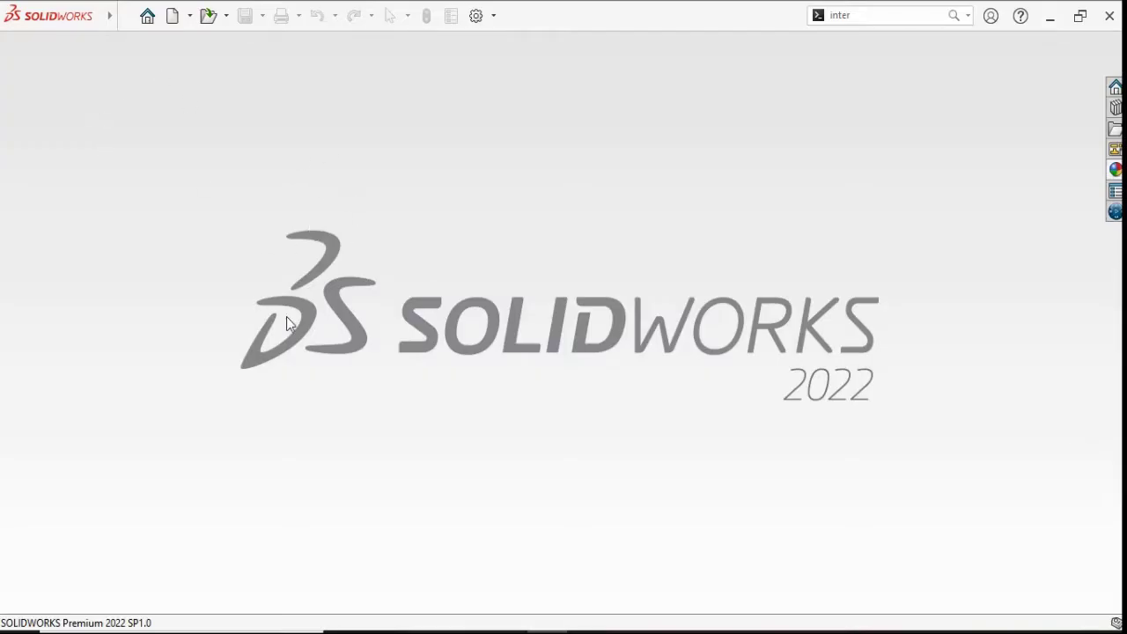
Step: Create a new part document and set the scene background to Plain White
click(174, 21)
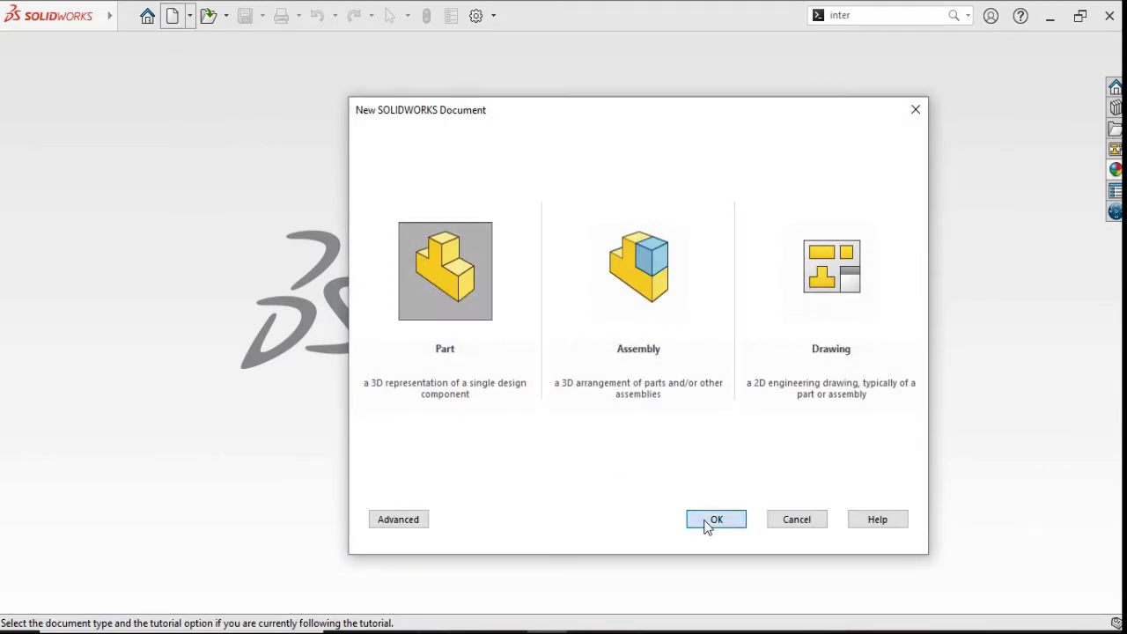
click(709, 521)
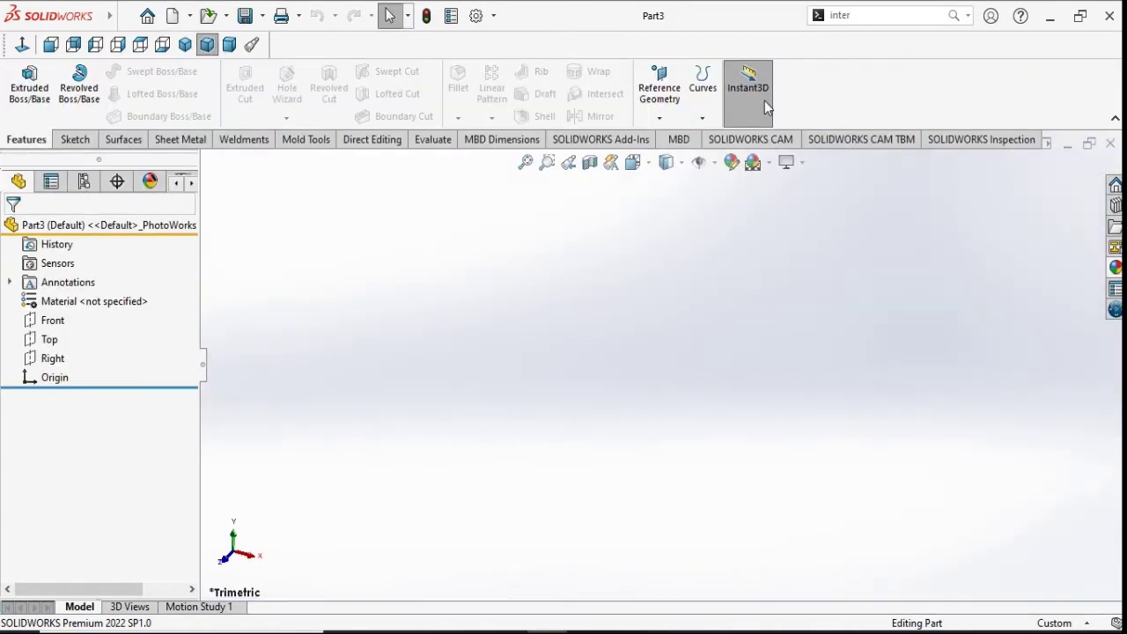
click(771, 165)
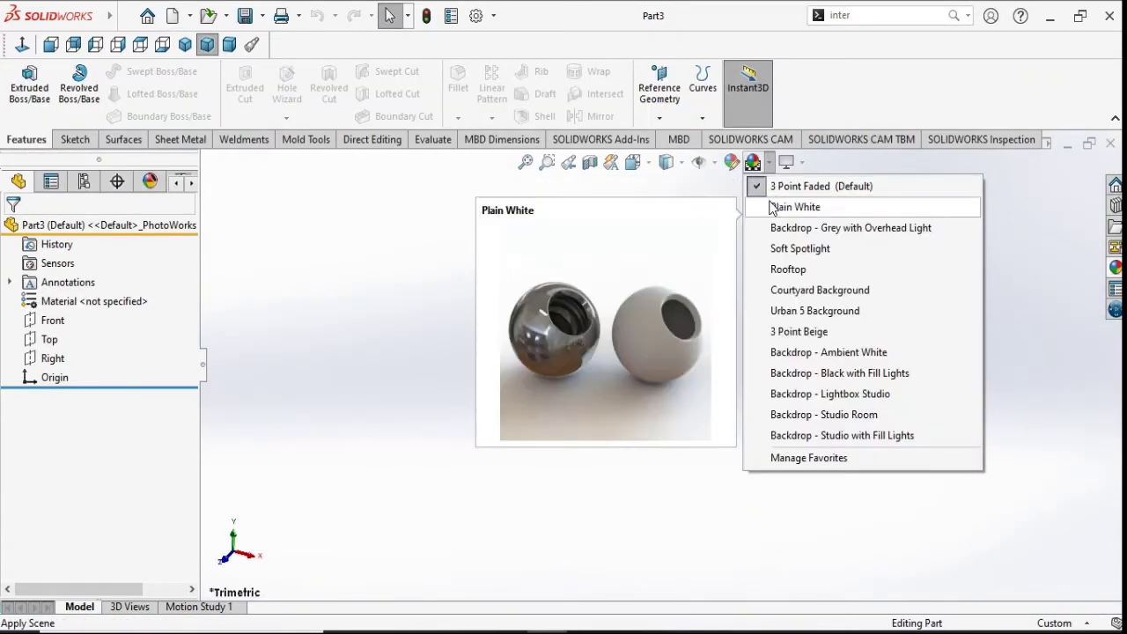
click(769, 208)
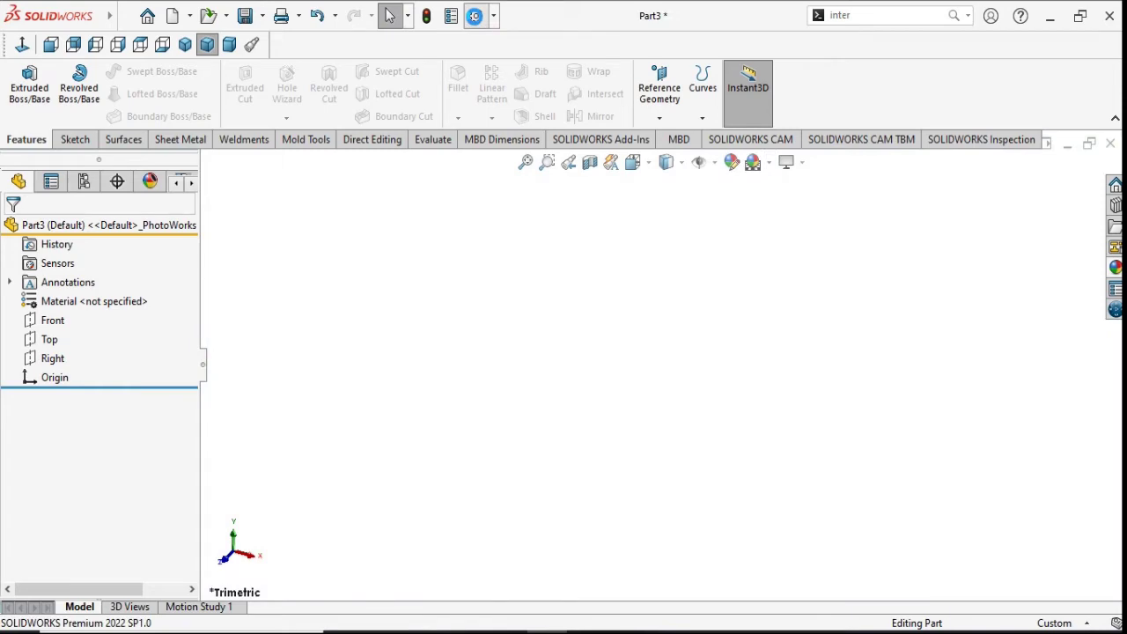
Step: Raise the part's shaded and wireframe image quality sliders to High in Document Properties
click(475, 16)
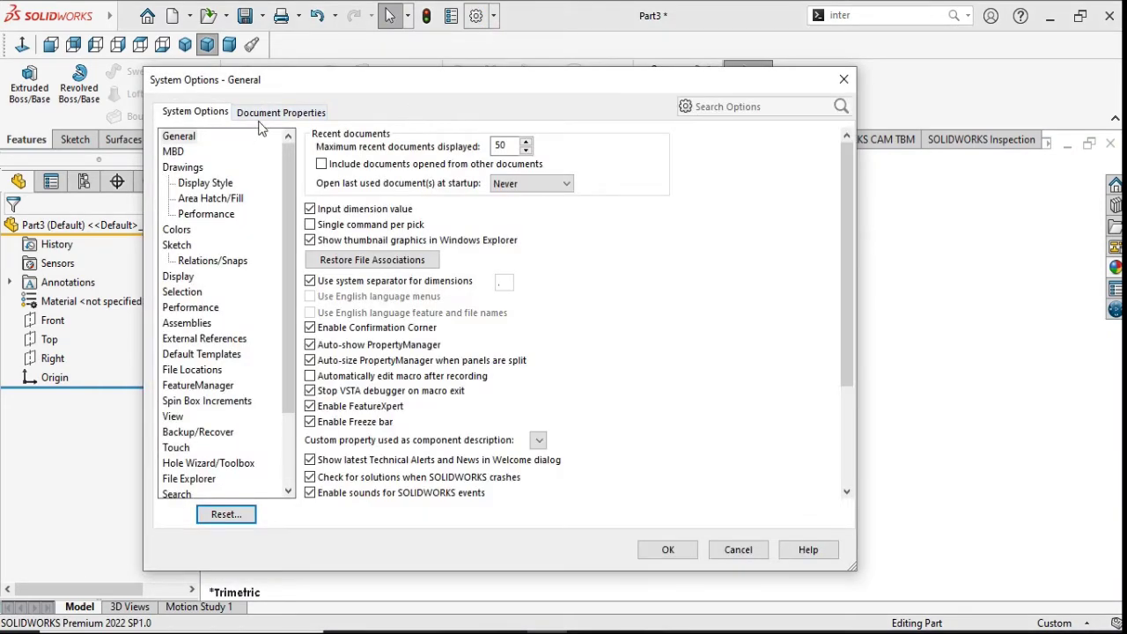
click(263, 116)
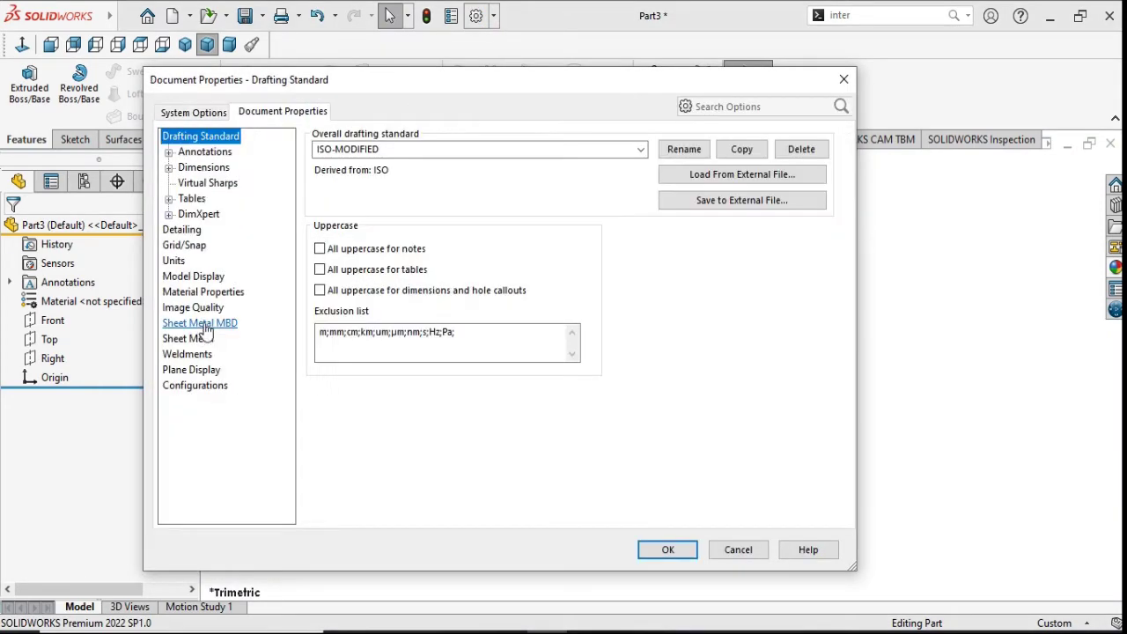
click(192, 307)
mouse_move(375, 163)
mouse_down()
mouse_move(354, 167)
mouse_move(620, 164)
mouse_up()
drag(390, 335, 621, 335)
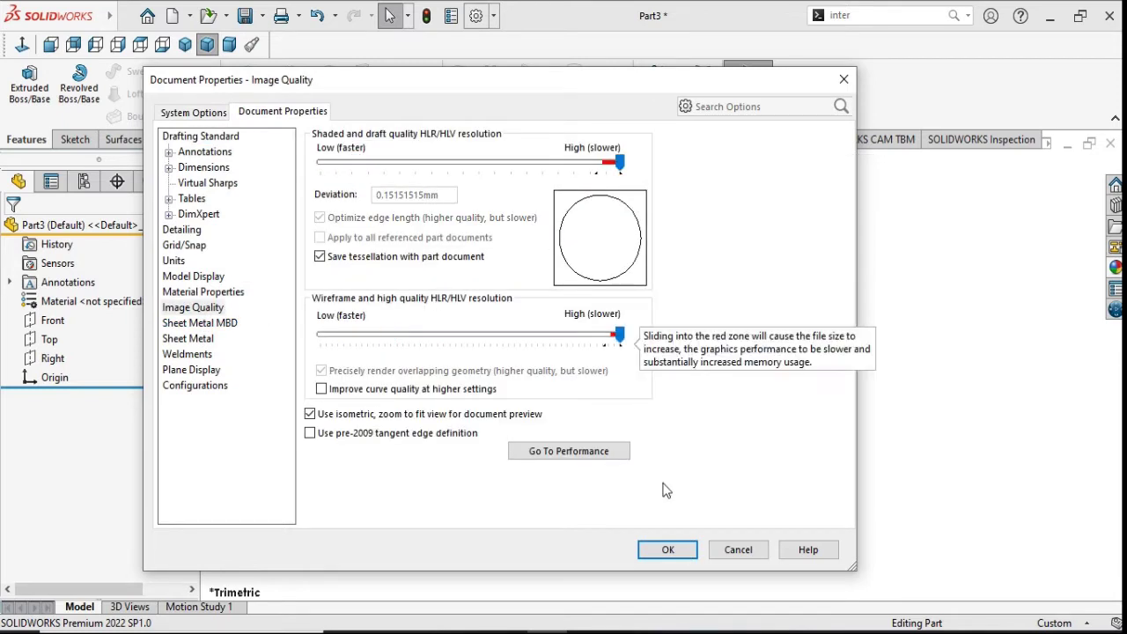
click(668, 550)
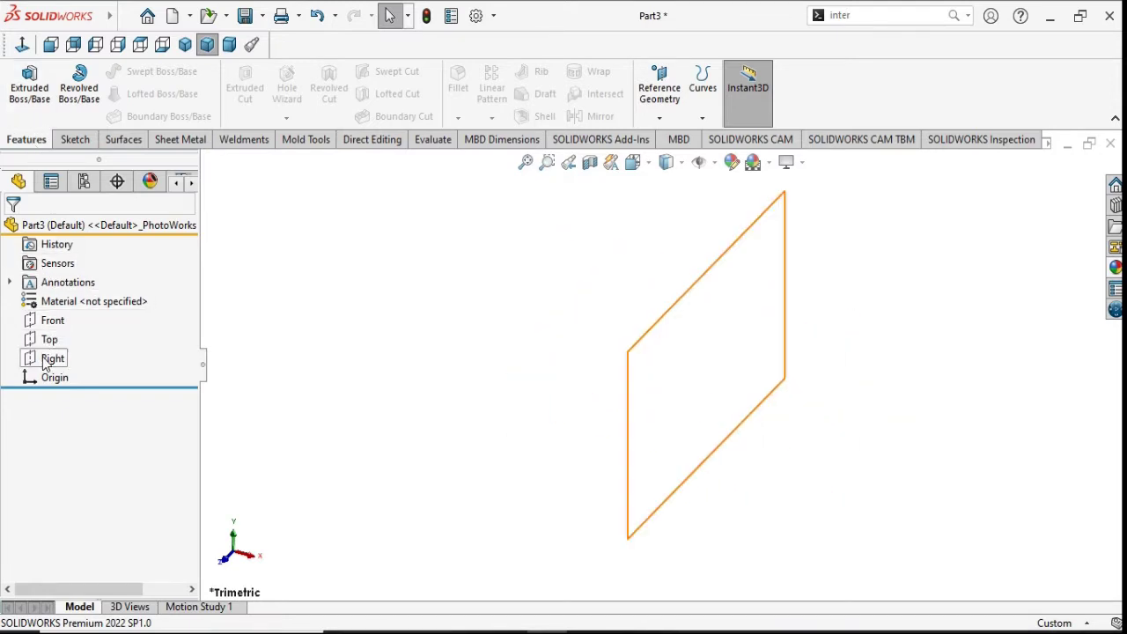
Step: Start a sketch on the Right plane and draw a large circle centred on the origin
click(49, 361)
click(60, 337)
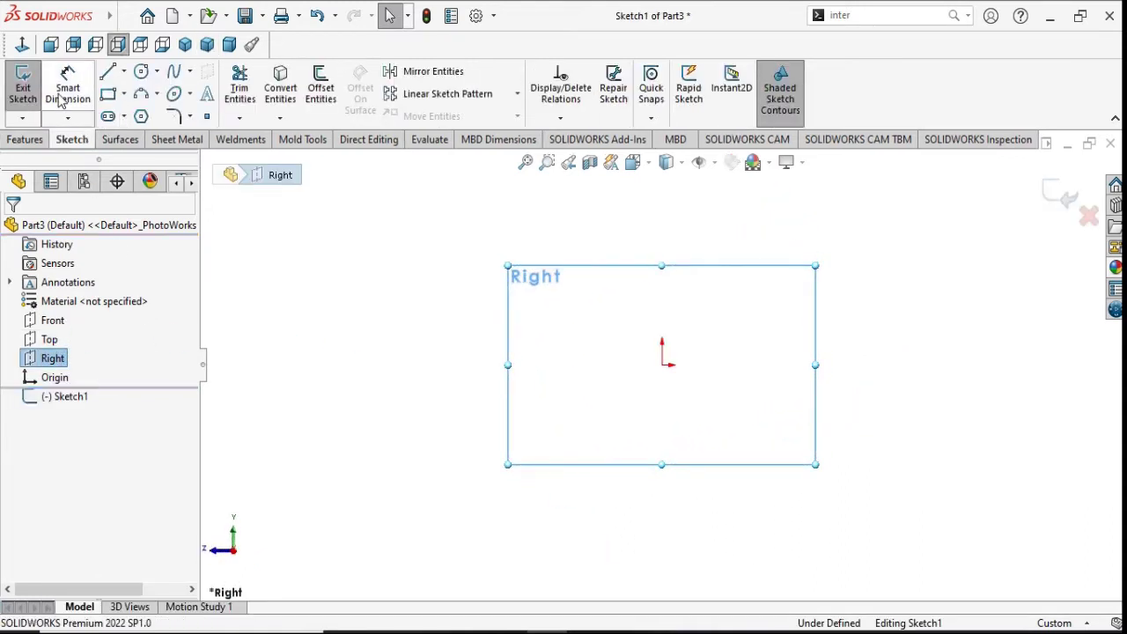
click(141, 71)
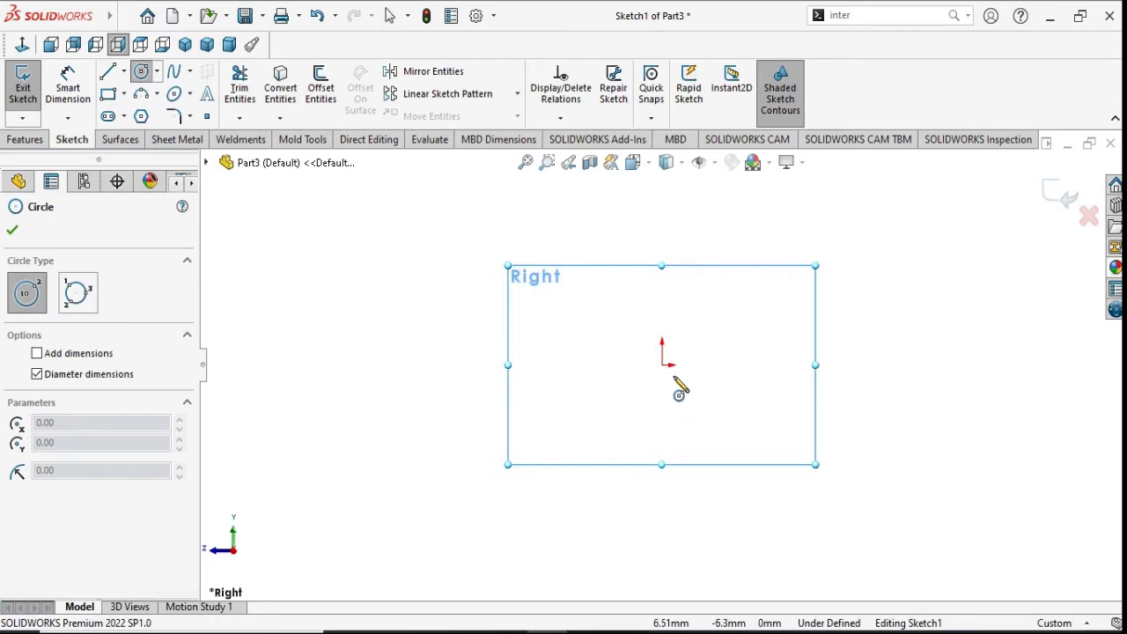
click(662, 364)
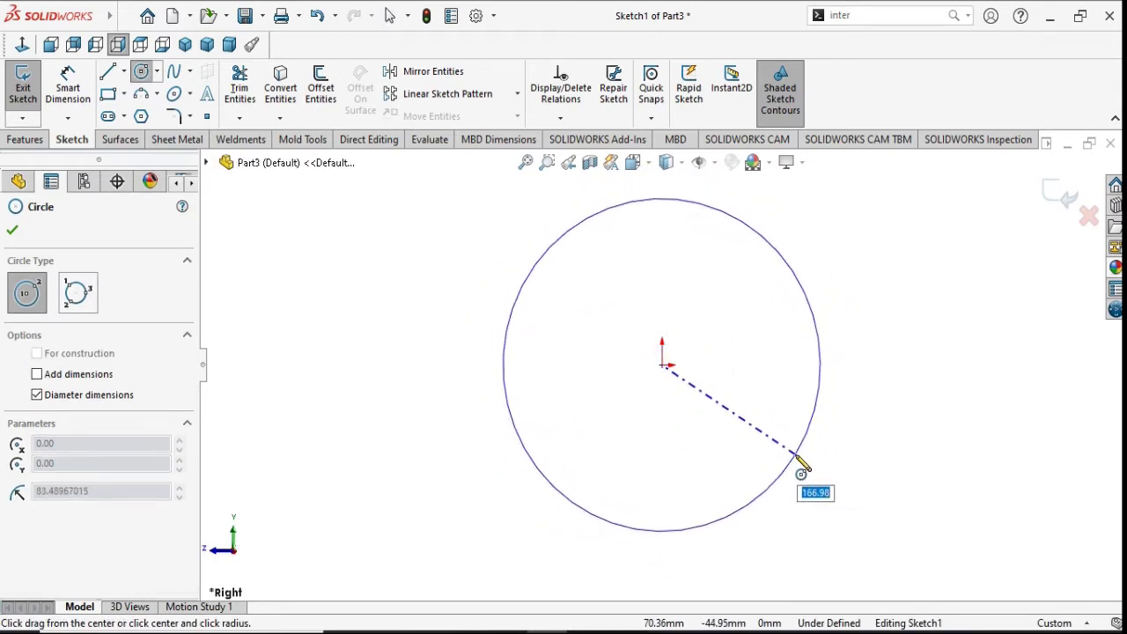
click(800, 464)
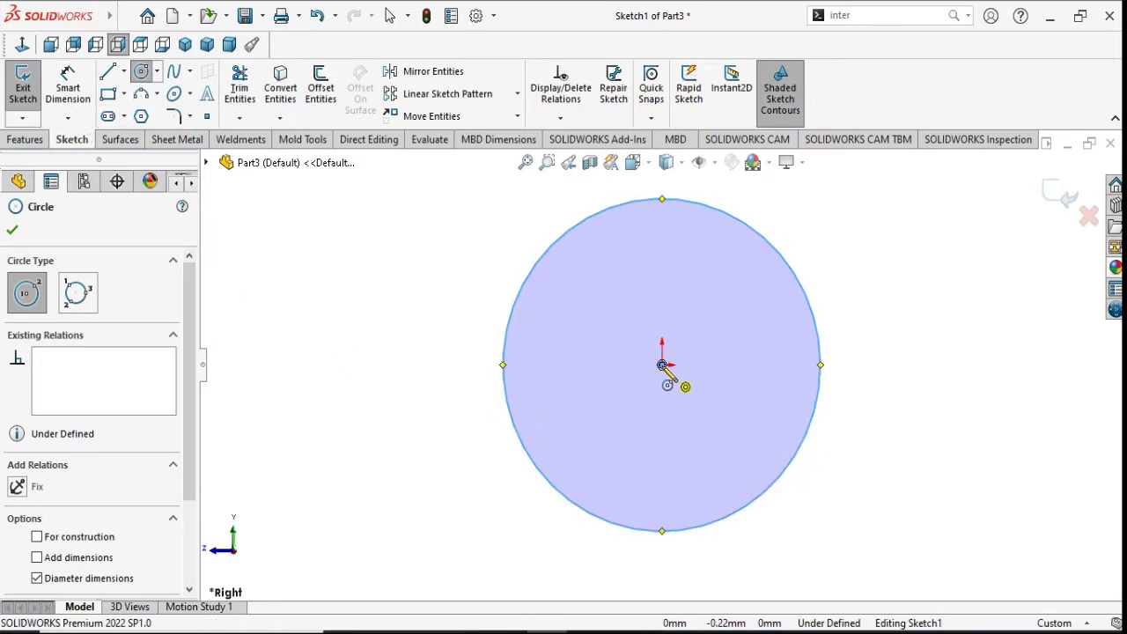
Step: Draw a smaller concentric inner circle at the origin and exit the Circle tool
click(663, 365)
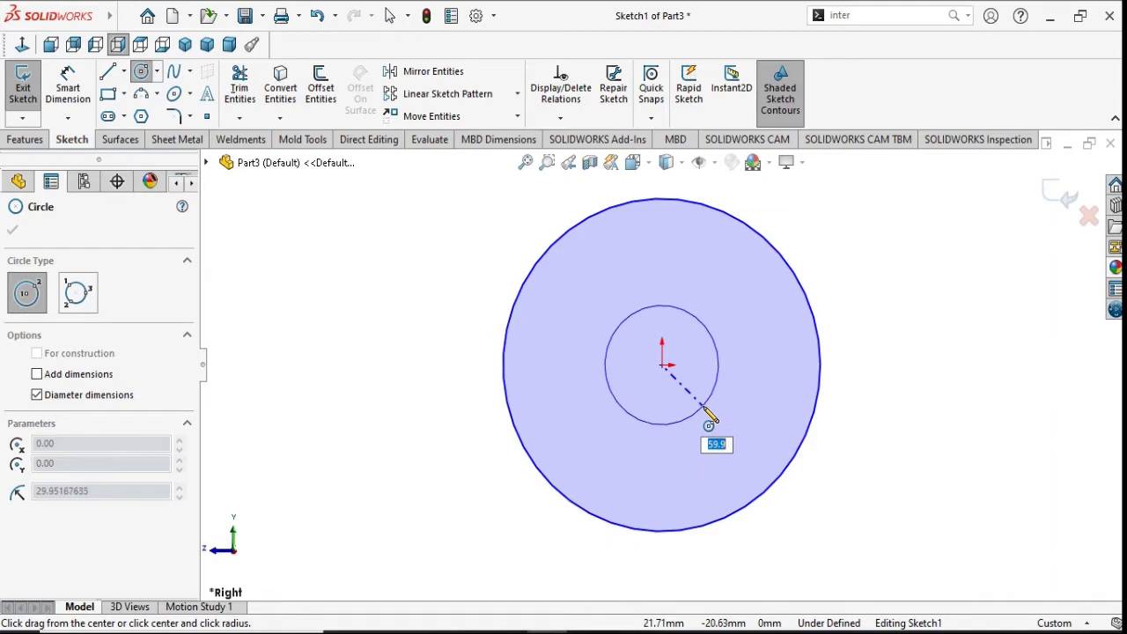
click(705, 410)
right_click(885, 431)
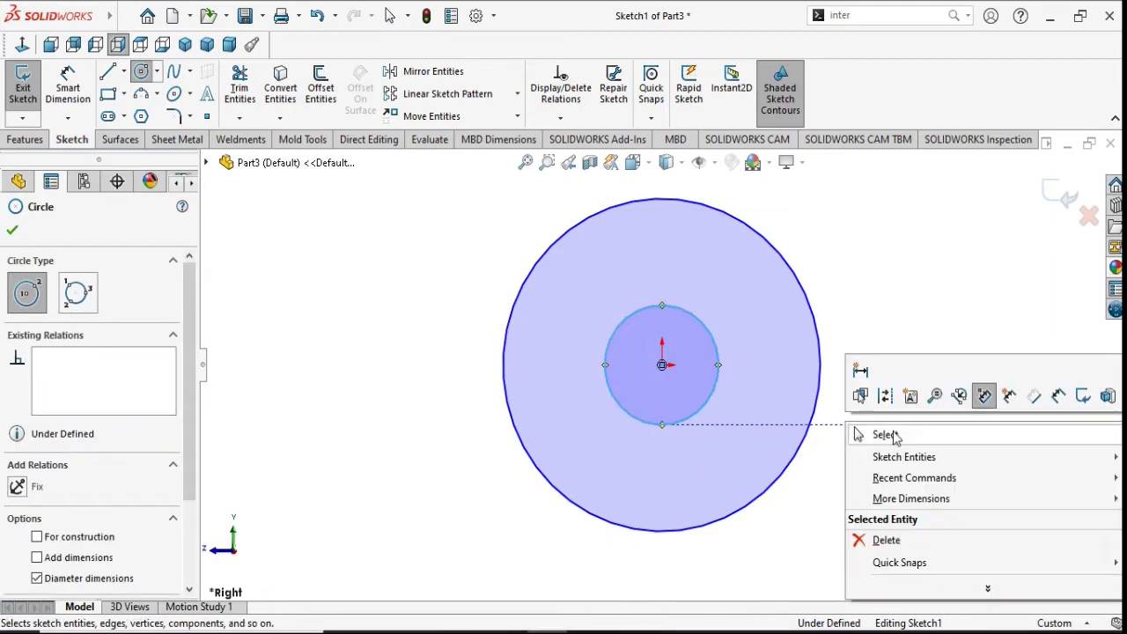
click(894, 435)
key(Escape)
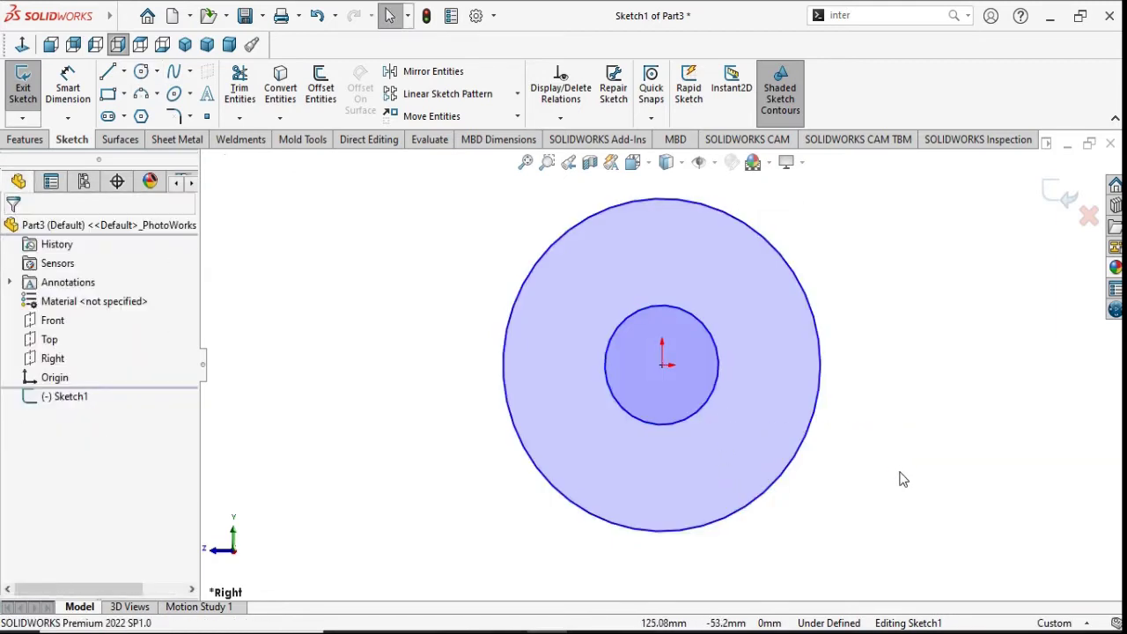
click(68, 88)
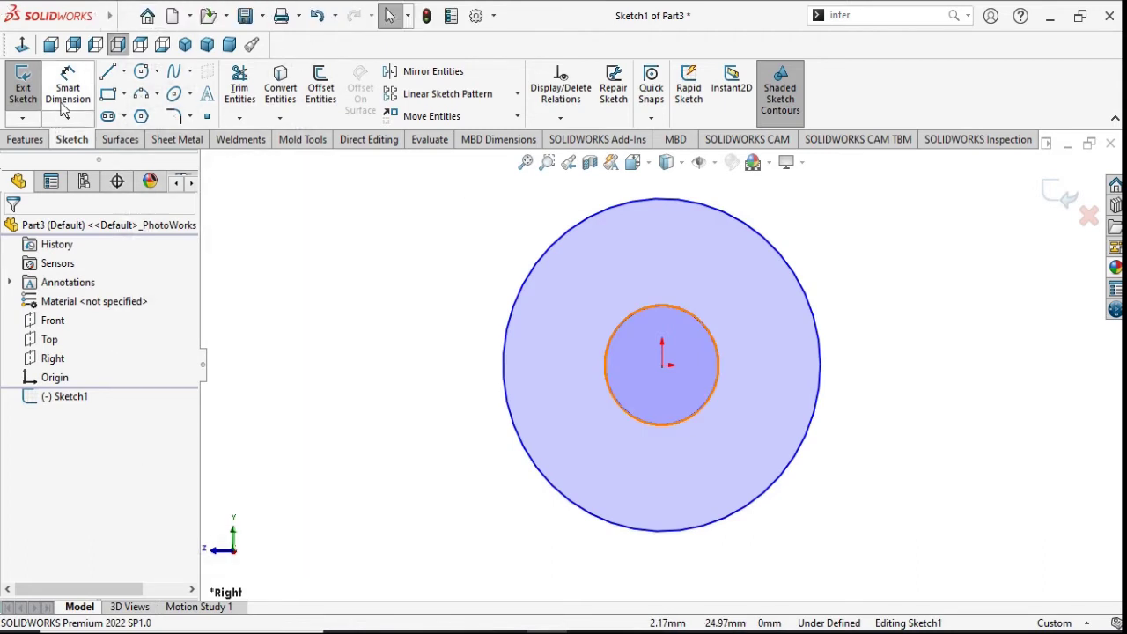
Step: Dimension the outer circle to Ø158 mm and the inner circle to Ø76 mm
click(823, 387)
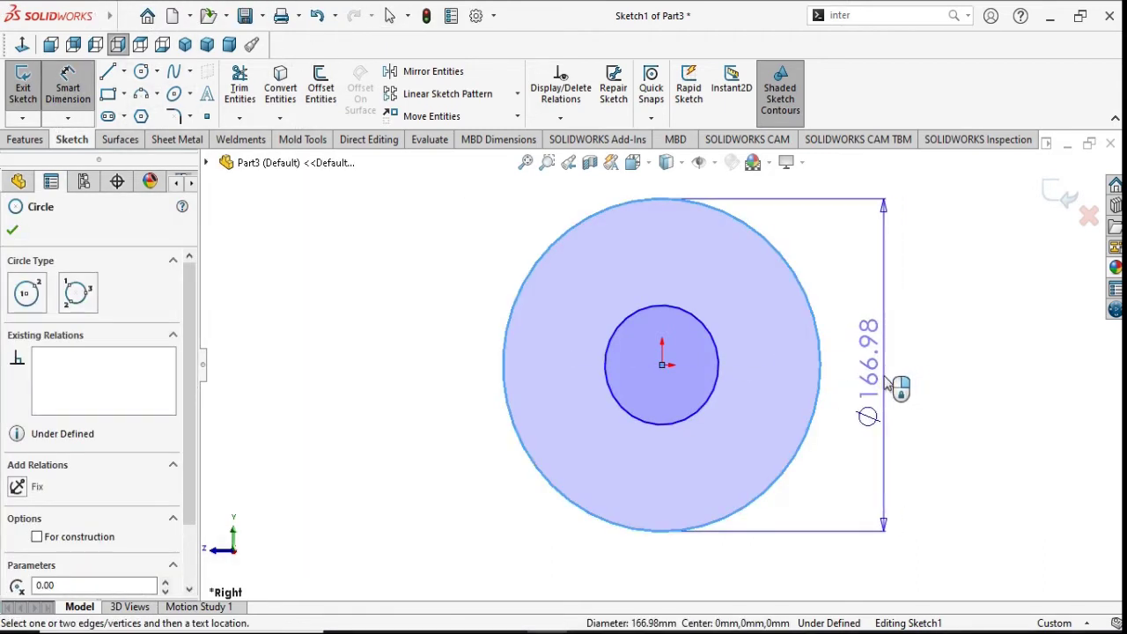
click(892, 386)
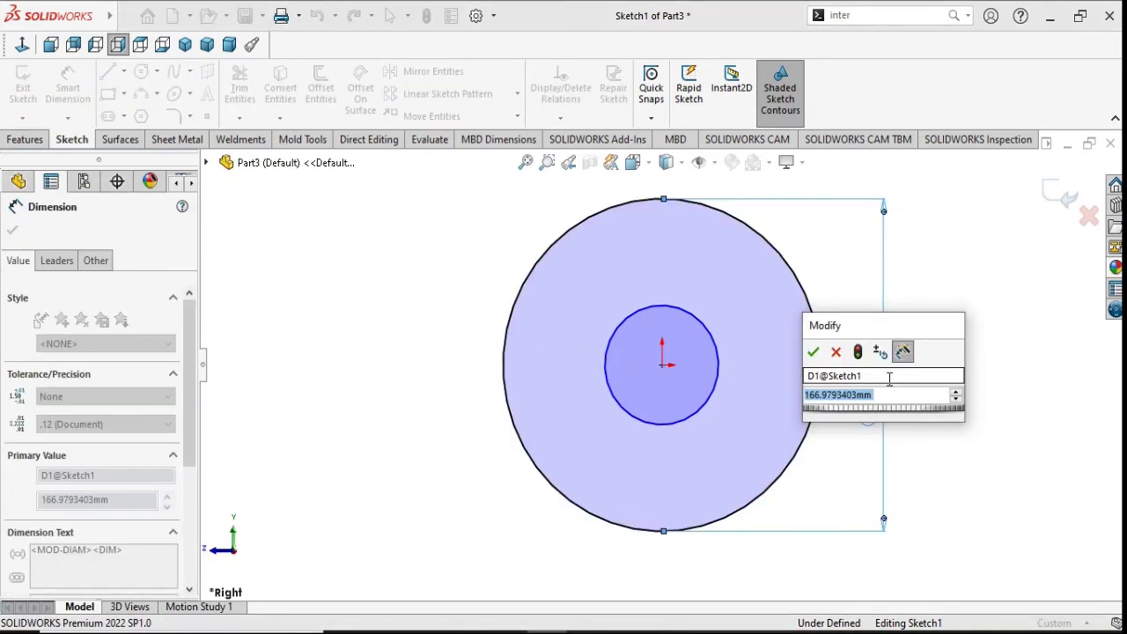
text(15)
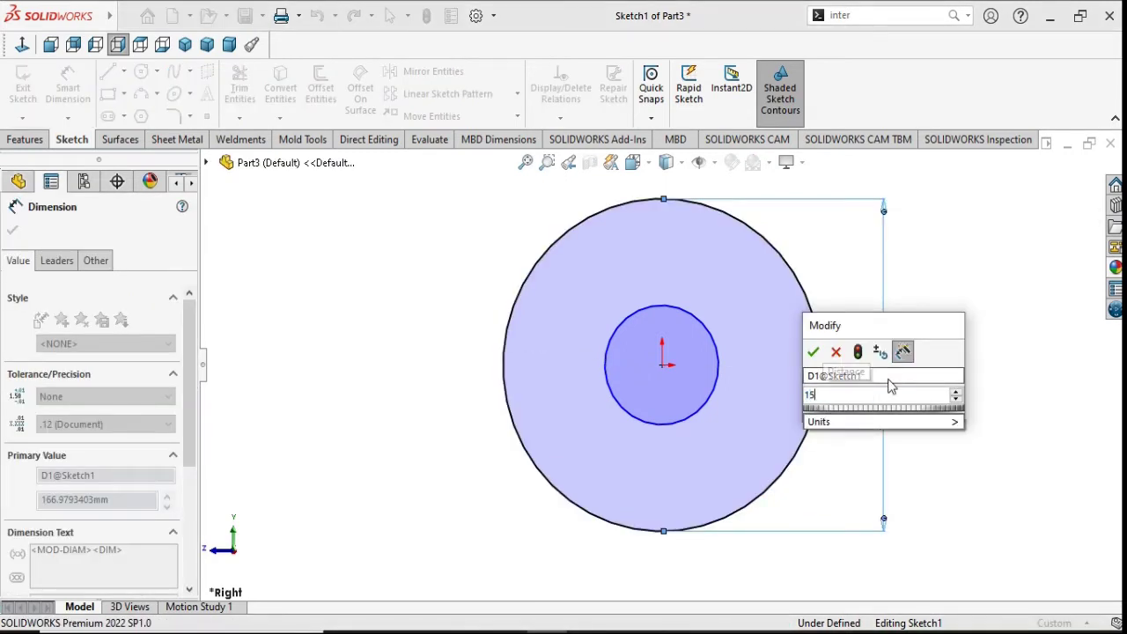
text(8)
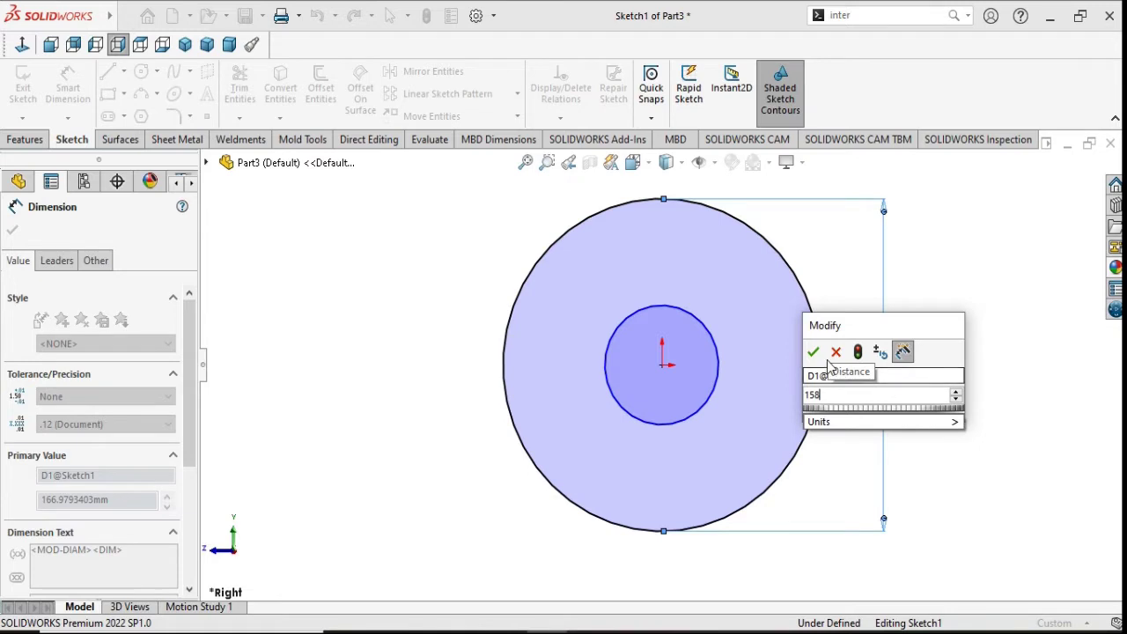
click(813, 351)
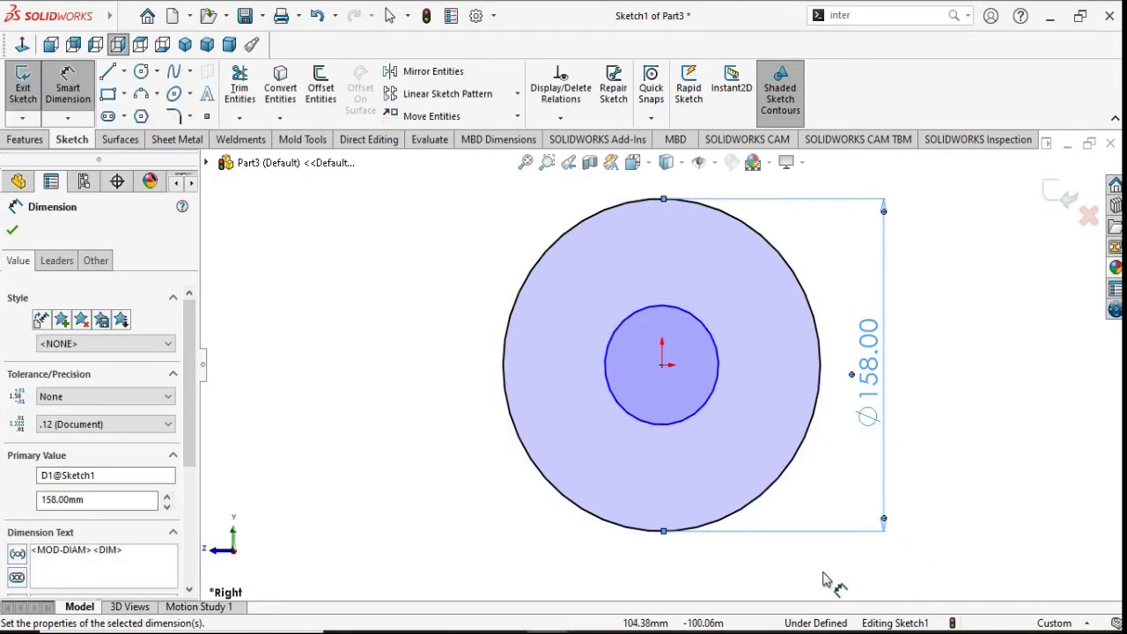
click(716, 392)
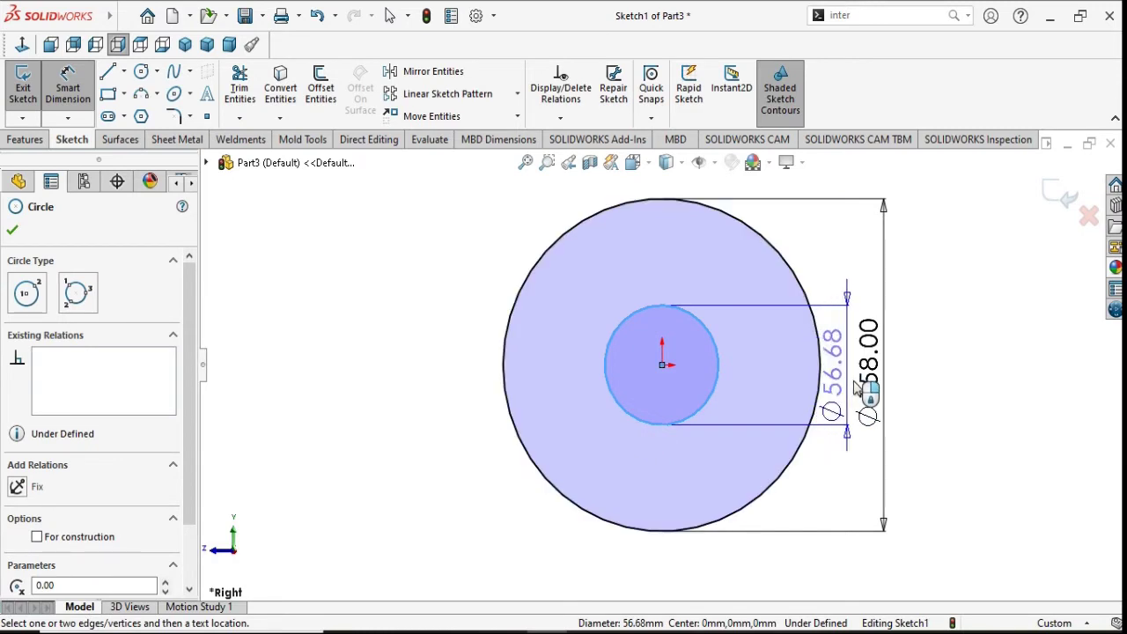
click(856, 385)
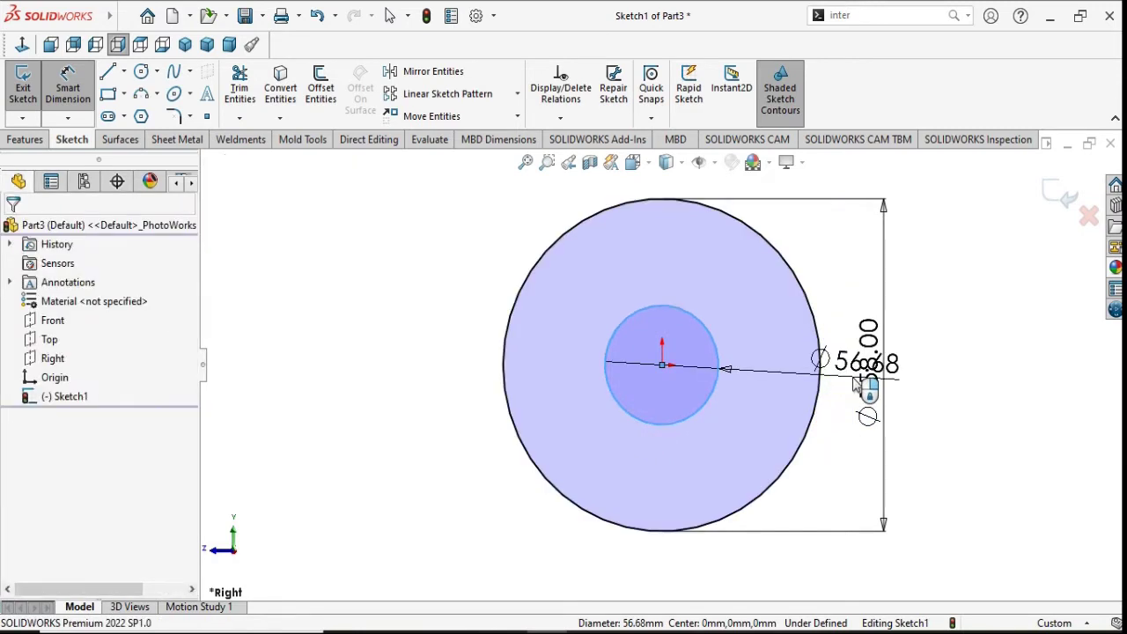
click(856, 385)
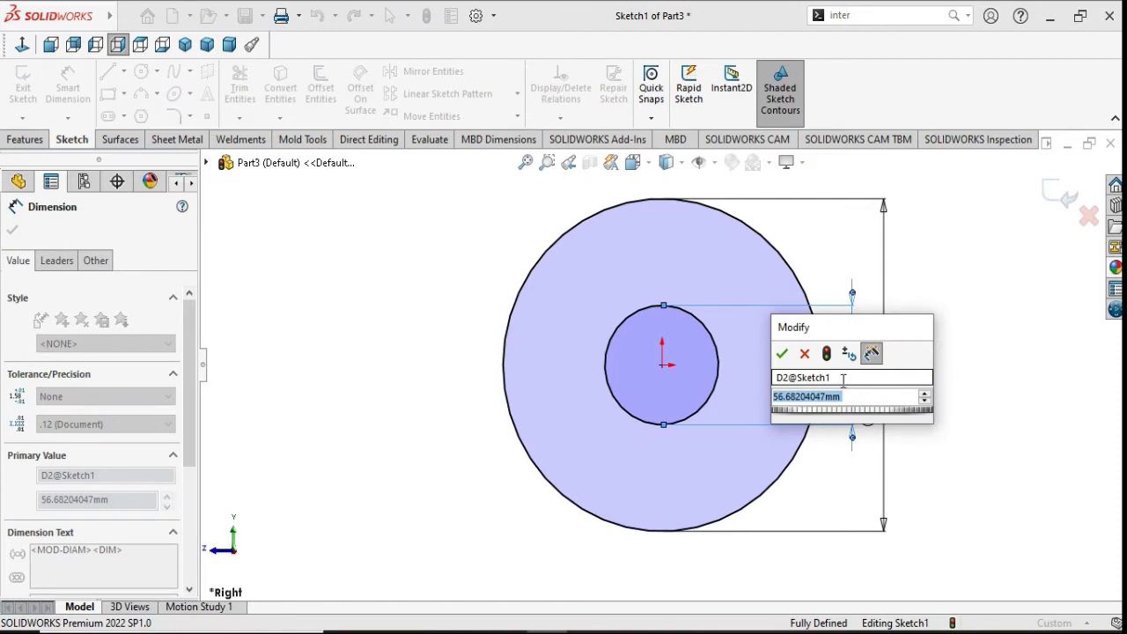
text(56.68)
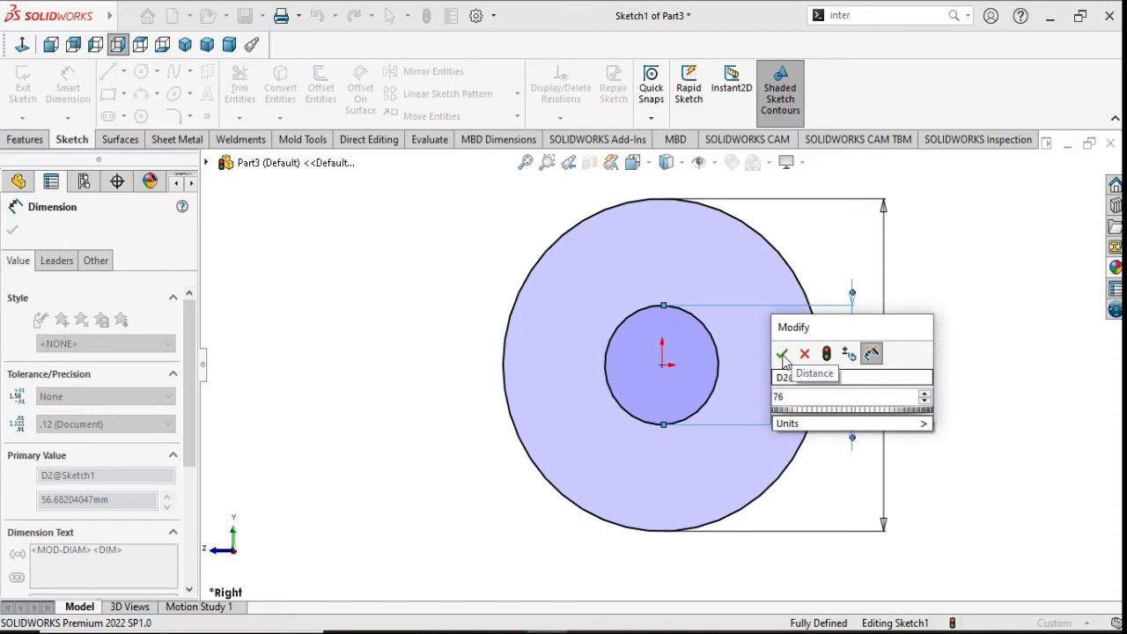
click(782, 353)
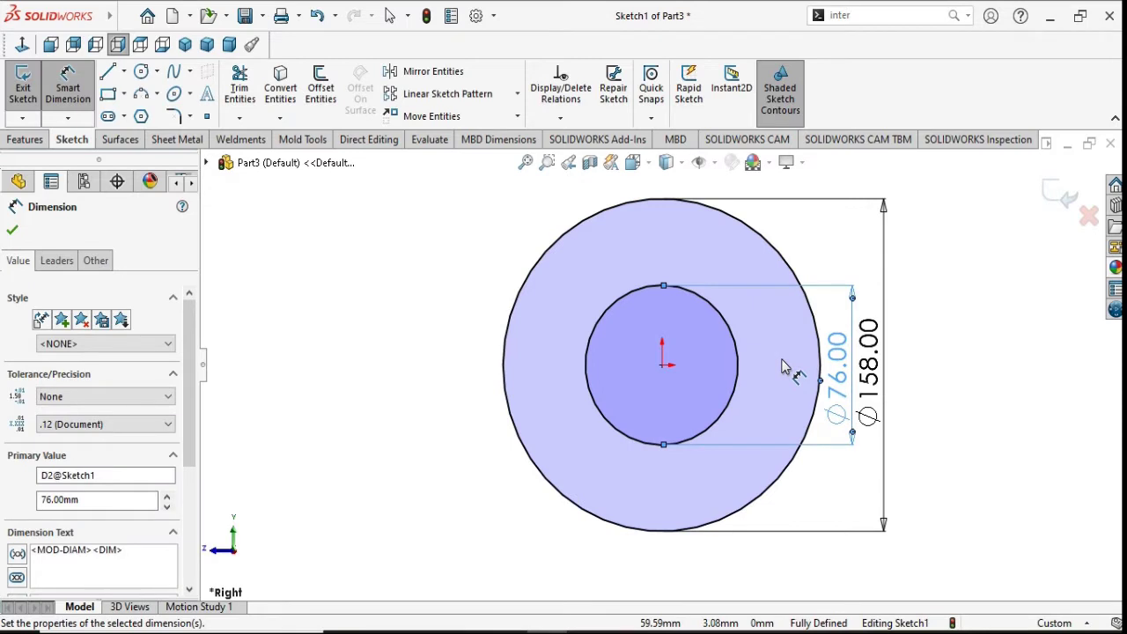
Step: Drag the Ø158 and Ø76 dimension labels into tidier positions and accept them
drag(922, 372, 867, 370)
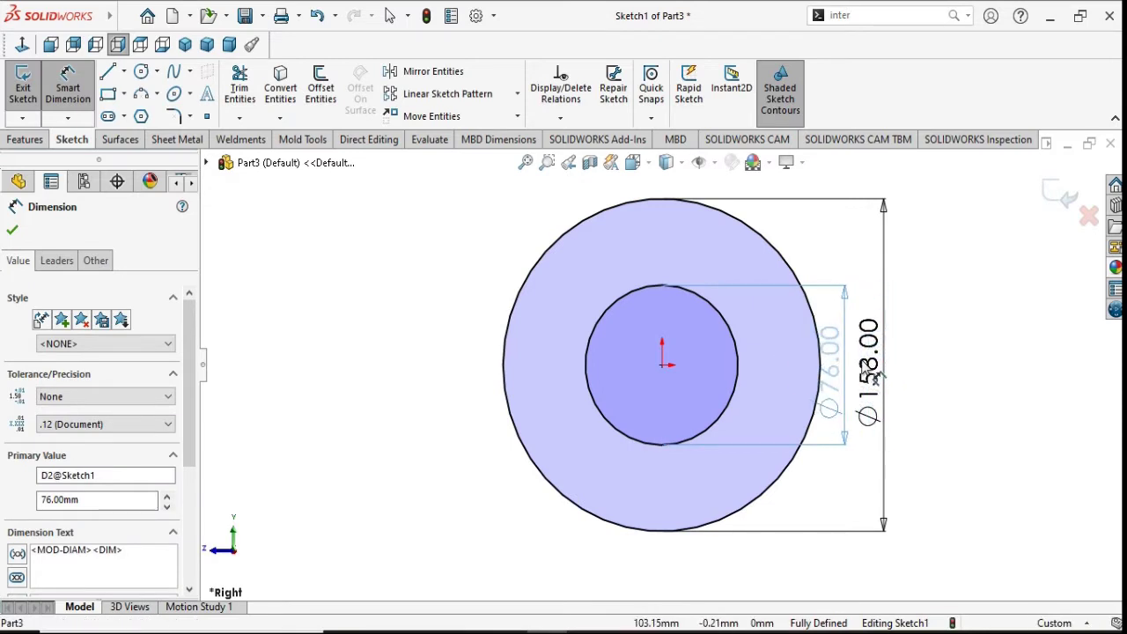
click(13, 232)
key(Escape)
mouse_move(881, 378)
mouse_down()
mouse_move(932, 379)
mouse_move(890, 380)
mouse_move(923, 360)
mouse_up()
click(883, 354)
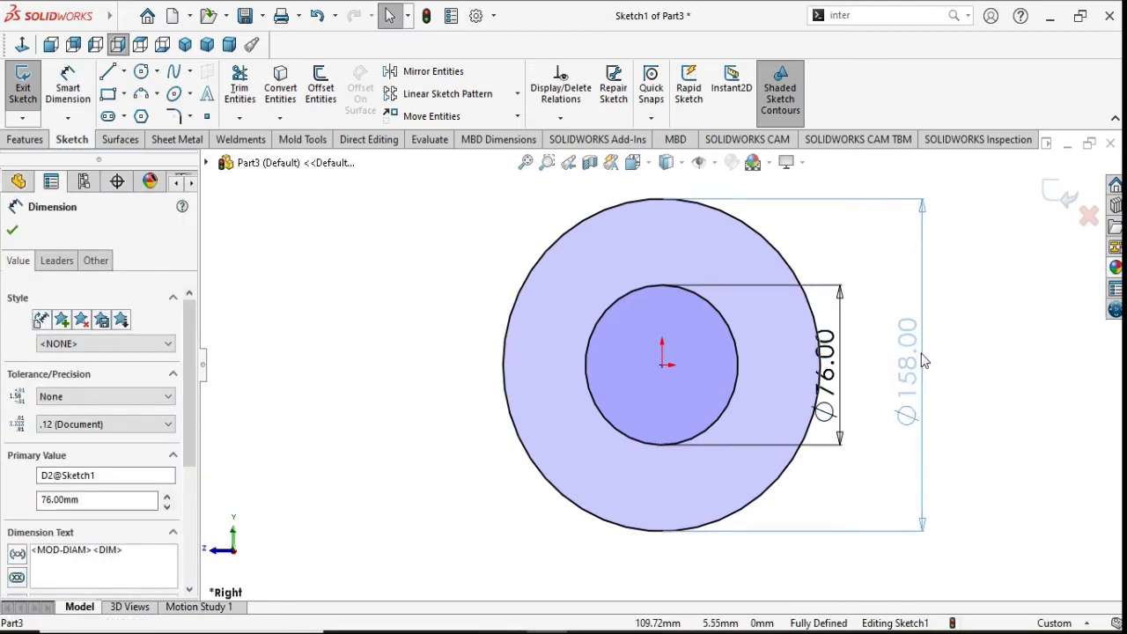
drag(824, 366, 876, 360)
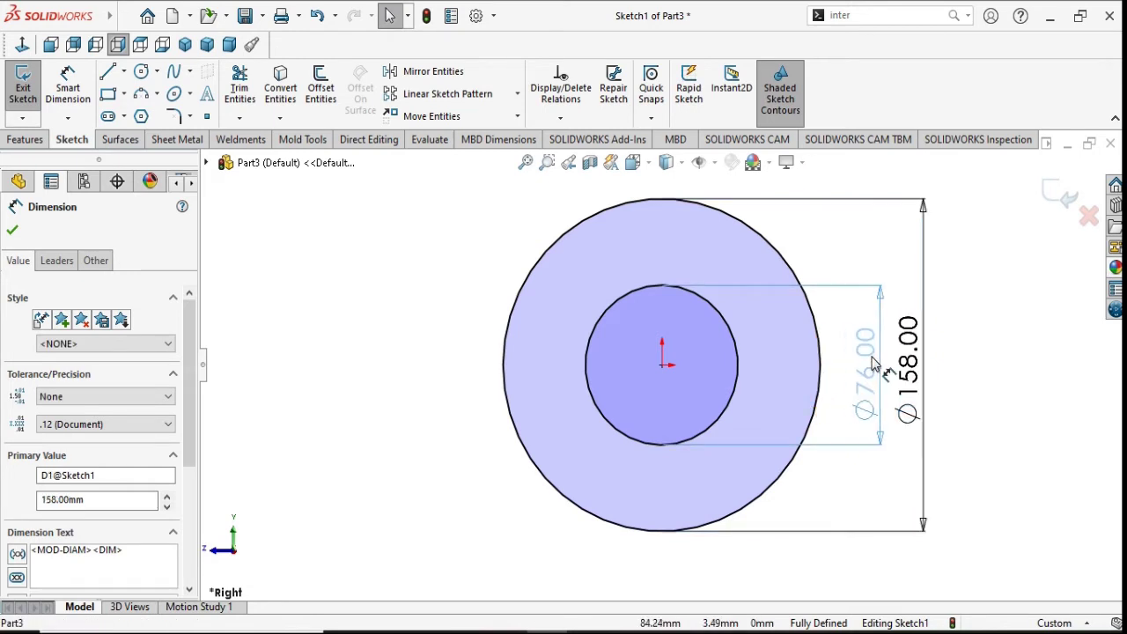
click(12, 231)
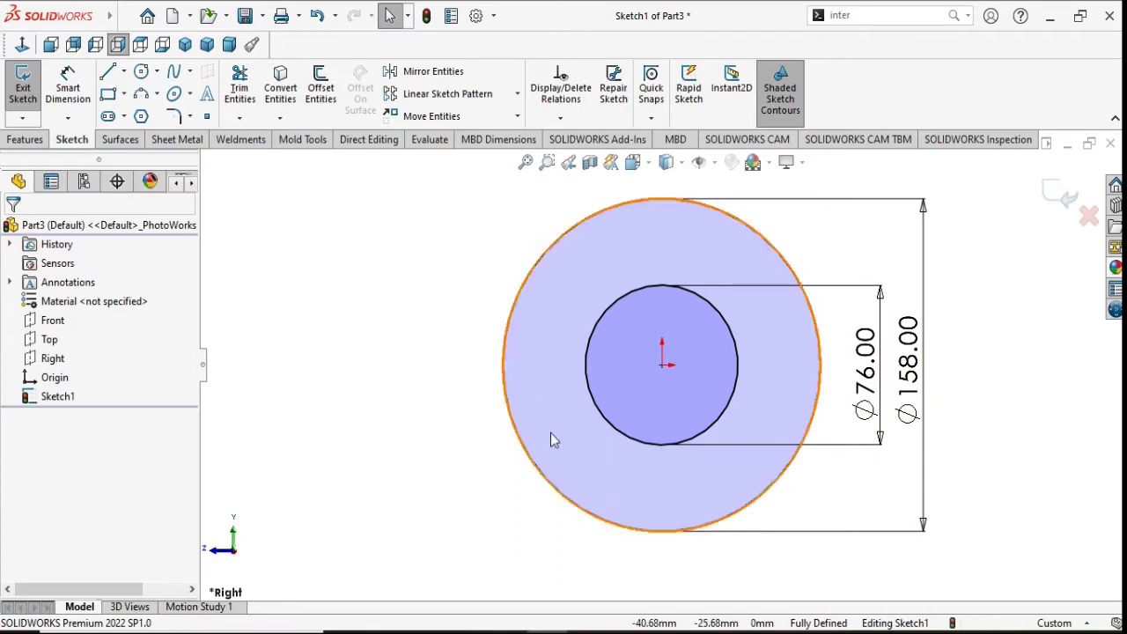
click(25, 139)
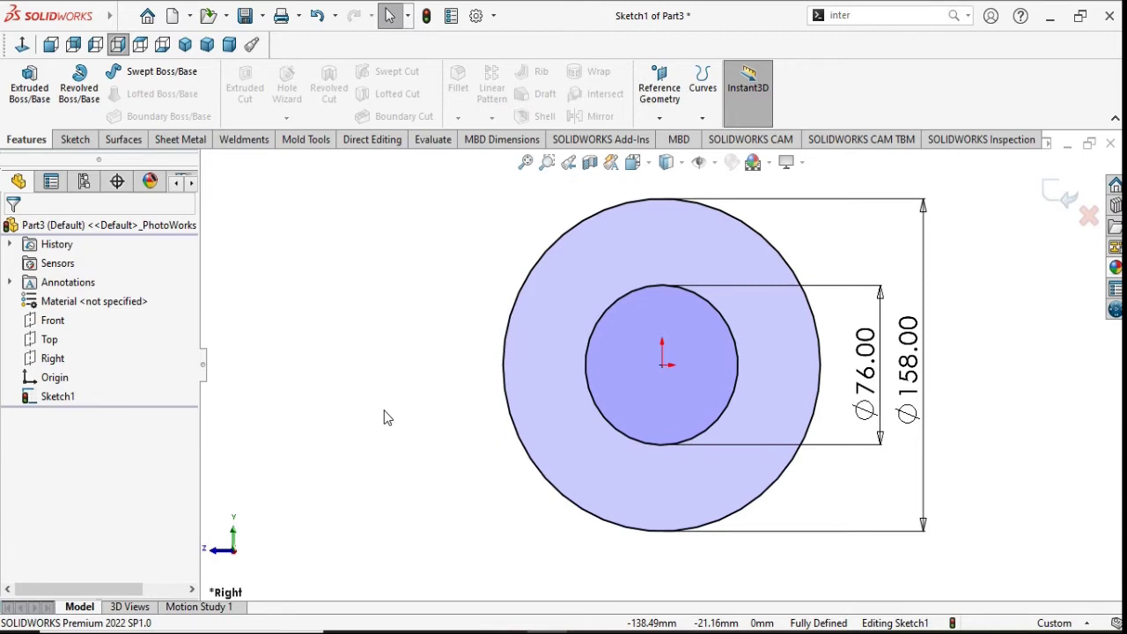
Step: Accept the 76 mm value, then delete the inner Ø76 circle together with its dimension
double_click(864, 377)
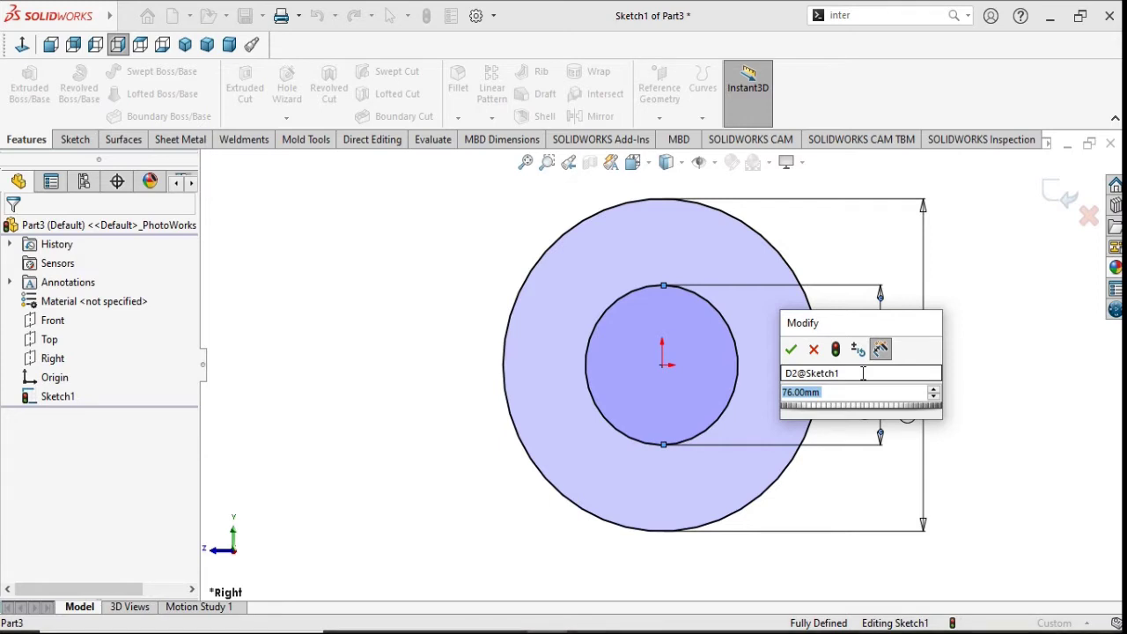
click(614, 334)
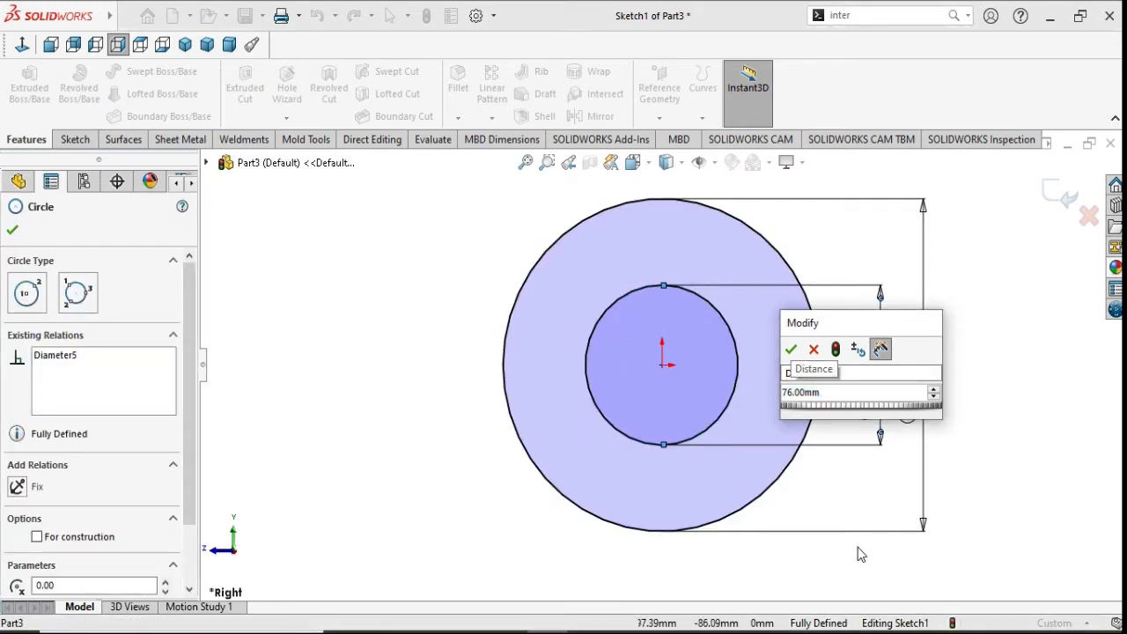
click(814, 350)
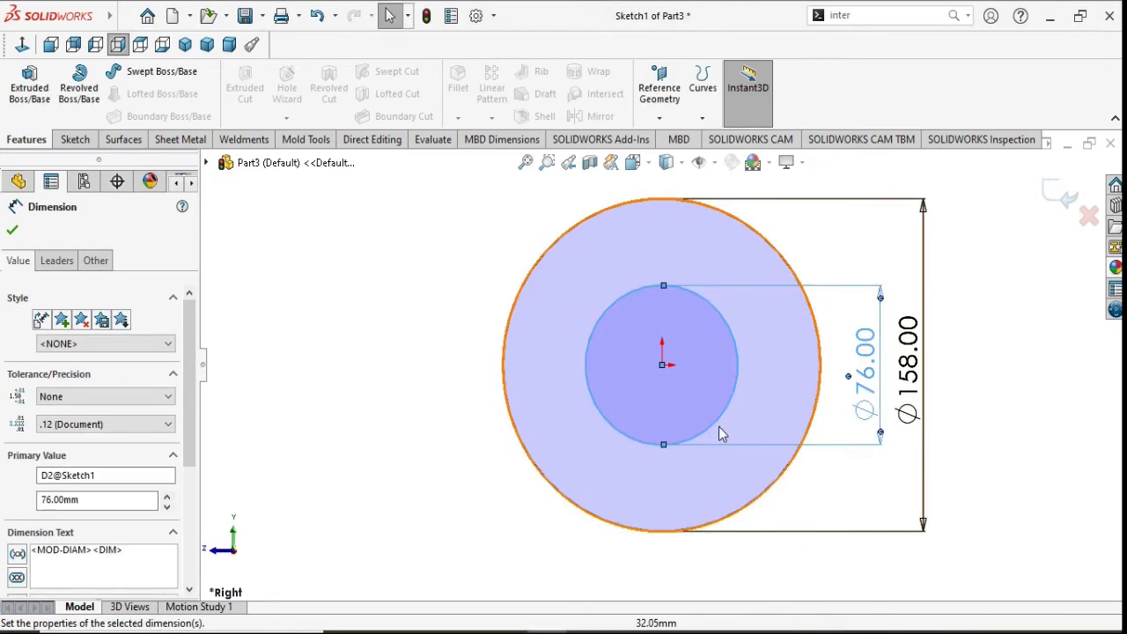
click(12, 230)
click(603, 319)
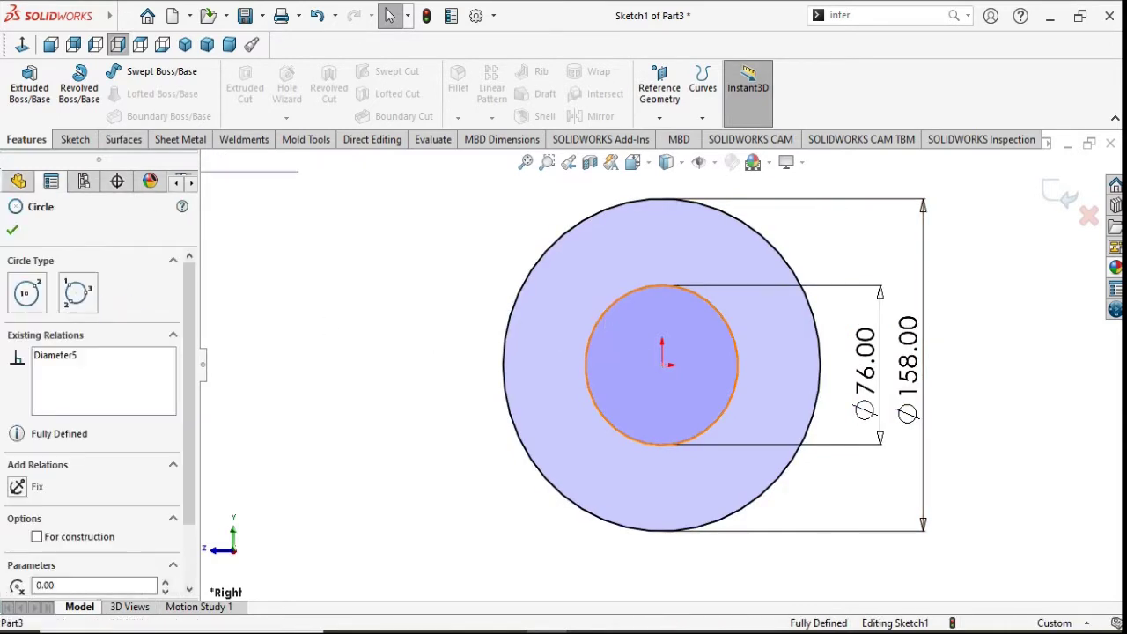
key(Delete)
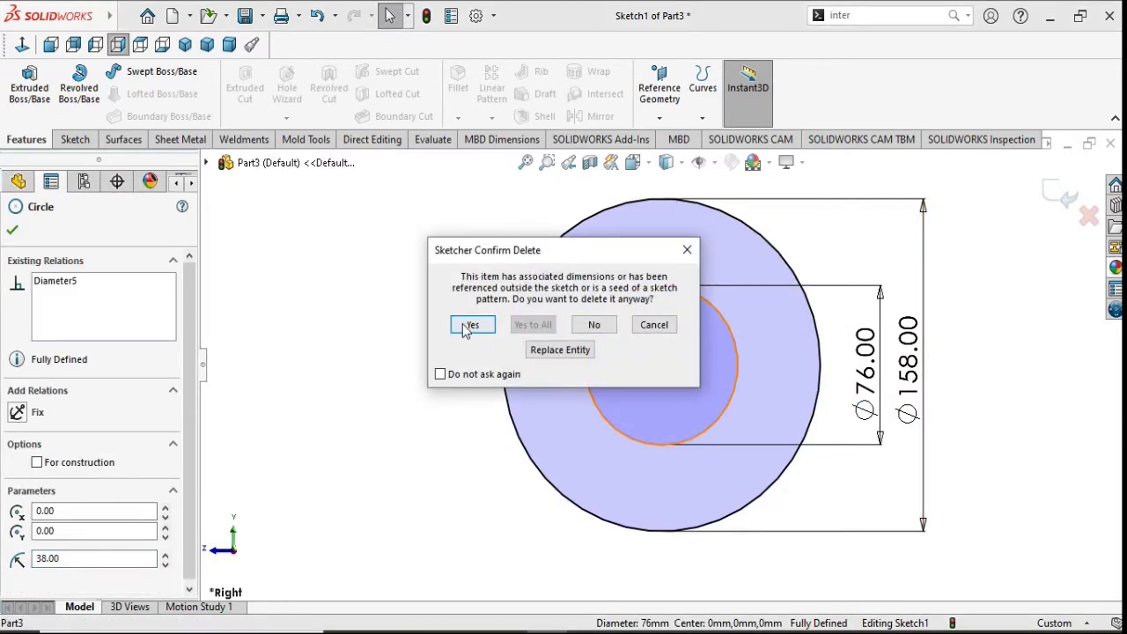
click(467, 327)
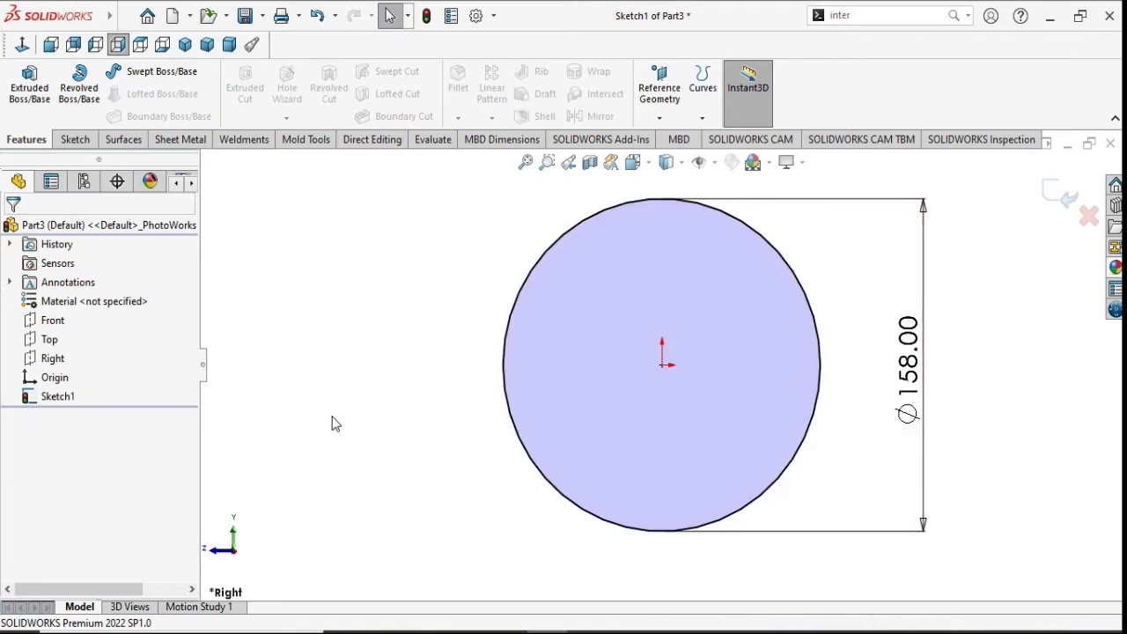
Step: Extrude the Ø158 circle 19 mm Mid Plane and toggle RealView Graphics
click(21, 81)
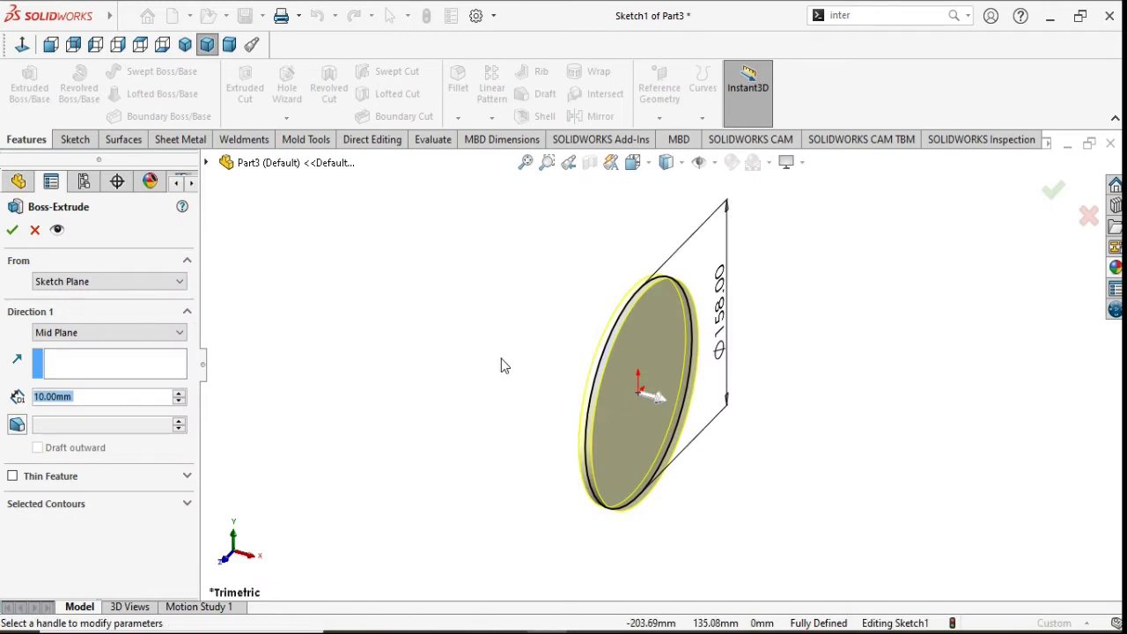
click(130, 334)
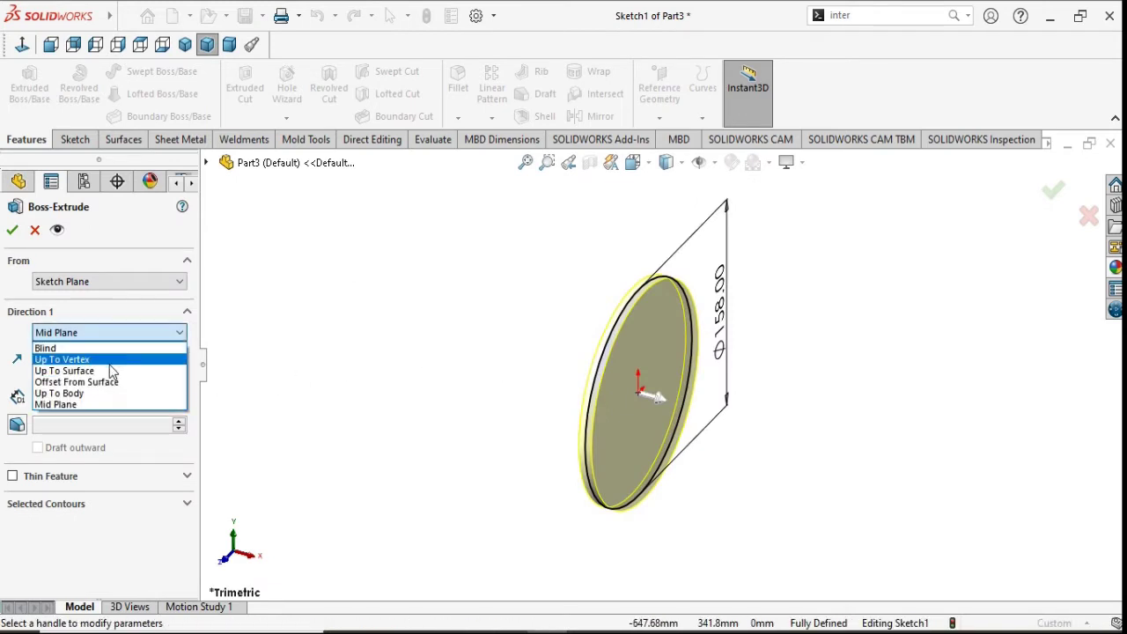
click(99, 406)
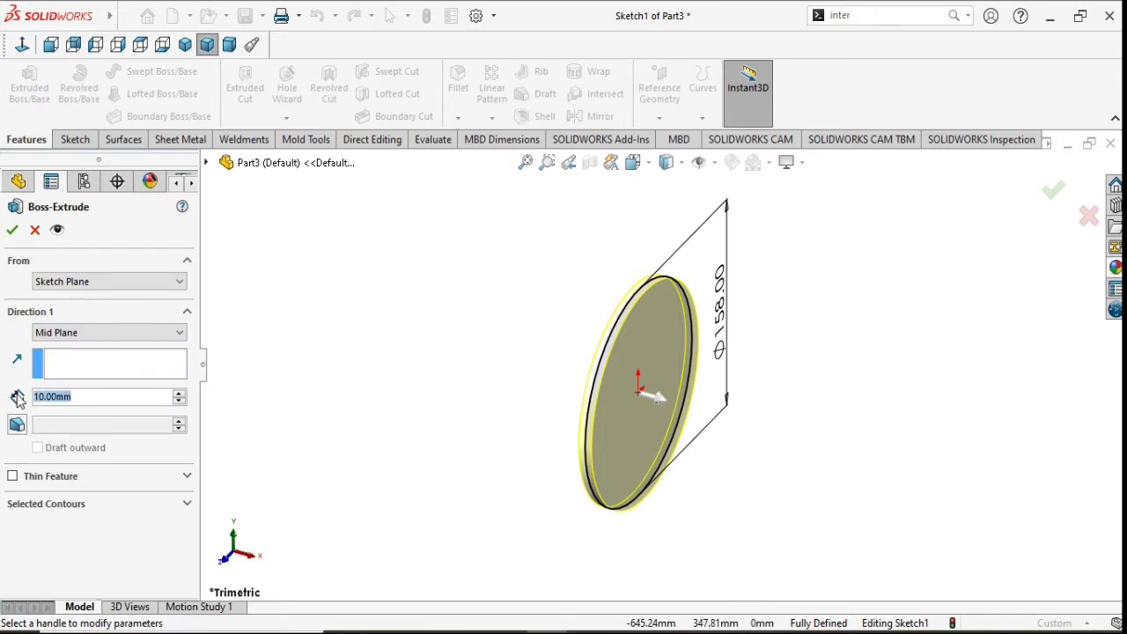
text(19)
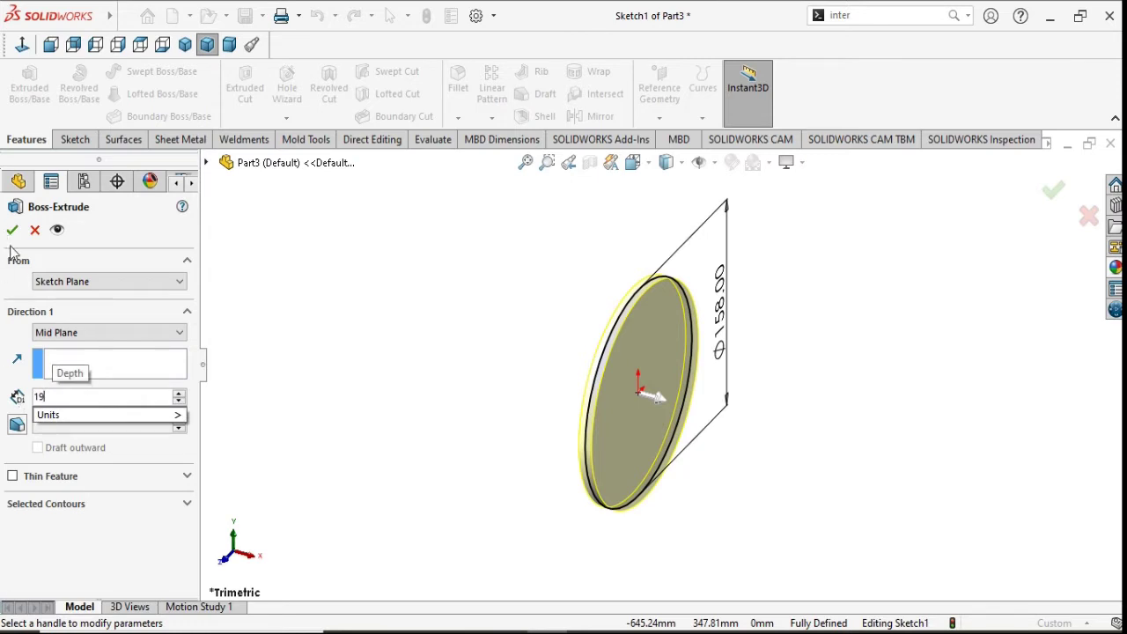
click(12, 229)
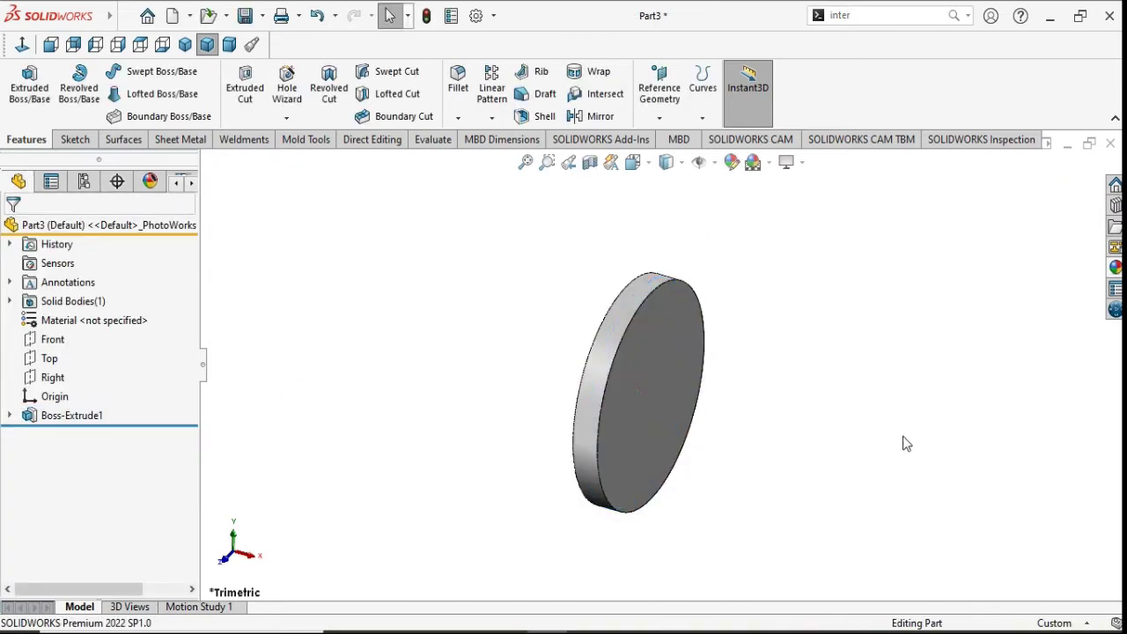
click(787, 162)
click(808, 183)
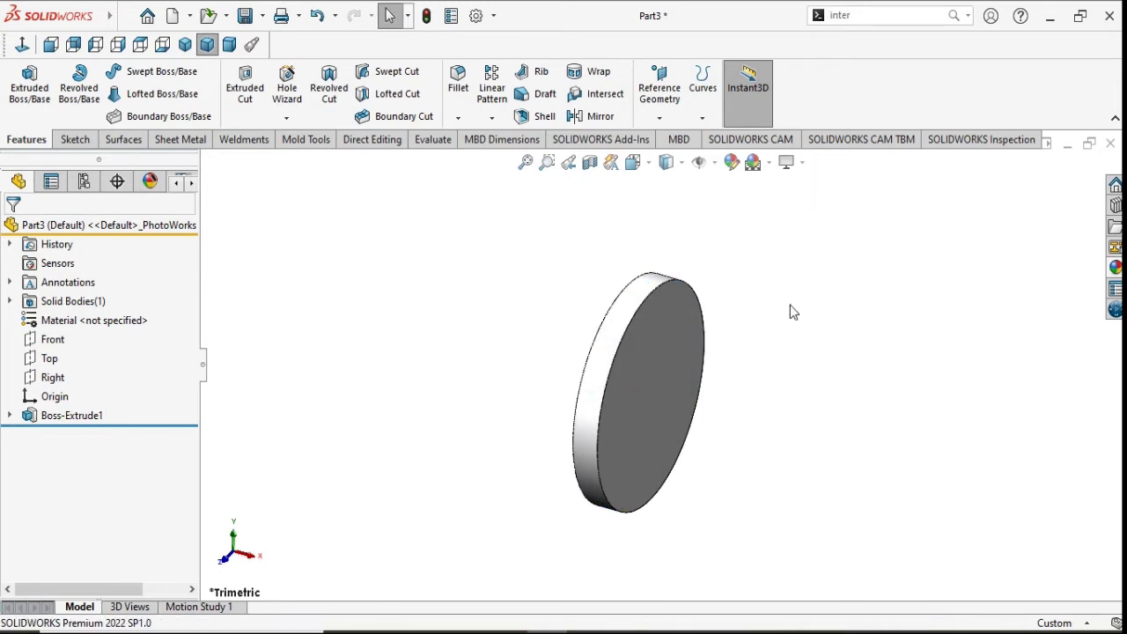
Step: Start a new sketch on the disc's top face, viewed normal to it
mouse_move(731, 484)
middle_down()
mouse_move(873, 366)
mouse_move(728, 546)
mouse_move(805, 400)
middle_up()
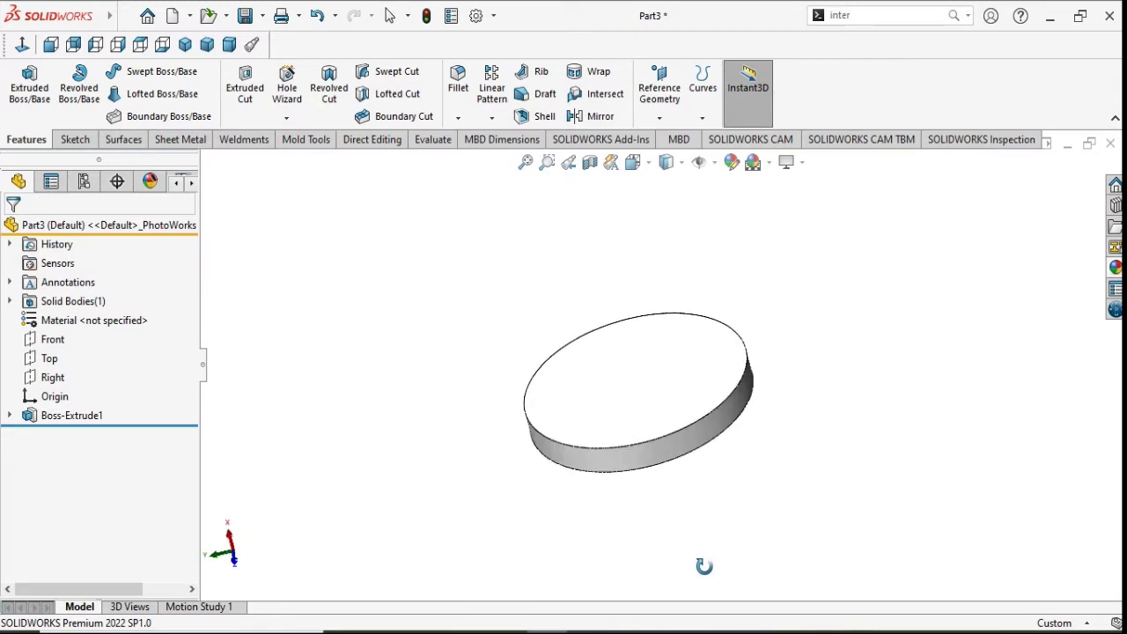
click(635, 402)
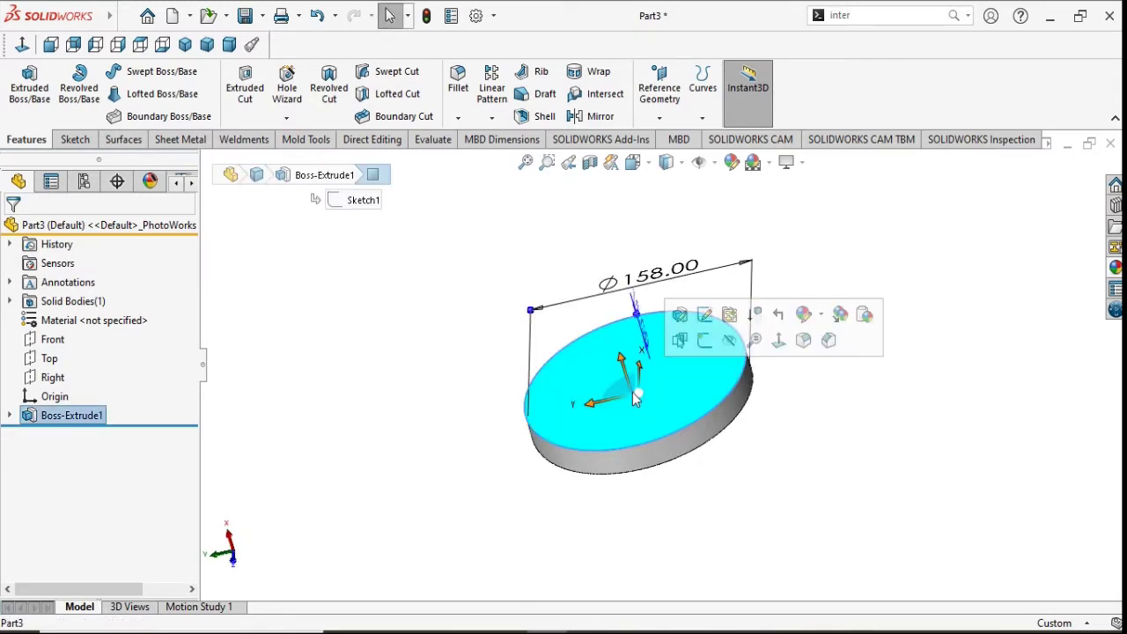
click(704, 342)
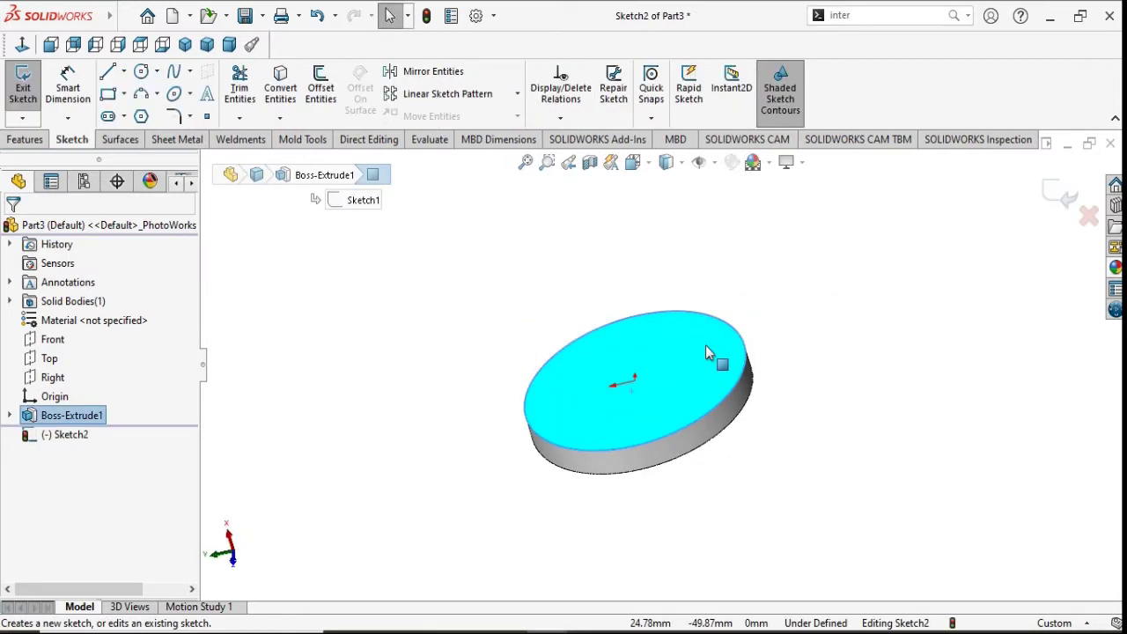
click(22, 44)
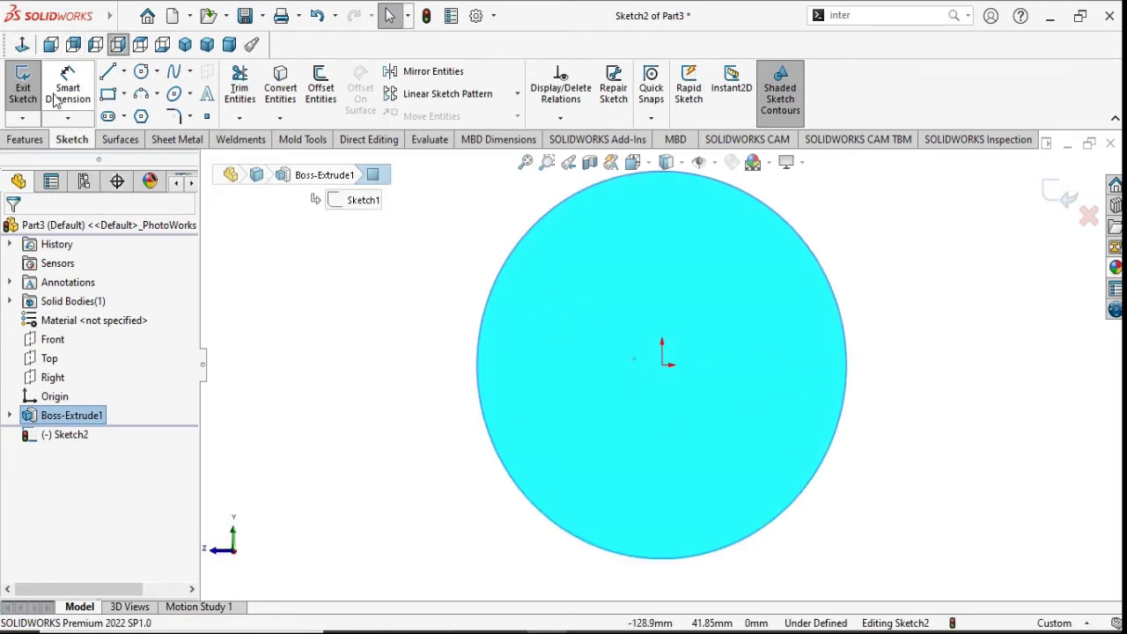
Step: Draw a smaller circle centred on the origin; start an extrusion and cancel it
click(141, 73)
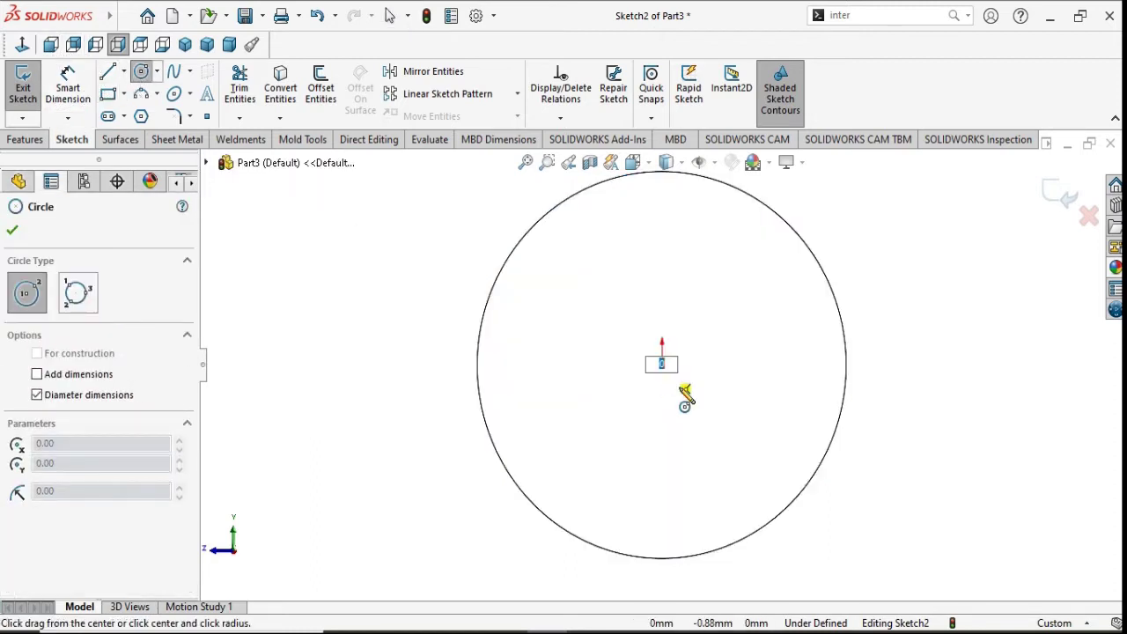
click(661, 364)
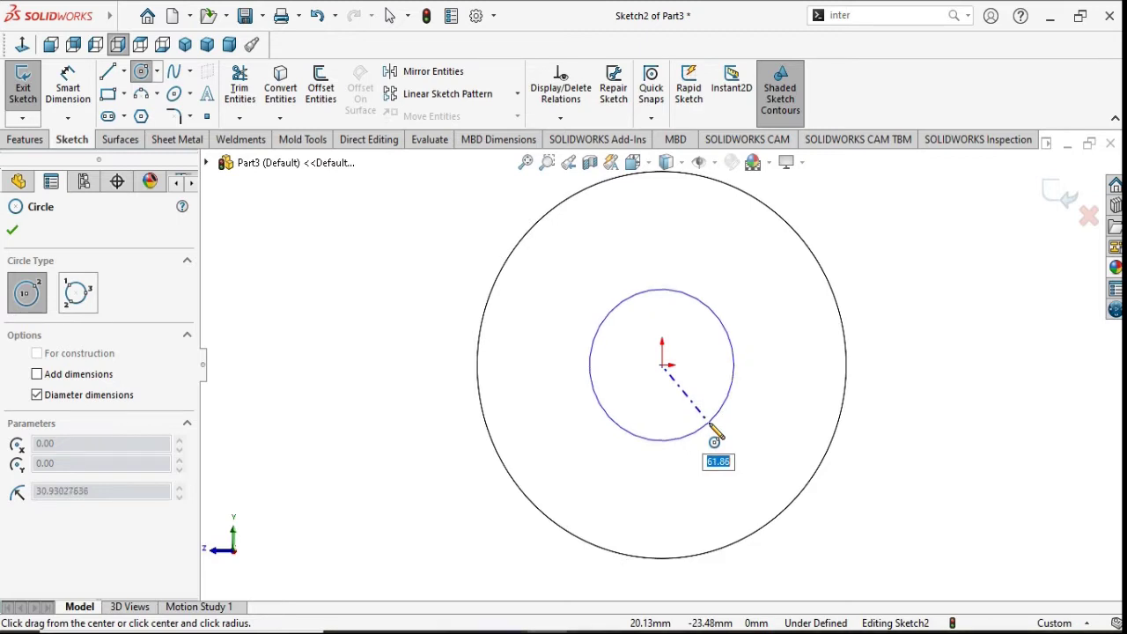
click(715, 442)
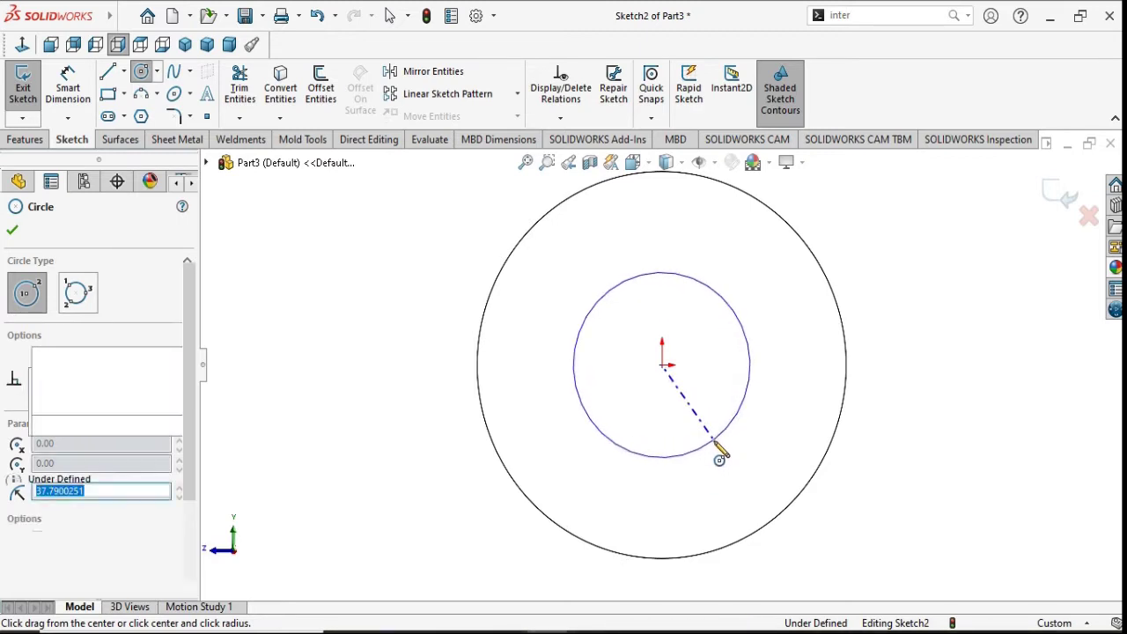
right_click(737, 450)
click(744, 450)
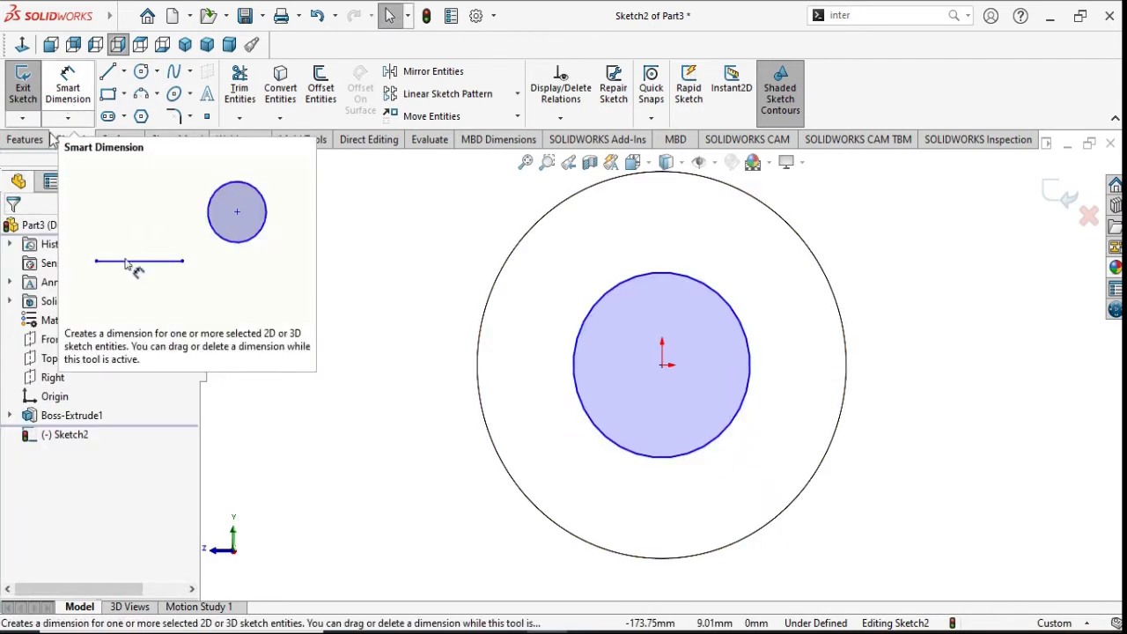
click(39, 140)
click(29, 84)
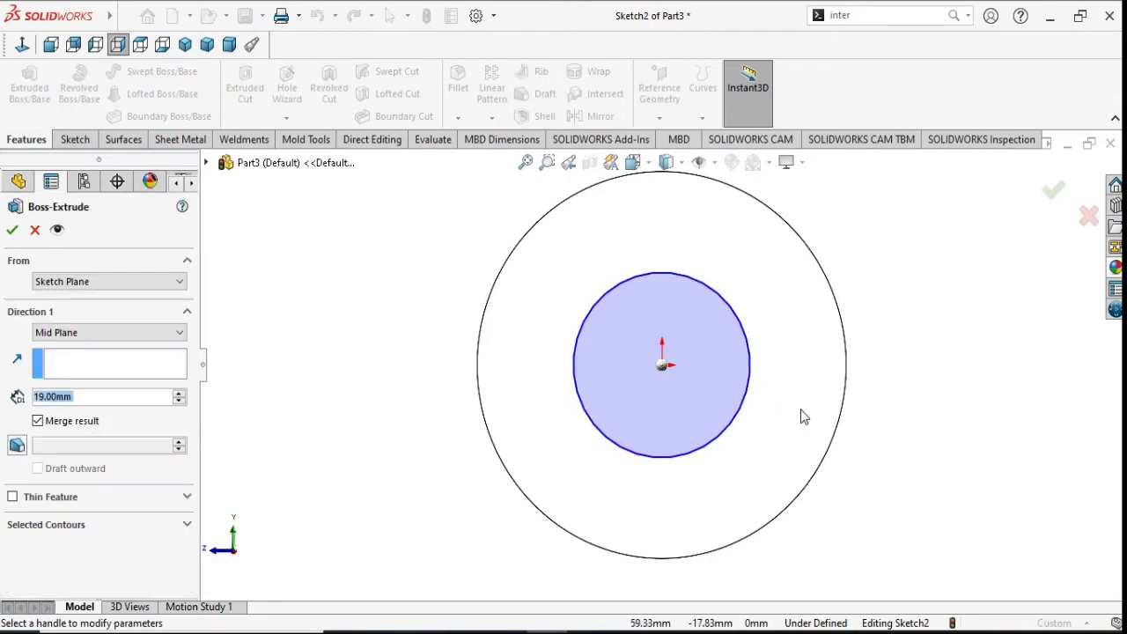
key(Escape)
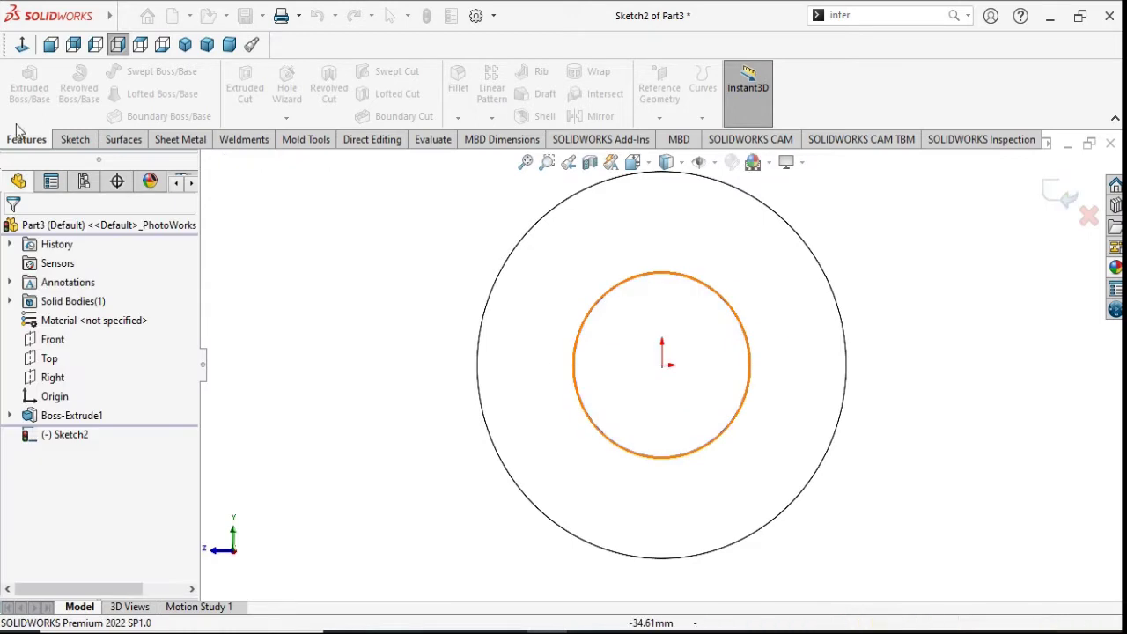
Step: Give the new sketch circle a Ø103 mm diameter dimension
click(74, 139)
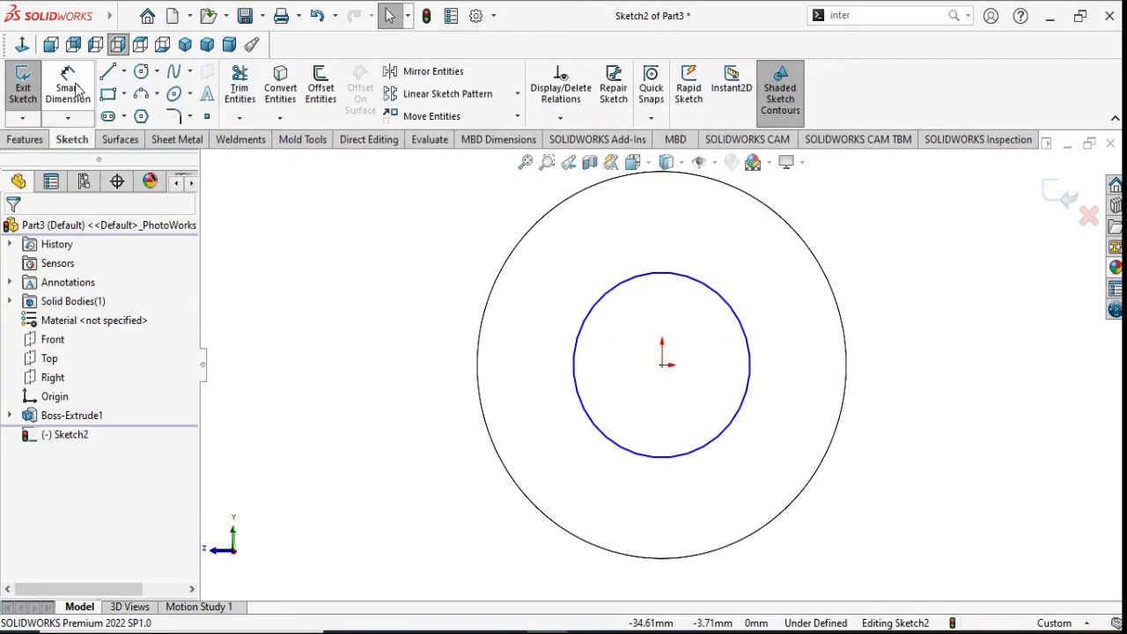
click(68, 85)
click(747, 350)
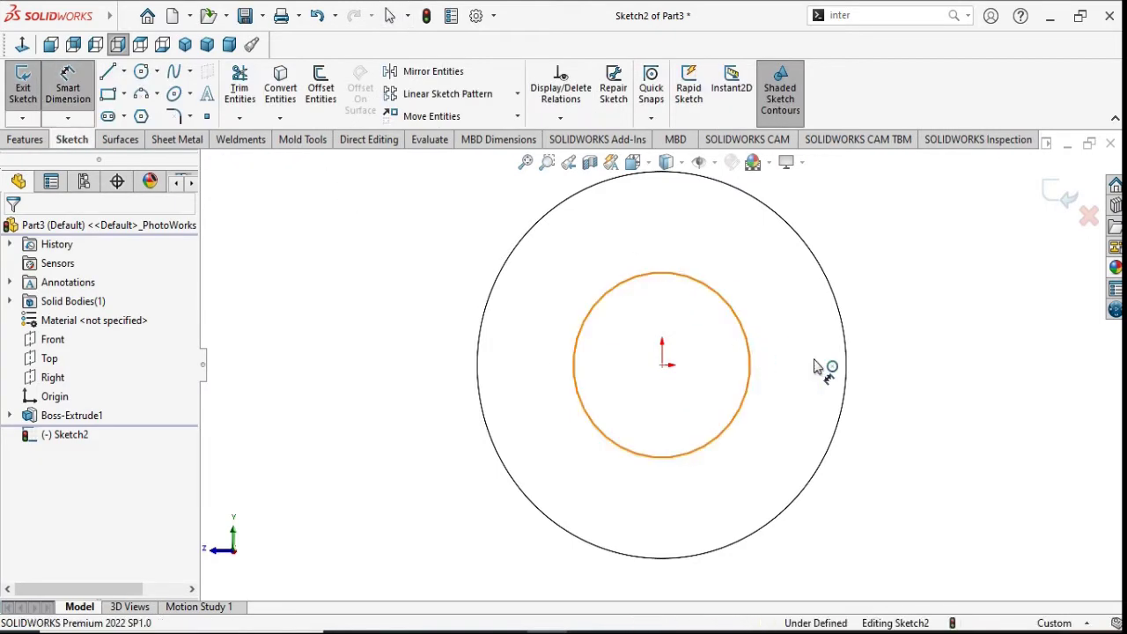
click(883, 380)
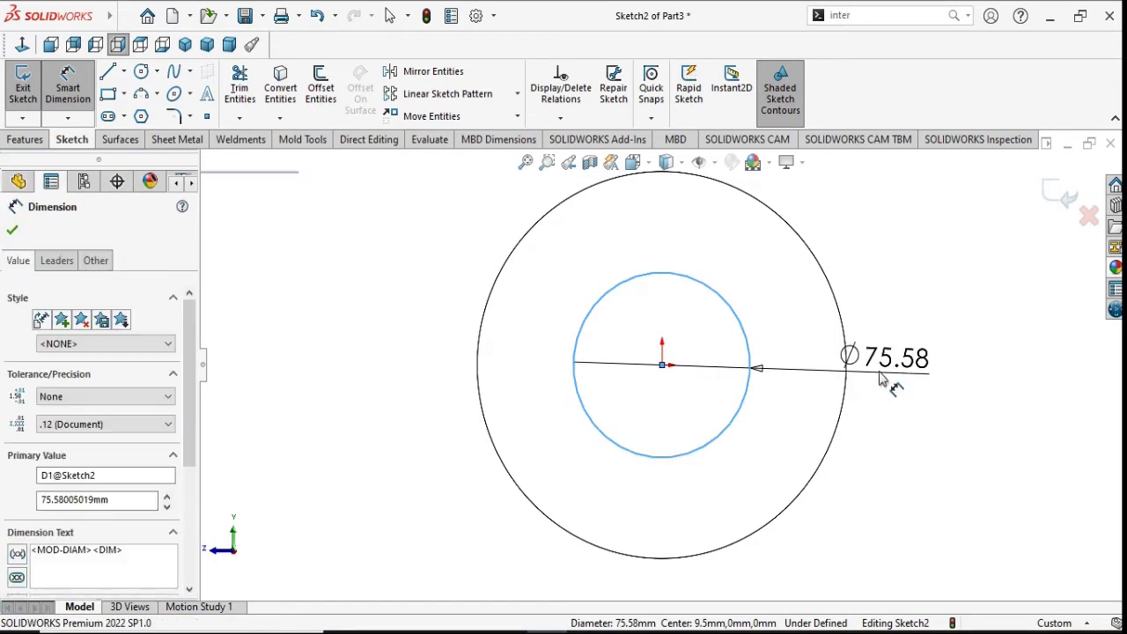
text(1)
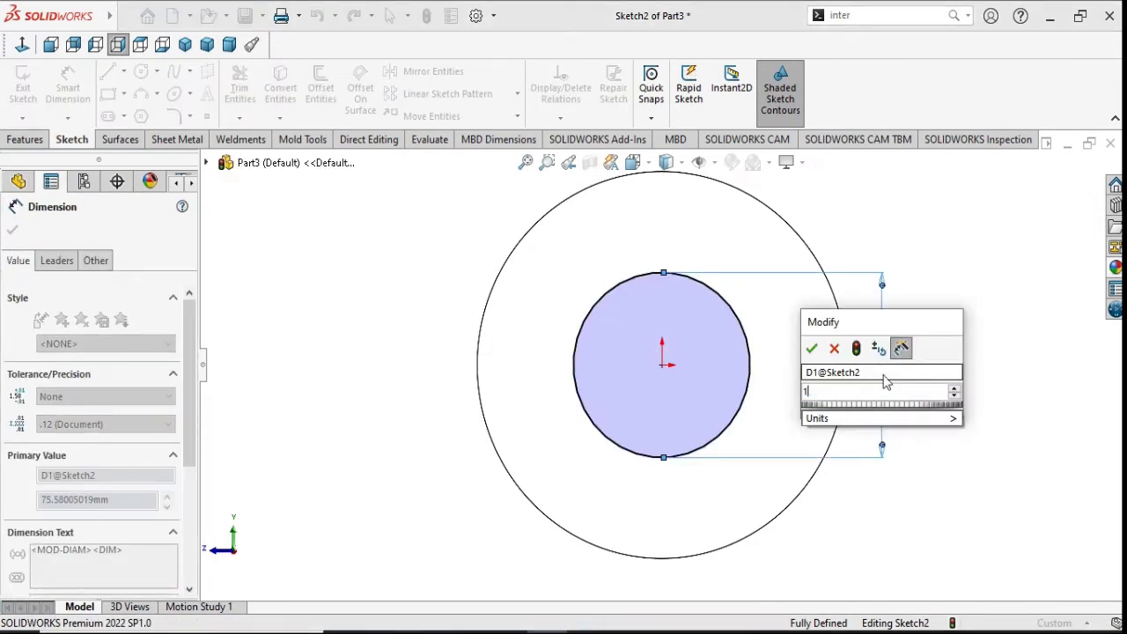
text(03)
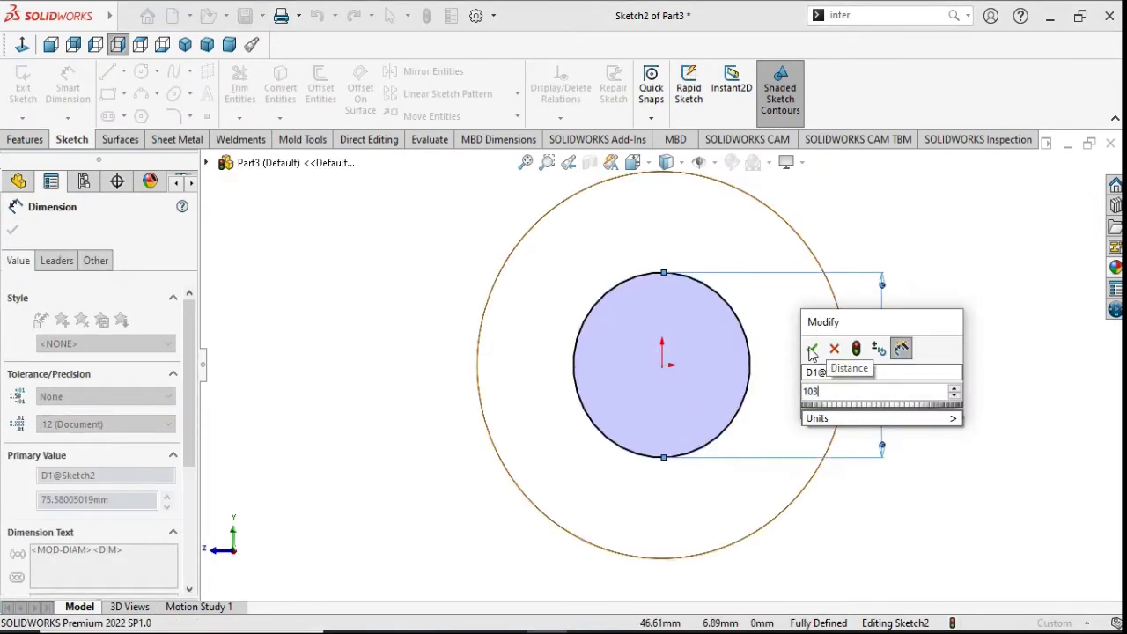
key(Return)
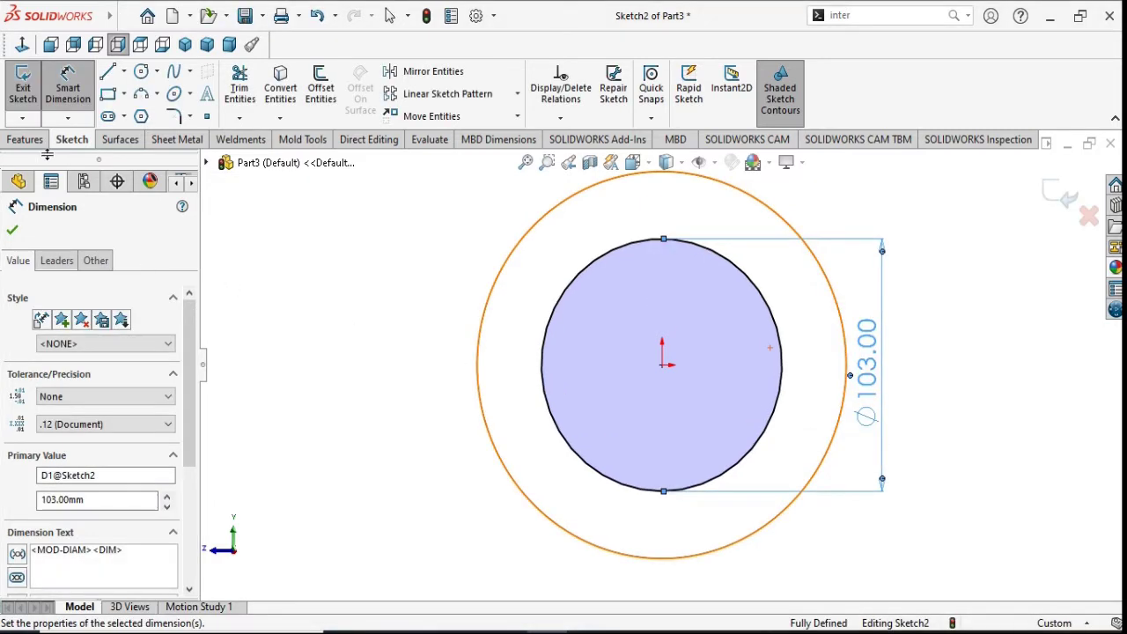
click(12, 230)
click(27, 139)
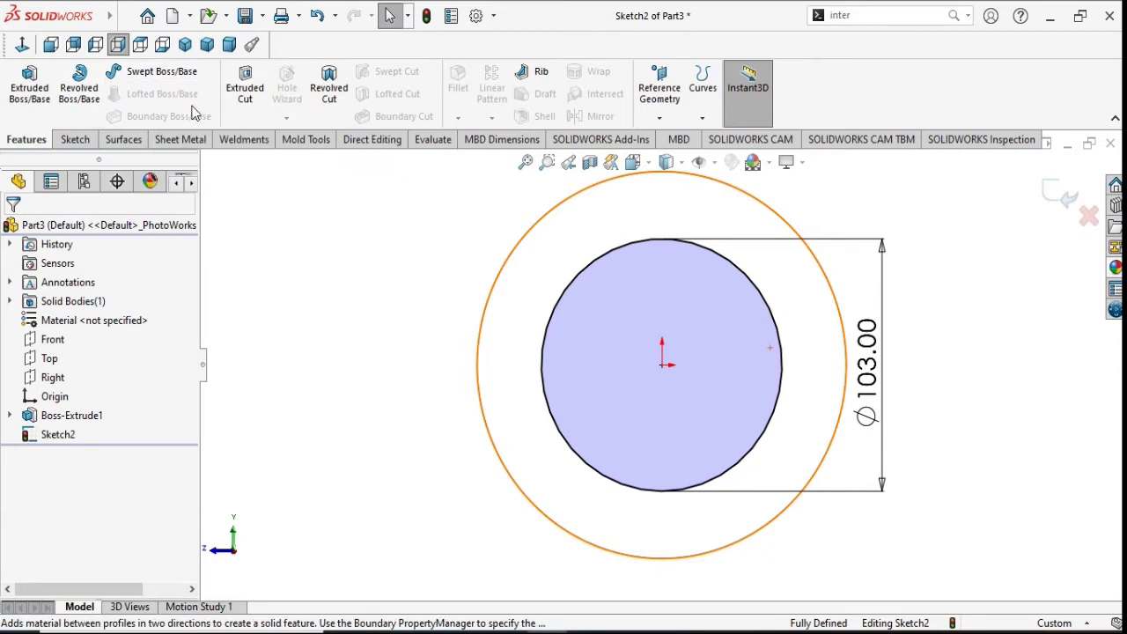
Step: Start extruding the Ø103 circle and orbit to preview the extrusion
click(48, 118)
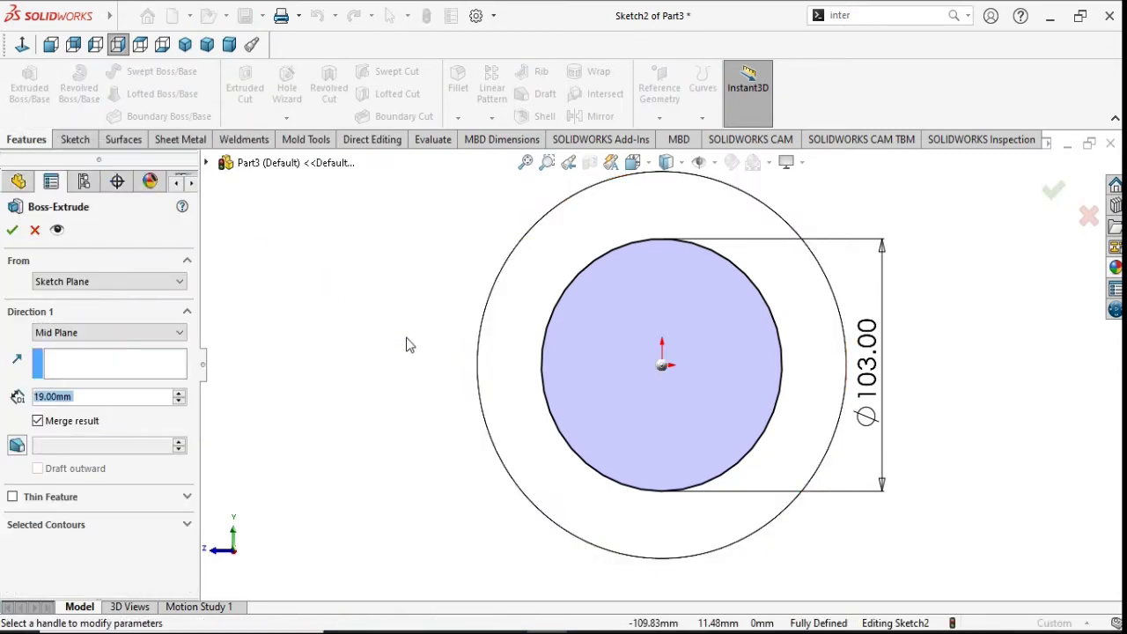
click(88, 398)
click(32, 399)
mouse_move(445, 385)
middle_down()
mouse_move(443, 349)
mouse_move(549, 403)
middle_up()
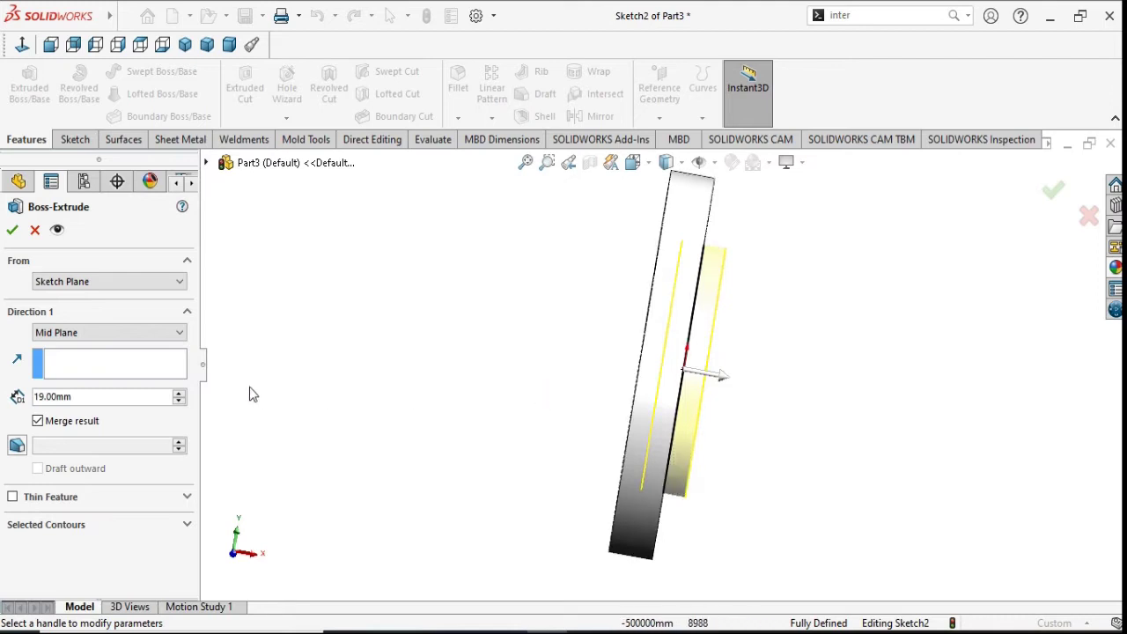
Step: Set the extrusion to Blind with 5 mm depth and confirm the boss
click(141, 334)
click(108, 349)
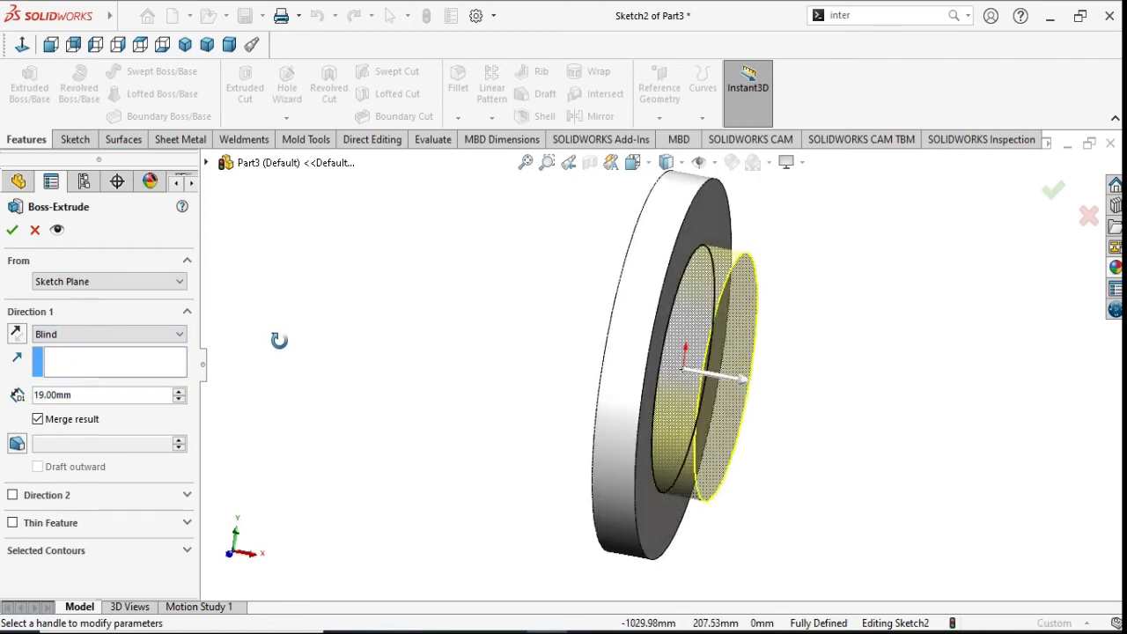
click(102, 395)
double_click(101, 396)
click(35, 395)
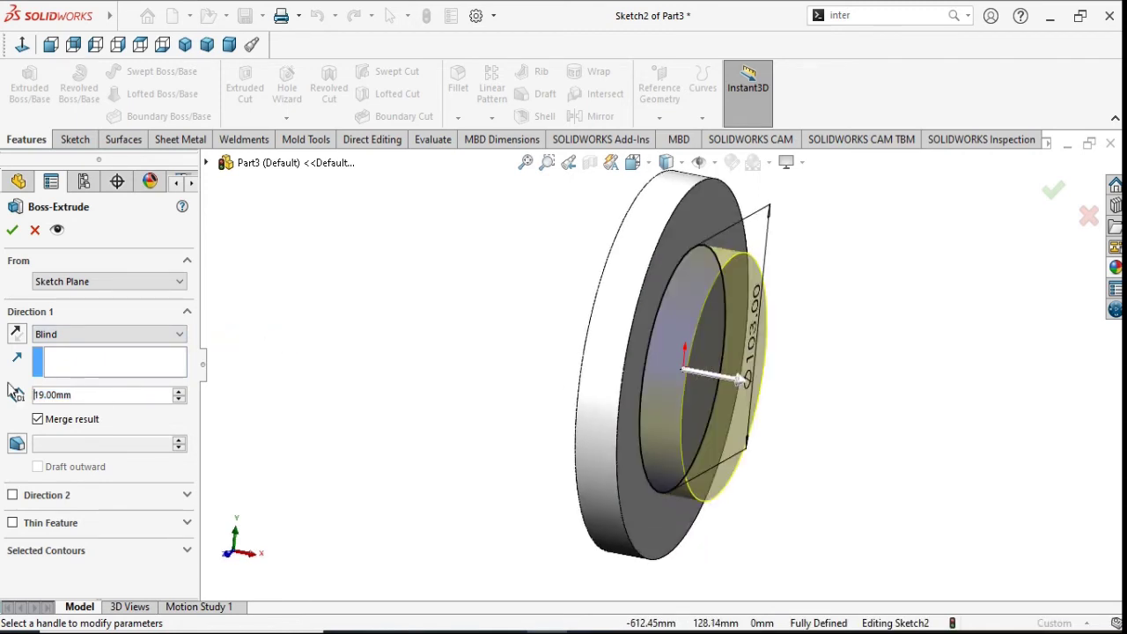
drag(82, 398, 35, 399)
text(5)
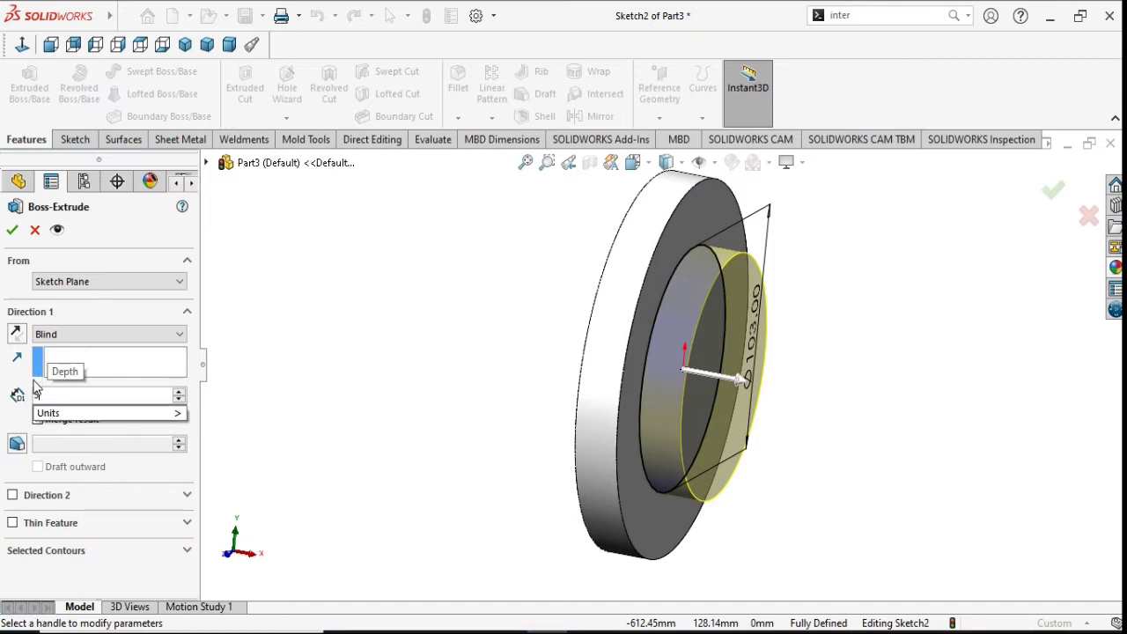
key(Return)
click(13, 231)
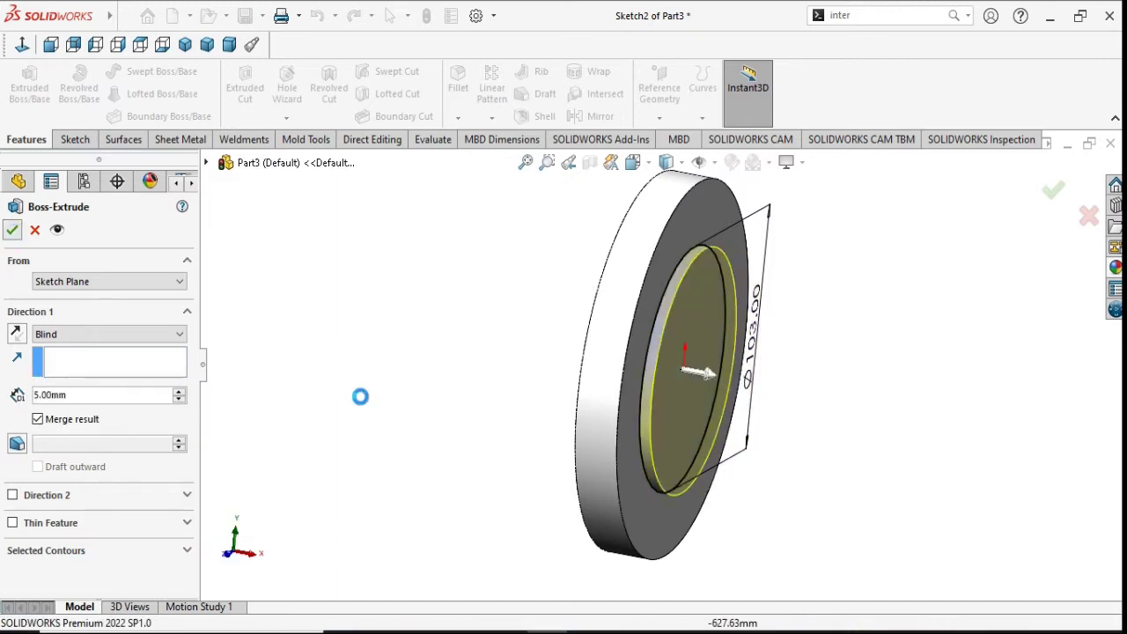
click(359, 402)
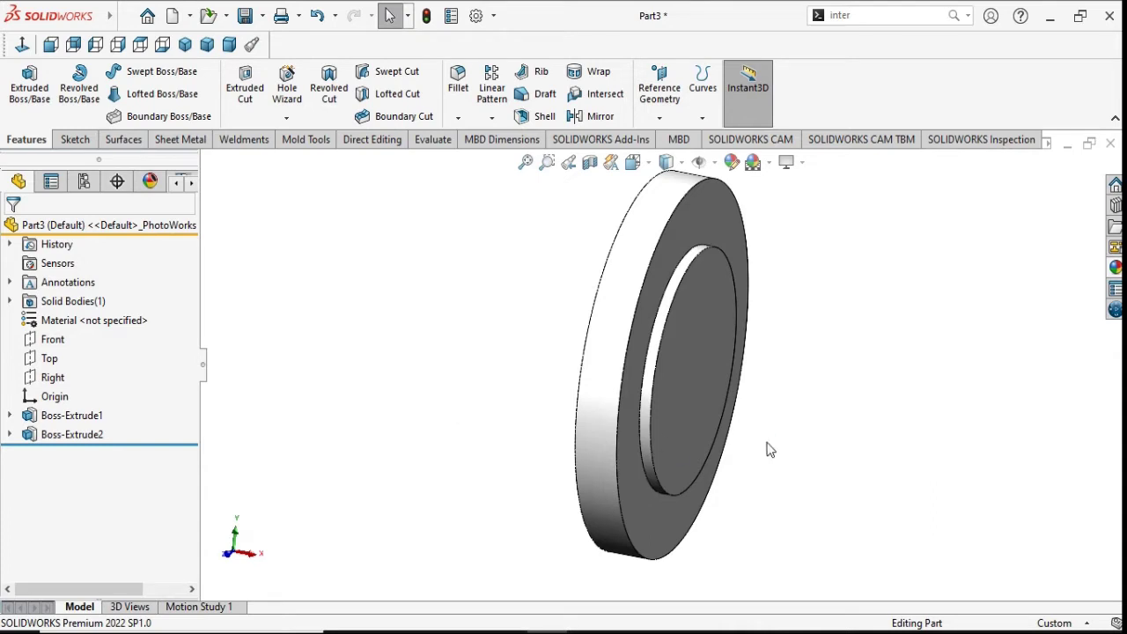
middle_drag(767, 451, 725, 446)
Step: On the boss's front face, sketch a circle centred on the origin just inside the rim
click(722, 433)
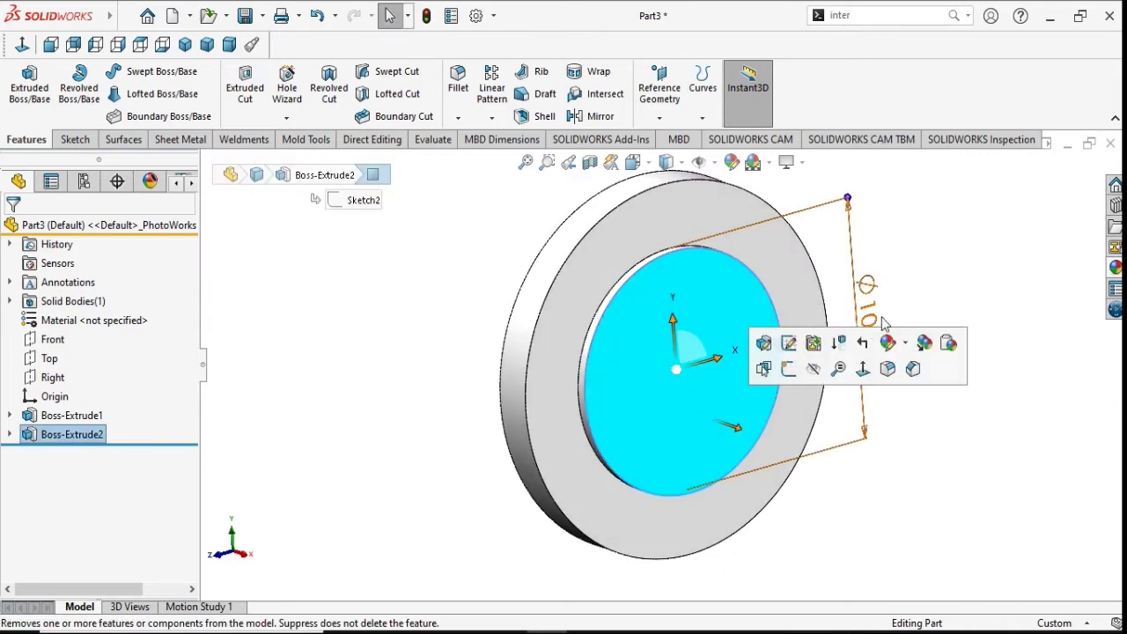
click(789, 370)
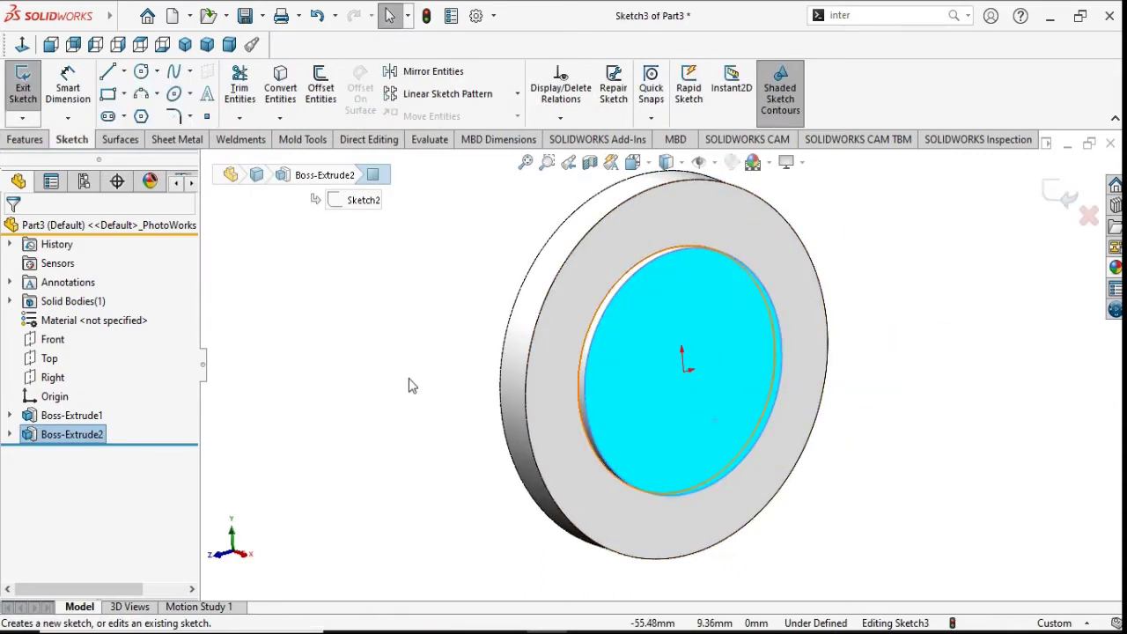
click(22, 46)
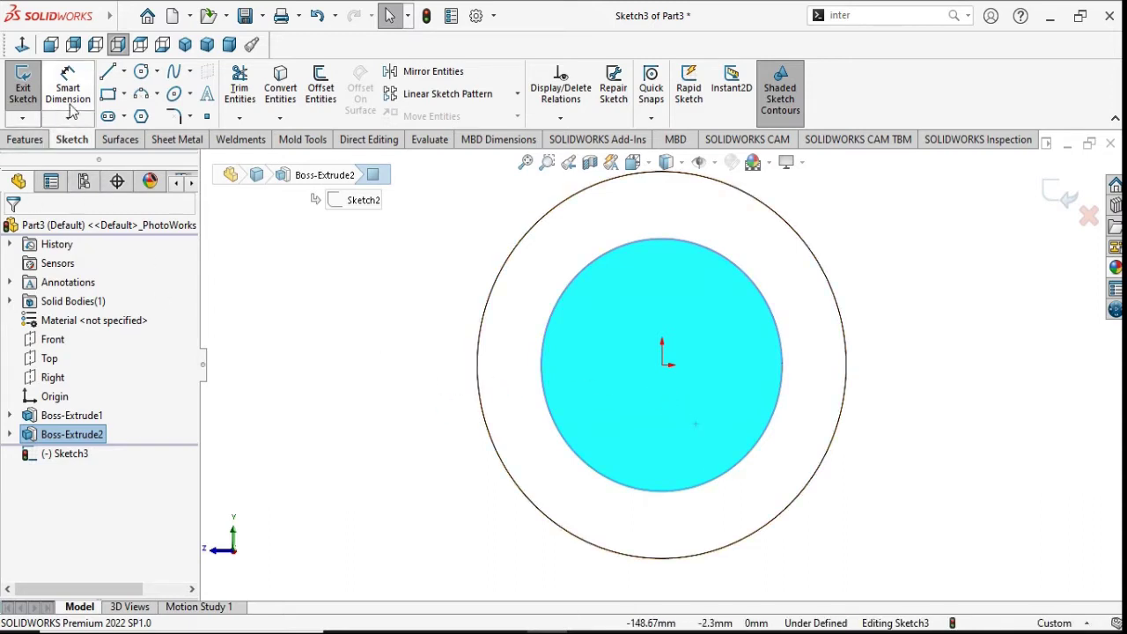
click(141, 71)
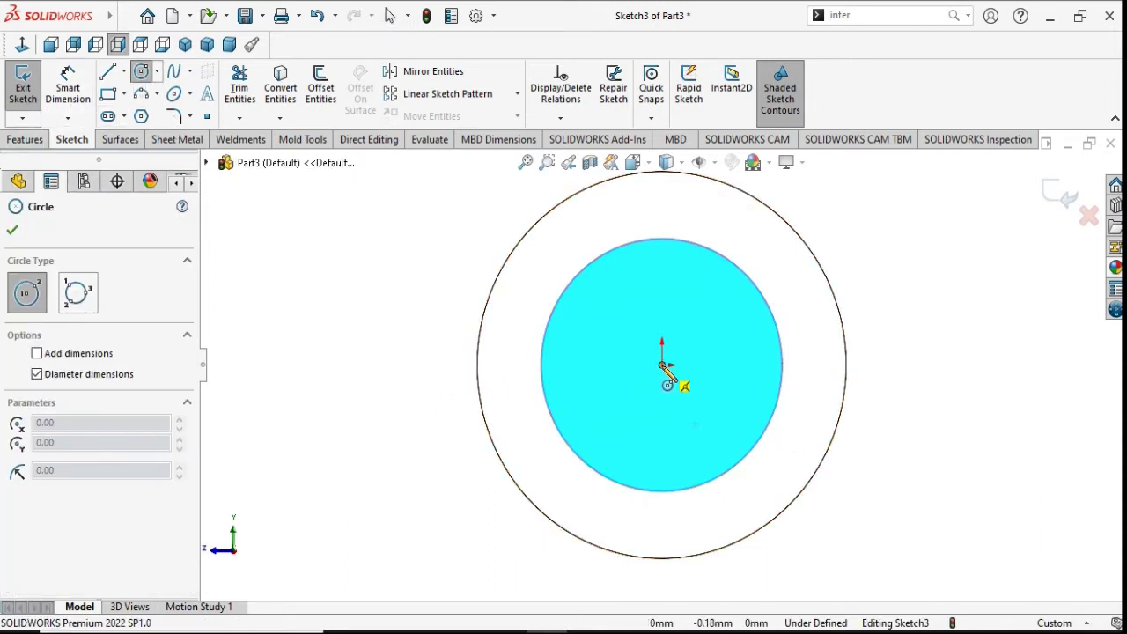
click(663, 363)
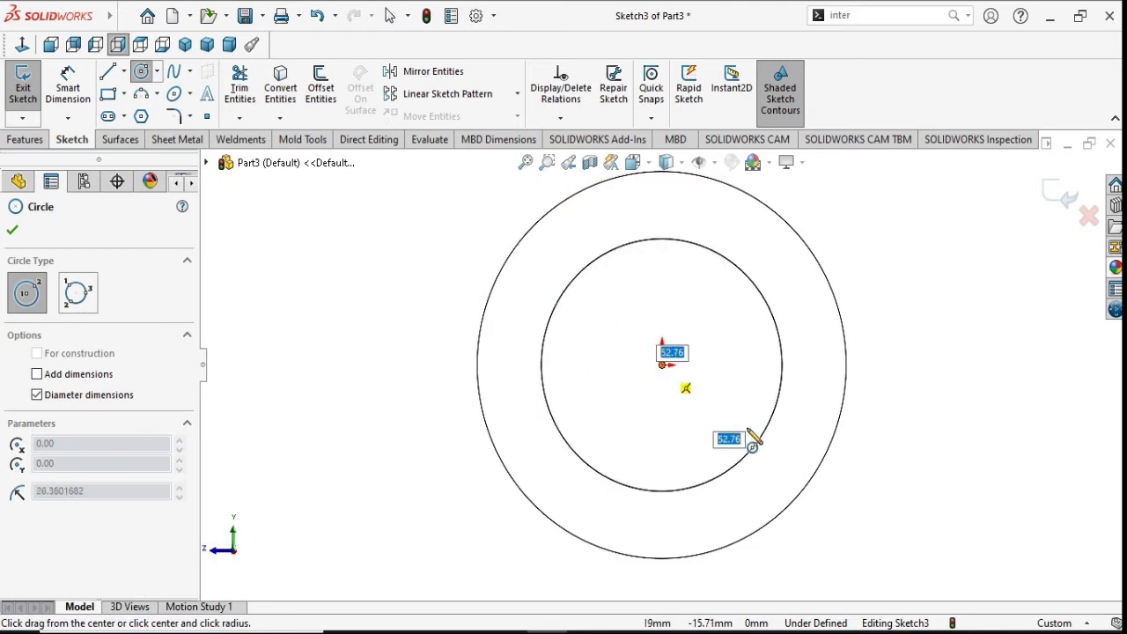
click(798, 479)
right_click(880, 474)
click(876, 476)
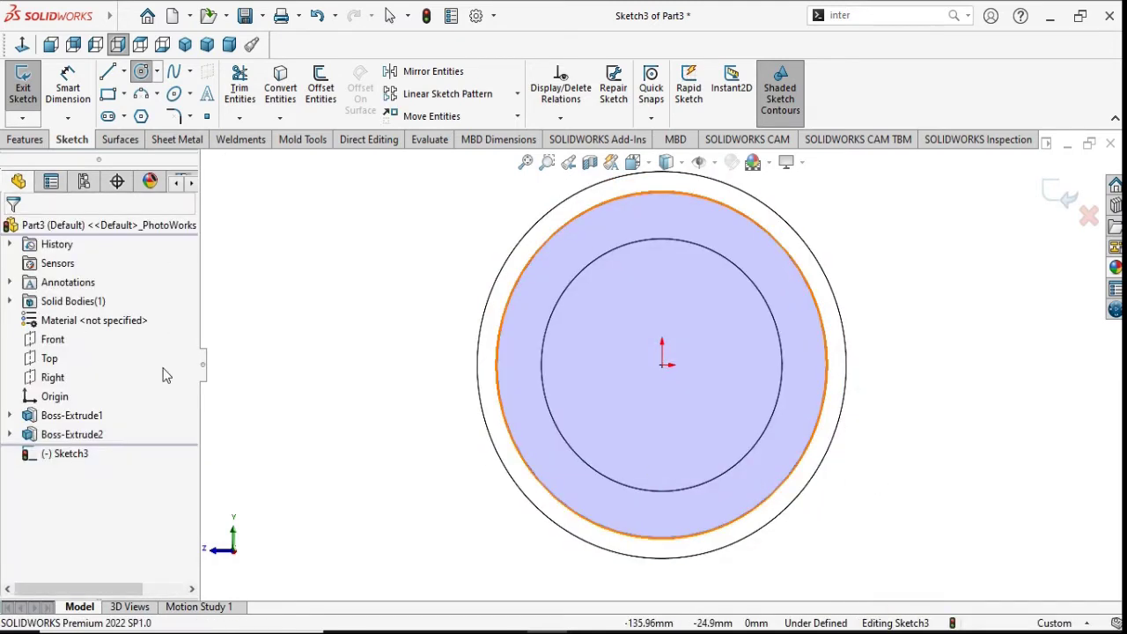
Step: Dimension the new circle to Ø145 mm
click(68, 88)
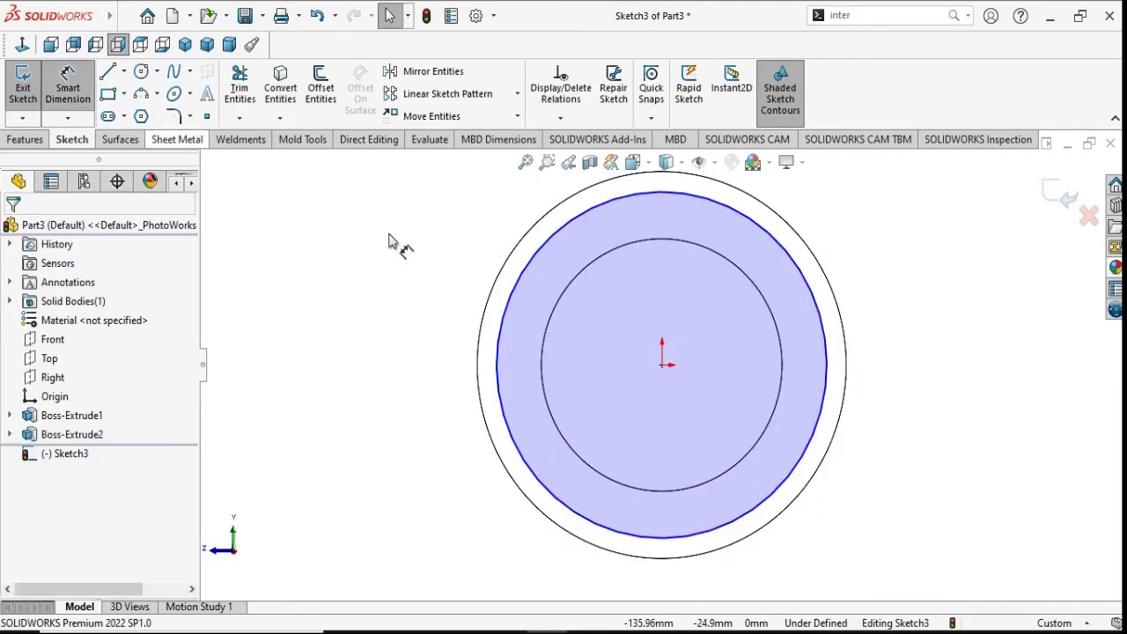
click(837, 390)
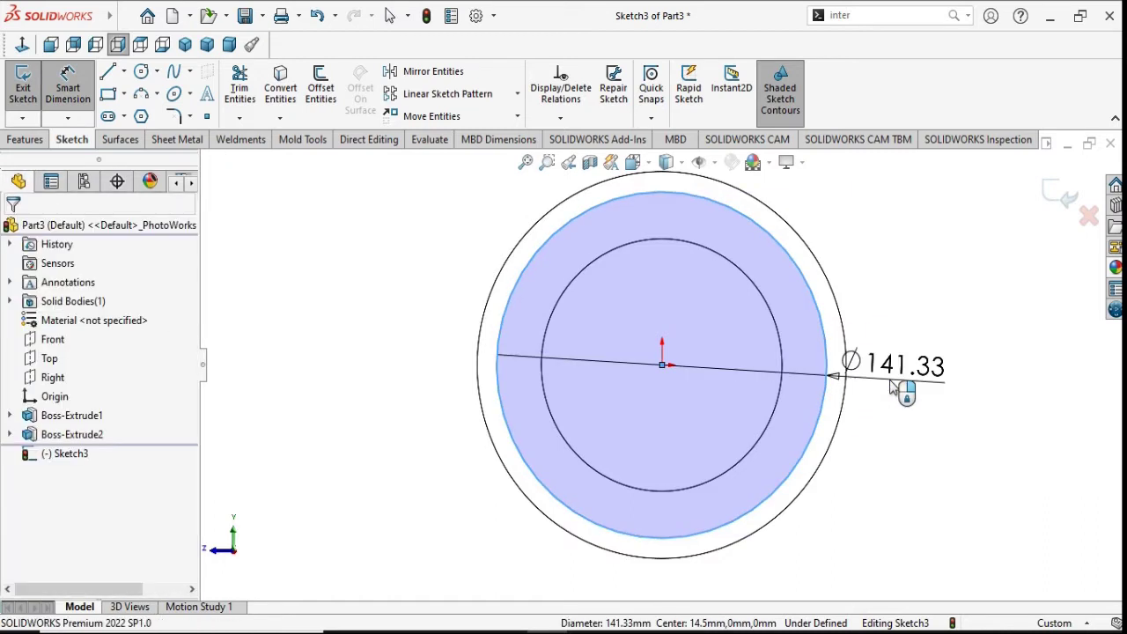
click(898, 388)
text(1)
text(40)
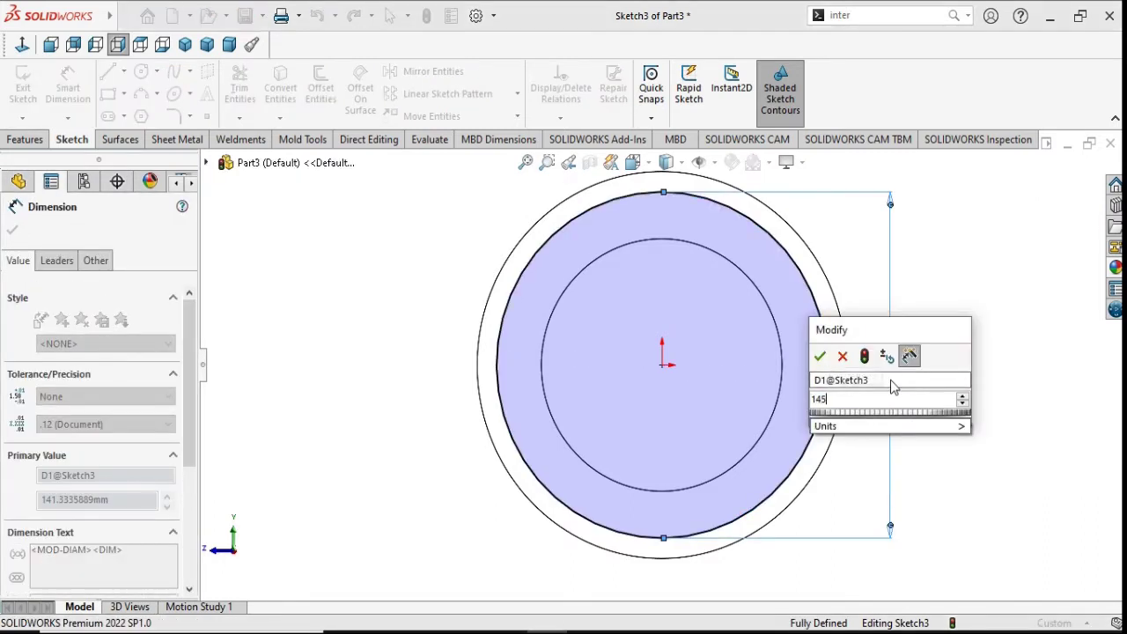
click(822, 357)
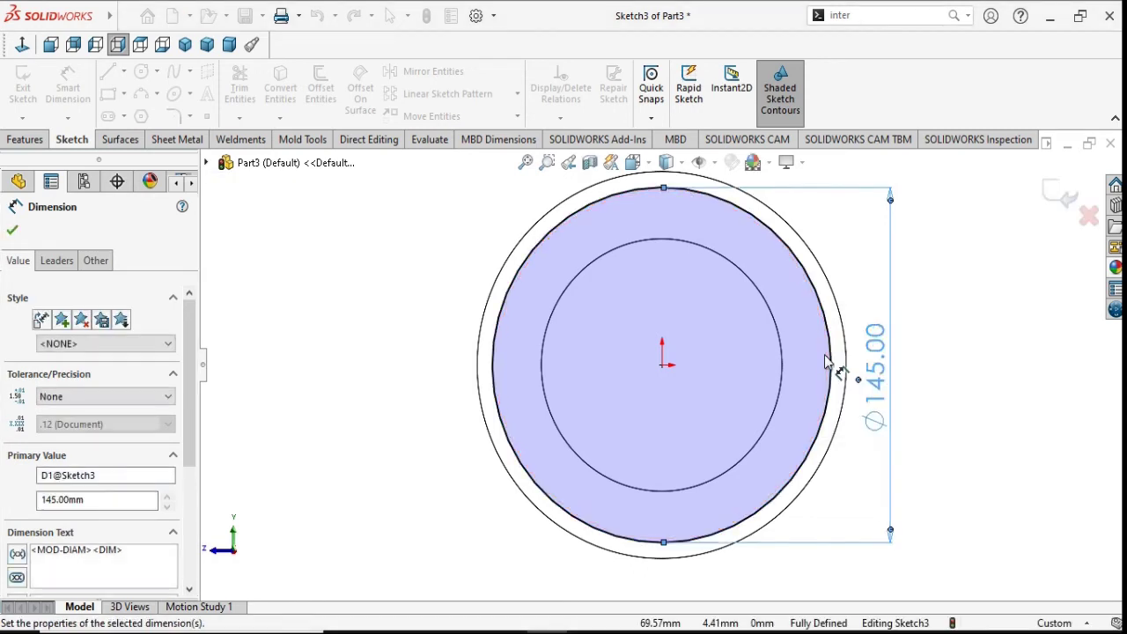
click(12, 231)
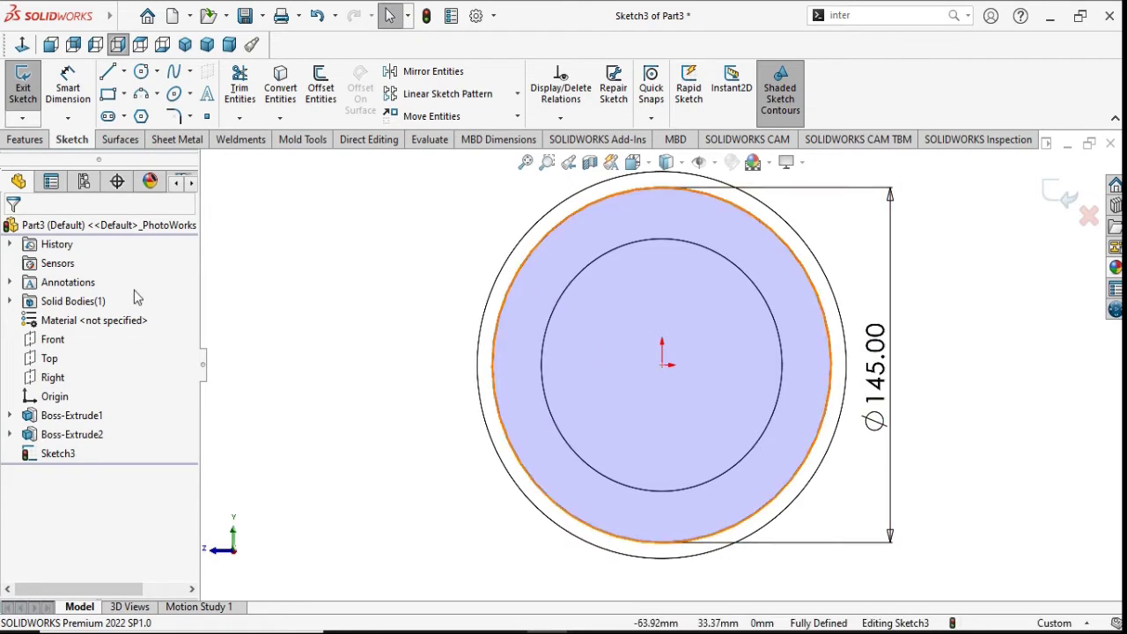
click(26, 141)
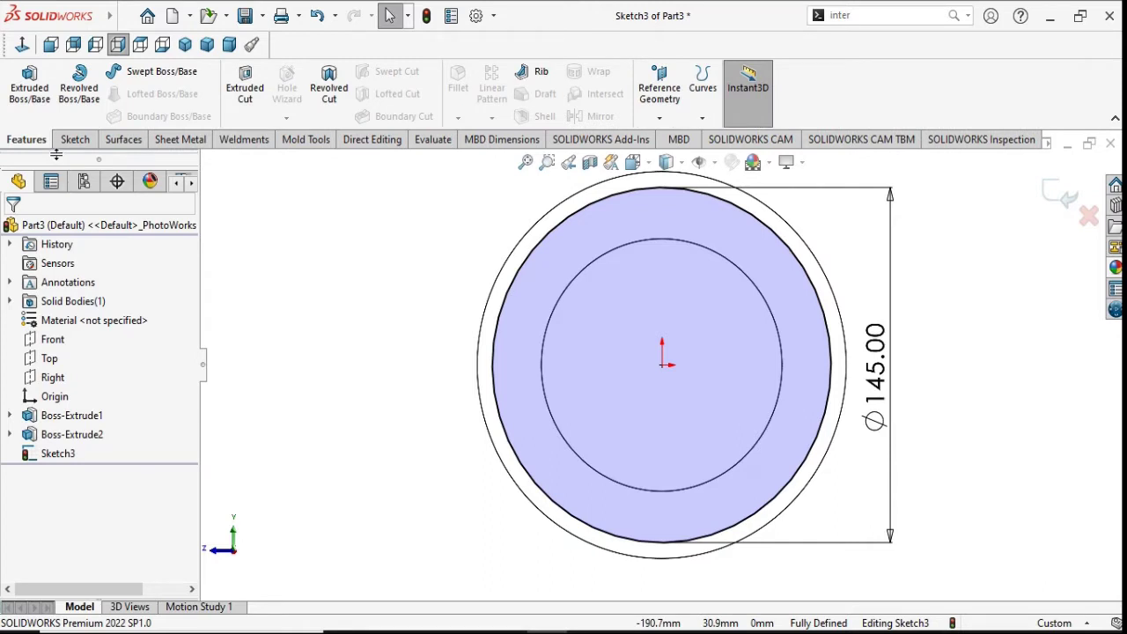
click(251, 99)
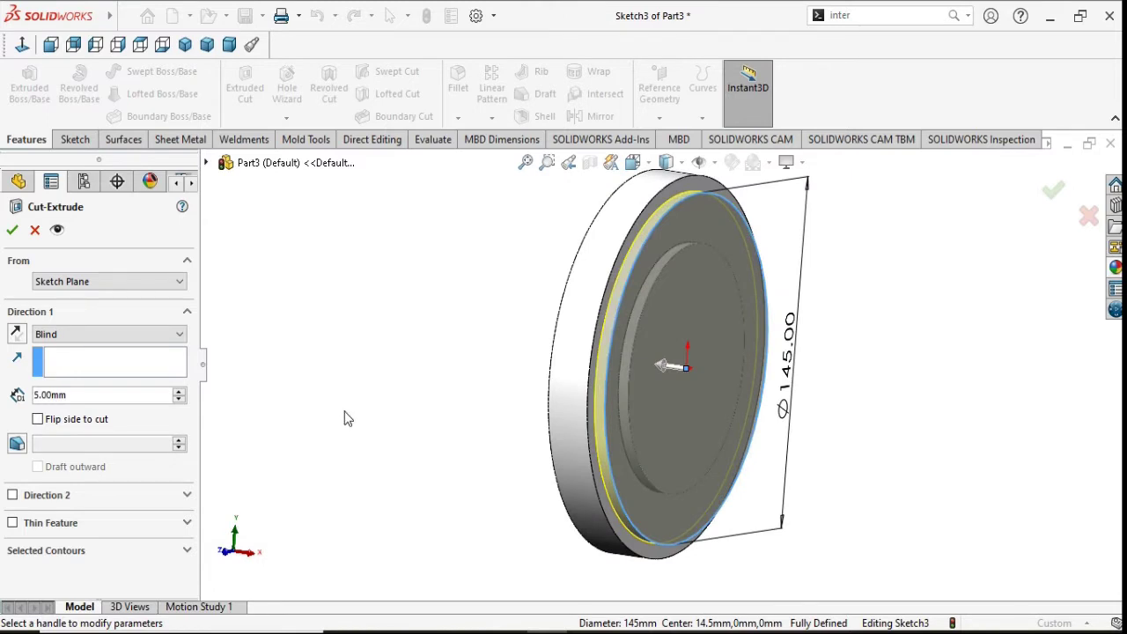
drag(63, 394, 3, 407)
text(6)
key(Return)
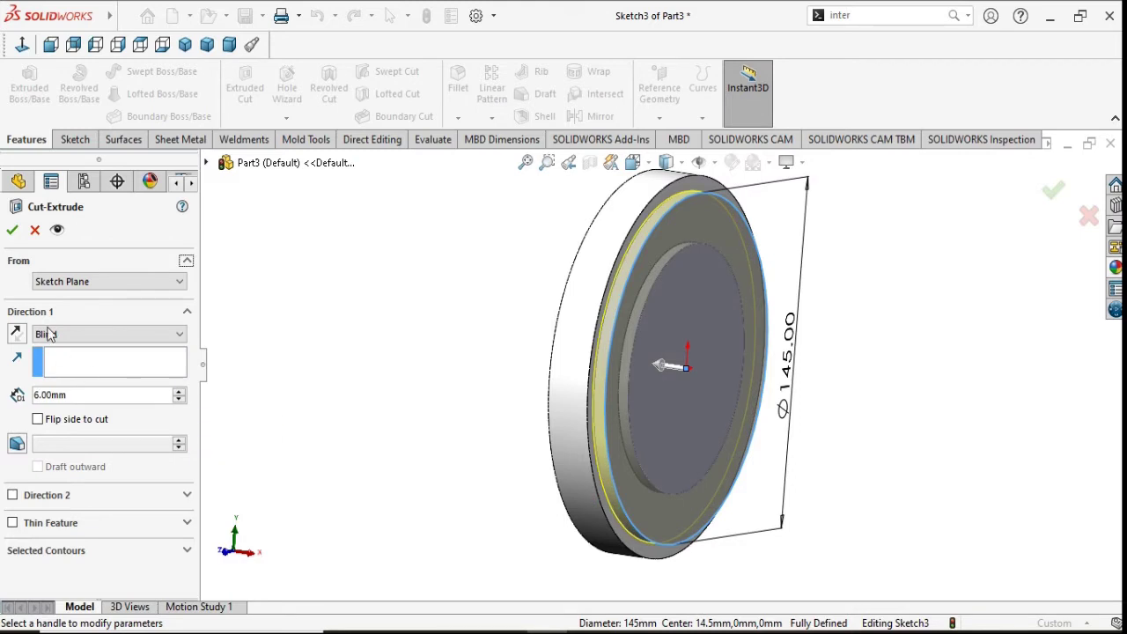
click(12, 230)
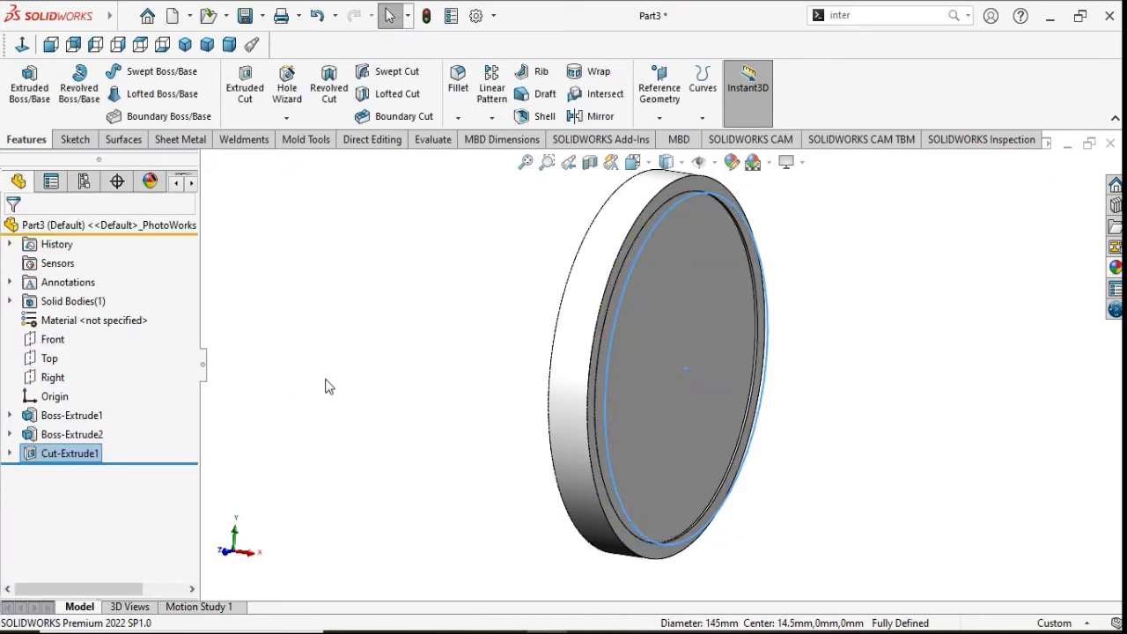
key(ctrl+z)
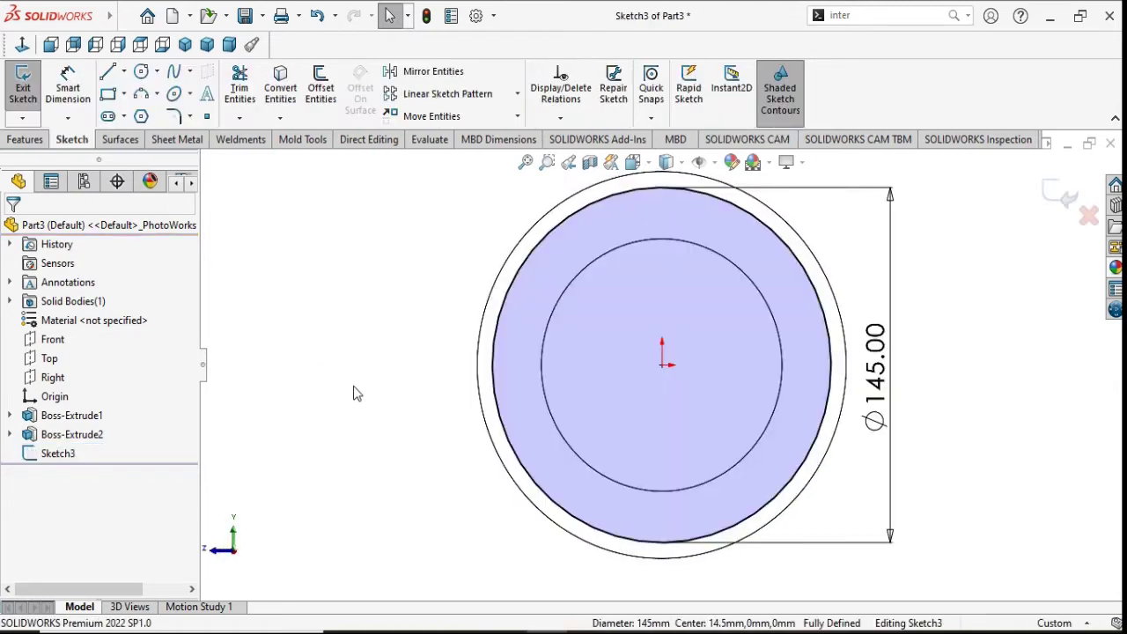
middle_drag(353, 394, 418, 410)
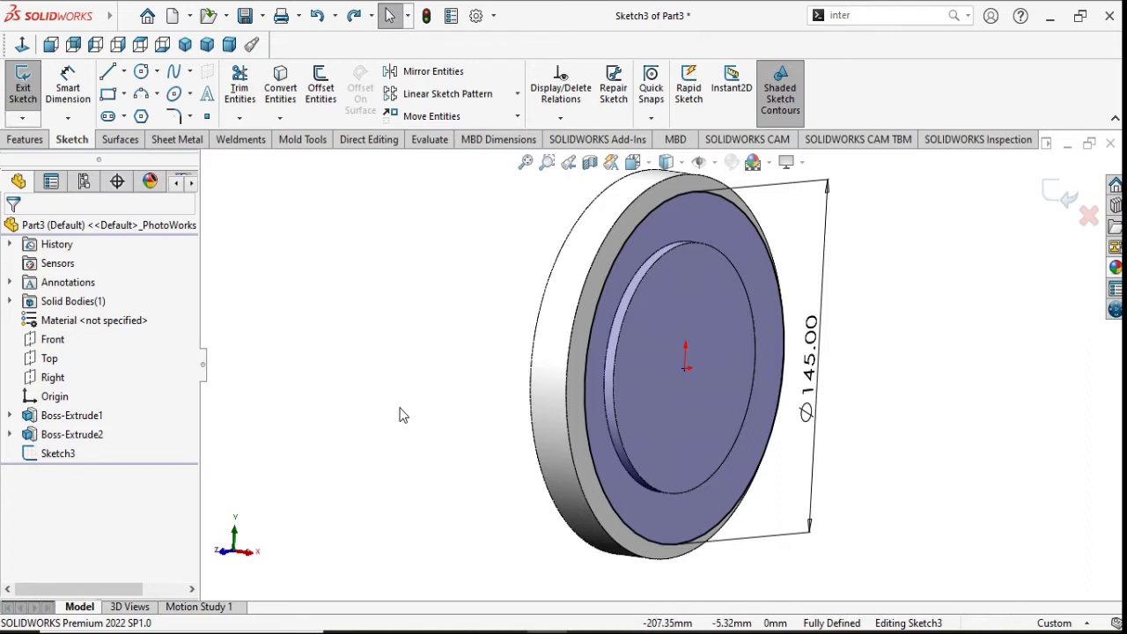
click(22, 45)
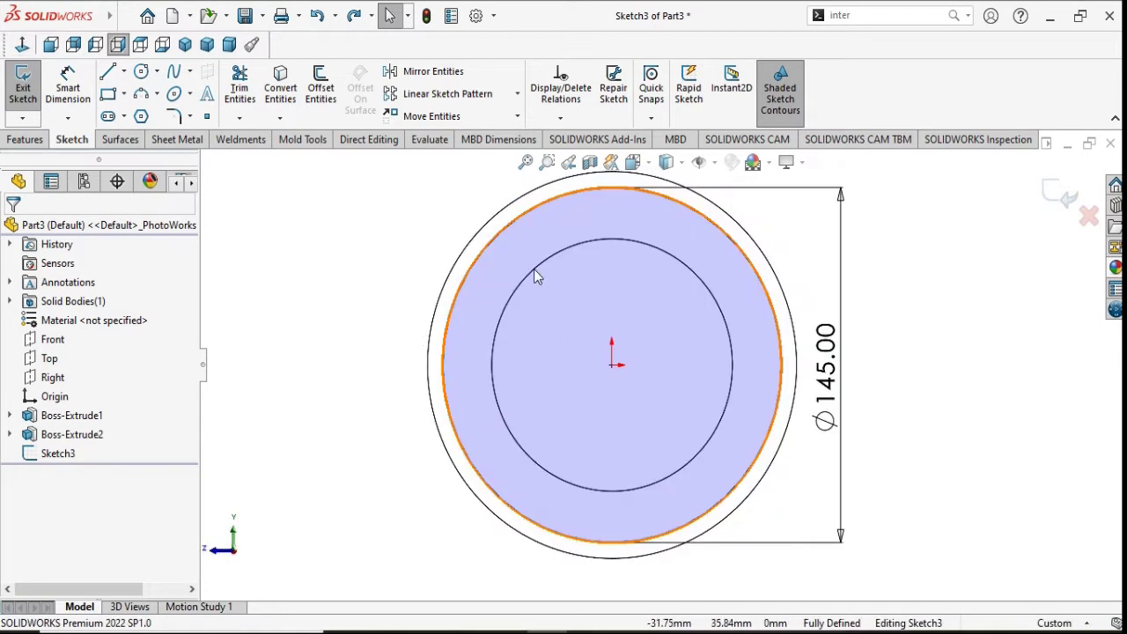
click(534, 268)
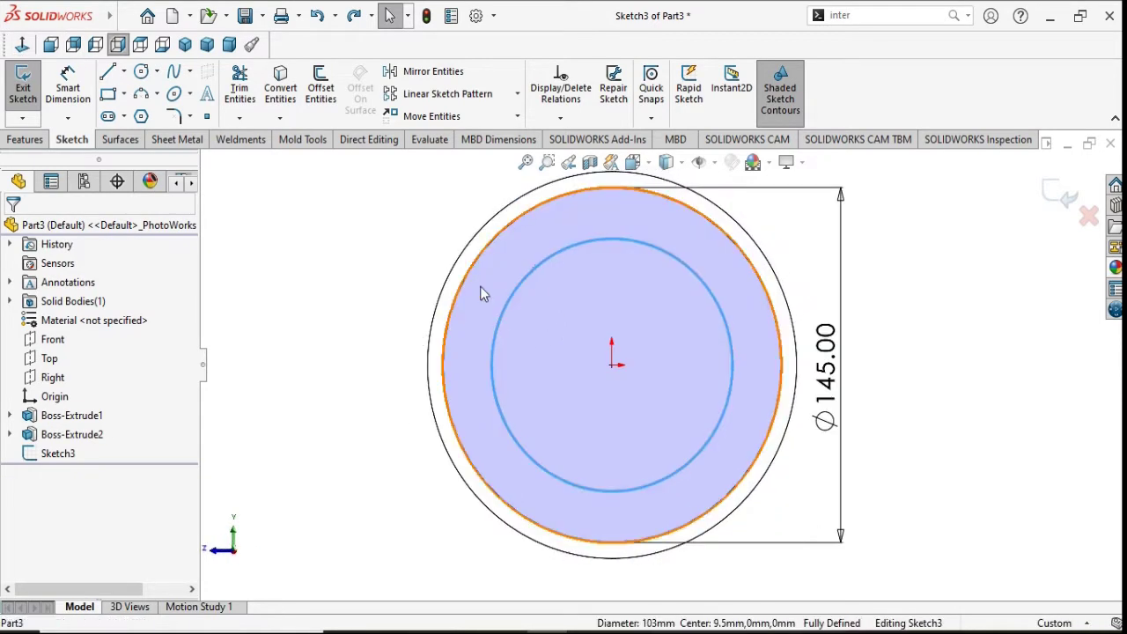
Step: Convert the Ø103 boss edge into the sketch and cut the ring 6 mm Blind
click(280, 91)
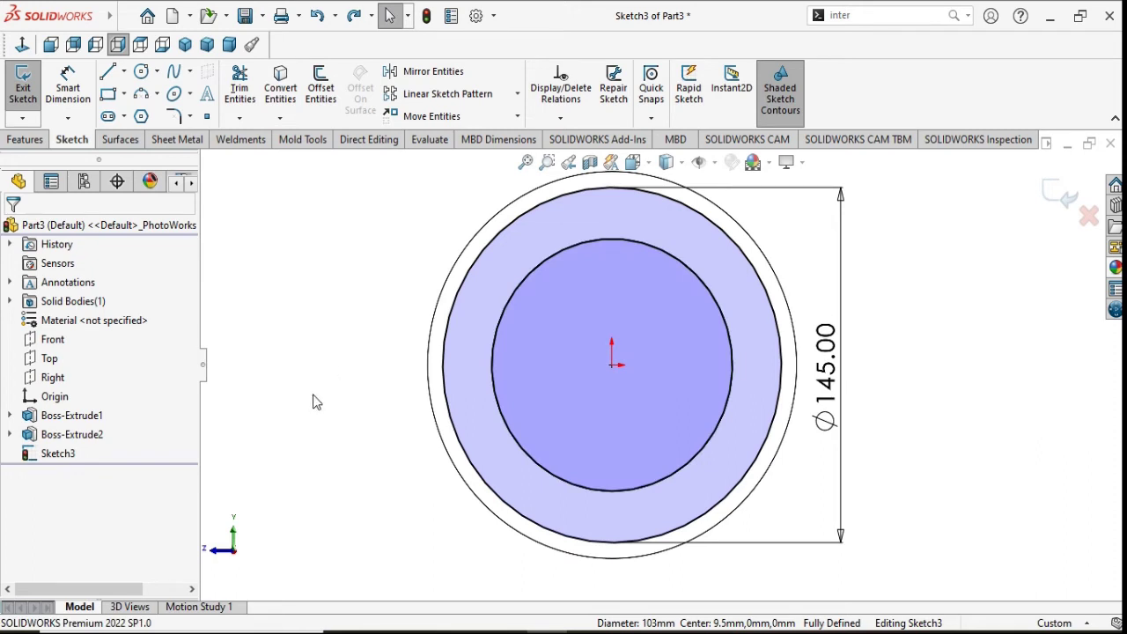
click(24, 139)
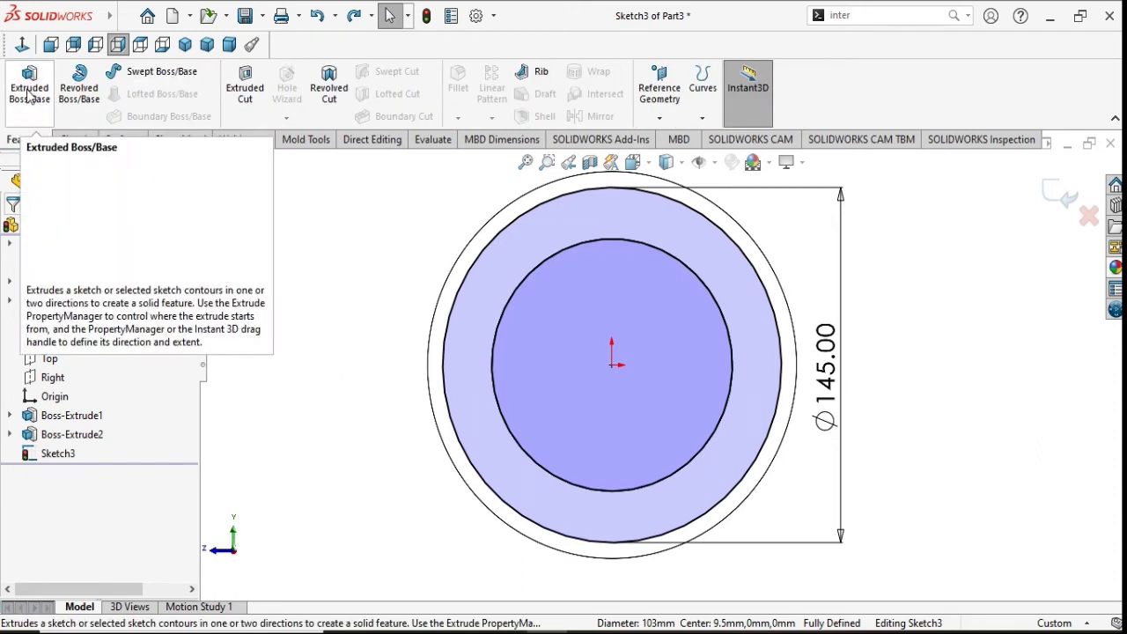
click(236, 97)
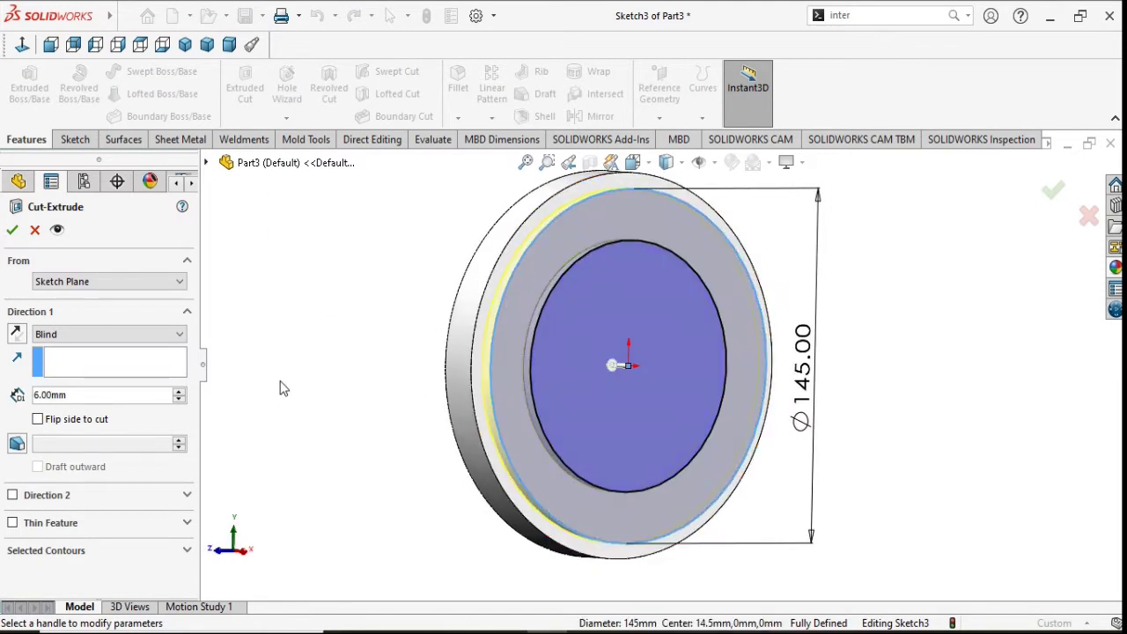
click(14, 232)
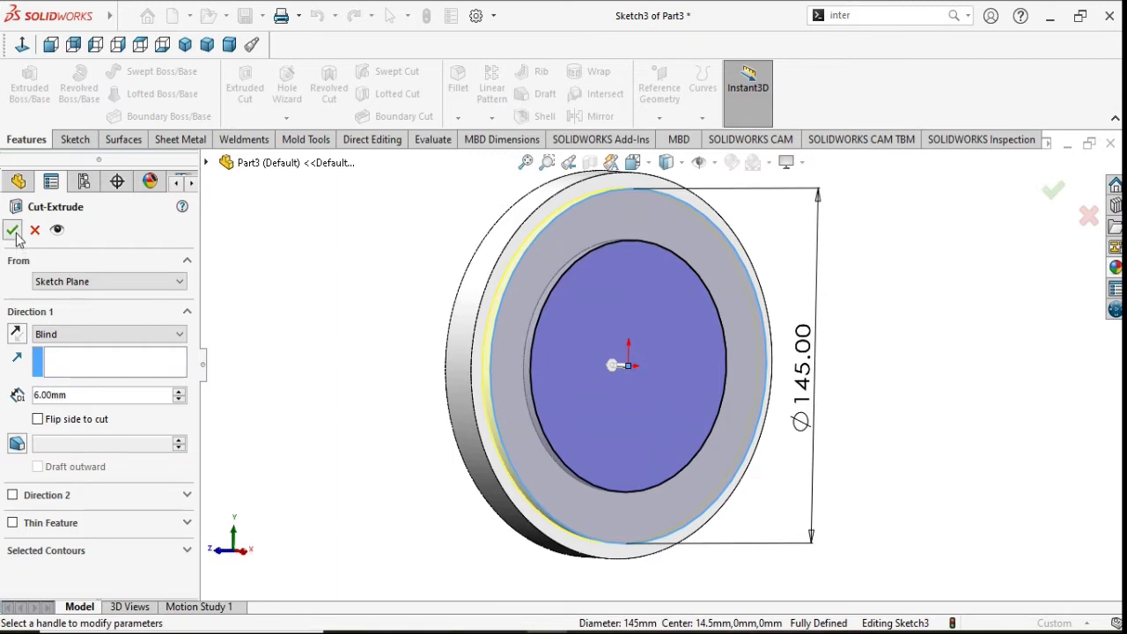
Step: Reopen the 145 mm circle sketch from the recess cut face
click(350, 401)
mouse_move(349, 396)
middle_down()
mouse_move(414, 396)
mouse_move(360, 390)
middle_up()
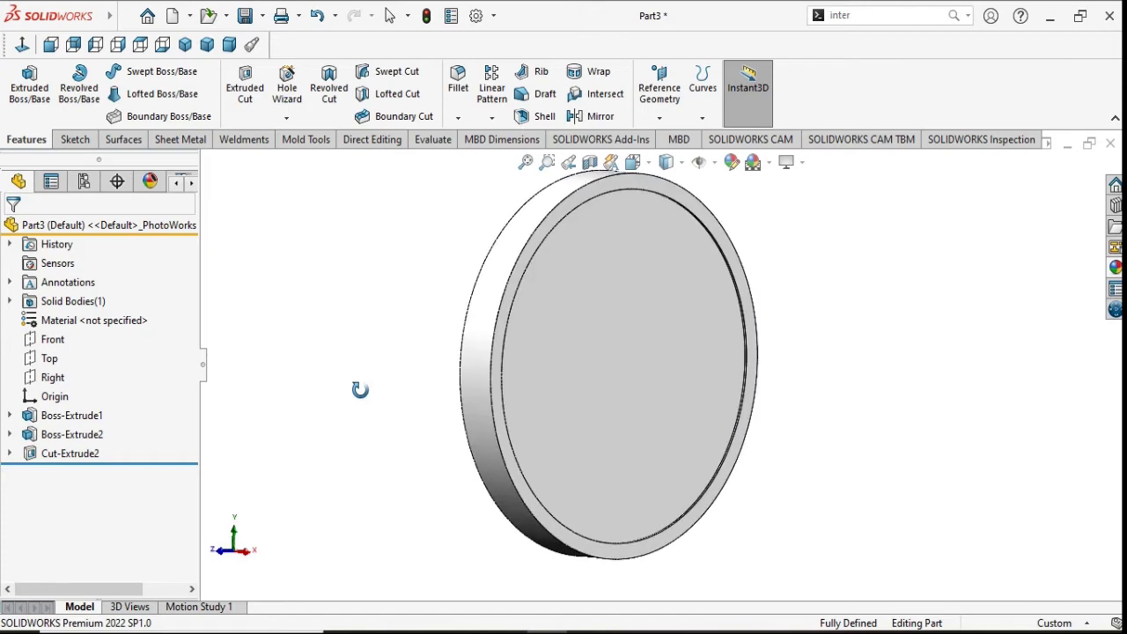
click(730, 432)
middle_drag(730, 433, 765, 438)
click(765, 438)
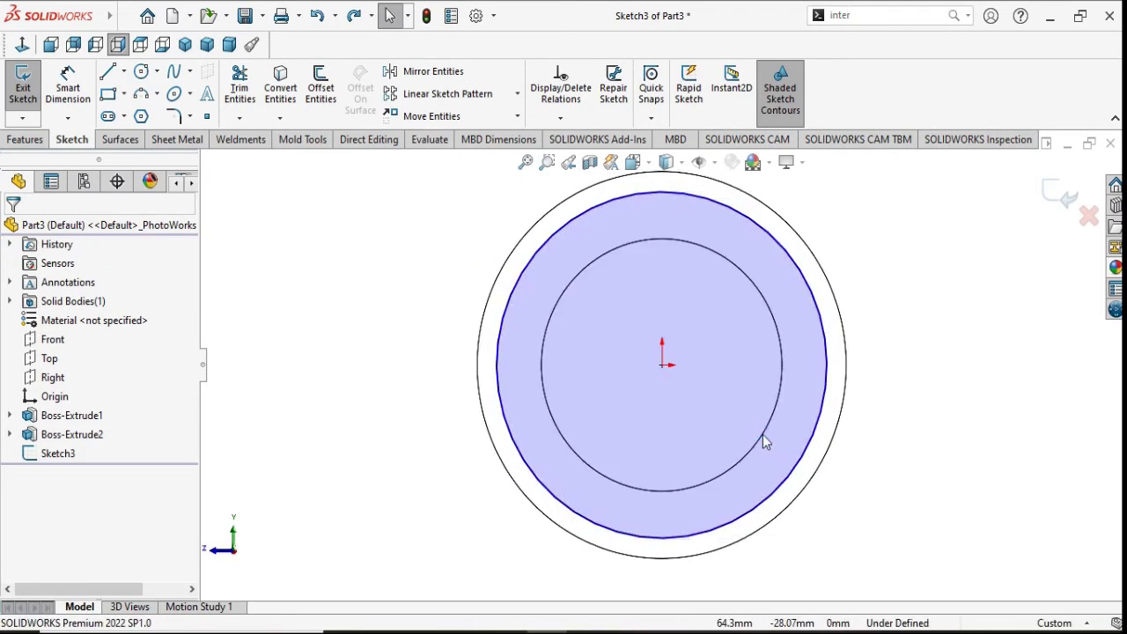
Step: Undo the ring cut, the 5 mm boss, the Ø103 dimension and the inner circle
key(ctrl+z)
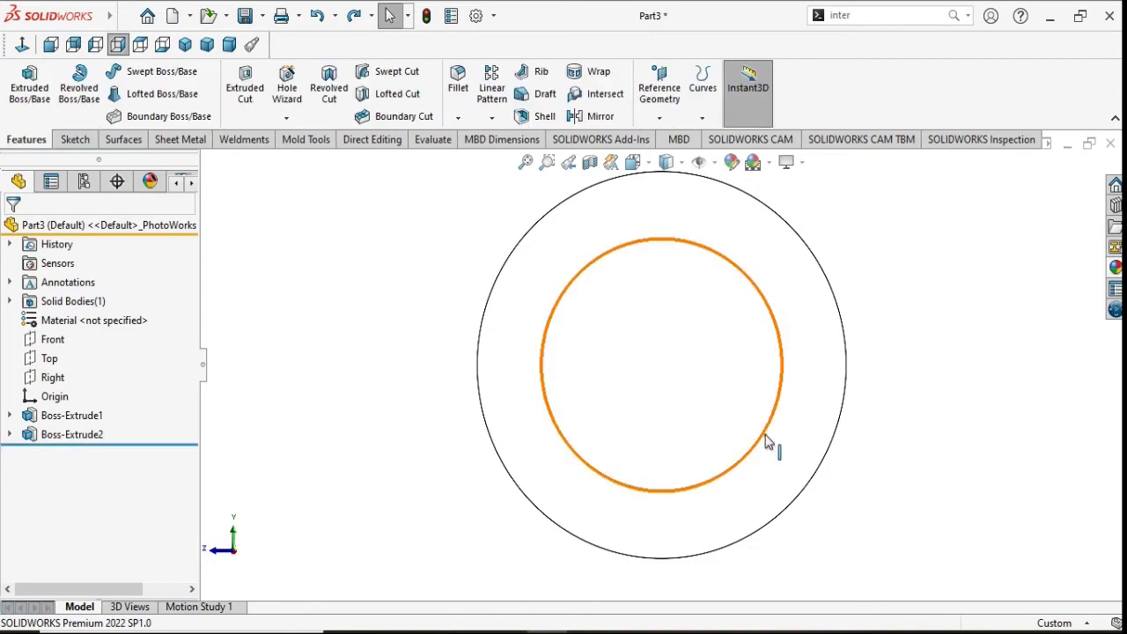
key(ctrl+z)
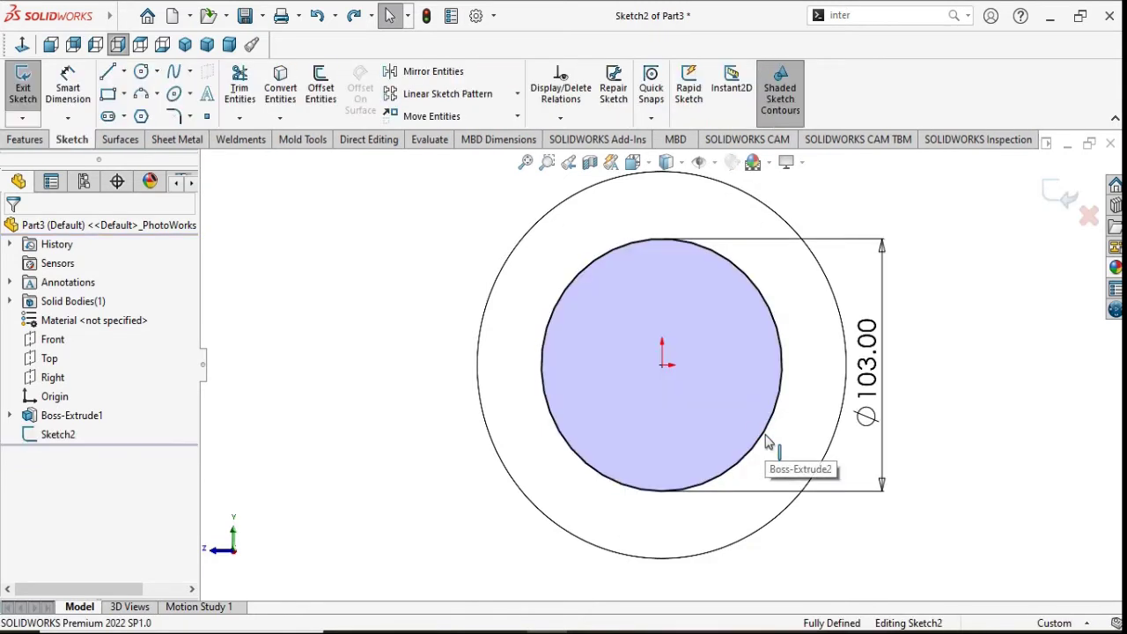
key(ctrl+z)
key(ctrl+z)
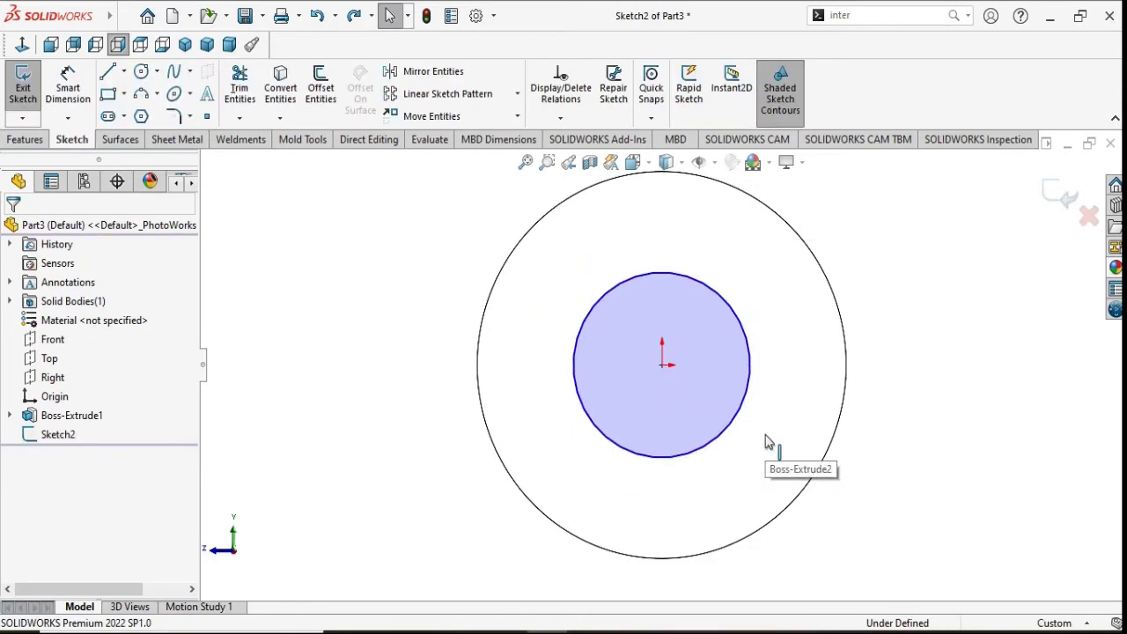
key(ctrl+z)
mouse_move(402, 402)
middle_down()
mouse_move(453, 418)
mouse_move(435, 413)
middle_up()
key(Escape)
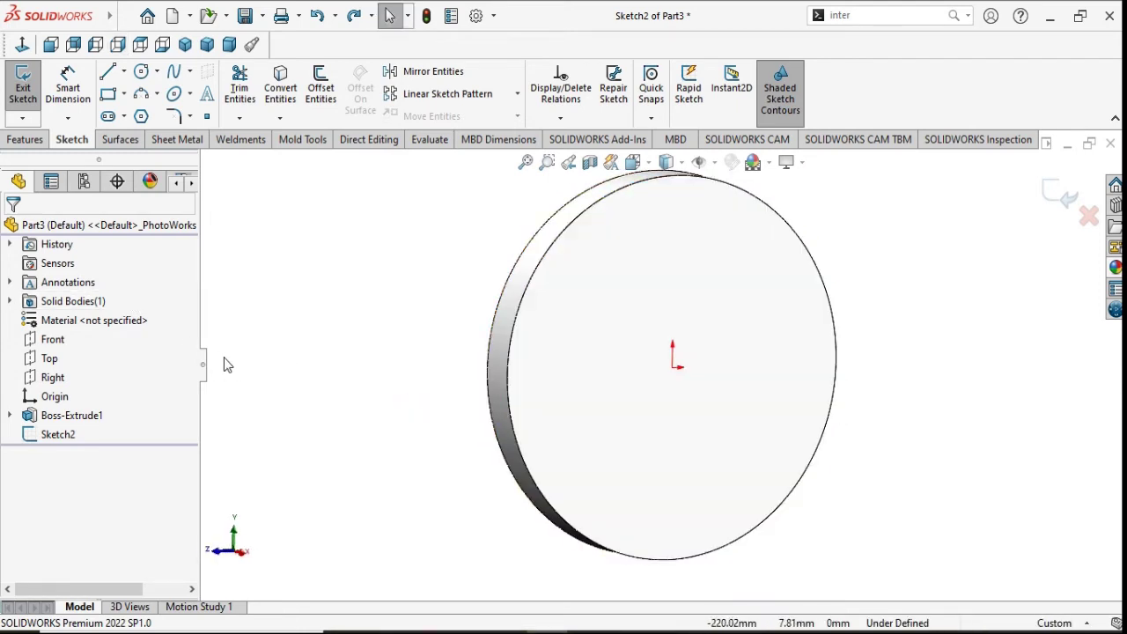
Step: In Sketch2, viewed face-on, draw a circle centred on the origin
click(614, 367)
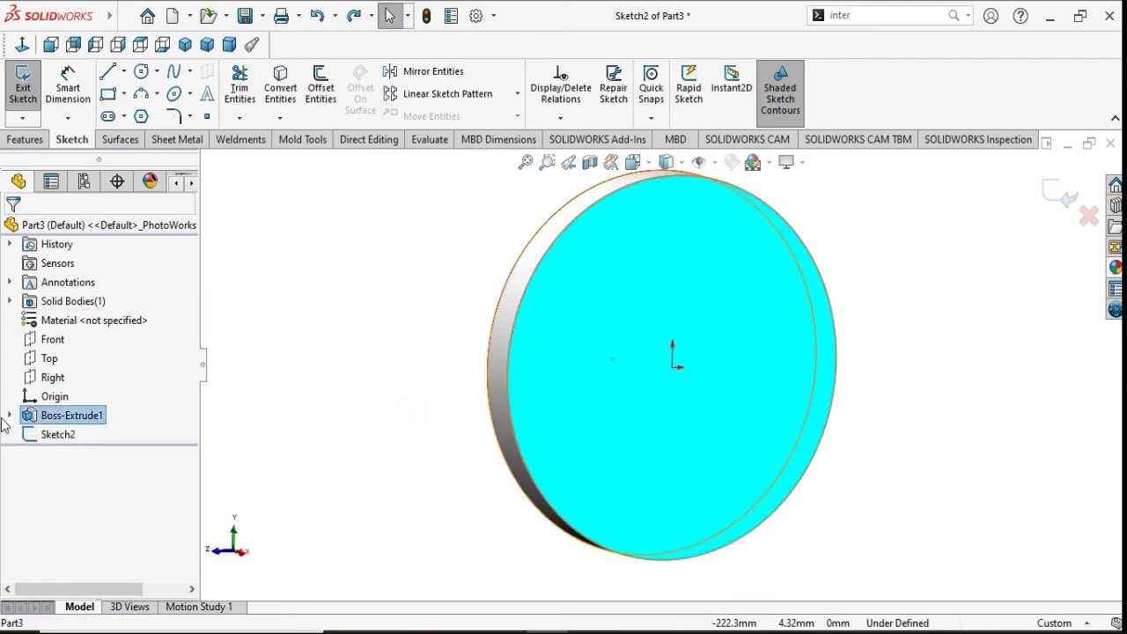
click(53, 435)
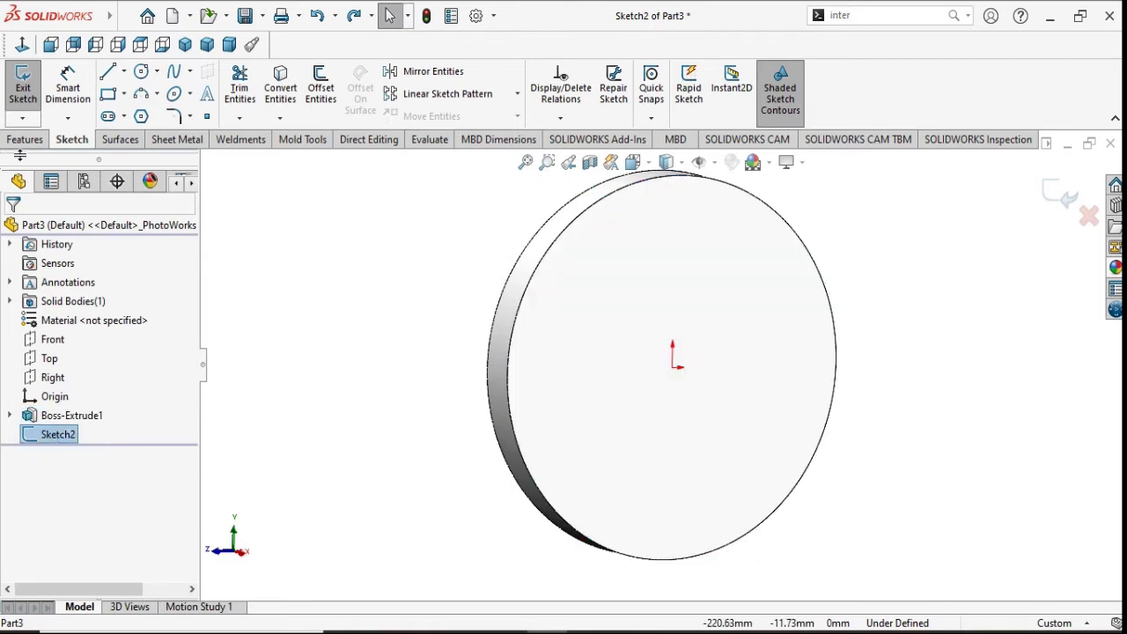
click(22, 44)
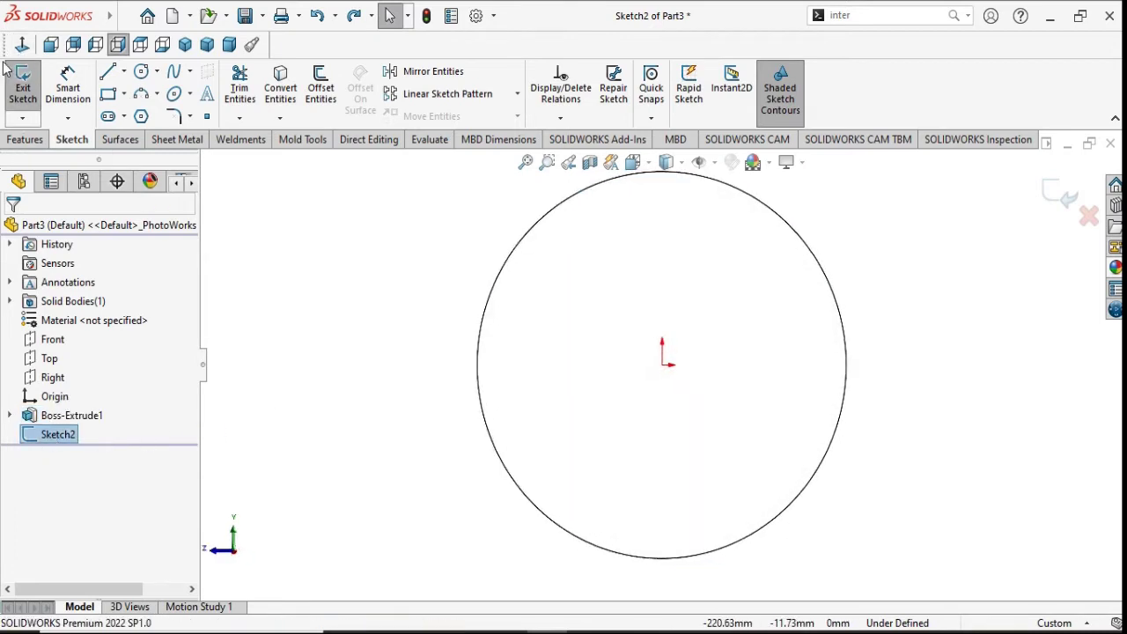
click(142, 72)
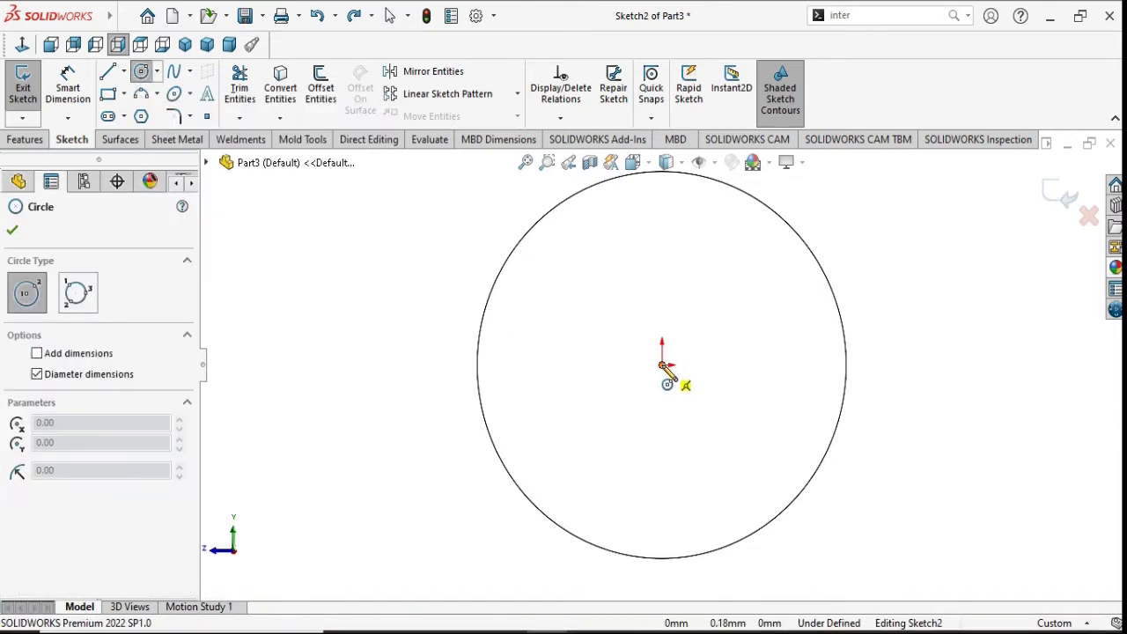
click(663, 365)
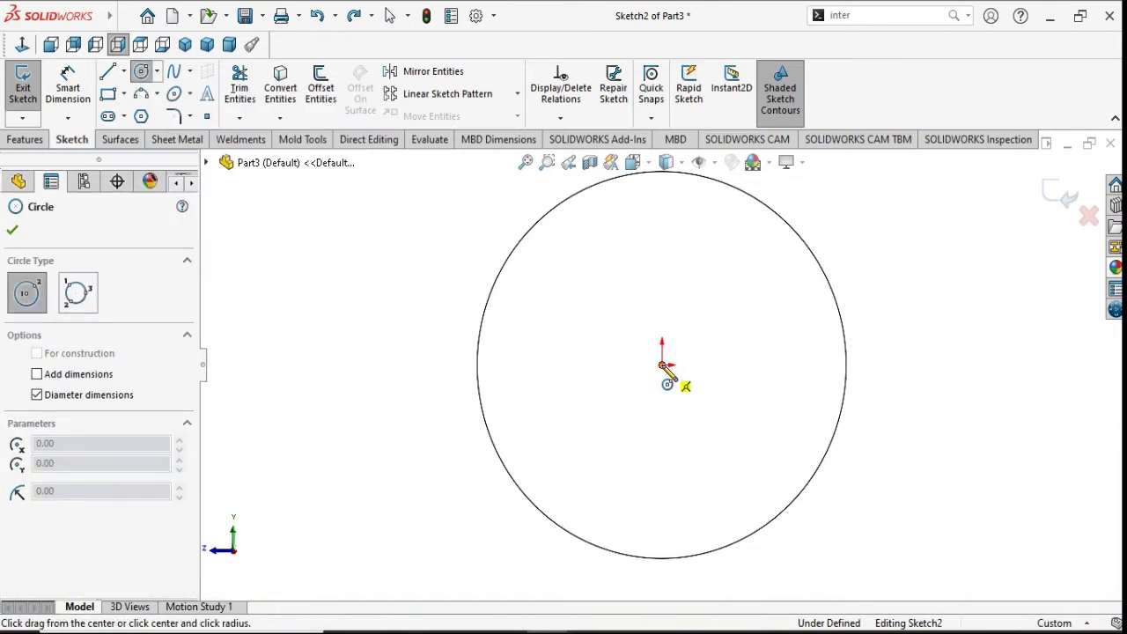
click(789, 452)
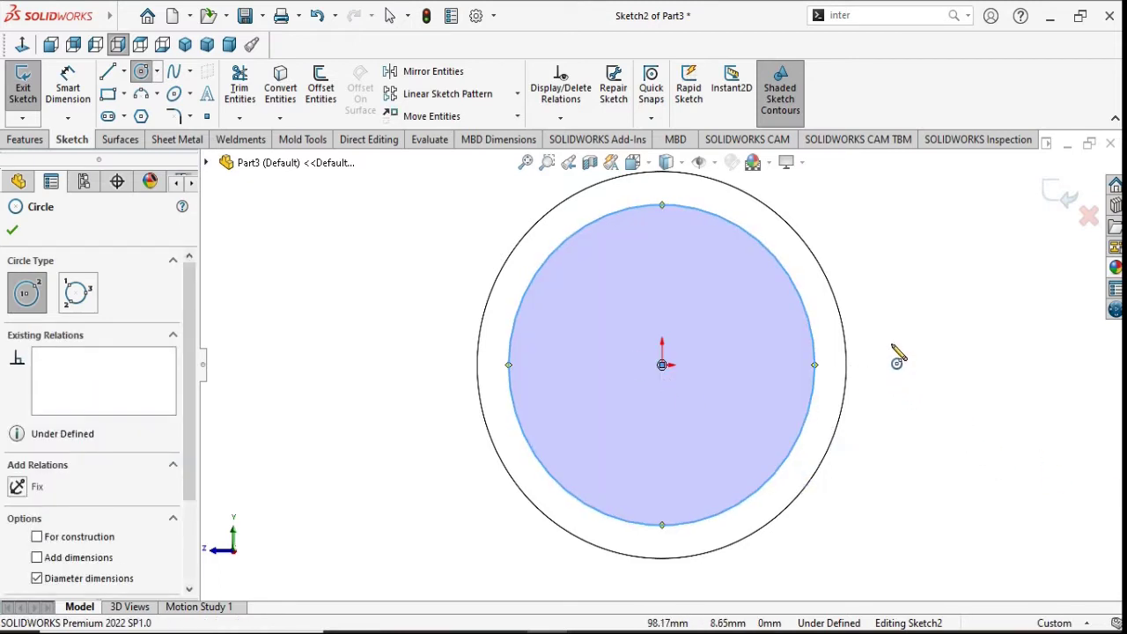
click(12, 230)
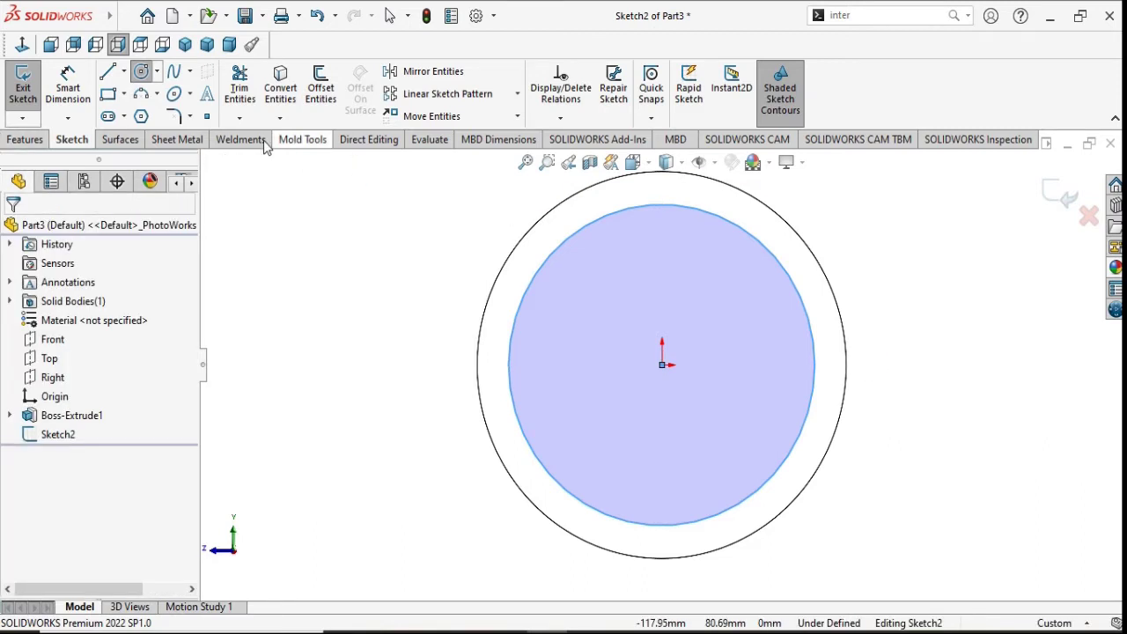
Step: Dimension the circle's diameter to 145 mm
click(68, 85)
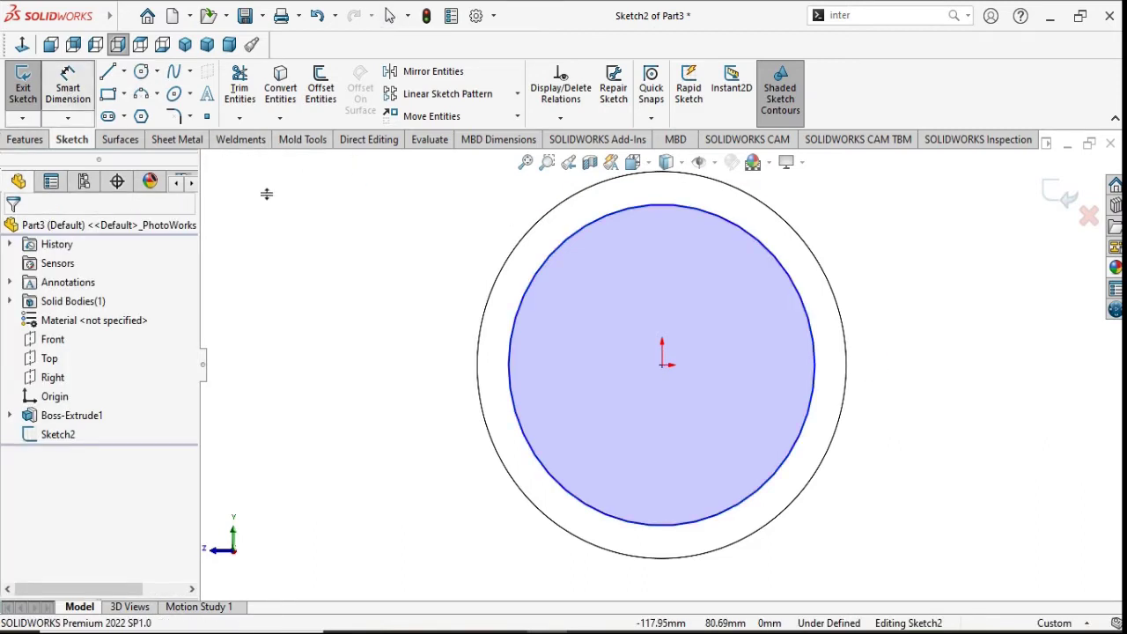
click(815, 392)
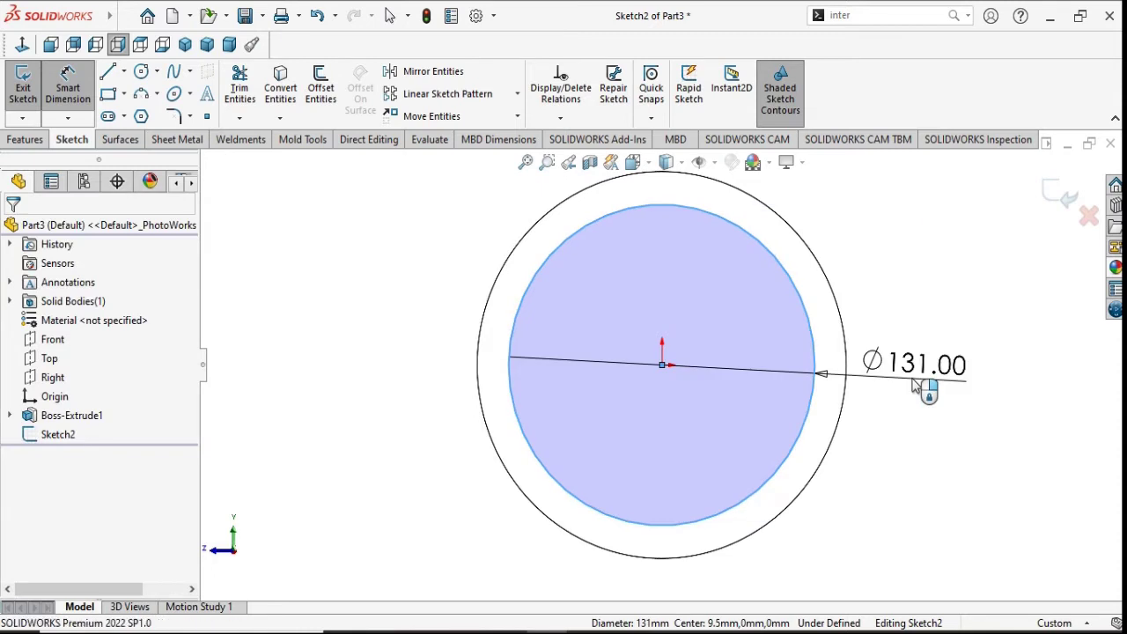
click(916, 384)
text(145)
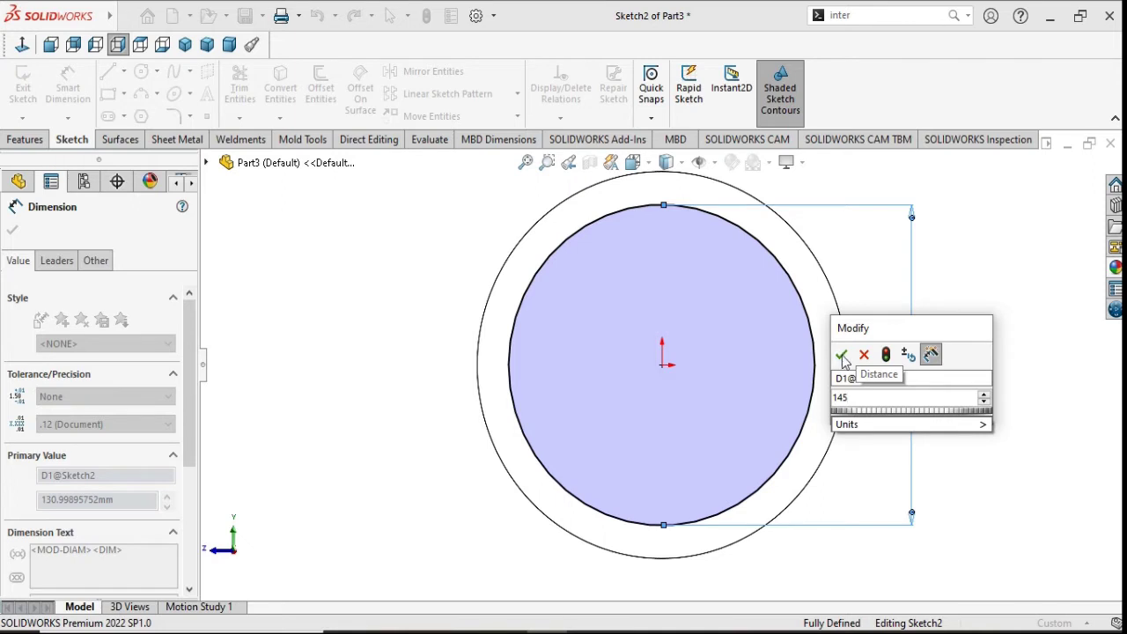
click(841, 355)
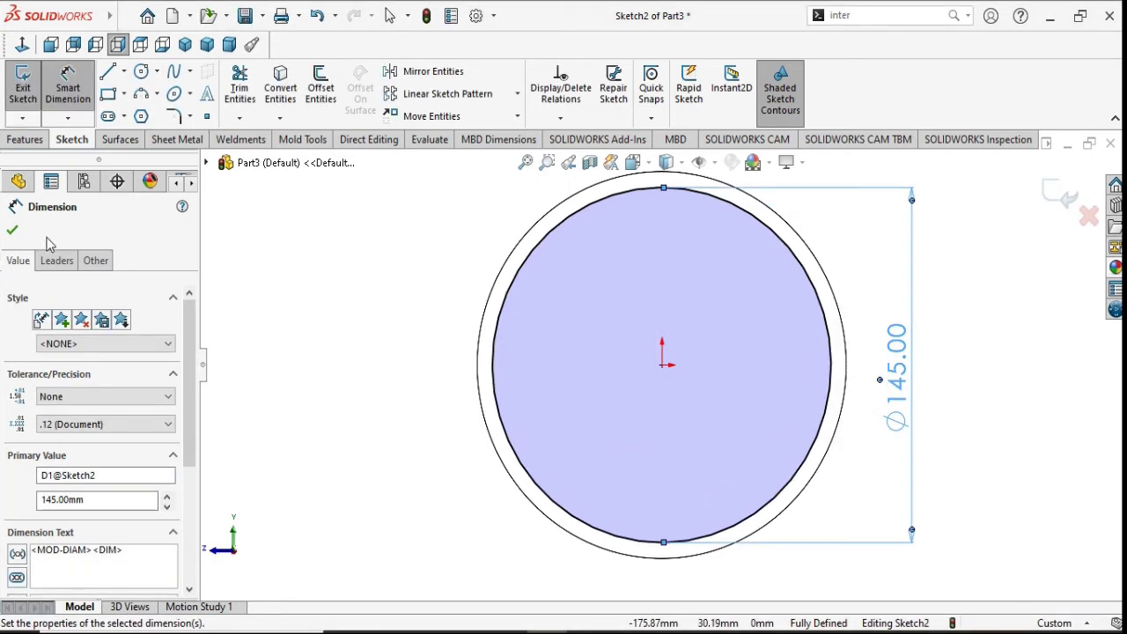
click(12, 231)
Step: Extruded-cut the 145 mm circle 6 mm deep into the disc
click(25, 139)
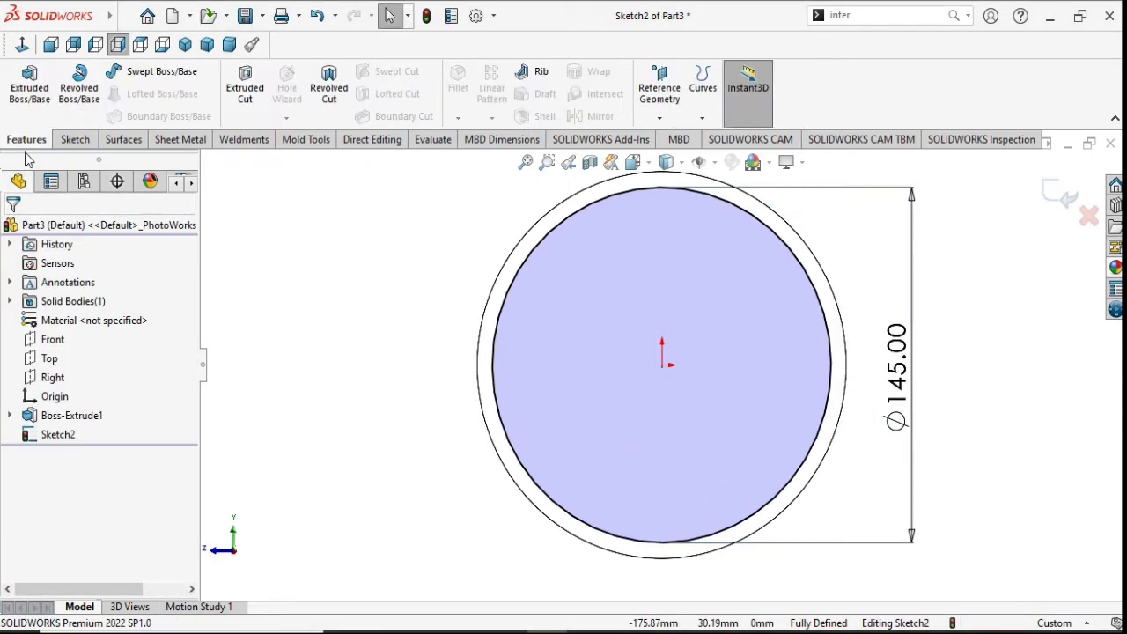
click(245, 89)
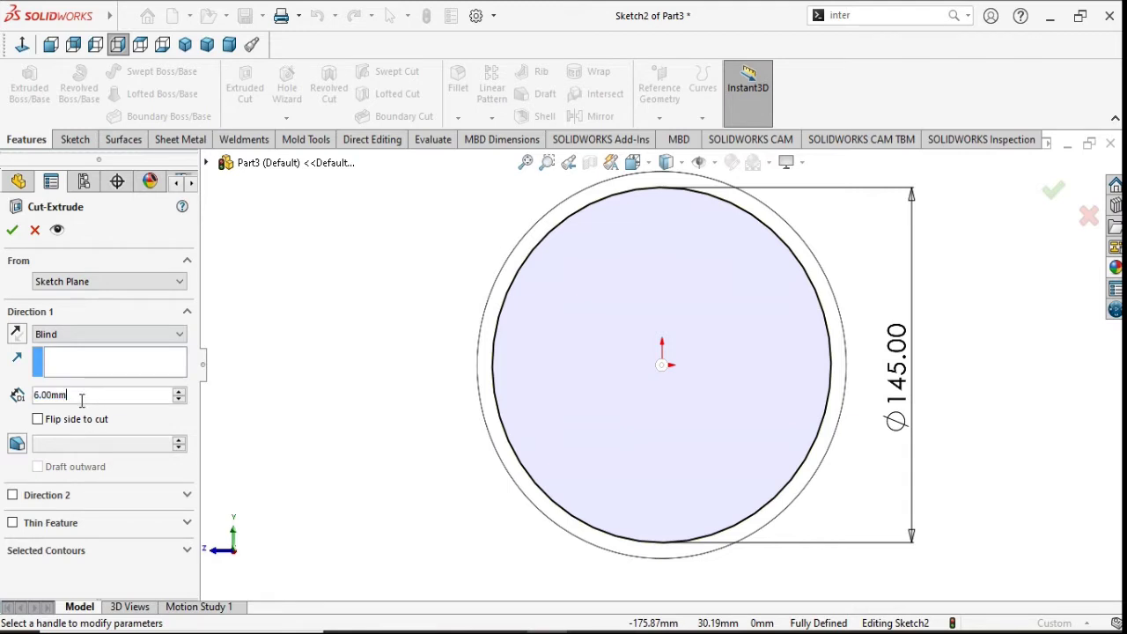
click(12, 230)
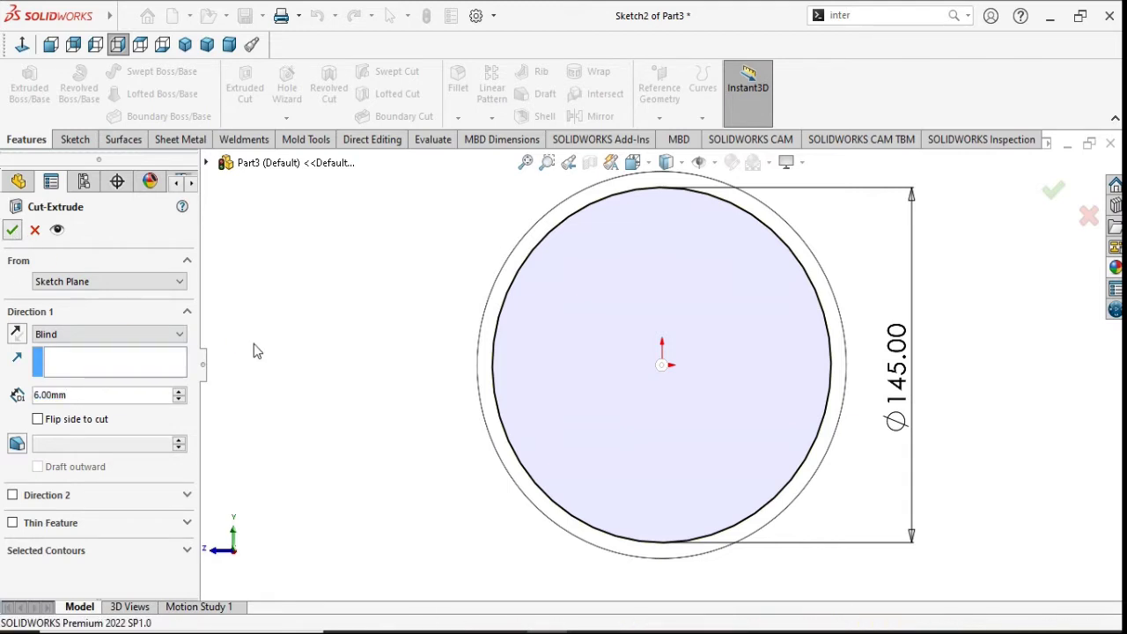
Step: Start a new sketch on the recess floor
middle_drag(344, 352, 416, 359)
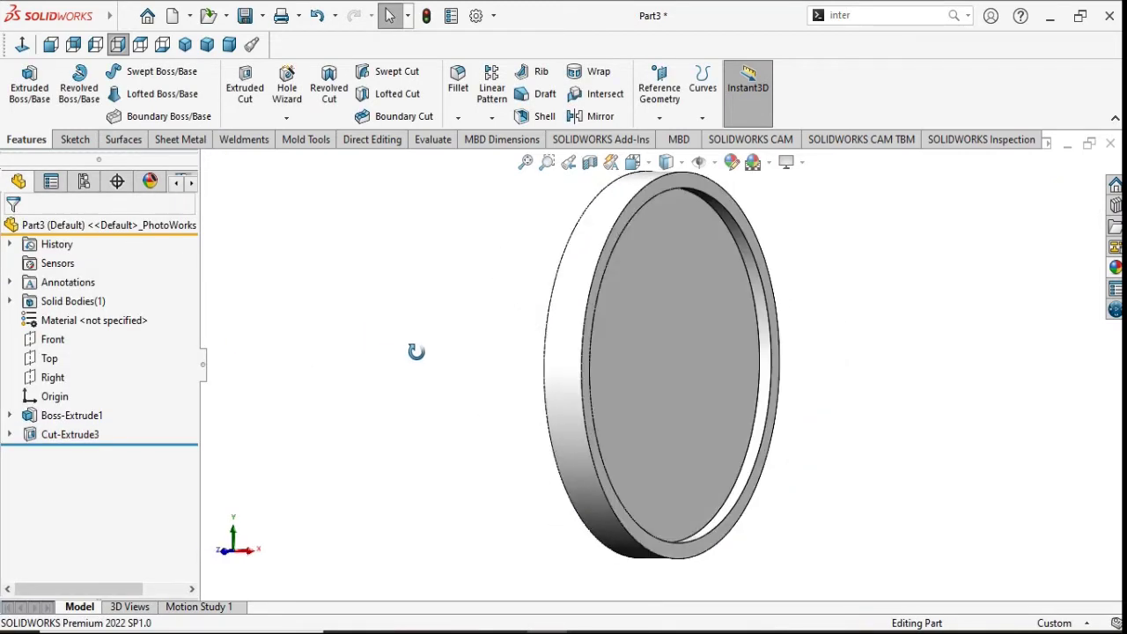
click(644, 372)
click(736, 317)
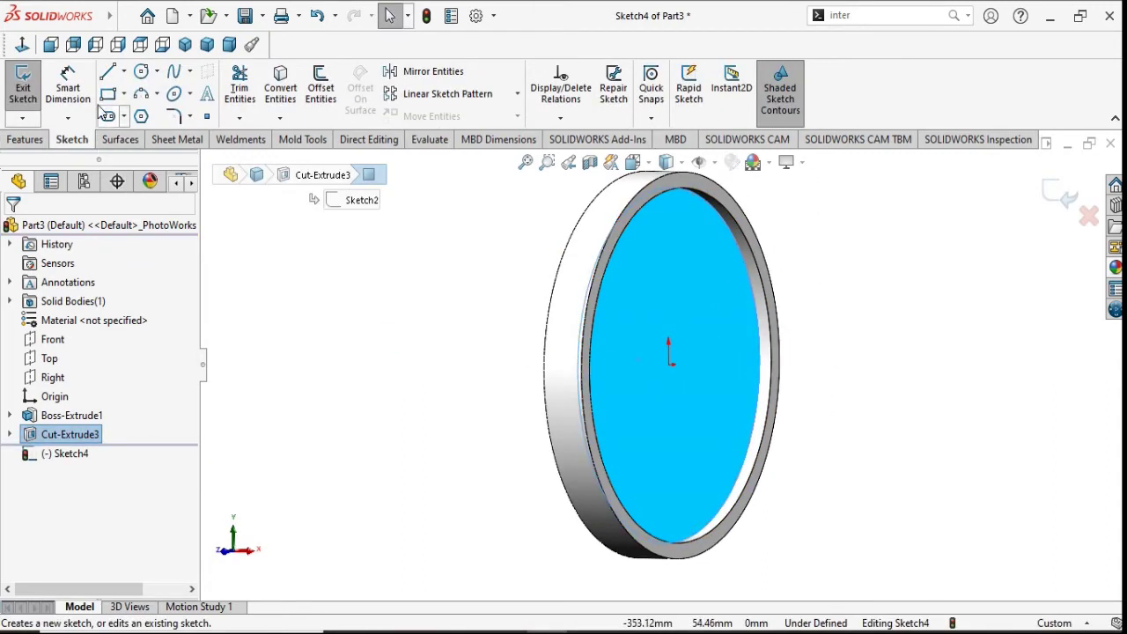
Step: Draw two concentric circles at the origin on the face-on recess sketch
key(ctrl+8)
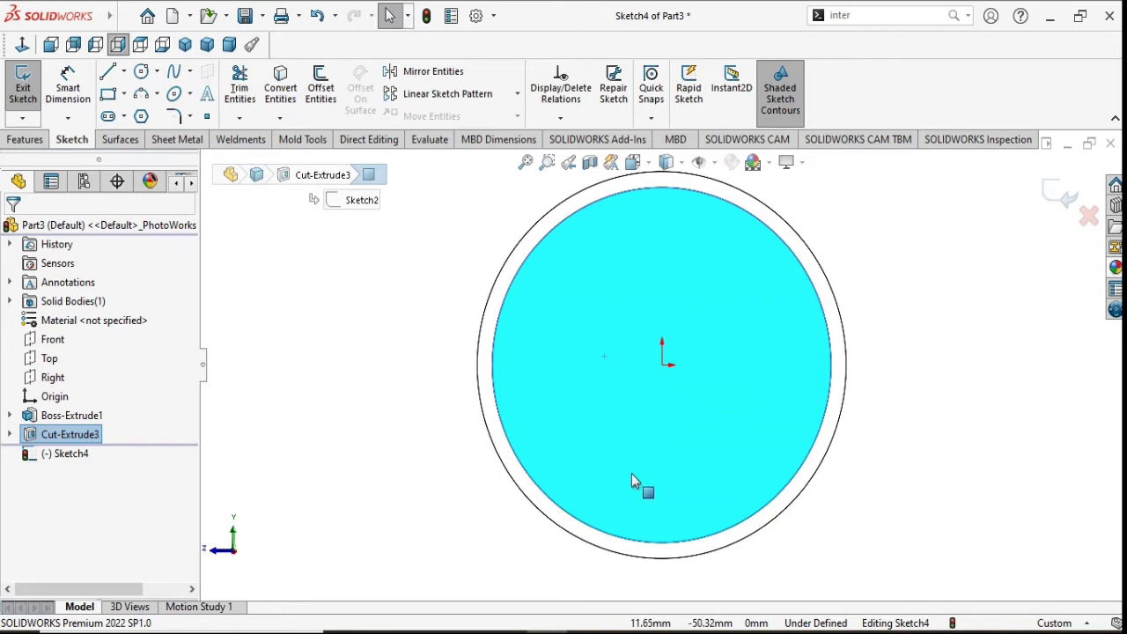
click(141, 72)
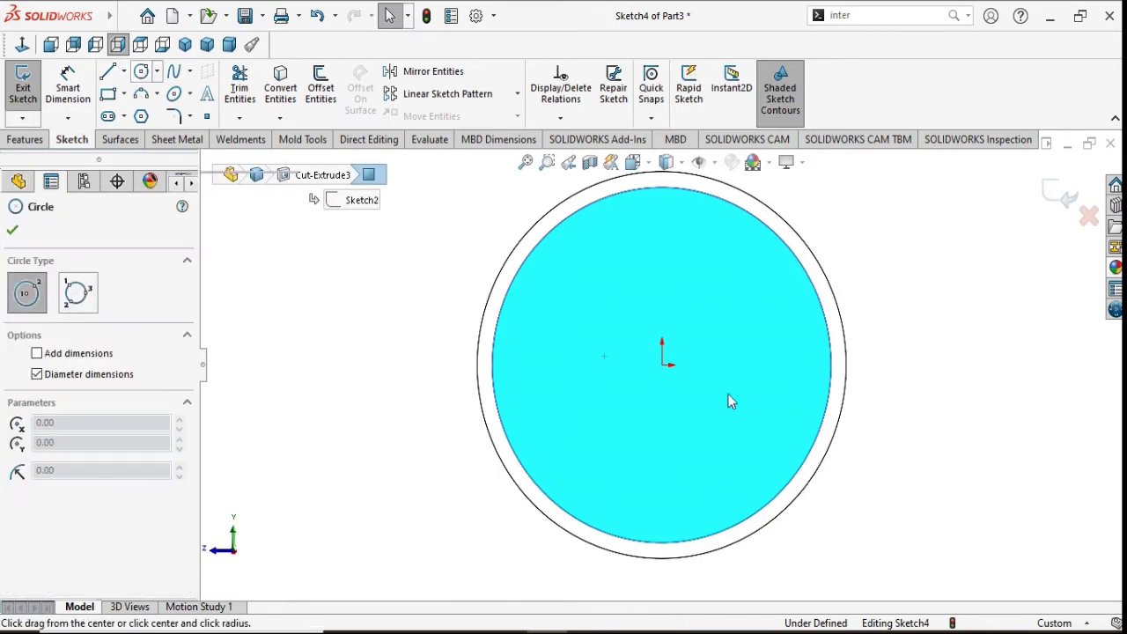
click(662, 365)
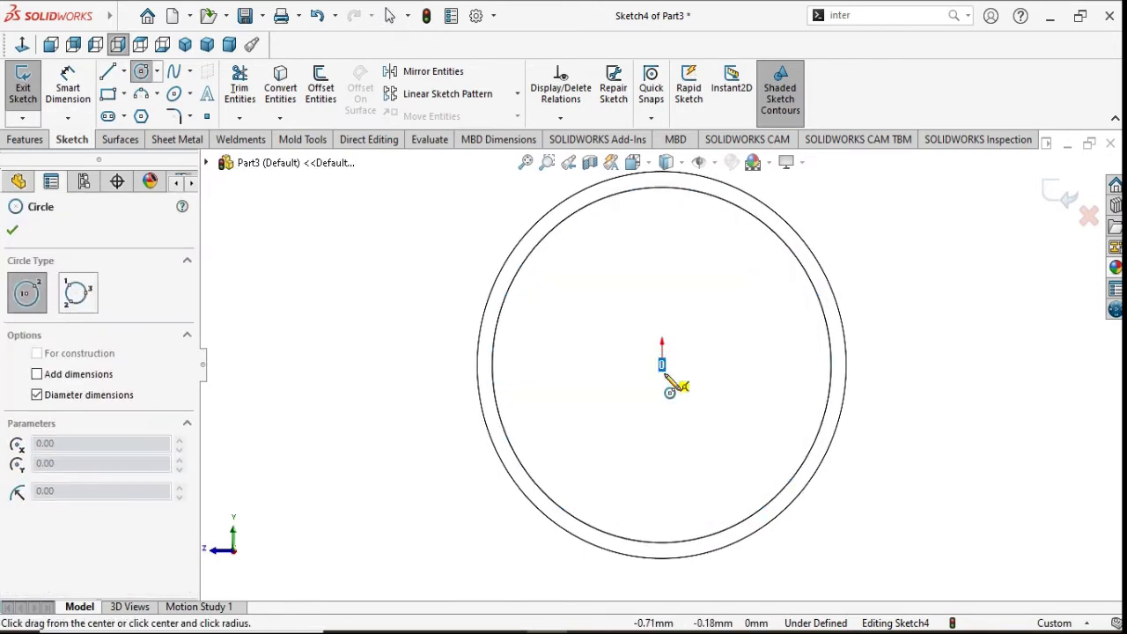
click(772, 467)
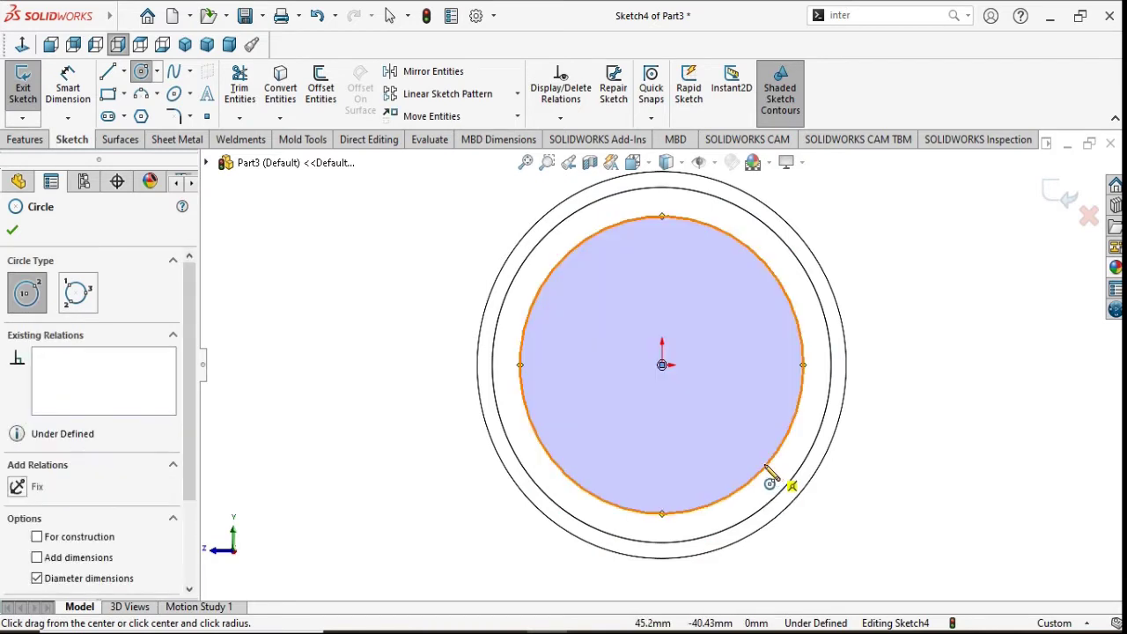
click(662, 365)
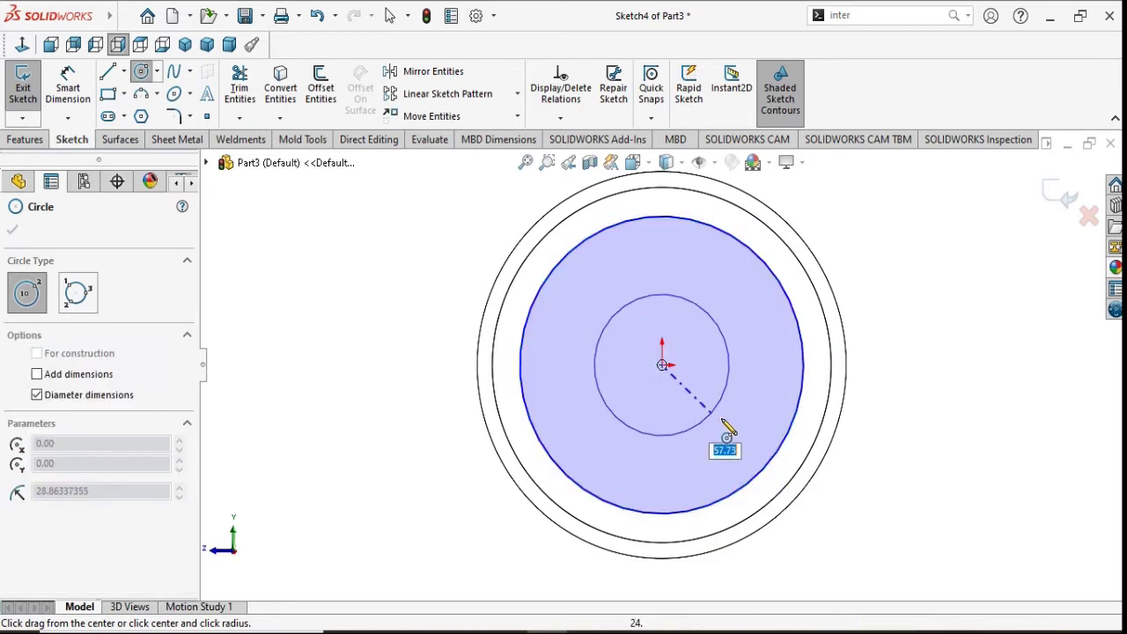
click(766, 464)
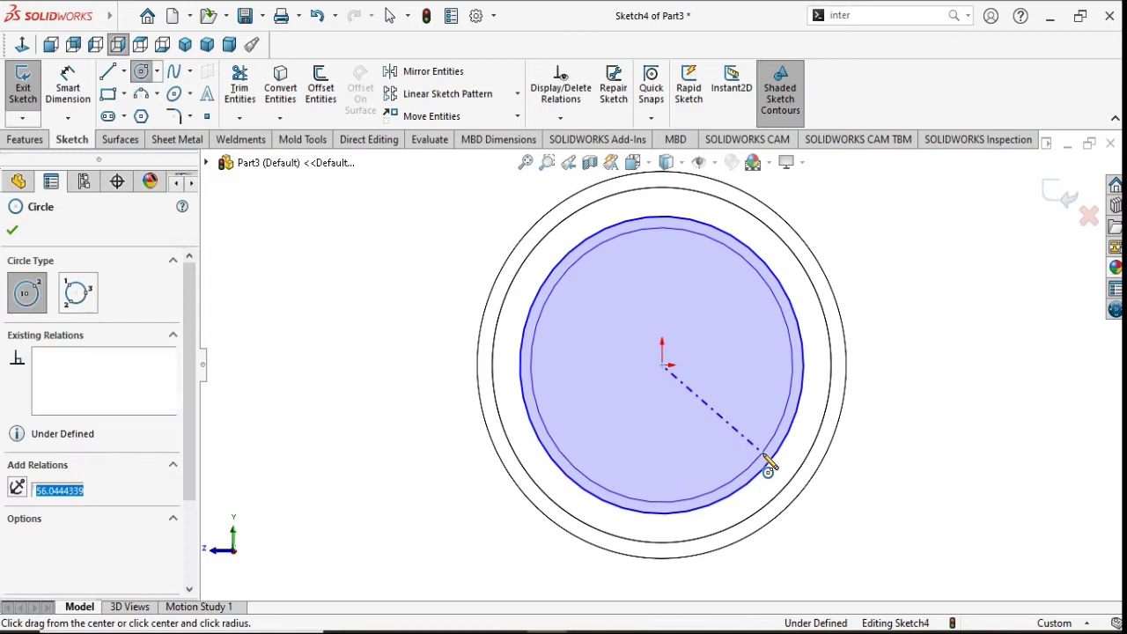
right_click(885, 444)
click(891, 448)
Step: Dimension the outer and inner circles to Ø128 and Ø123 mm, then start an extruded boss
click(68, 86)
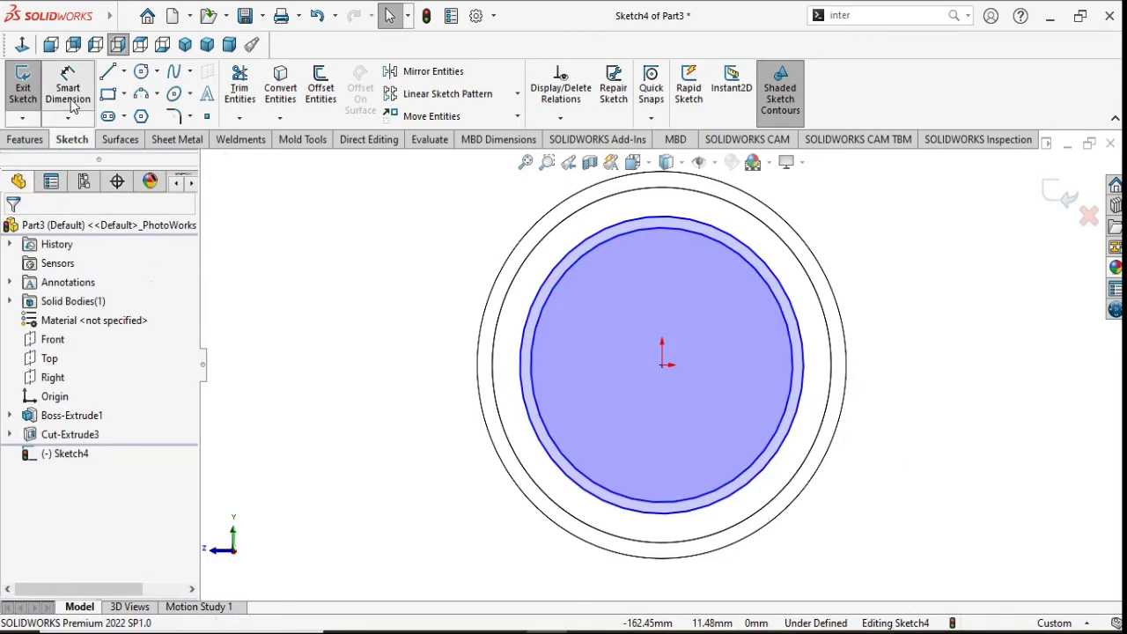
click(813, 376)
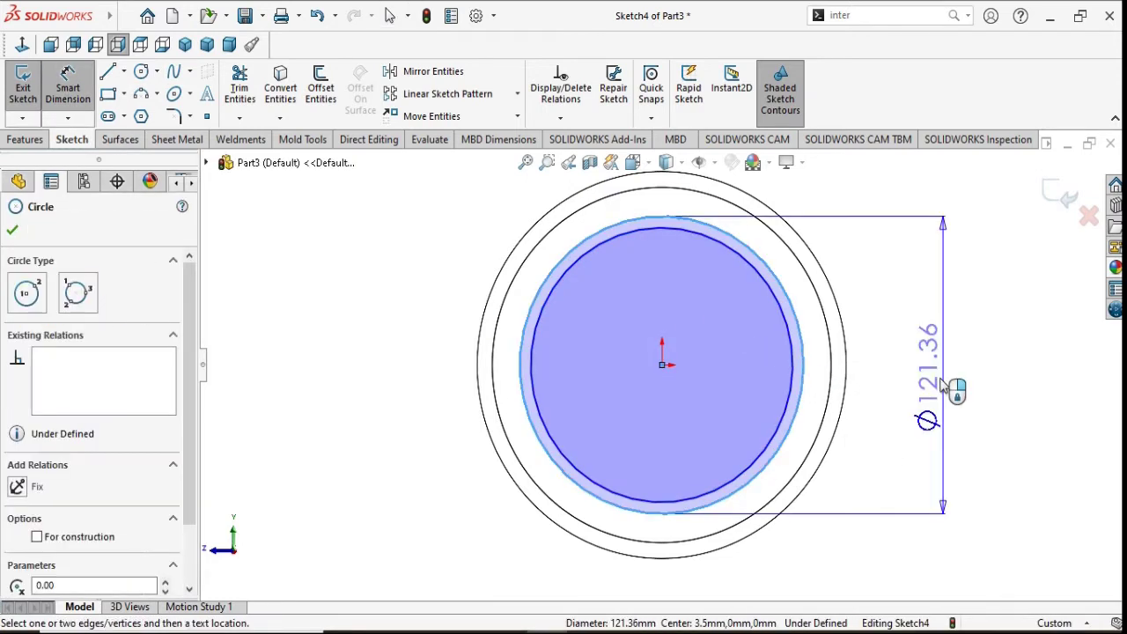
click(938, 380)
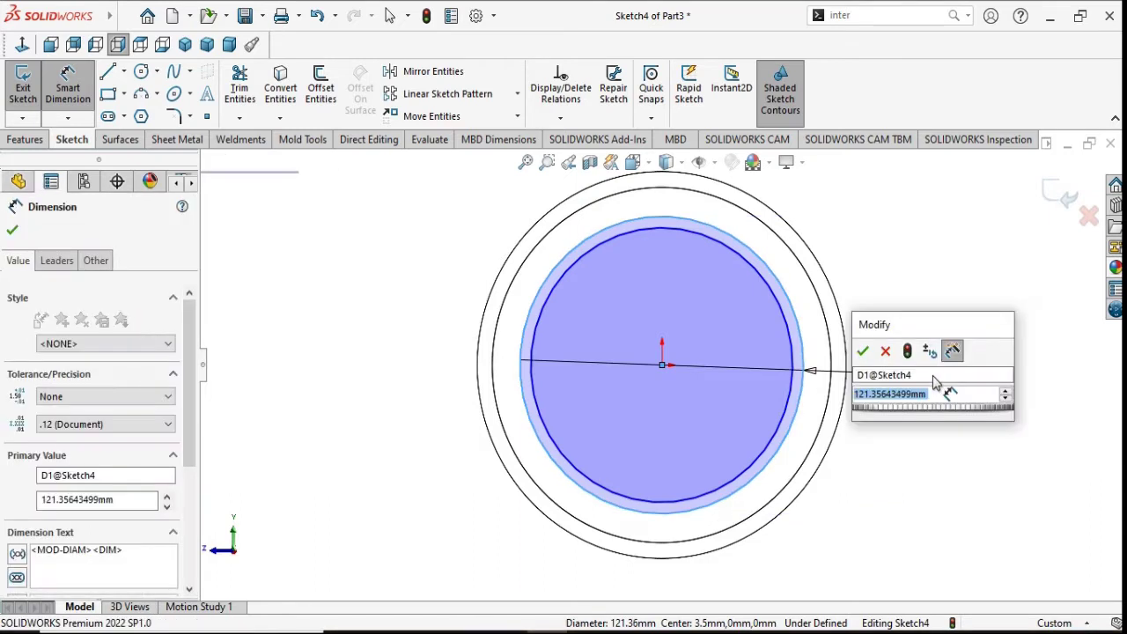
text(12)
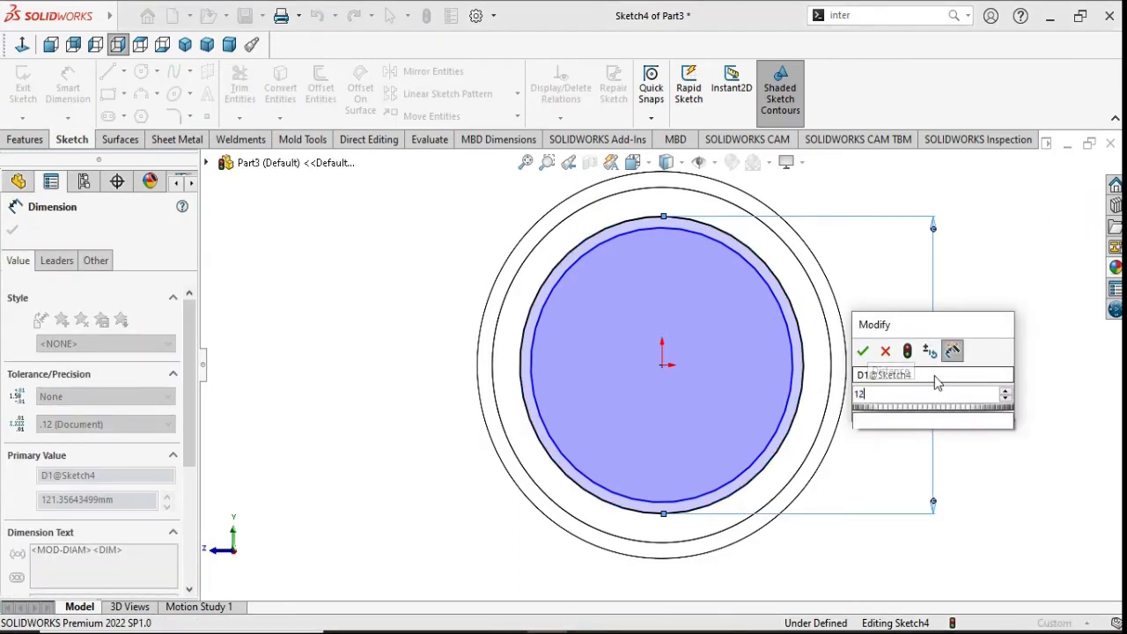
text(8)
click(864, 351)
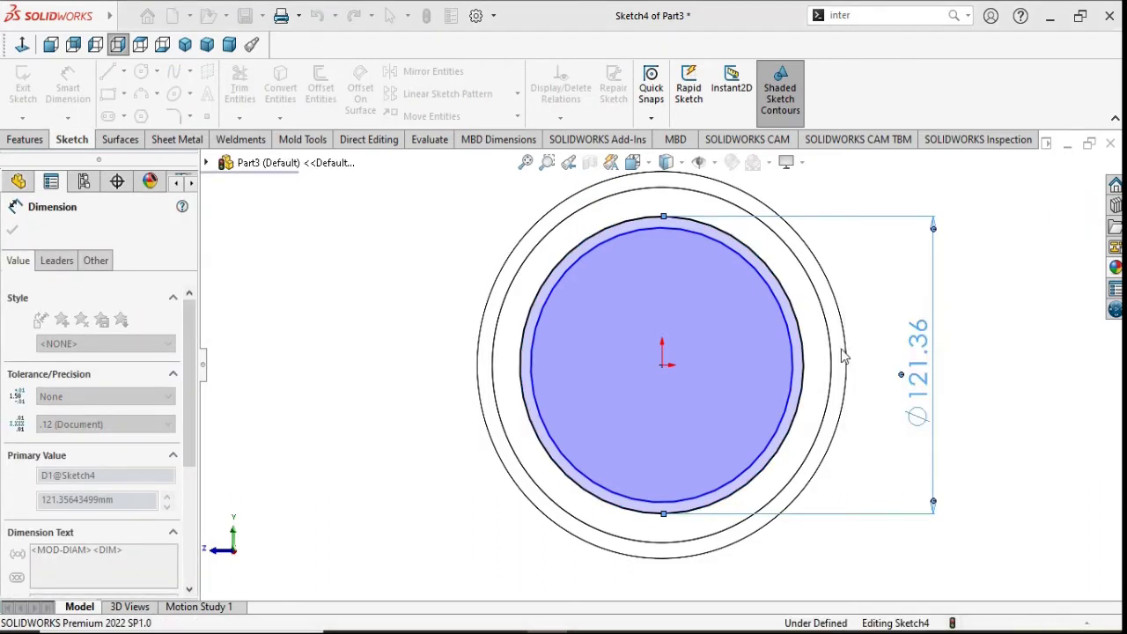
click(855, 365)
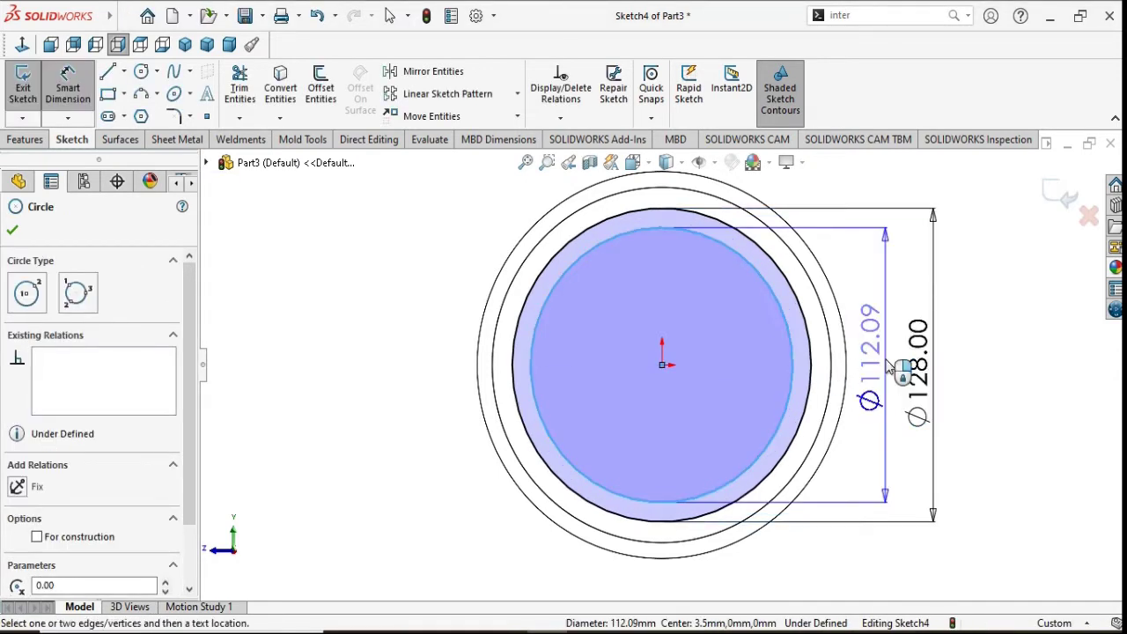
click(888, 368)
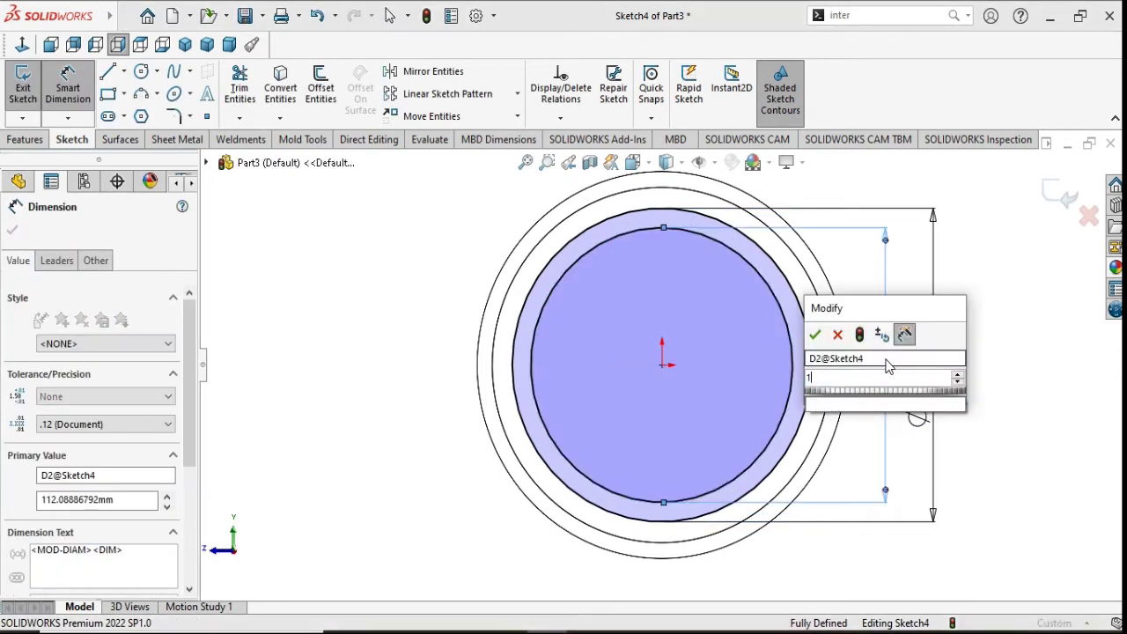
text(123)
click(816, 336)
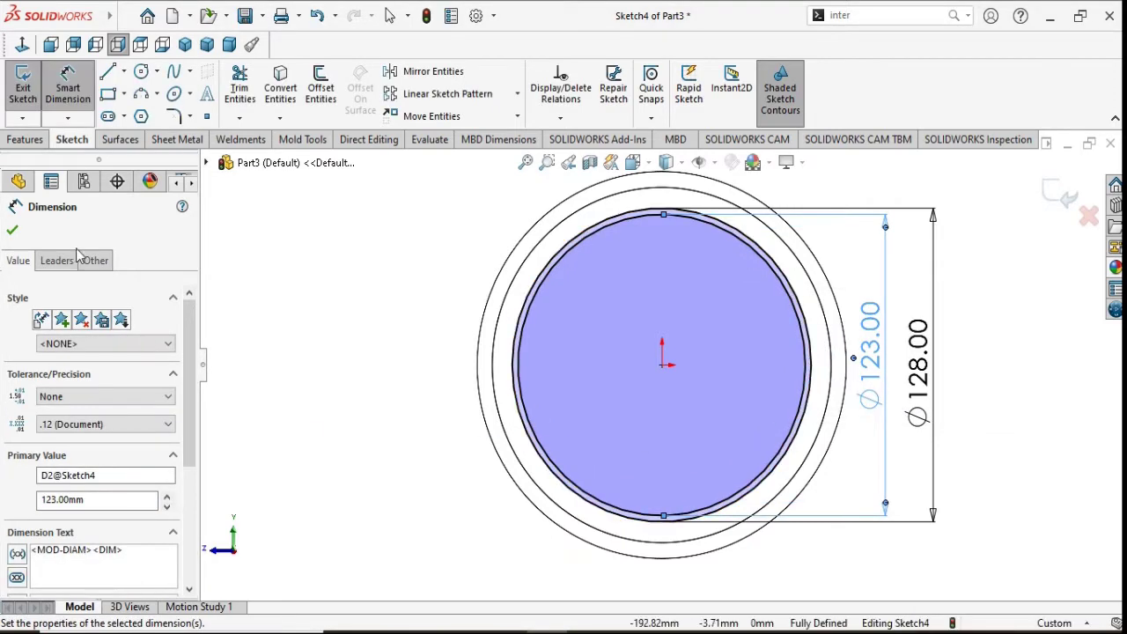
click(13, 231)
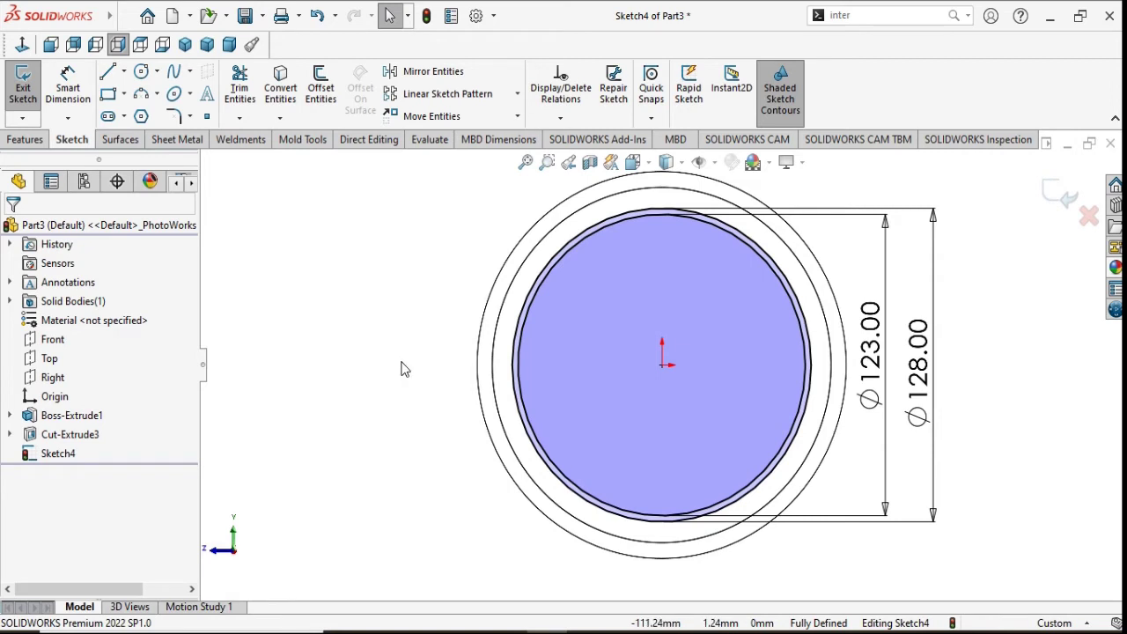
click(25, 139)
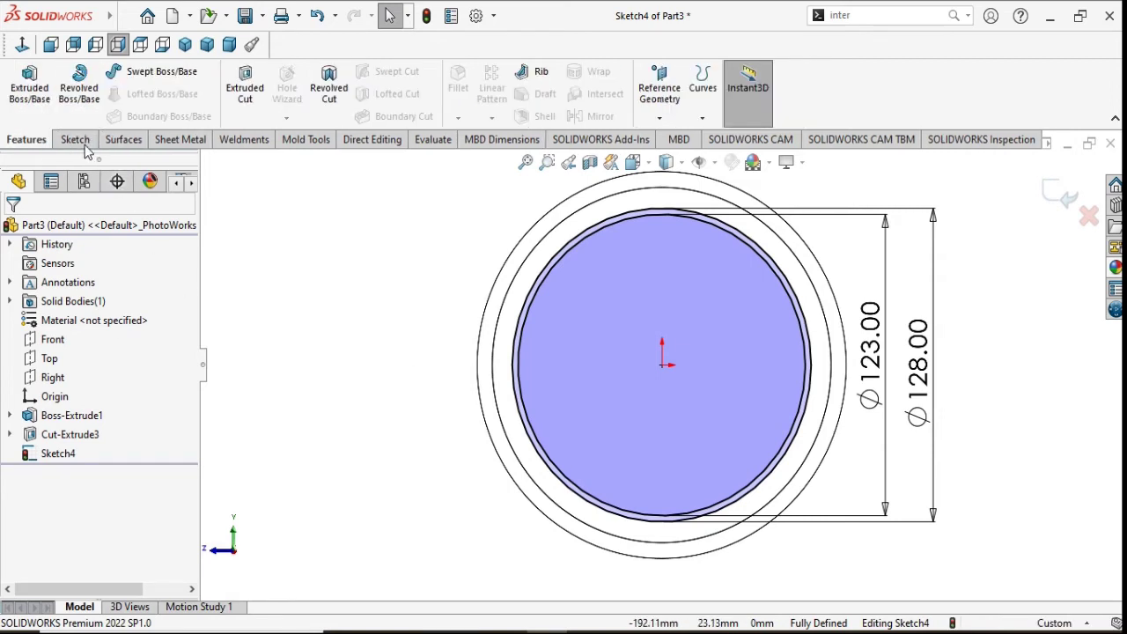
click(30, 101)
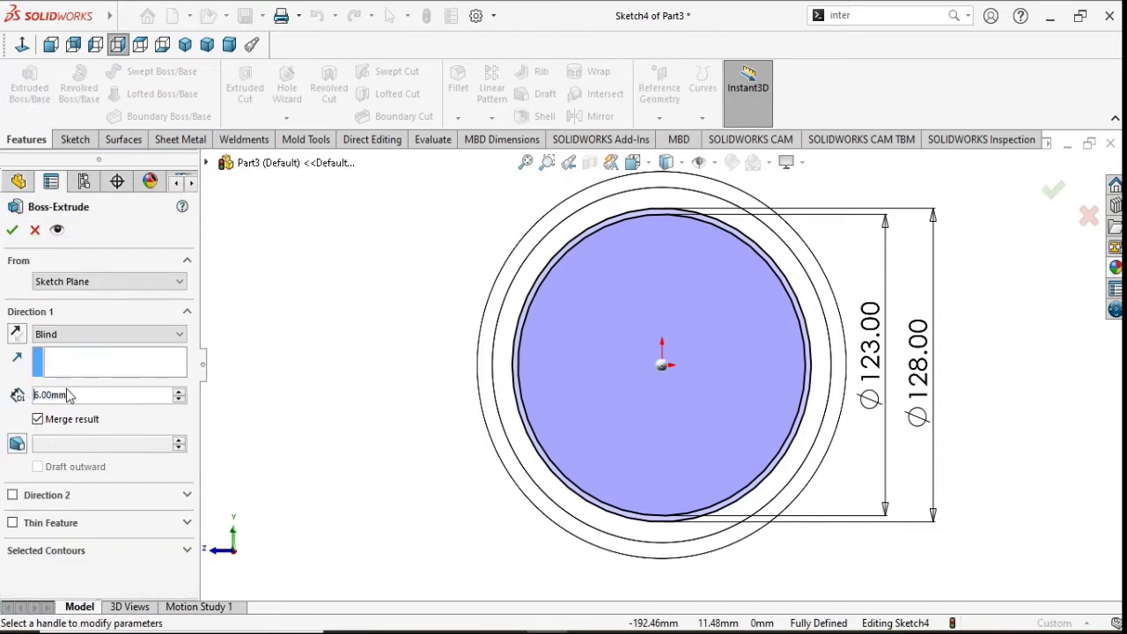
Step: Extrude the ring sketch 1.5 mm blind and view it at an angle
text(1)
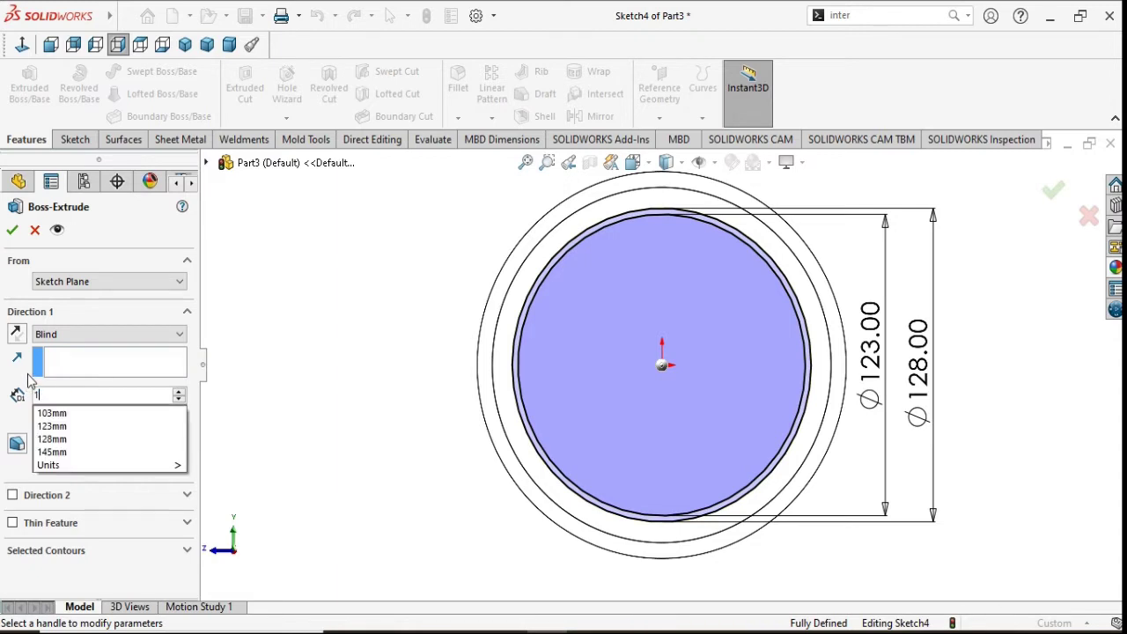
text(.5)
key(Return)
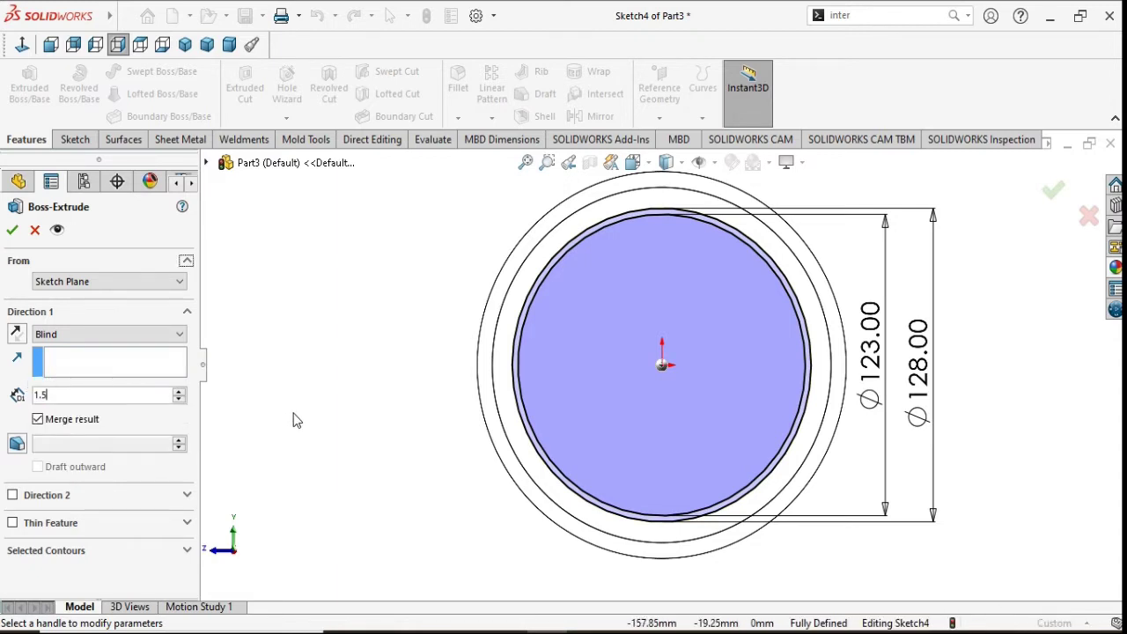
click(12, 231)
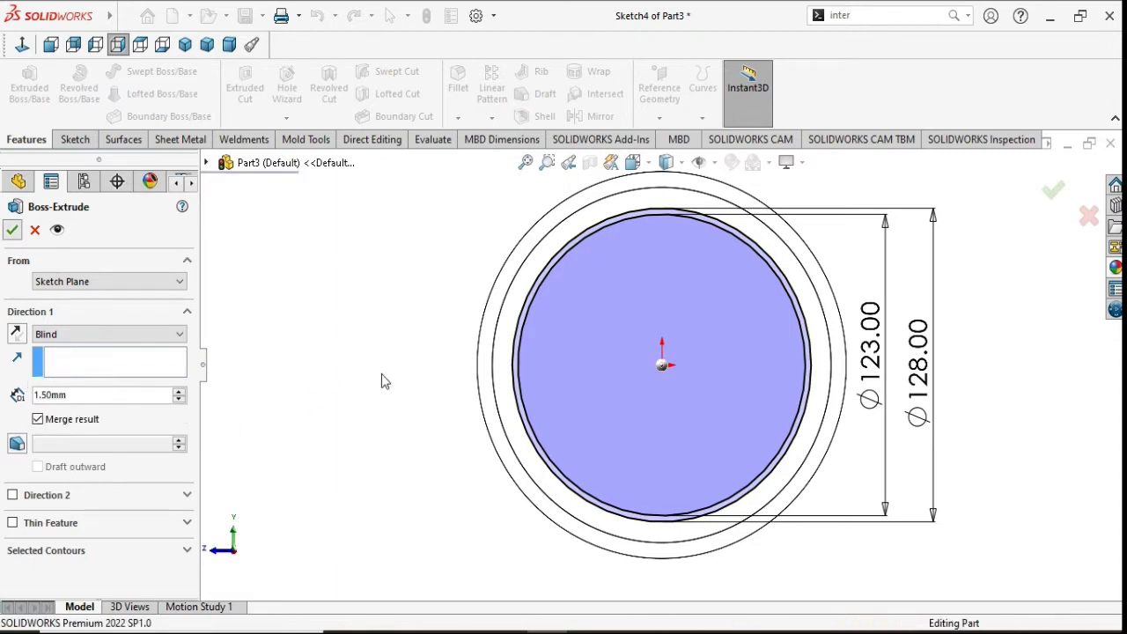
mouse_move(358, 348)
middle_down()
mouse_move(430, 392)
mouse_move(403, 368)
mouse_move(345, 353)
middle_up()
click(432, 399)
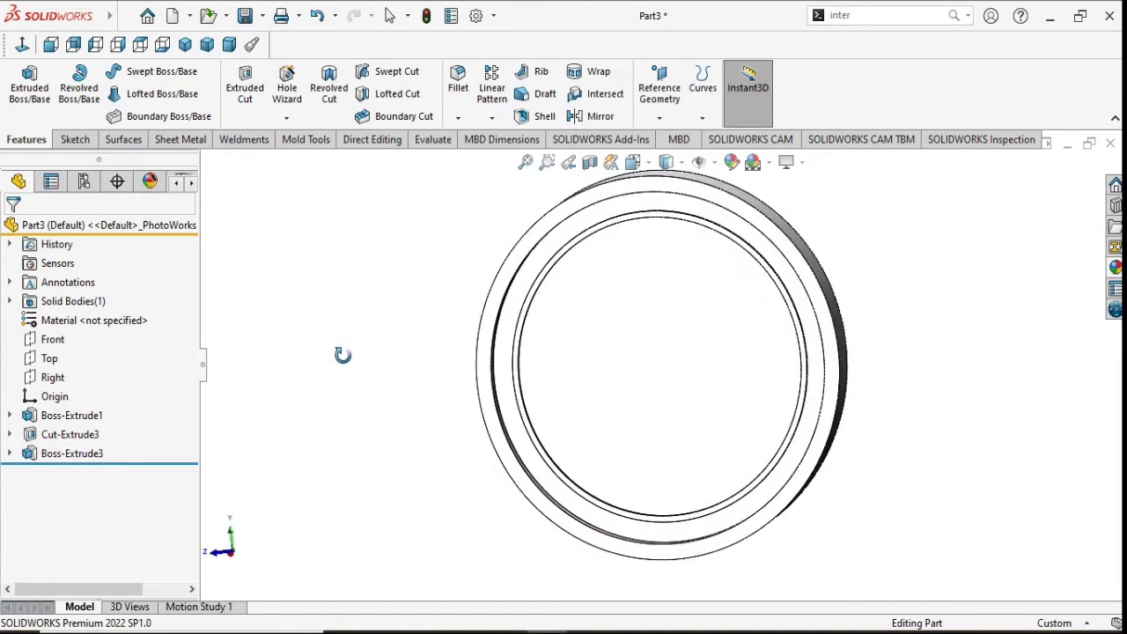
Step: Sketch an origin-centred circle on the inner circular face, viewed face-on
click(665, 392)
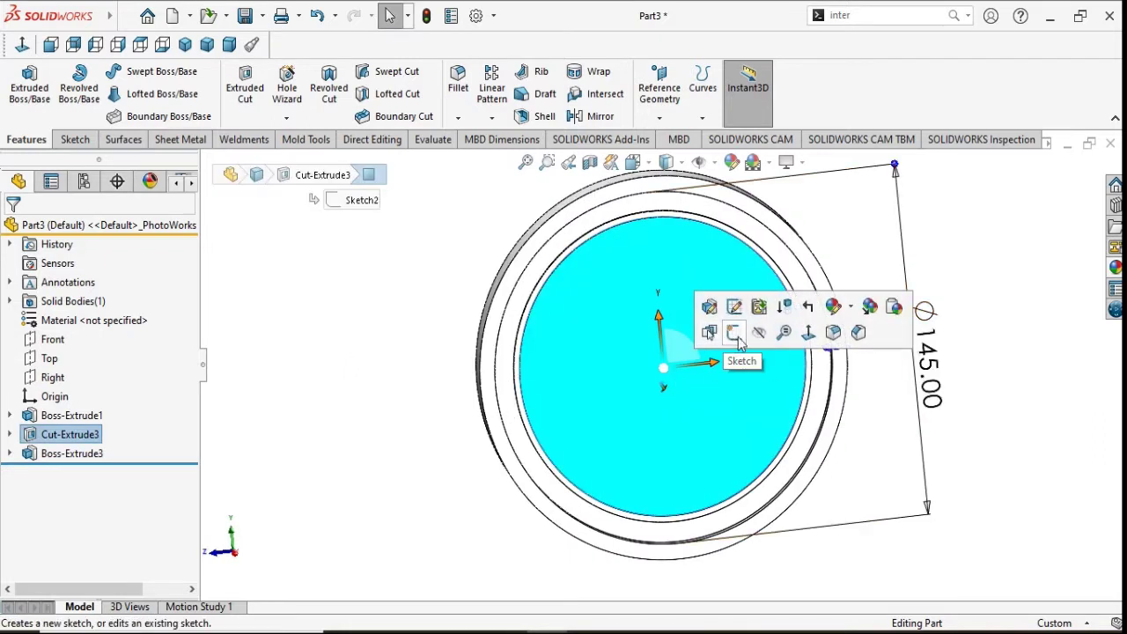
click(714, 330)
click(22, 44)
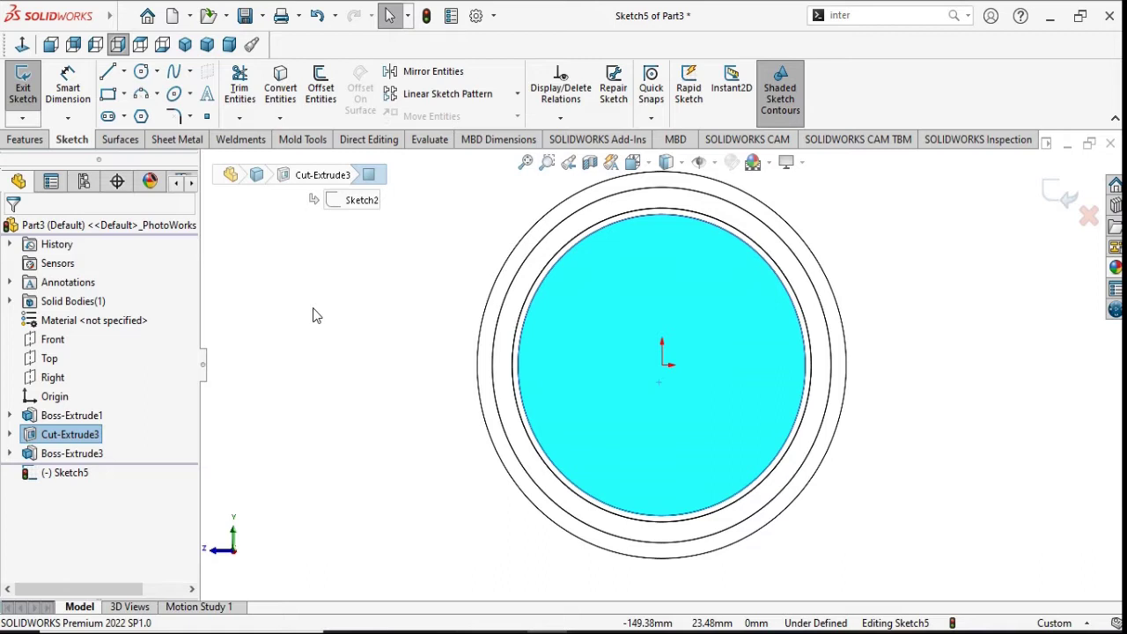
click(141, 73)
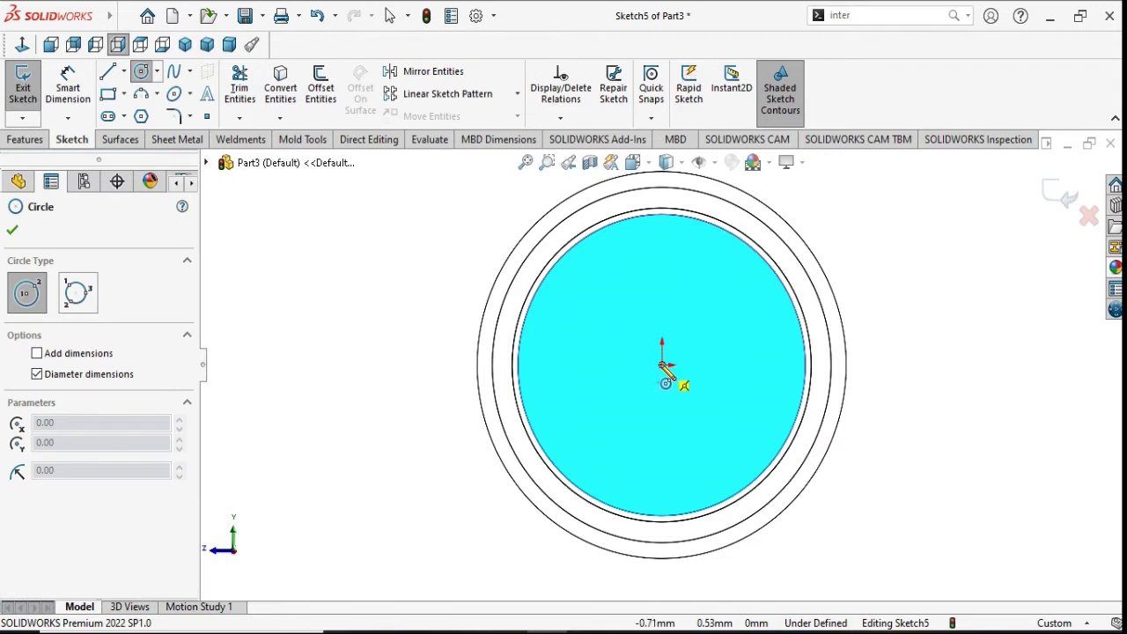
click(662, 364)
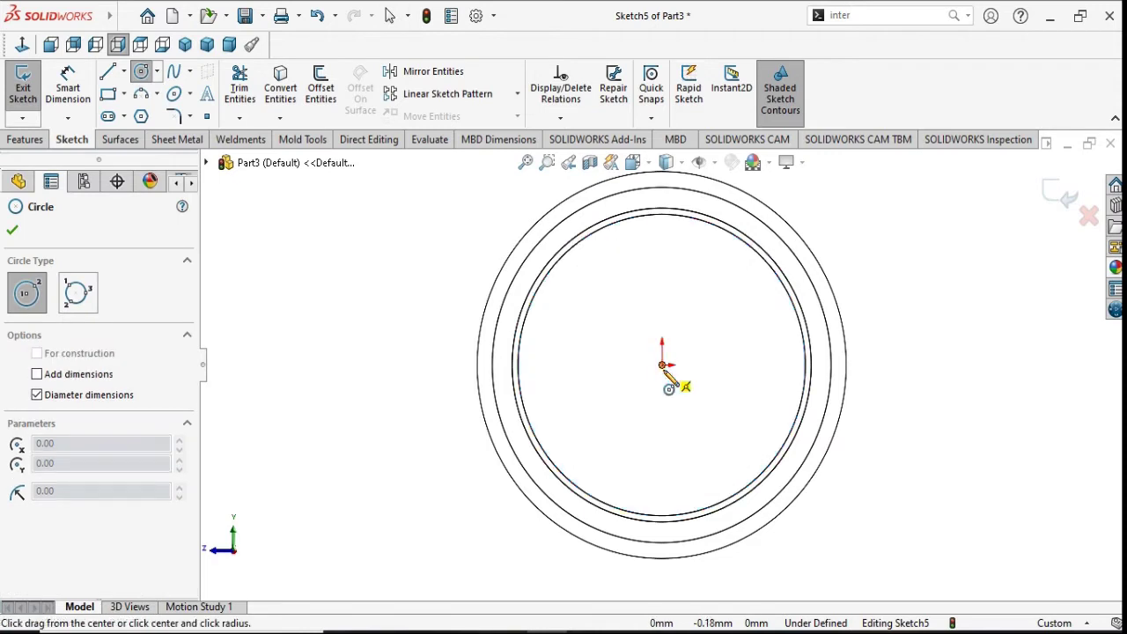
click(745, 448)
right_click(888, 415)
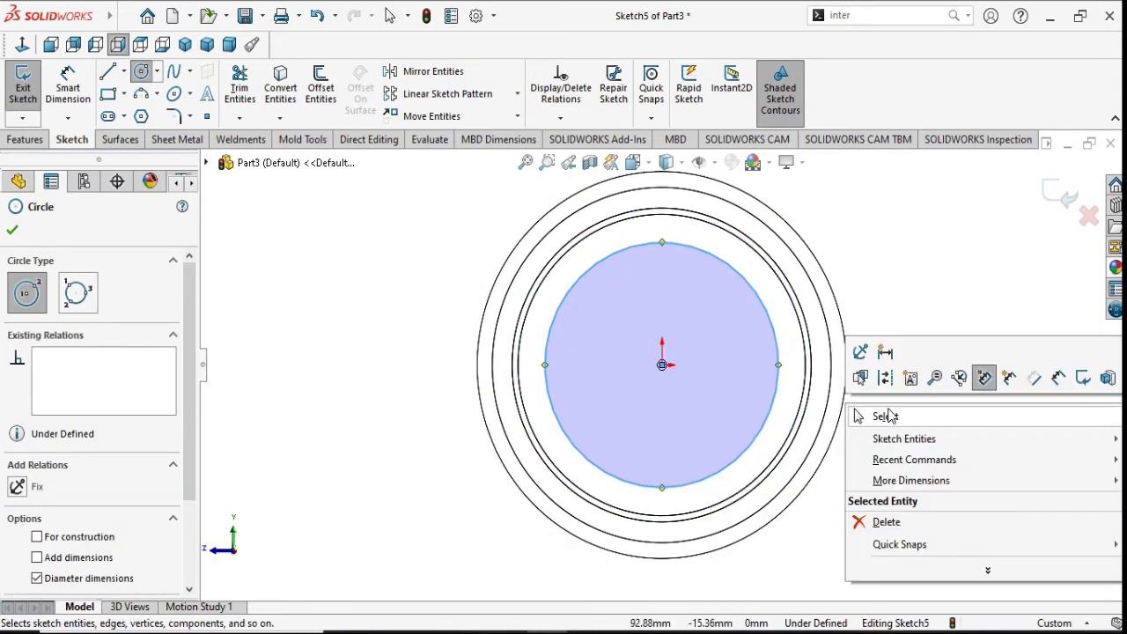
click(888, 415)
Step: Dimension the circle to Ø118 mm and start an extruded boss
key(d)
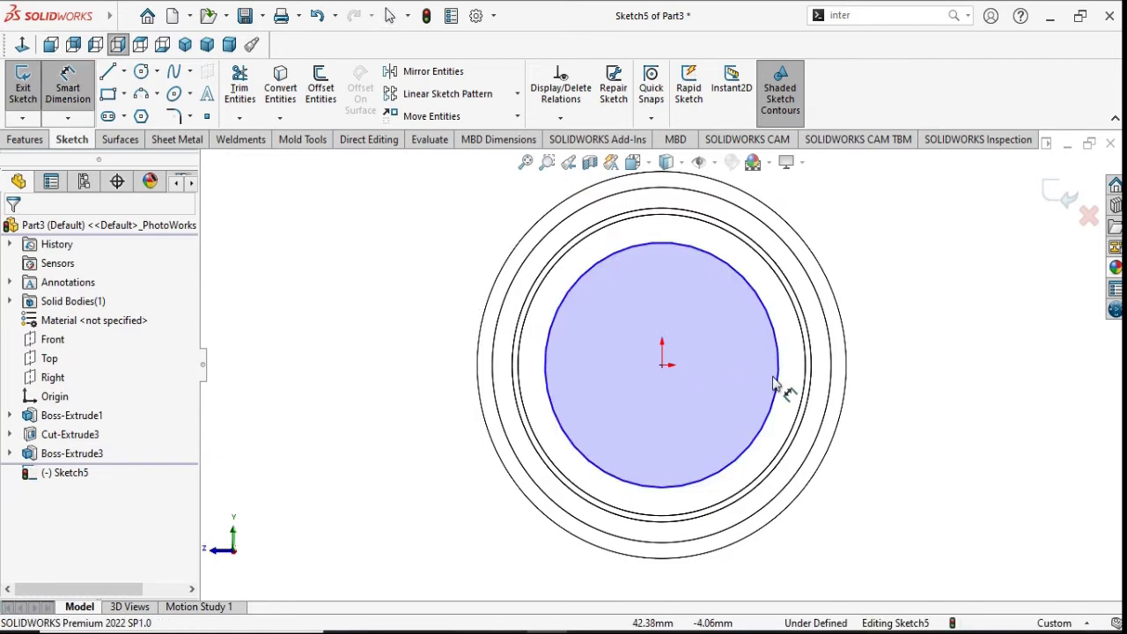
click(779, 383)
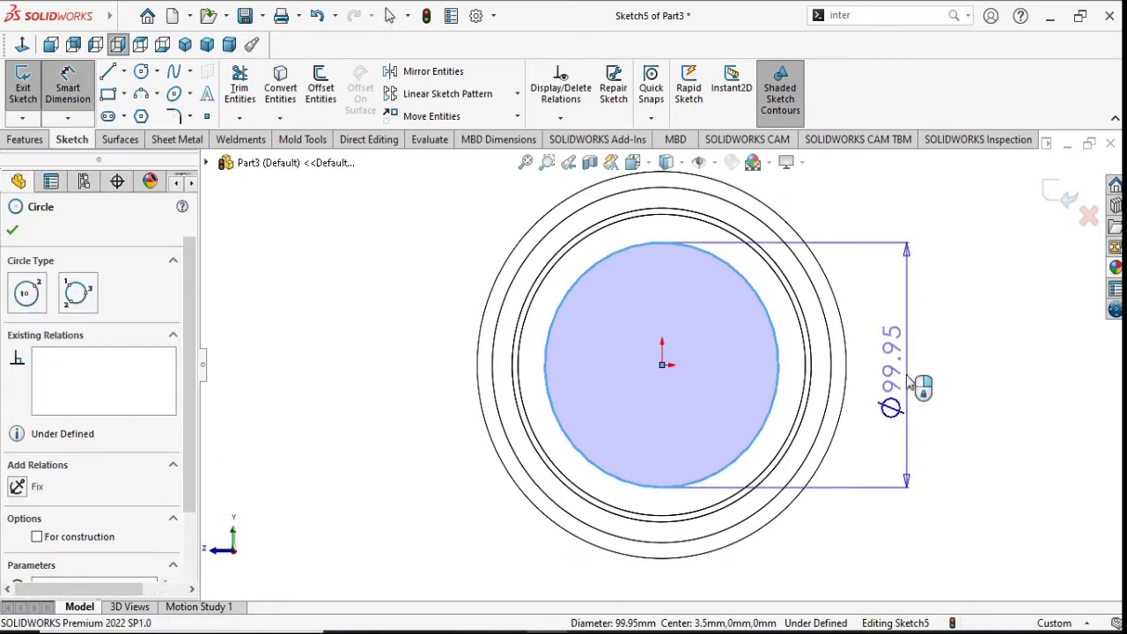
click(914, 379)
text(1)
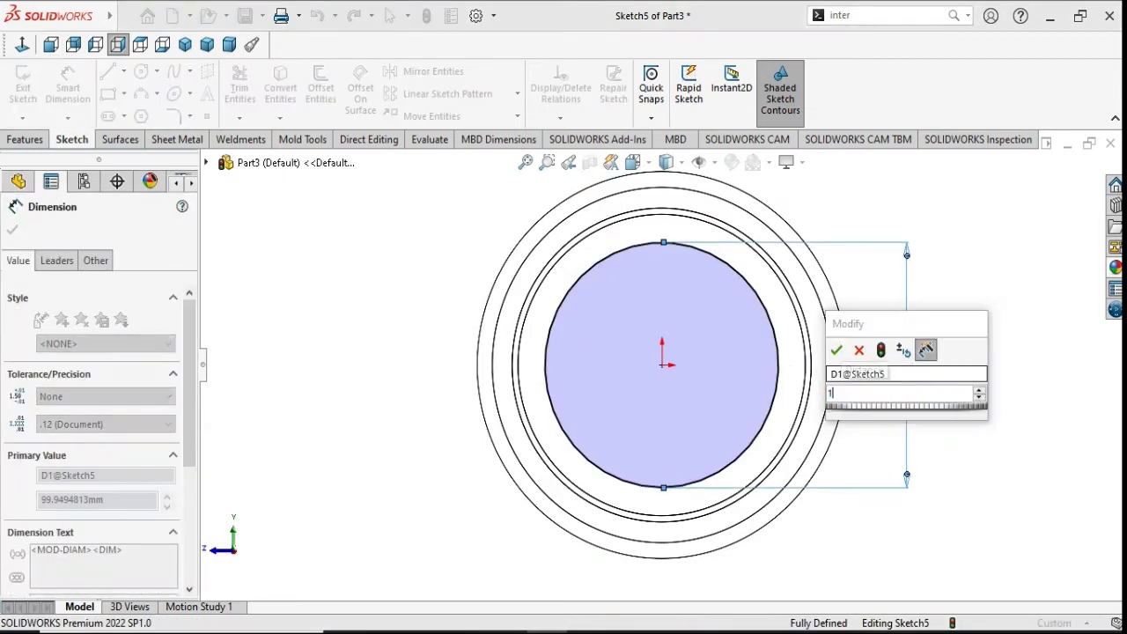
text(18)
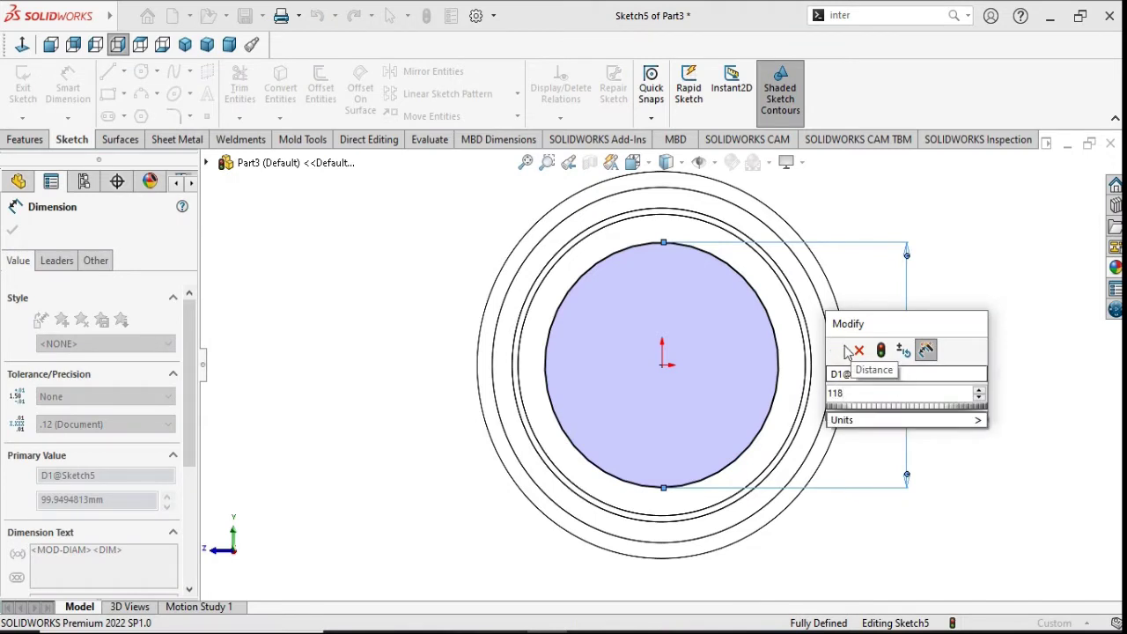
click(838, 352)
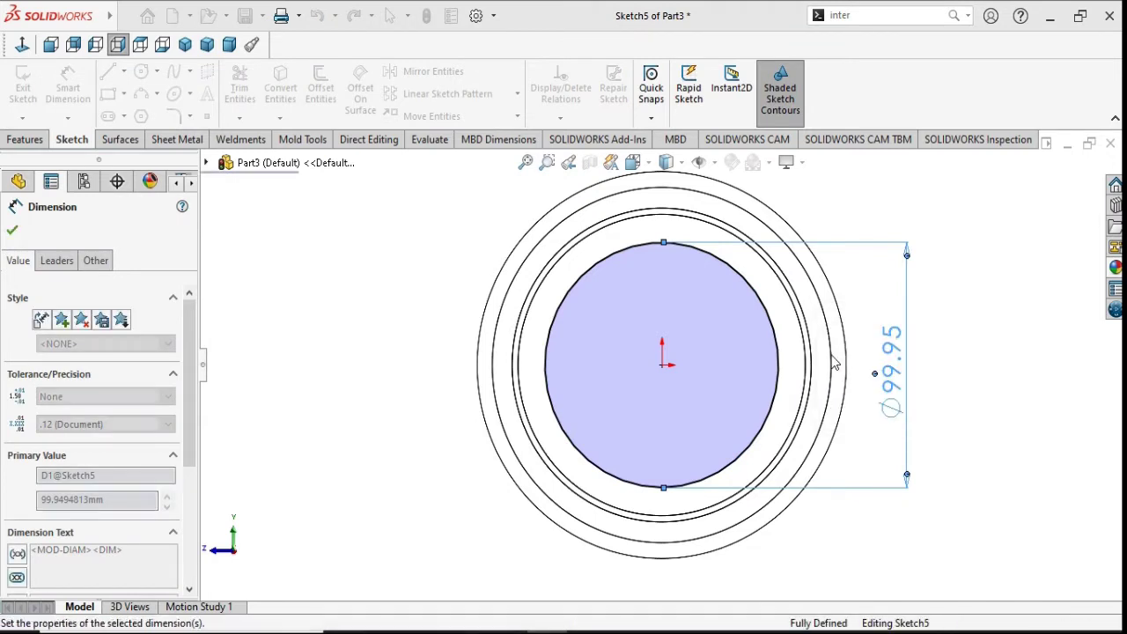
click(13, 232)
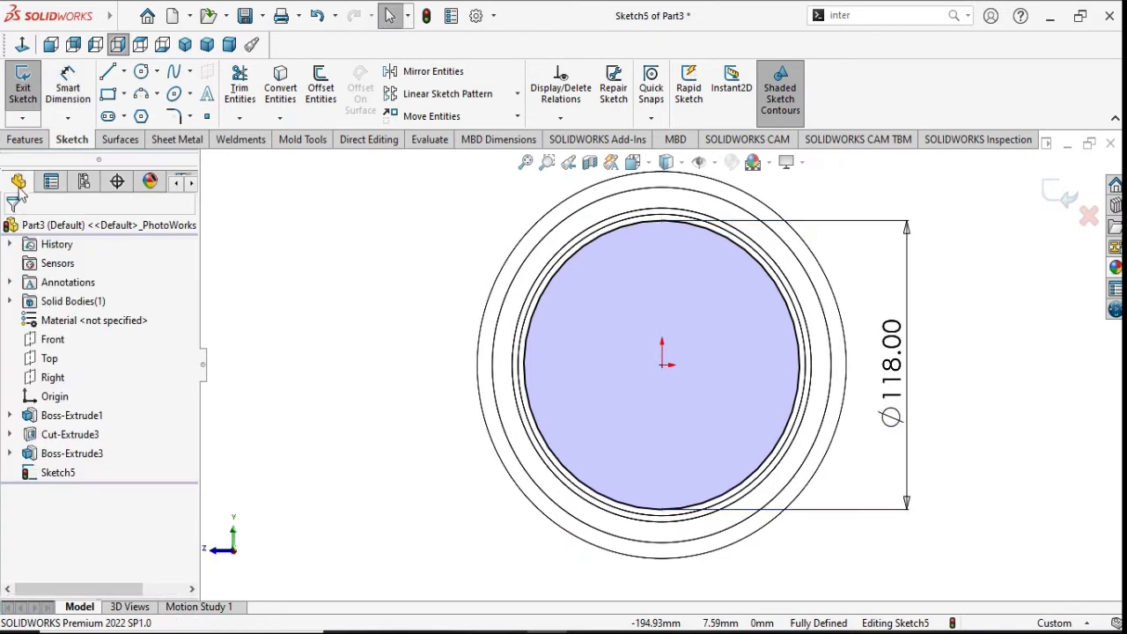
click(38, 142)
click(35, 104)
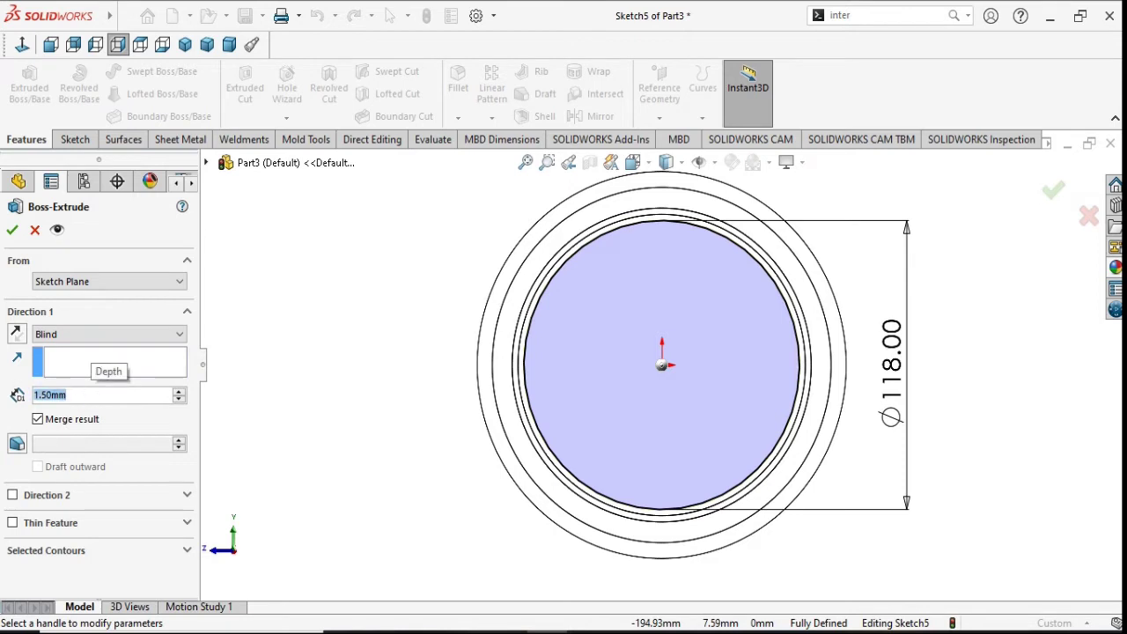
Step: Extrude the Ø118 circle 2.5 mm blind and view it obliquely
text(2.5)
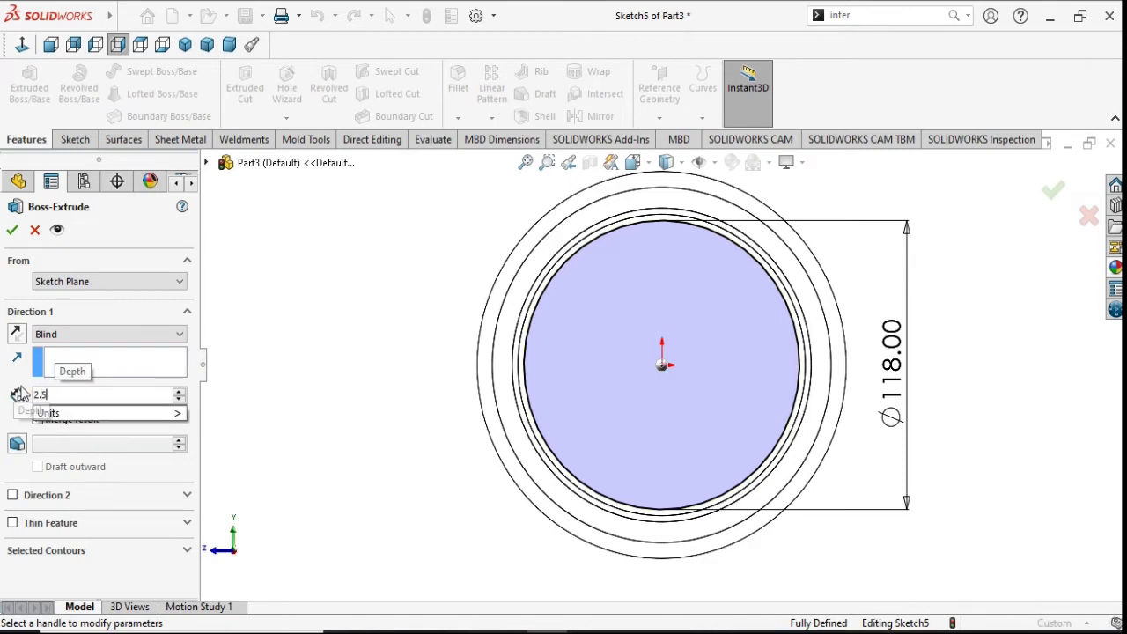
click(13, 234)
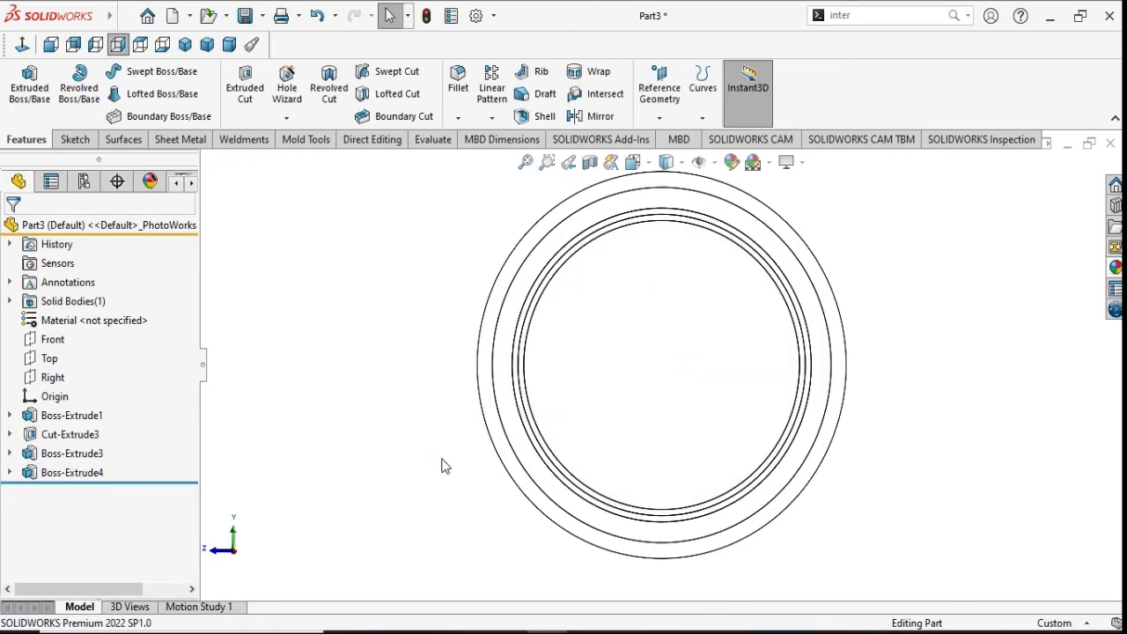
mouse_move(384, 442)
middle_down()
mouse_move(471, 452)
mouse_move(428, 455)
mouse_move(329, 428)
mouse_move(411, 470)
middle_up()
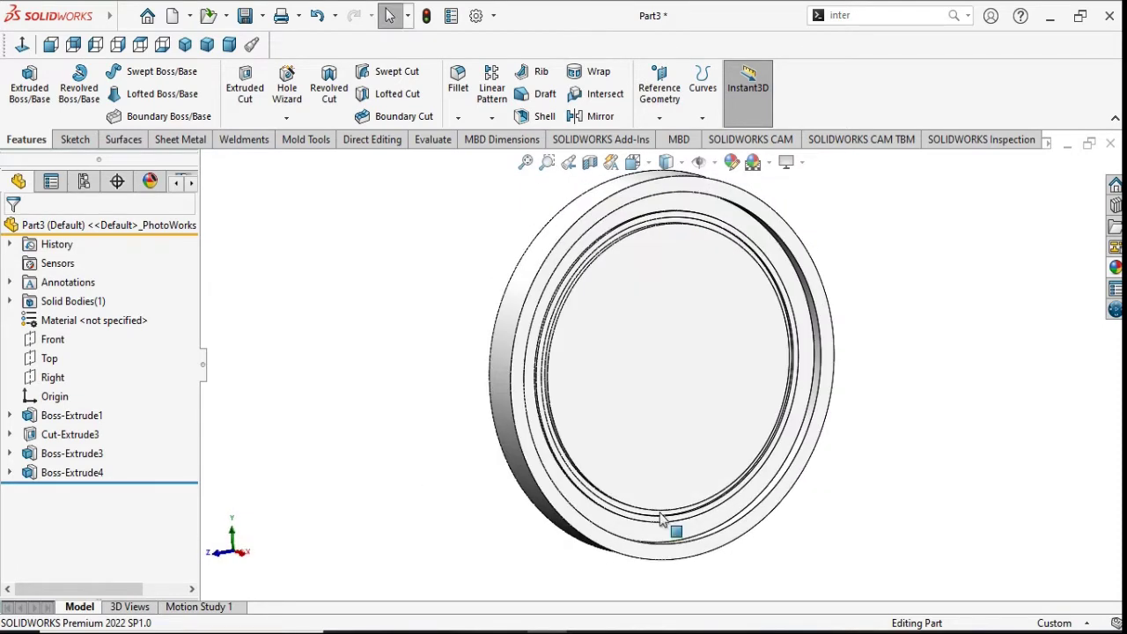
Step: Sketch an origin-centred circle on the Ø118 boss face, viewed face-on
click(726, 396)
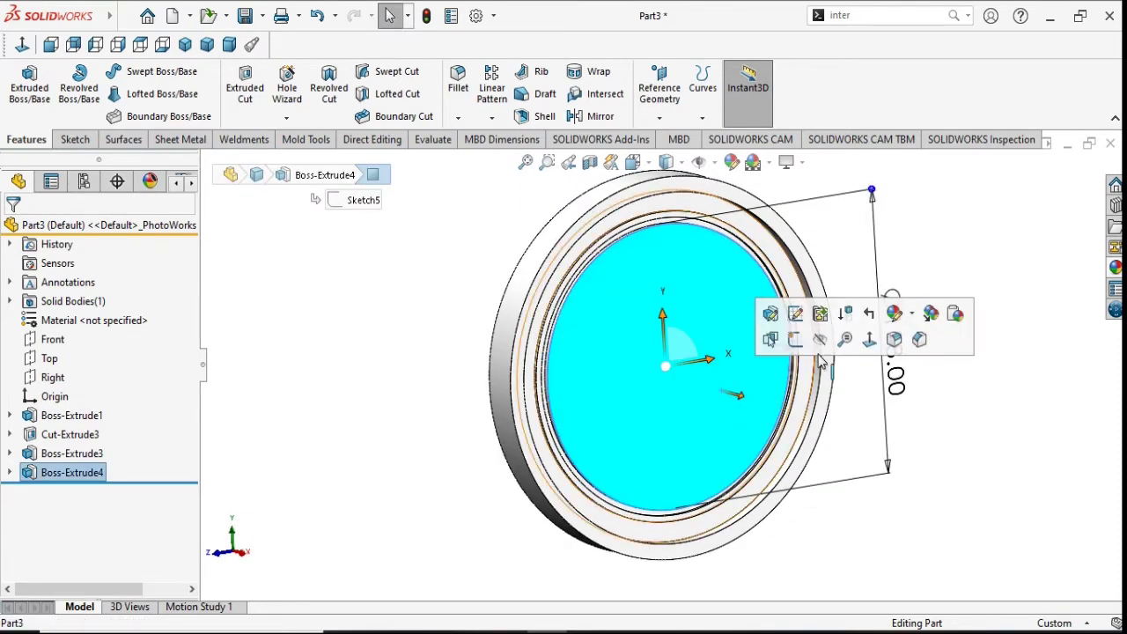
click(795, 340)
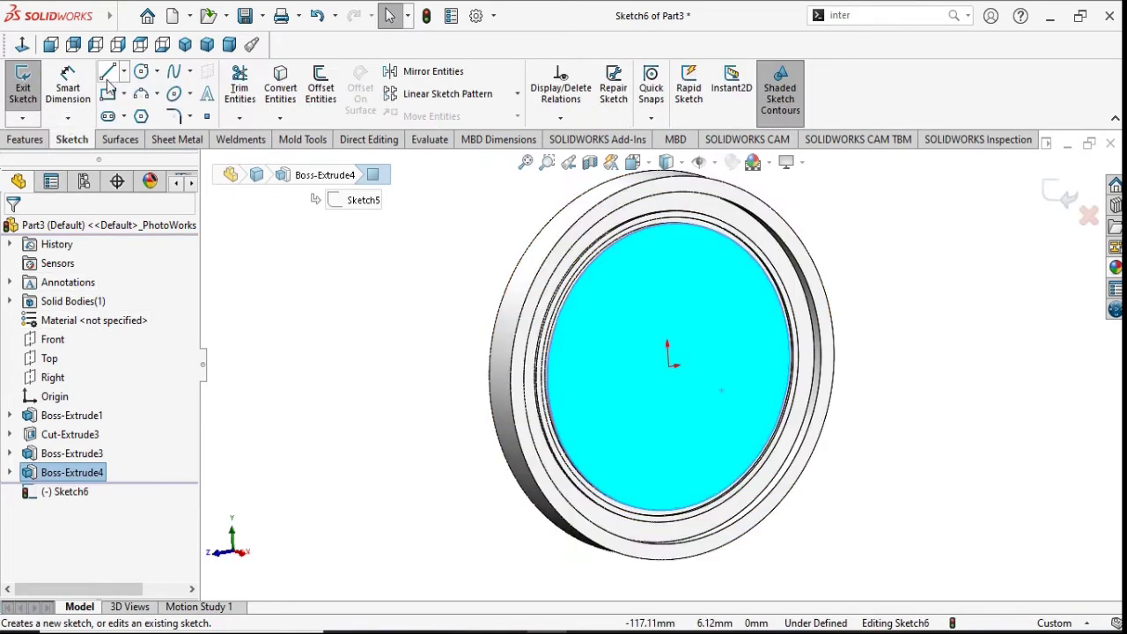
click(22, 44)
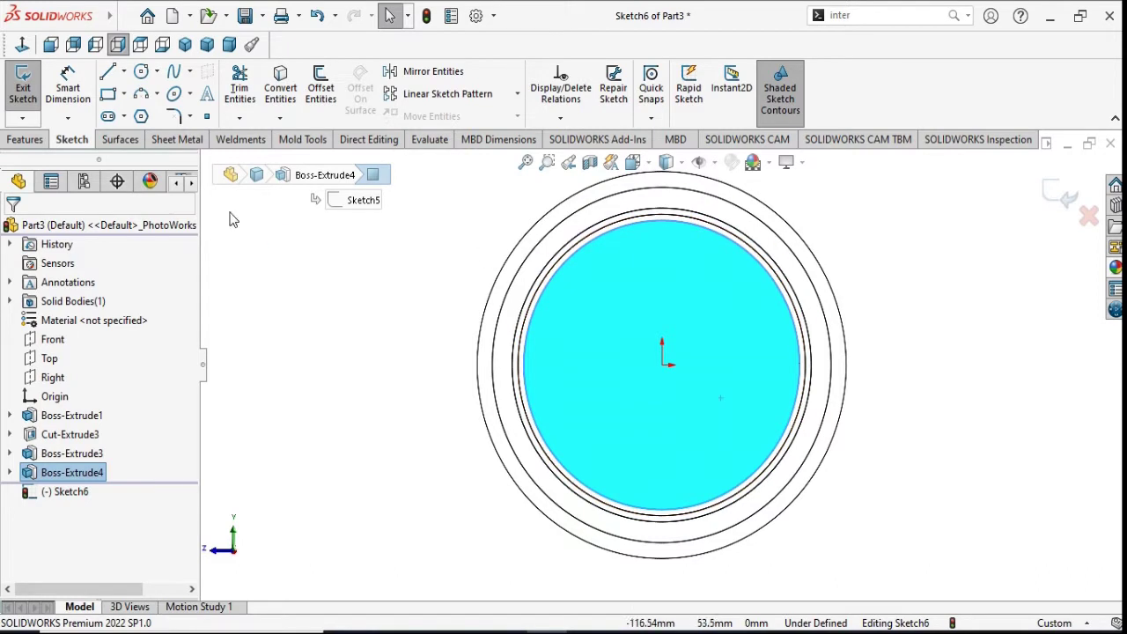
click(141, 70)
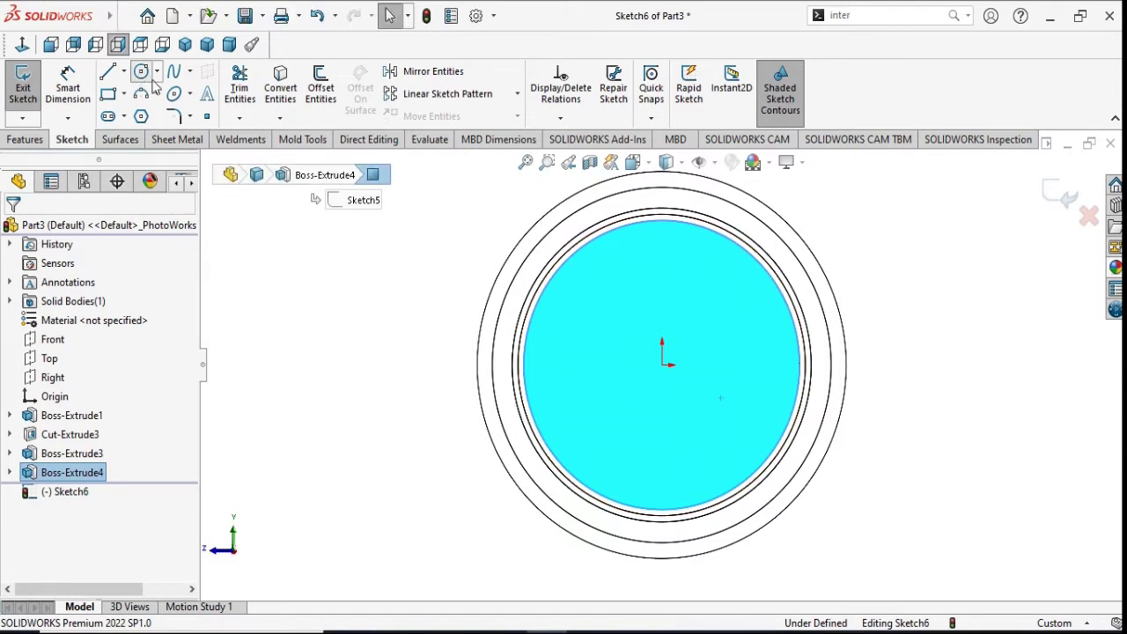
click(663, 364)
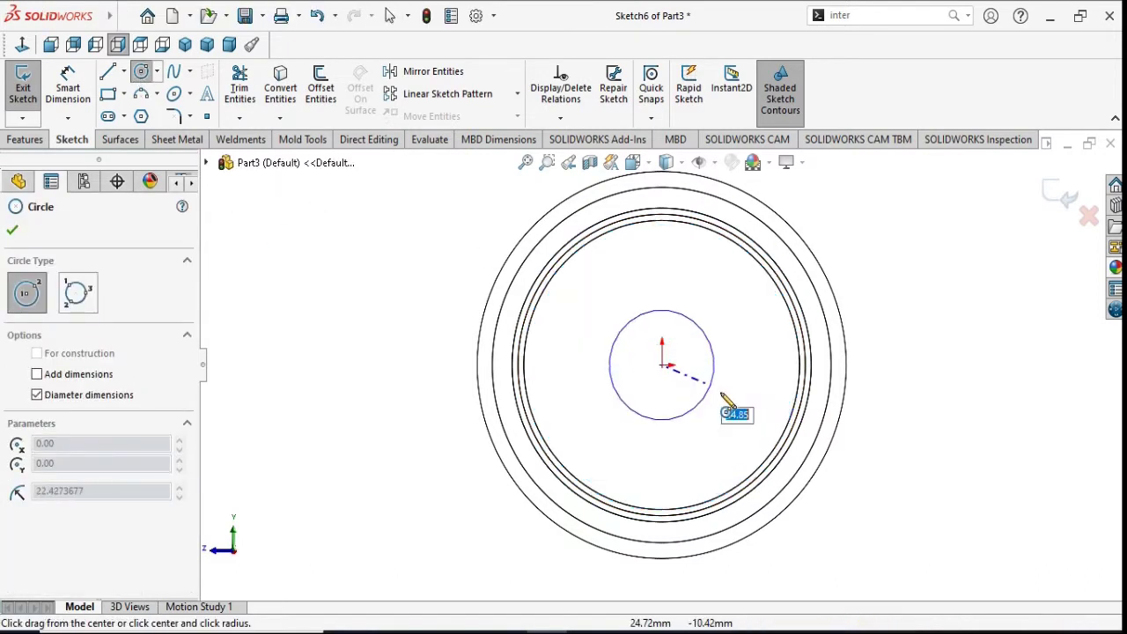
click(756, 436)
right_click(845, 433)
click(890, 444)
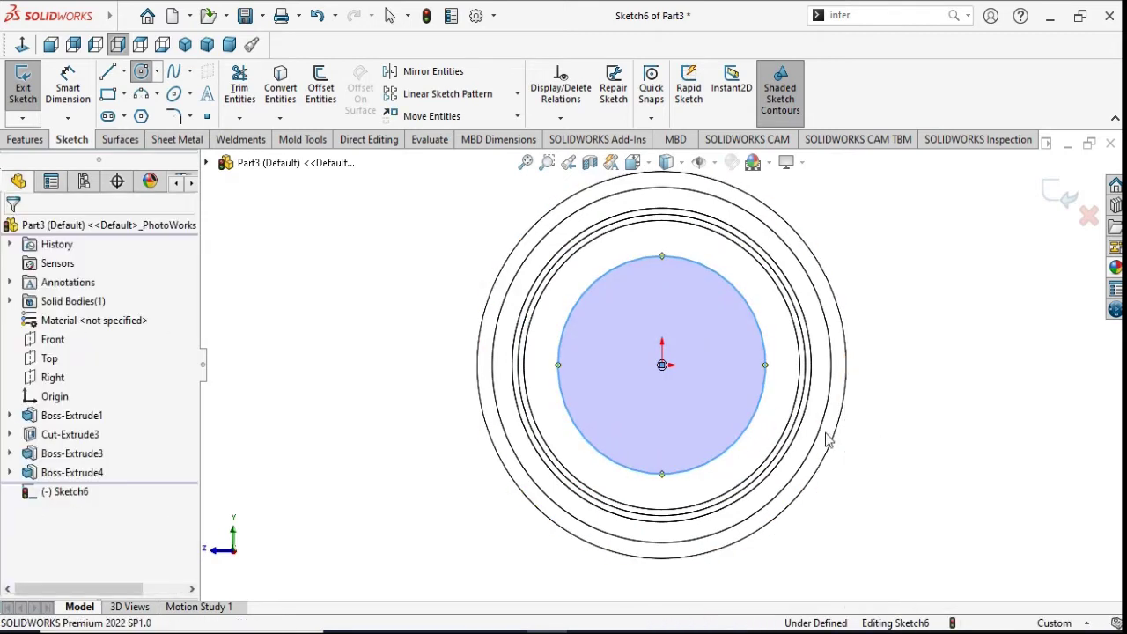
Step: Dimension the circle to Ø103 mm and start an extruded boss
click(78, 92)
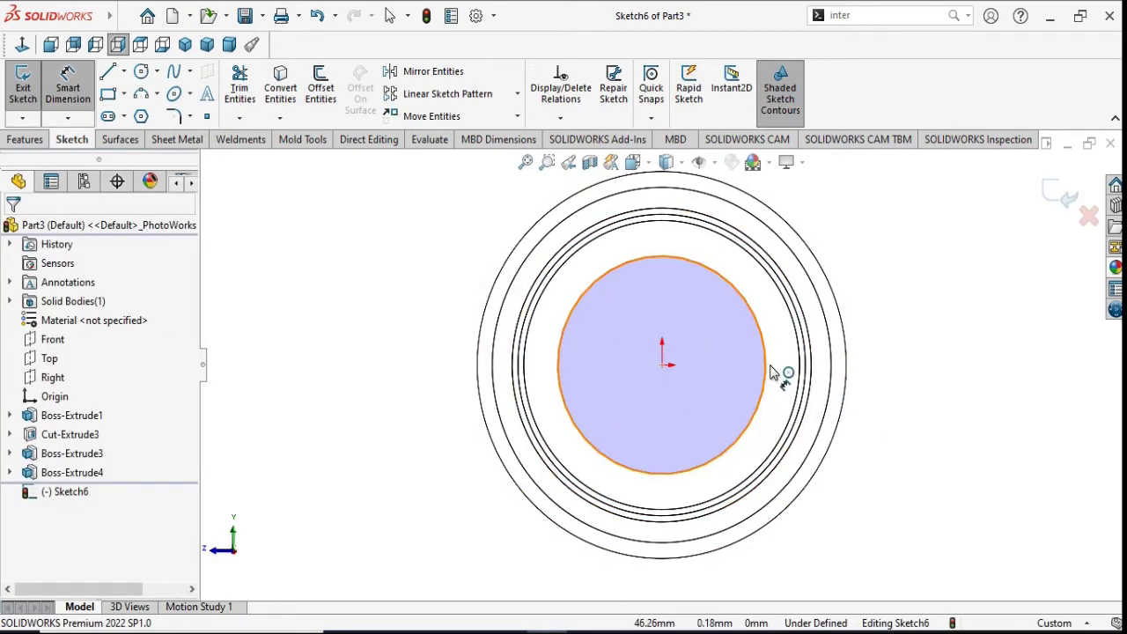
click(768, 372)
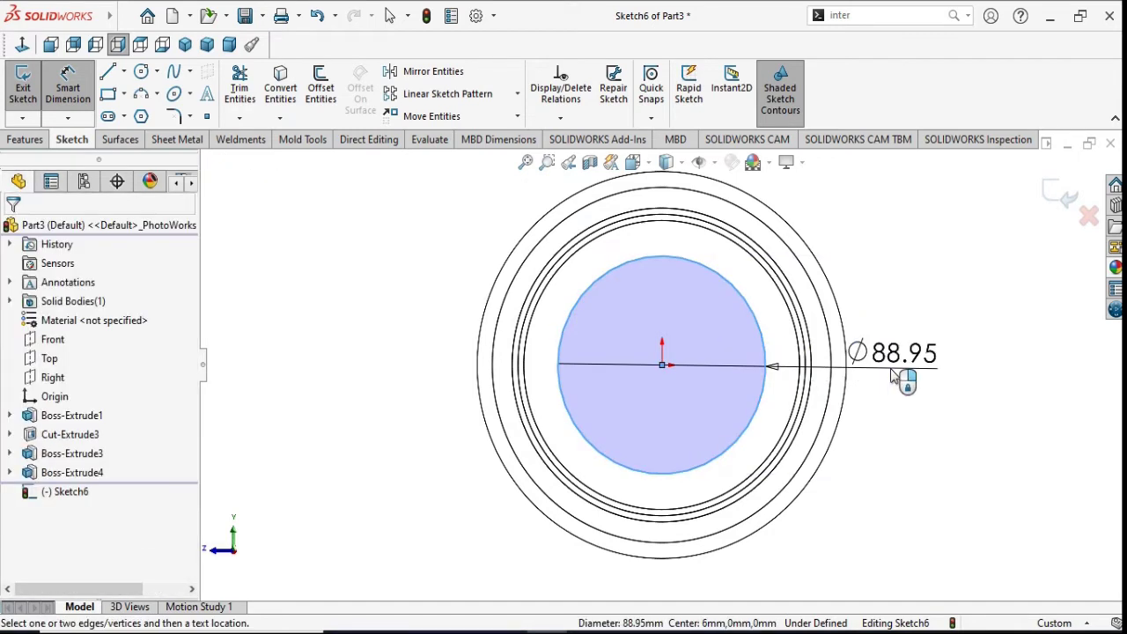
click(894, 377)
text(103)
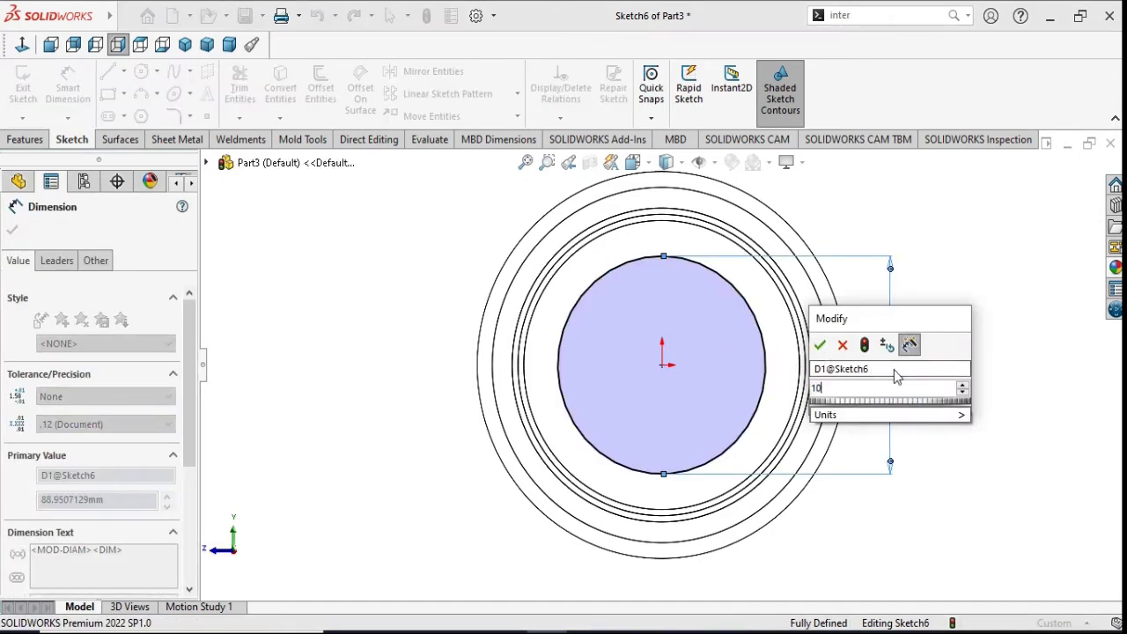
click(822, 347)
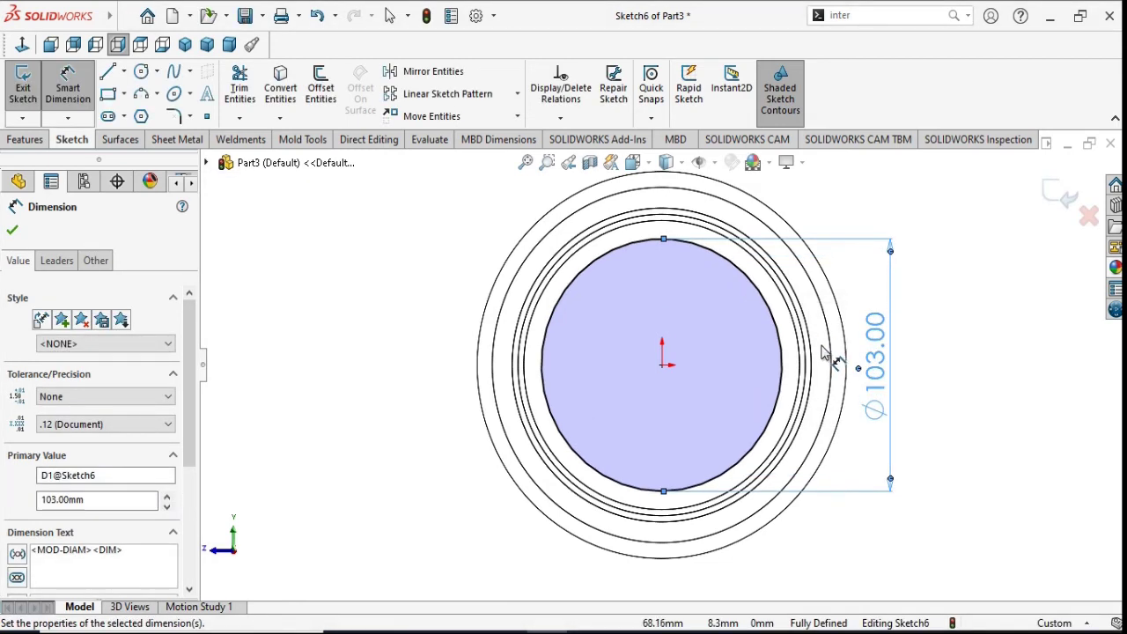
click(13, 230)
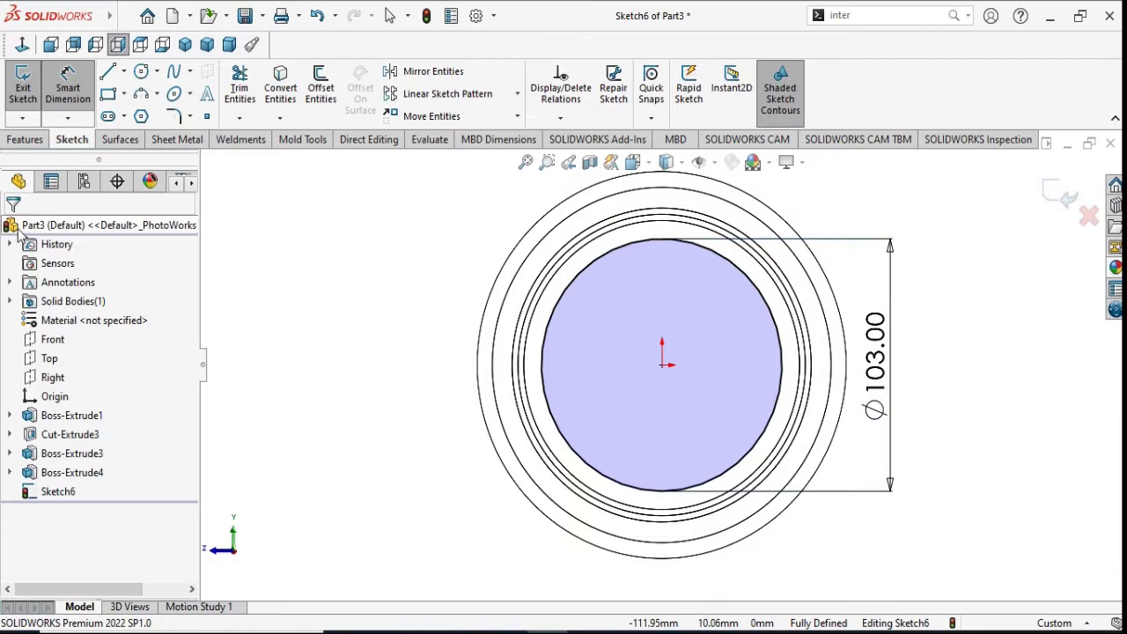
click(25, 139)
click(28, 102)
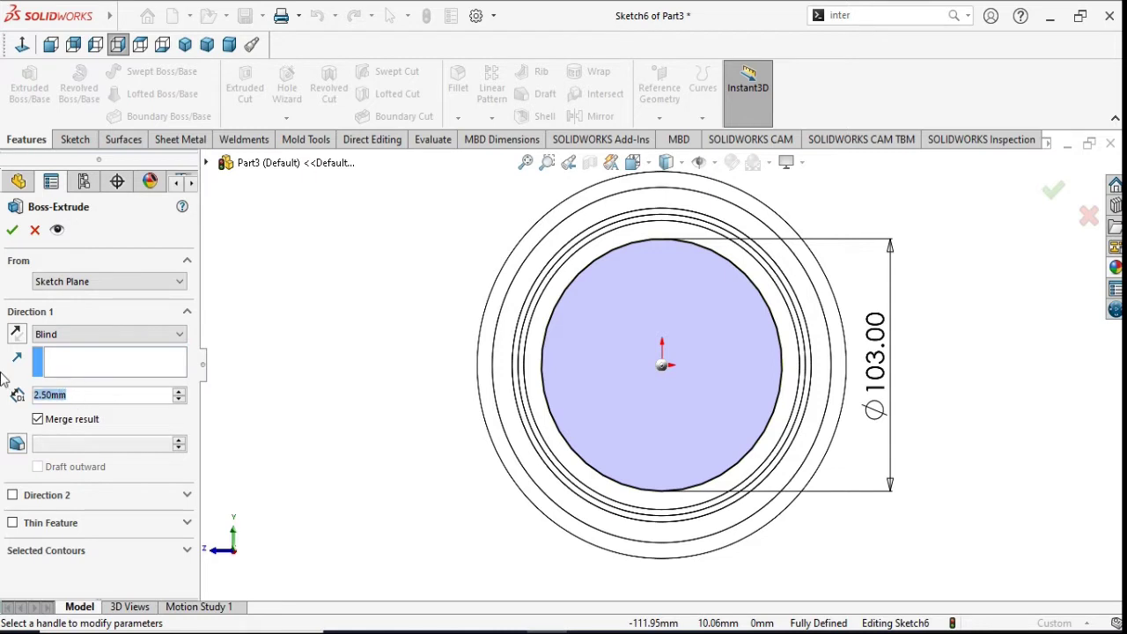
mouse_move(97, 414)
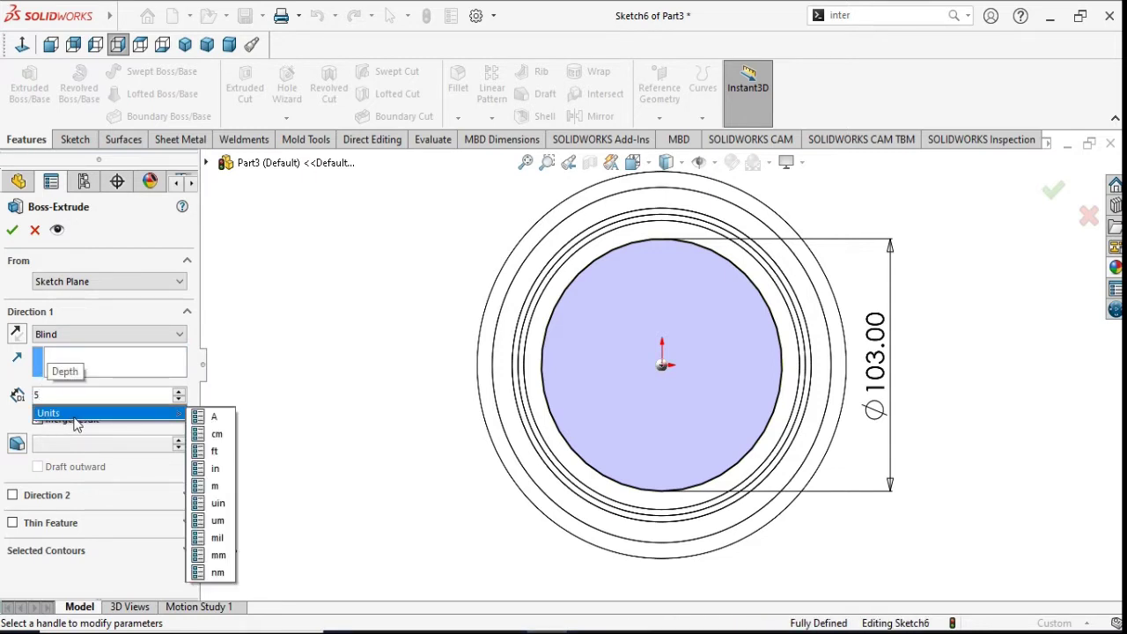
Step: Extrude the Ø103 circle 5 mm blind, merged, and orbit the view
click(13, 231)
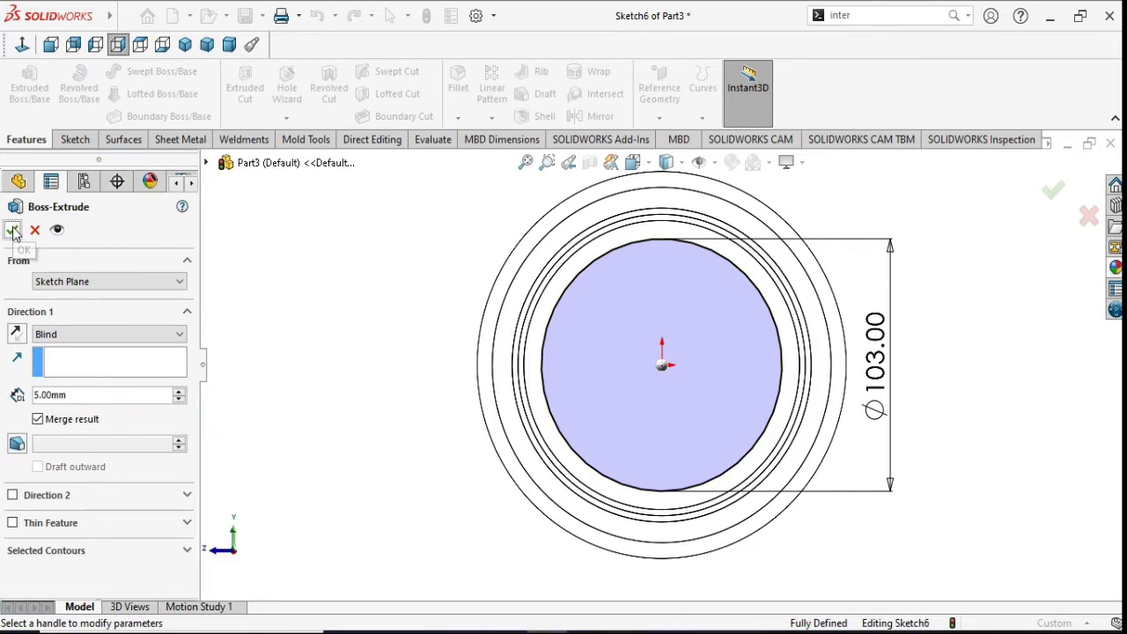
click(13, 230)
mouse_move(394, 421)
middle_down()
mouse_move(376, 385)
mouse_move(420, 398)
mouse_move(367, 398)
middle_up()
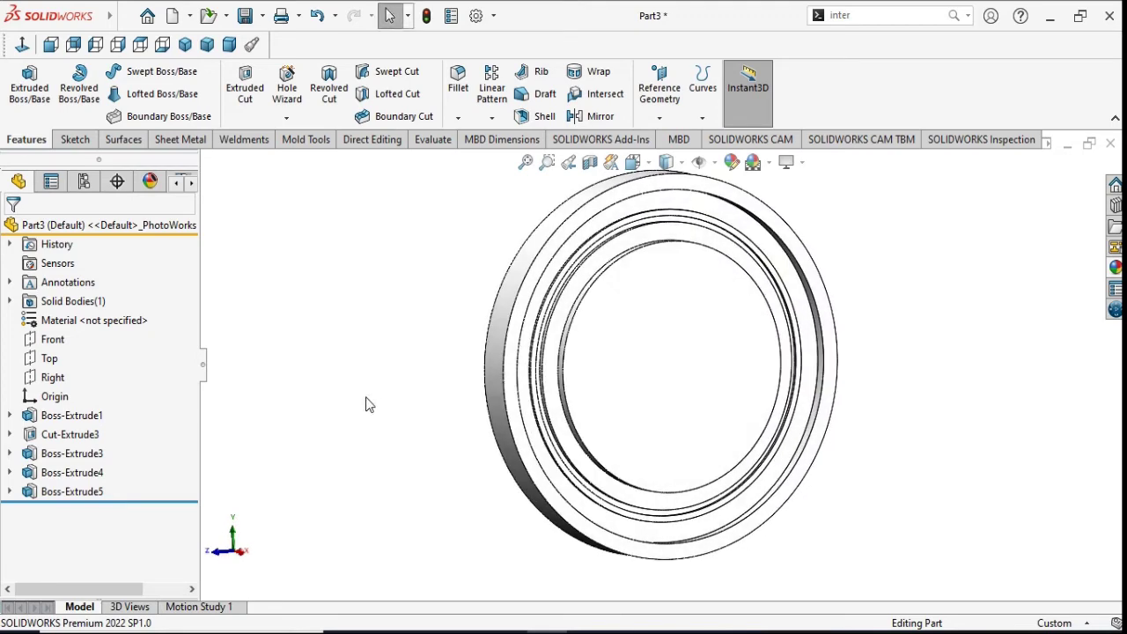
Step: Start a sketch on the boss face and draw a circle centred on the origin
click(720, 389)
click(784, 341)
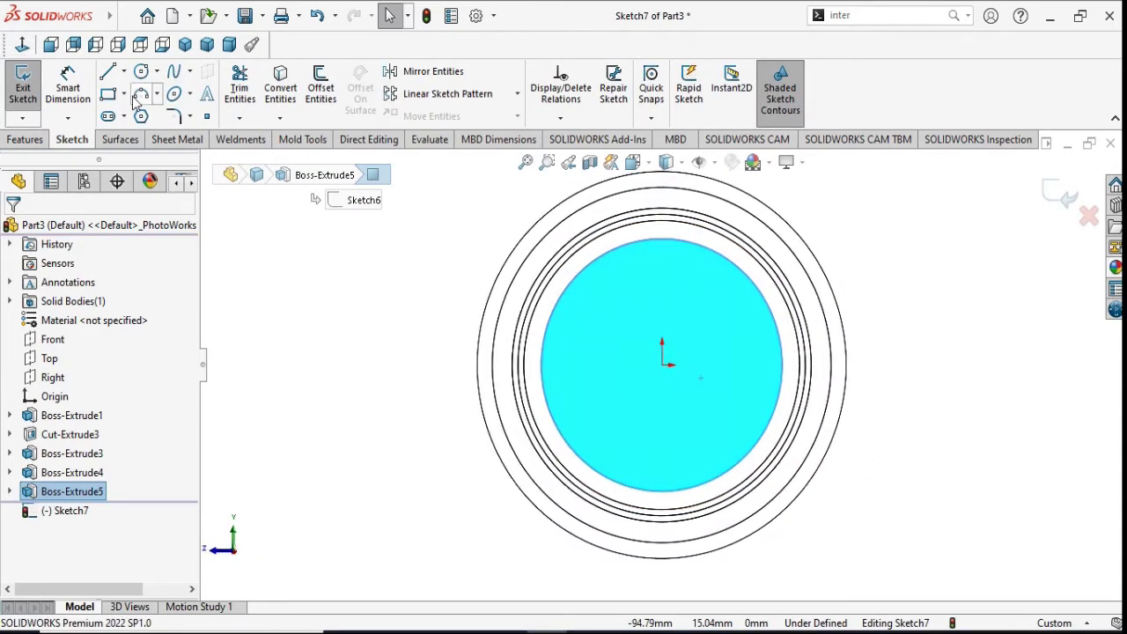
click(141, 72)
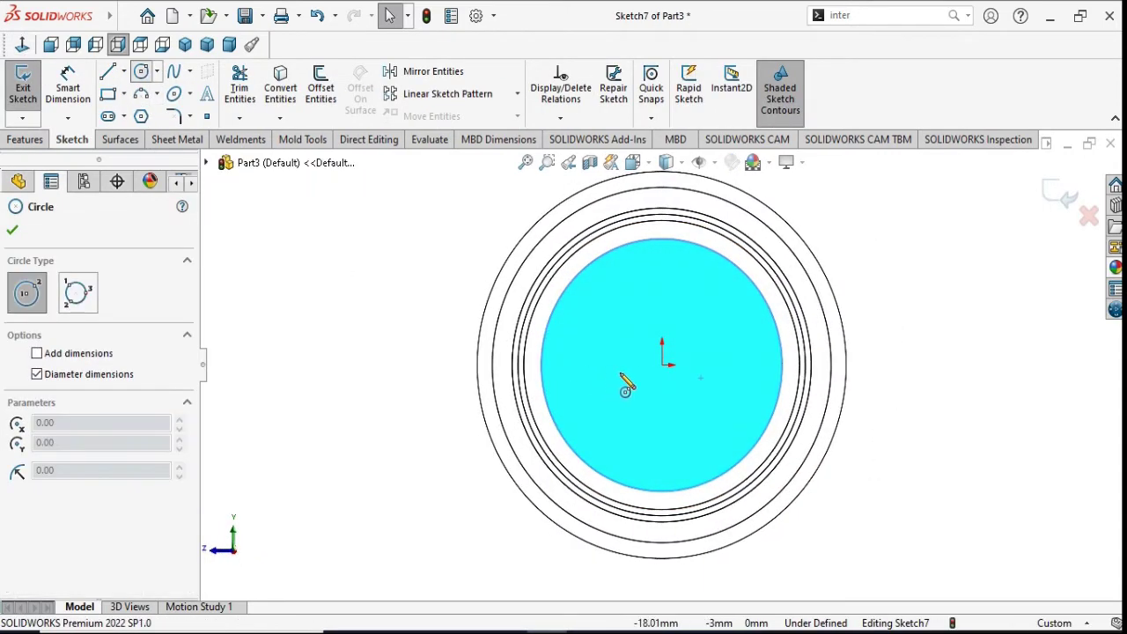
click(663, 365)
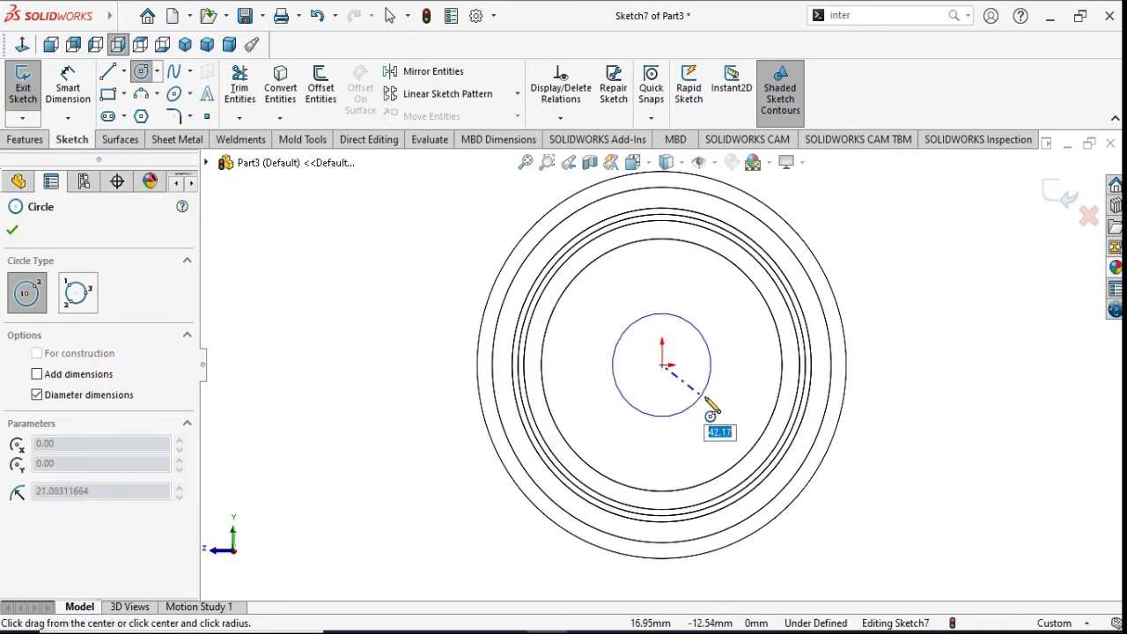
click(724, 410)
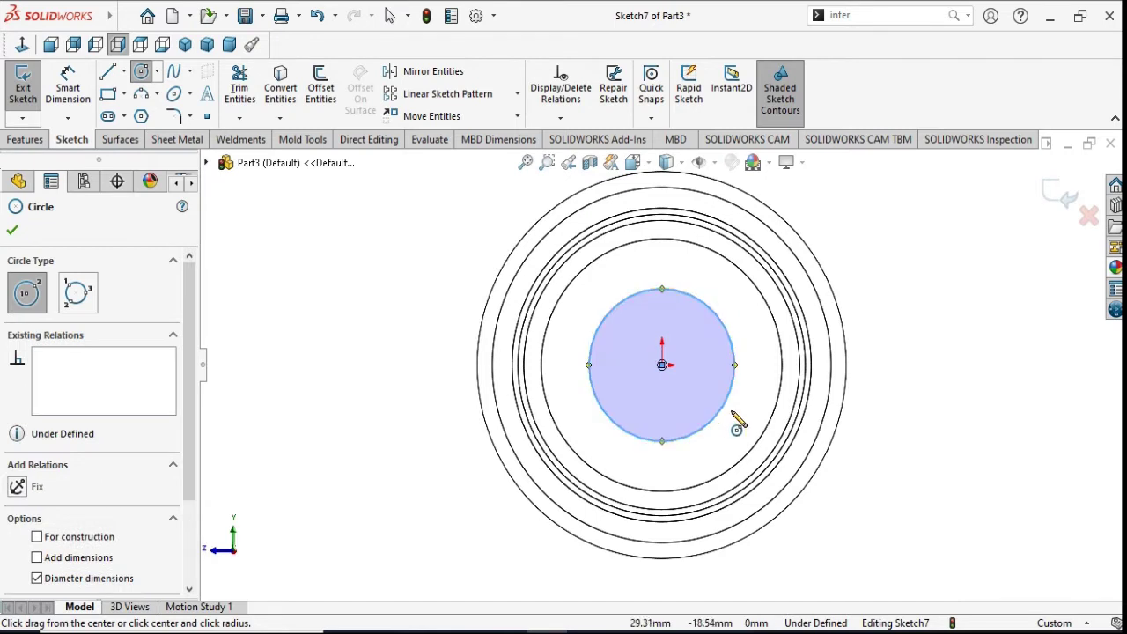
right_click(901, 344)
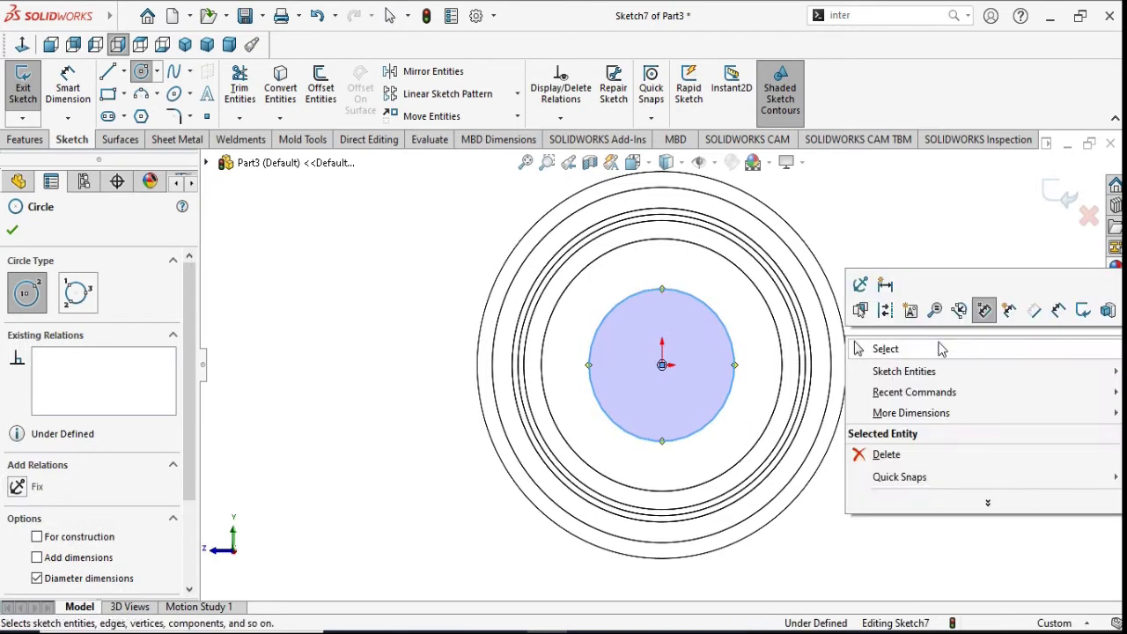
click(938, 344)
Step: Dimension the circle's diameter to 76 mm
click(67, 88)
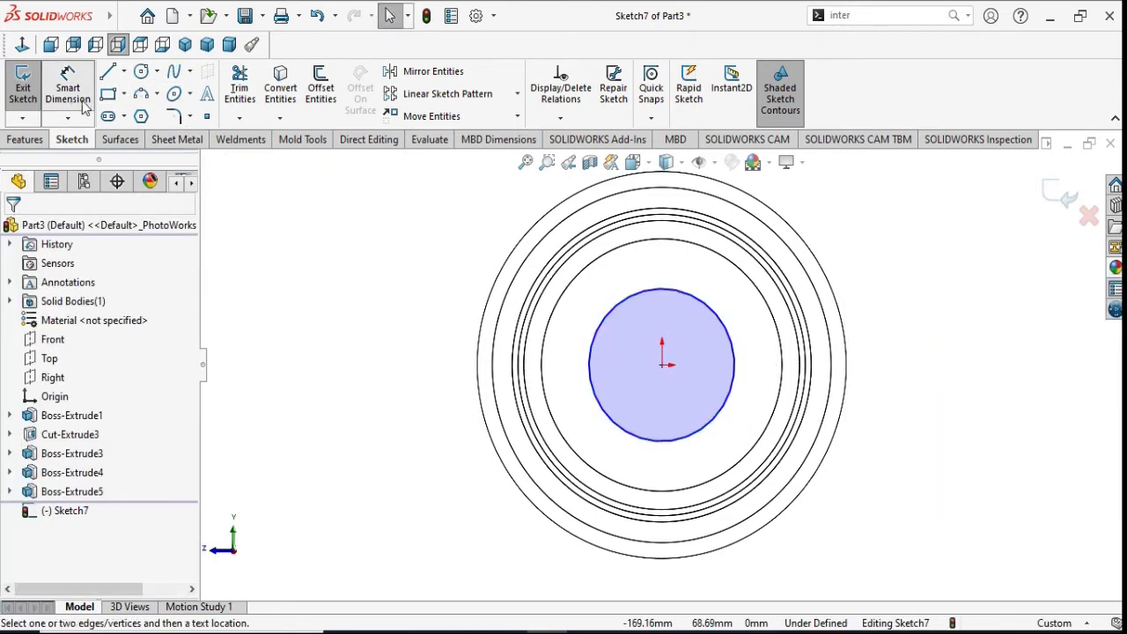
click(744, 367)
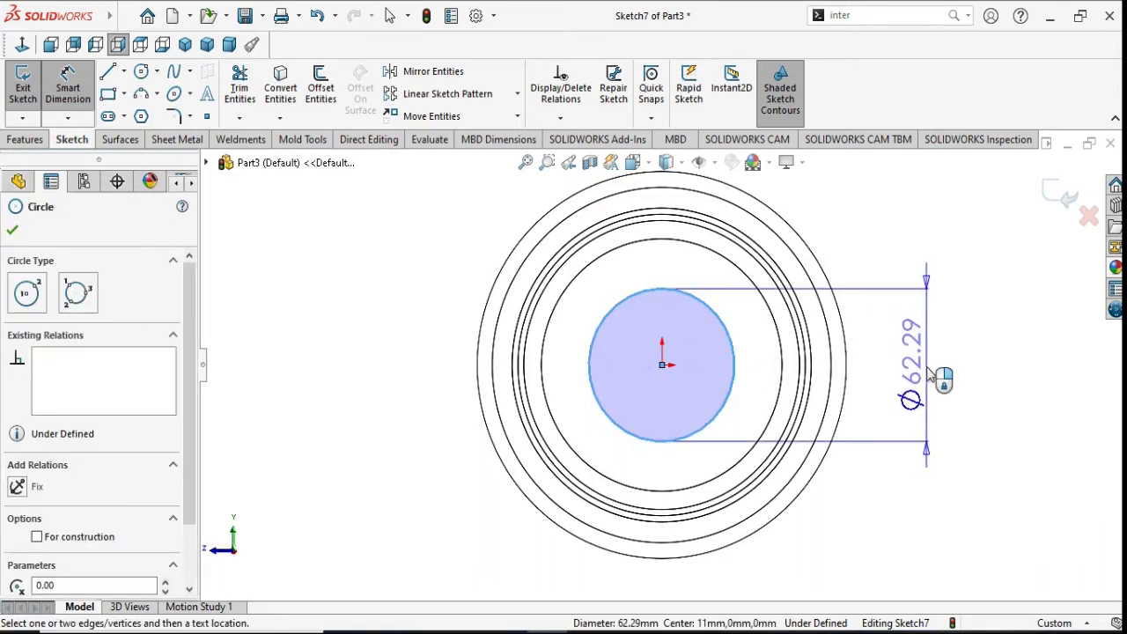
click(930, 374)
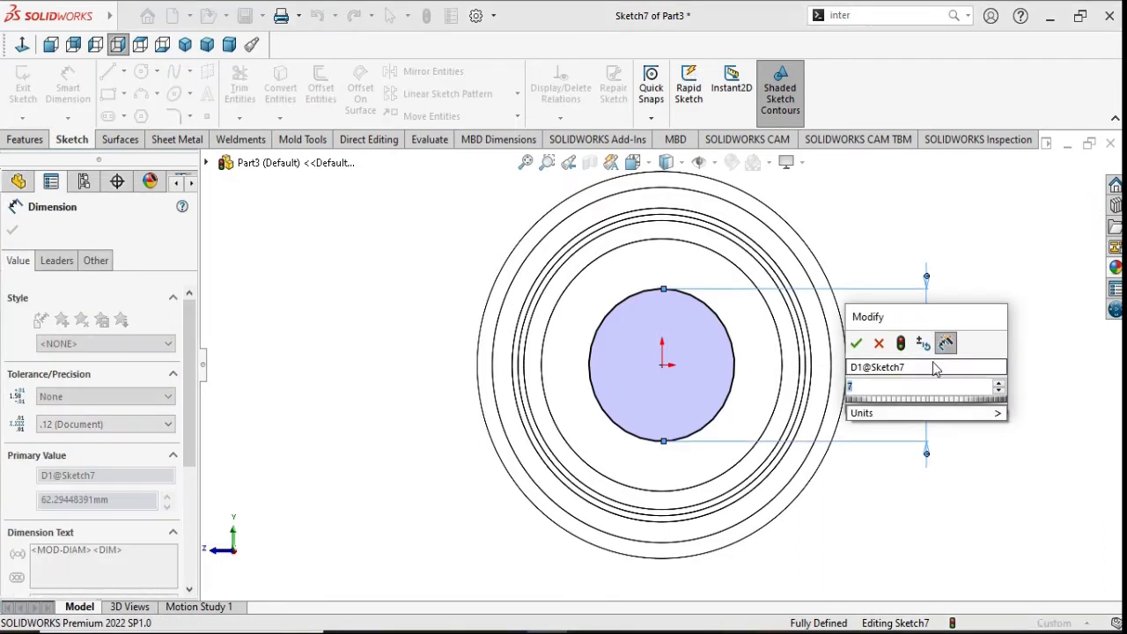
text(76)
click(859, 343)
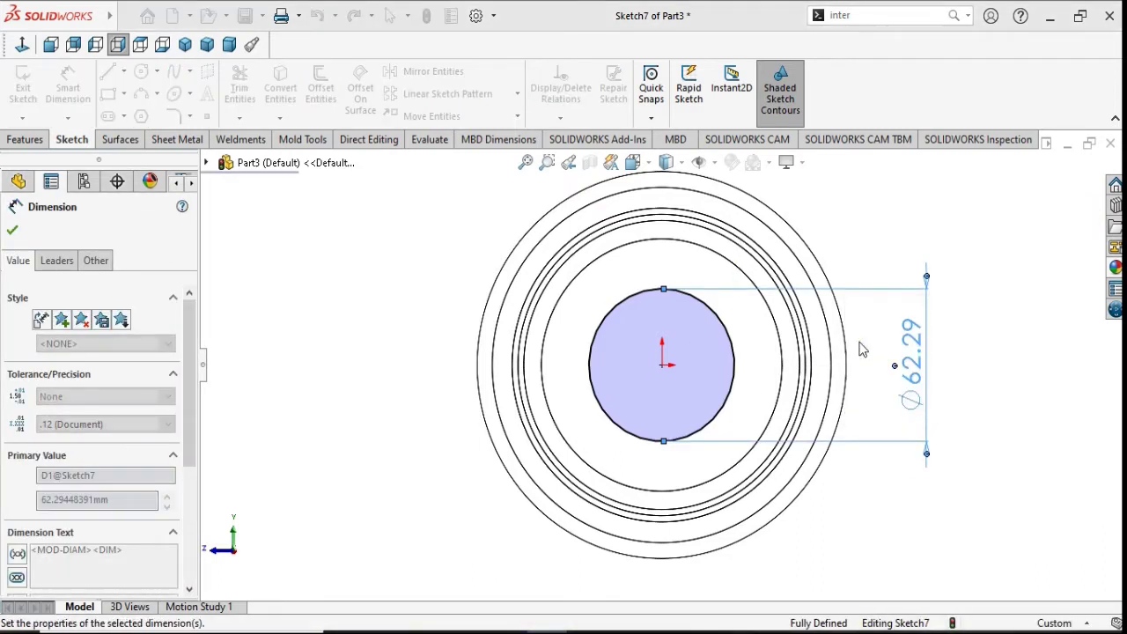
click(10, 231)
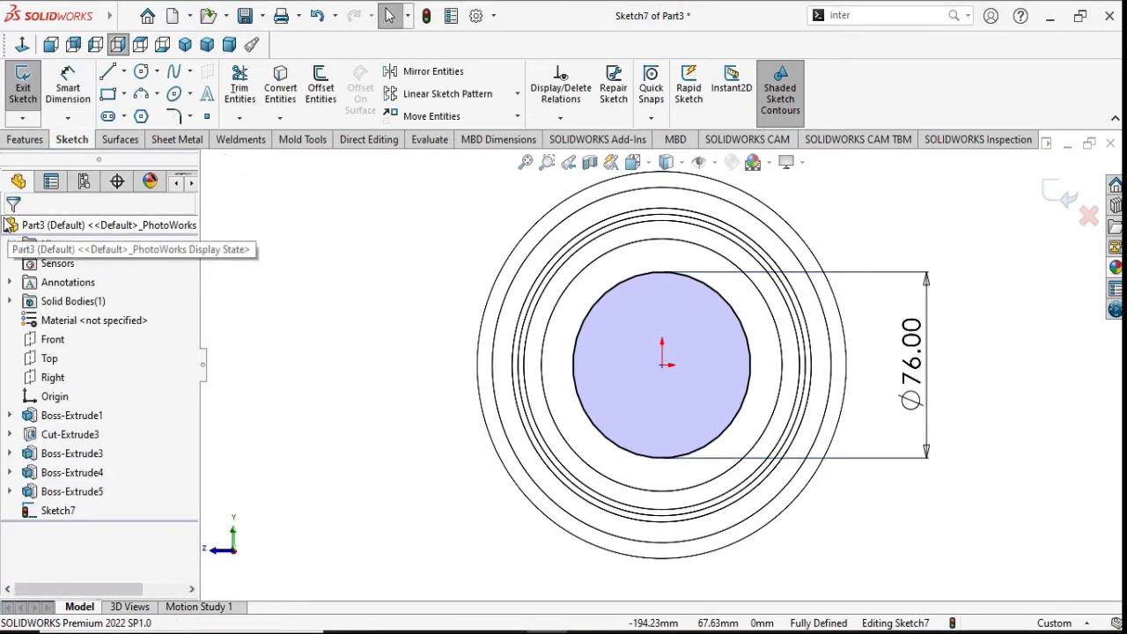
Step: Extrude-cut the Ø76 circle with Through All to create the central bore
click(26, 140)
click(240, 104)
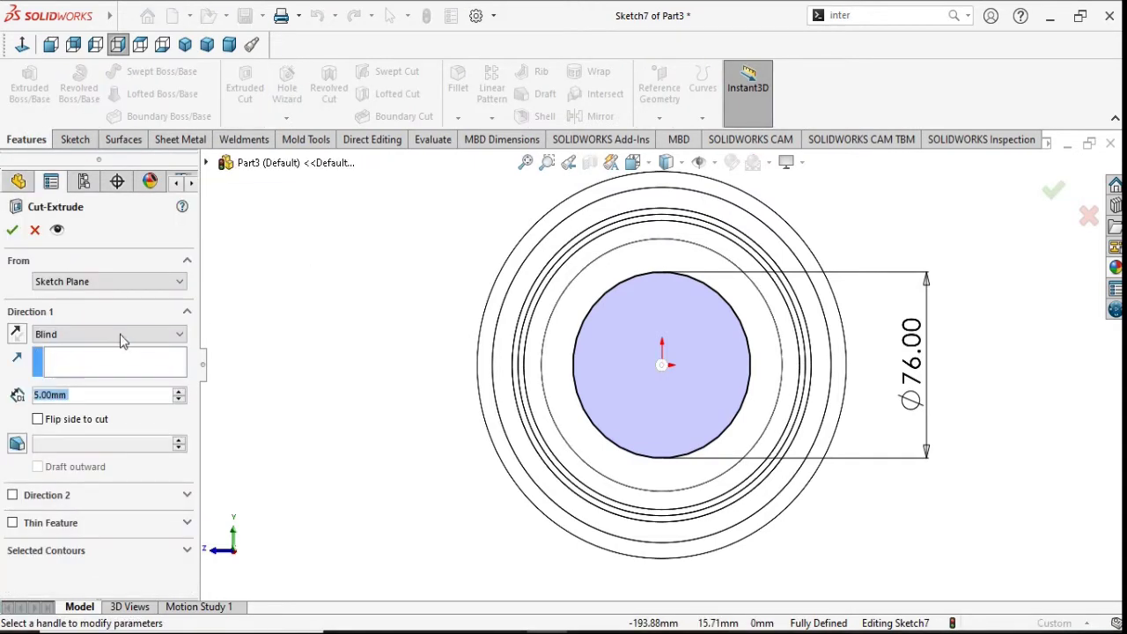
click(123, 335)
click(92, 360)
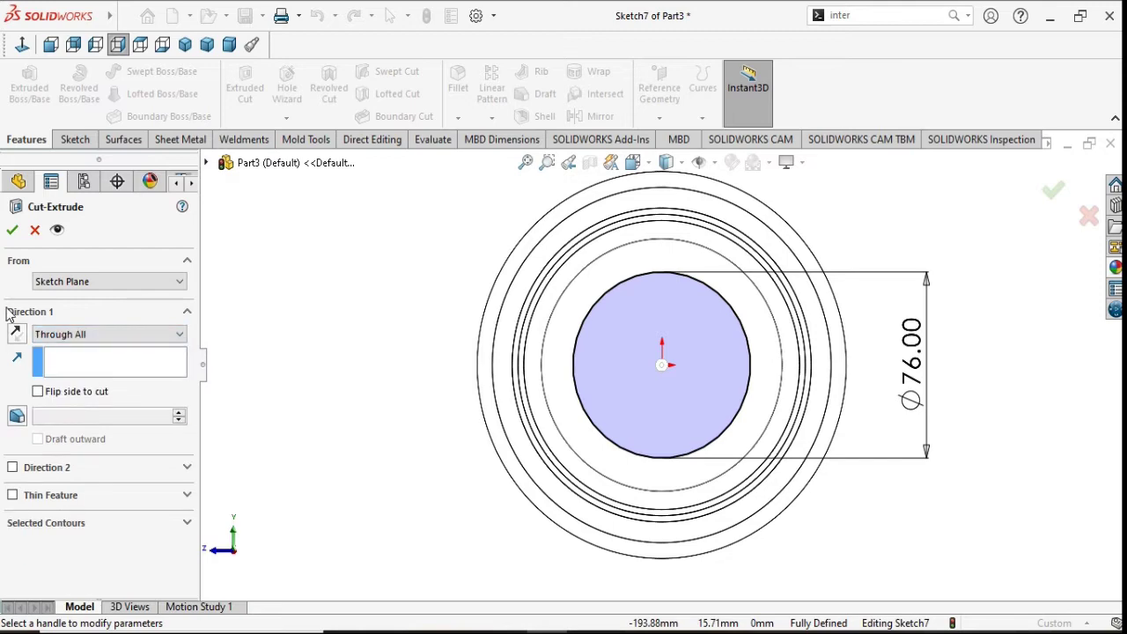
click(13, 232)
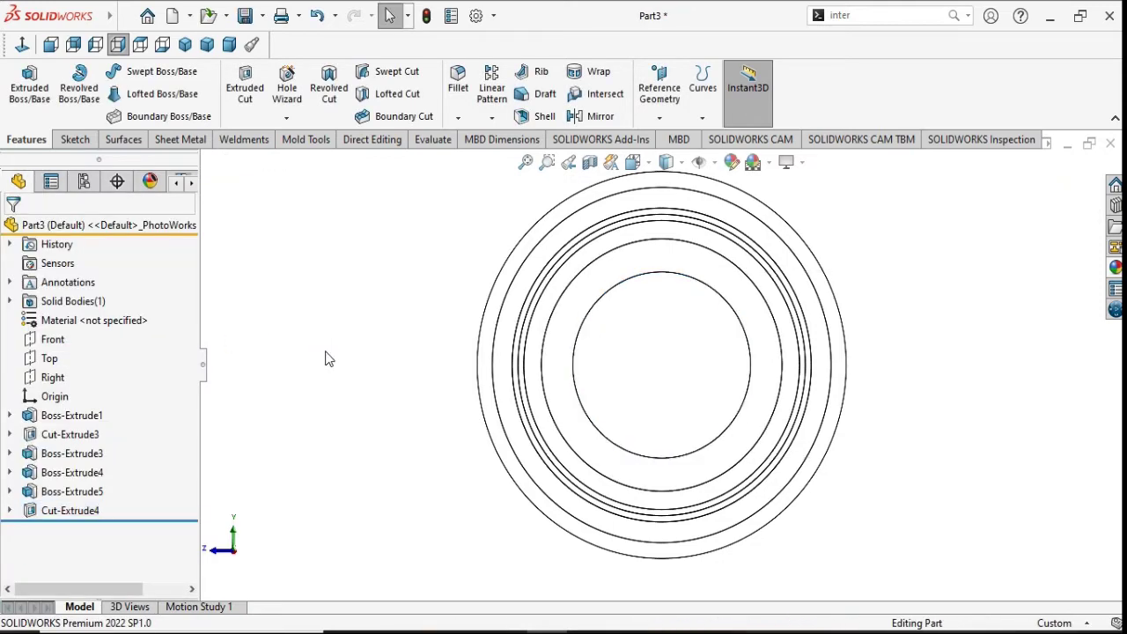
Step: Orbit and zoom around the ring to inspect the new bore
mouse_move(343, 356)
middle_down()
mouse_move(302, 352)
mouse_move(340, 461)
mouse_move(403, 461)
mouse_move(464, 314)
mouse_move(352, 302)
mouse_move(392, 289)
middle_up()
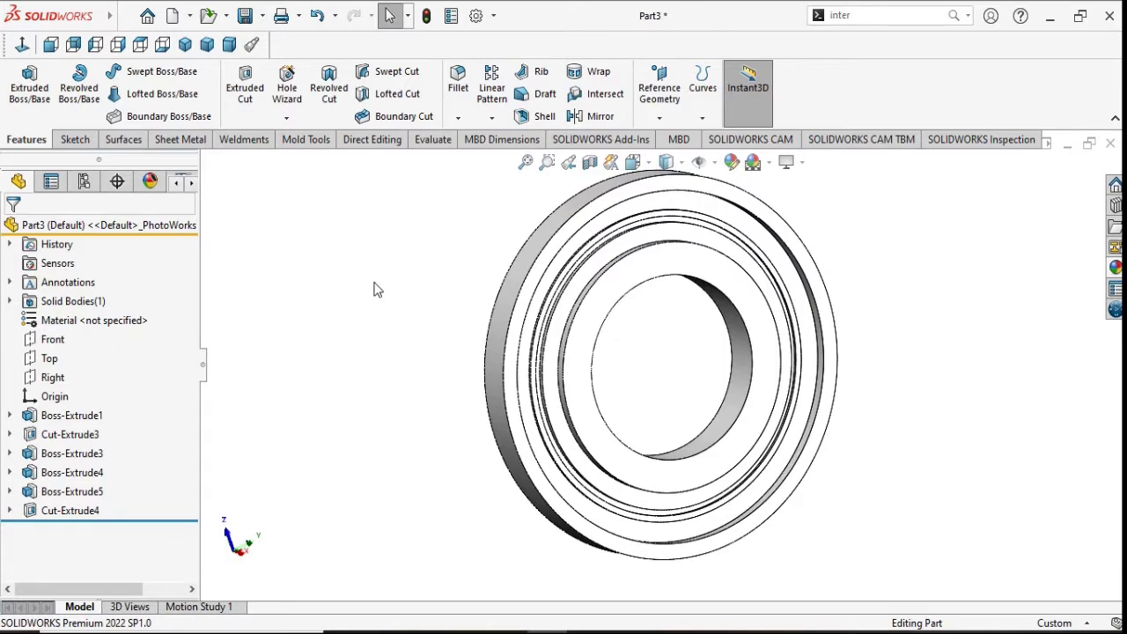
scroll(649, 353, up, 3)
scroll(679, 335, down, 3)
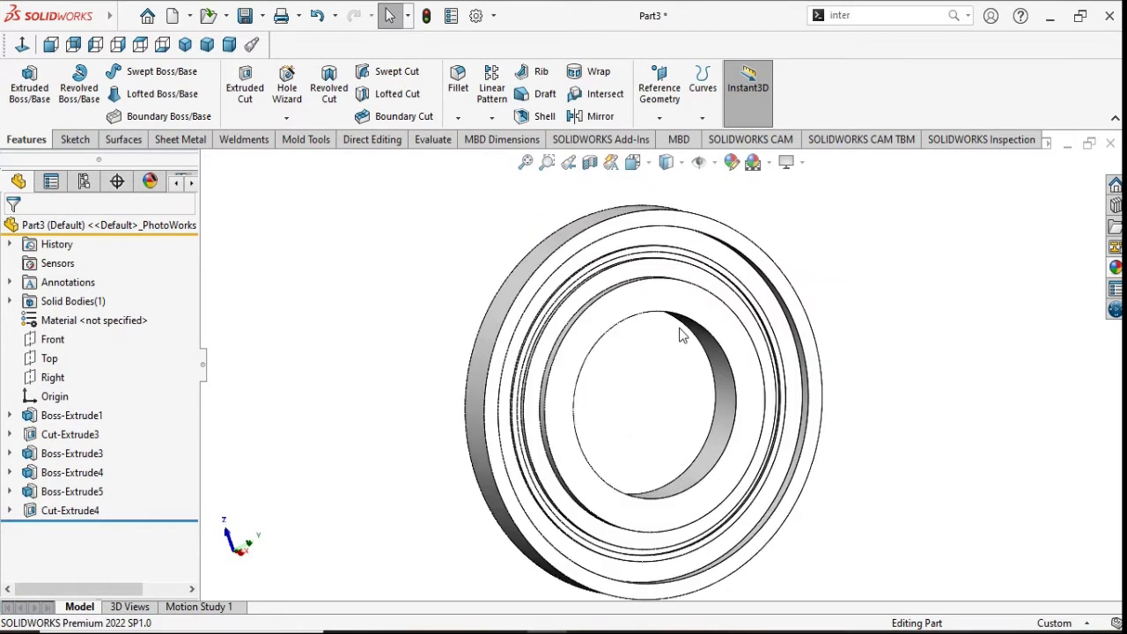
scroll(679, 334, down, 1)
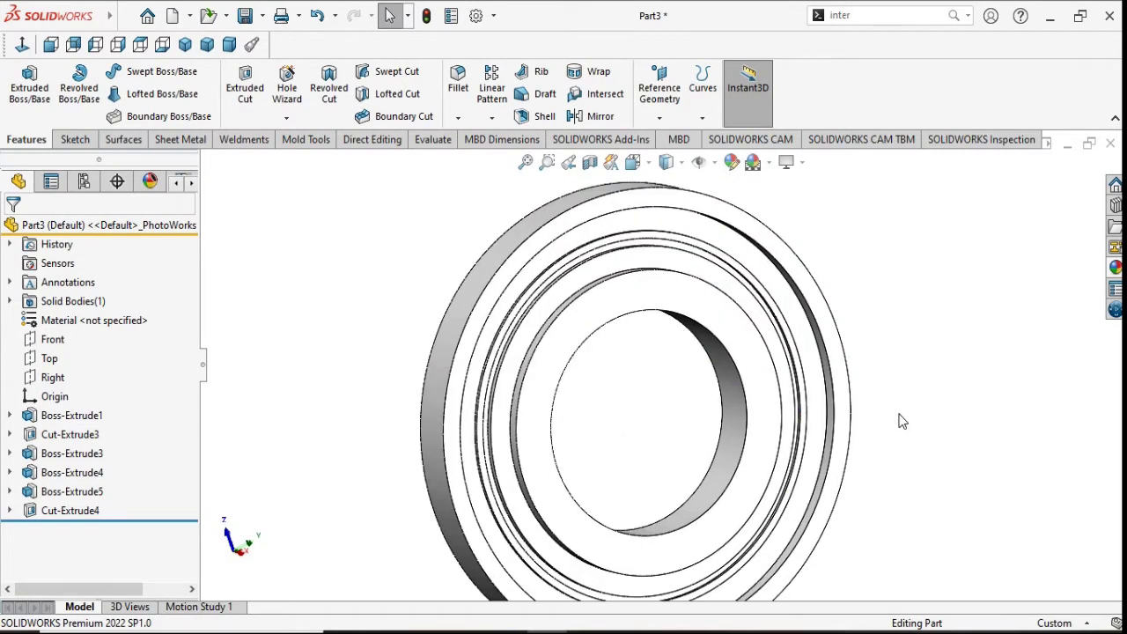
mouse_move(901, 421)
middle_down()
mouse_move(921, 408)
mouse_move(953, 412)
mouse_move(943, 416)
middle_up()
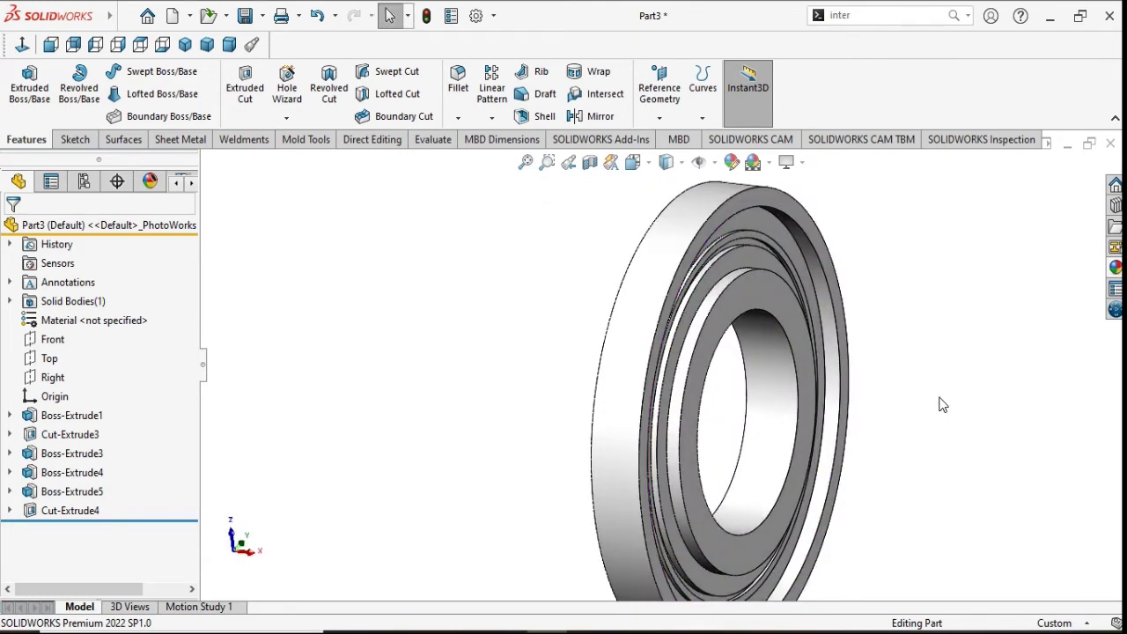
scroll(933, 403, up, 2)
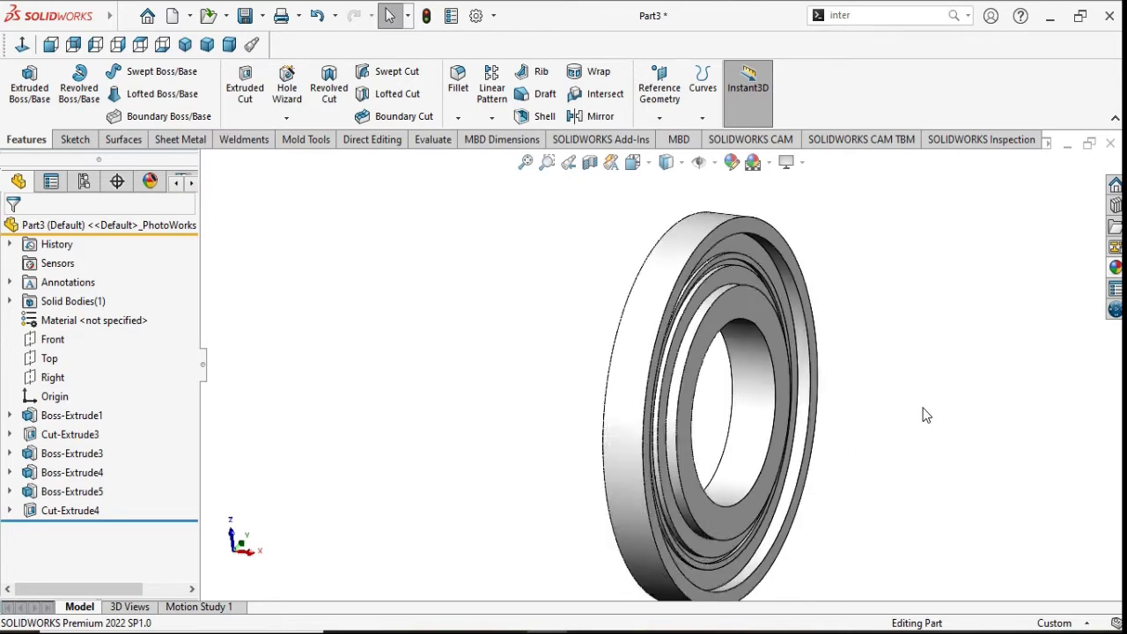
scroll(932, 402, up, 1)
scroll(855, 401, down, 3)
scroll(712, 401, down, 2)
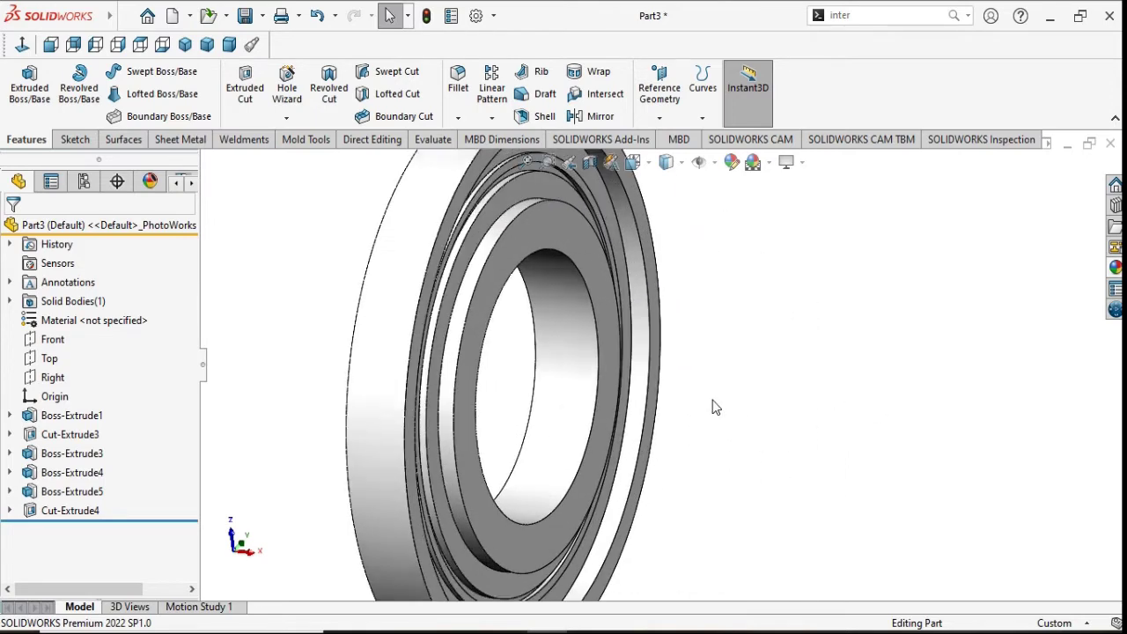
scroll(713, 400, up, 2)
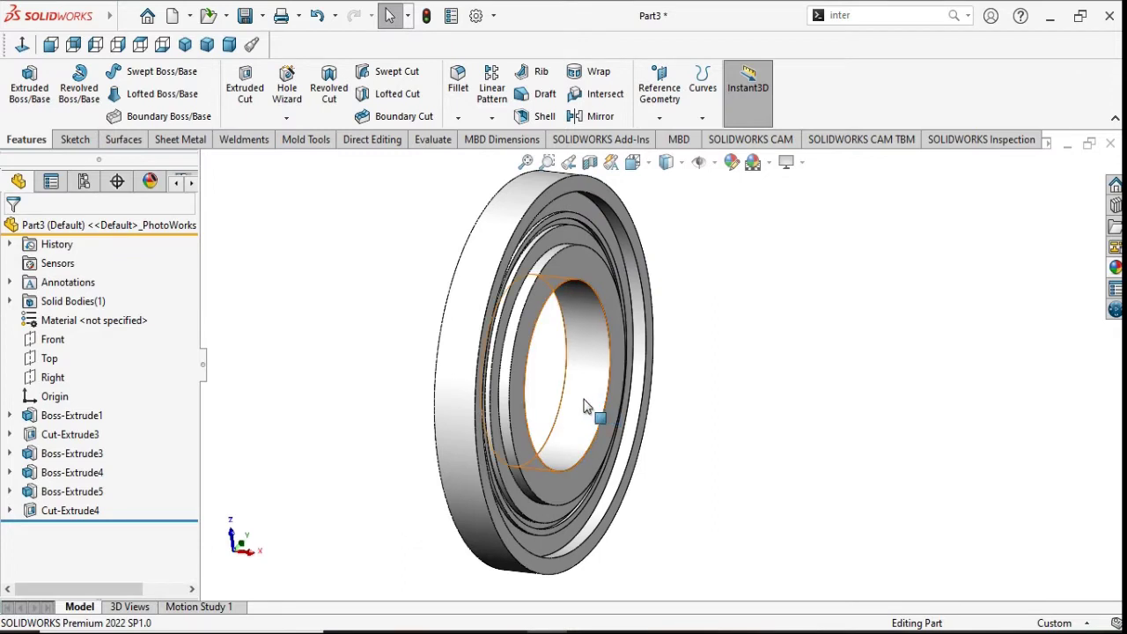
Step: Chamfer the Ø76 bore face edges at 1 mm × 45°
click(586, 403)
click(458, 117)
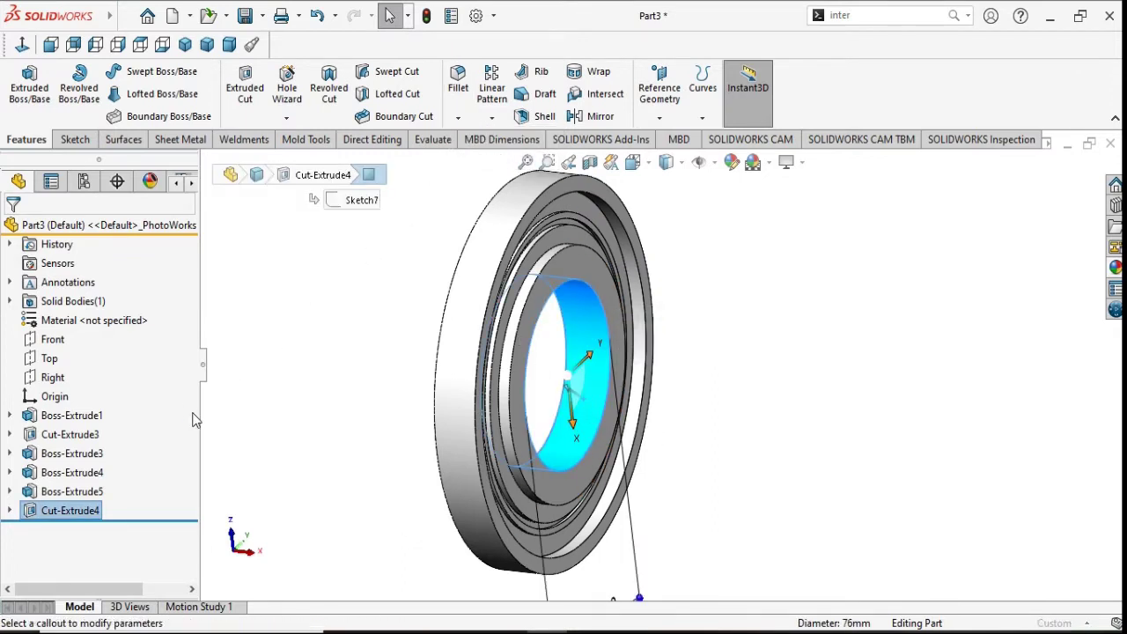
scroll(182, 417, down, 3)
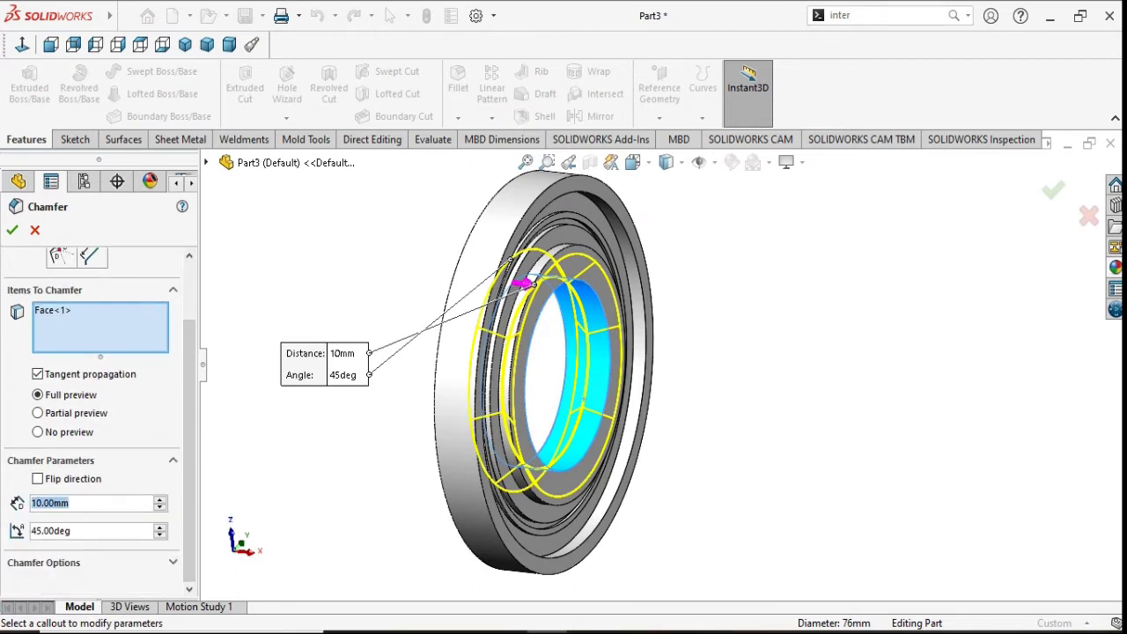
text(1)
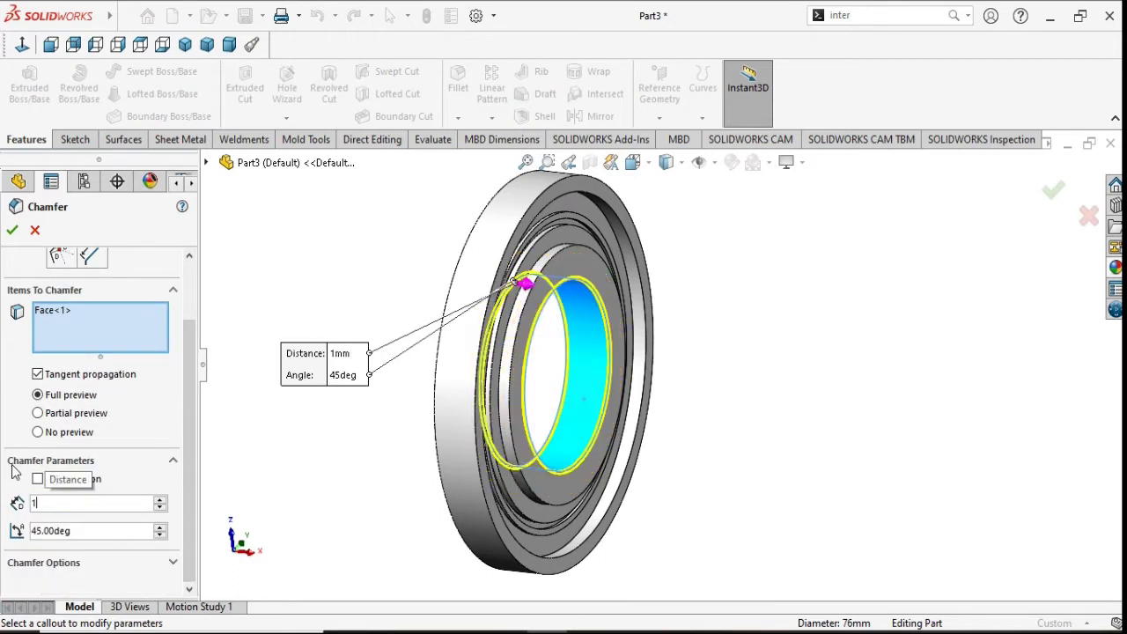
key(Return)
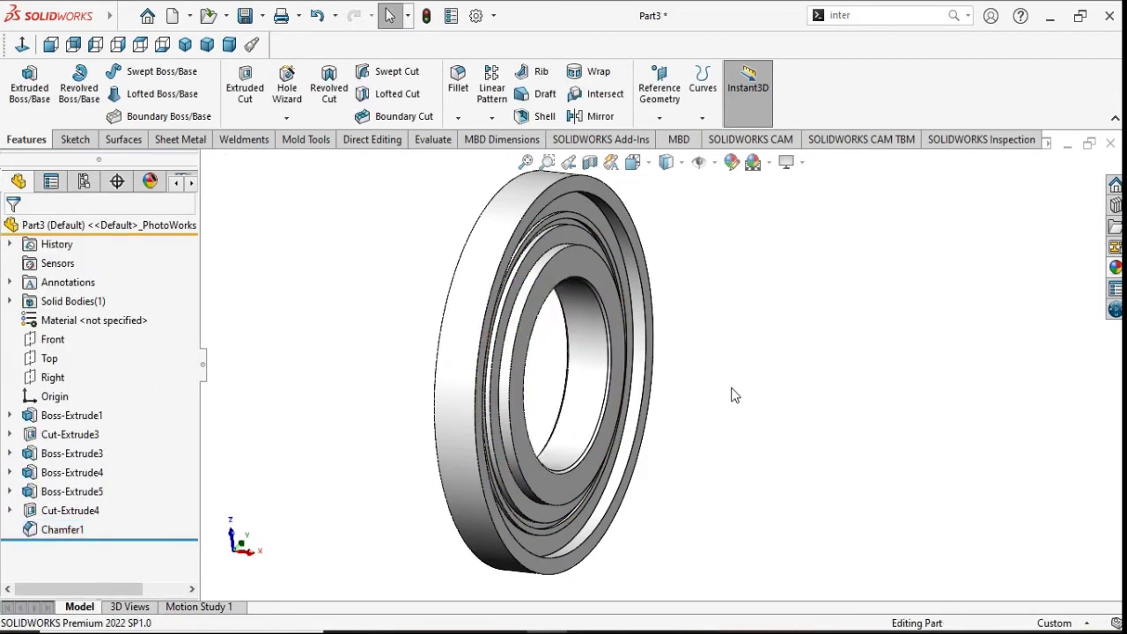
Step: Fillet the 145 mm recess edge with a 1 mm radius to create Fillet1
middle_drag(577, 194, 608, 214)
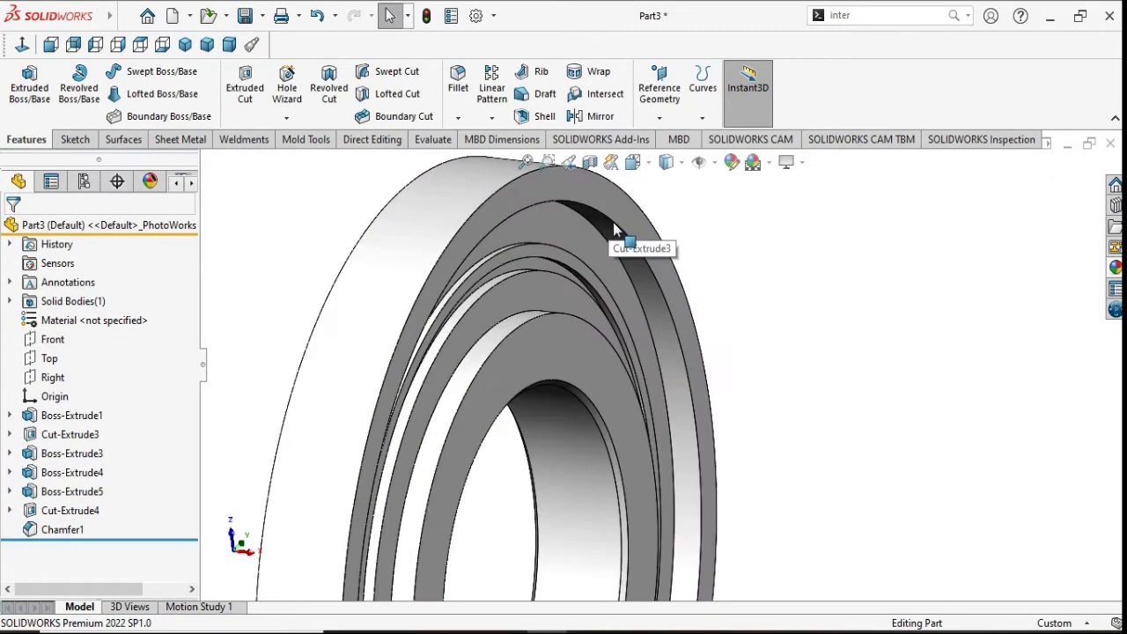
scroll(605, 259, down, 4)
click(602, 249)
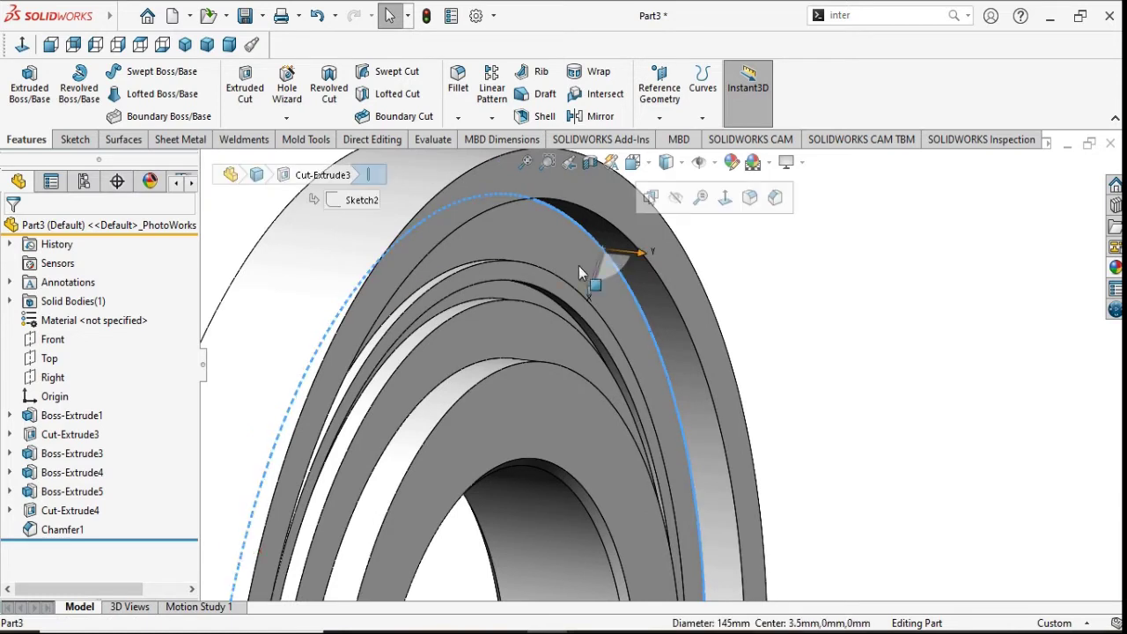
click(459, 90)
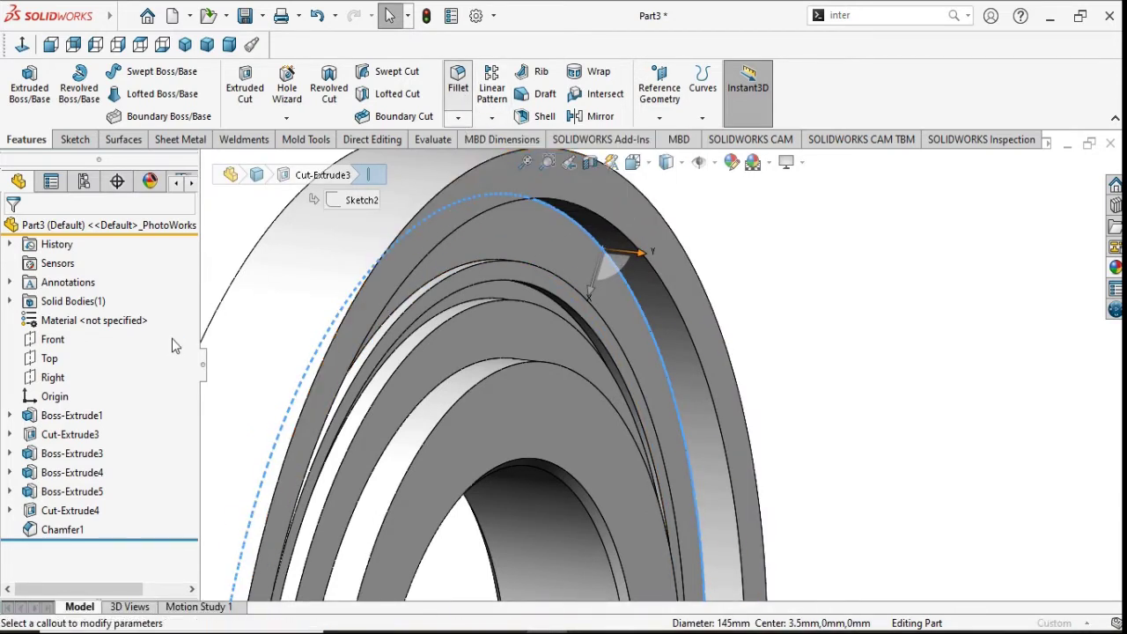
scroll(103, 490, down, 1)
scroll(104, 491, down, 3)
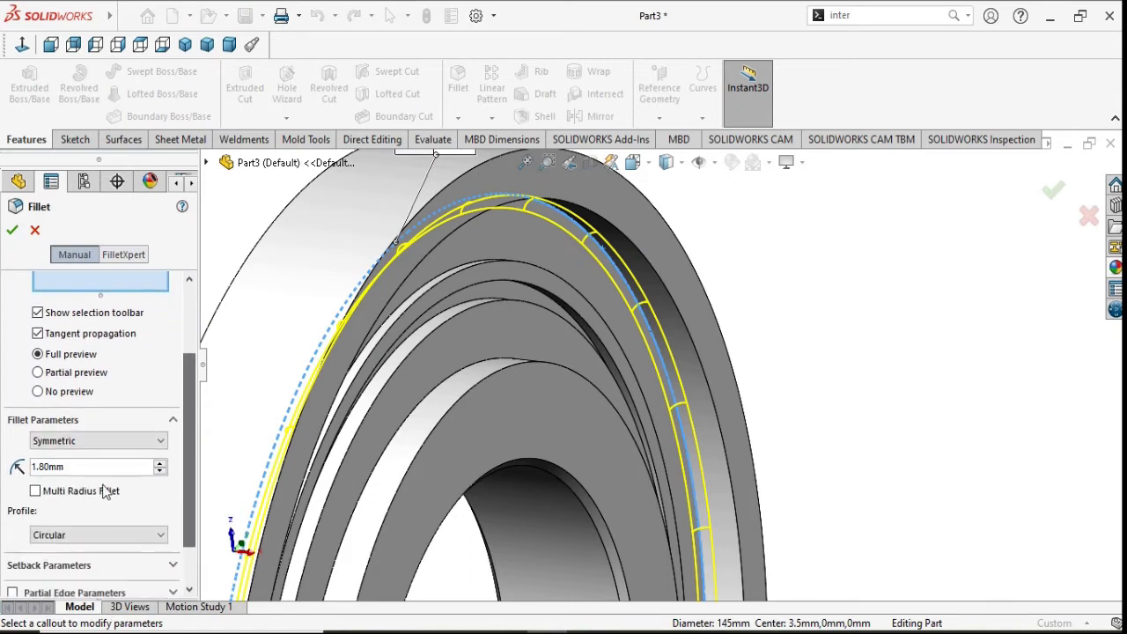
click(87, 464)
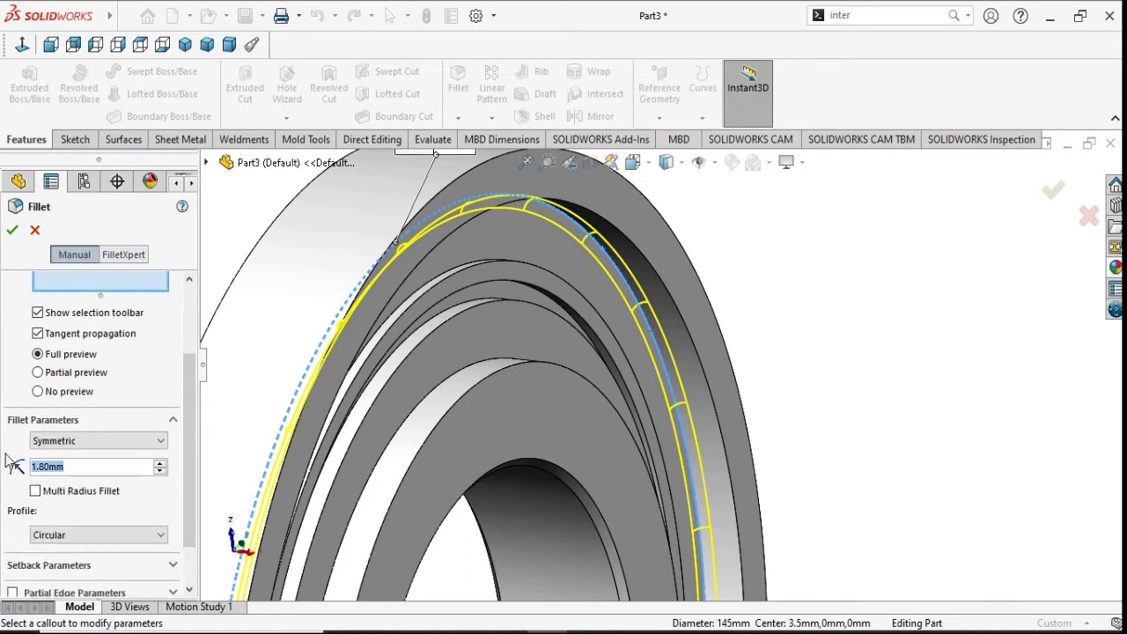
text(1)
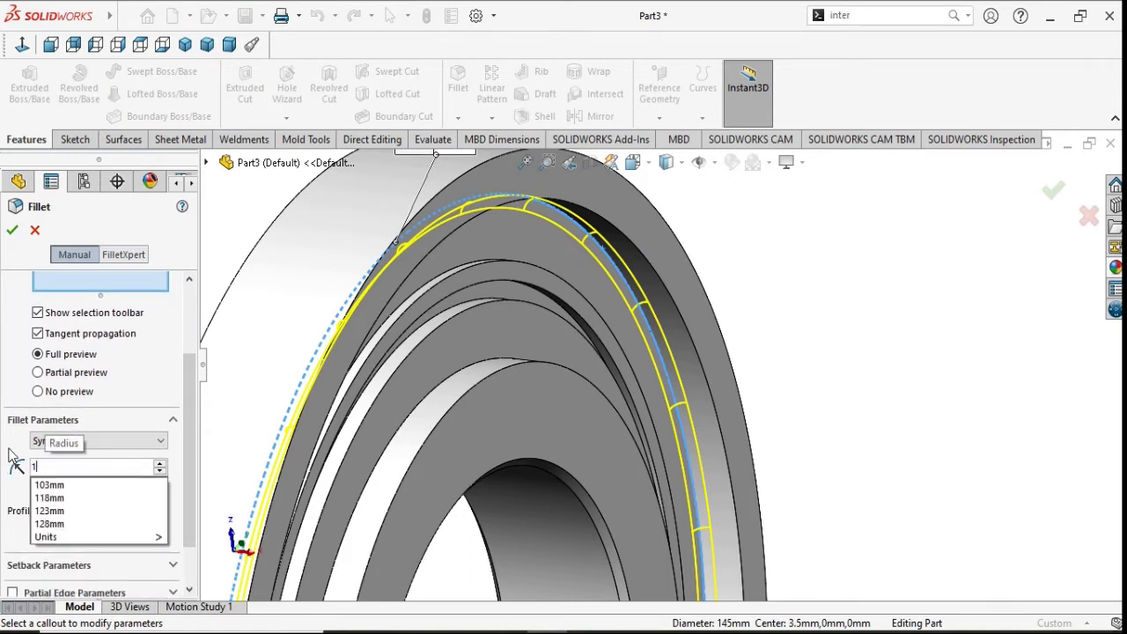
key(Return)
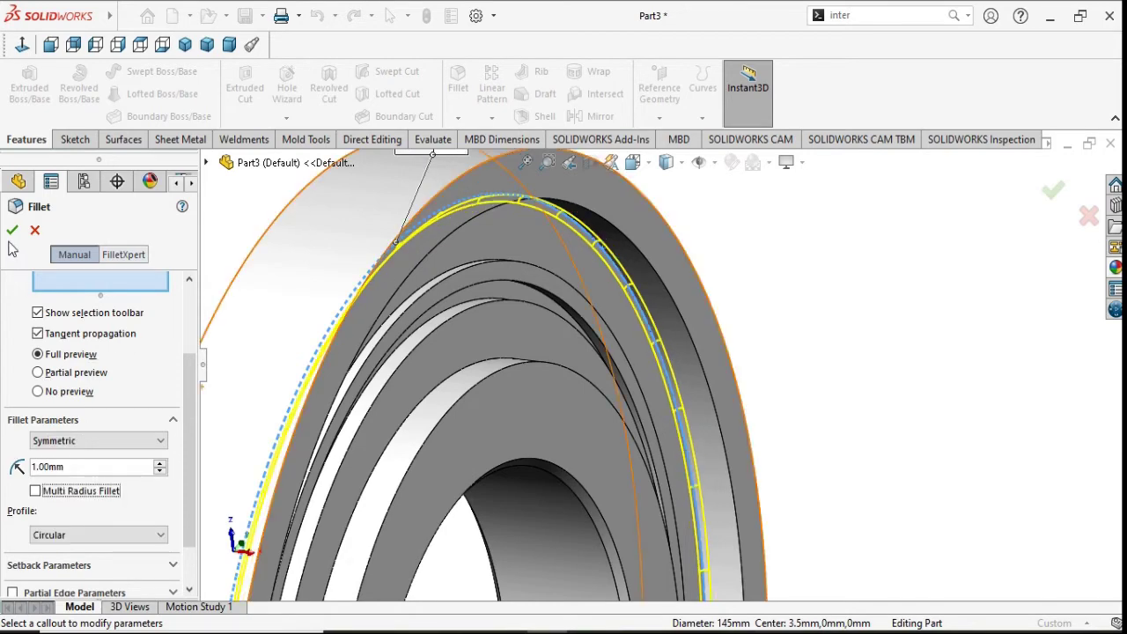
click(12, 230)
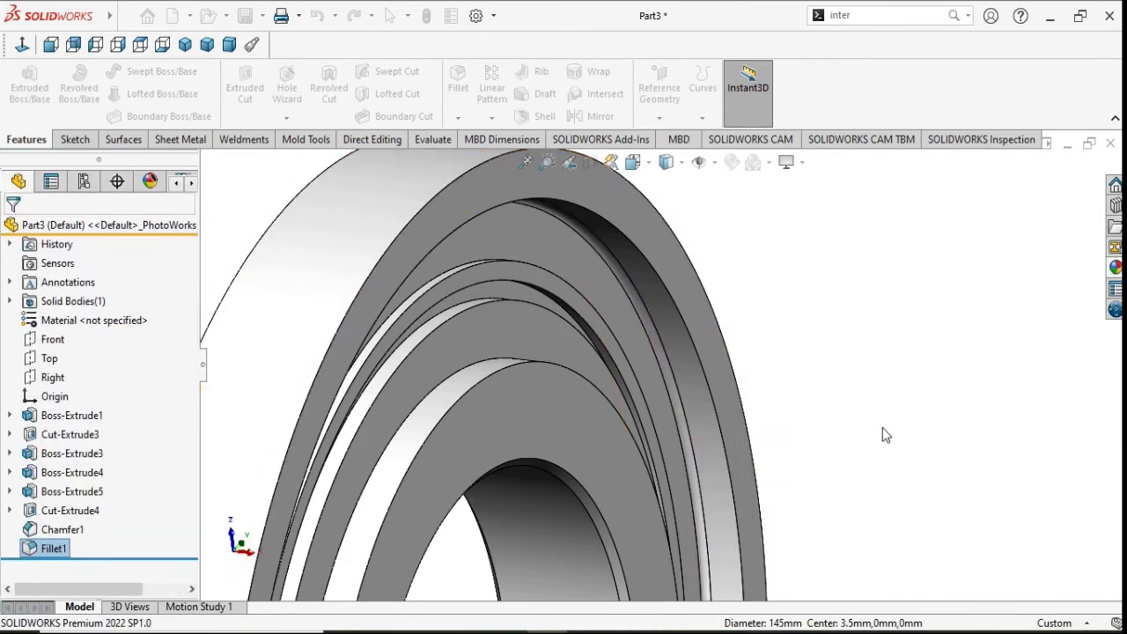
scroll(802, 463, up, 5)
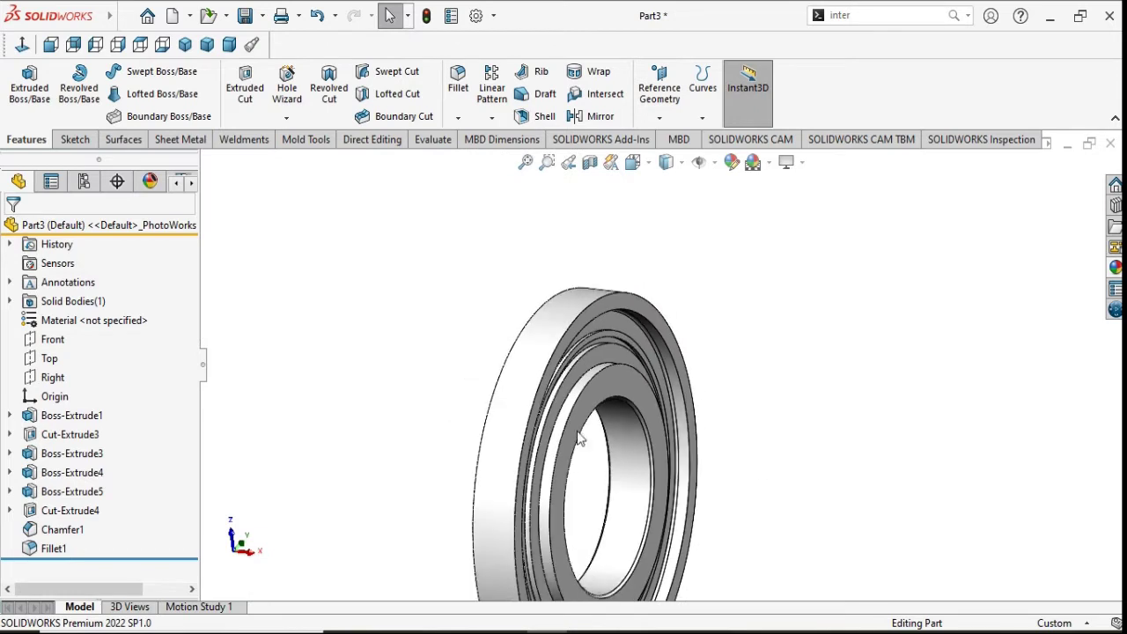
Step: Select both circular inner-step edges and chamfer them 0.5 mm × 45° as Chamfer2
scroll(580, 438, down, 3)
click(637, 304)
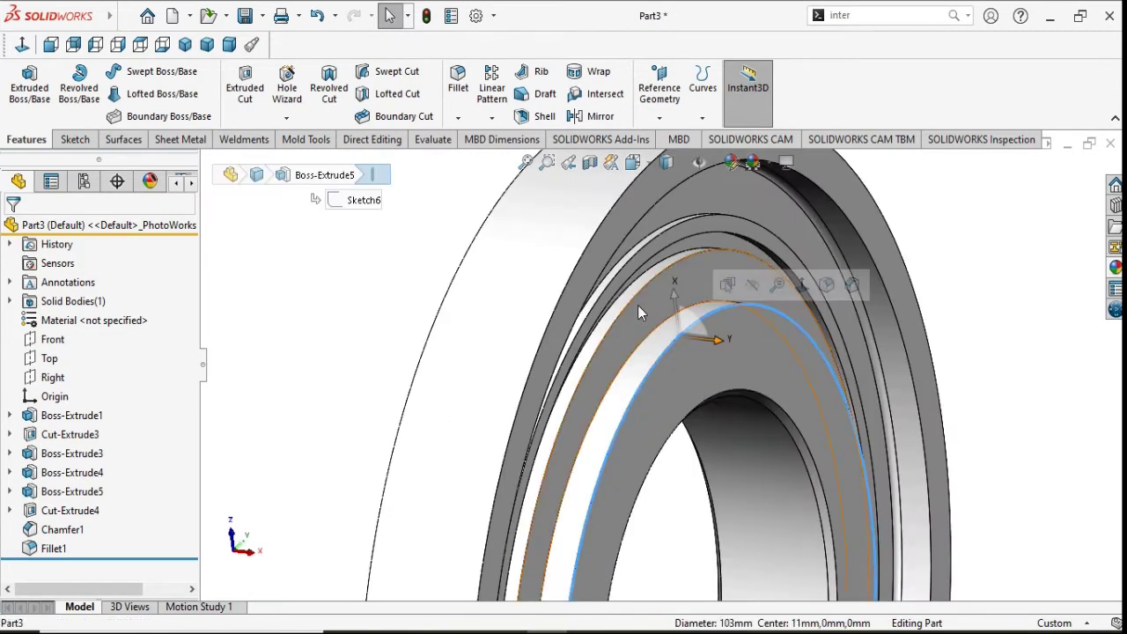
ctrl+click(659, 358)
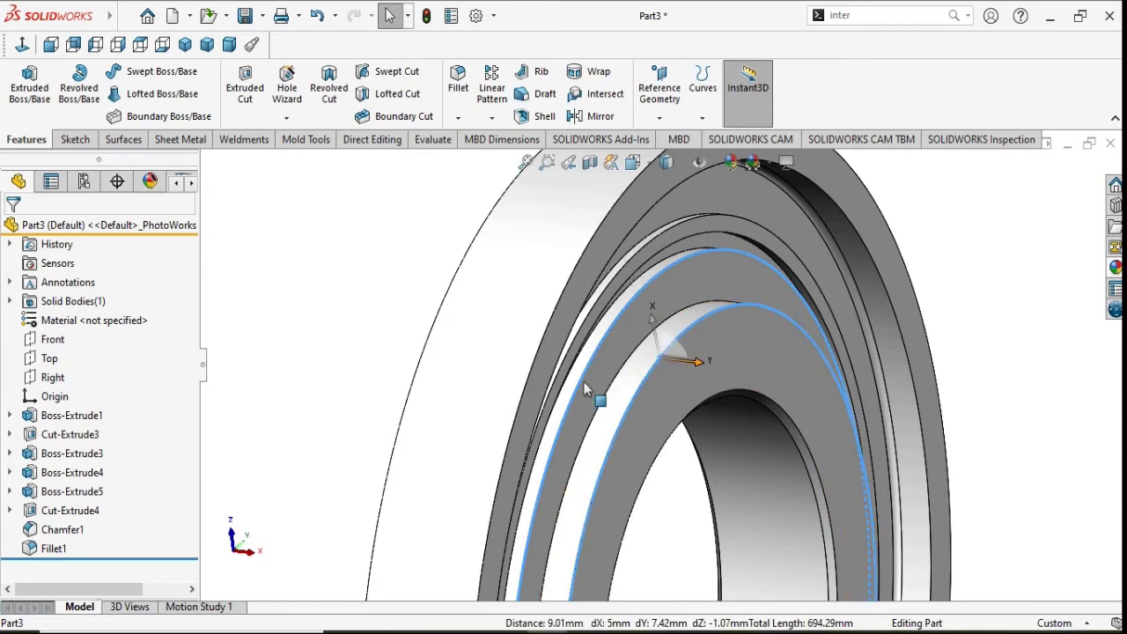
click(459, 119)
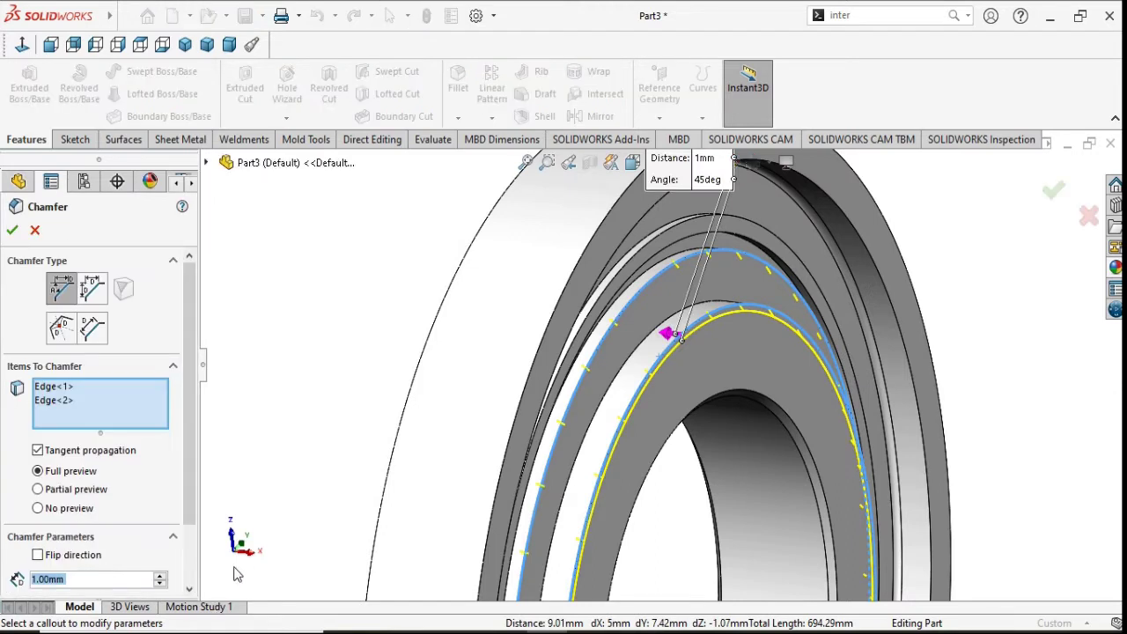
text(0.5)
key(Return)
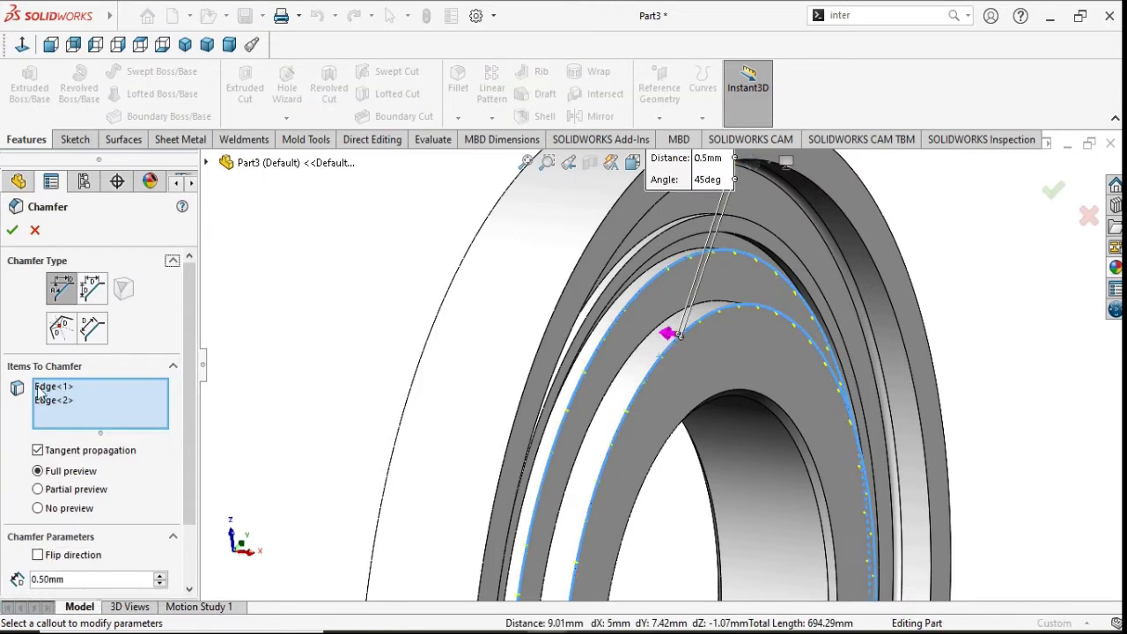
click(12, 230)
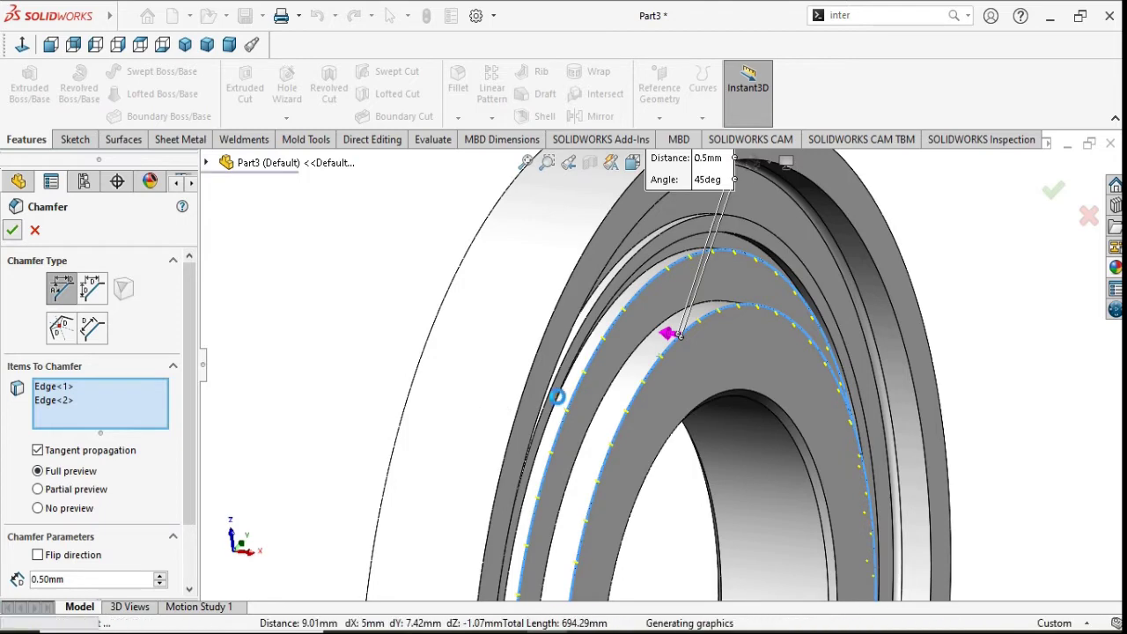
scroll(566, 407, up, 3)
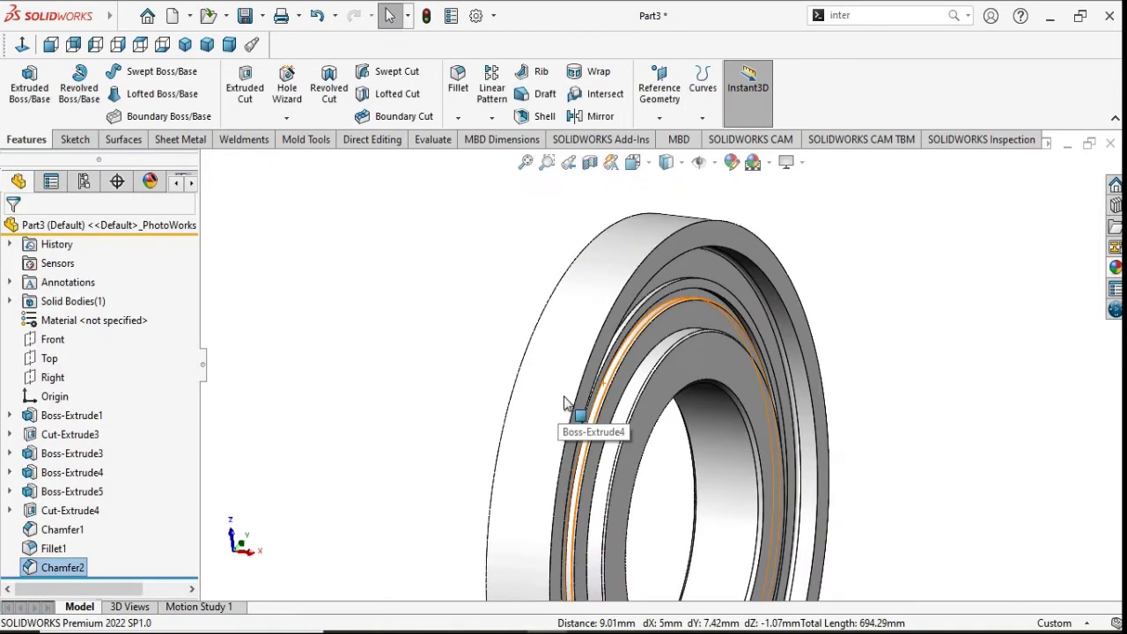
scroll(574, 410, up, 2)
Step: Select the outer cylindrical face and apply a 1 mm × 45° chamfer to its edges
click(842, 425)
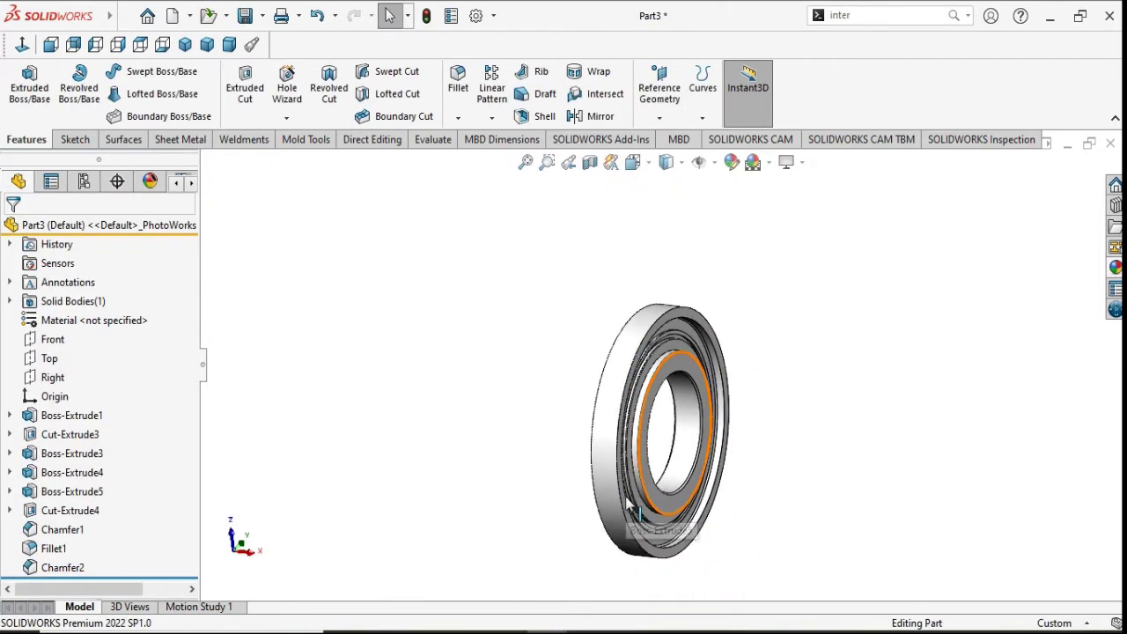
scroll(638, 491, down, 5)
click(566, 426)
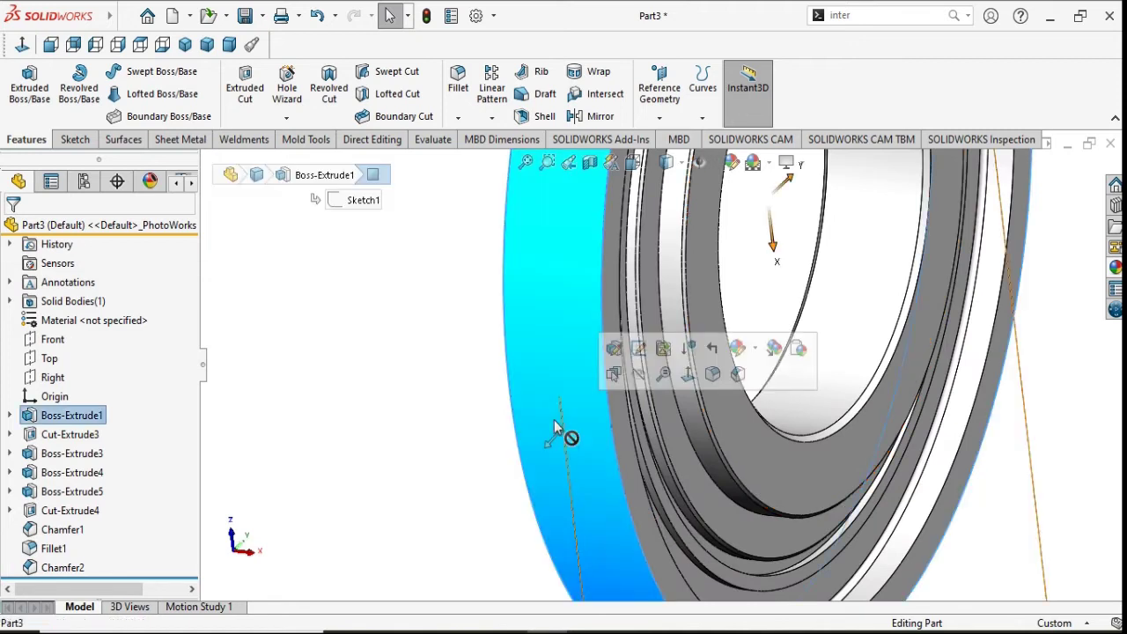
click(458, 117)
click(468, 160)
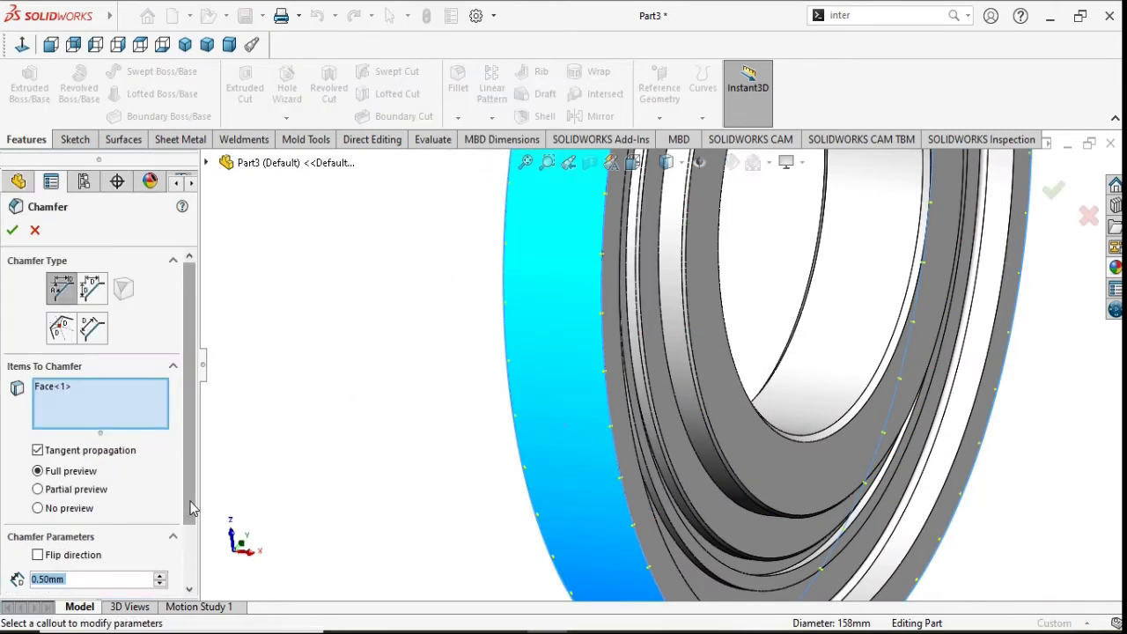
scroll(192, 509, down, 1)
click(76, 535)
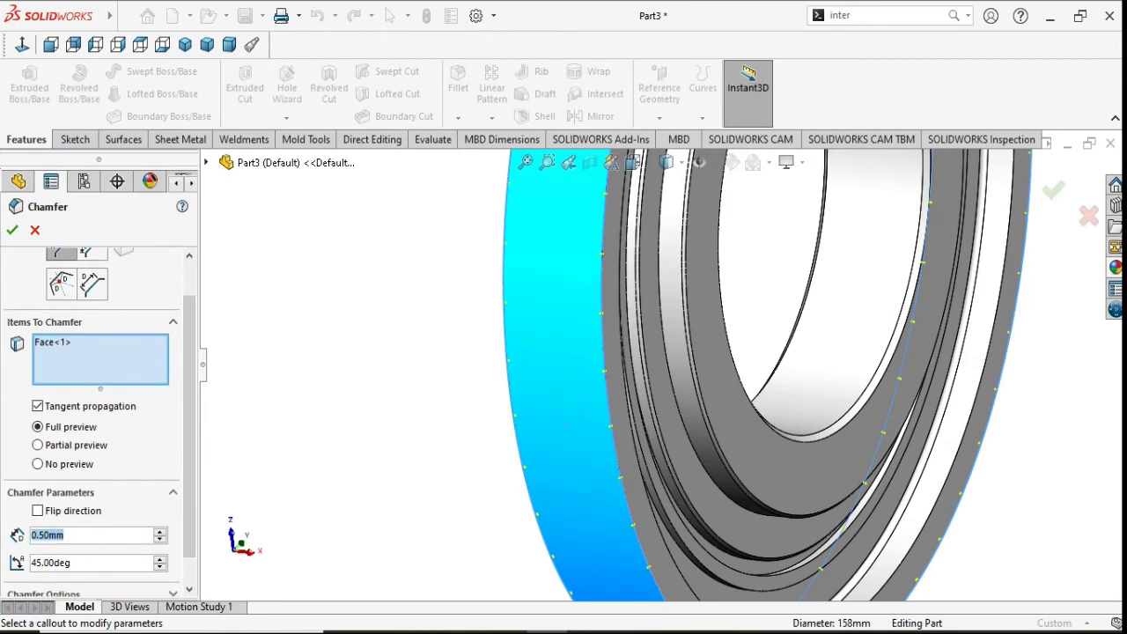
text(1)
key(Tab)
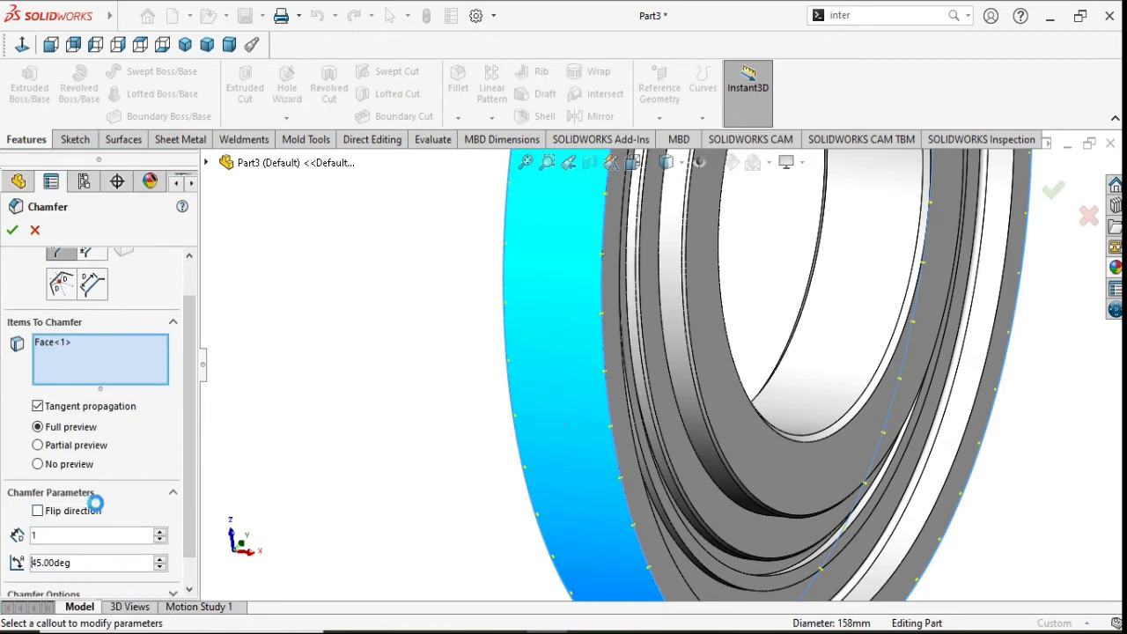
click(12, 230)
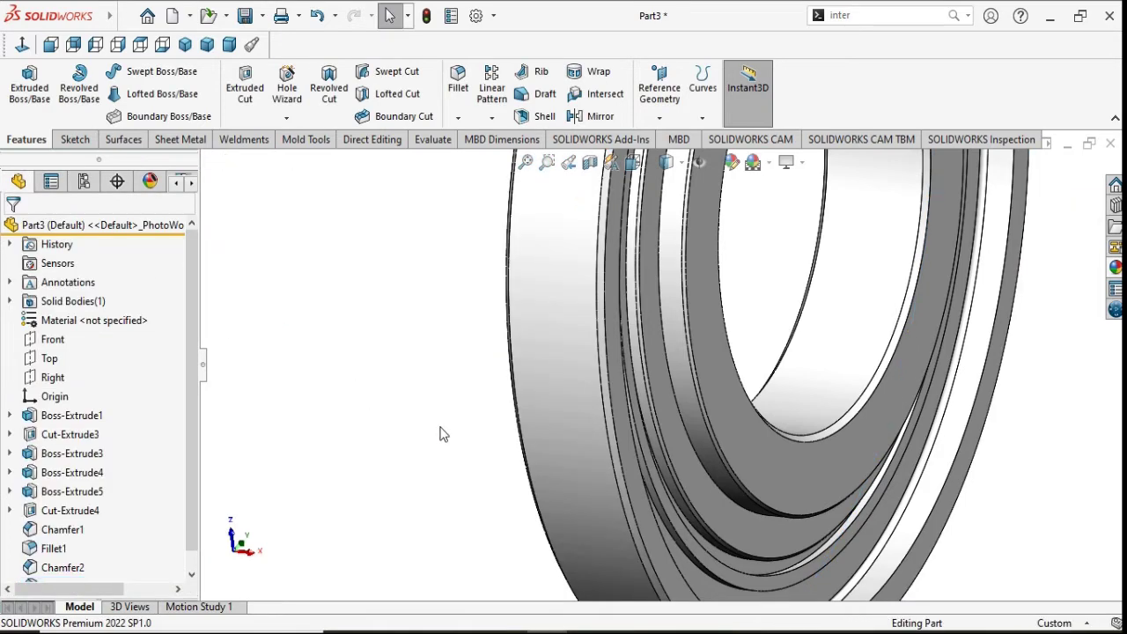
Step: Open a new sketch on the ring's front face
scroll(493, 443, up, 3)
scroll(516, 449, up, 2)
scroll(516, 449, up, 2)
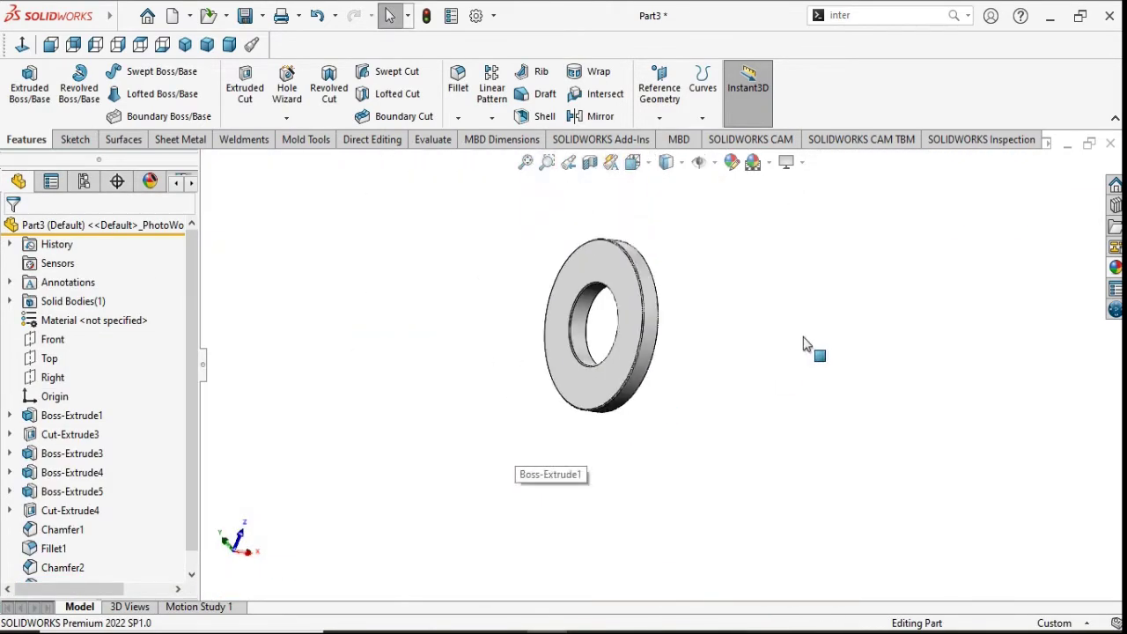
scroll(804, 343, down, 2)
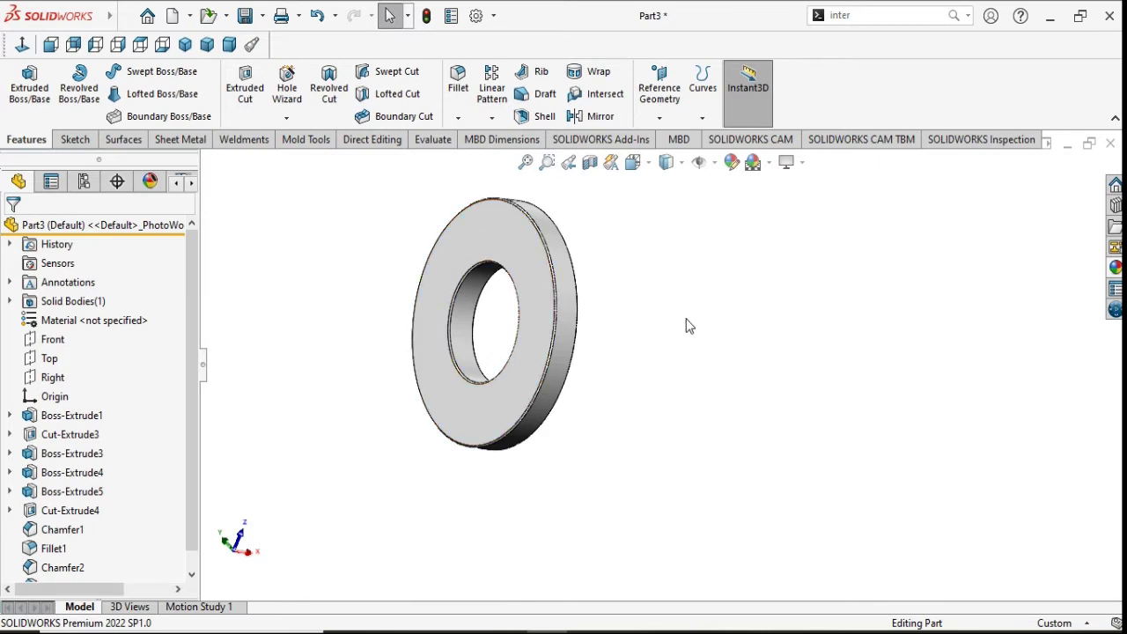
click(524, 252)
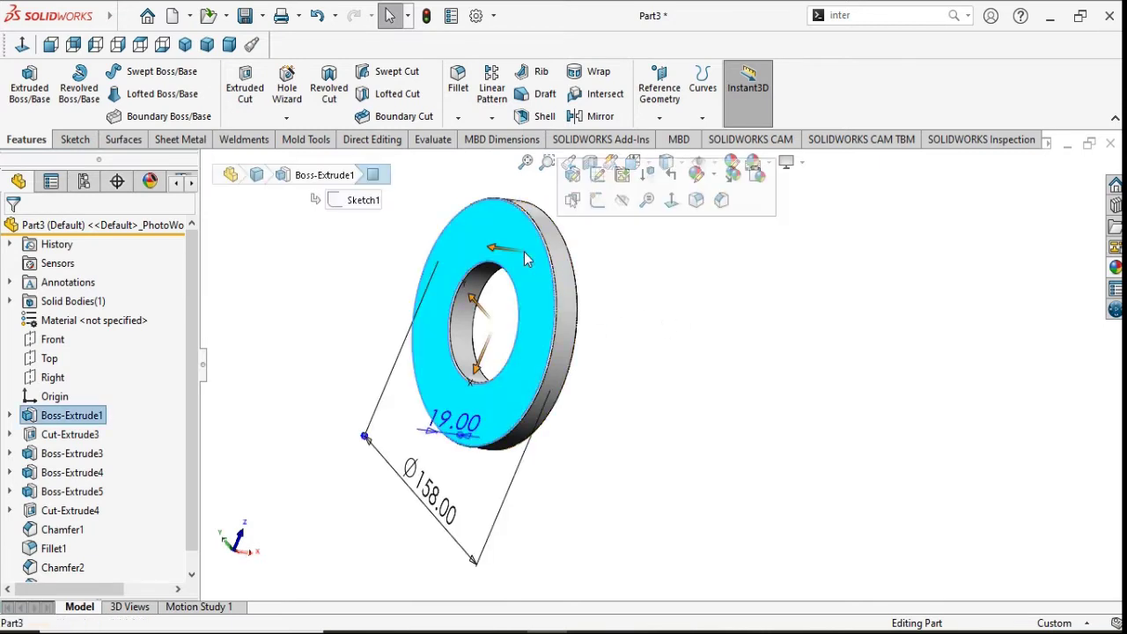
click(602, 207)
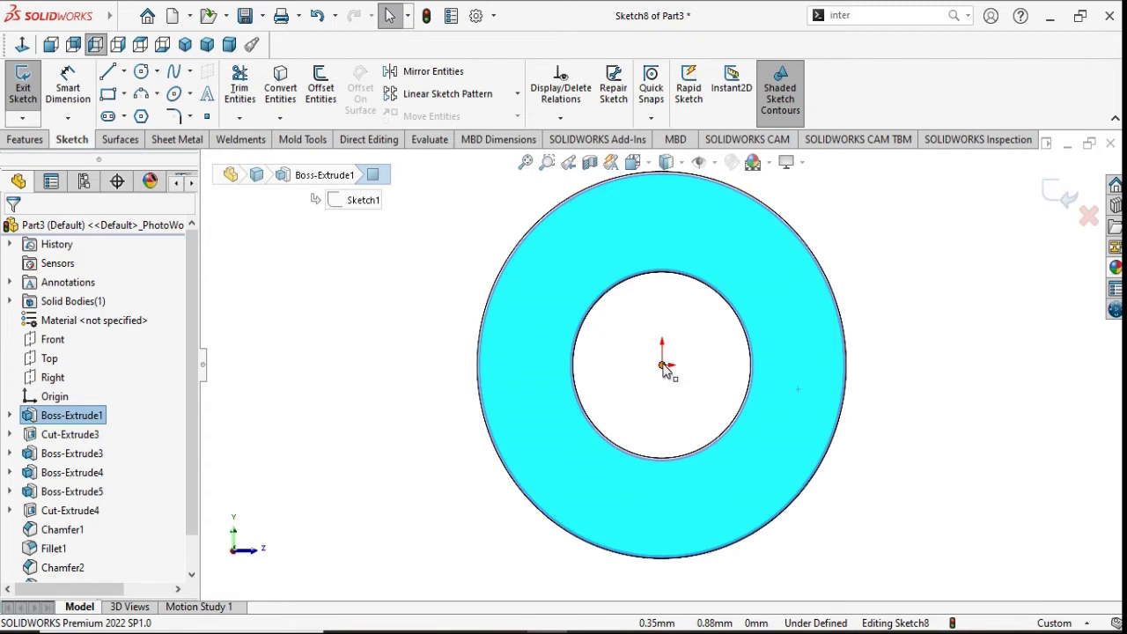
Step: Draw a circle centred on the origin near the outer edge
click(663, 365)
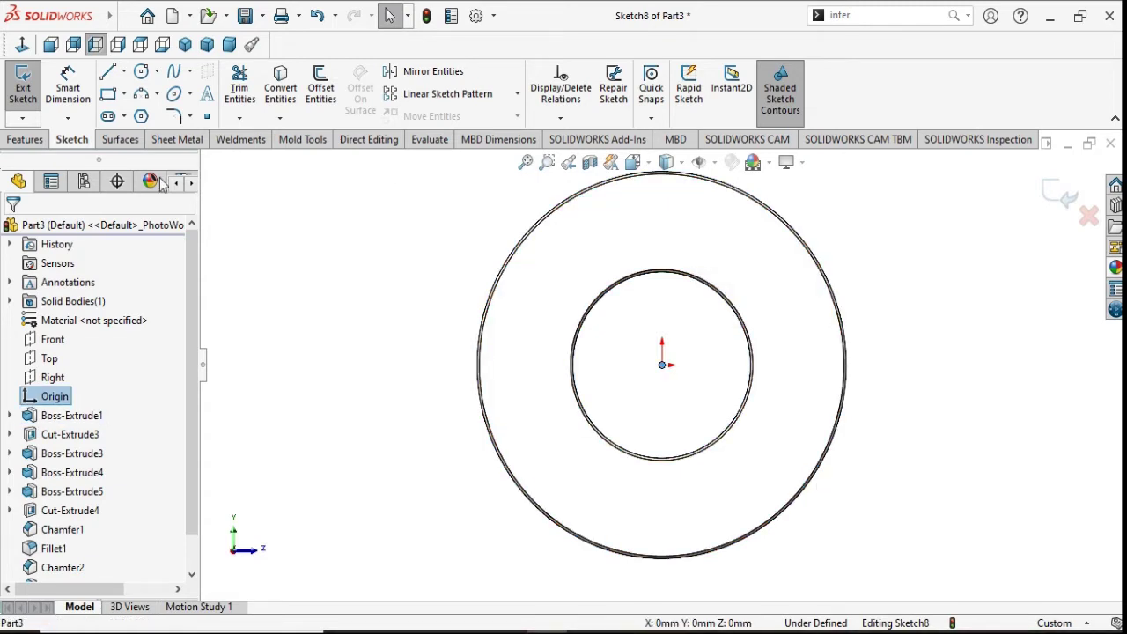
click(140, 72)
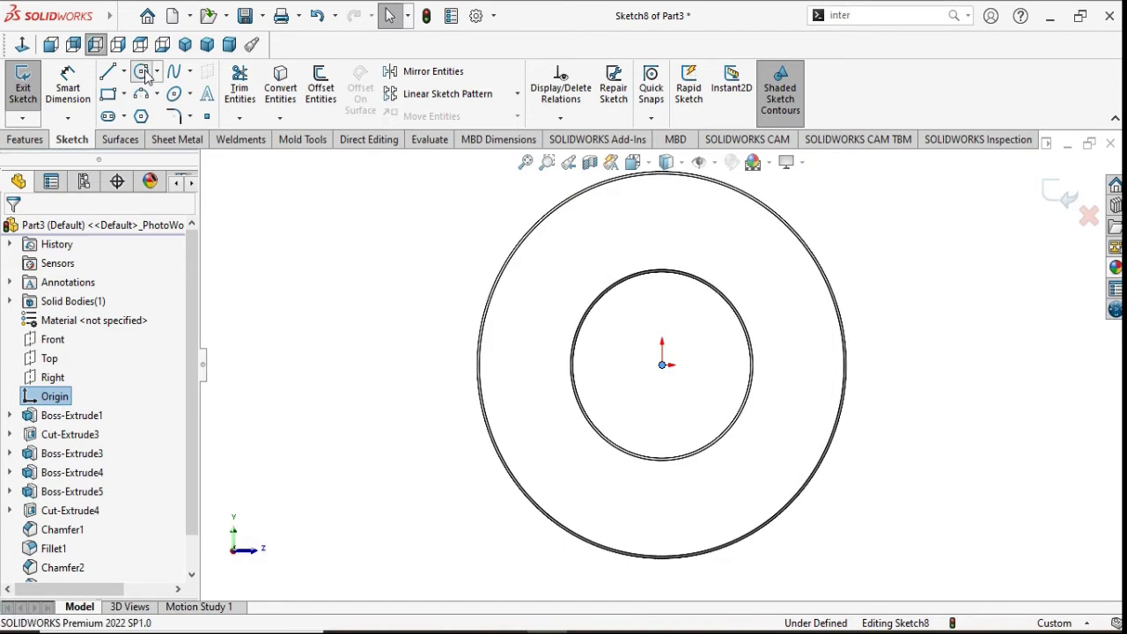
click(663, 364)
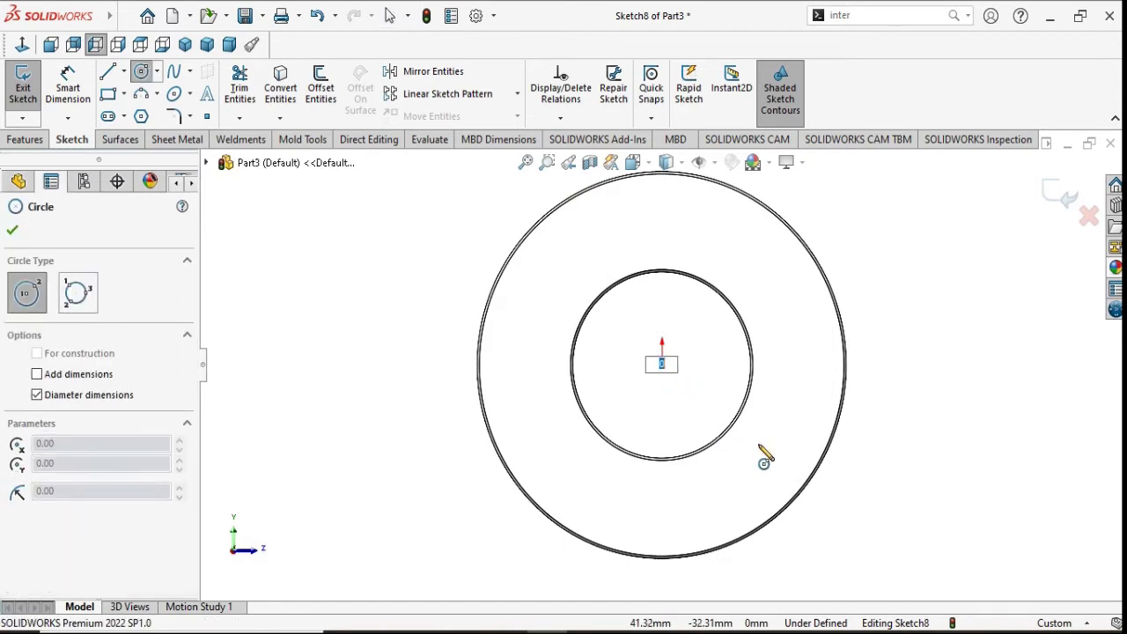
key(Escape)
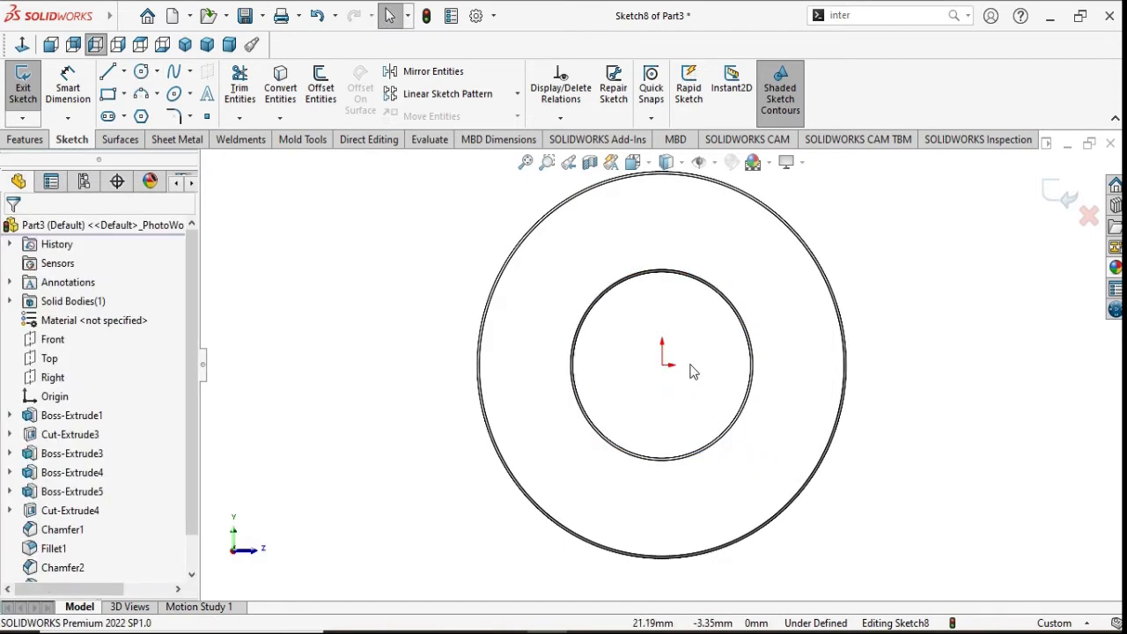
click(141, 74)
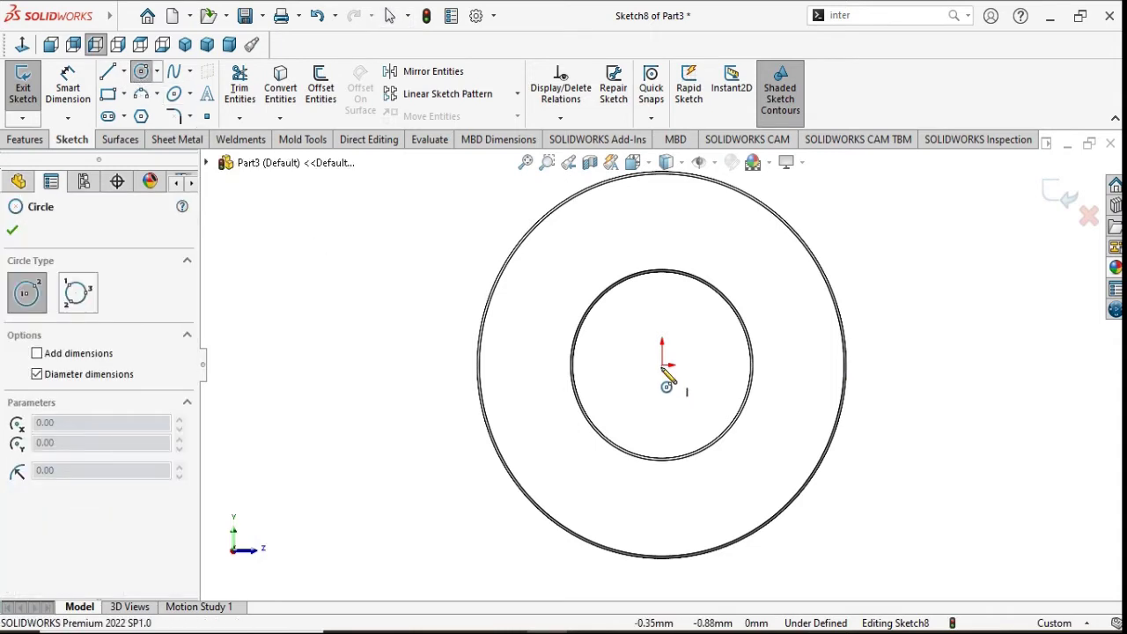
click(663, 365)
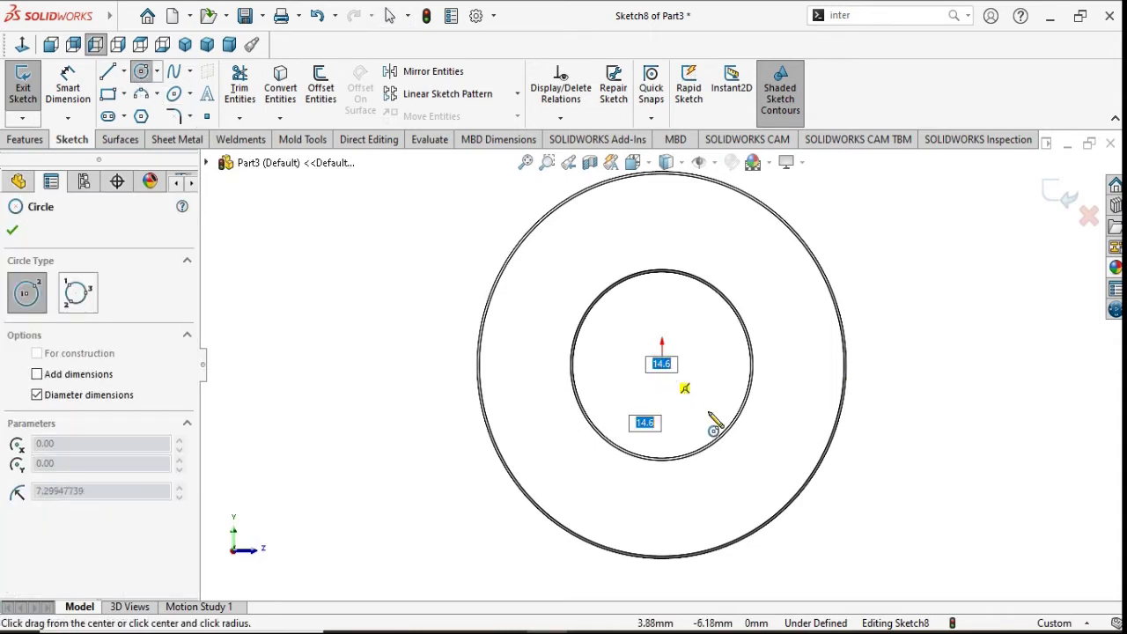
click(797, 493)
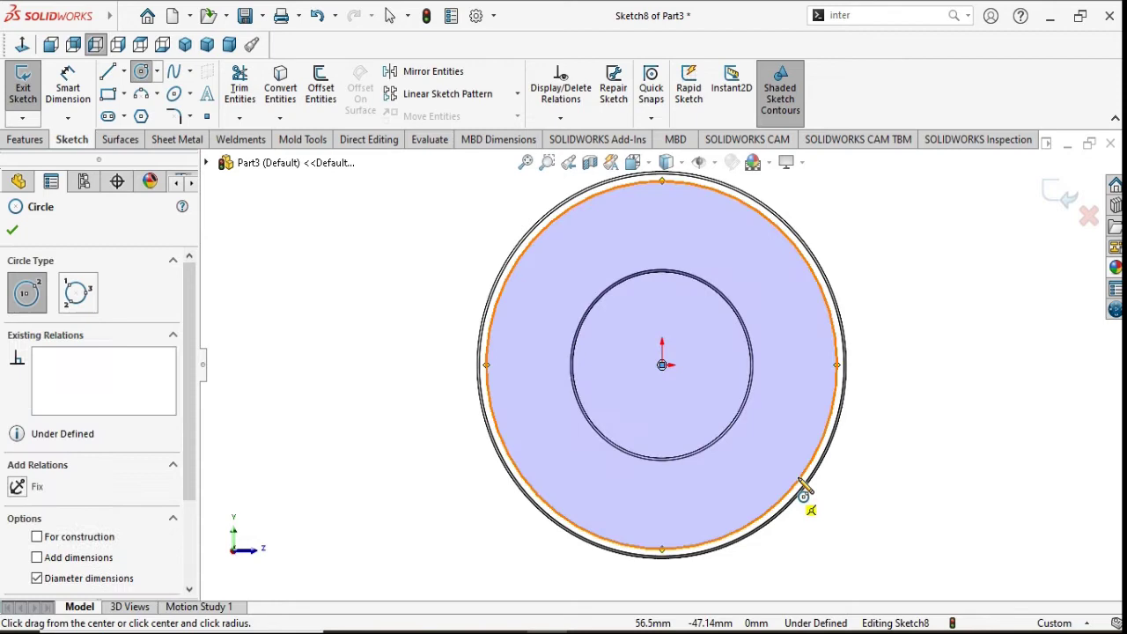
right_click(873, 491)
click(883, 494)
Step: Dimension the circle's diameter to 145 mm, fully defining Sketch8
click(68, 88)
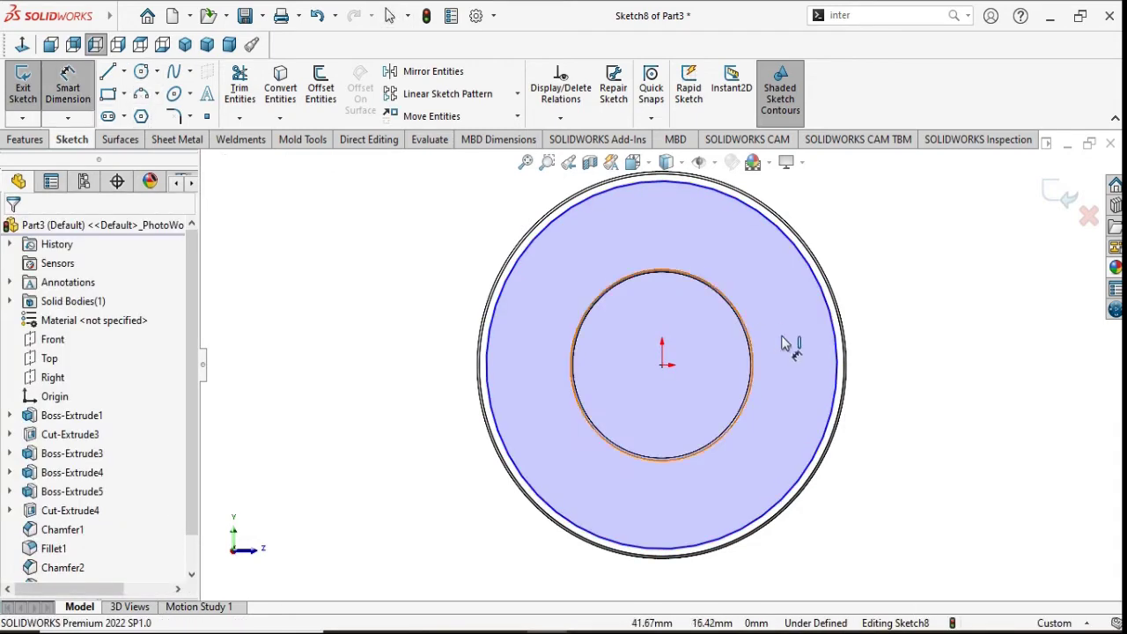
click(841, 361)
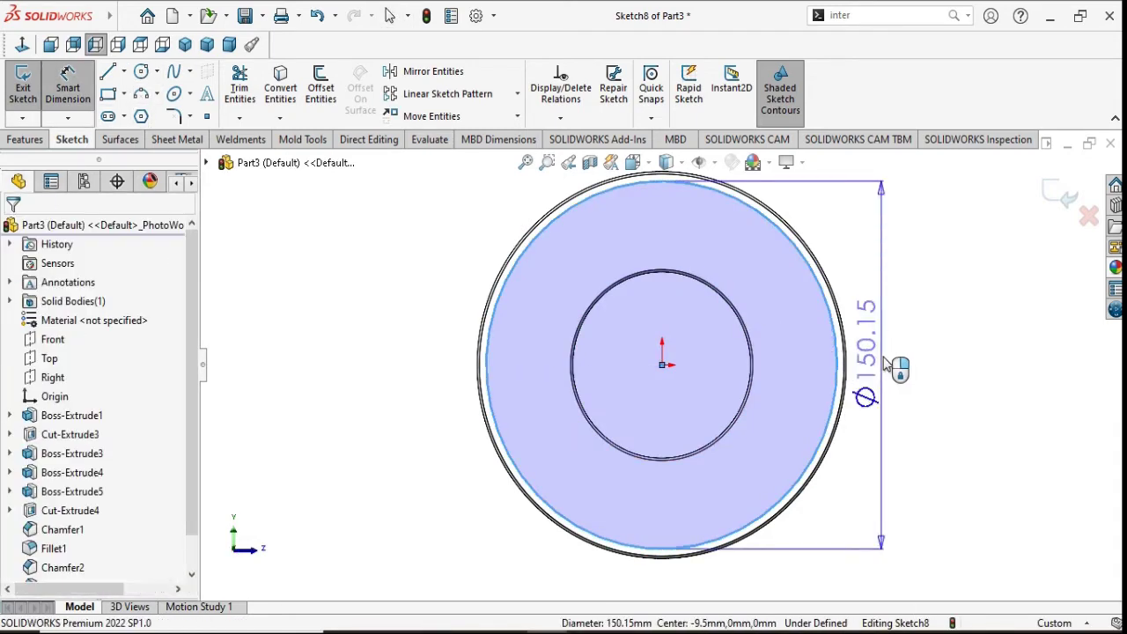
click(885, 358)
click(885, 357)
text(145)
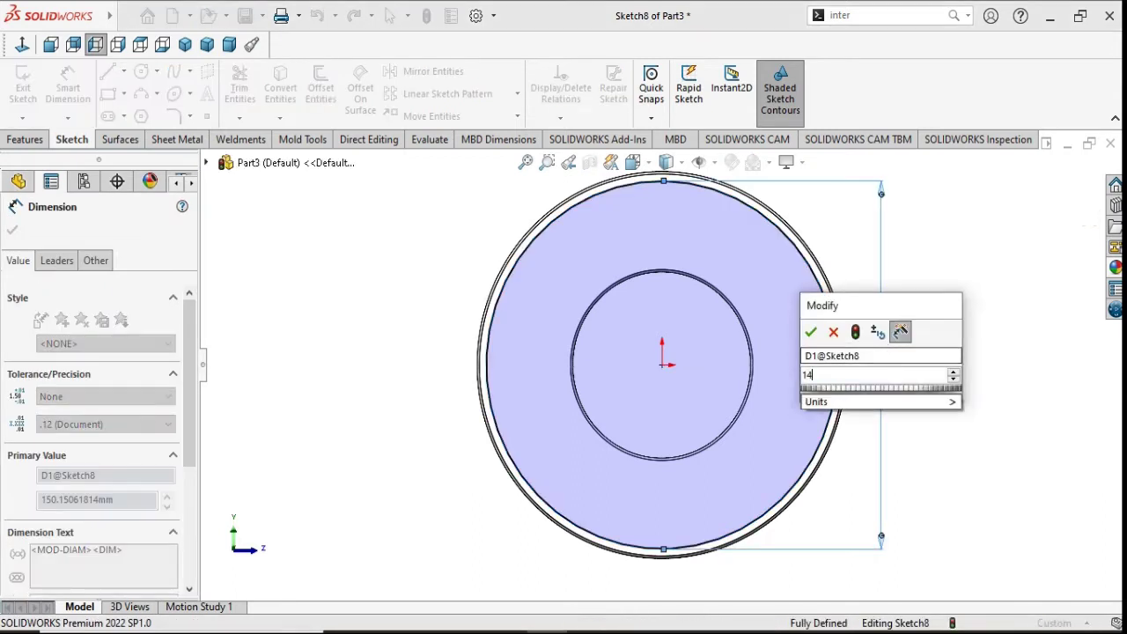
click(817, 331)
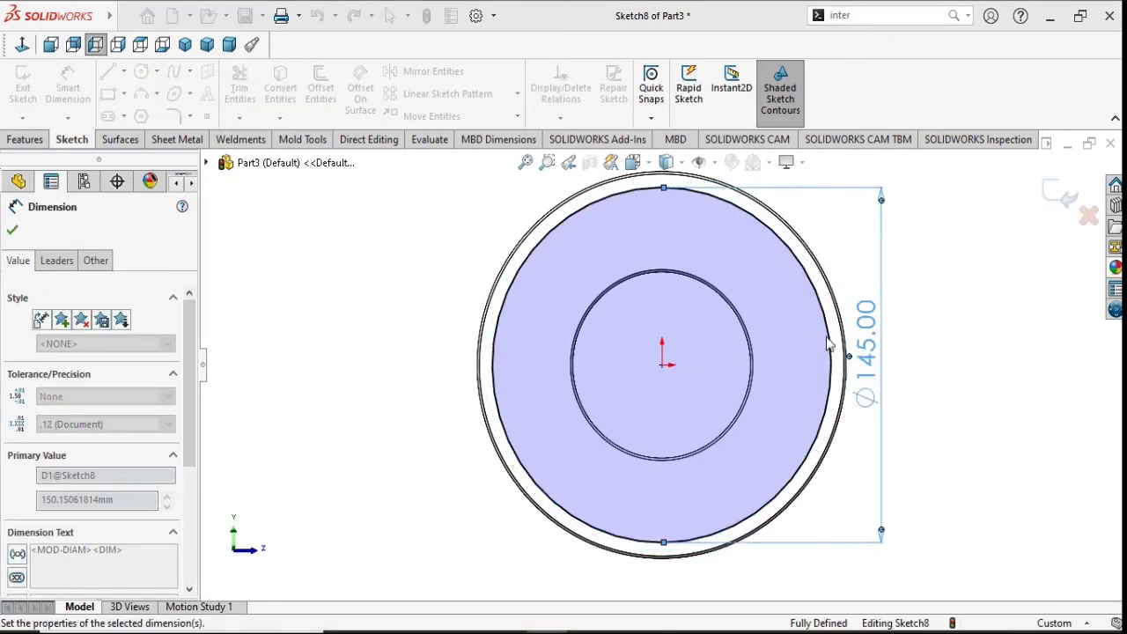
click(14, 231)
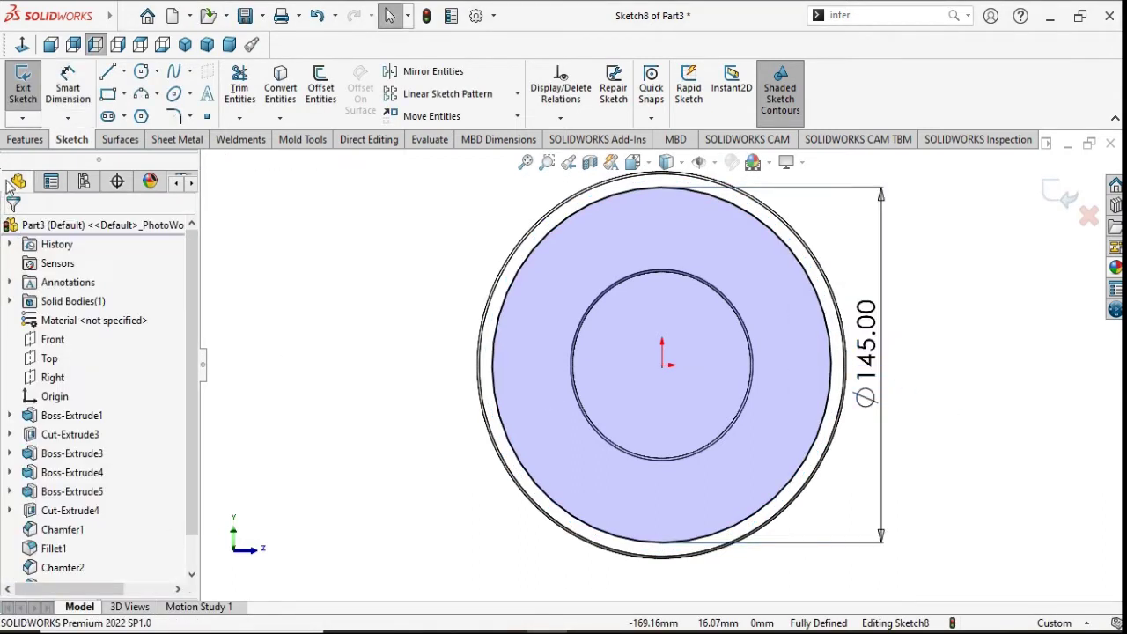
Step: Extrude-cut the Ø145 circle Blind 6 mm deep, then orbit to check the recess
click(25, 141)
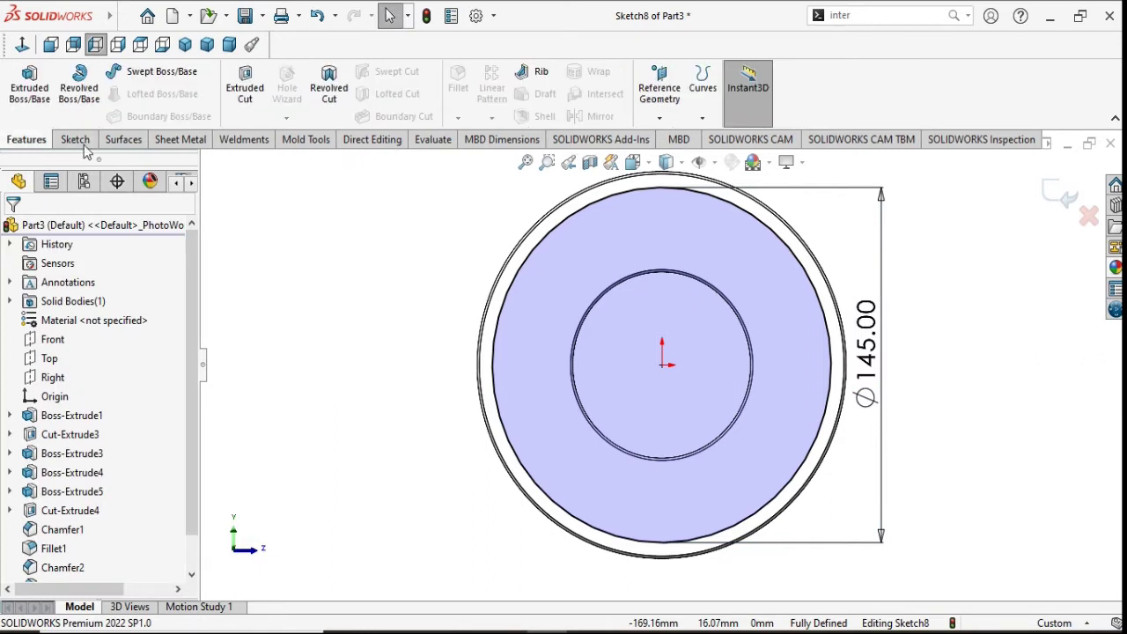
click(247, 89)
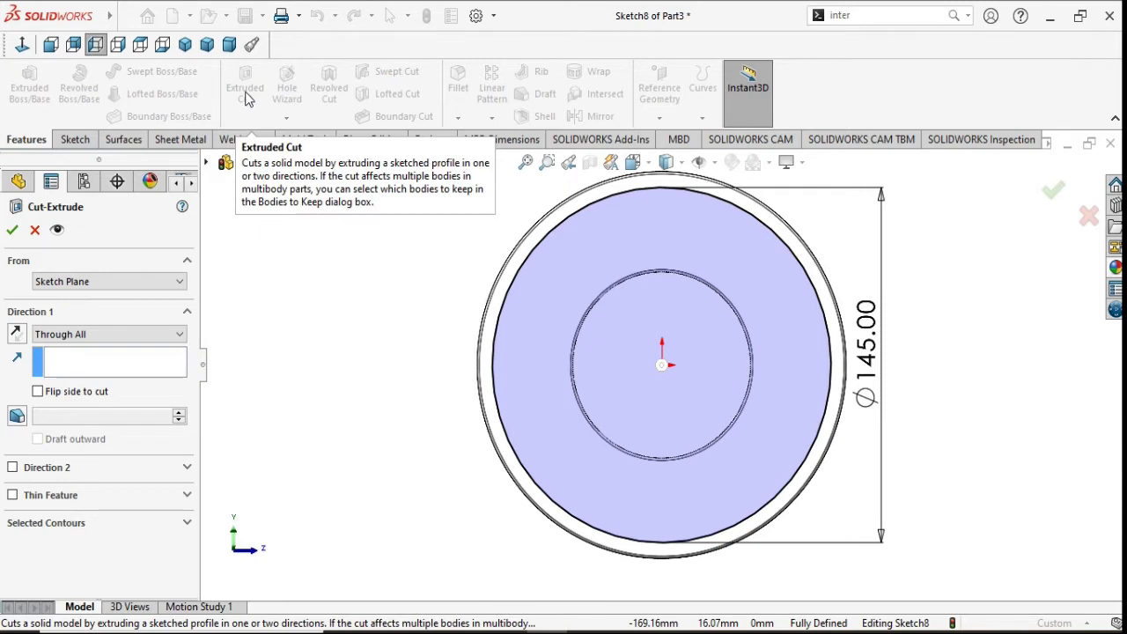
click(80, 334)
click(76, 351)
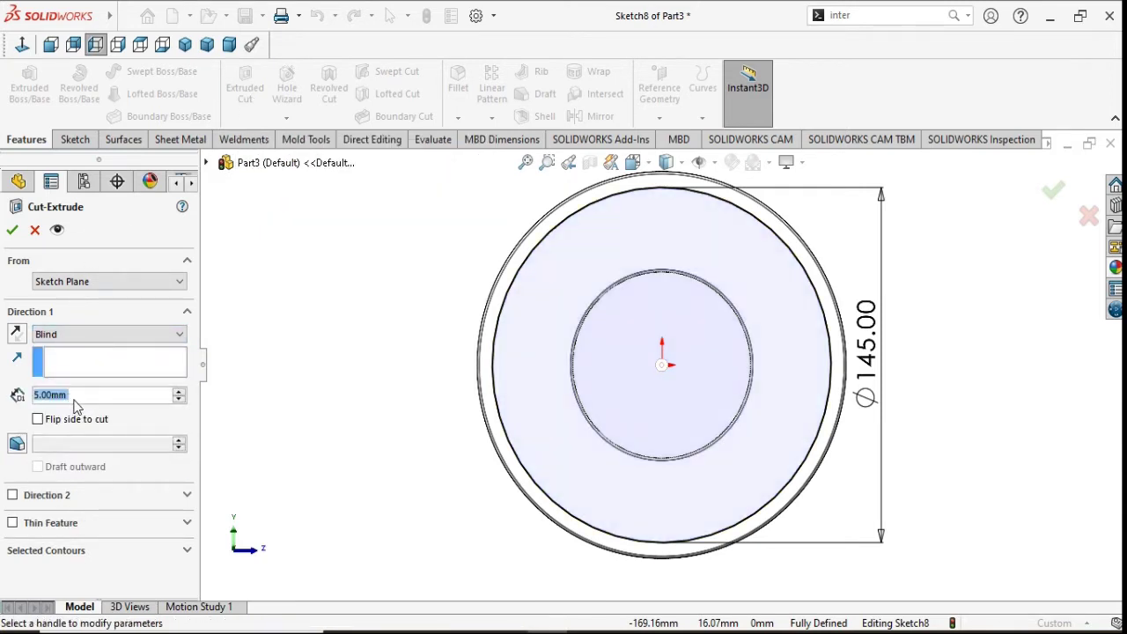
text(6)
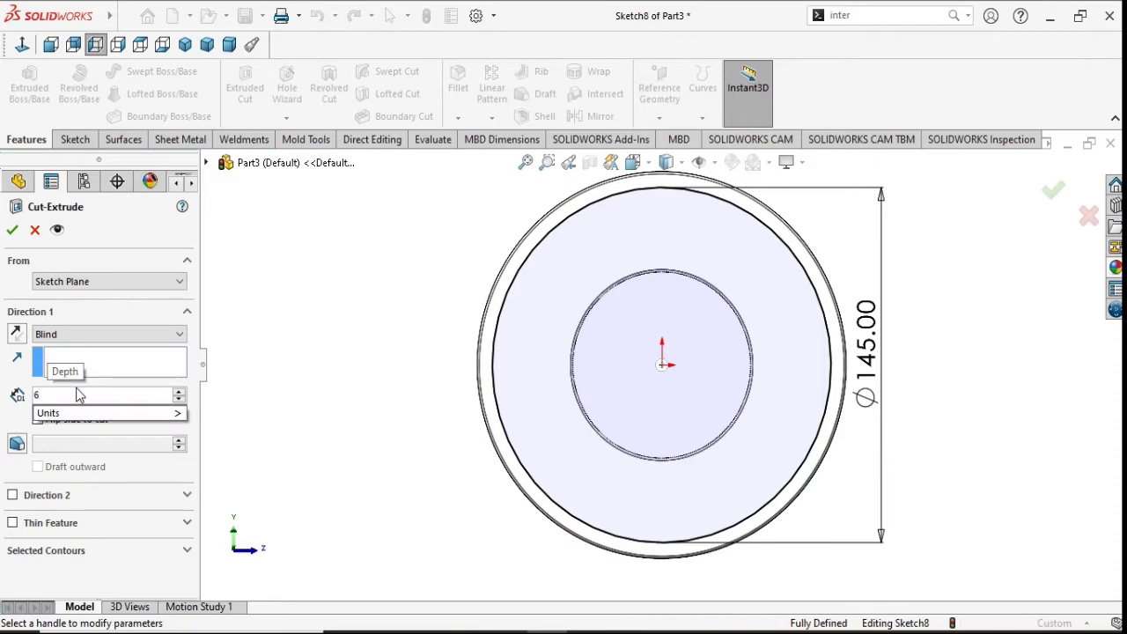
key(Return)
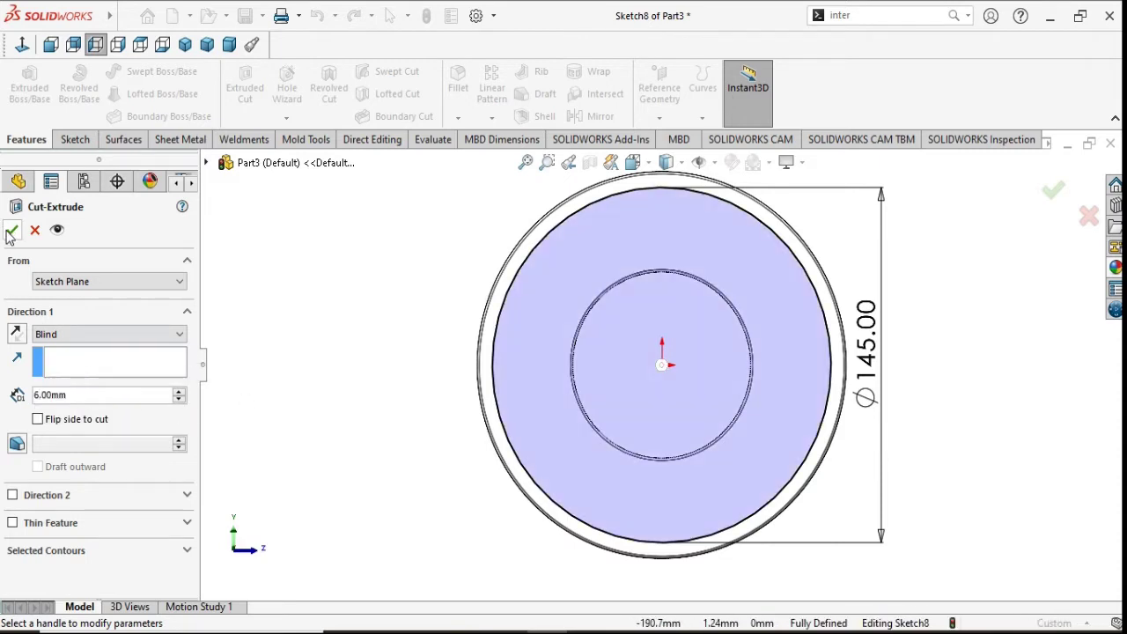
click(10, 231)
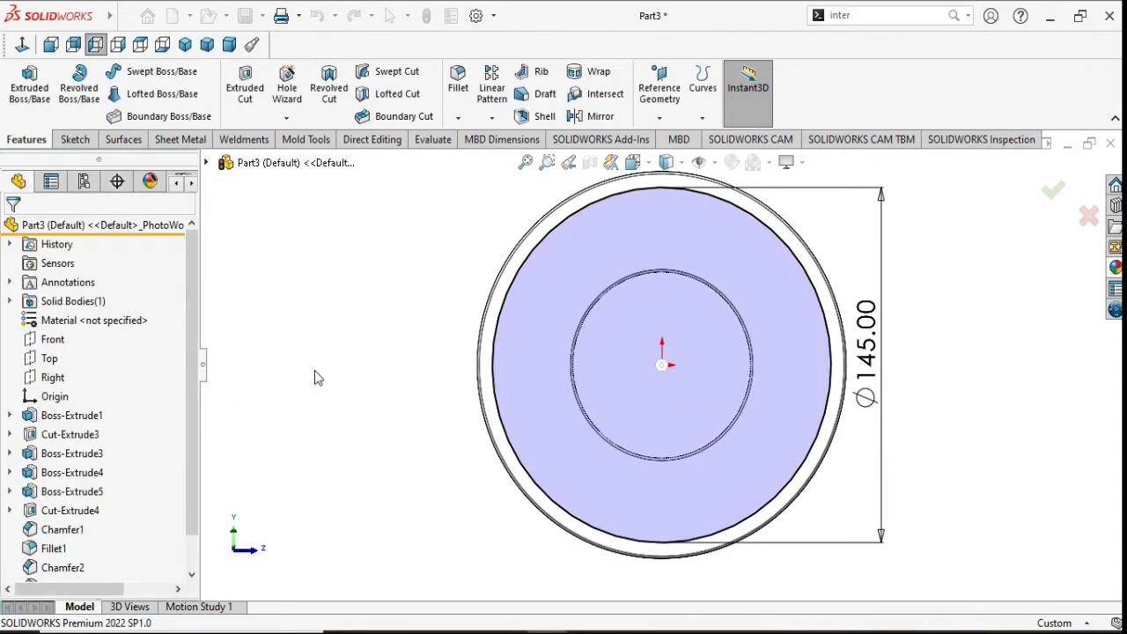
middle_drag(333, 383, 339, 391)
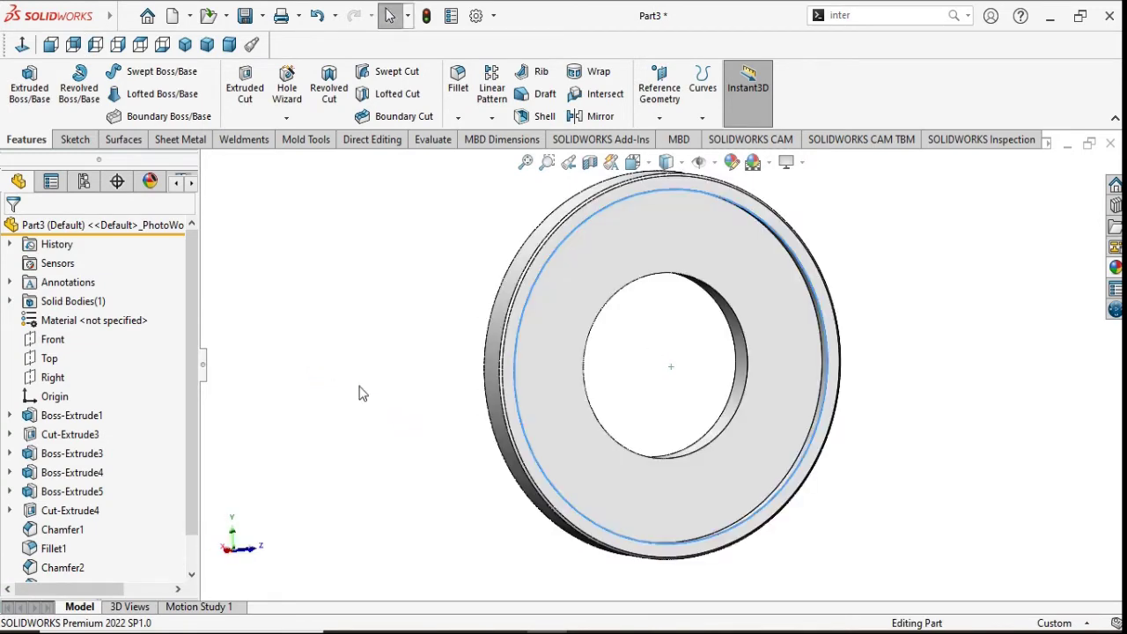
mouse_move(360, 393)
middle_down()
mouse_move(312, 362)
mouse_move(355, 389)
middle_up()
mouse_move(376, 397)
middle_down()
mouse_move(417, 408)
mouse_move(308, 361)
middle_up()
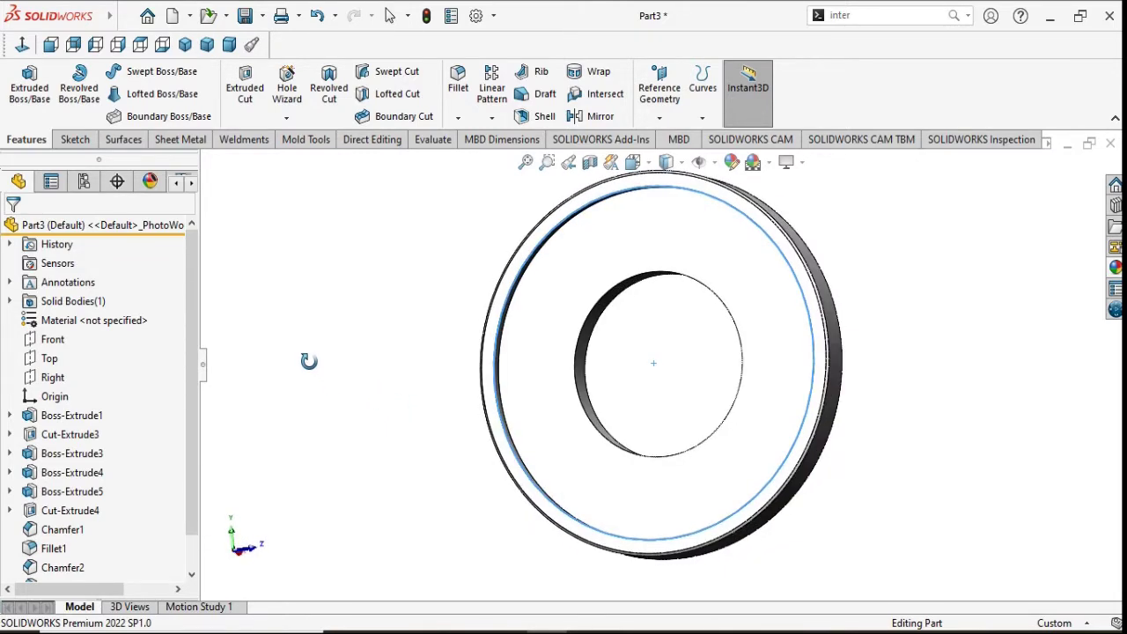
Step: View the ring face normal-to and open a new sketch on it
click(95, 44)
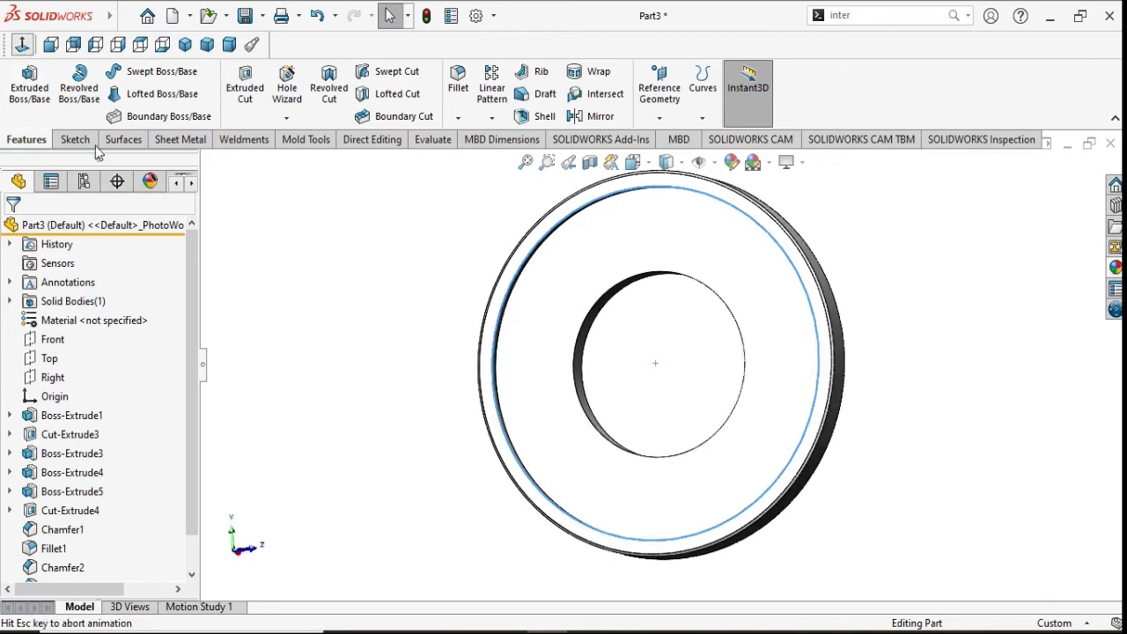
click(525, 370)
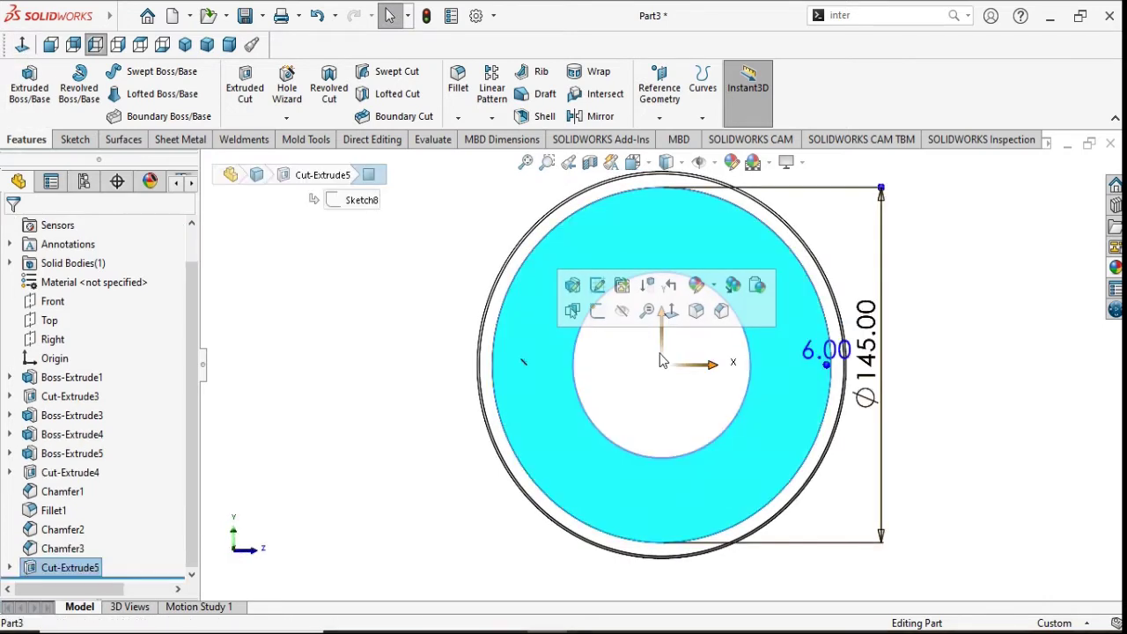
click(602, 317)
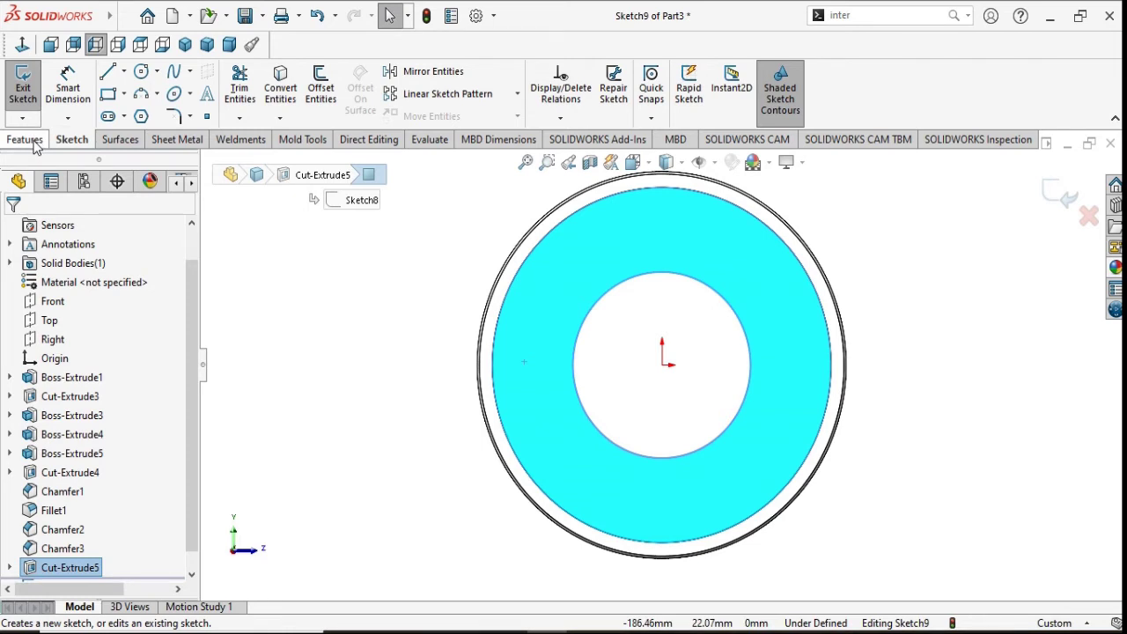
Step: Draw two concentric origin-centred circles, the second slightly smaller than the first
click(142, 74)
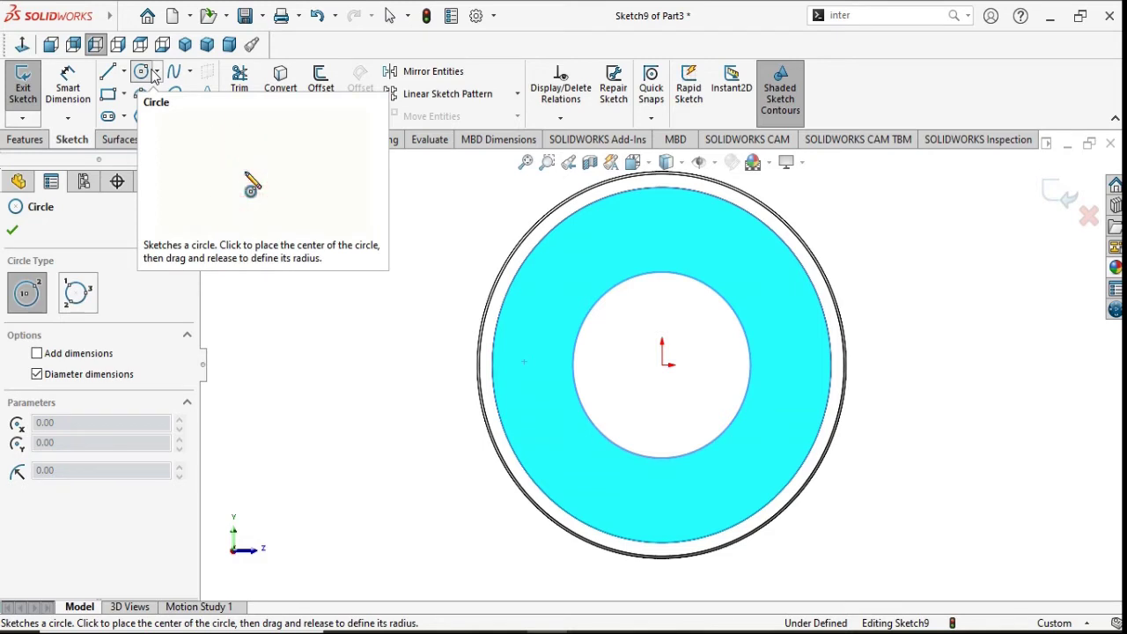
click(662, 365)
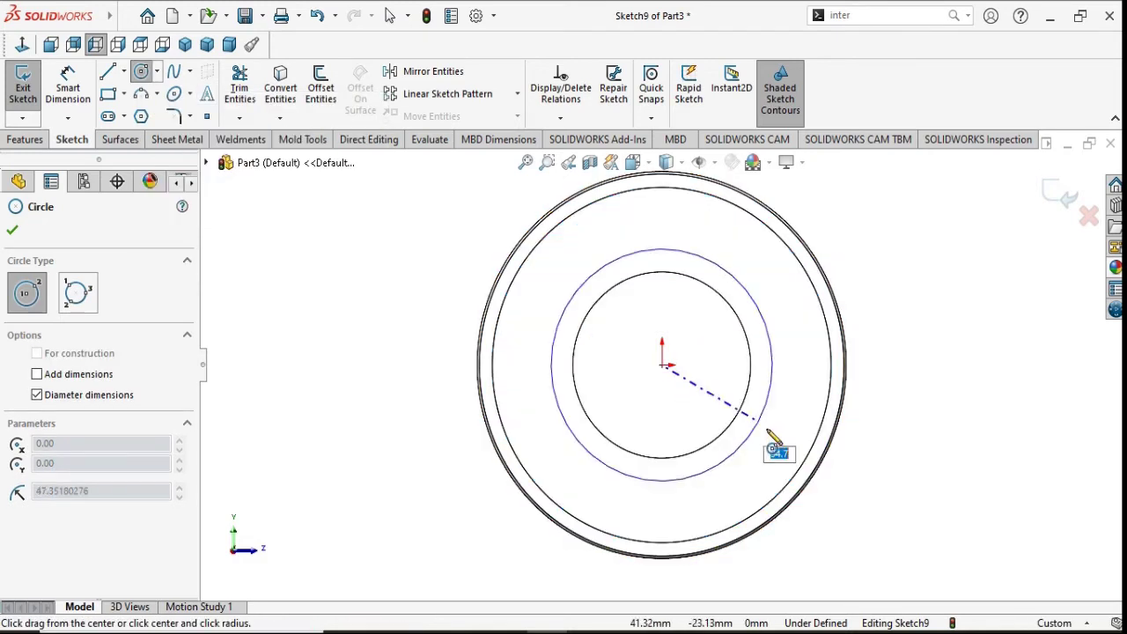
click(792, 470)
click(662, 365)
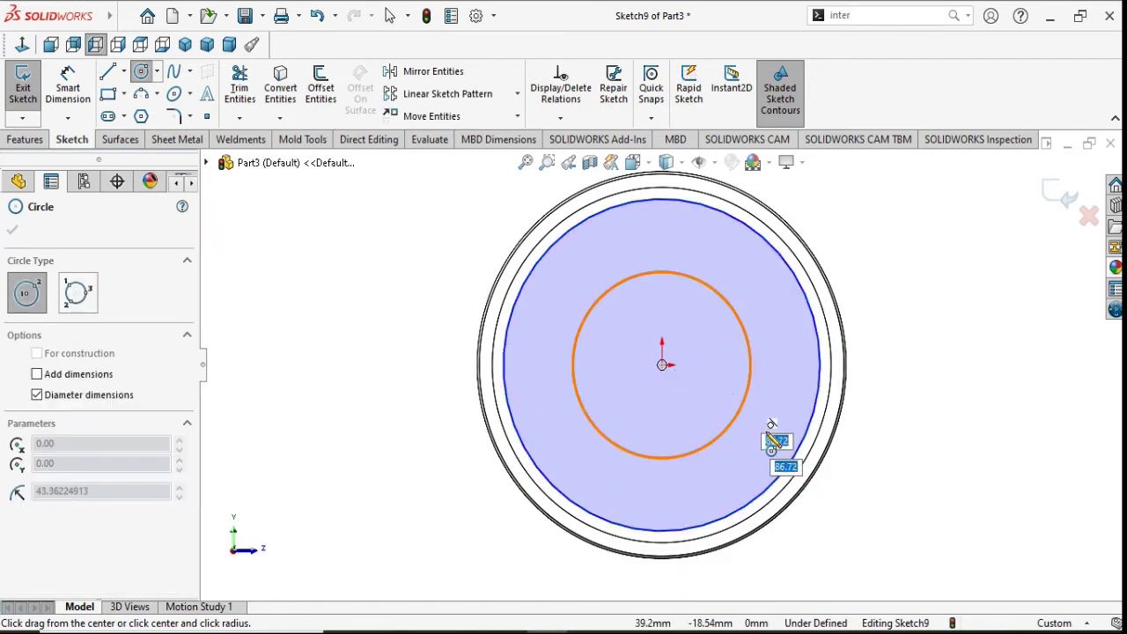
click(790, 468)
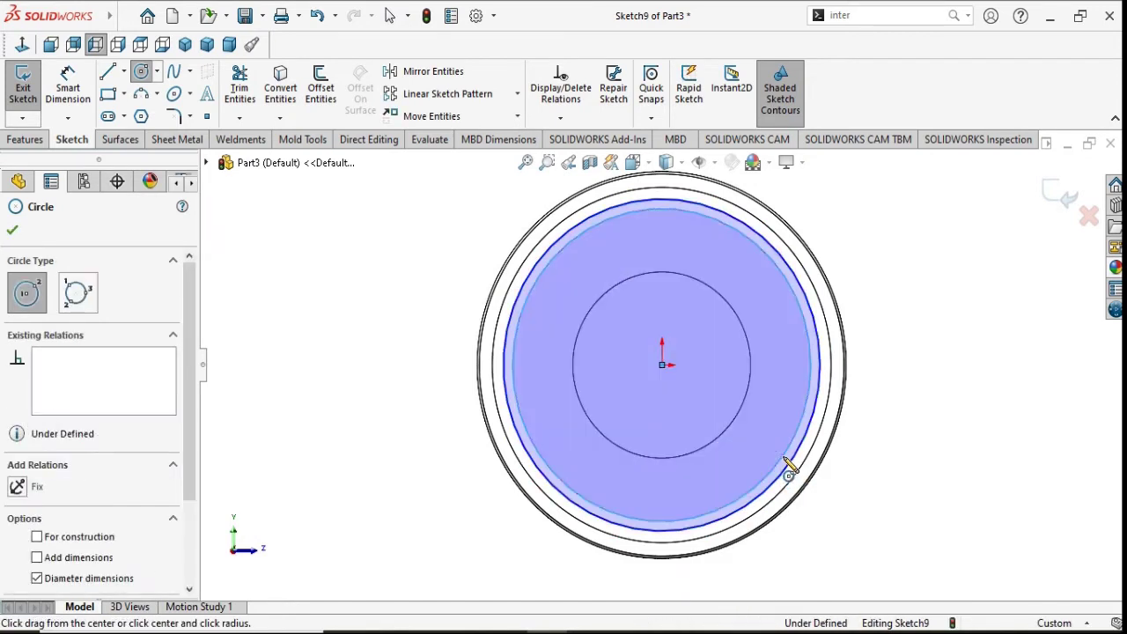
right_click(934, 454)
click(886, 453)
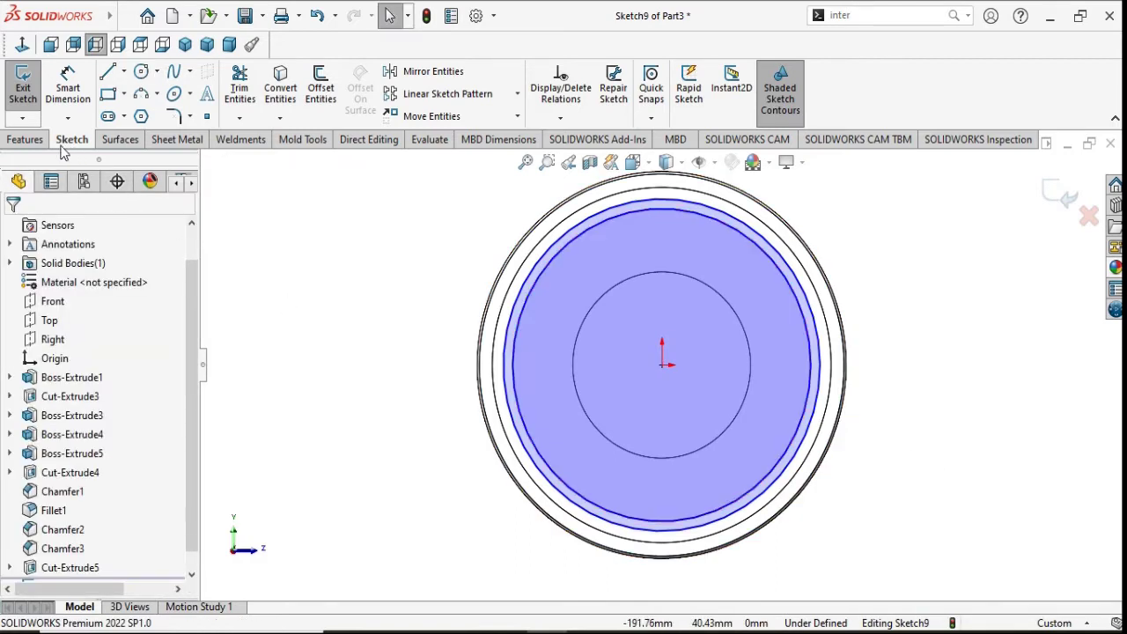
Step: Dimension the outer circle to Ø128 mm and discard a redundant extra dimension
click(69, 88)
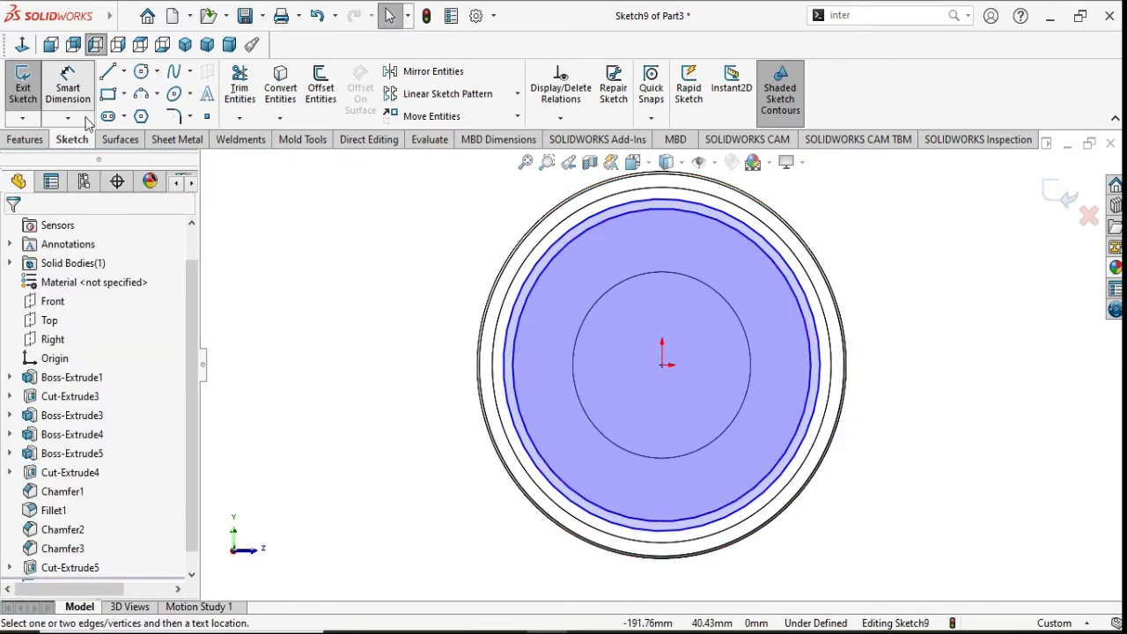
click(821, 392)
click(903, 388)
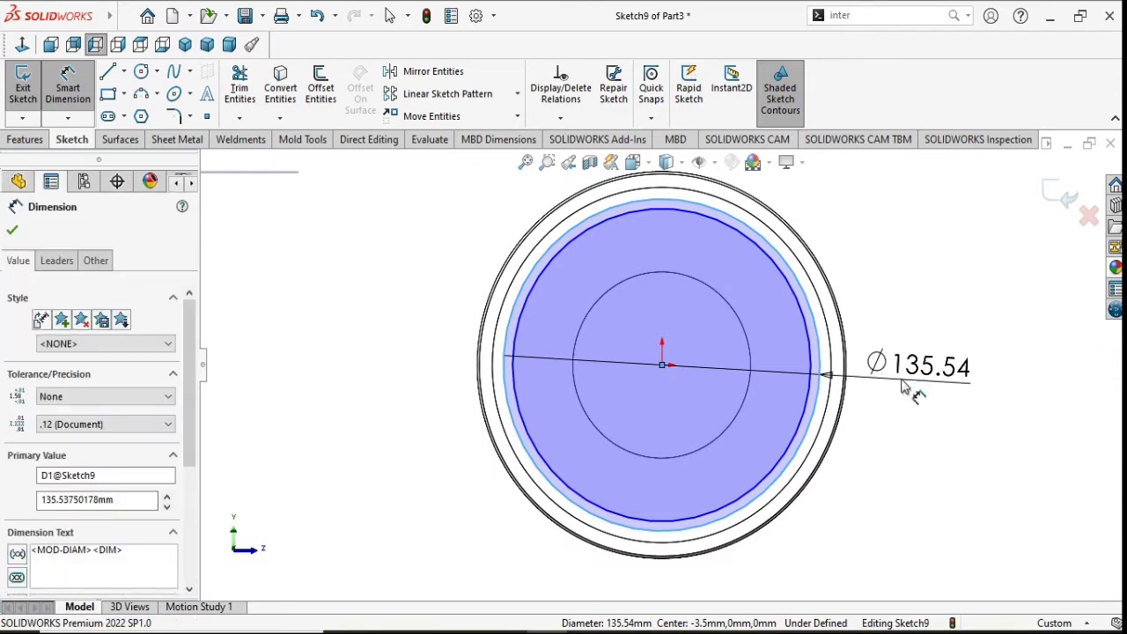
text(126)
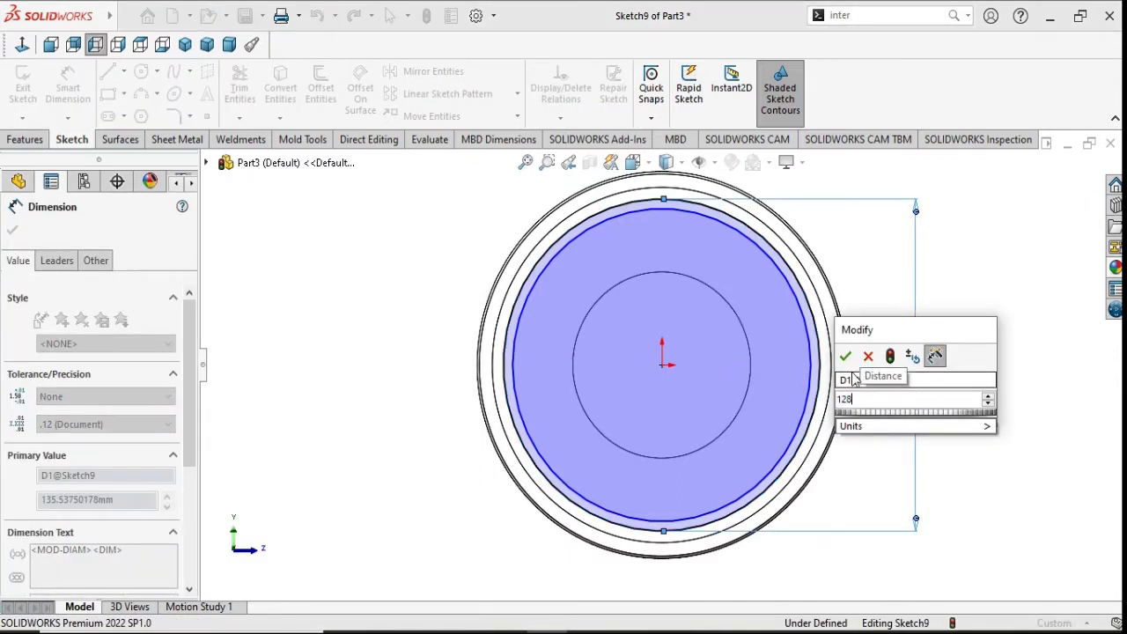
click(845, 356)
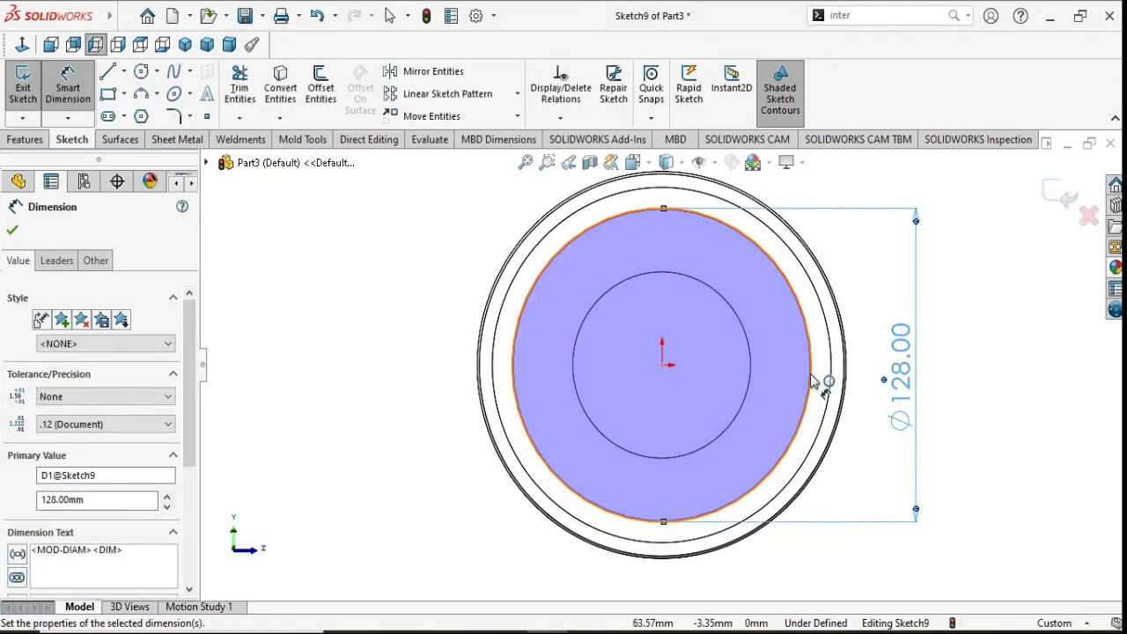
click(811, 380)
click(878, 390)
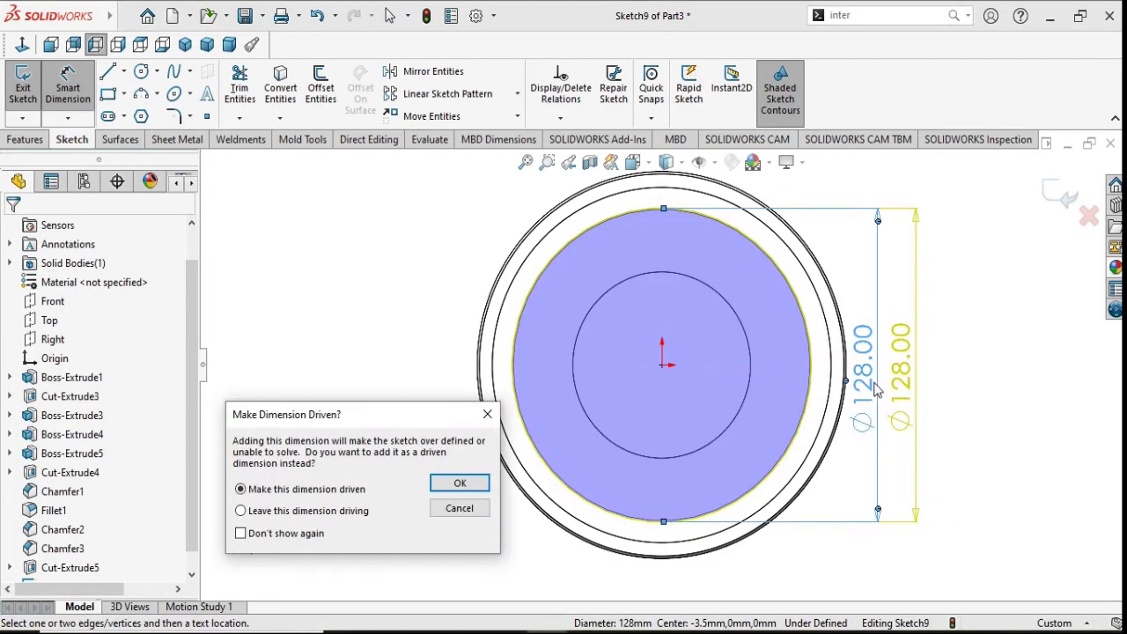
click(478, 507)
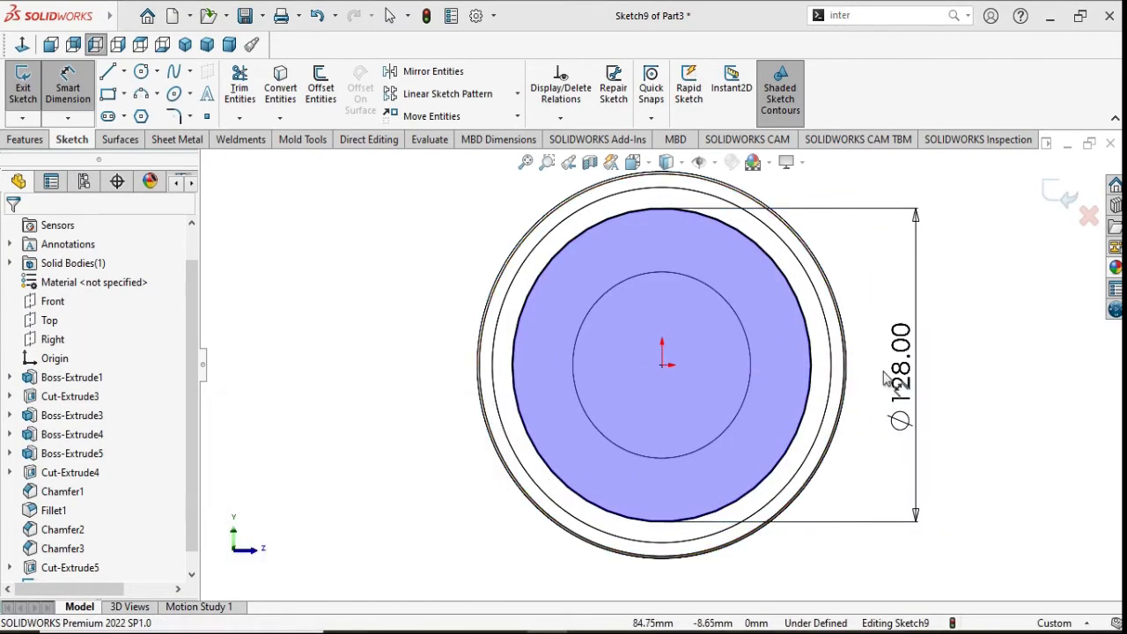
scroll(837, 372, down, 3)
scroll(786, 354, down, 3)
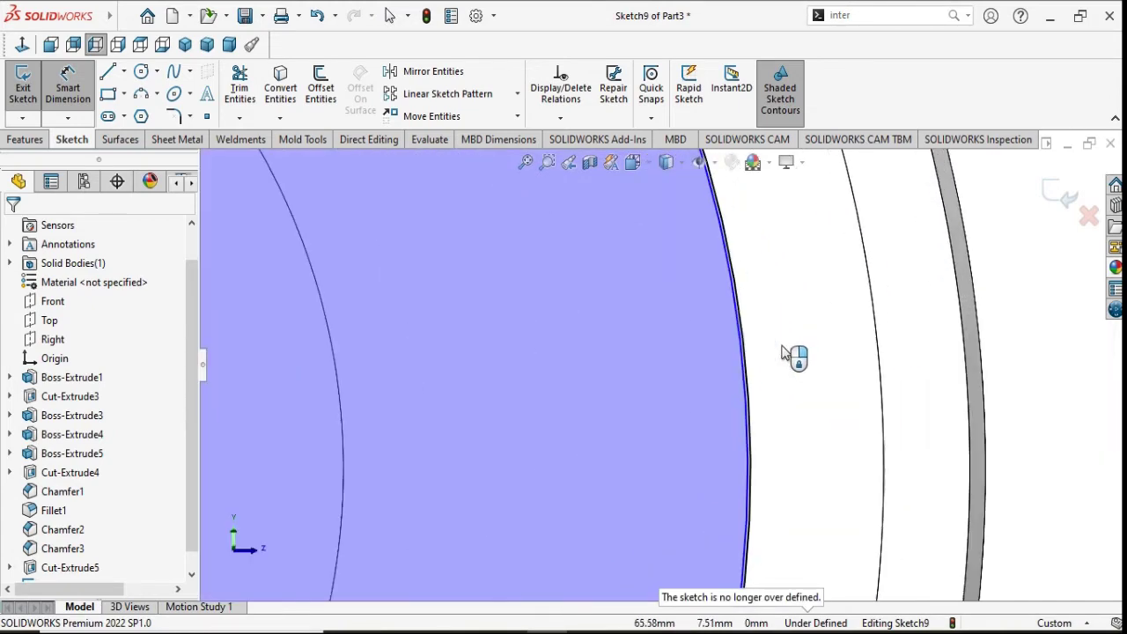
Step: Dimension the inner circle to Ø123 mm, fully defining Sketch9
click(693, 371)
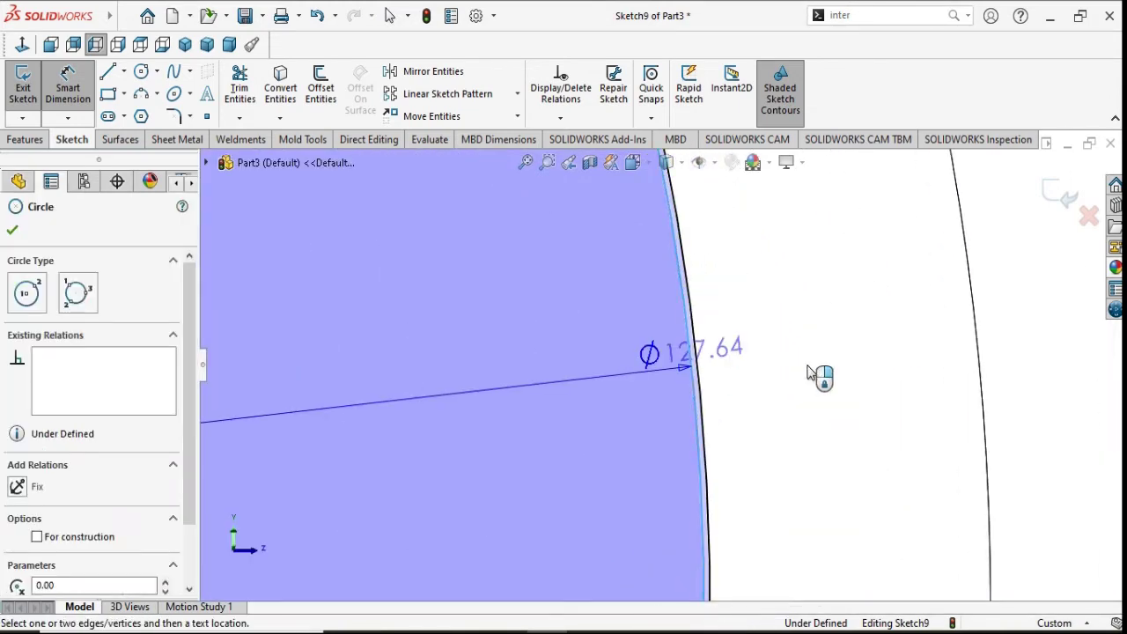
click(860, 387)
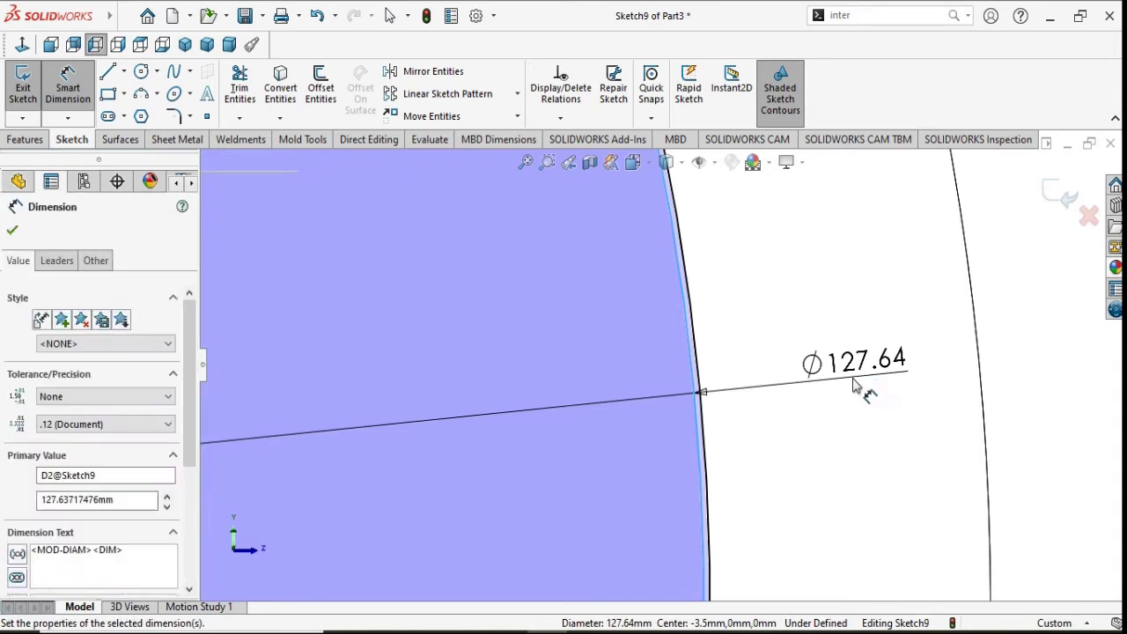
text(123)
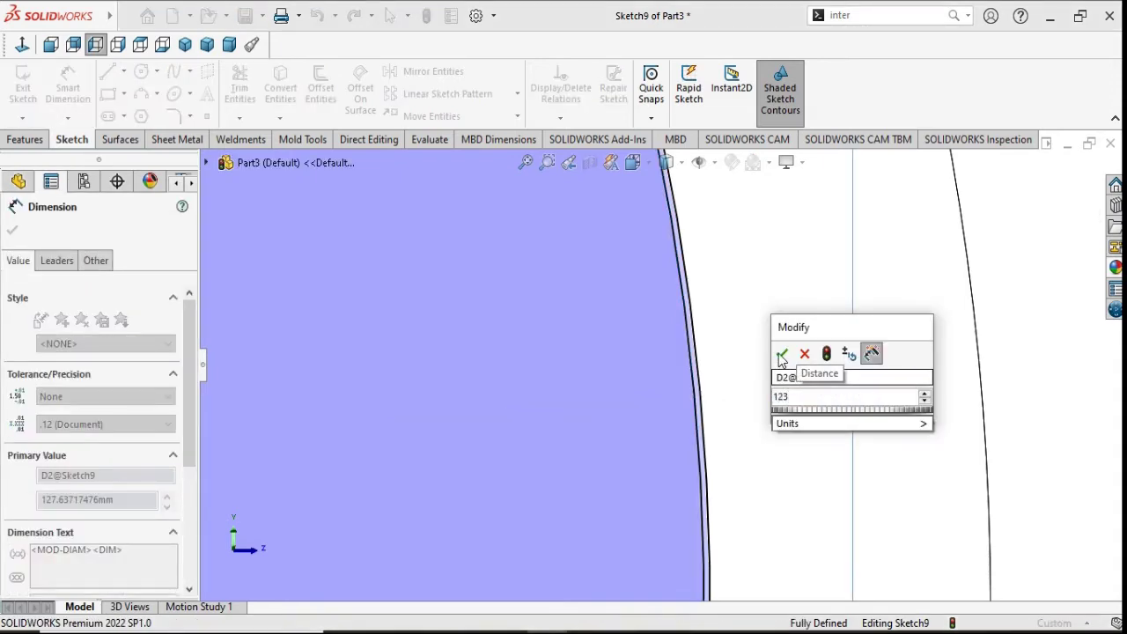
click(805, 353)
key(f)
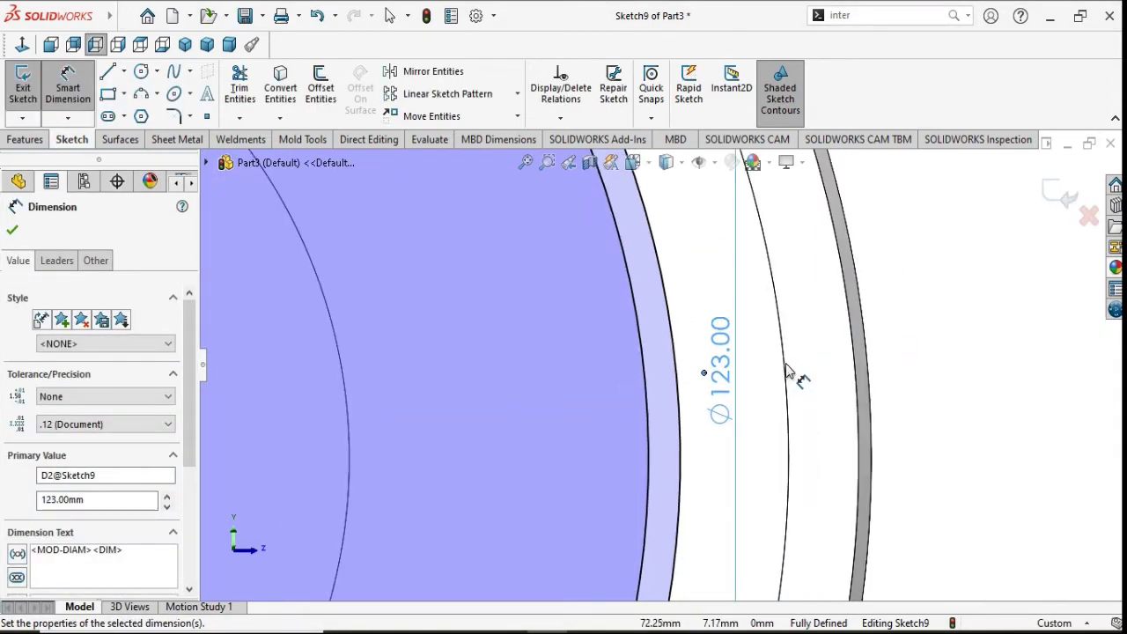
scroll(444, 401, down, 2)
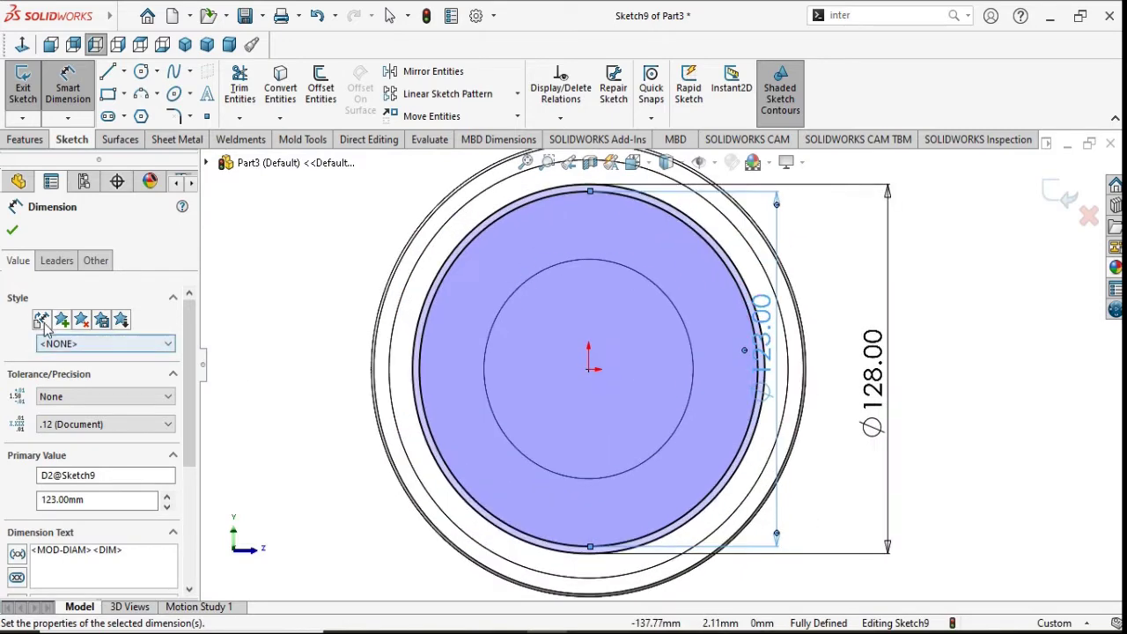
click(12, 231)
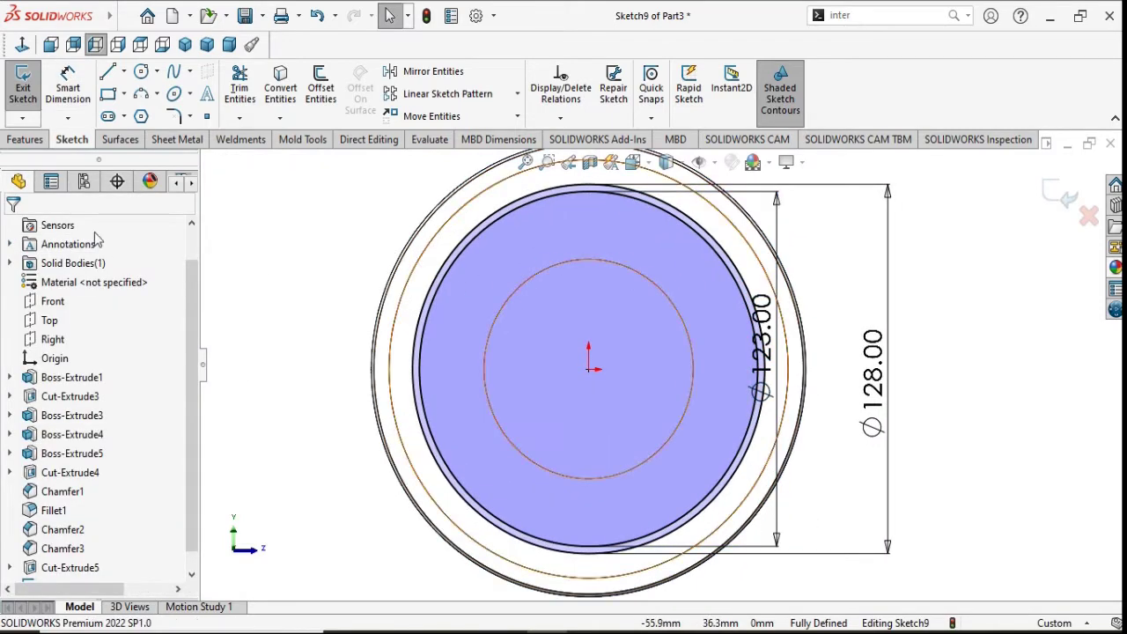
click(19, 141)
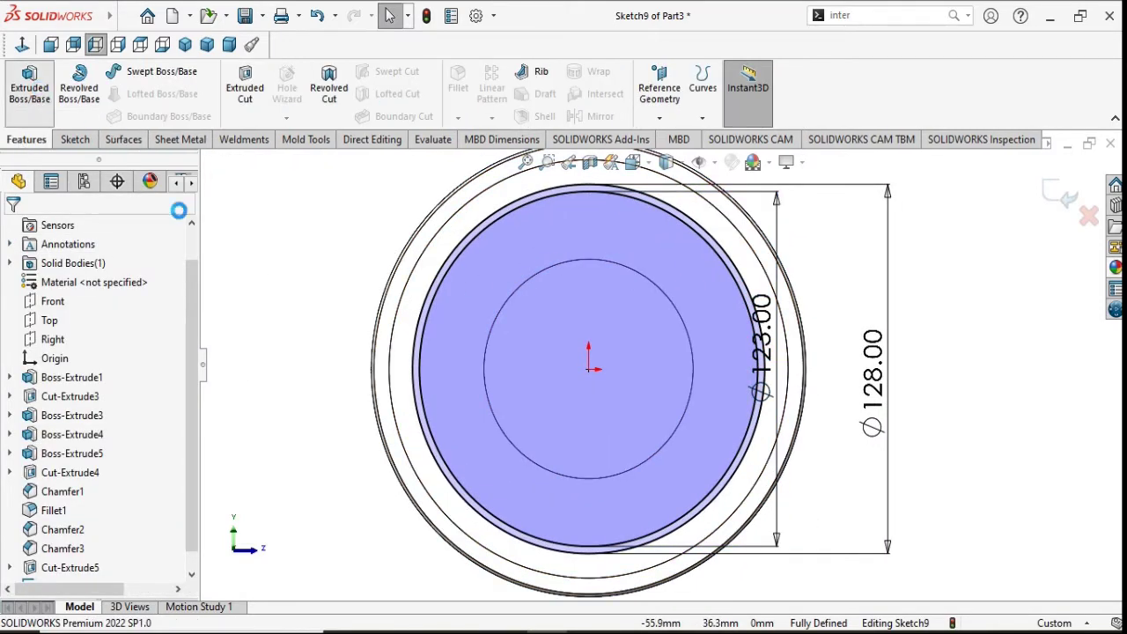
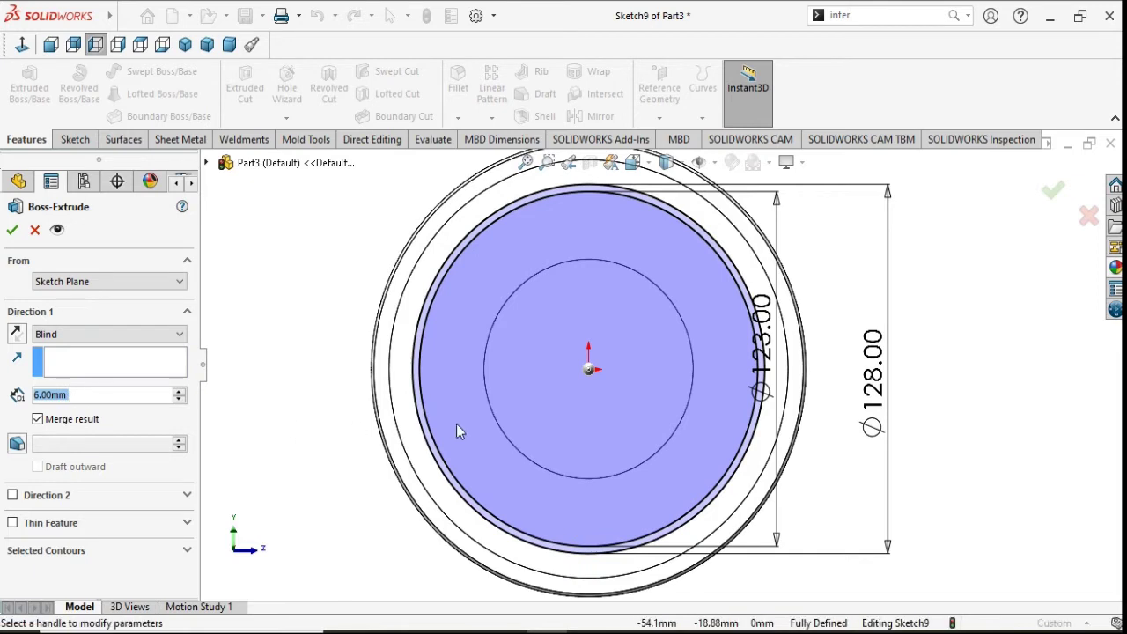
Step: Extrude the Ø123 circle 1.5 mm blind onto the disc and return to the face-on view
text(1.5)
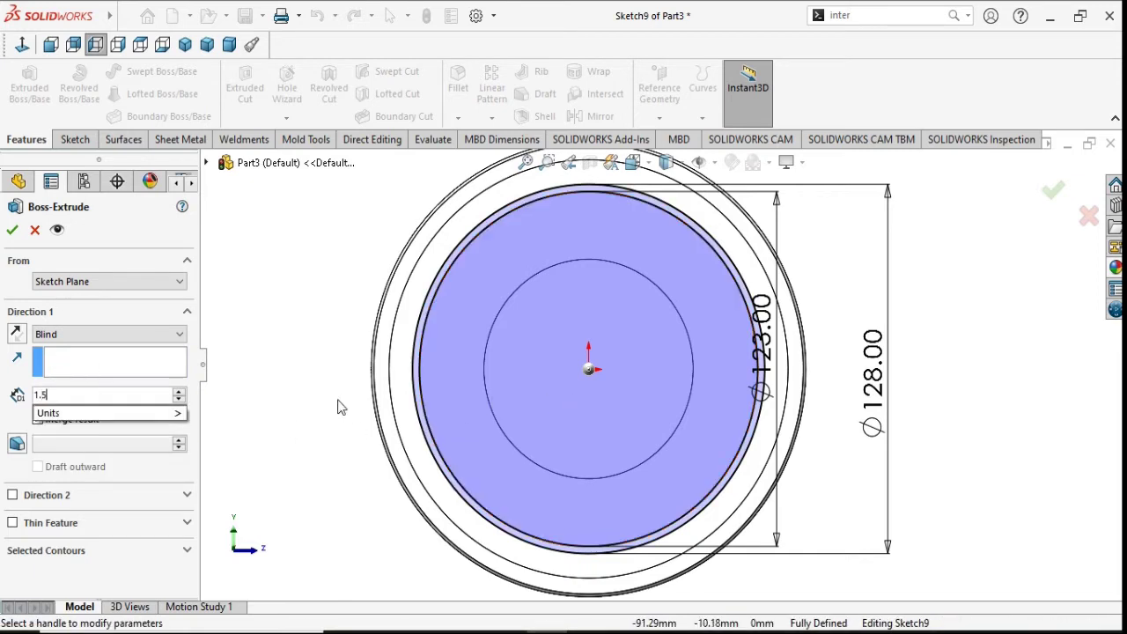
key(Return)
click(14, 234)
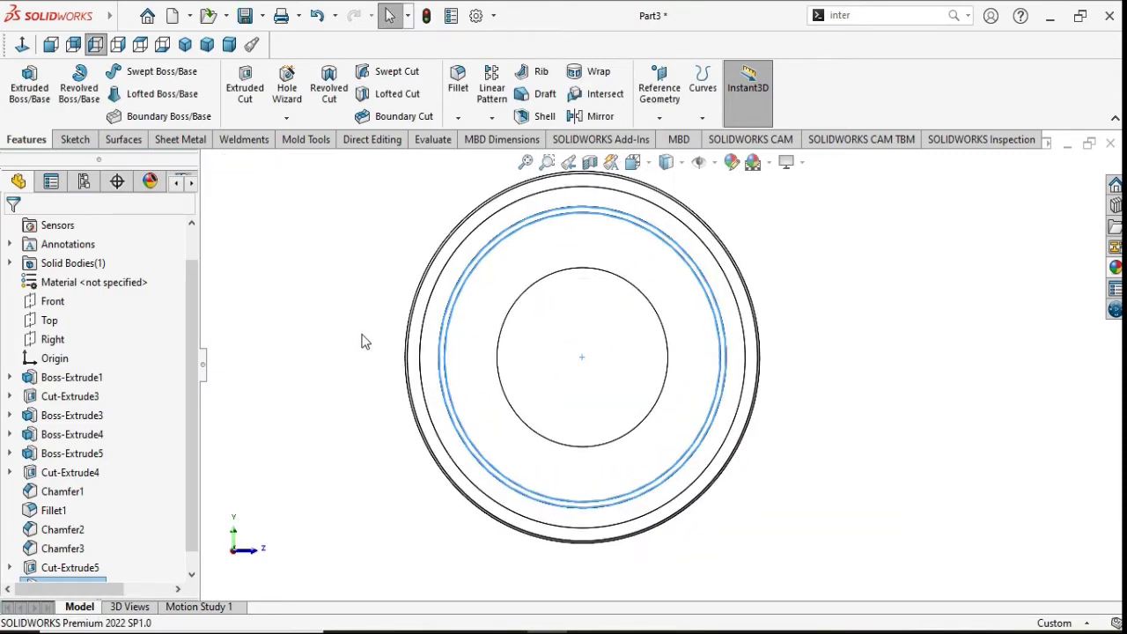
middle_drag(330, 334, 360, 351)
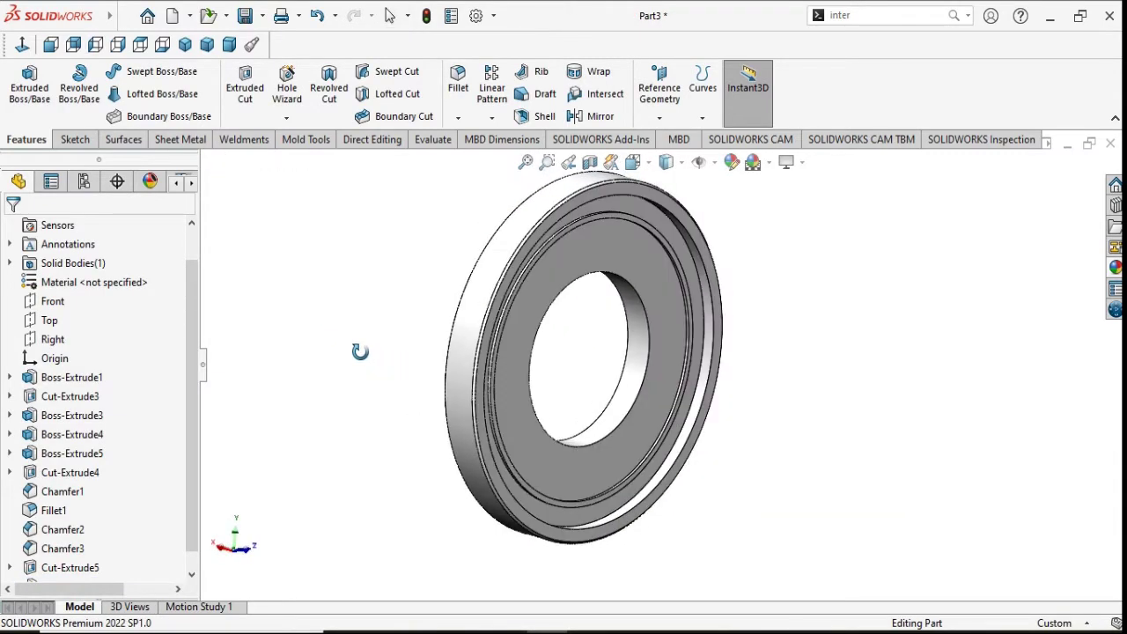
key(ctrl+shift+z)
Step: Start a sketch on the inner ring face and draw a circle centred on the origin
click(575, 278)
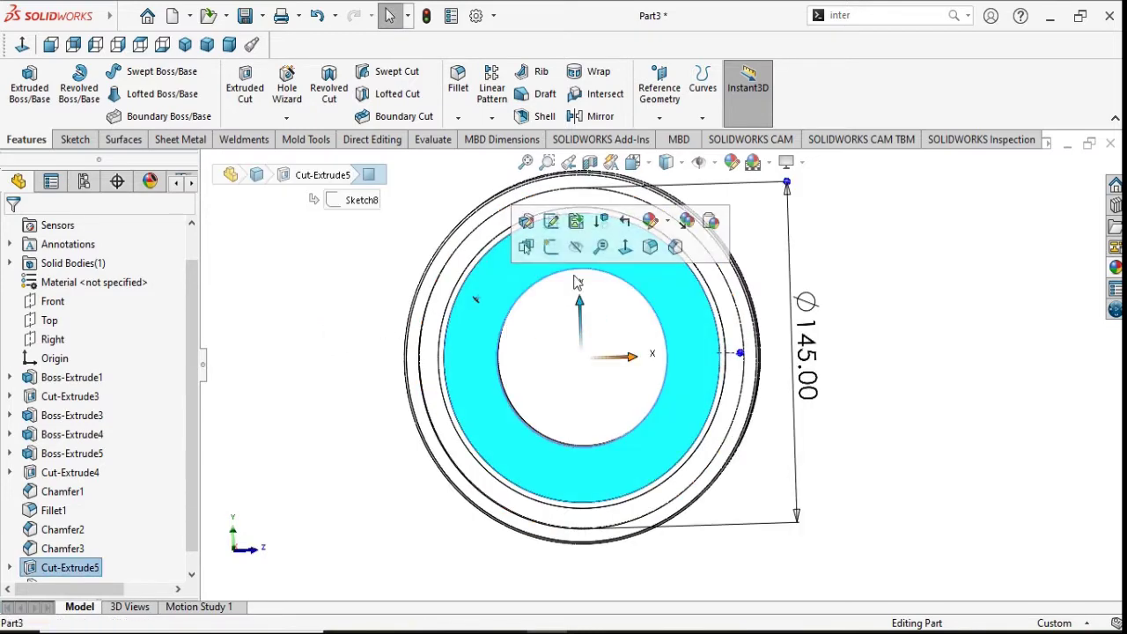
click(550, 221)
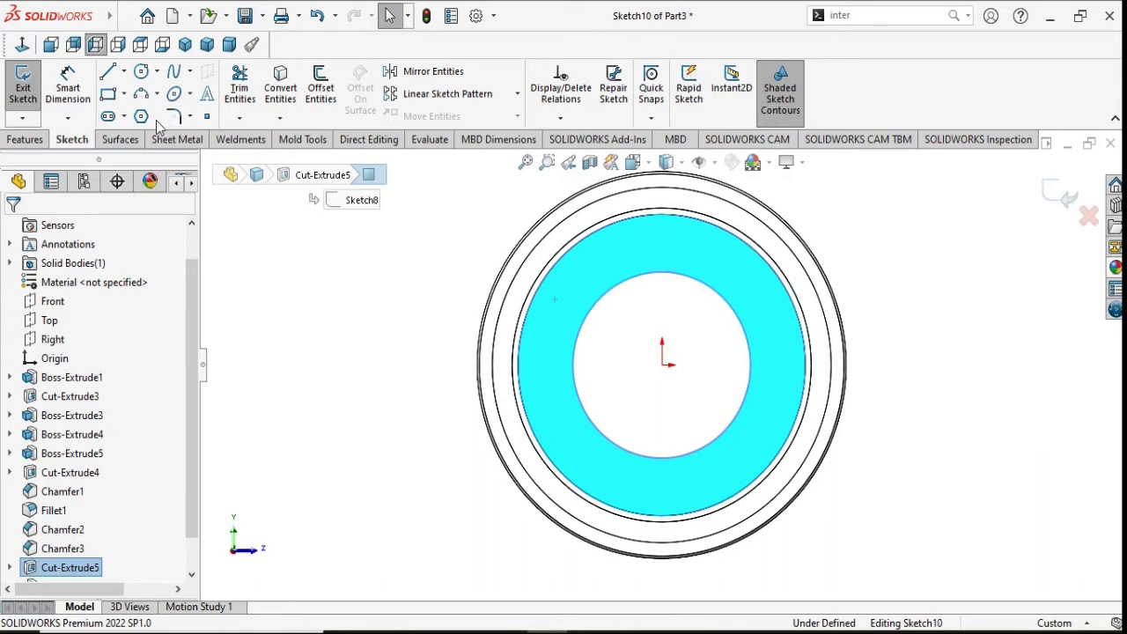
click(143, 73)
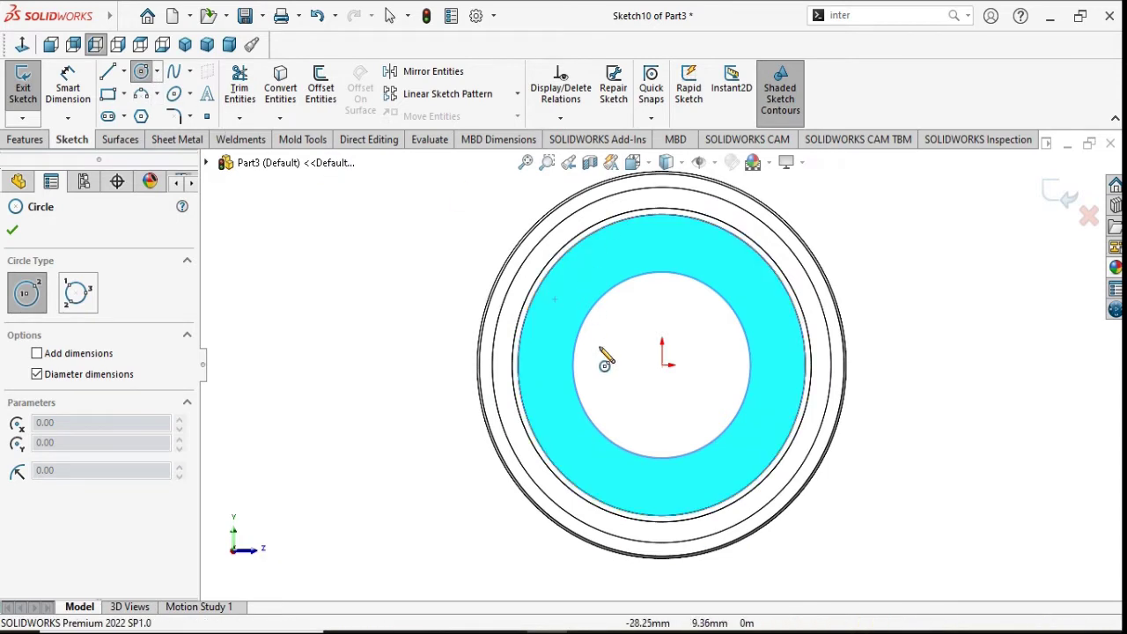
click(662, 364)
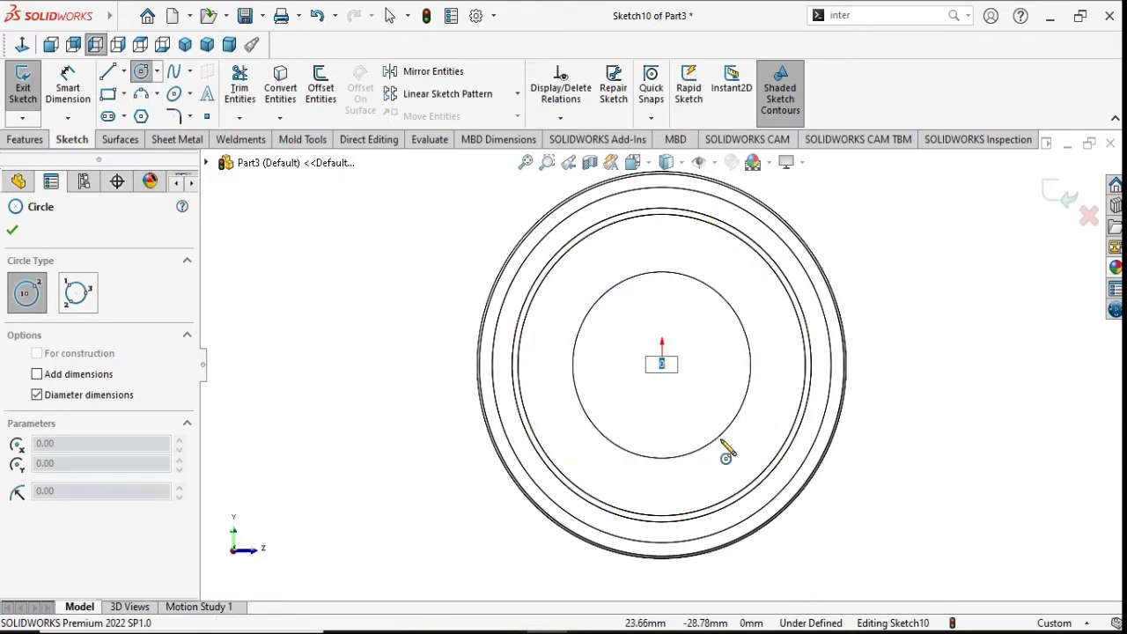
key(Escape)
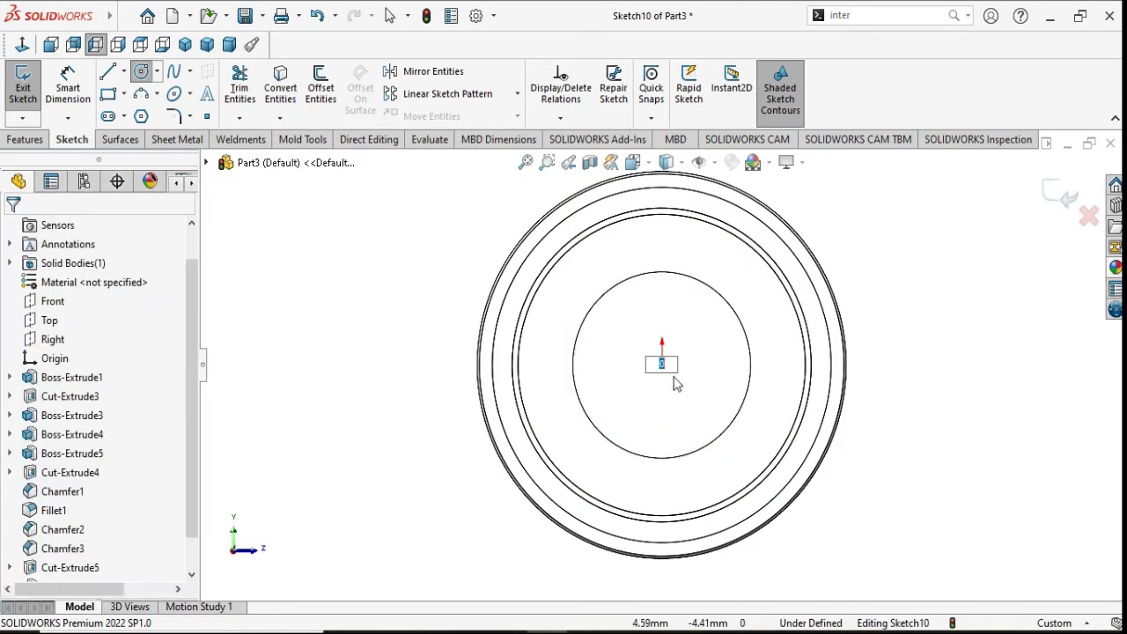
click(141, 73)
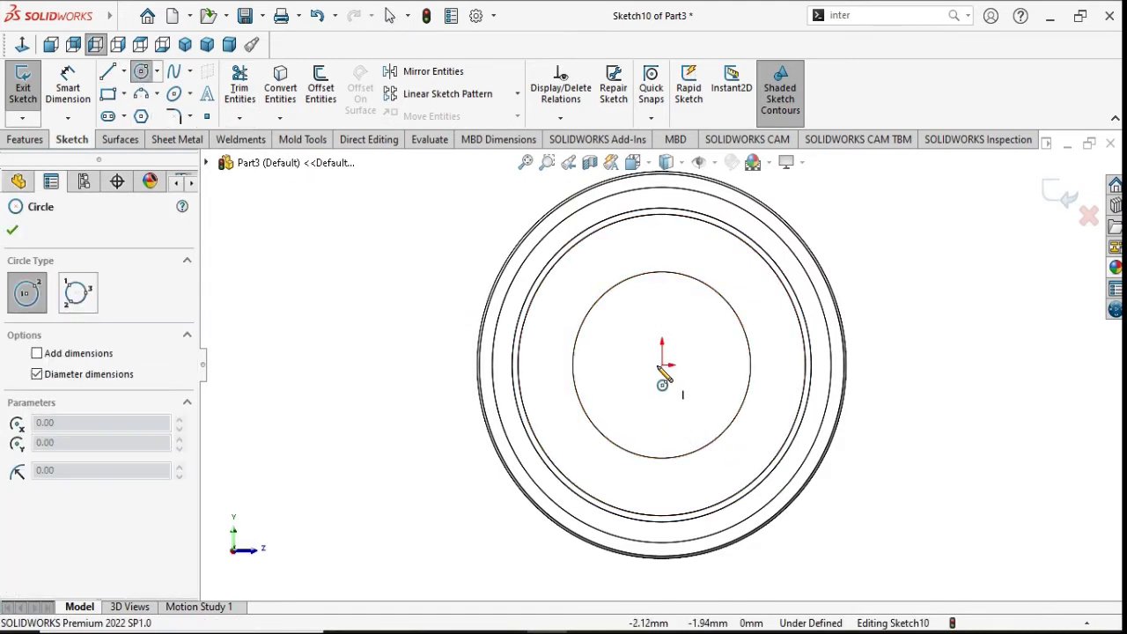
click(662, 364)
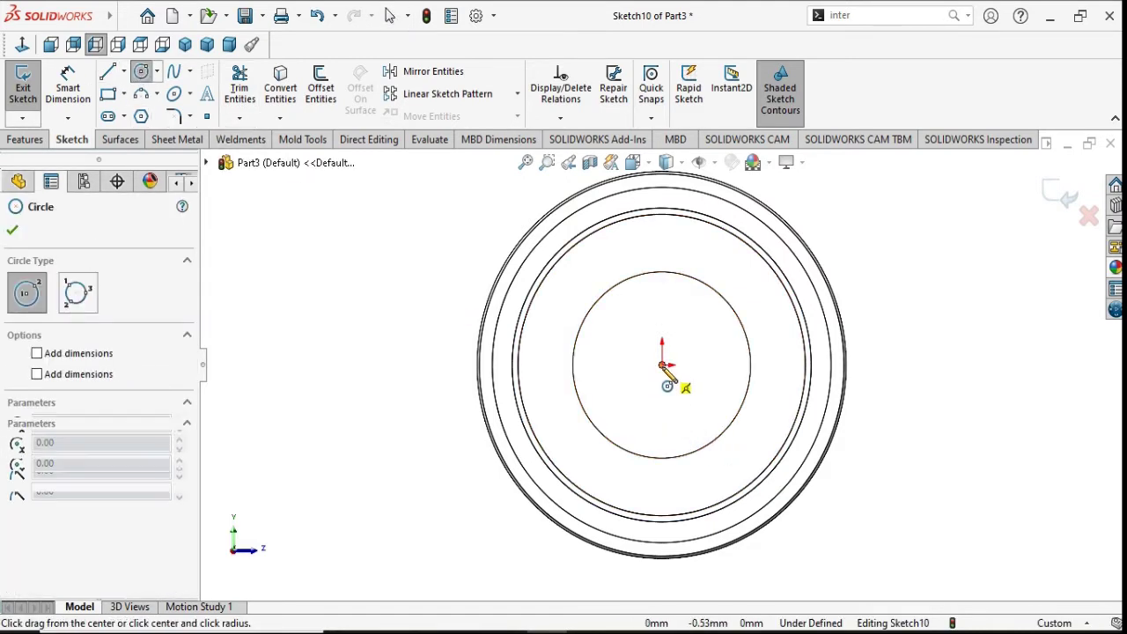
click(756, 451)
right_click(886, 411)
click(898, 410)
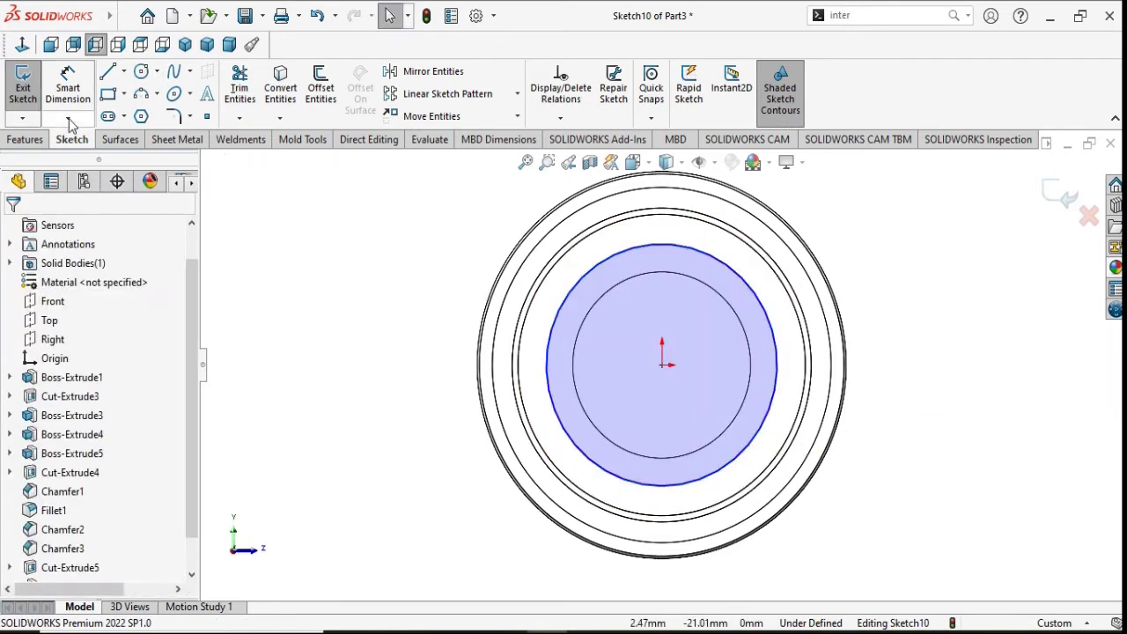
Step: Dimension the circle's diameter to 118 mm
click(68, 88)
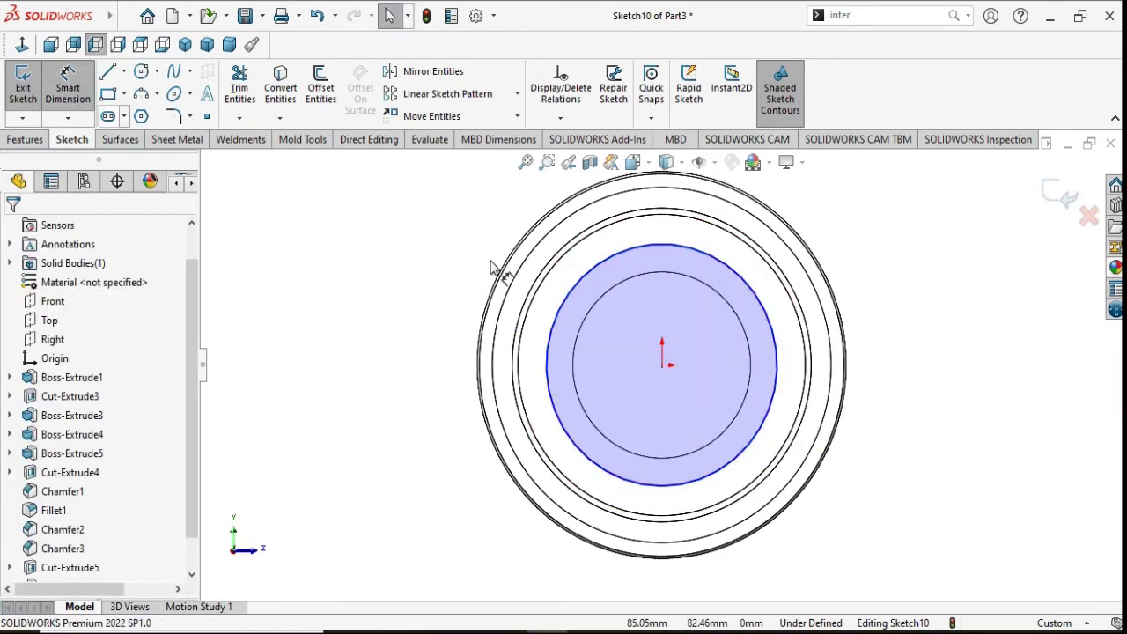
click(779, 378)
click(949, 370)
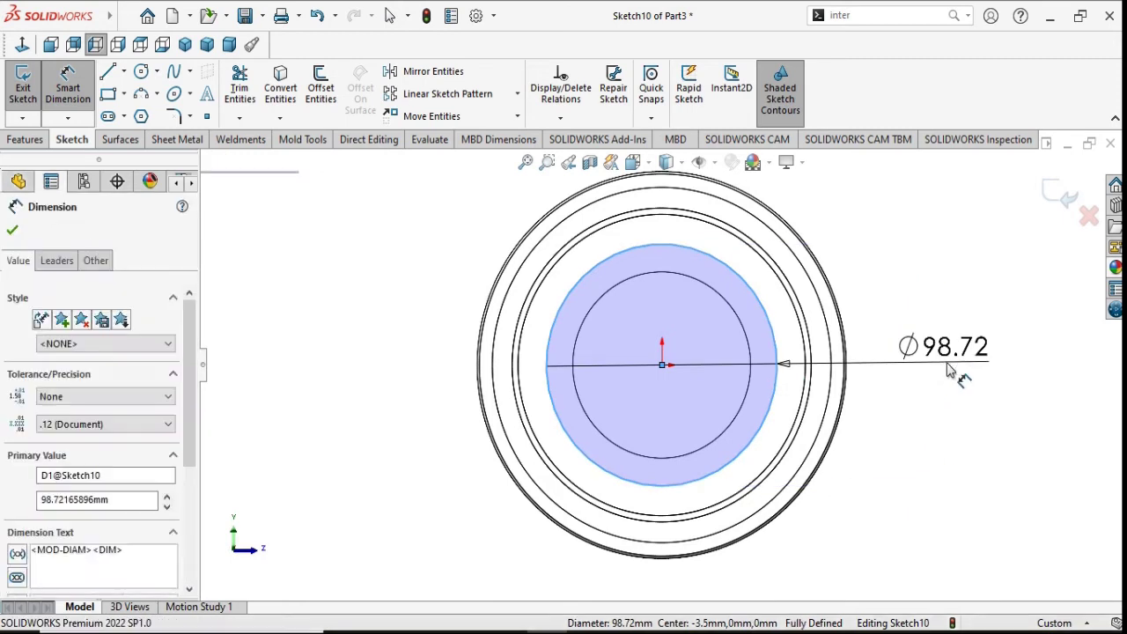
text(118)
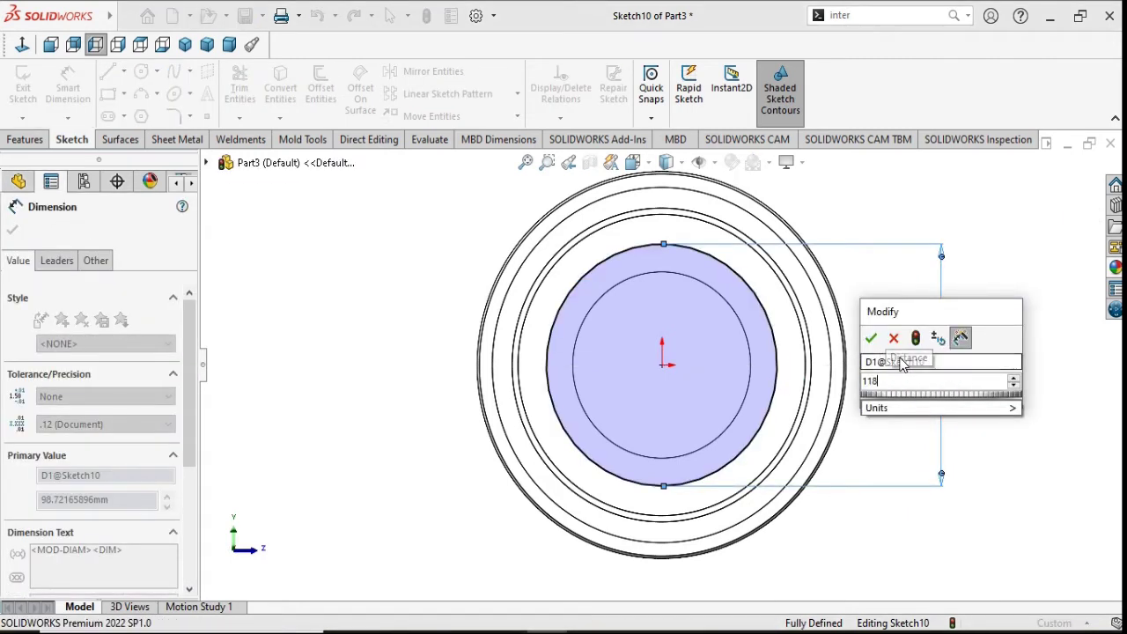
click(872, 340)
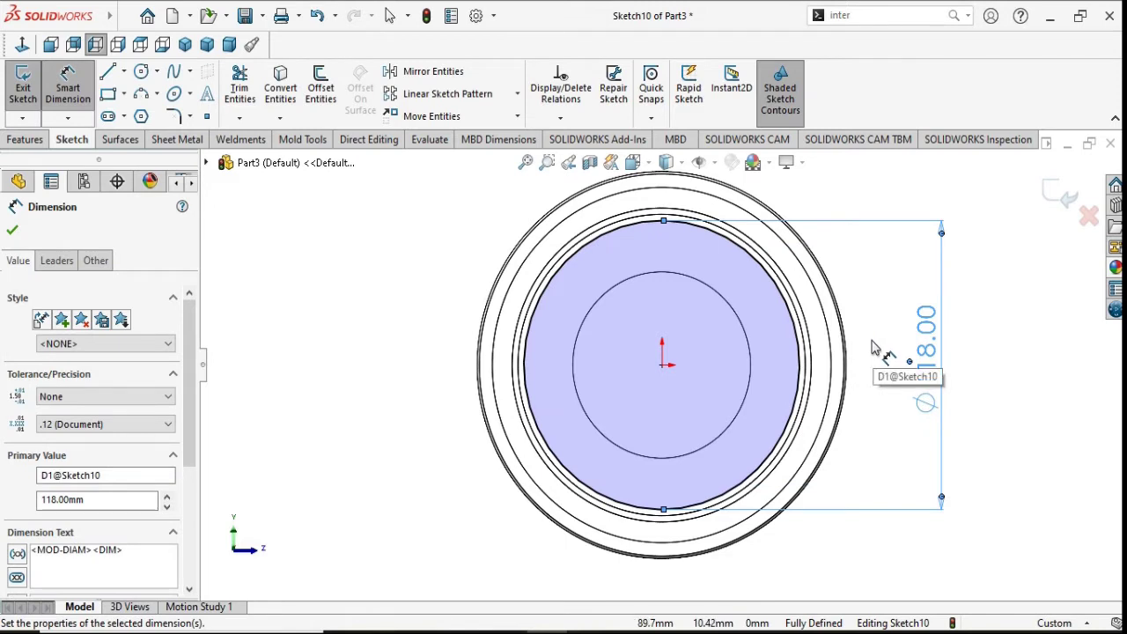
click(13, 230)
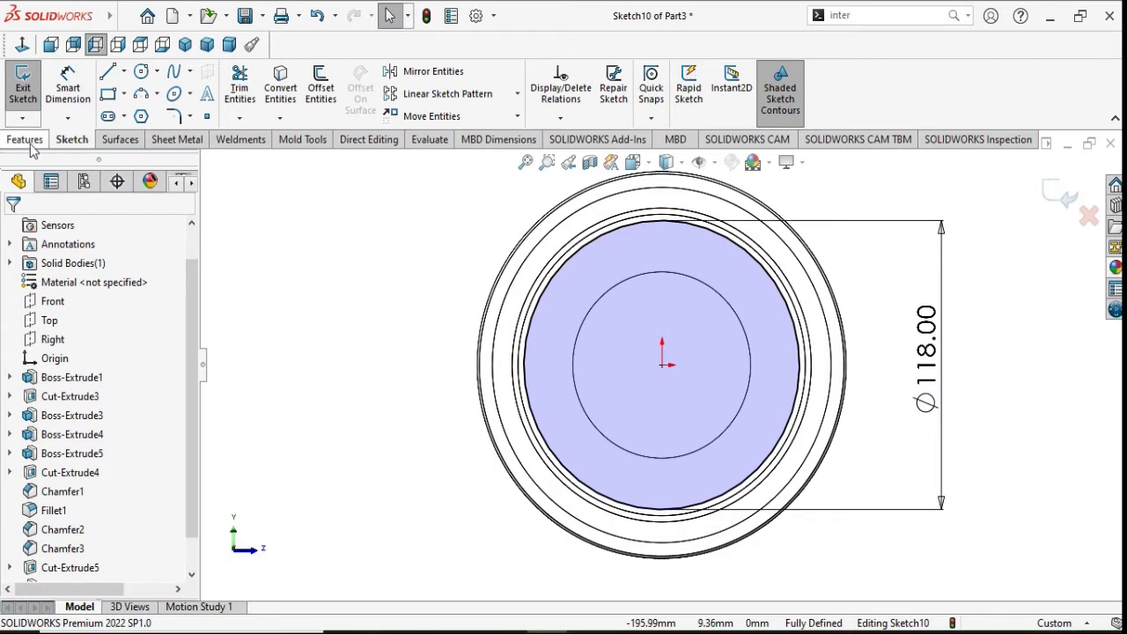
Step: Extrude the Ø118 circle 2.5 mm as a blind boss
click(27, 141)
click(31, 106)
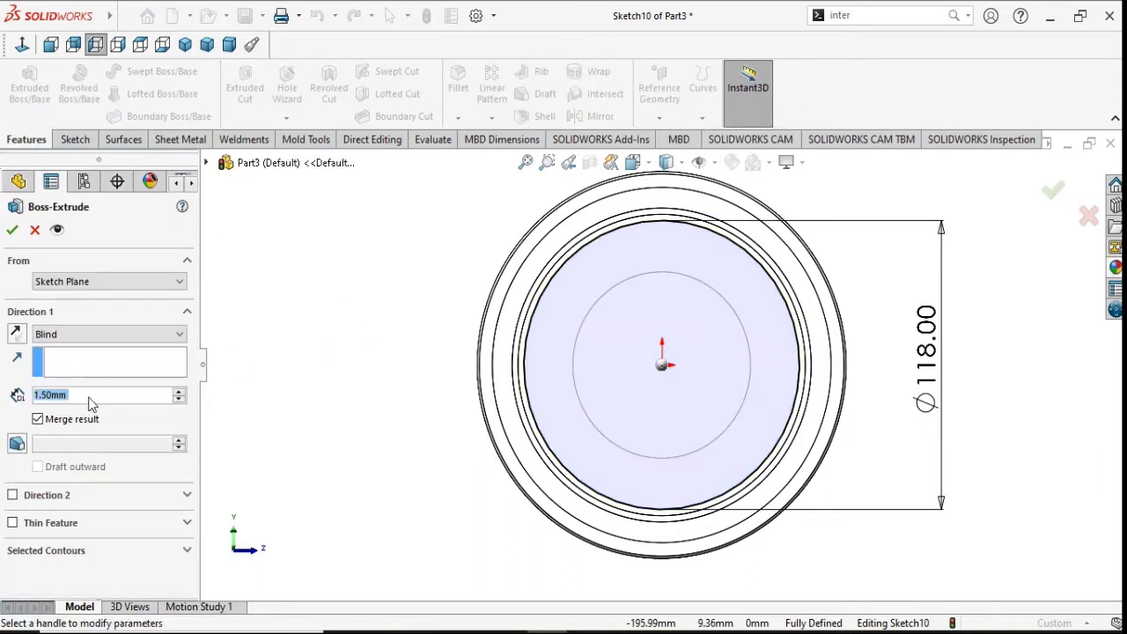
text(2.5)
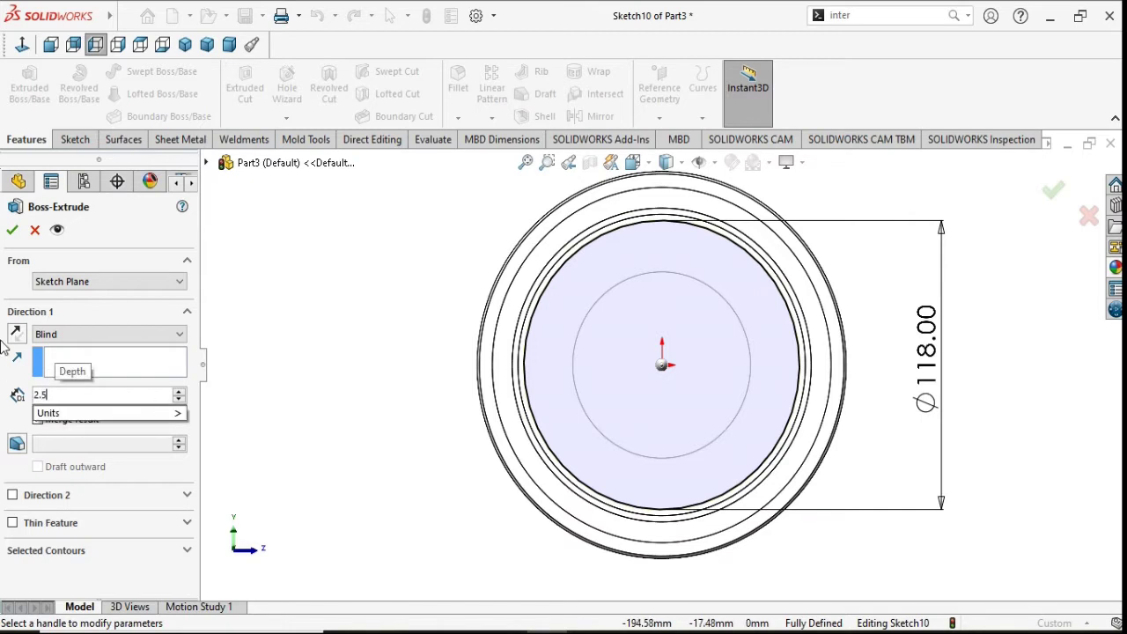
key(Return)
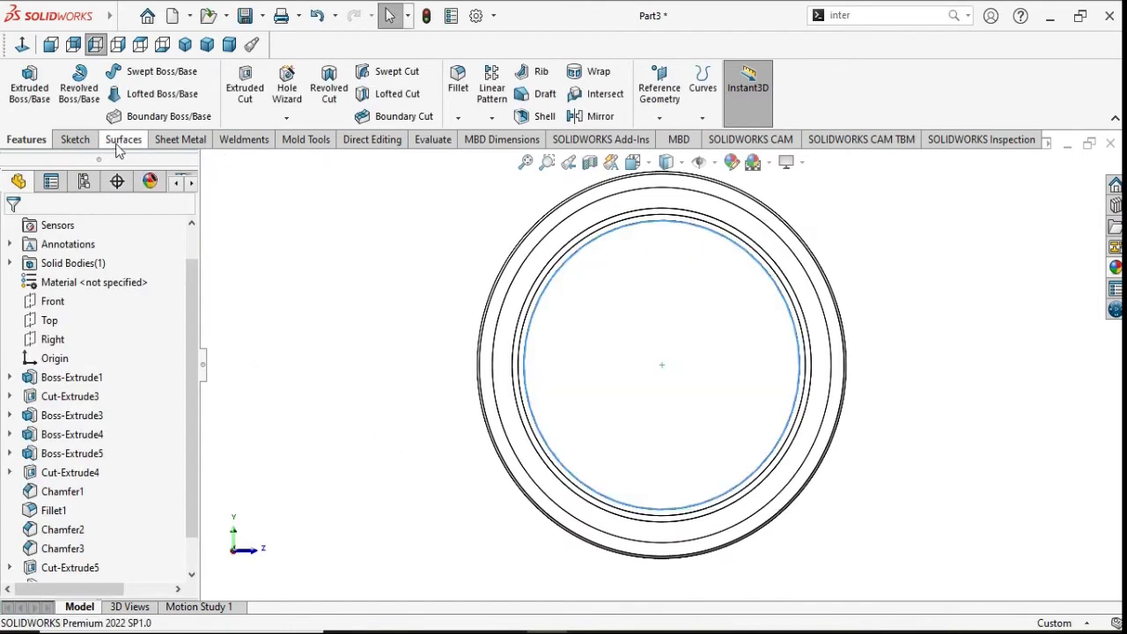
Step: Select the Boss-Extrude7 face, viewing the part from an oblique angle
click(74, 140)
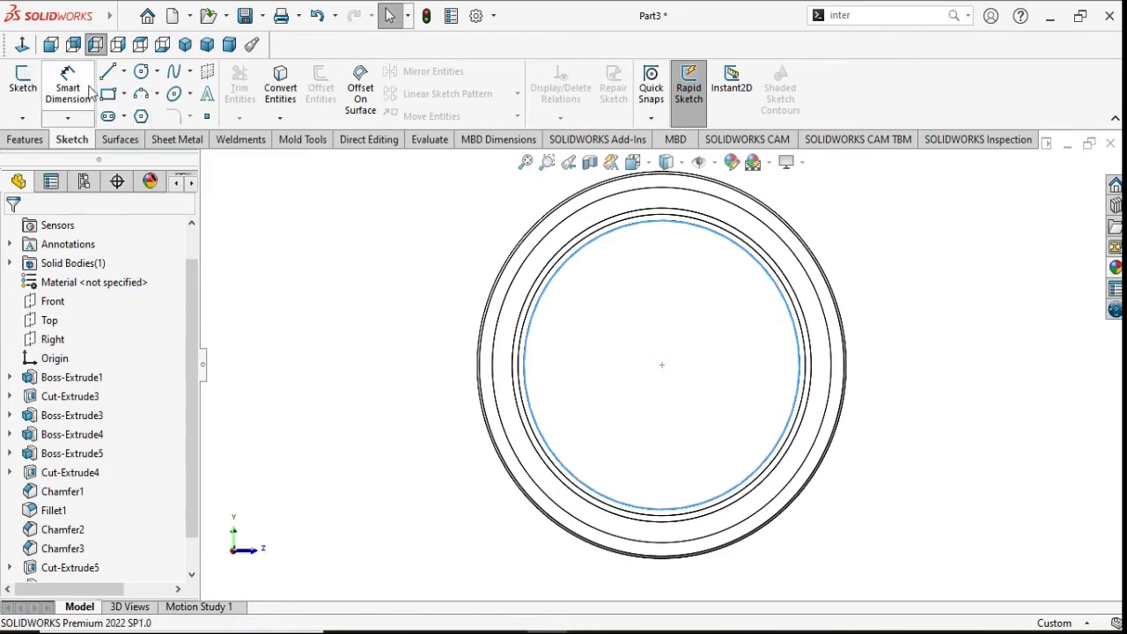
click(142, 73)
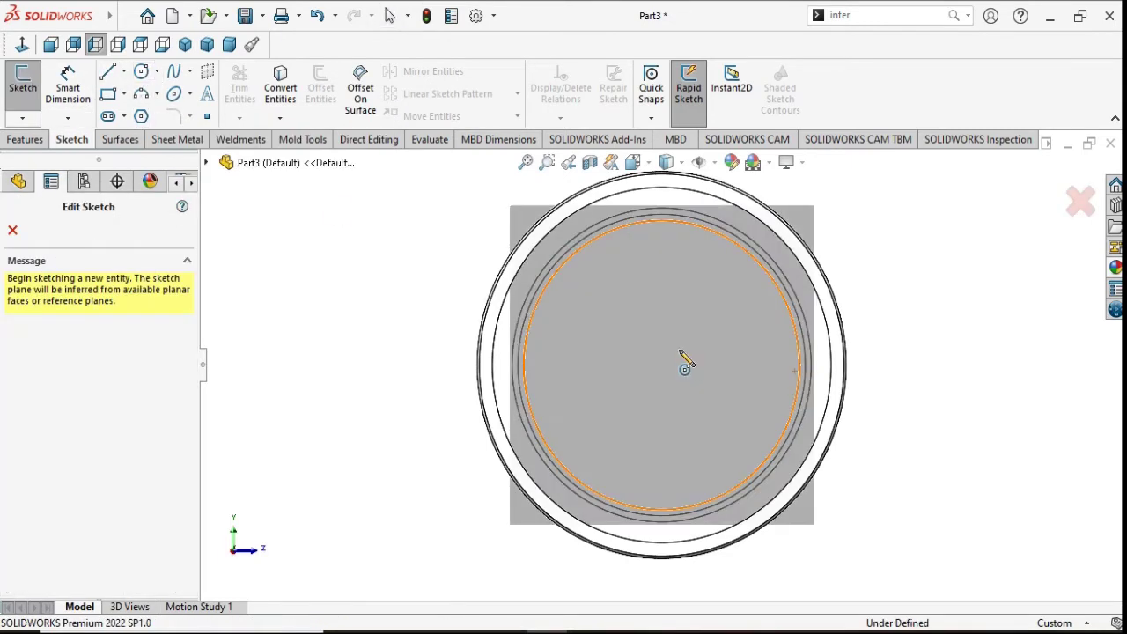
key(Escape)
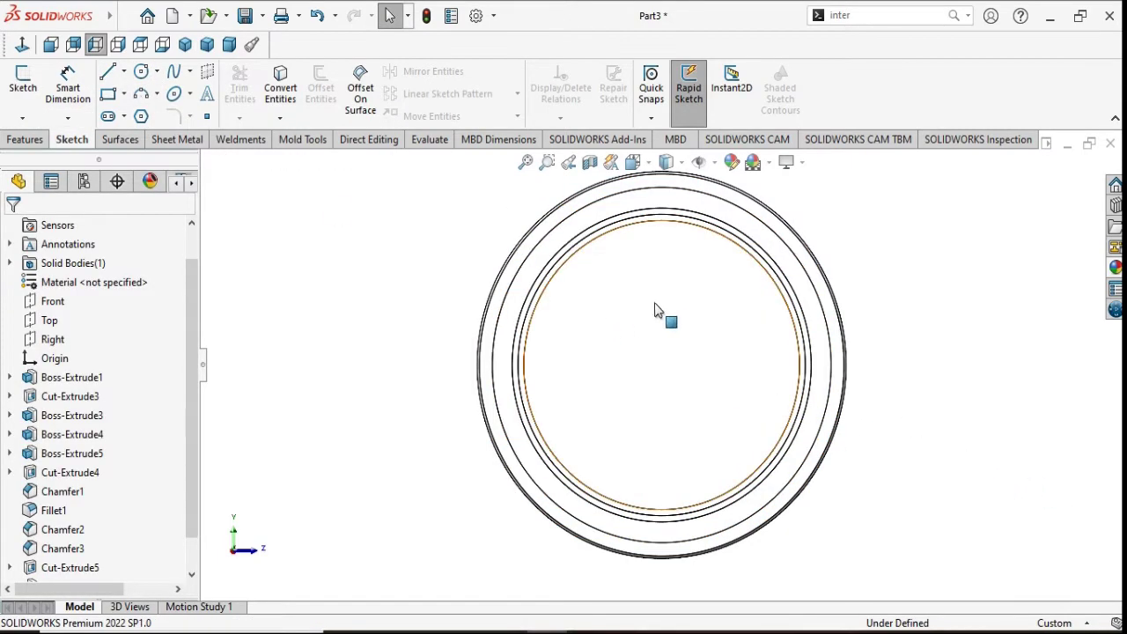
click(679, 385)
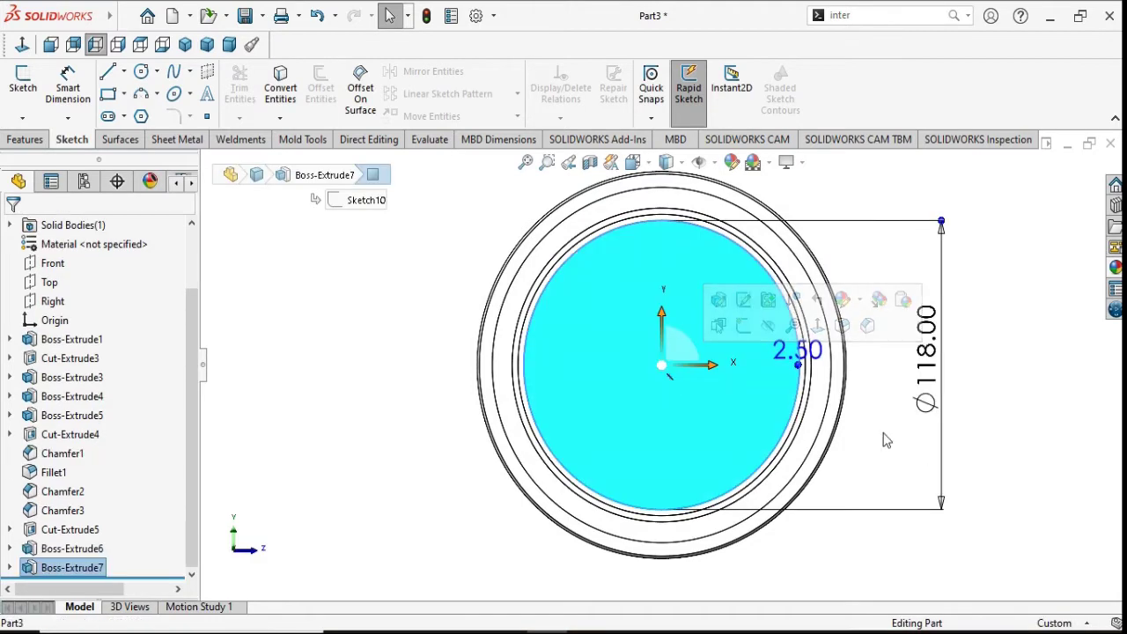
click(1008, 472)
mouse_move(918, 470)
middle_down()
mouse_move(1066, 475)
mouse_move(936, 472)
mouse_move(977, 465)
mouse_move(986, 470)
mouse_move(921, 476)
middle_up()
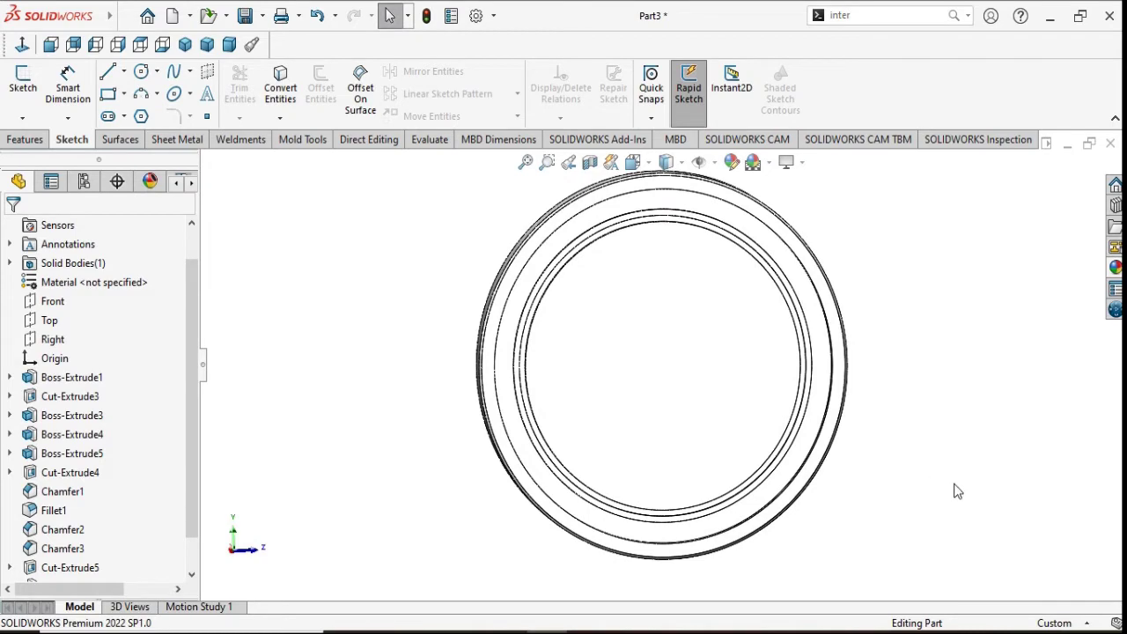
click(715, 419)
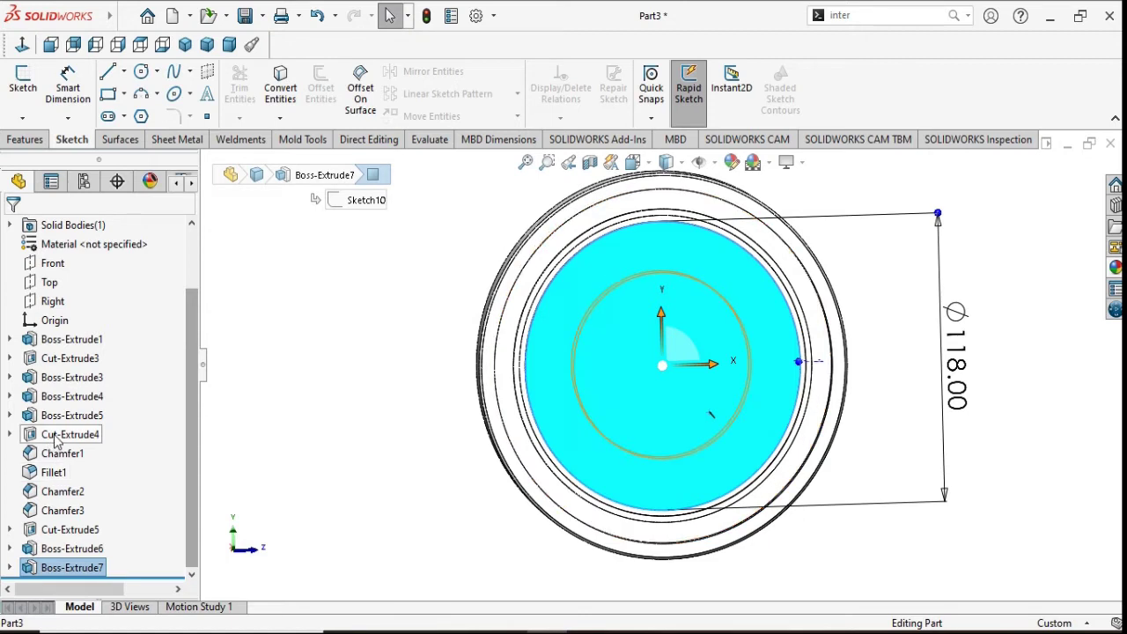
Step: Show Sketch7 from under Cut-Extrude4 and inspect its Ø76 circle from the side
click(11, 434)
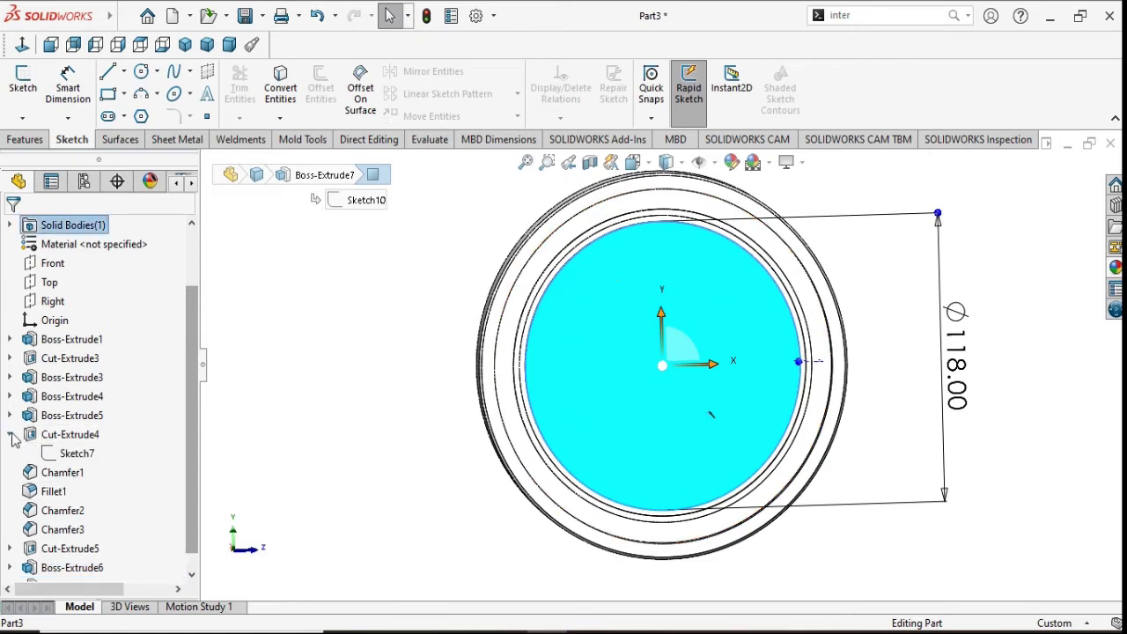
click(94, 455)
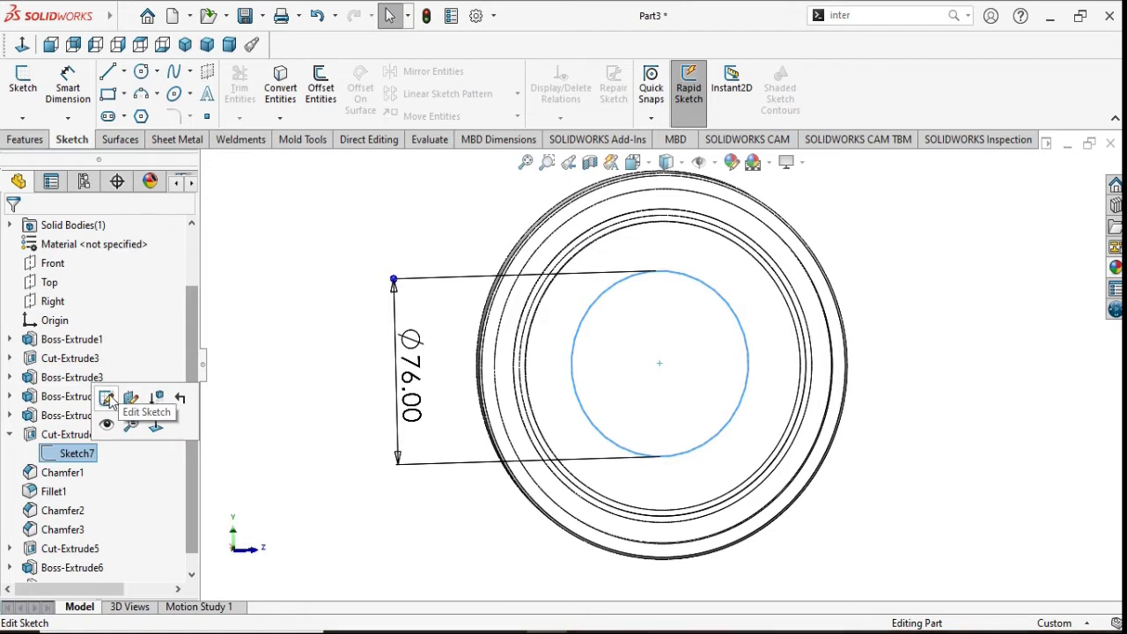
click(107, 424)
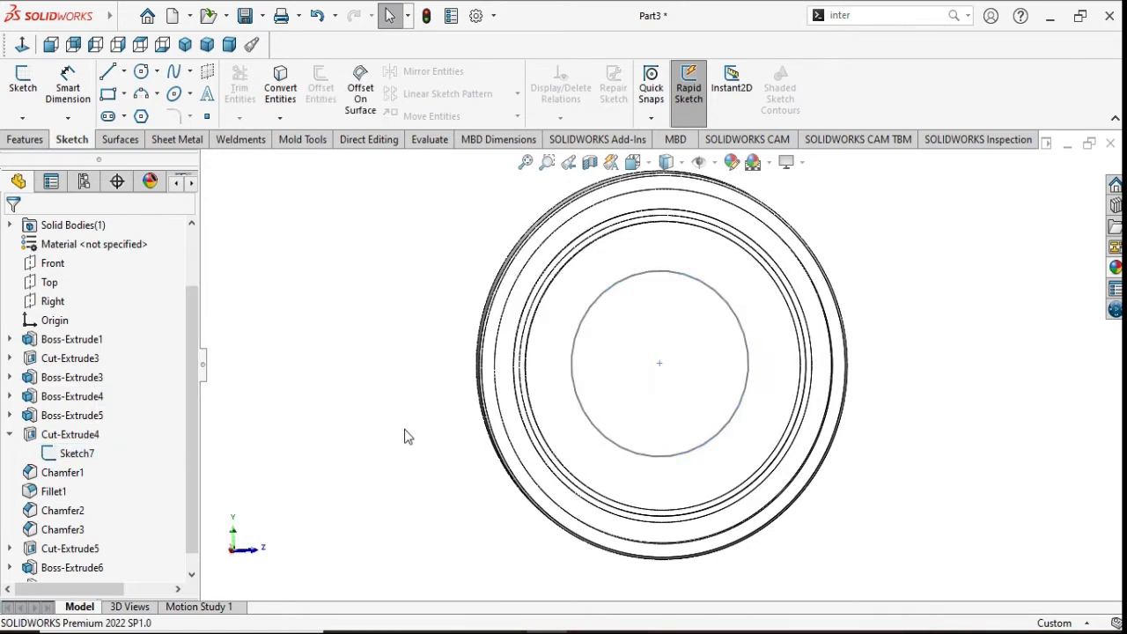
click(705, 293)
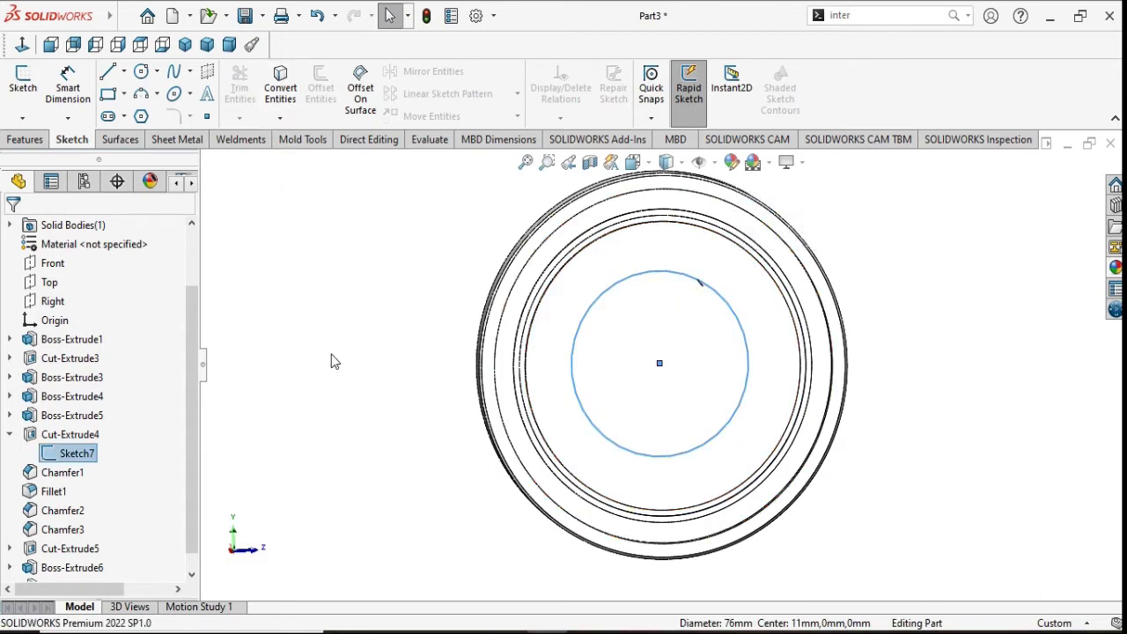
click(317, 329)
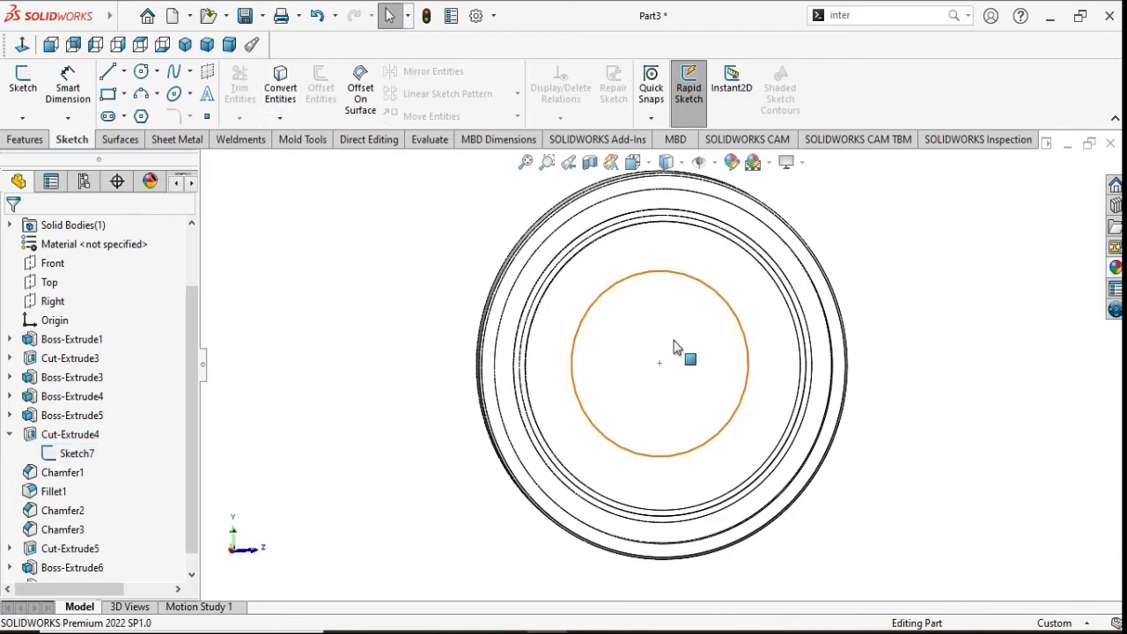
mouse_move(951, 472)
middle_down()
mouse_move(1007, 461)
mouse_move(818, 446)
mouse_move(963, 438)
middle_up()
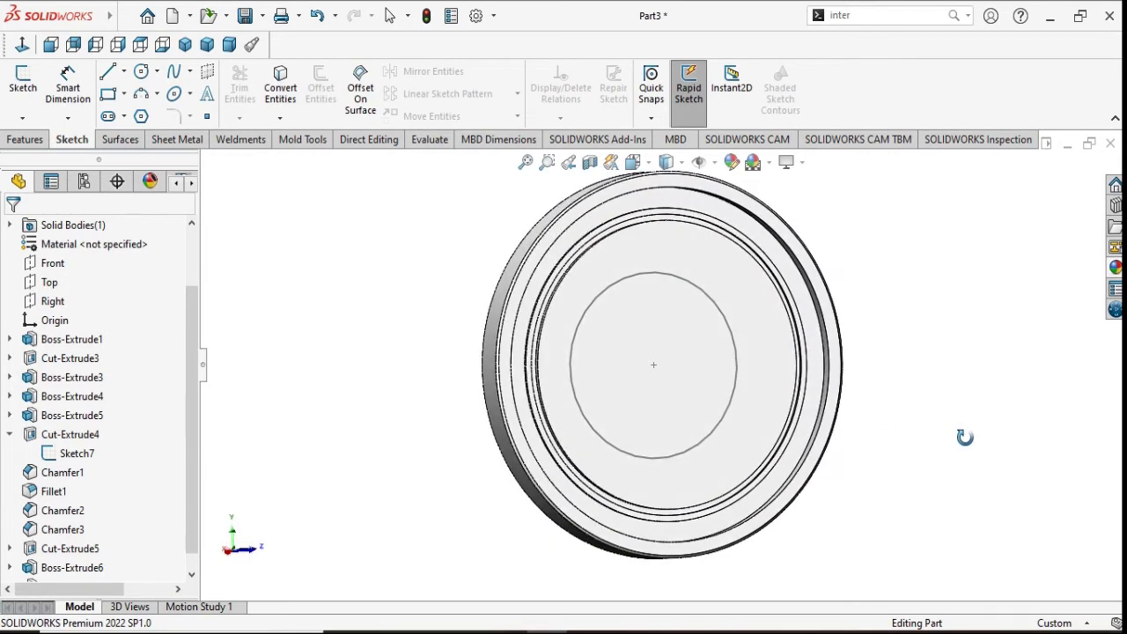
key(Escape)
click(779, 315)
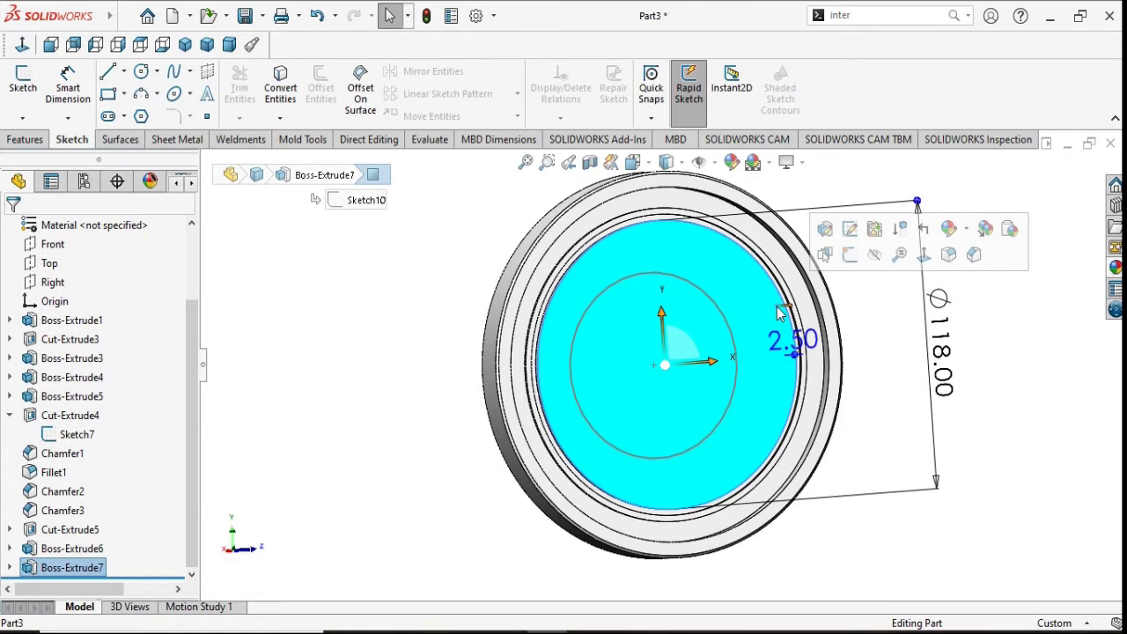
click(690, 289)
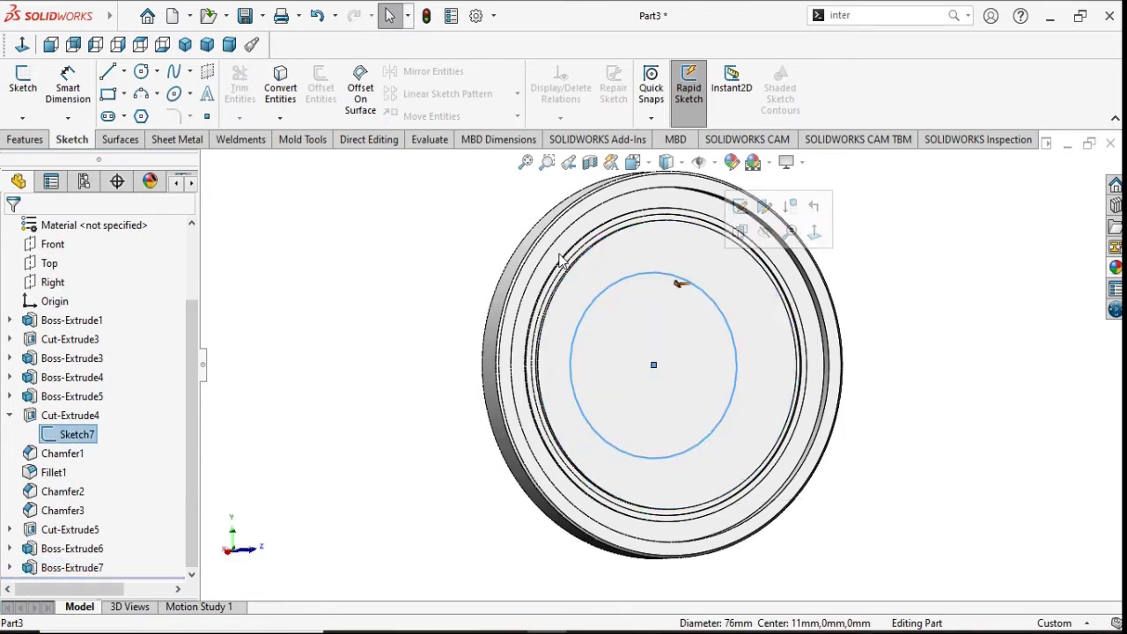
click(784, 260)
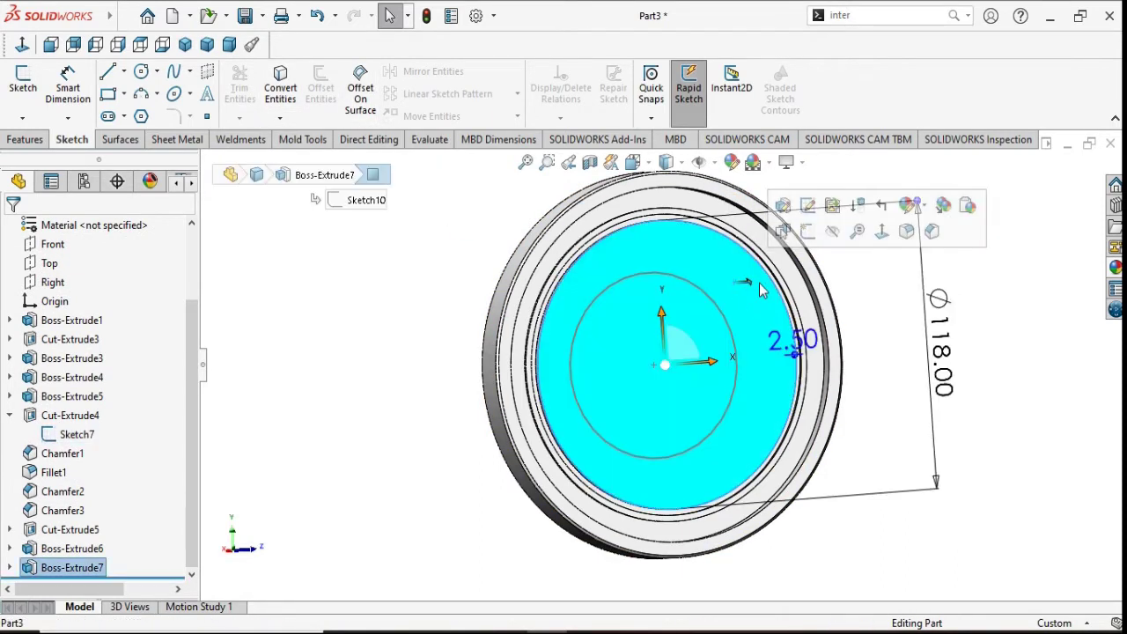
click(800, 243)
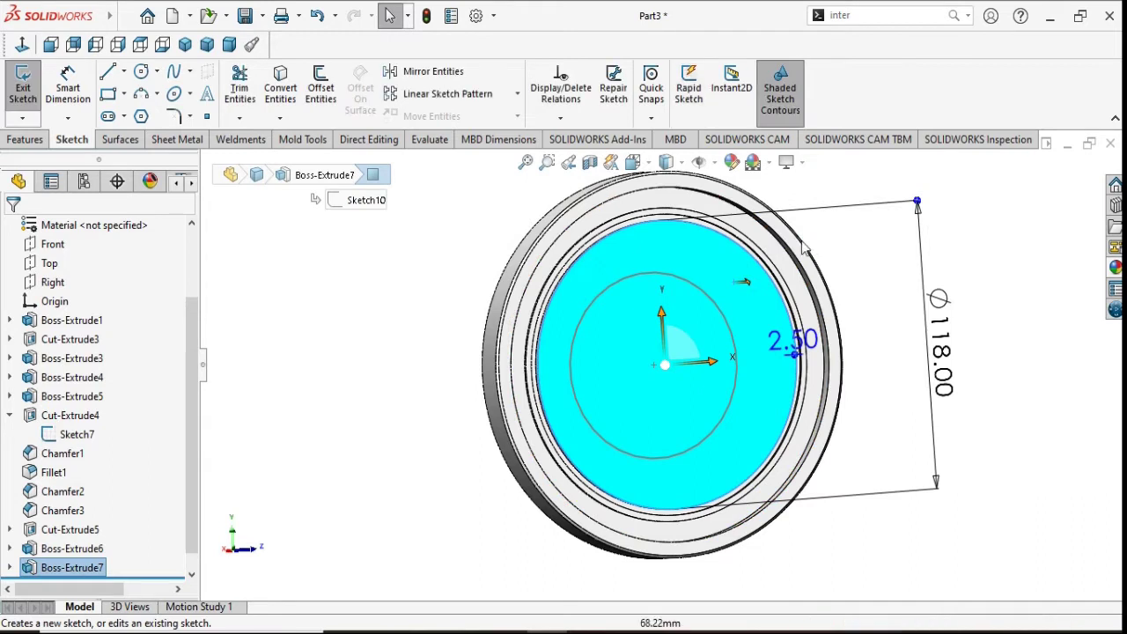
click(703, 288)
click(273, 88)
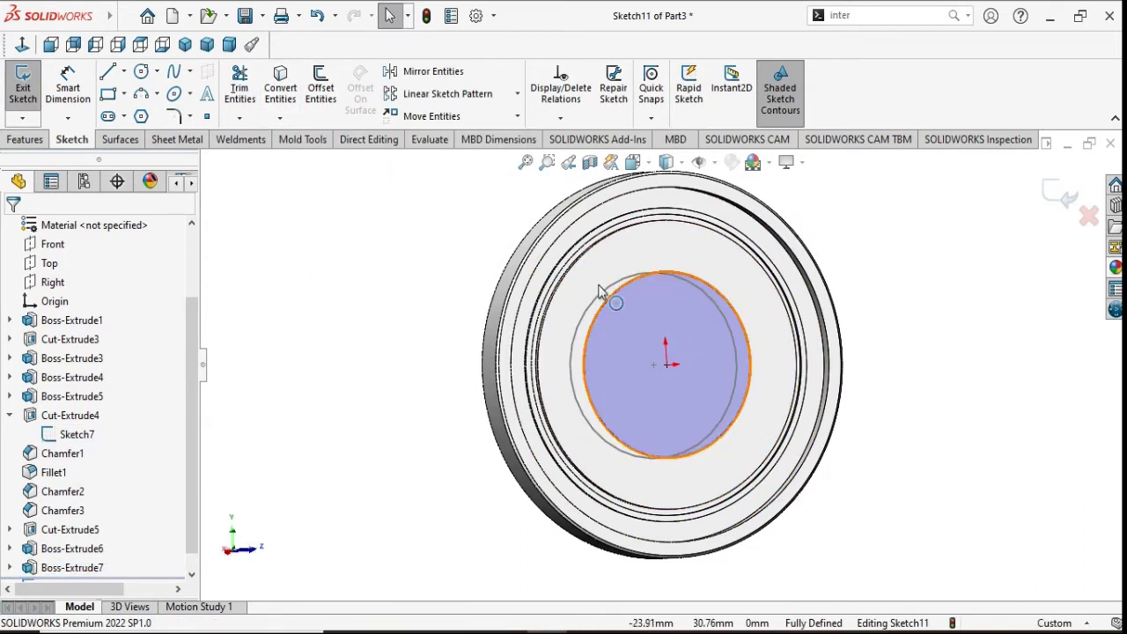
drag(195, 529, 191, 548)
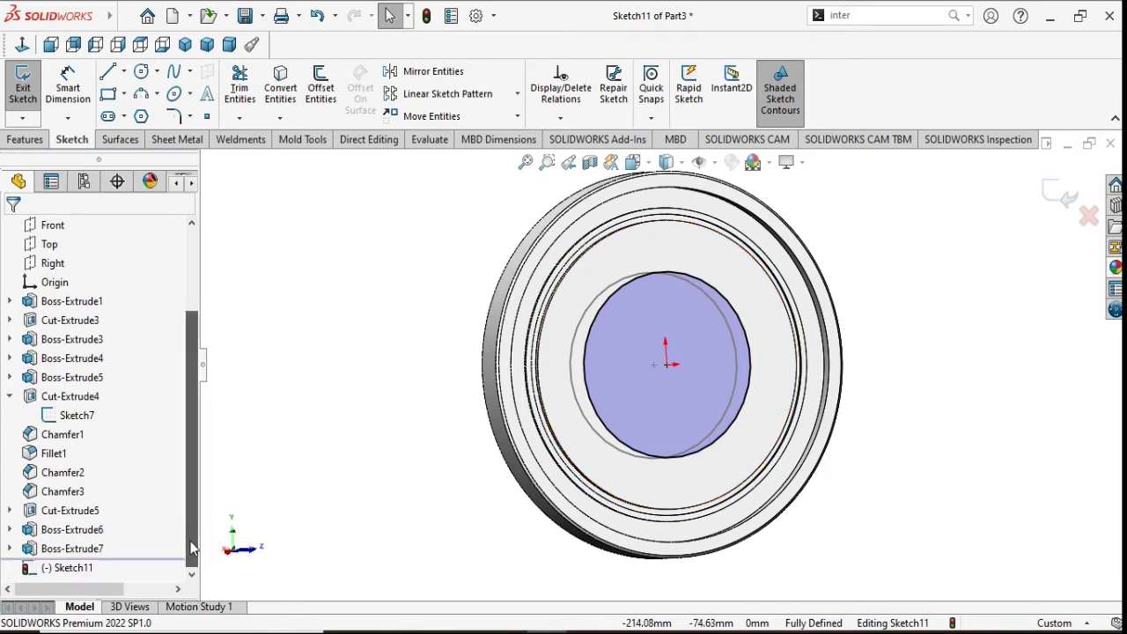
click(84, 549)
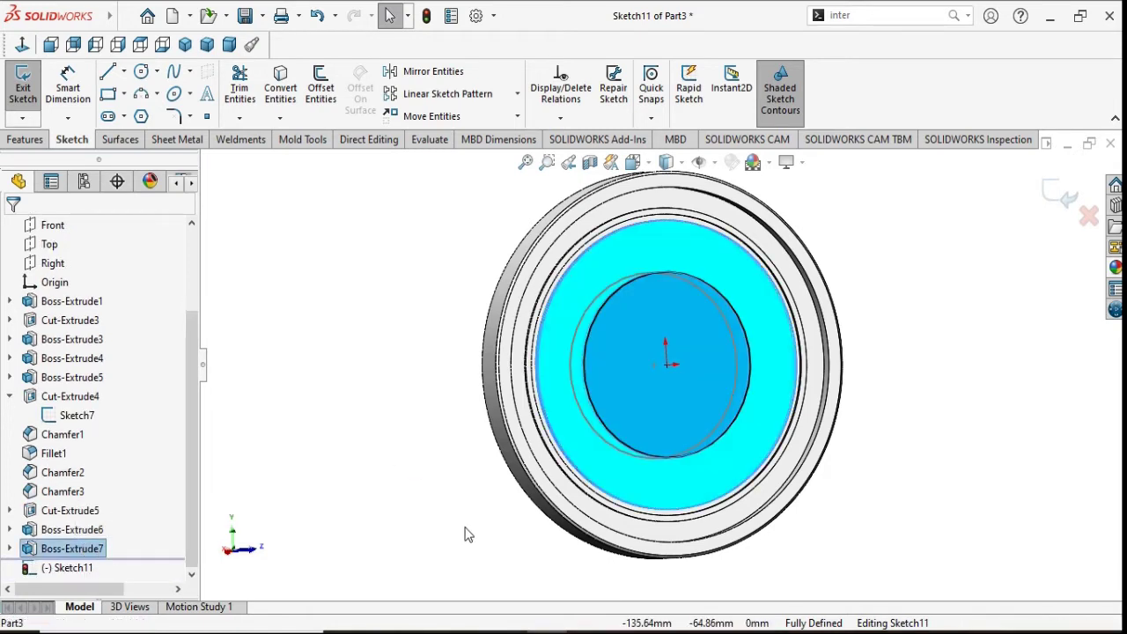
click(625, 330)
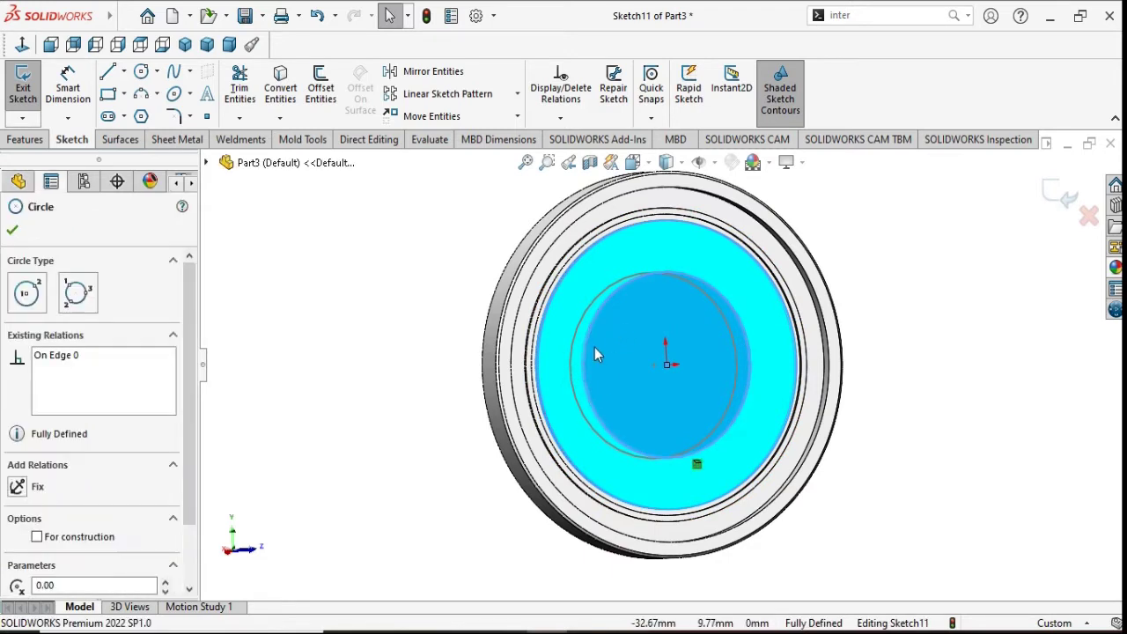
click(12, 230)
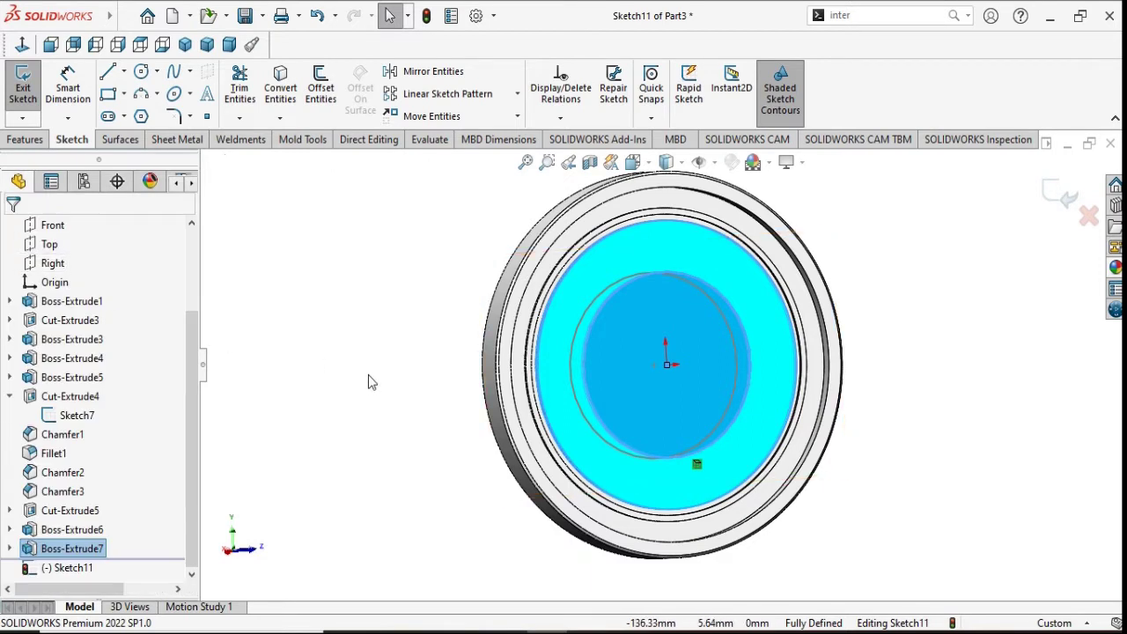
click(368, 381)
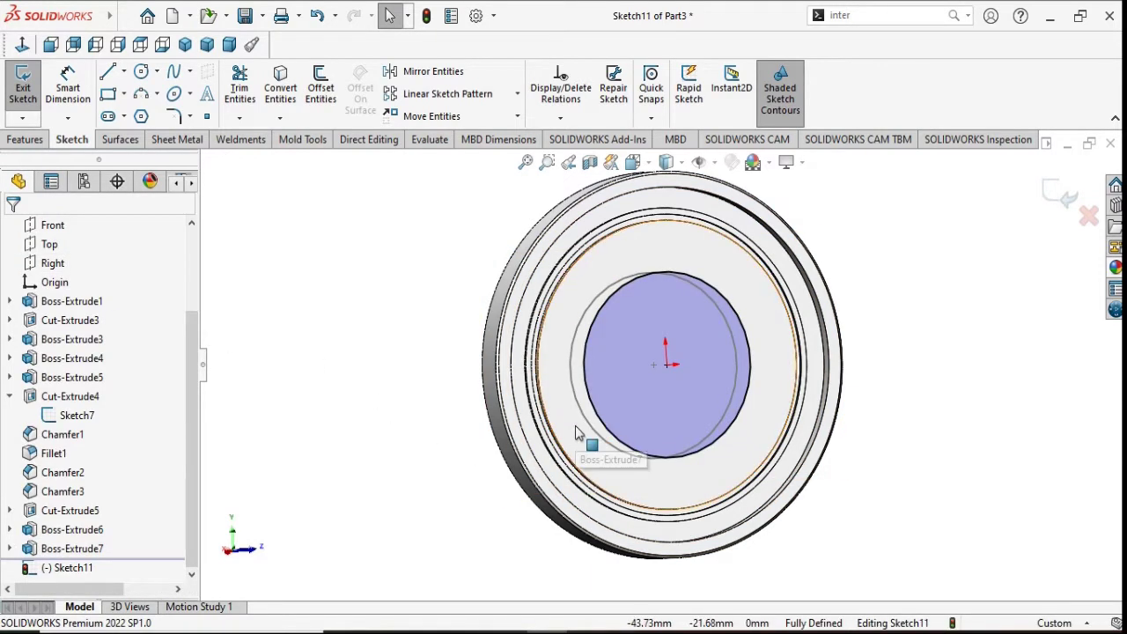
click(604, 425)
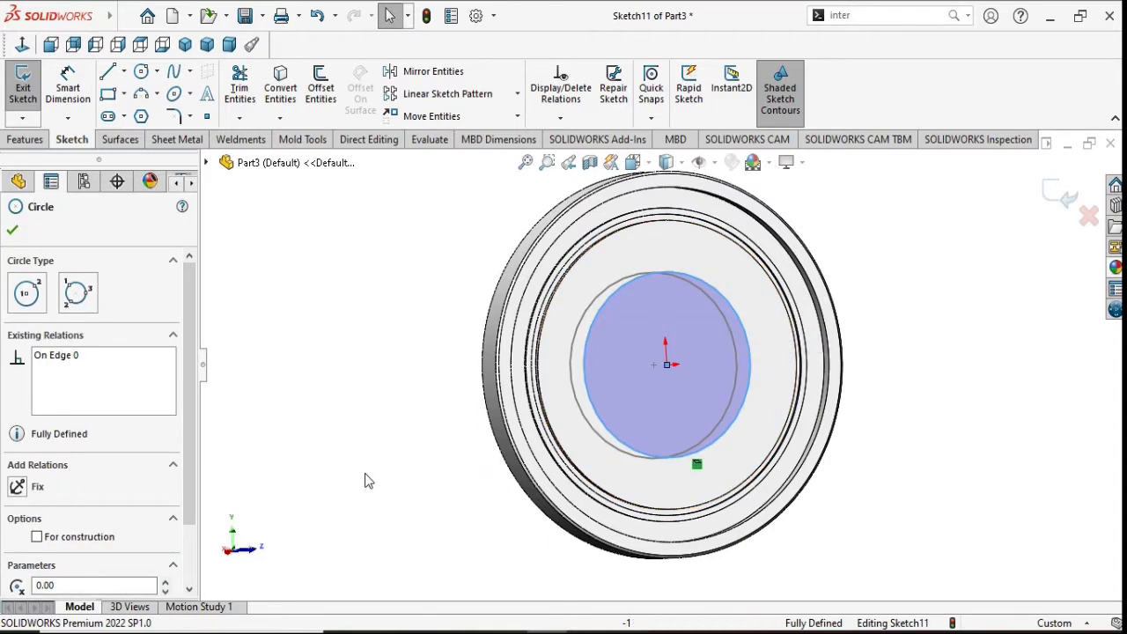
click(297, 423)
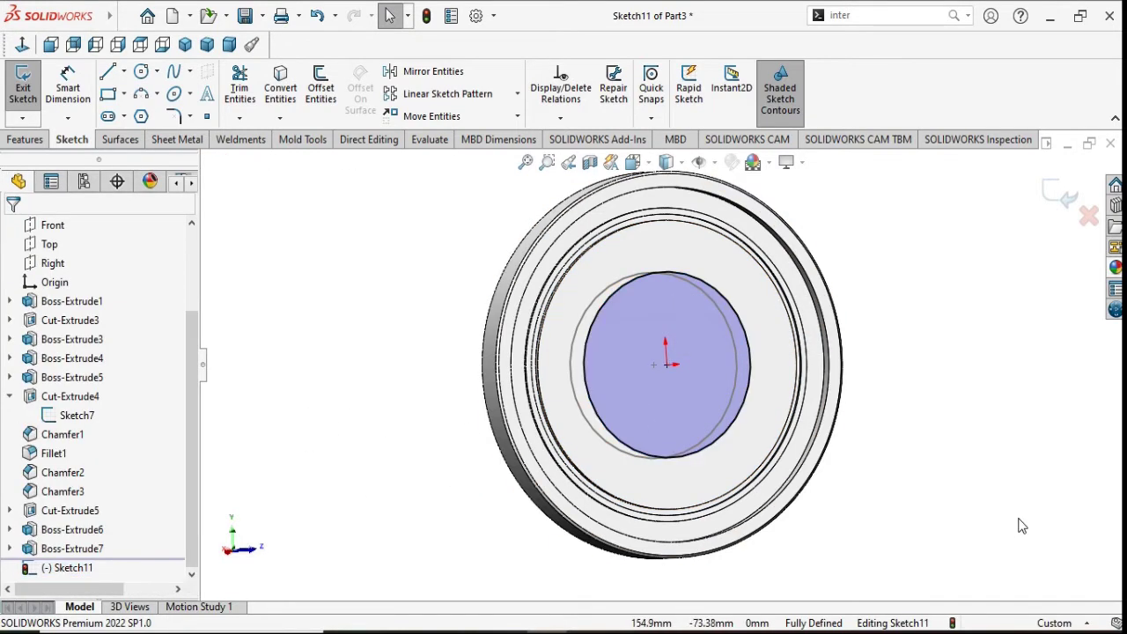
key(ctrl+b)
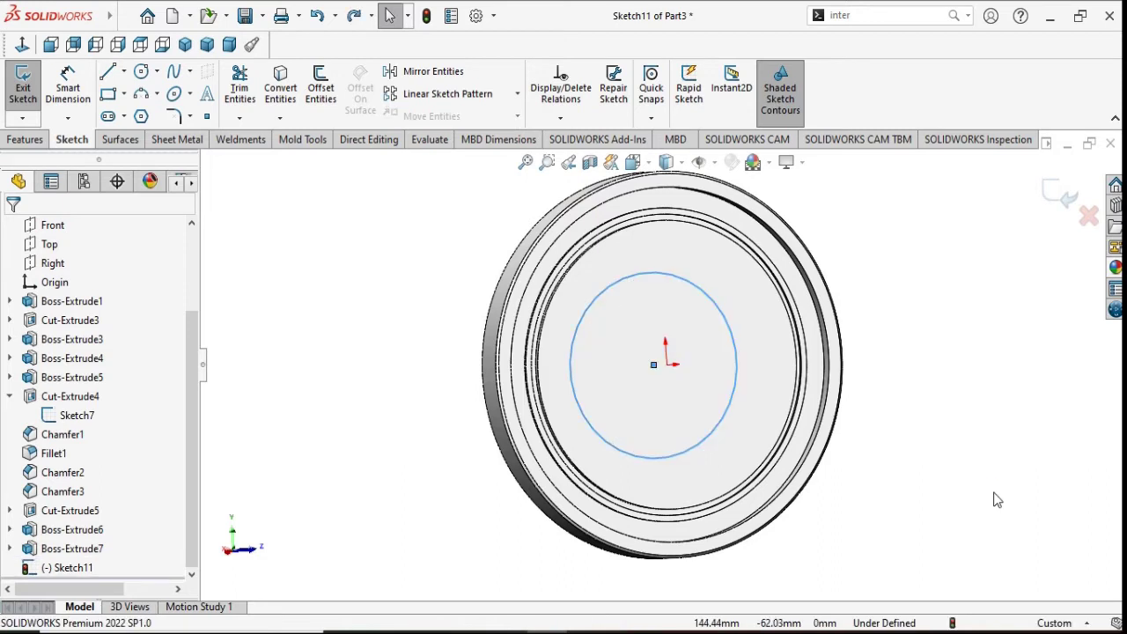
key(ctrl+z)
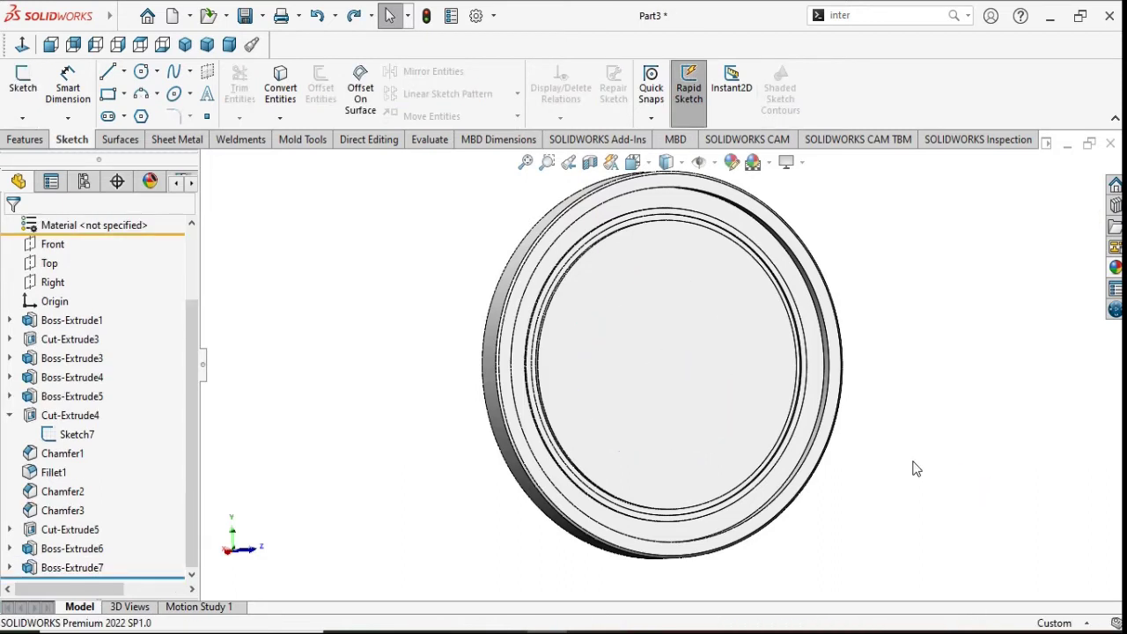
key(z)
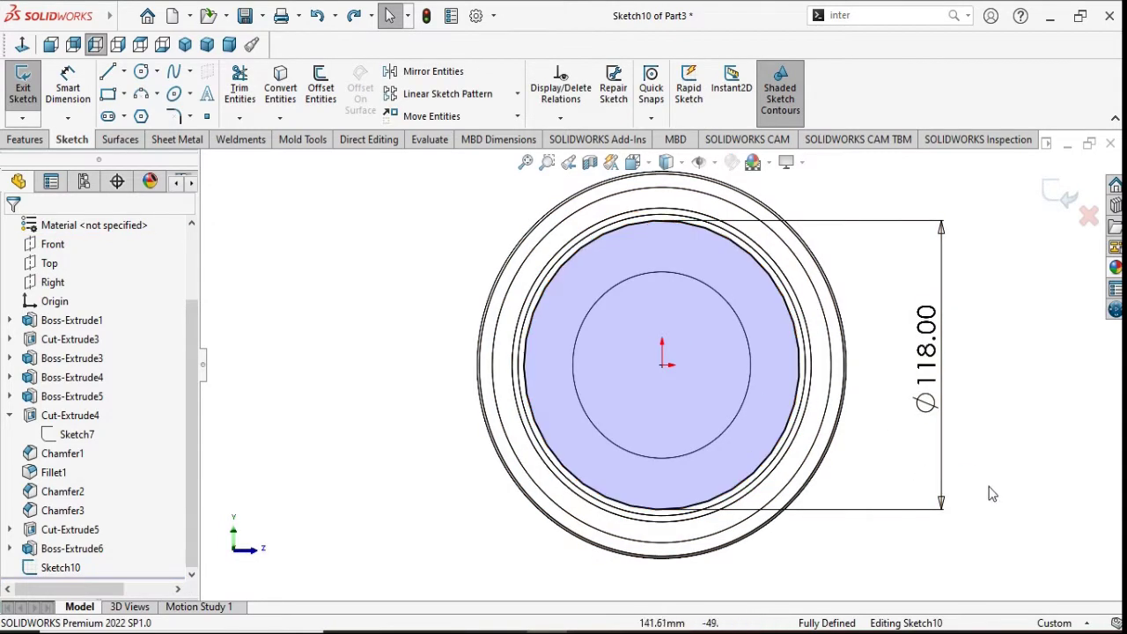
Step: Convert the 76 mm inner circle edge into Sketch10, viewed normal to the face
mouse_move(964, 478)
middle_down()
mouse_move(1057, 471)
mouse_move(977, 465)
middle_up()
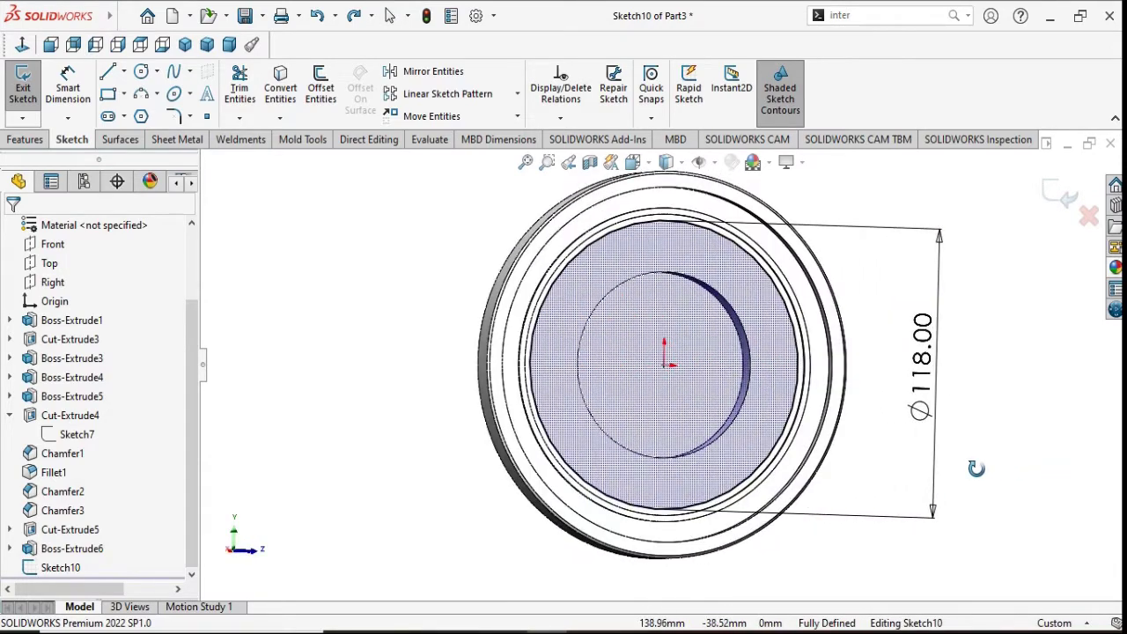
click(24, 41)
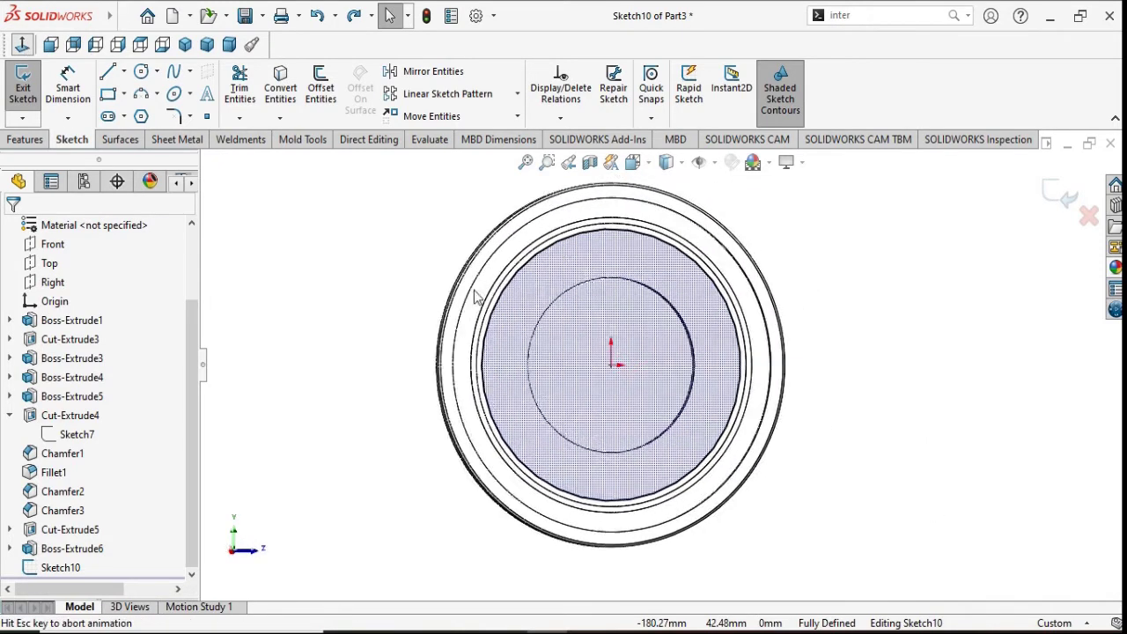
click(602, 284)
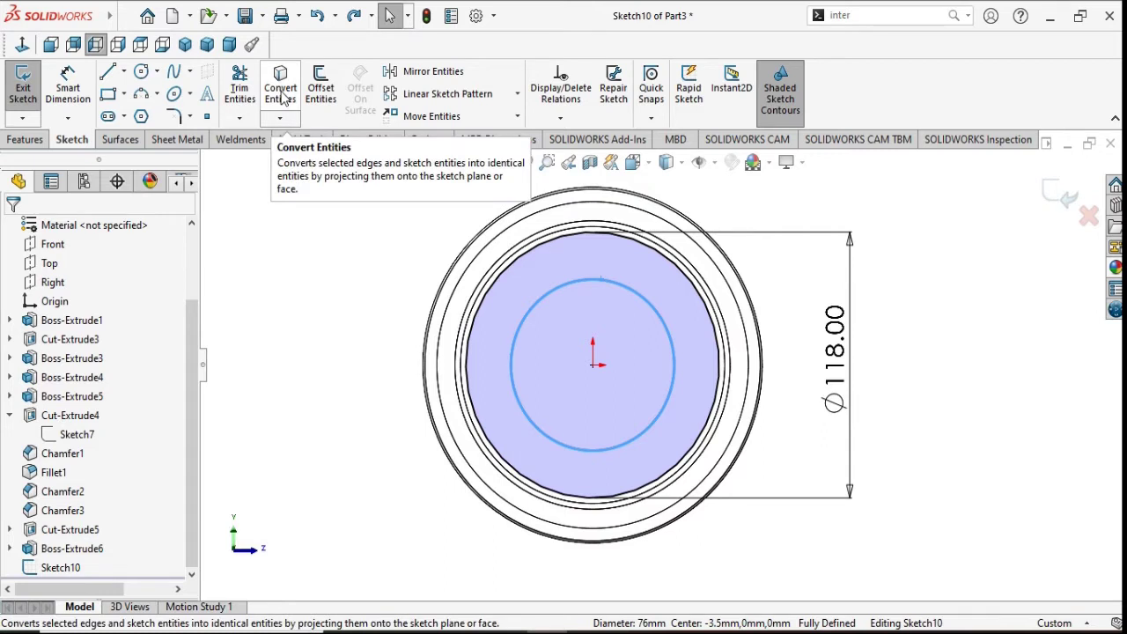
click(282, 97)
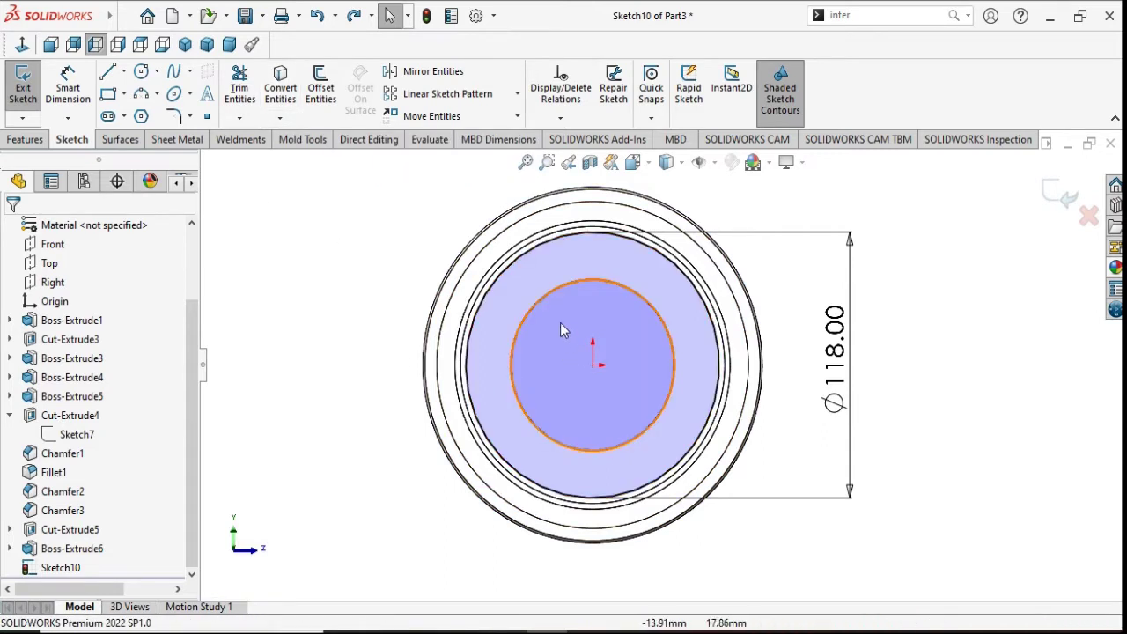
click(507, 300)
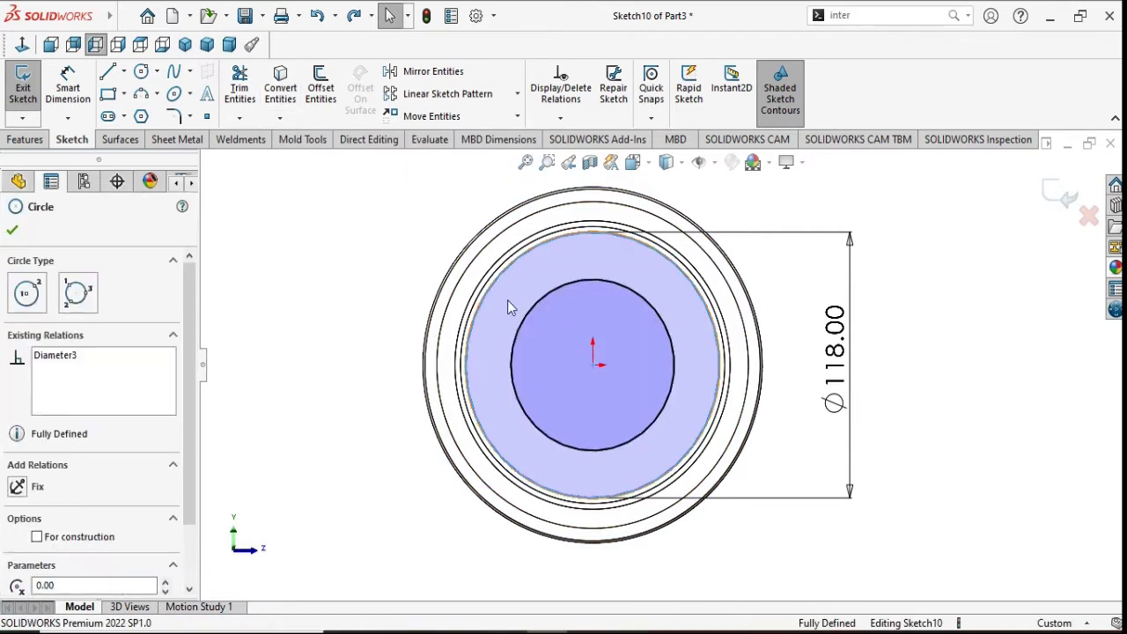
click(11, 232)
click(25, 141)
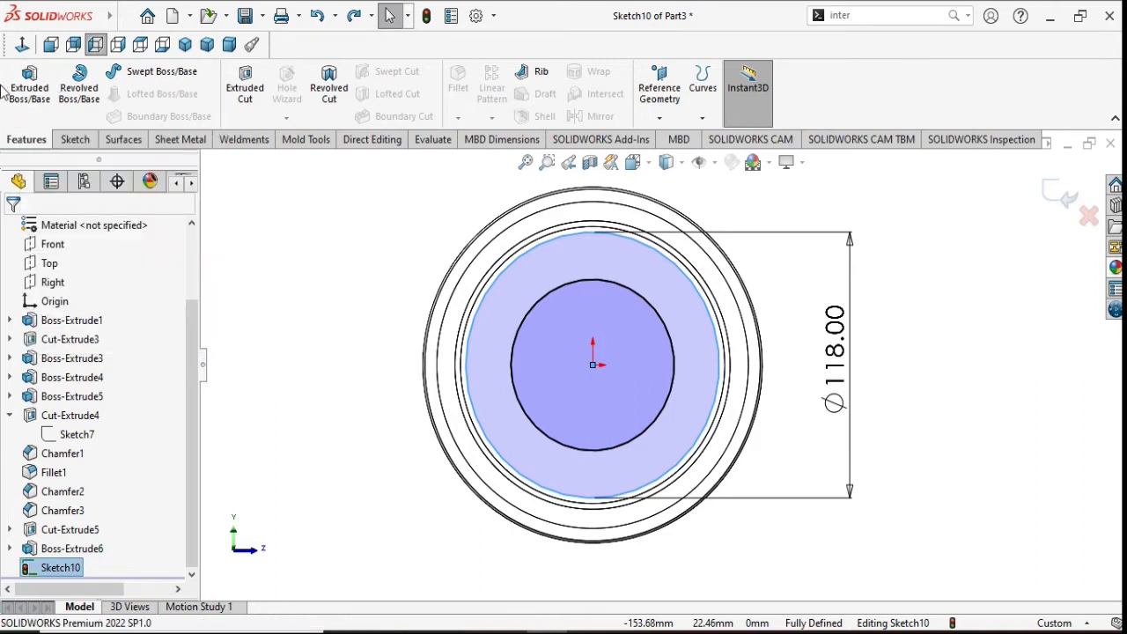
Step: Build a 2.50 mm blind boss from the Ø118/Ø76 ring sketch, then undo it
click(29, 88)
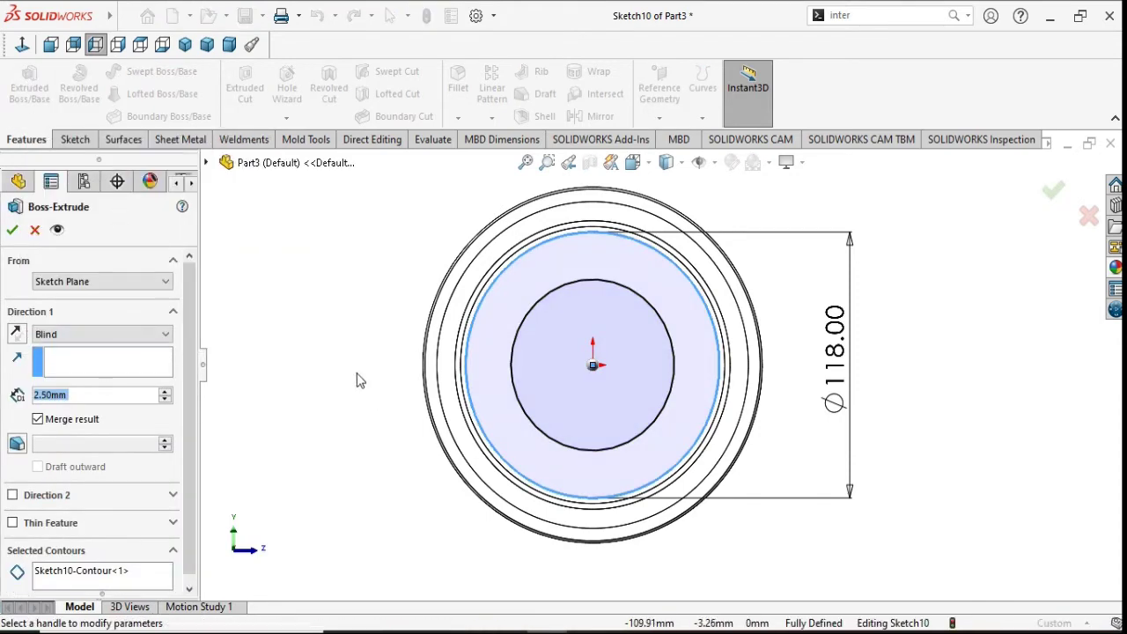
mouse_move(365, 382)
middle_down()
mouse_move(425, 399)
mouse_move(390, 388)
middle_up()
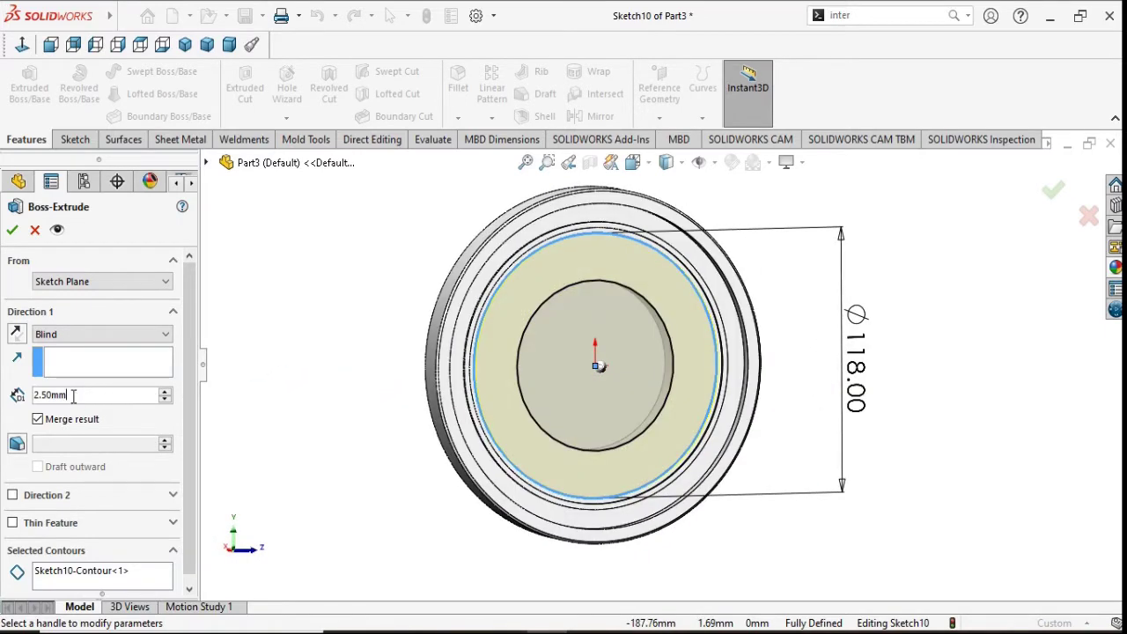
click(16, 227)
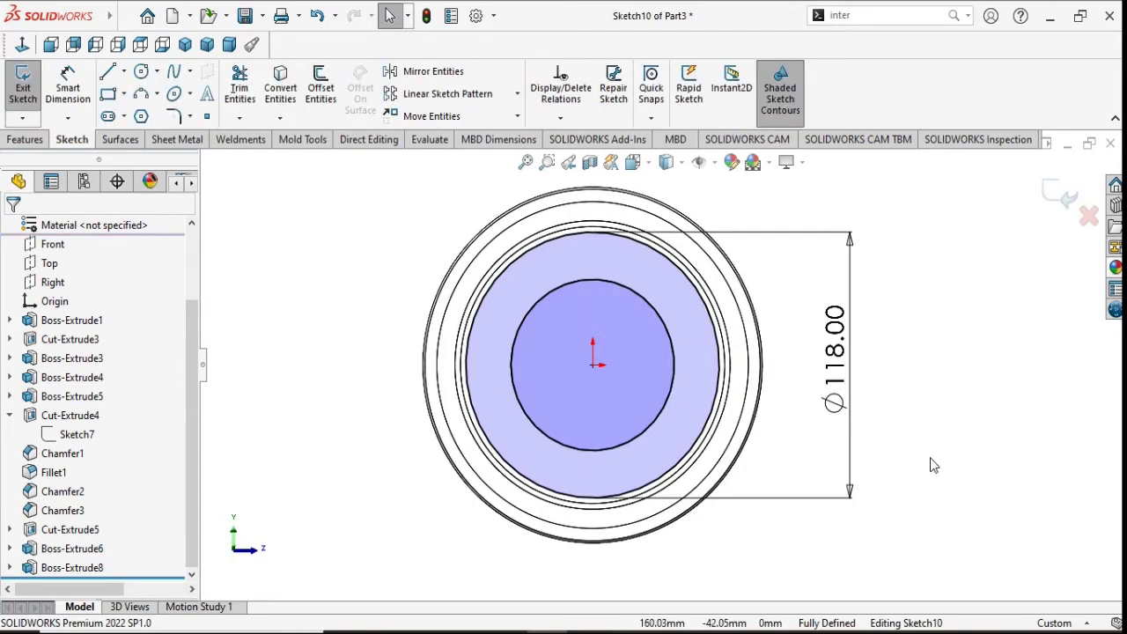
key(ctrl+z)
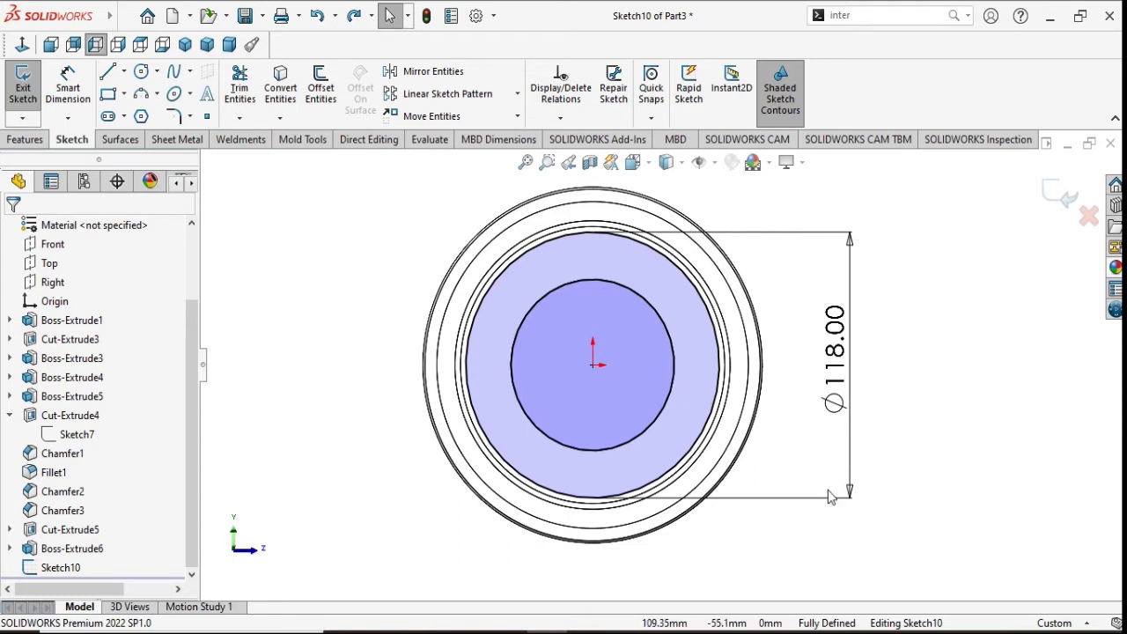
Step: Exit Sketch10 without changing Cut-Extrude4
scroll(187, 439, up, 1)
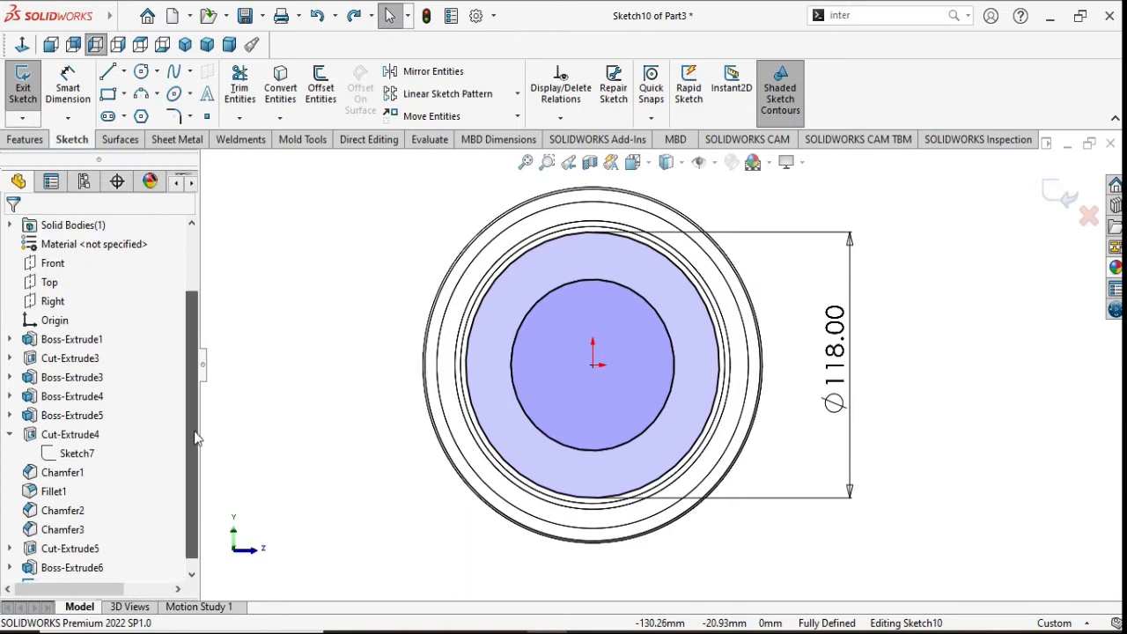
right_click(48, 440)
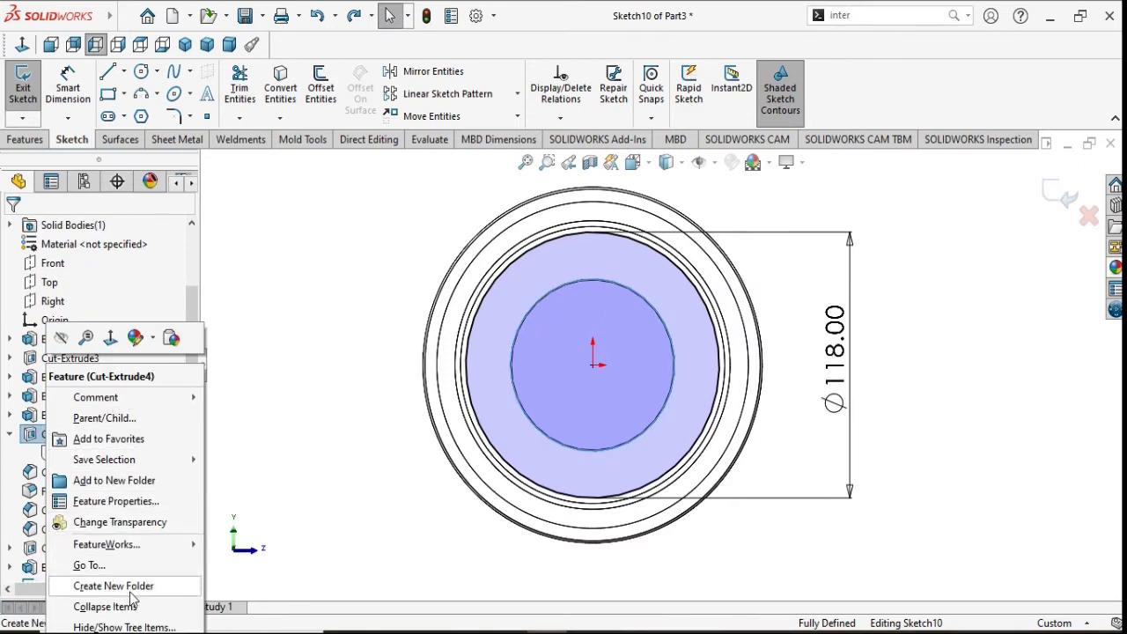
click(290, 458)
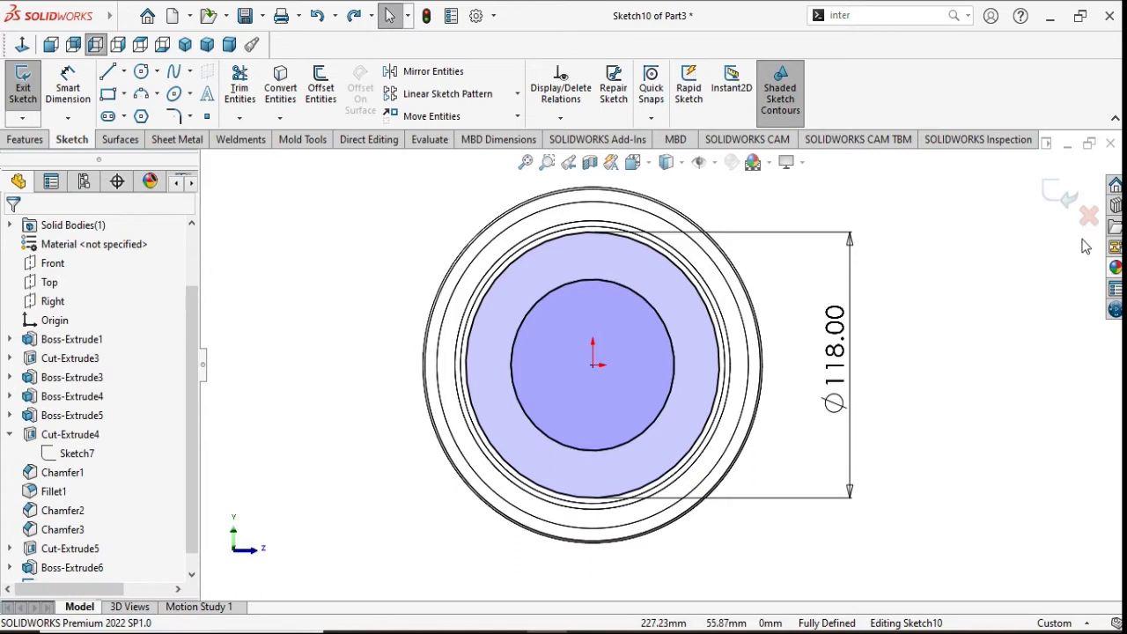
click(1071, 205)
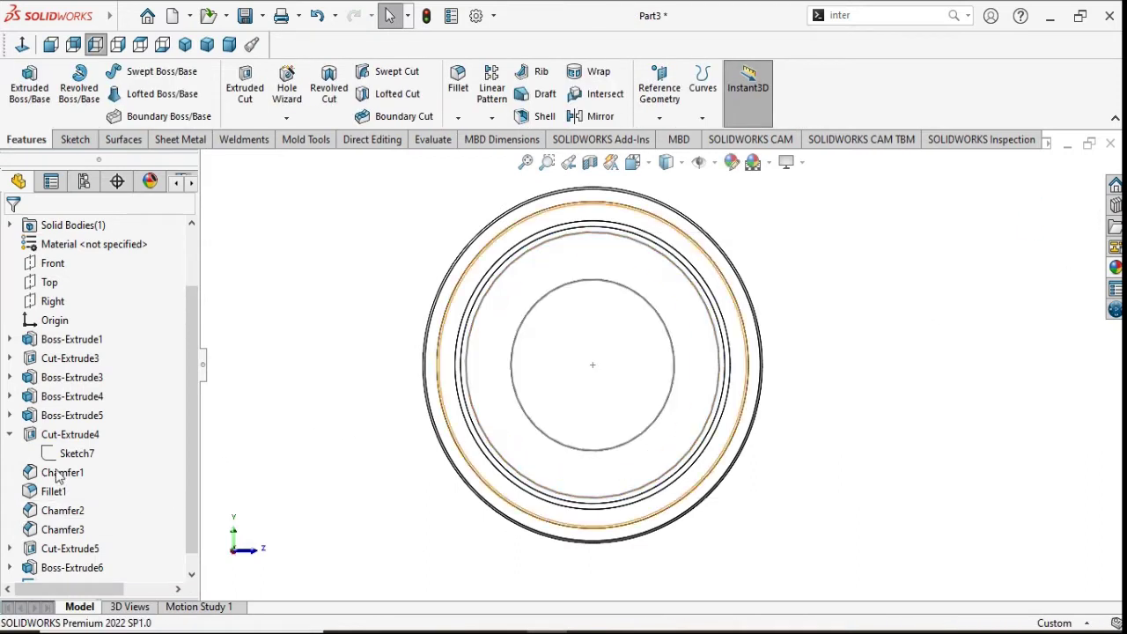
Step: Delete Cut-Extrude4 from the part and view the disc in 3D
right_click(60, 440)
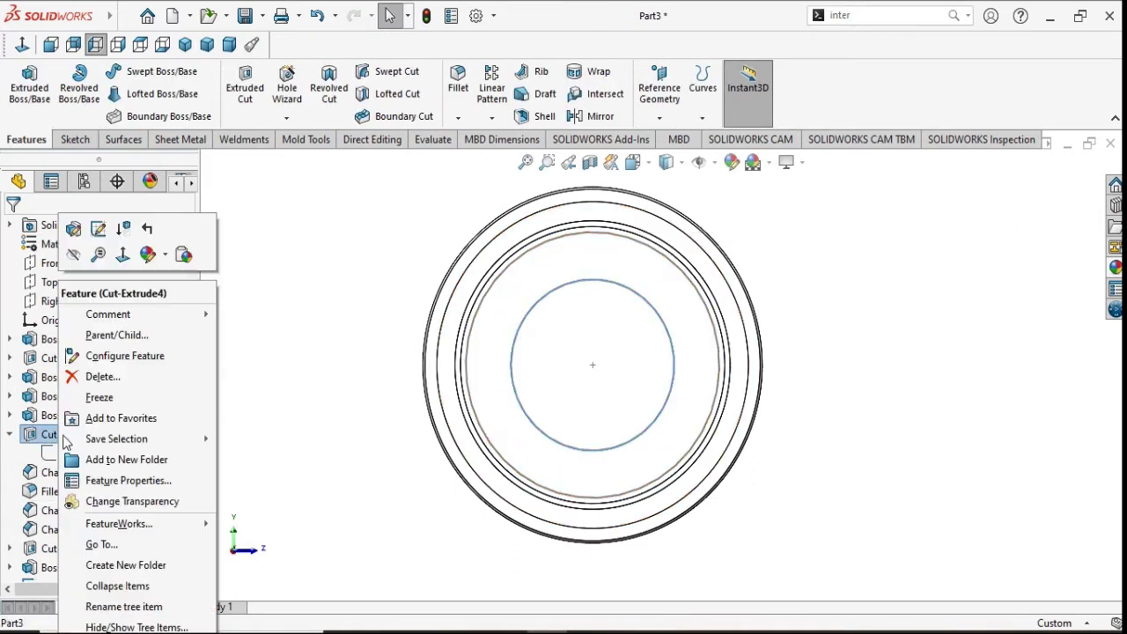
click(97, 373)
click(664, 239)
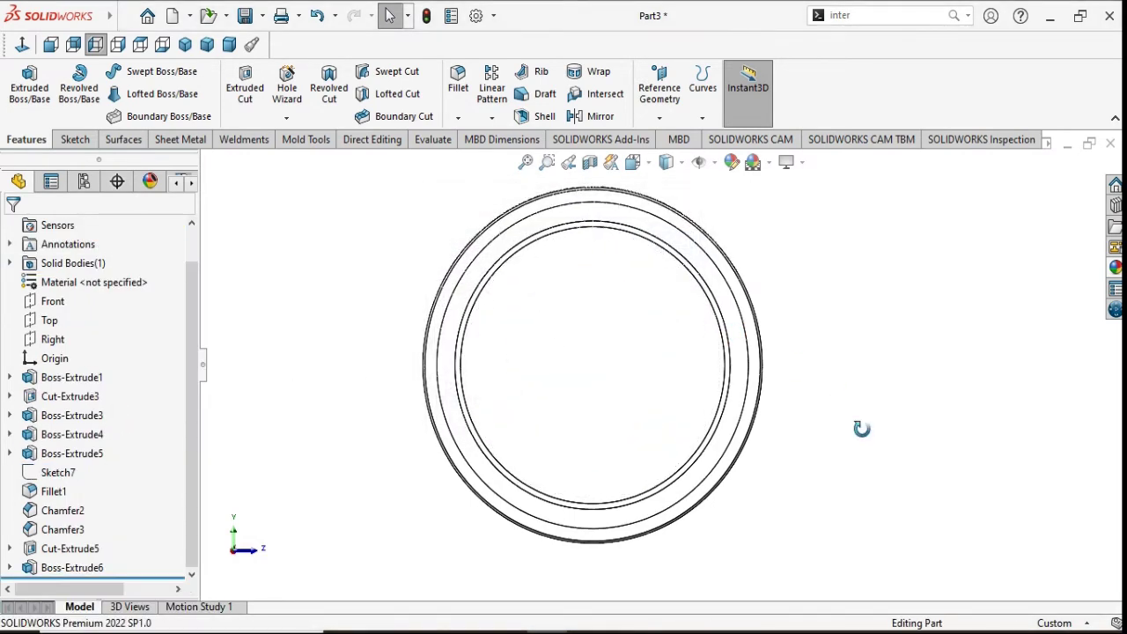
mouse_move(863, 428)
middle_down()
mouse_move(1004, 446)
mouse_move(787, 462)
mouse_move(705, 423)
middle_up()
Step: Sketch a circle centred on the origin on the disc's front face
click(569, 380)
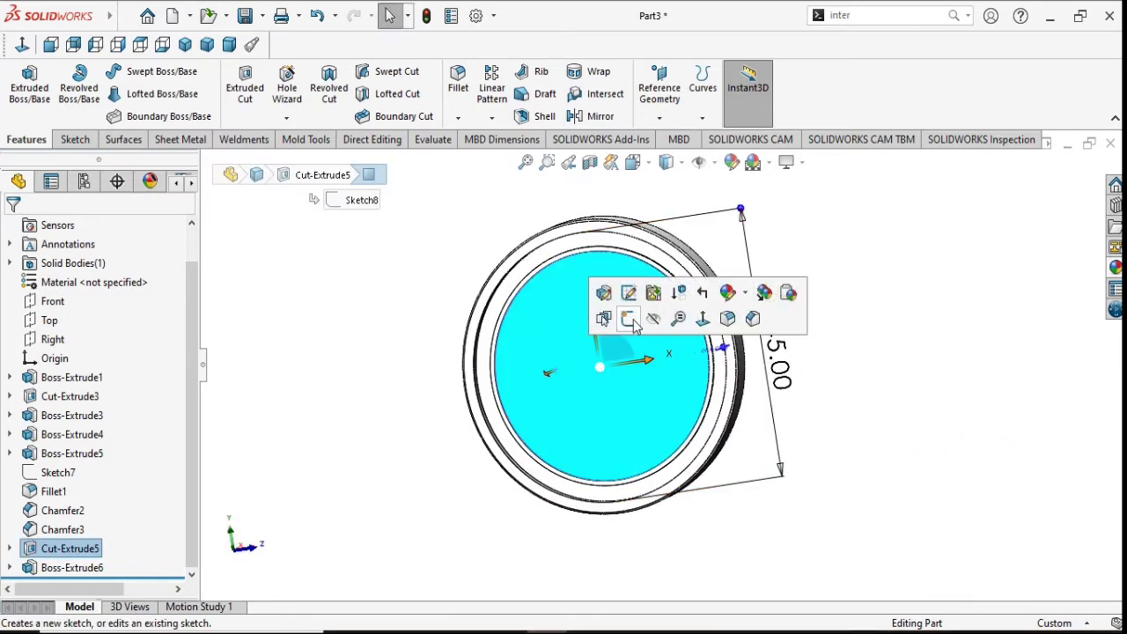
click(631, 321)
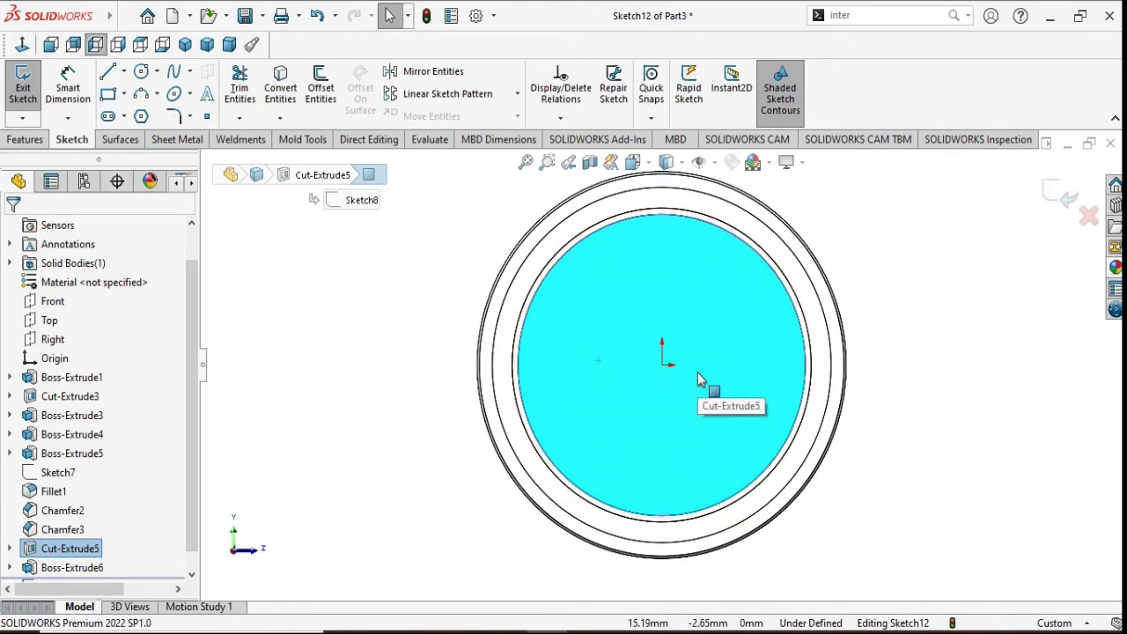
click(141, 71)
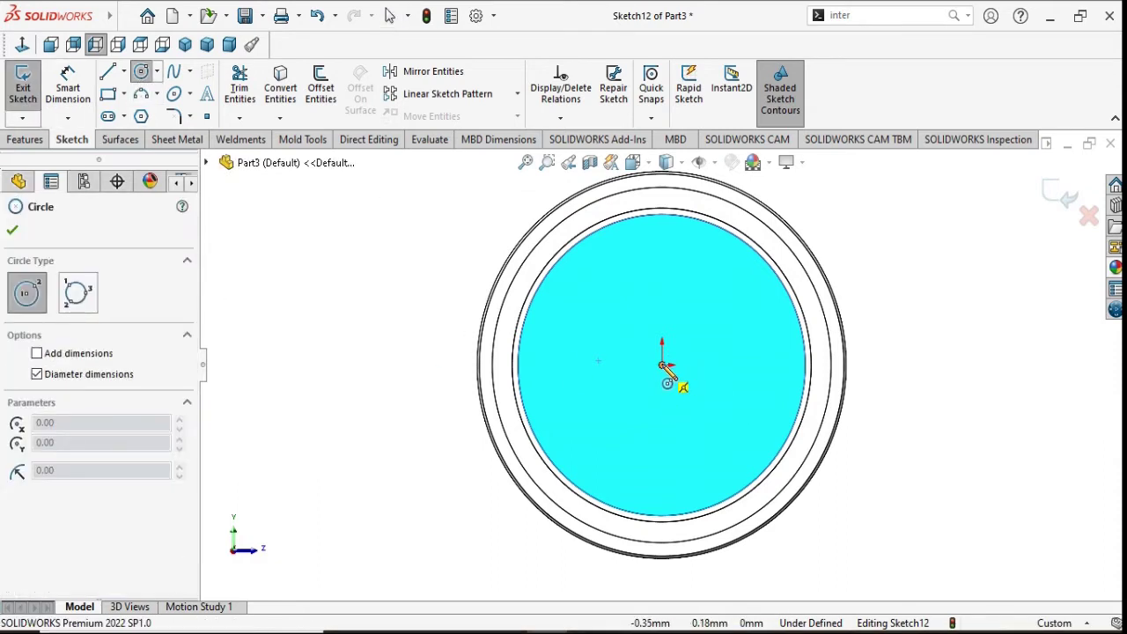
click(663, 364)
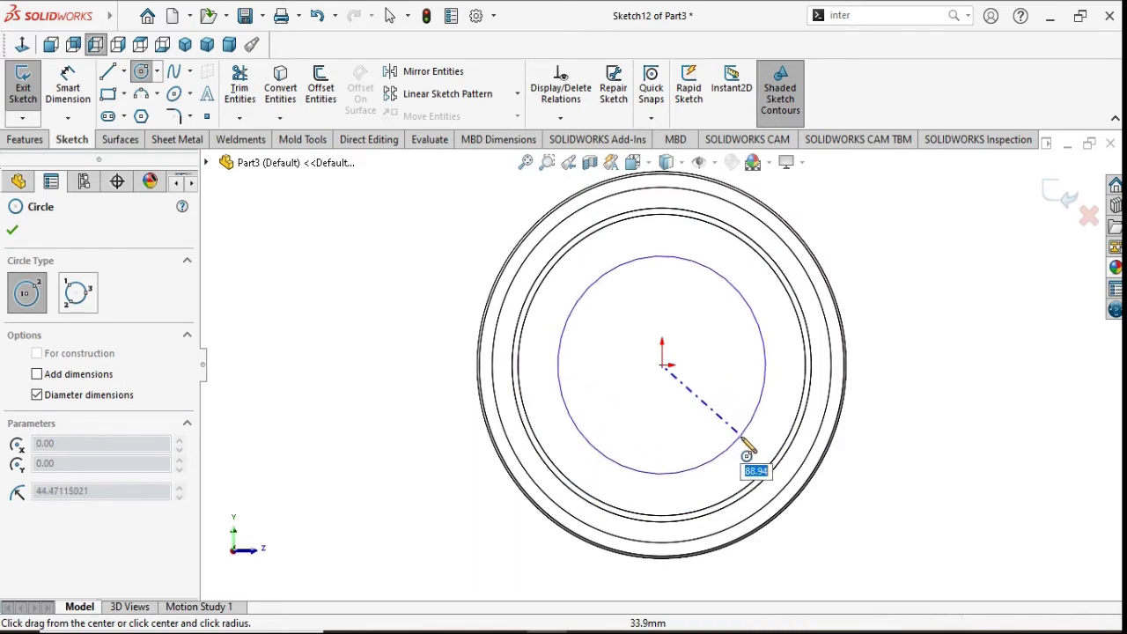
click(746, 444)
right_click(926, 432)
click(916, 436)
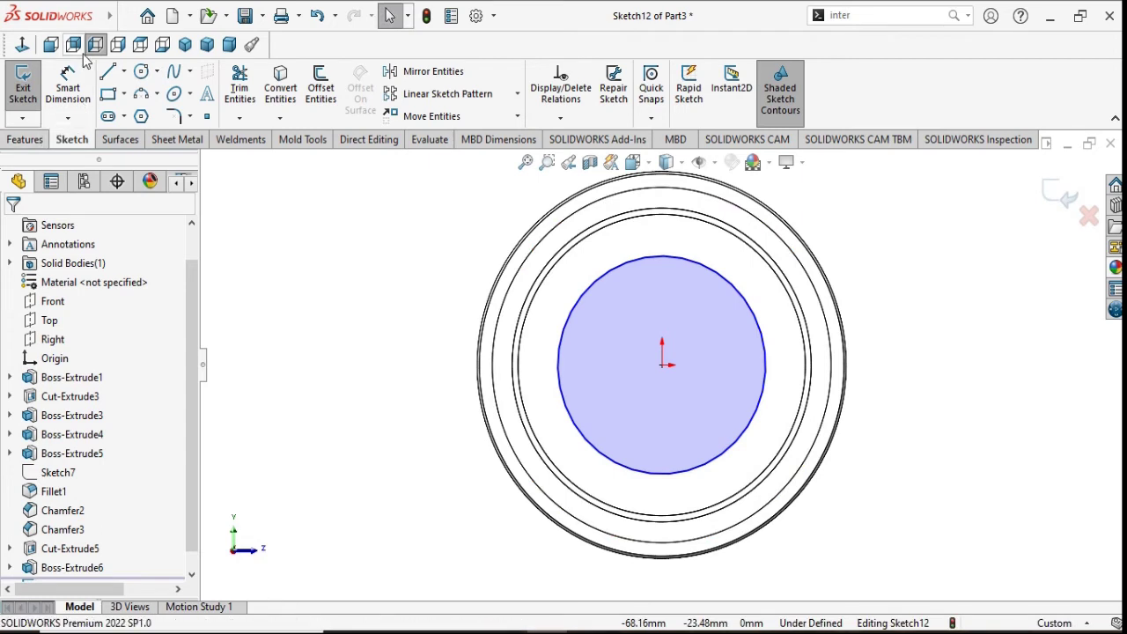
Step: Dimension the circle's diameter to 118 mm
click(68, 86)
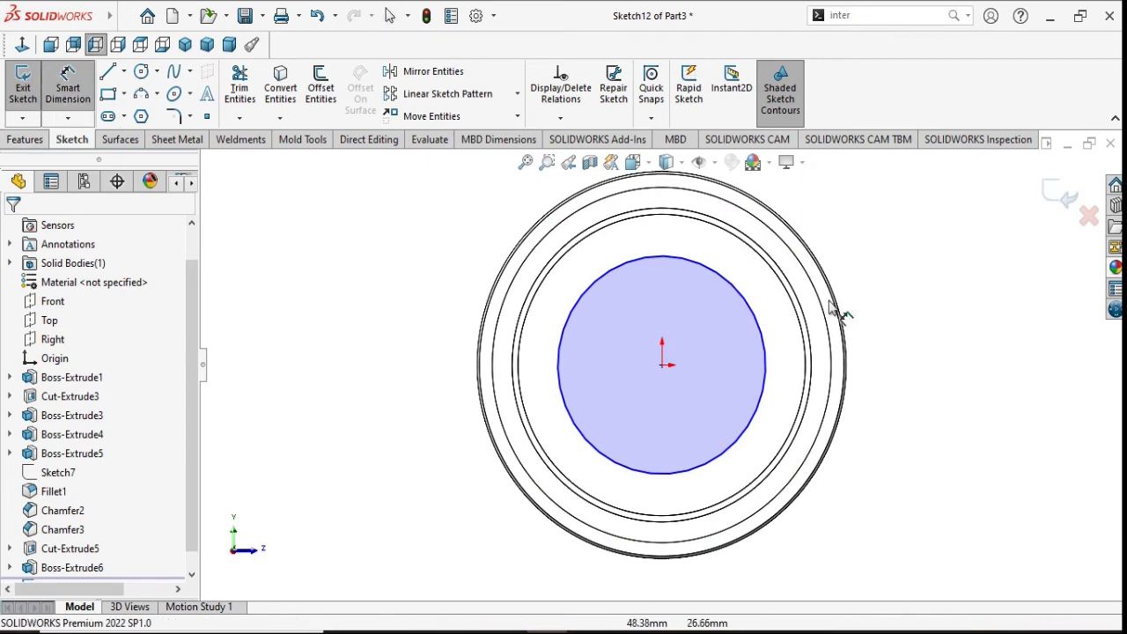
click(764, 364)
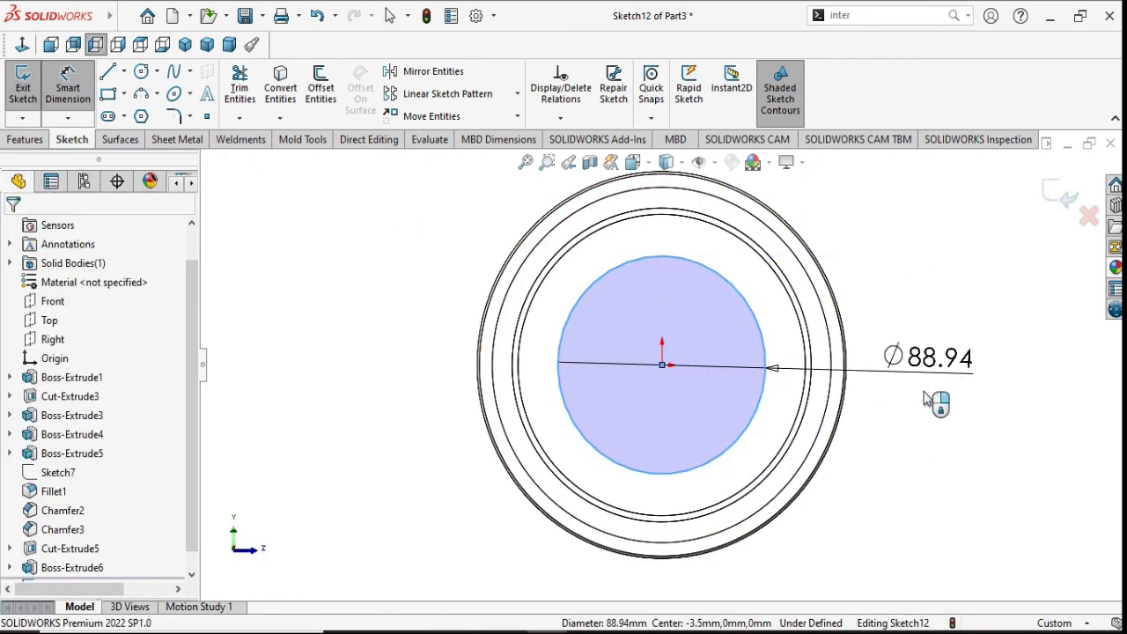
click(925, 400)
text(118)
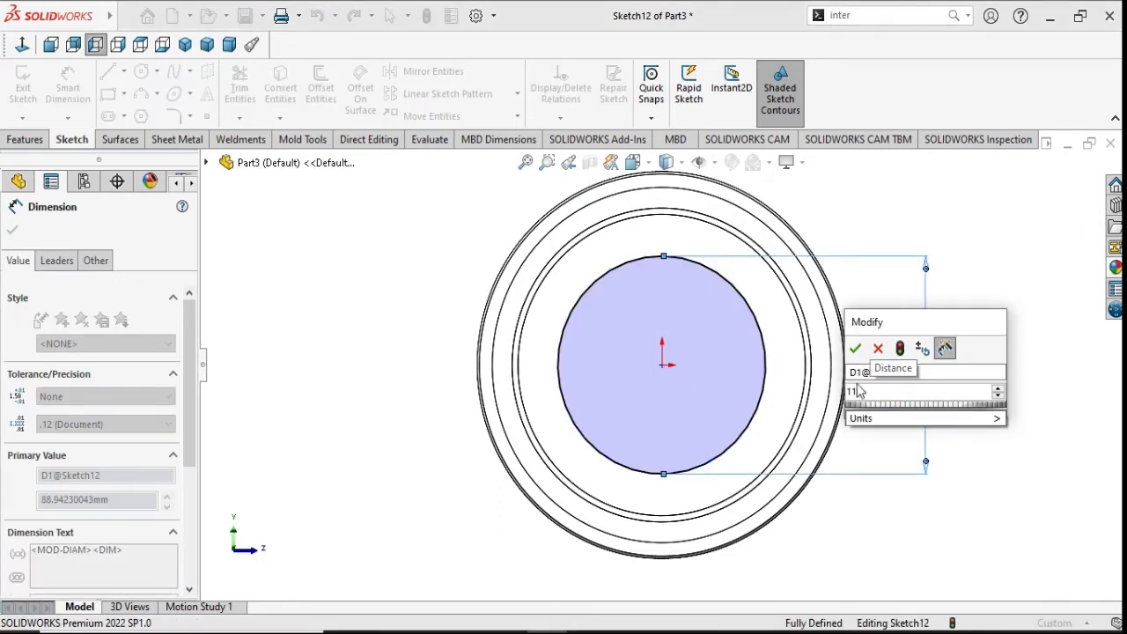
click(857, 349)
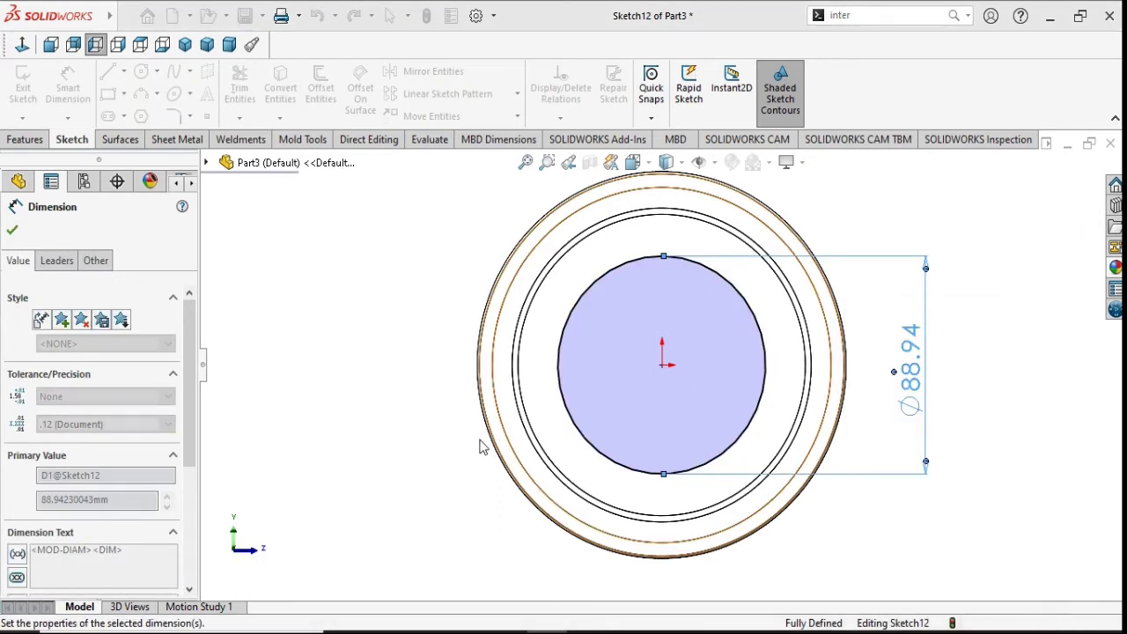
click(12, 229)
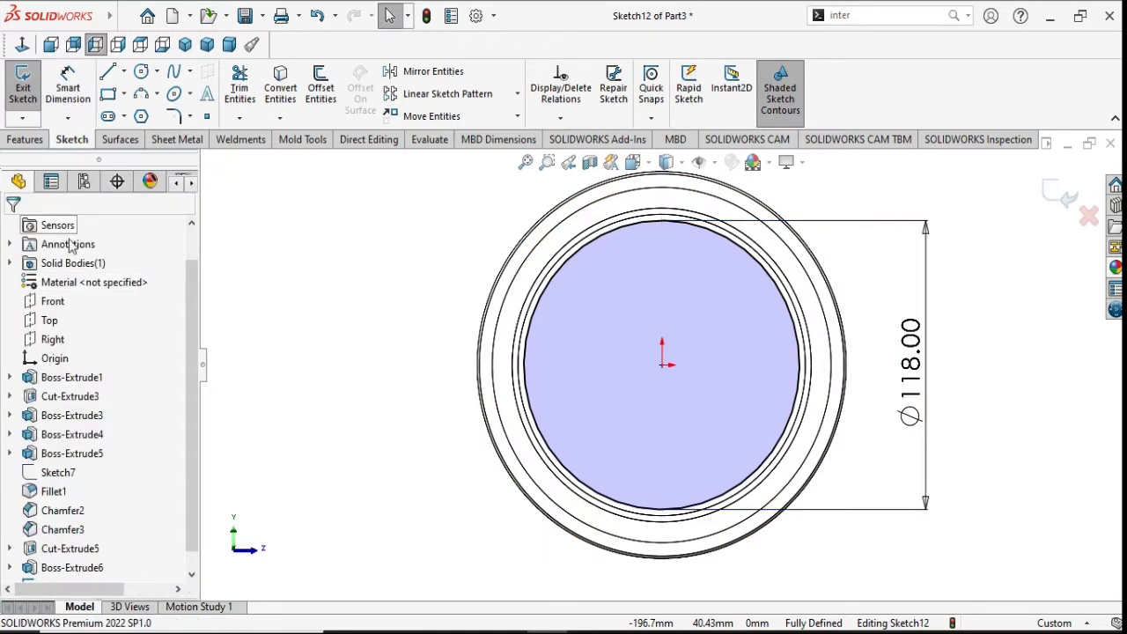
Step: Extrude the Ø118 circle 2.50 mm as a blind boss
click(16, 141)
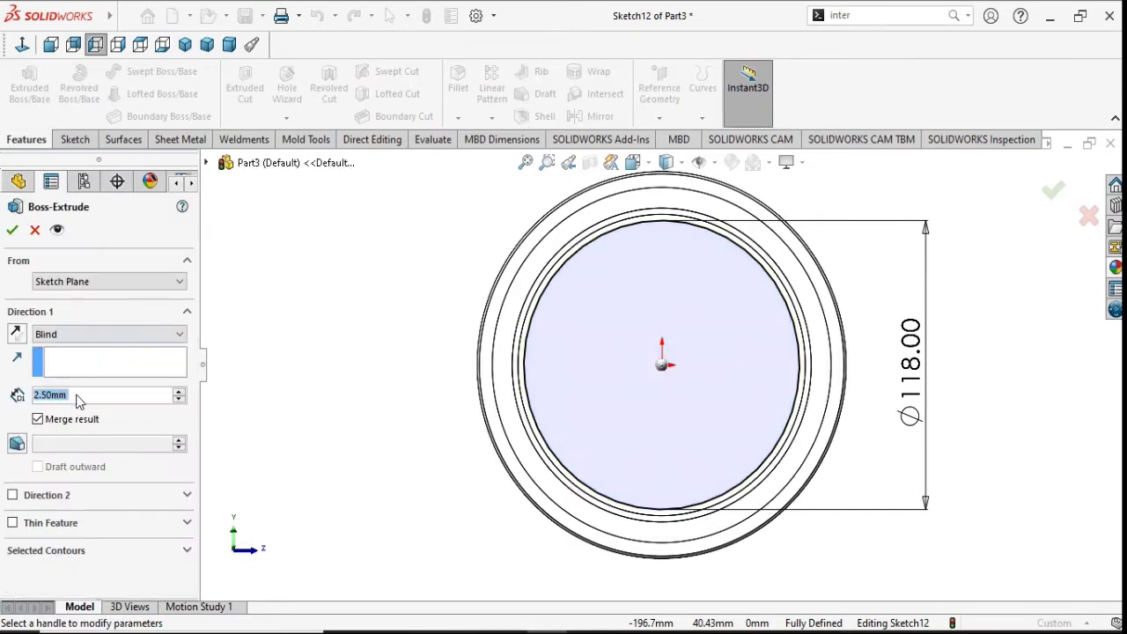
click(13, 230)
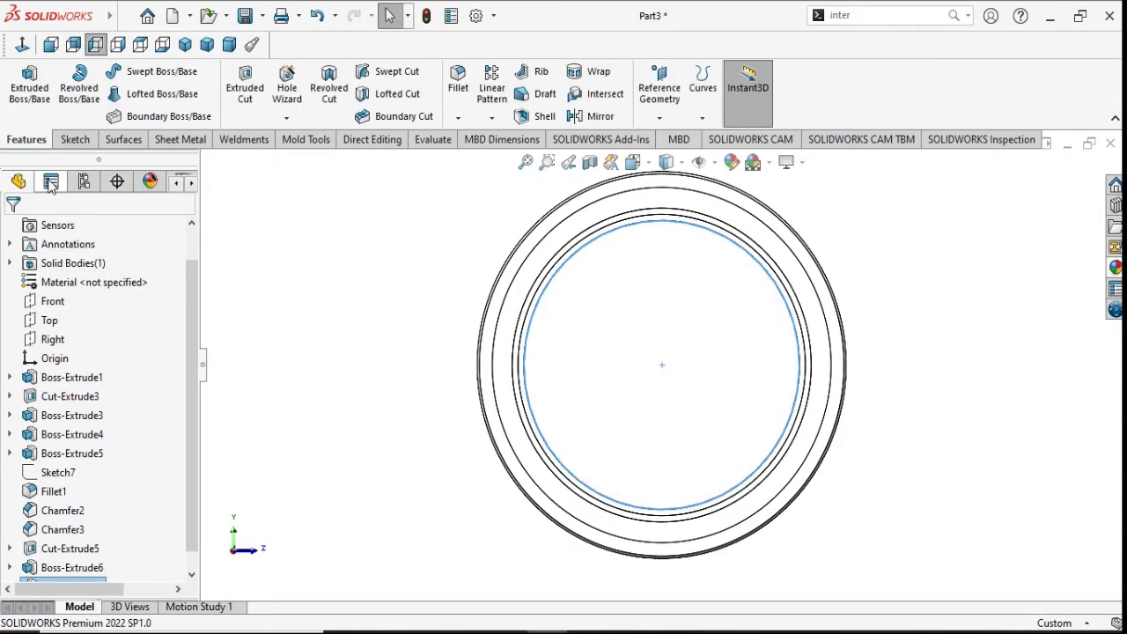
click(75, 139)
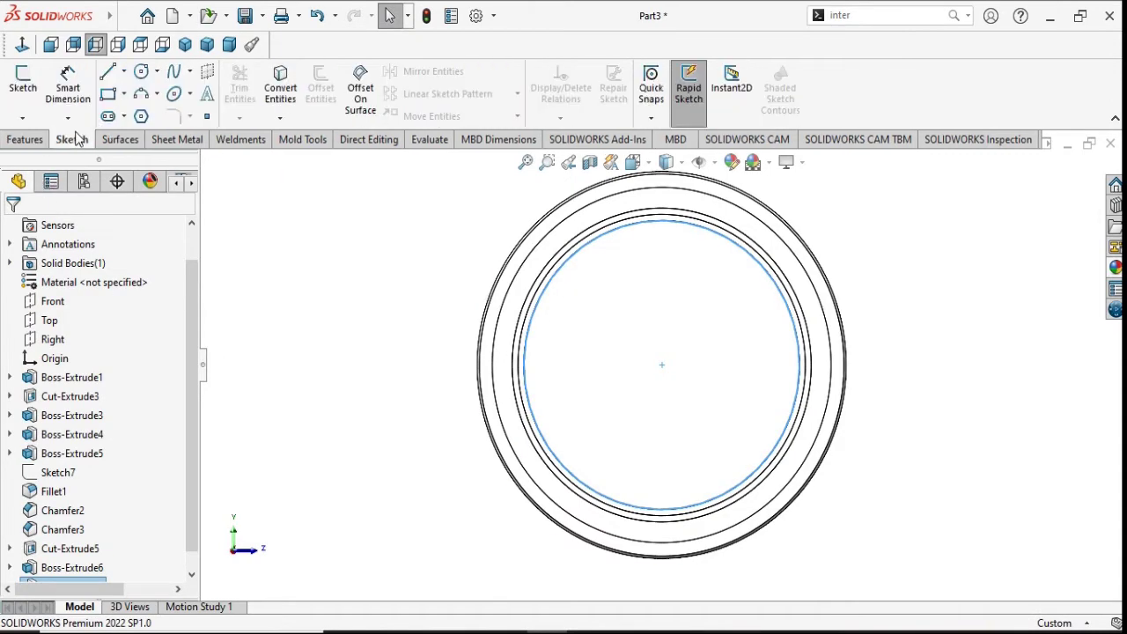
Step: Sketch a circle centred on the origin on the new boss's end face
click(568, 339)
click(587, 313)
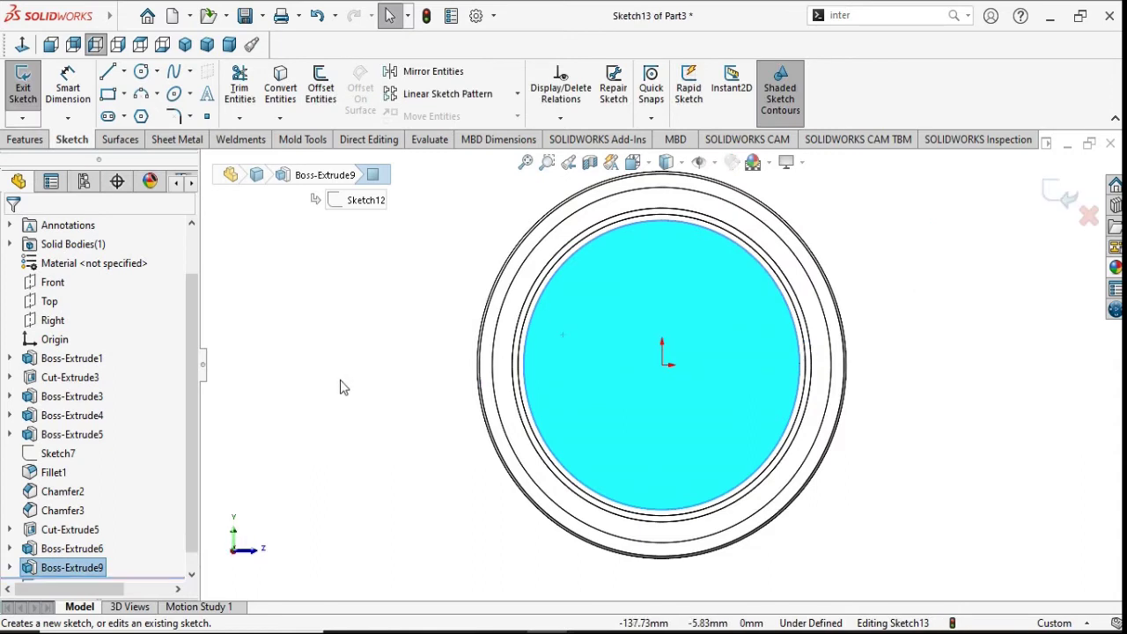
click(141, 71)
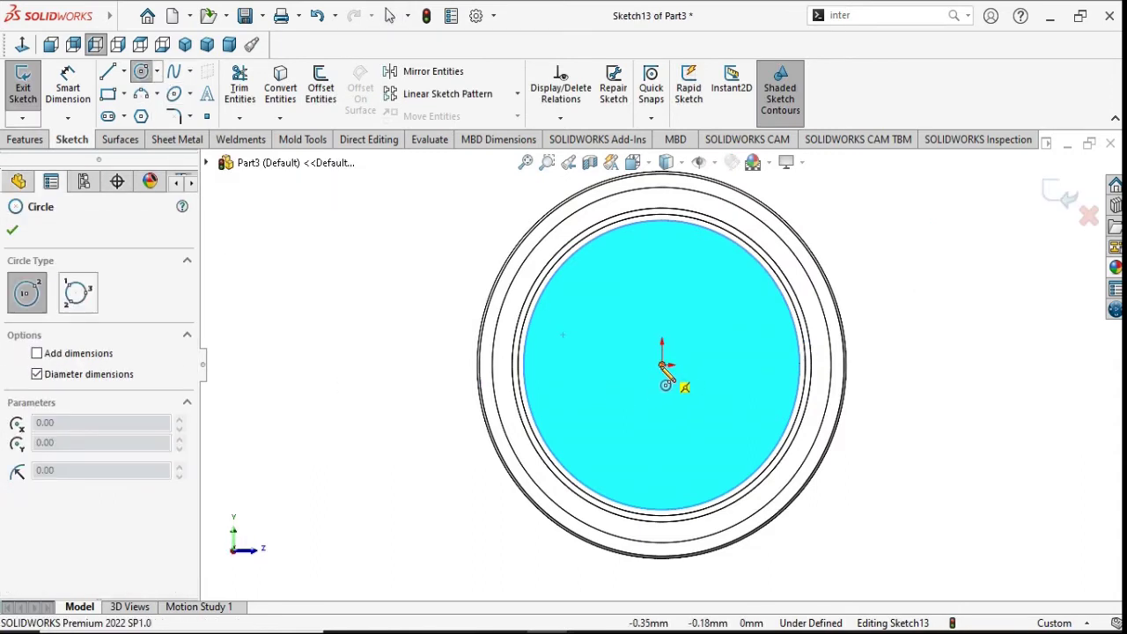
drag(664, 365, 744, 399)
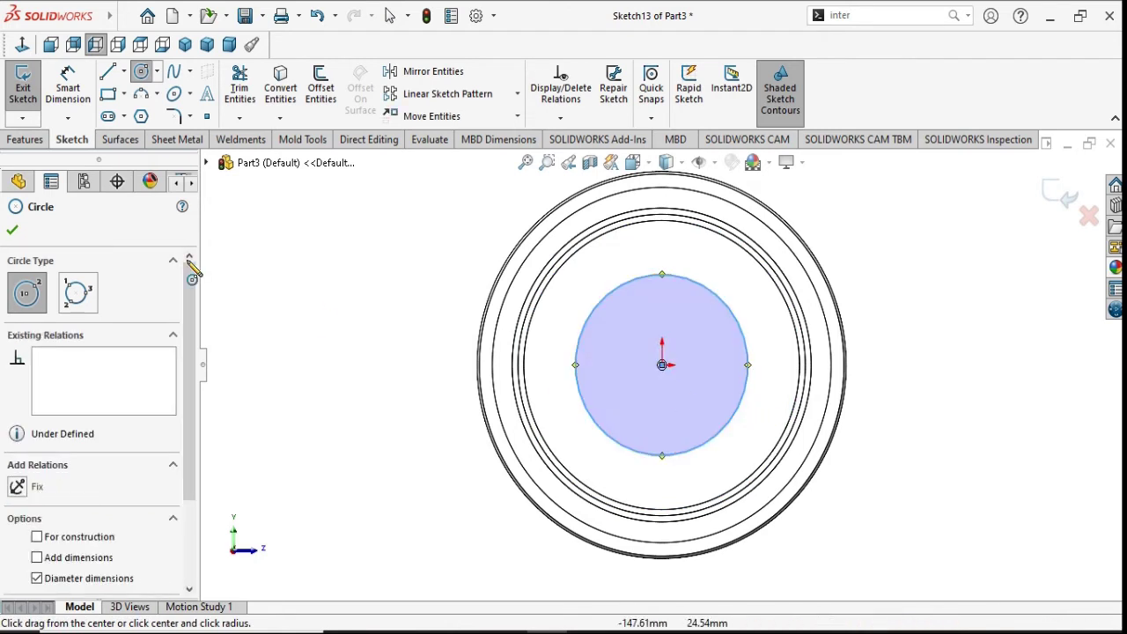
click(13, 230)
Step: Dimension the circle's diameter to 103 mm
click(68, 88)
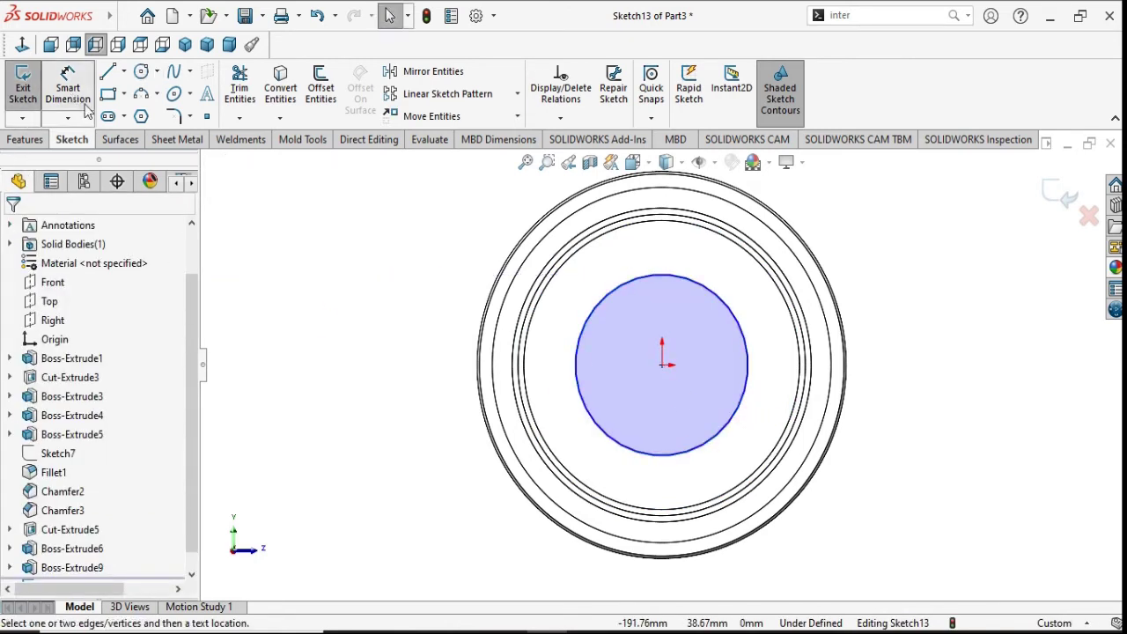
click(748, 401)
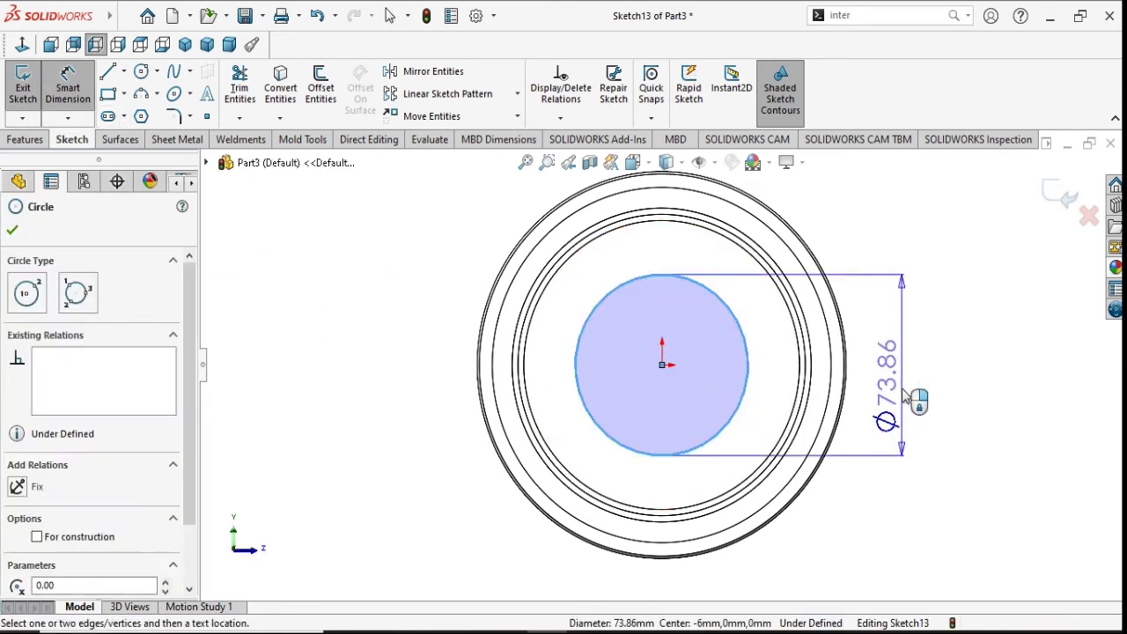
click(916, 401)
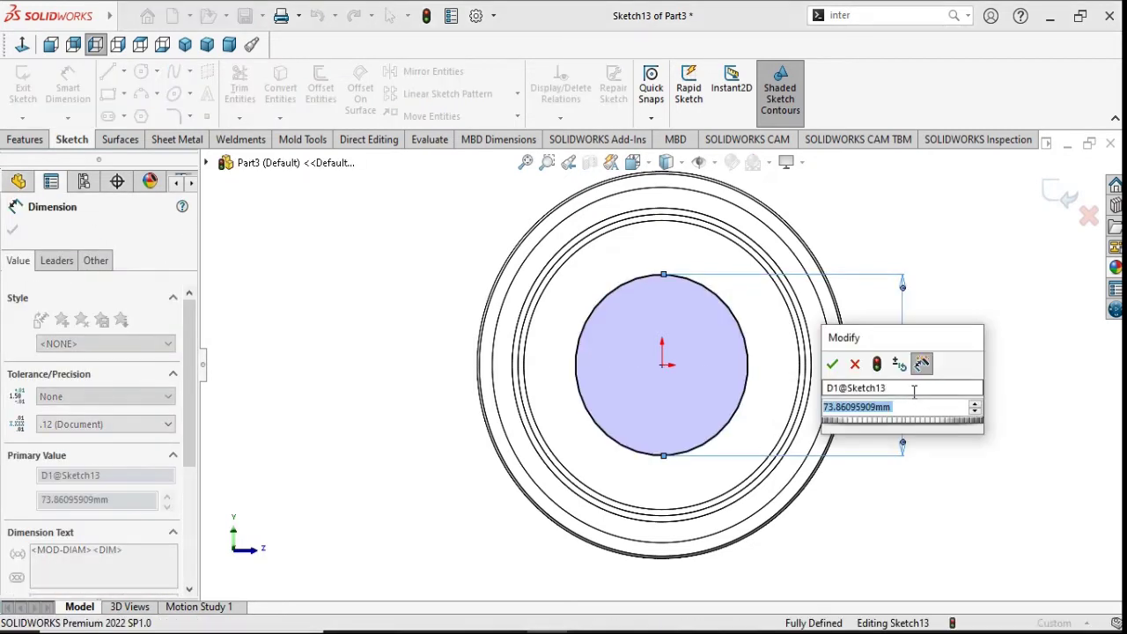
text(103)
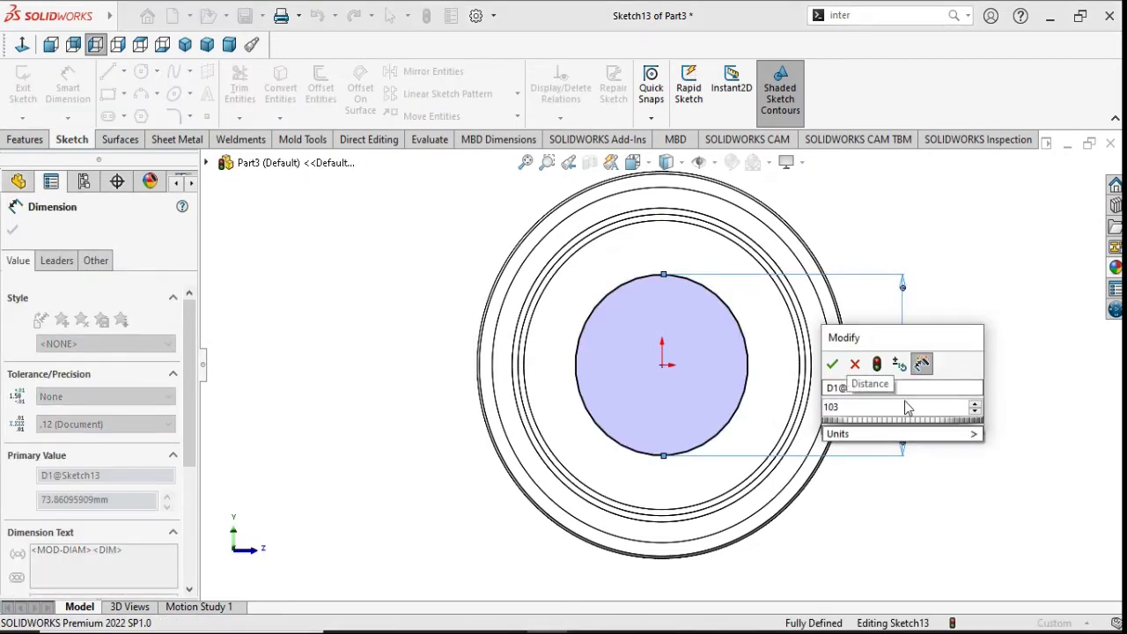
click(832, 364)
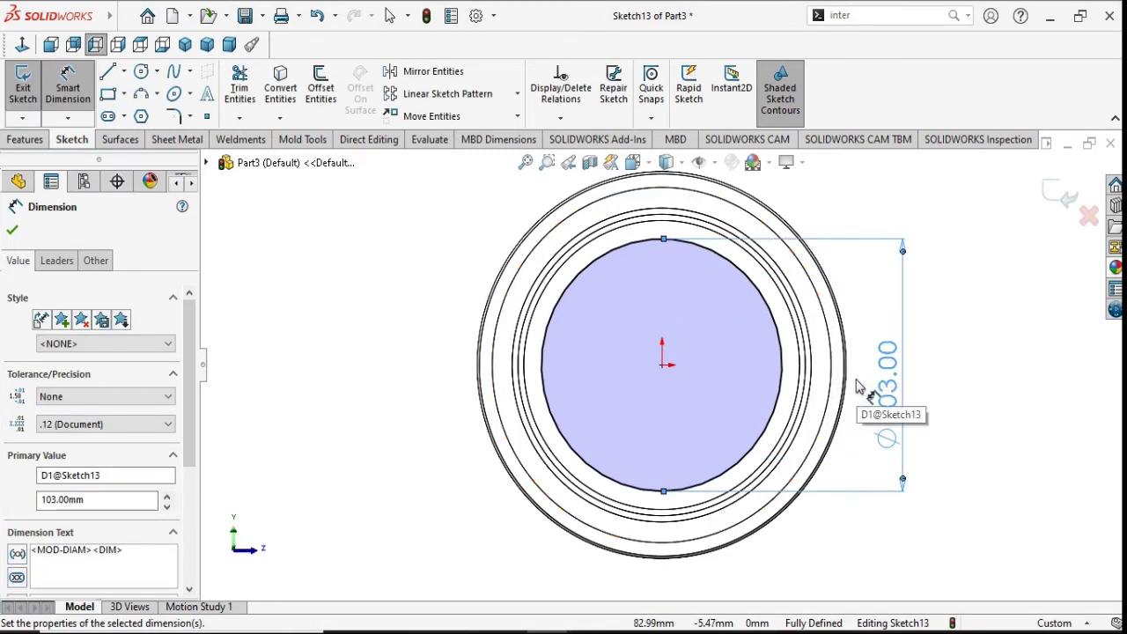
click(13, 230)
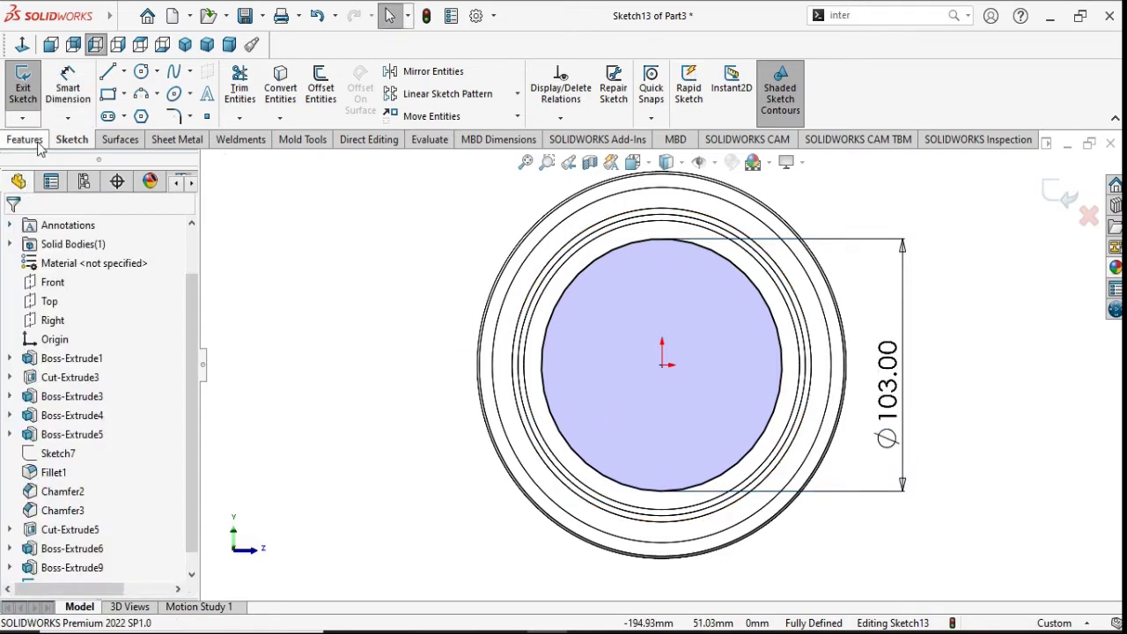
Step: Extrude Sketch13's Ø103 circle 6 mm blind, merged onto the disc
click(38, 142)
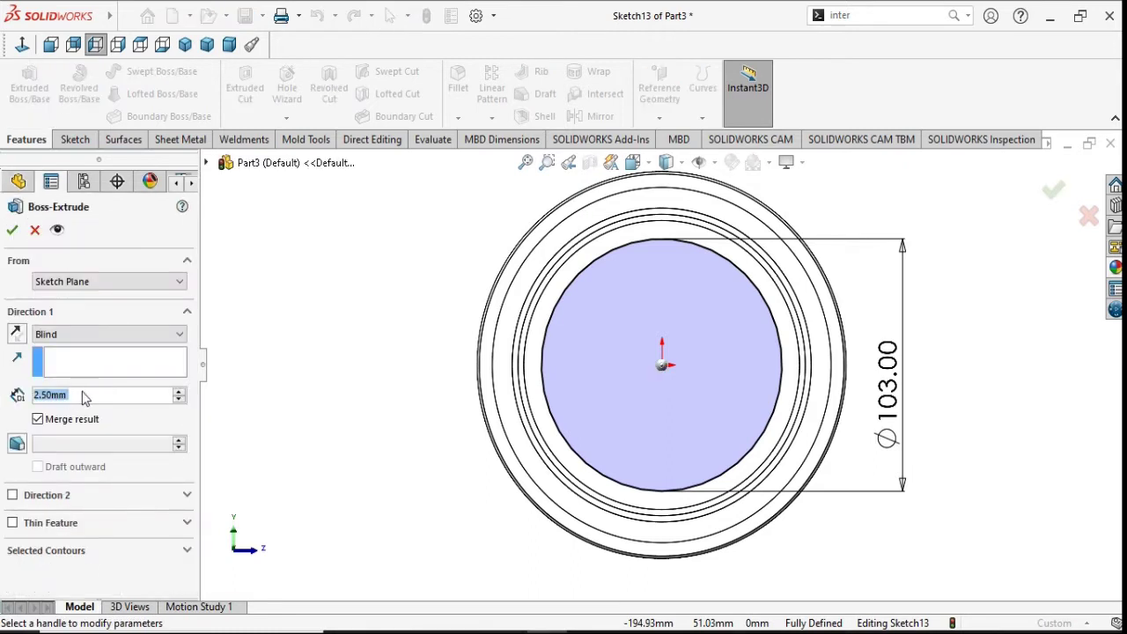
text(6)
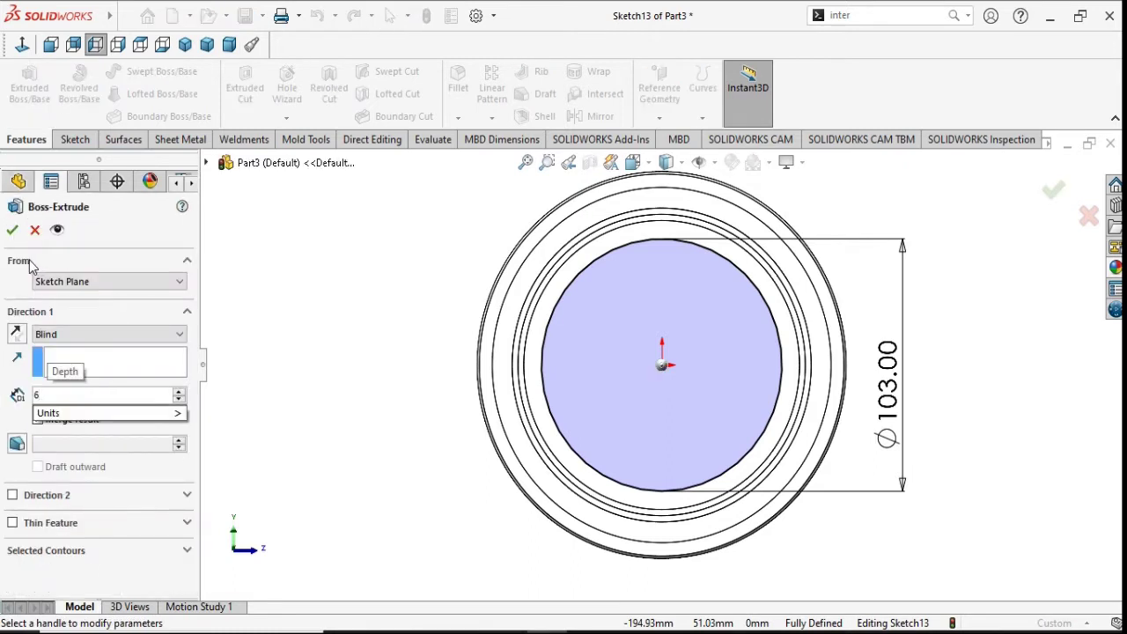
click(13, 229)
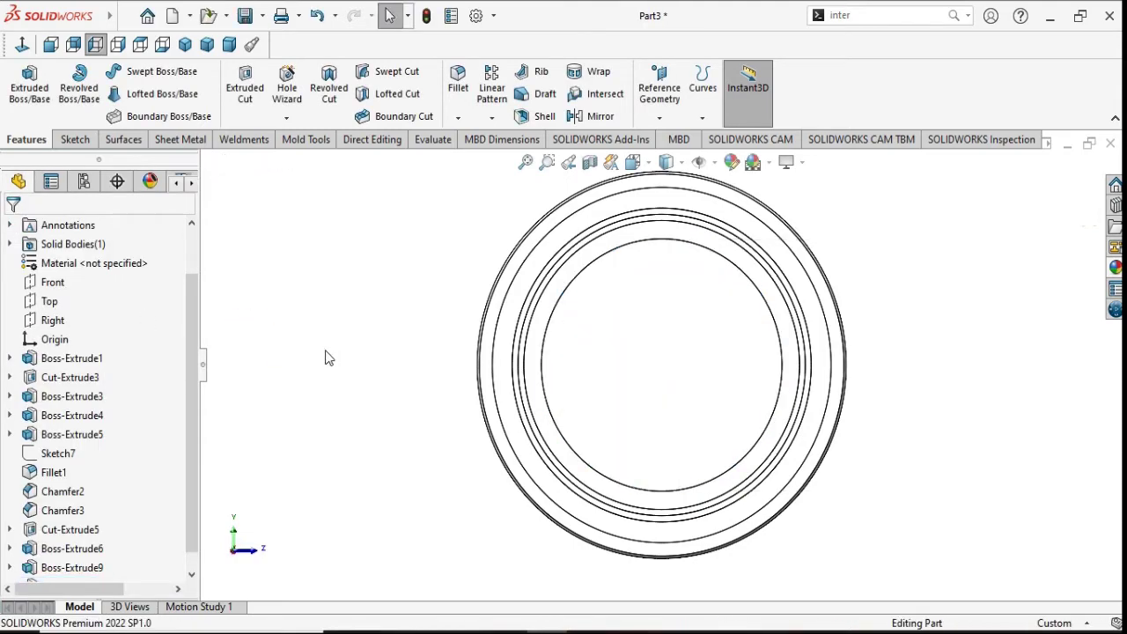
mouse_move(335, 351)
middle_down()
mouse_move(331, 384)
mouse_move(305, 353)
mouse_move(280, 387)
middle_up()
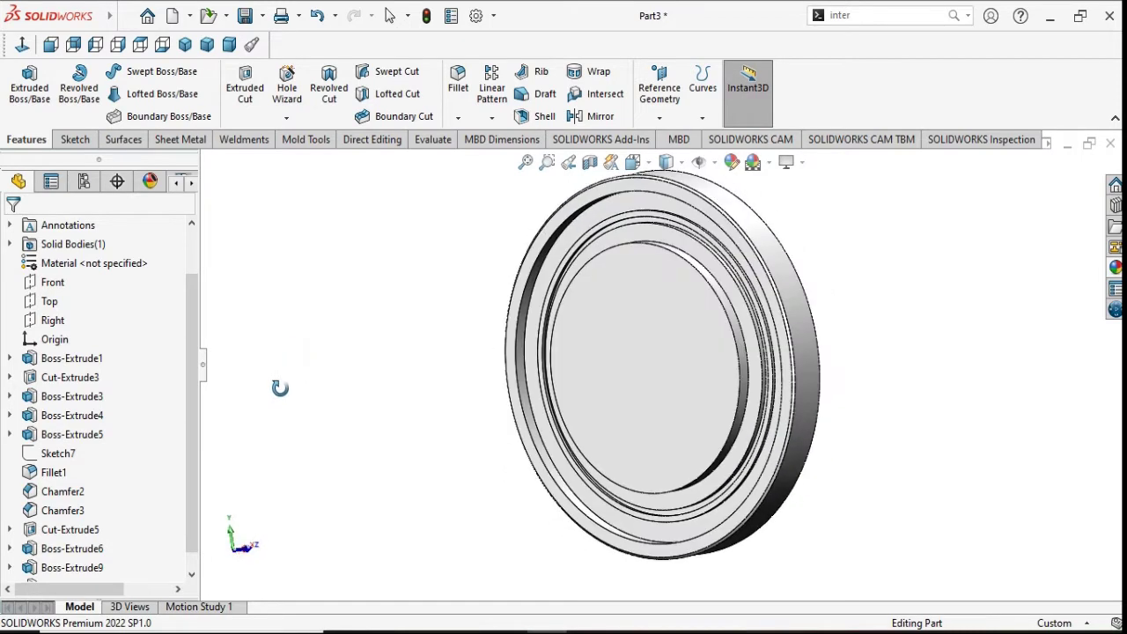
Step: Apply a 1 mm fillet to the Ø145 circular edge of the flange
click(528, 322)
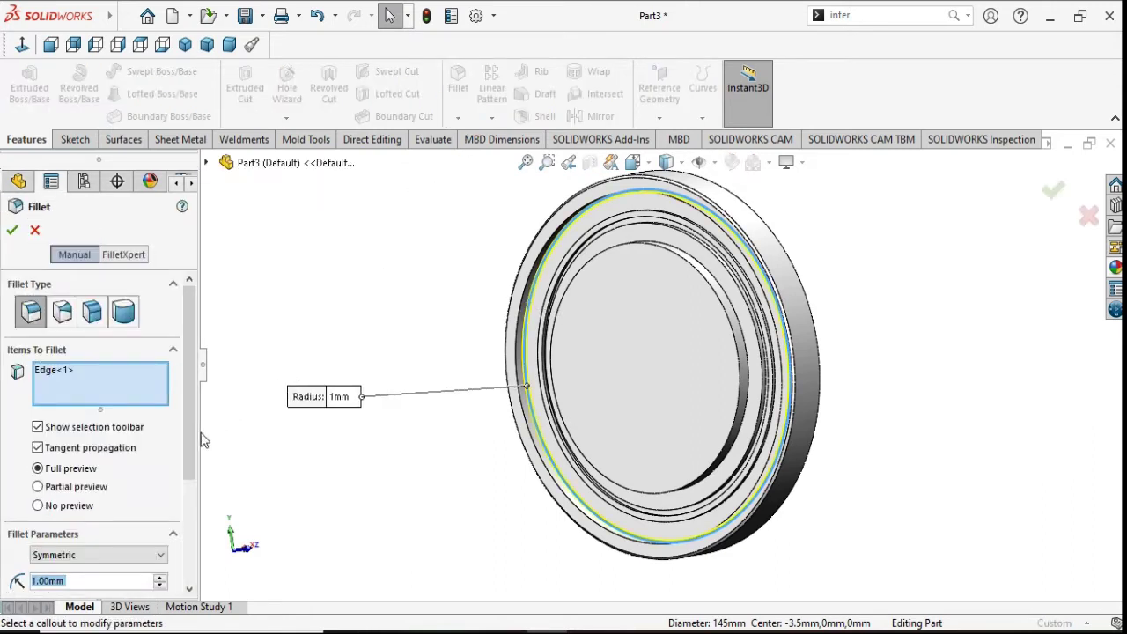
scroll(192, 449, down, 2)
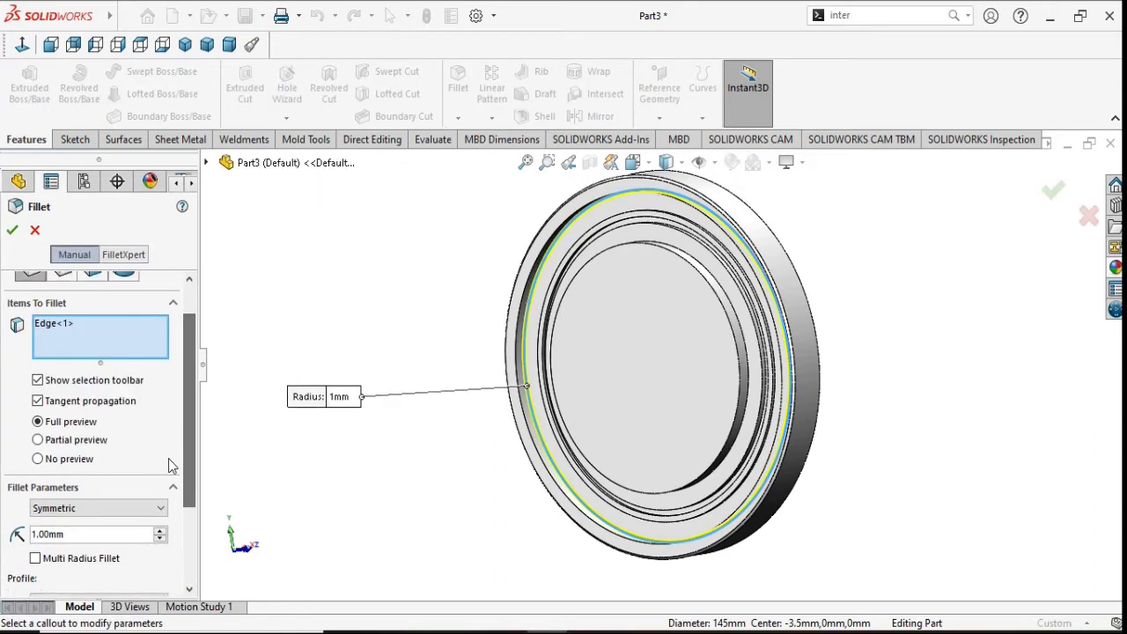
click(12, 231)
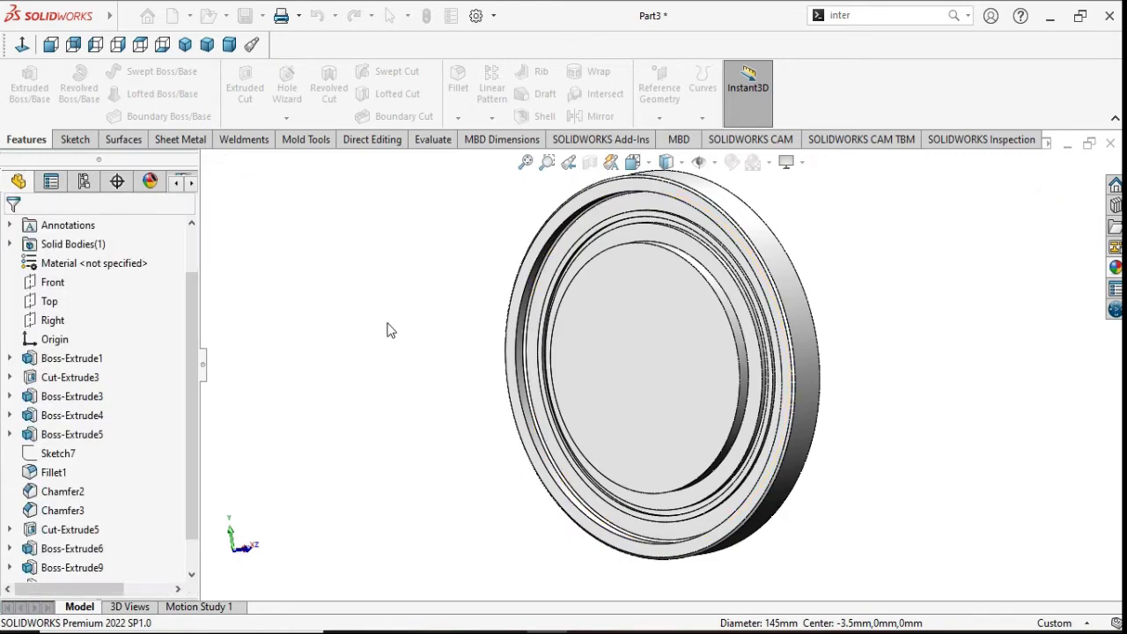
mouse_move(989, 390)
middle_down()
mouse_move(894, 396)
mouse_move(838, 314)
middle_up()
Step: Chamfer the Cut-Extrude3 ring face edge and the outer rim edge by 1 mm at 45°
scroll(782, 289, down, 4)
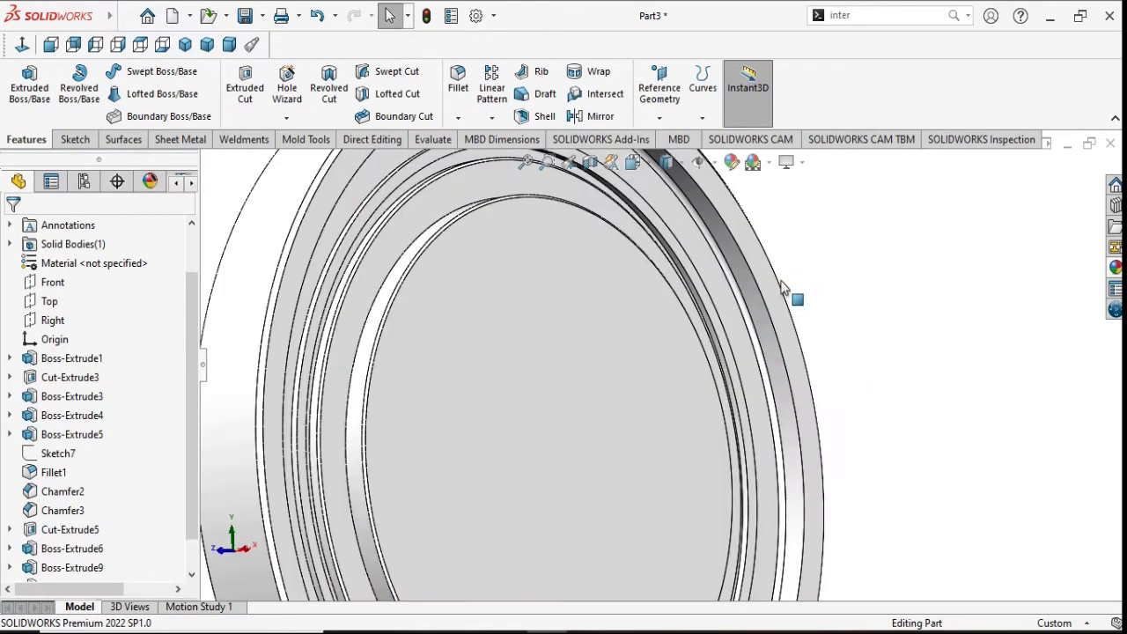
click(762, 323)
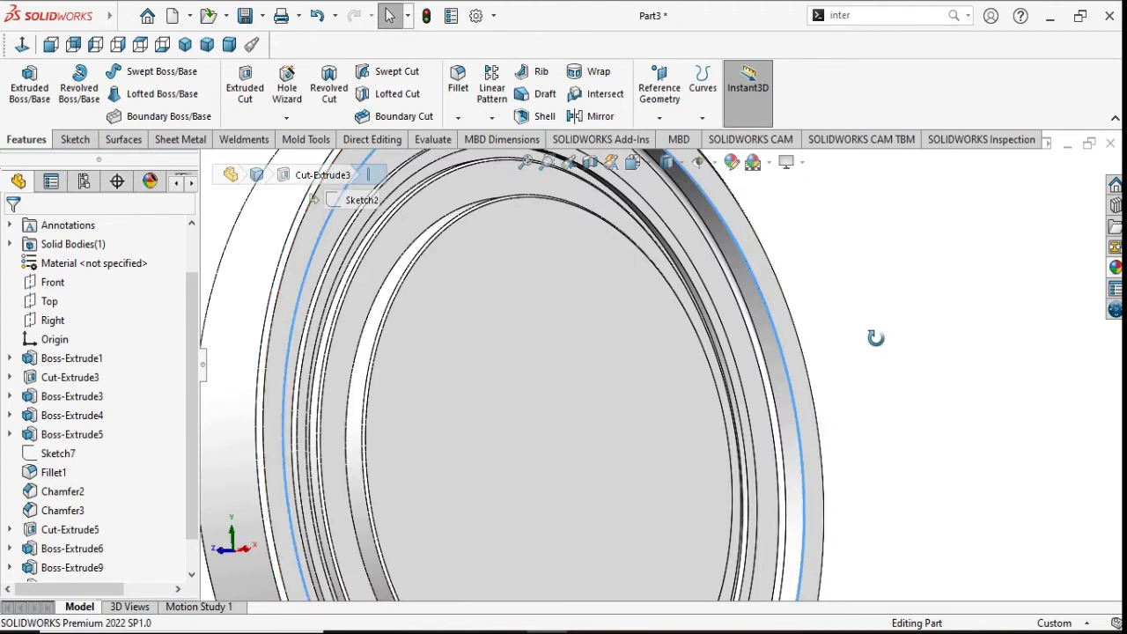
middle_drag(876, 338, 878, 329)
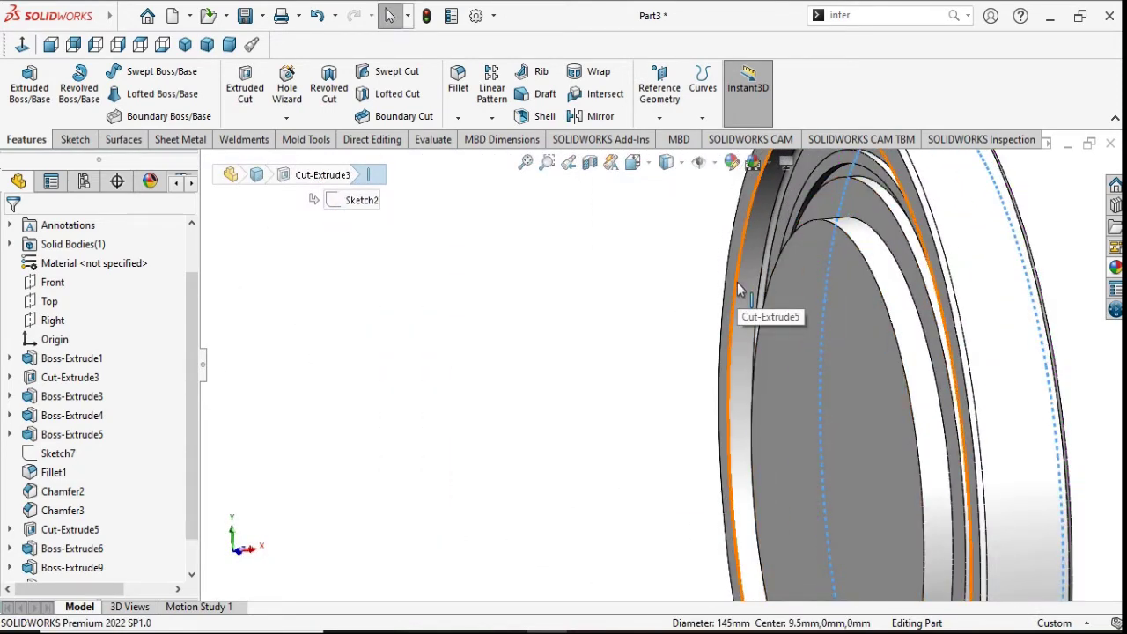
click(740, 288)
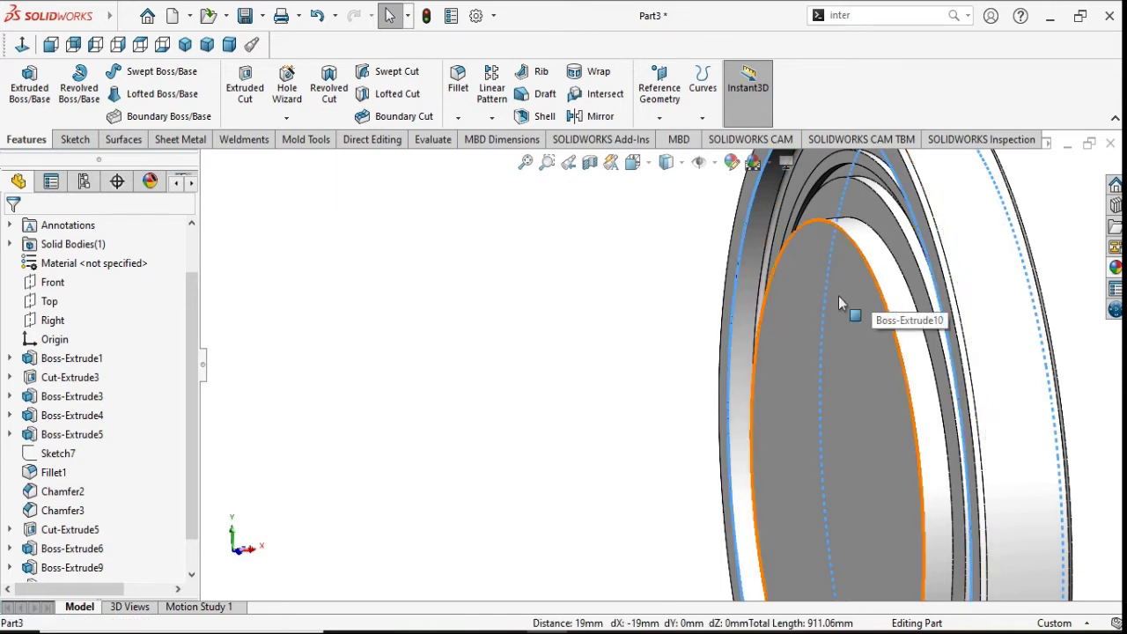
click(467, 124)
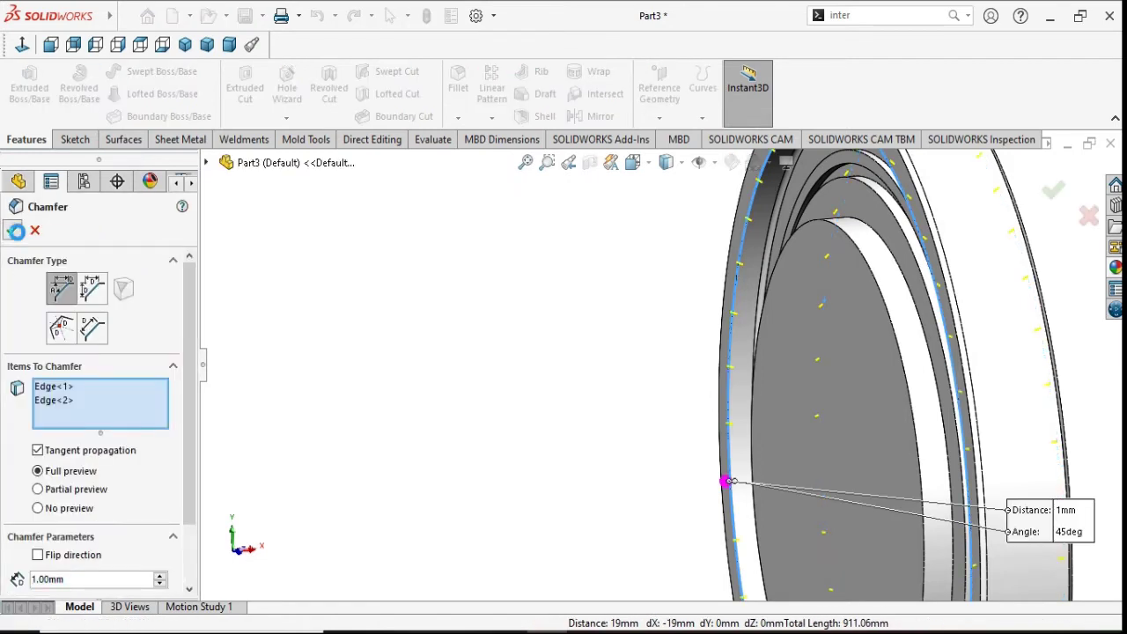
key(Return)
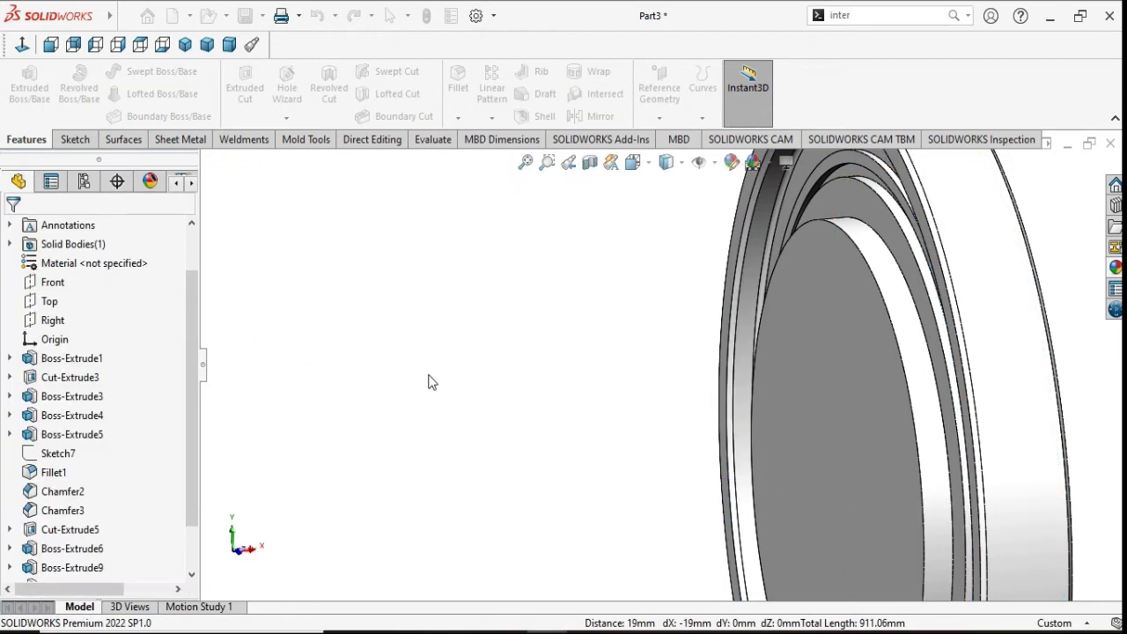
Step: Orbit and zoom around the part to inspect the new chamfers
scroll(462, 393, up, 5)
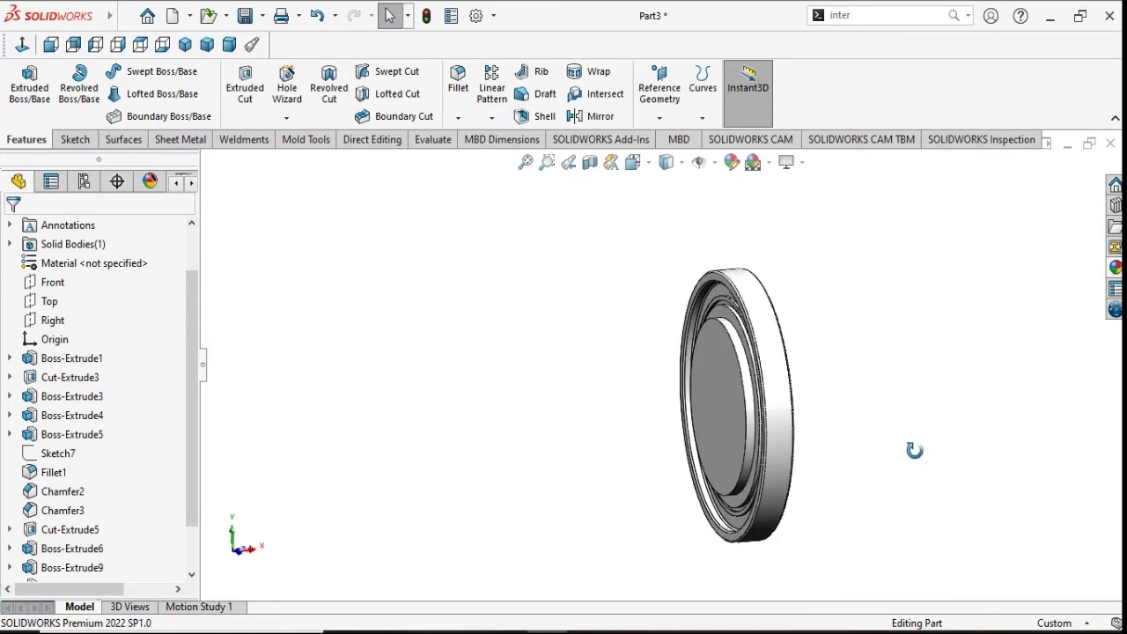
mouse_move(914, 450)
middle_down()
mouse_move(841, 455)
mouse_move(991, 451)
middle_up()
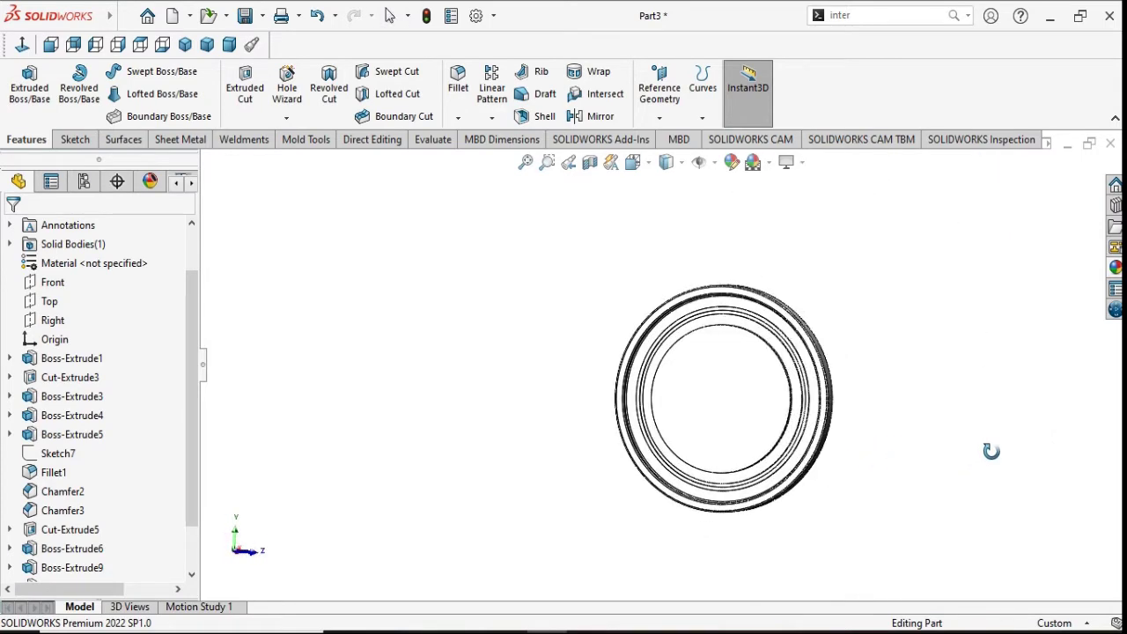
scroll(684, 403, down, 3)
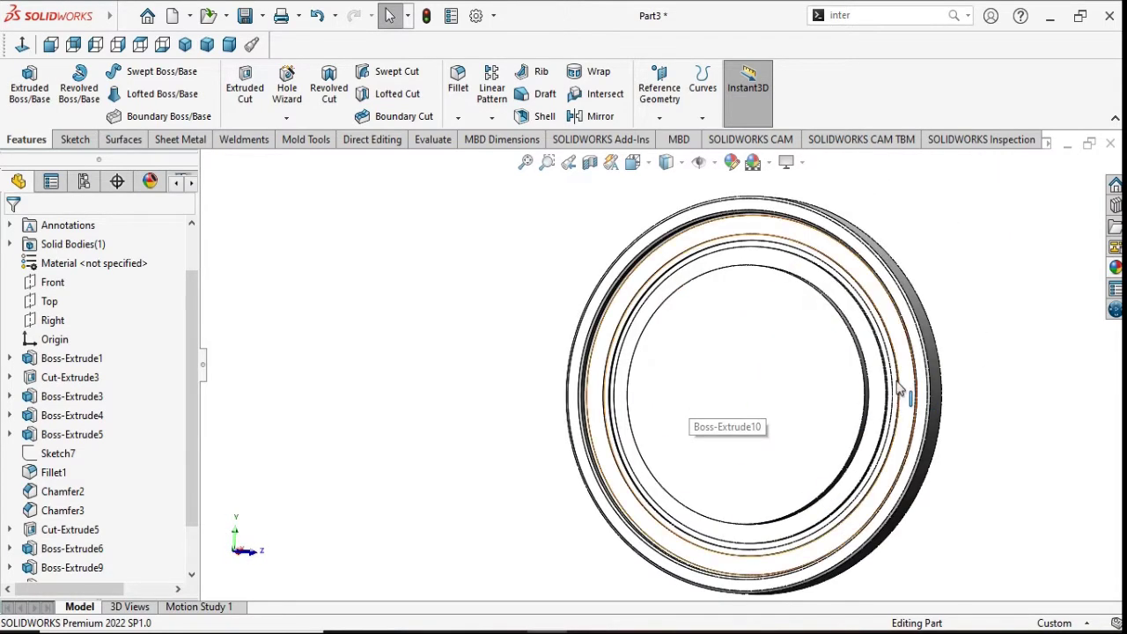
mouse_move(999, 362)
middle_down()
mouse_move(876, 402)
mouse_move(960, 403)
middle_up()
scroll(848, 345, down, 2)
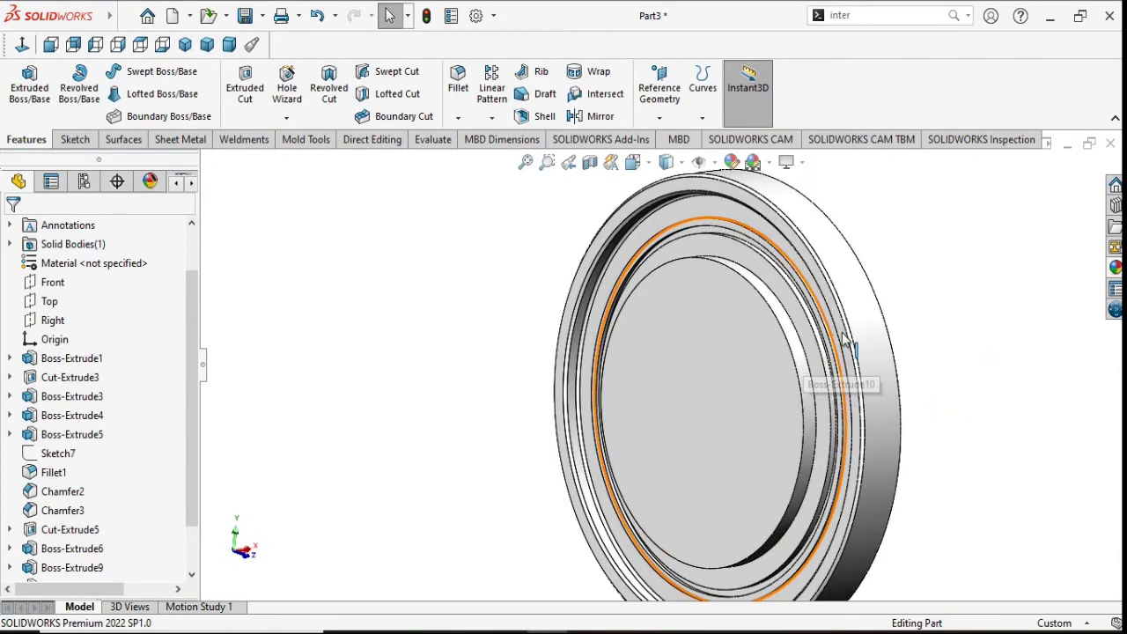
scroll(849, 346, down, 3)
Step: Chamfer the inner ring's outer and inner circular edges at 0.5 mm × 45°
click(766, 337)
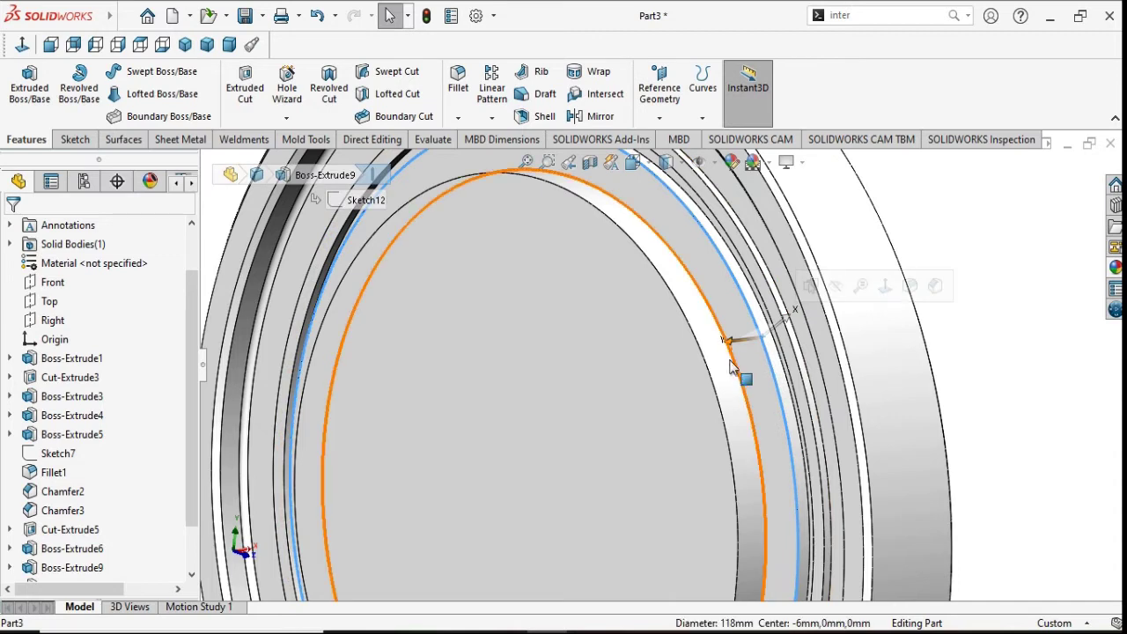
ctrl+click(725, 396)
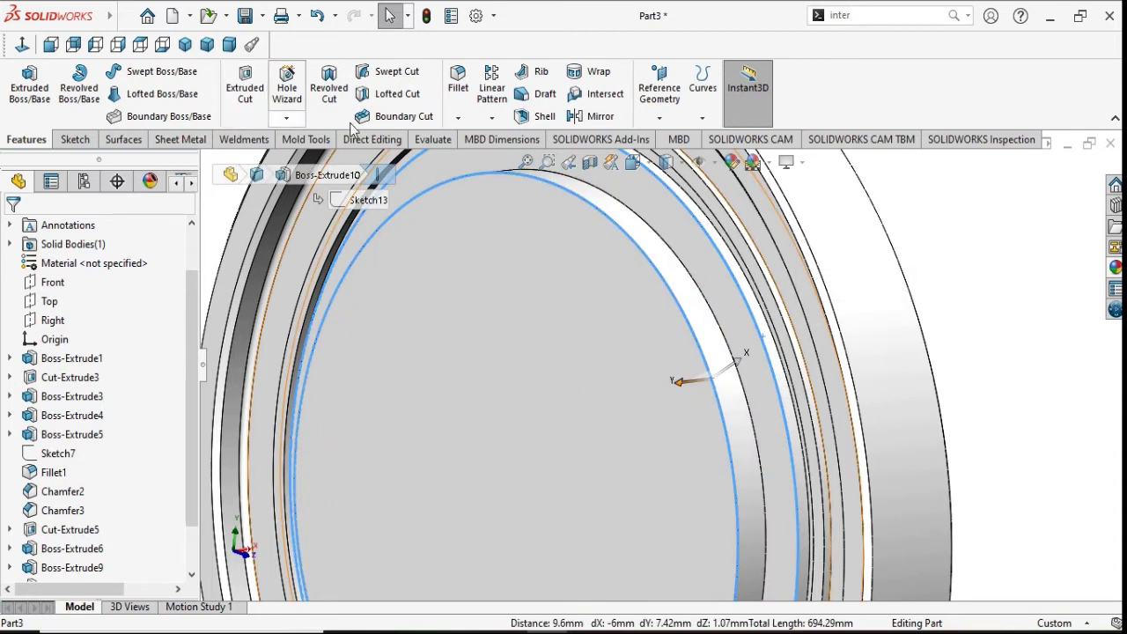
click(465, 124)
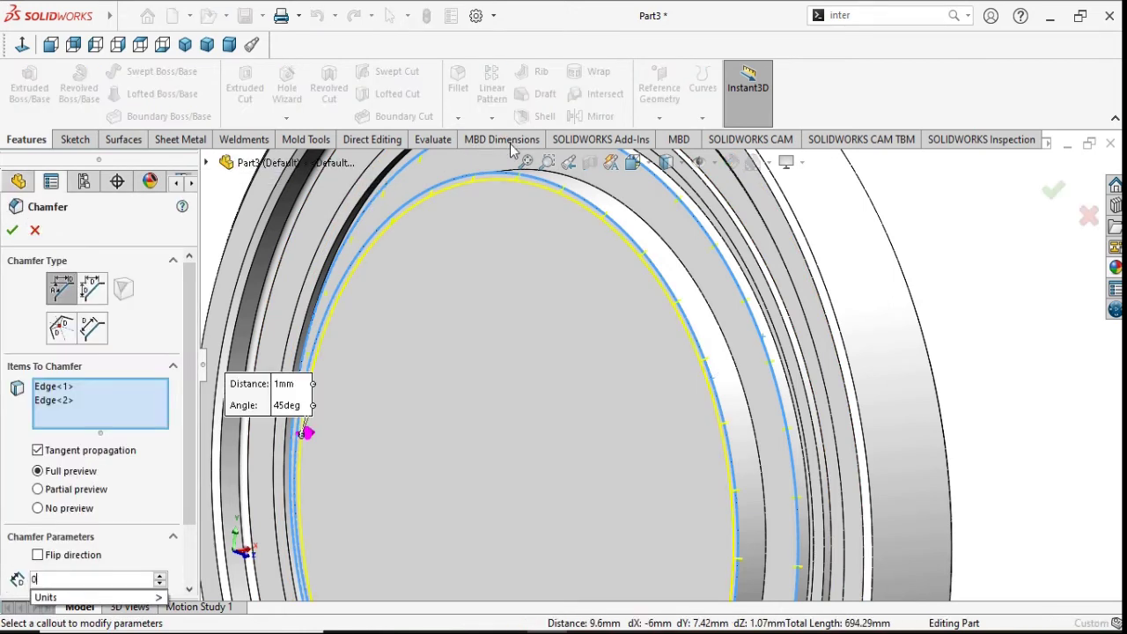
text(0.2)
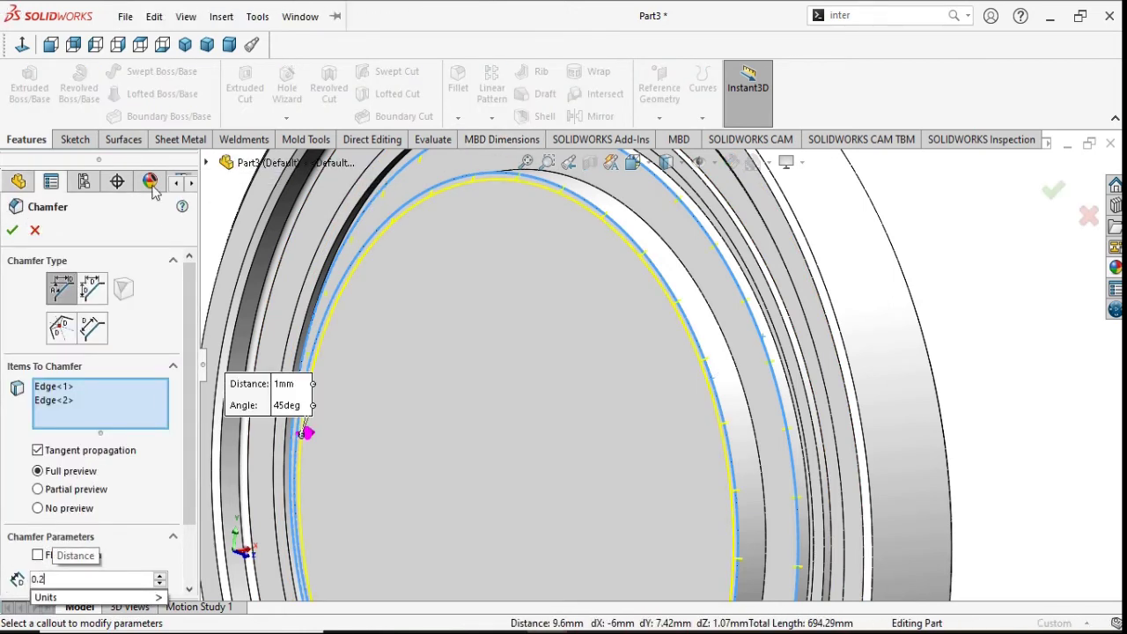
key(BackSpace)
text(3)
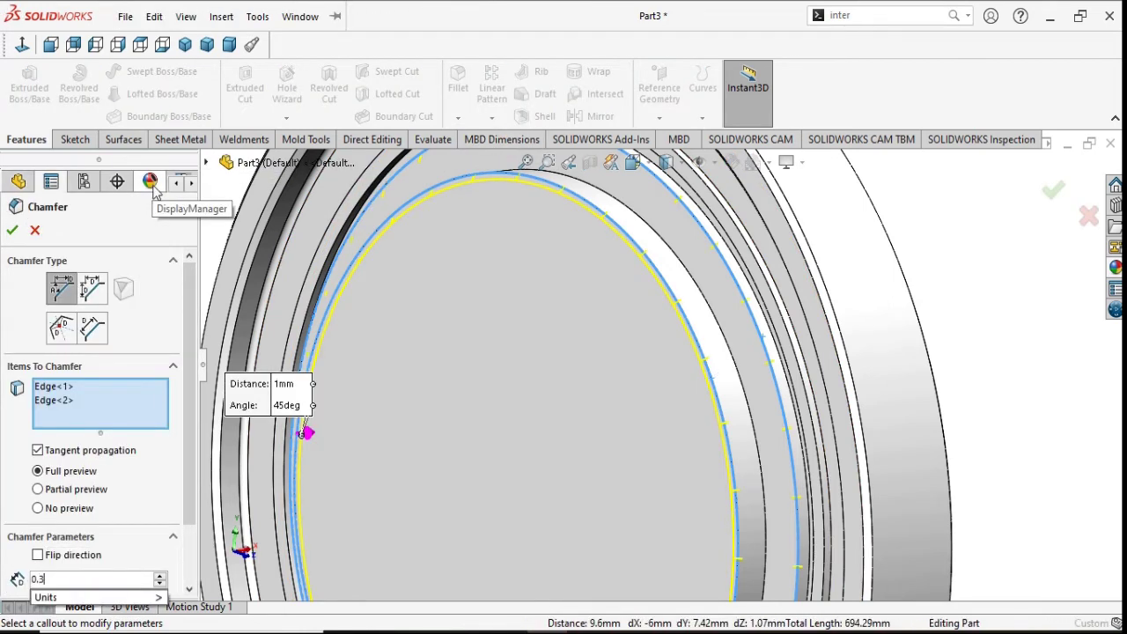
key(BackSpace)
text(5)
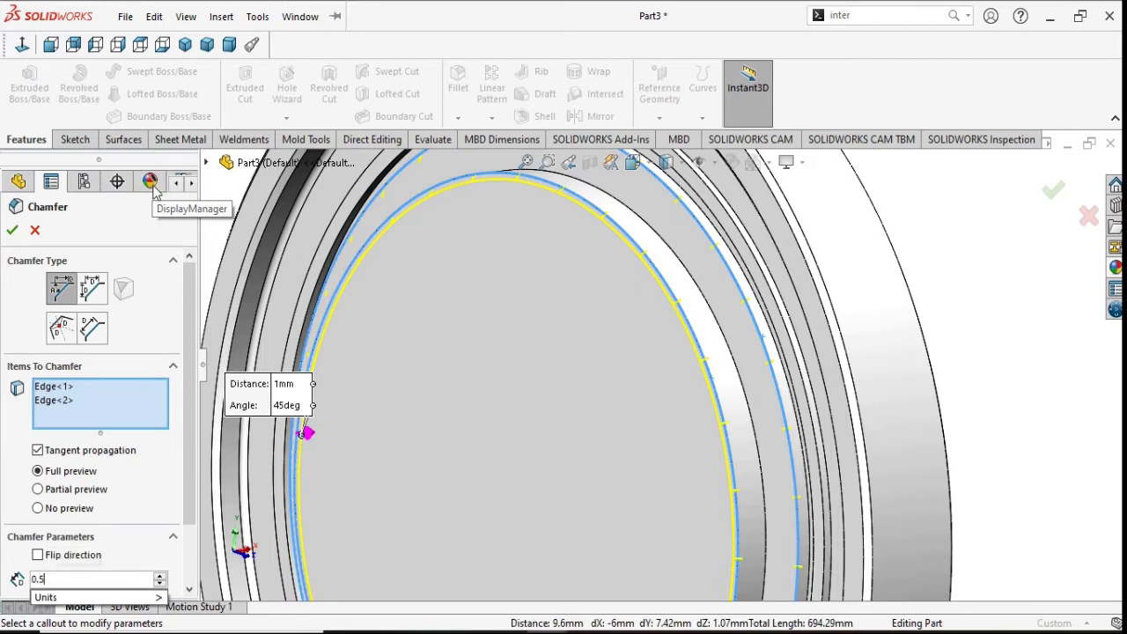
key(Return)
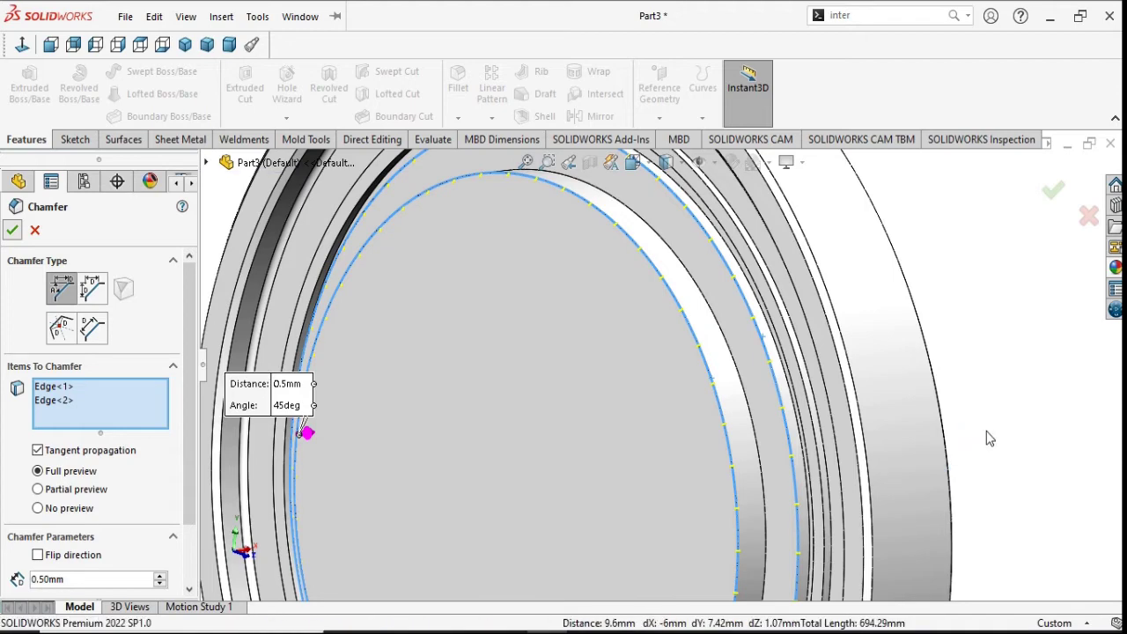
scroll(973, 437, up, 3)
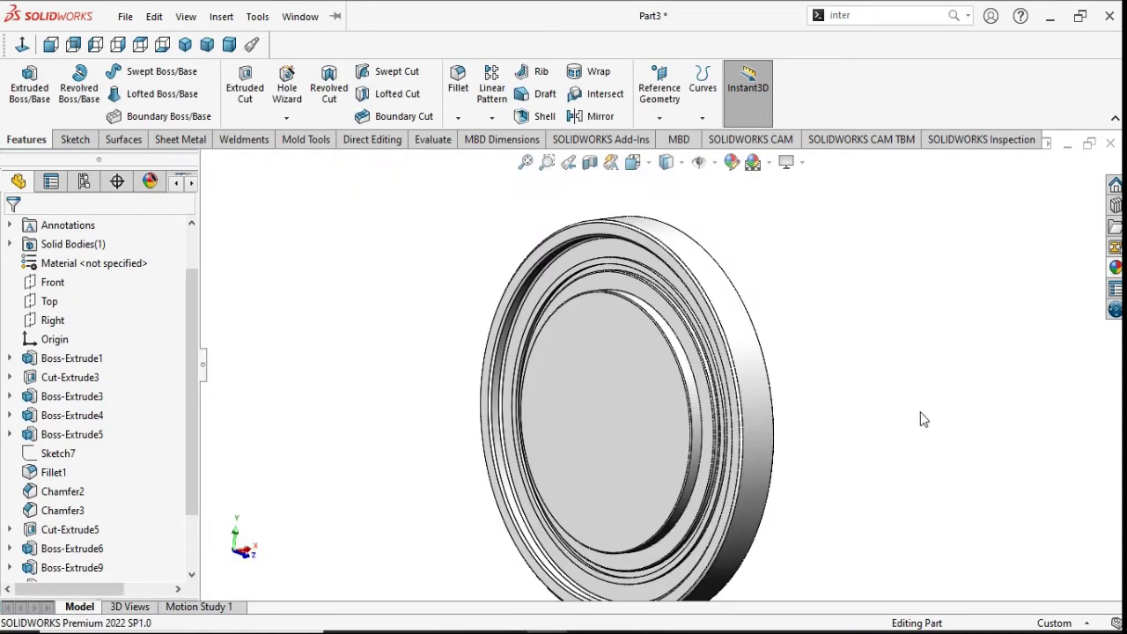
mouse_move(877, 406)
middle_down()
mouse_move(787, 438)
mouse_move(879, 425)
middle_up()
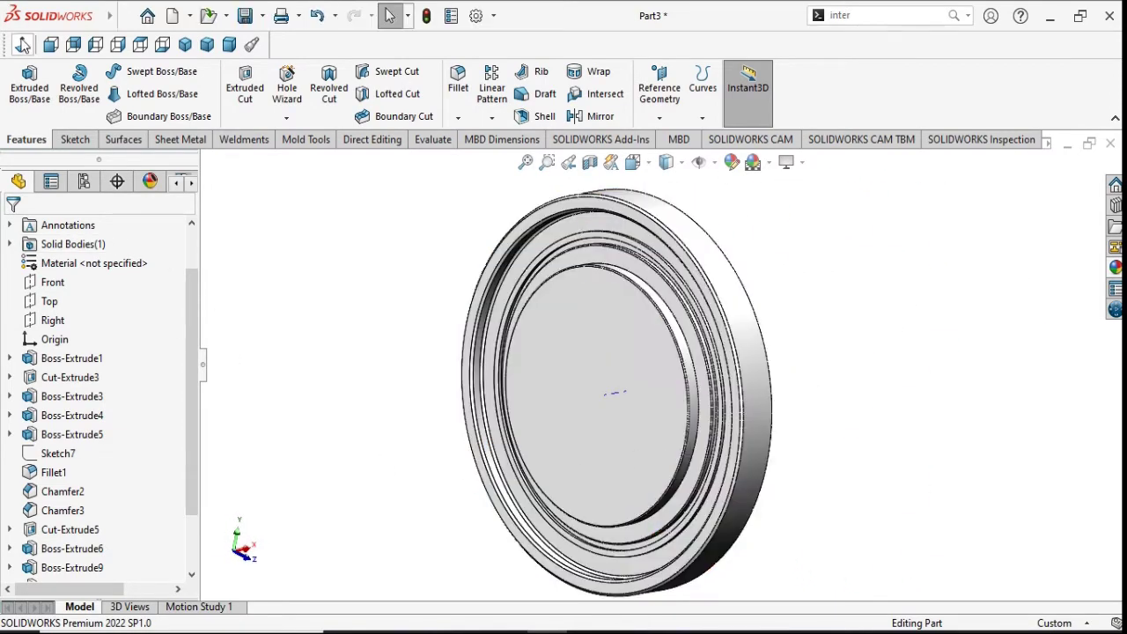
Step: Start a sketch on the inner flat face in Front view and draw a circle centred on the origin
click(22, 44)
click(673, 394)
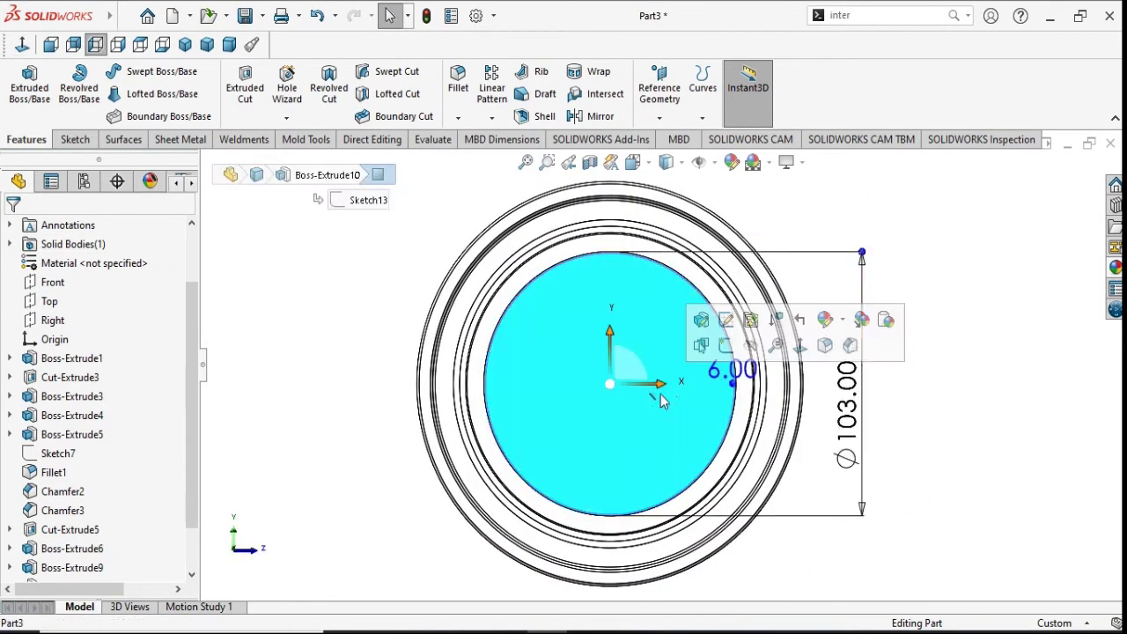
click(727, 347)
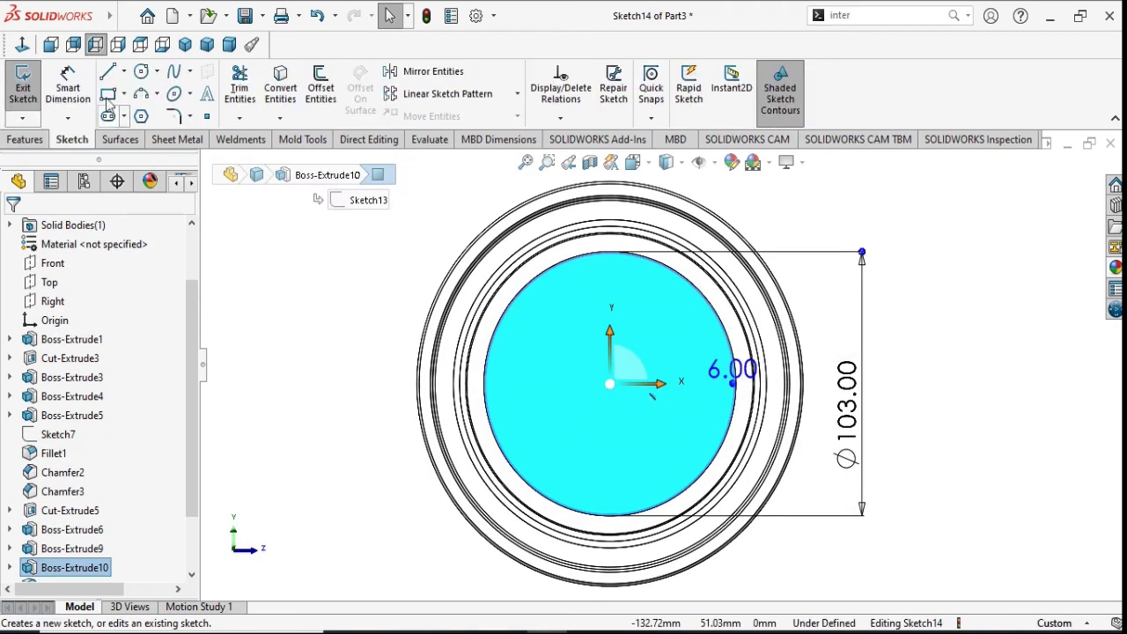
click(141, 71)
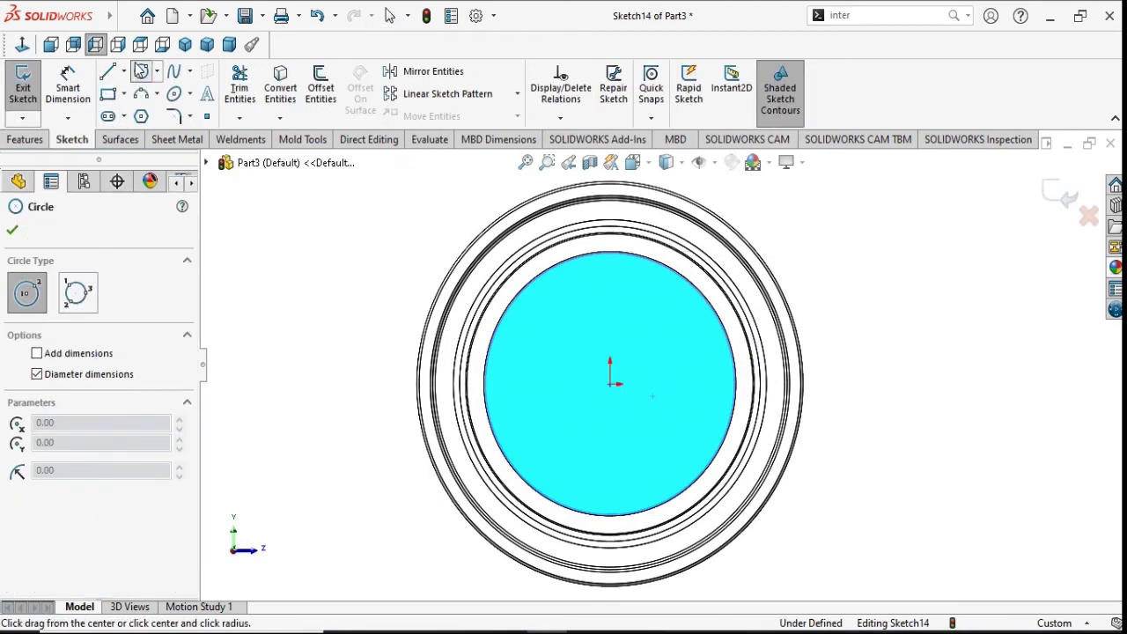
click(610, 385)
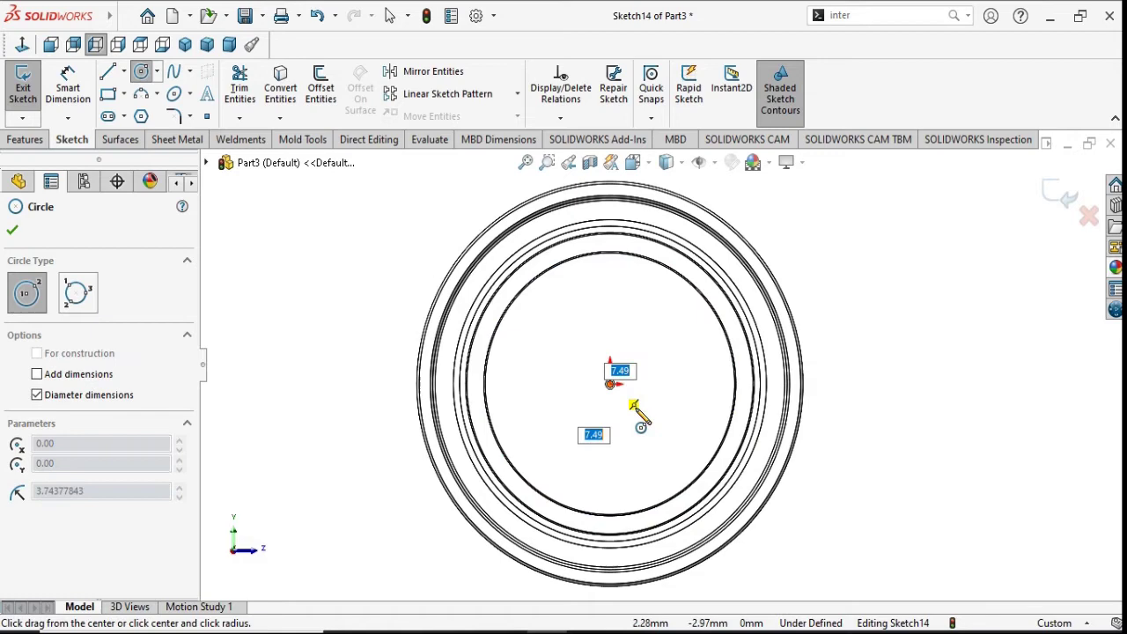
click(669, 445)
right_click(892, 379)
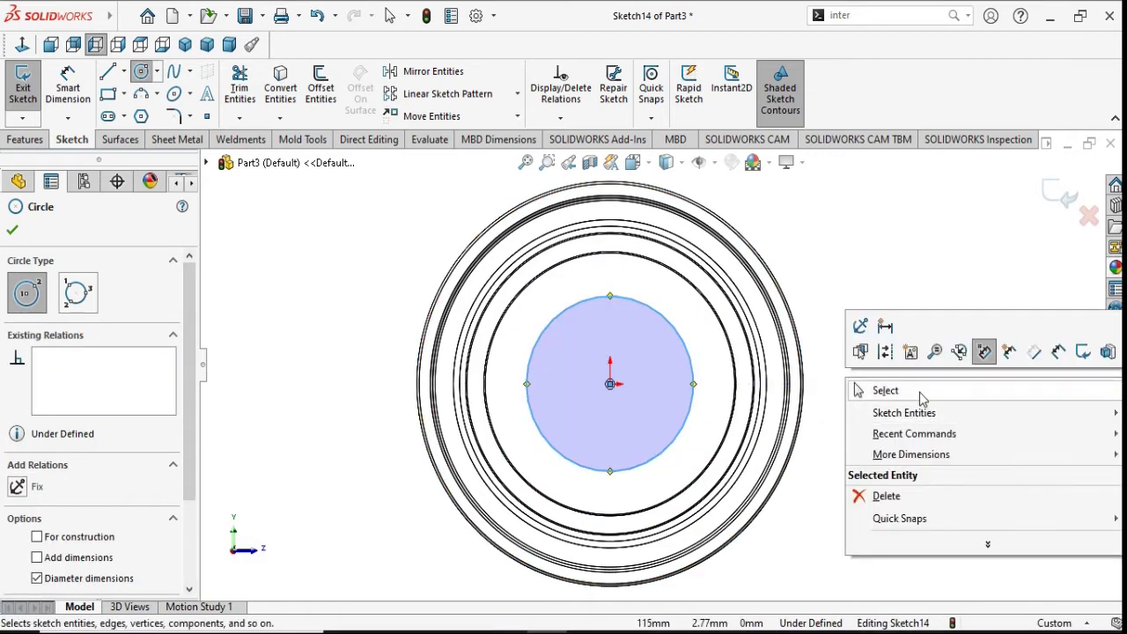
click(872, 390)
Step: Dimension the circle to a 76 mm diameter
click(59, 104)
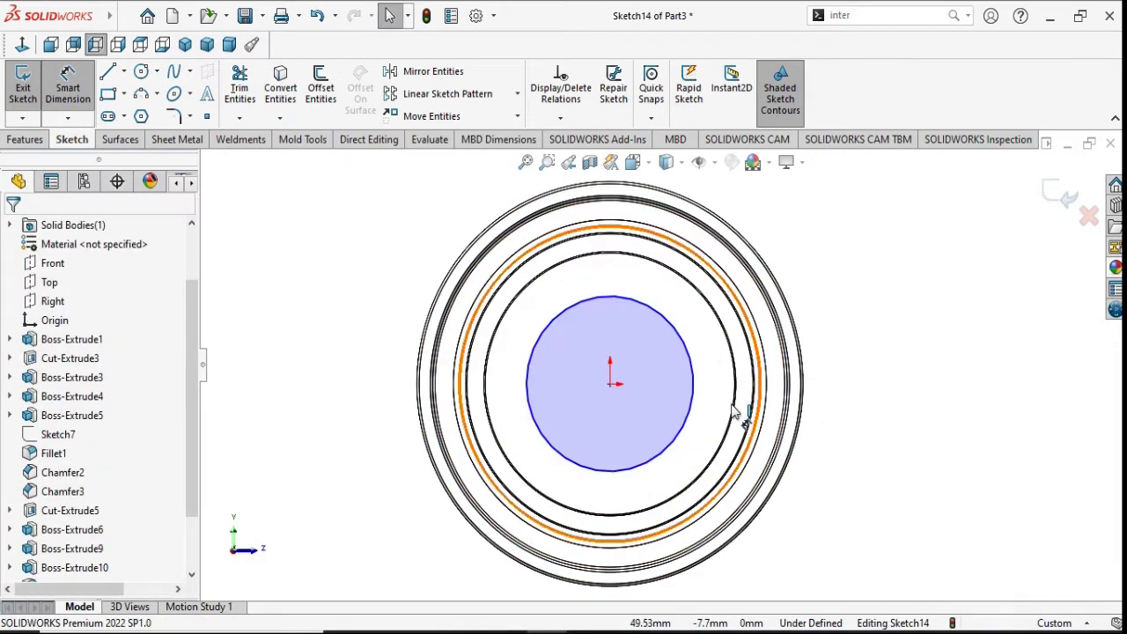
click(697, 396)
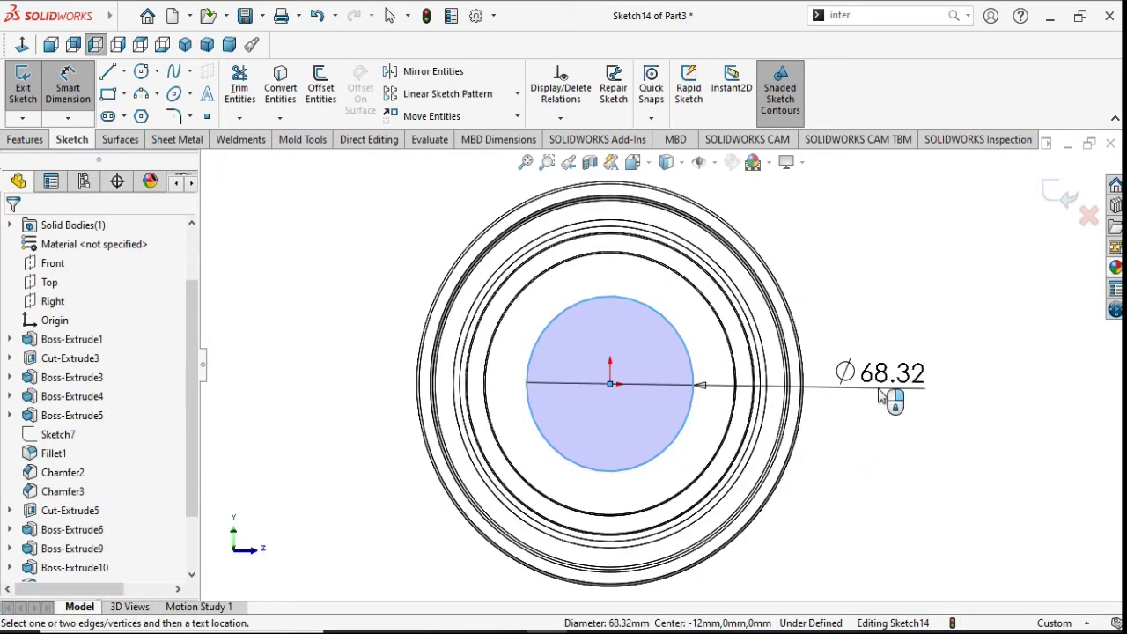
click(888, 398)
text(76)
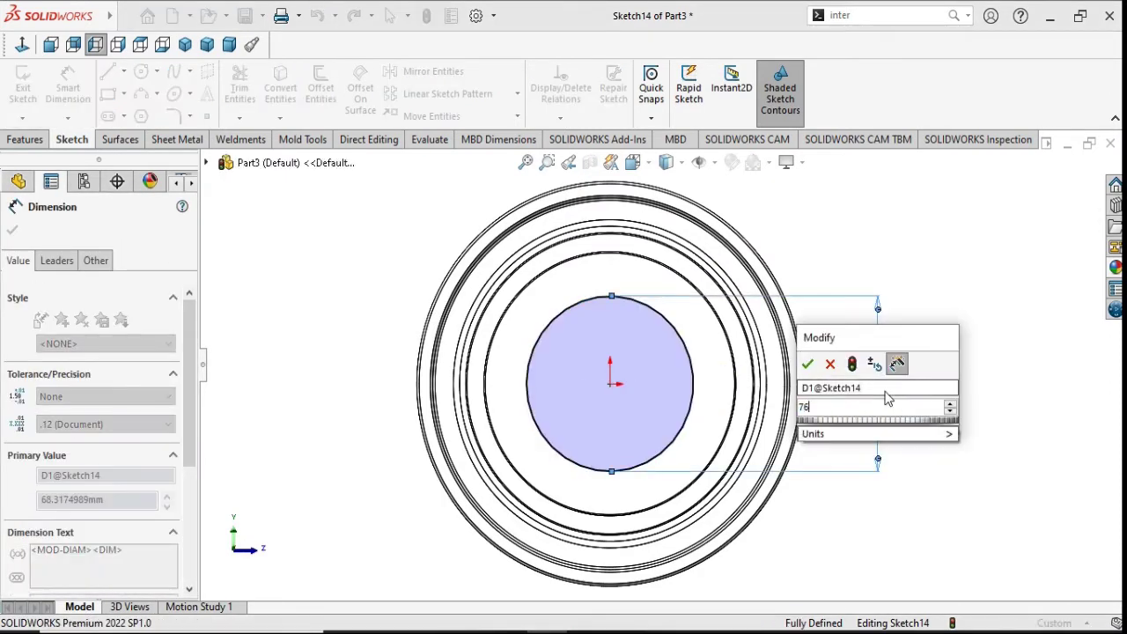
click(808, 364)
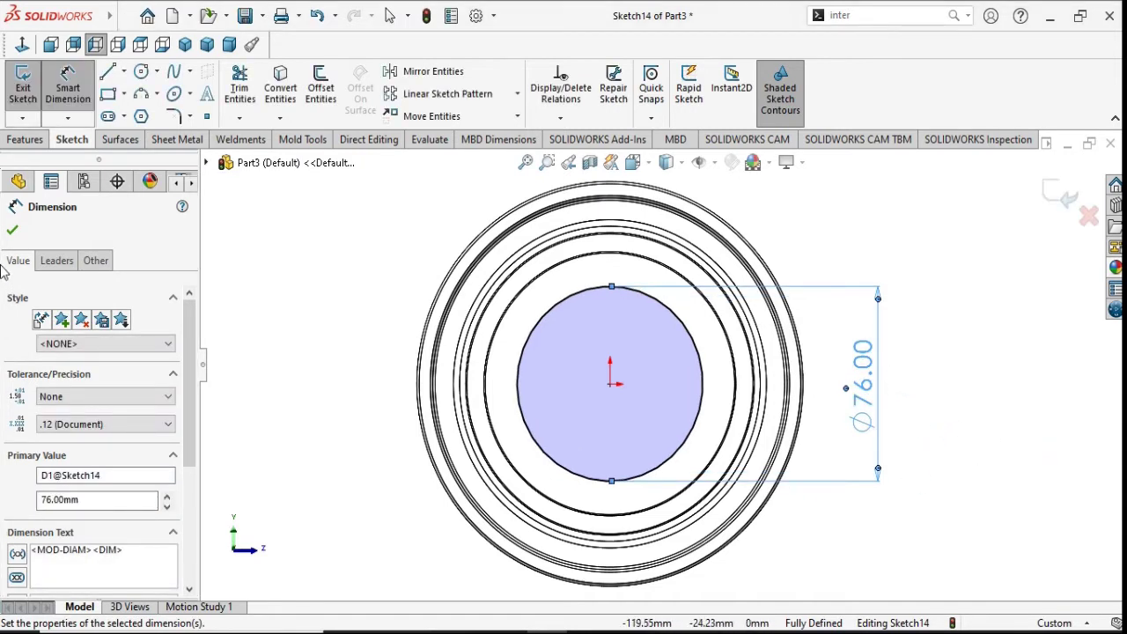
click(12, 233)
Step: Extrude-cut the Ø76 circle Through All to bore out the disc's centre
click(25, 141)
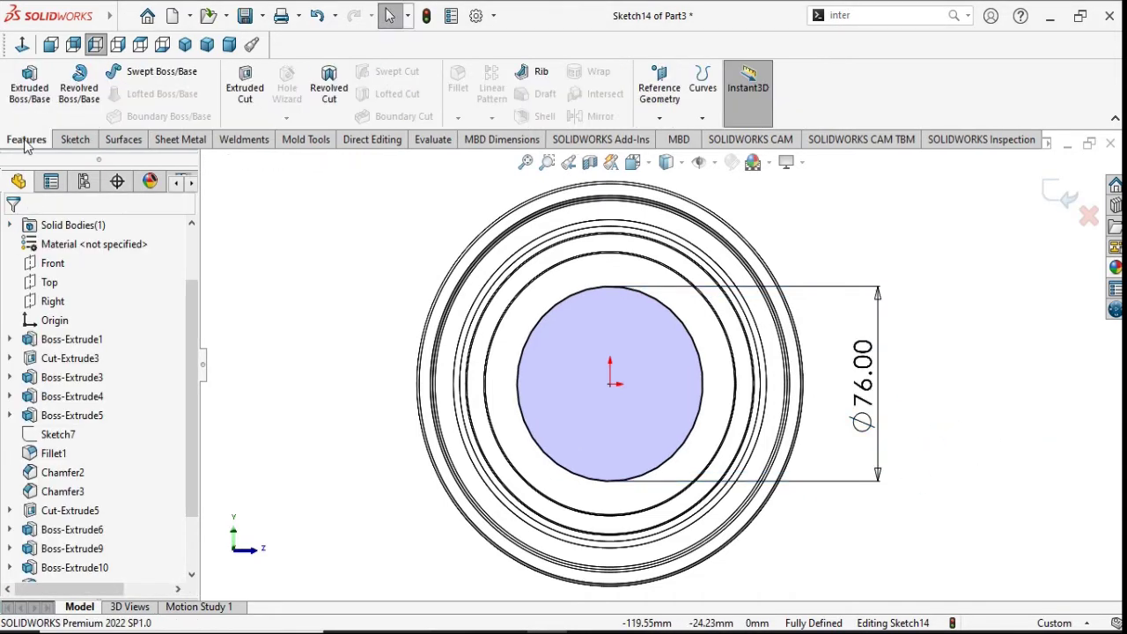
click(238, 104)
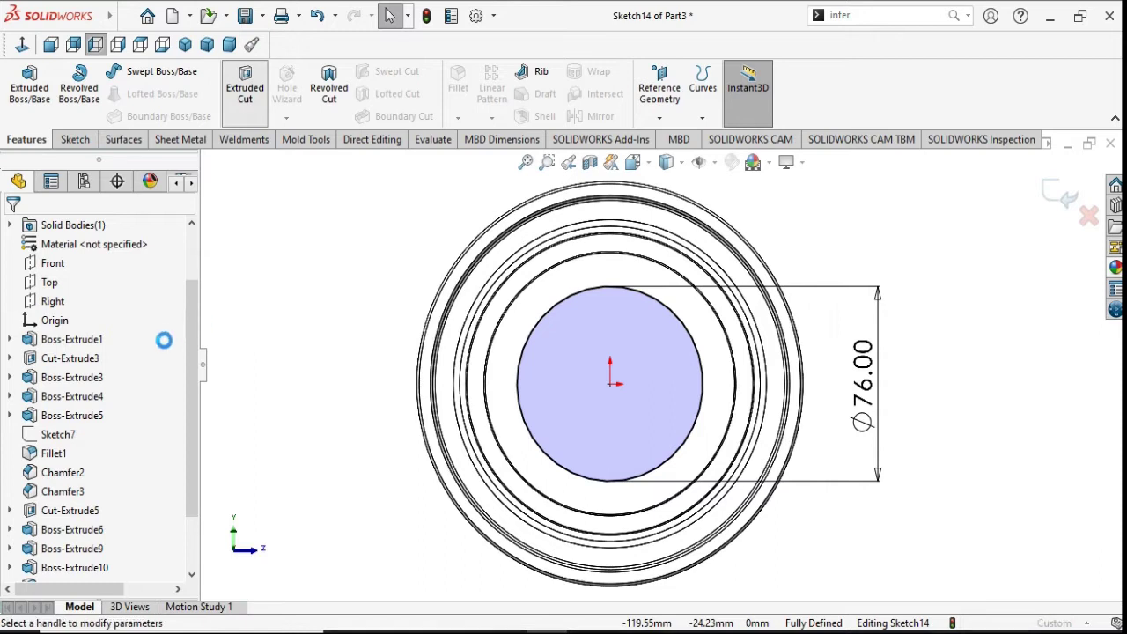
click(110, 341)
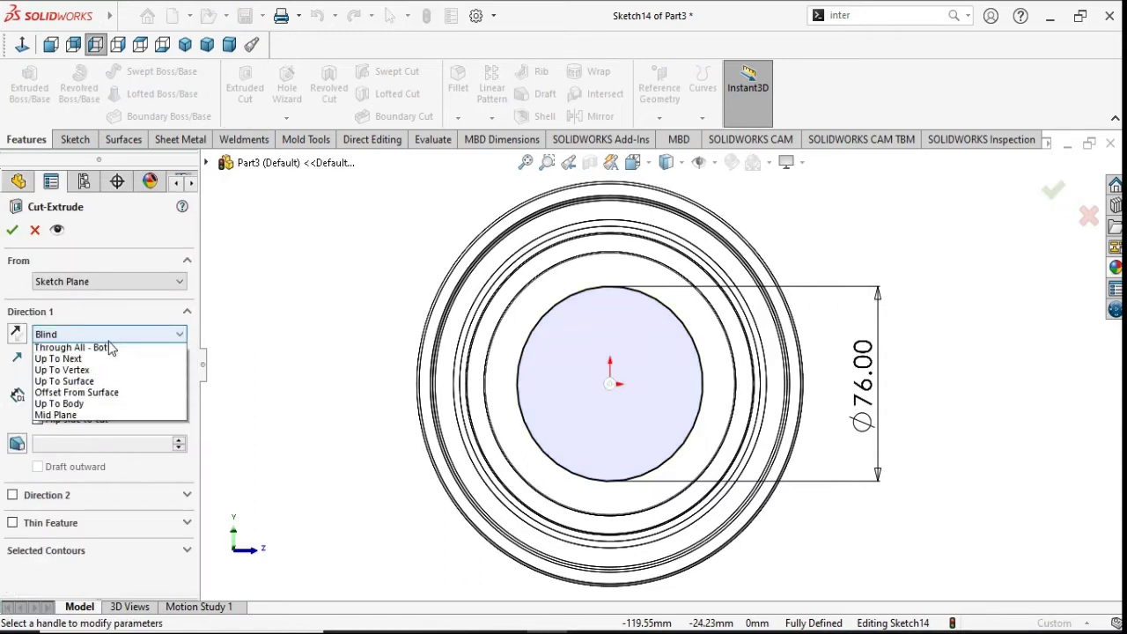
click(91, 367)
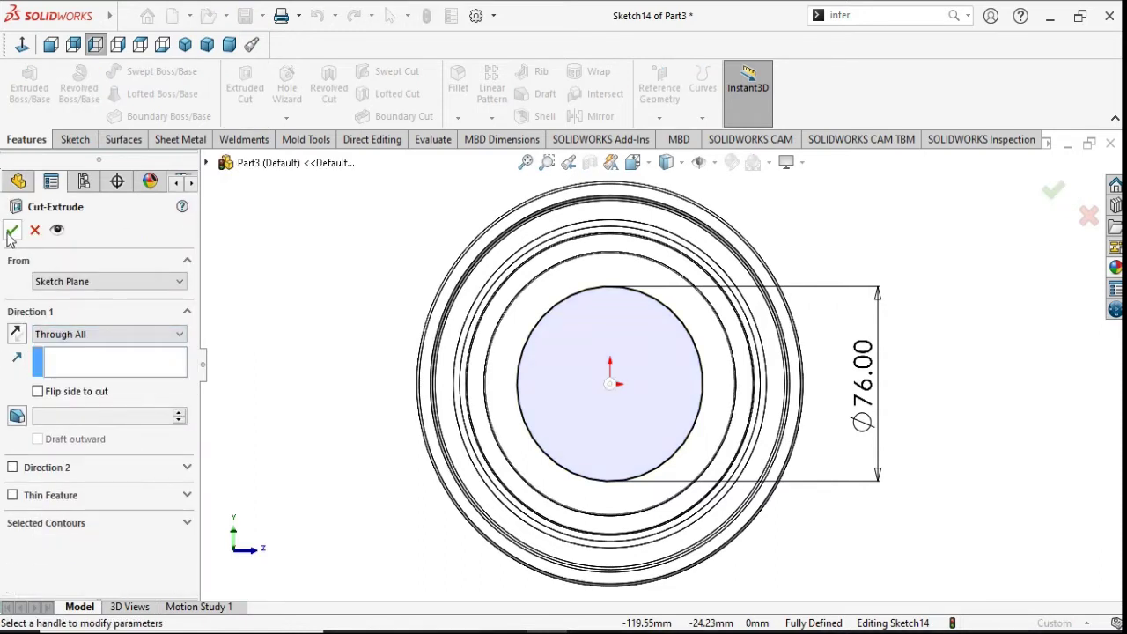
click(11, 232)
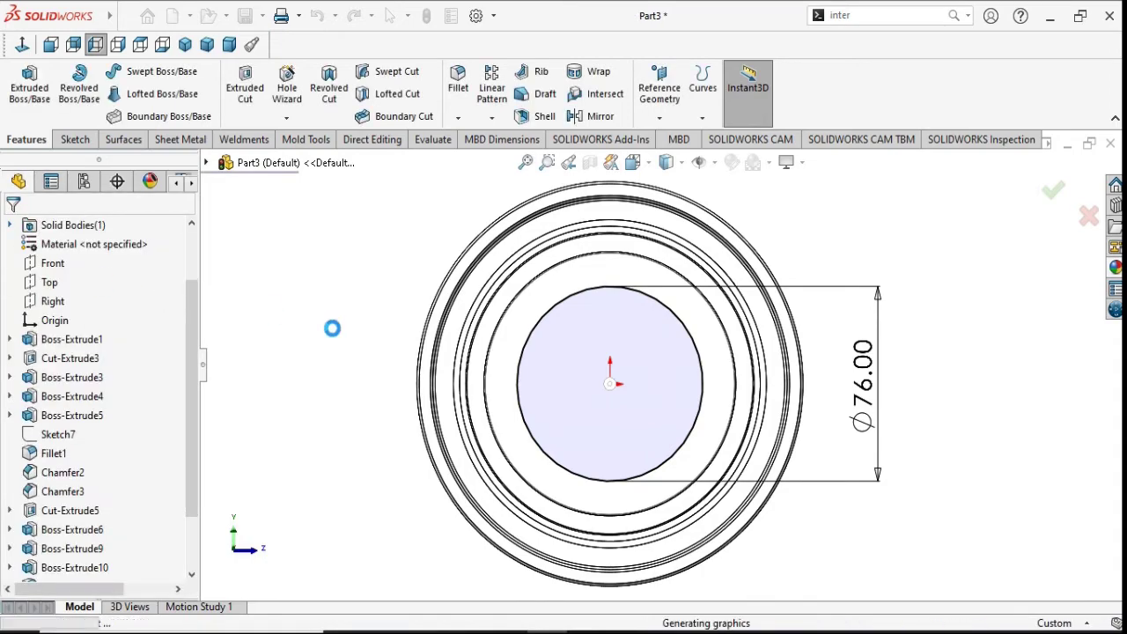
Step: Select the new bore's cylindrical face for chamfering
mouse_move(328, 326)
middle_down()
mouse_move(410, 373)
mouse_move(398, 405)
mouse_move(480, 421)
mouse_move(445, 423)
mouse_move(406, 388)
middle_up()
click(649, 382)
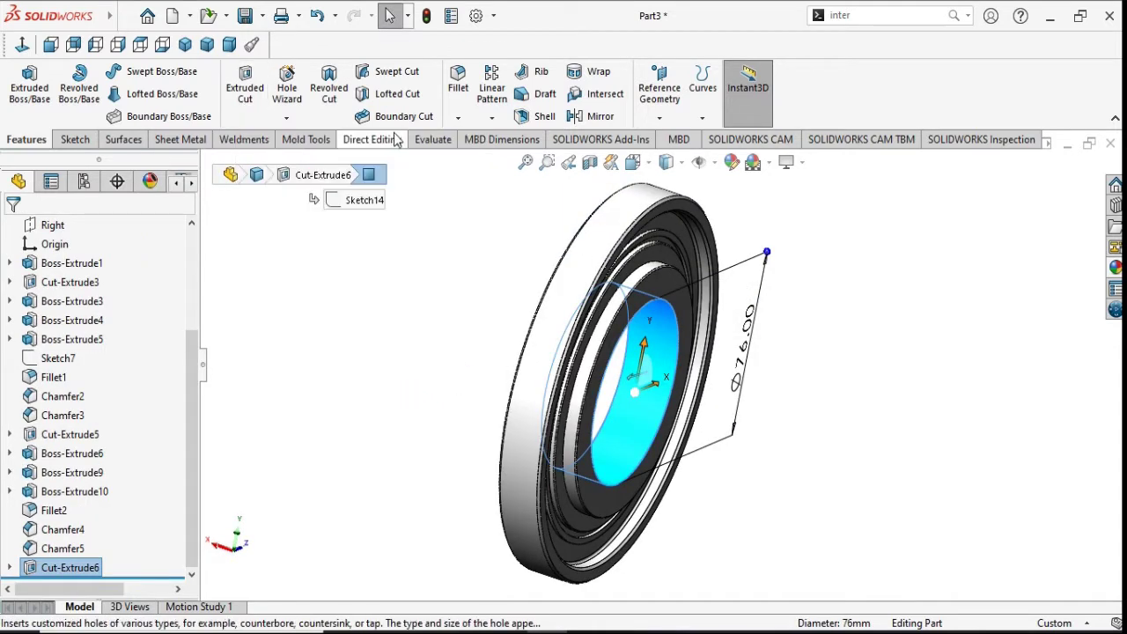
click(458, 120)
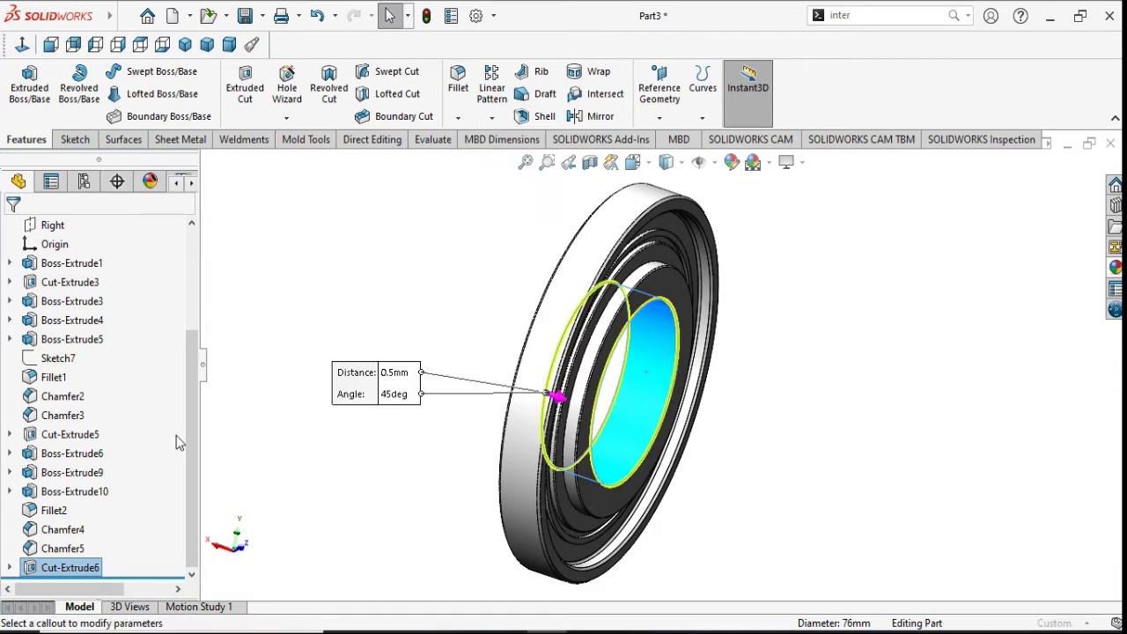
Step: Apply a 1 mm × 45° chamfer to the bore
text(1)
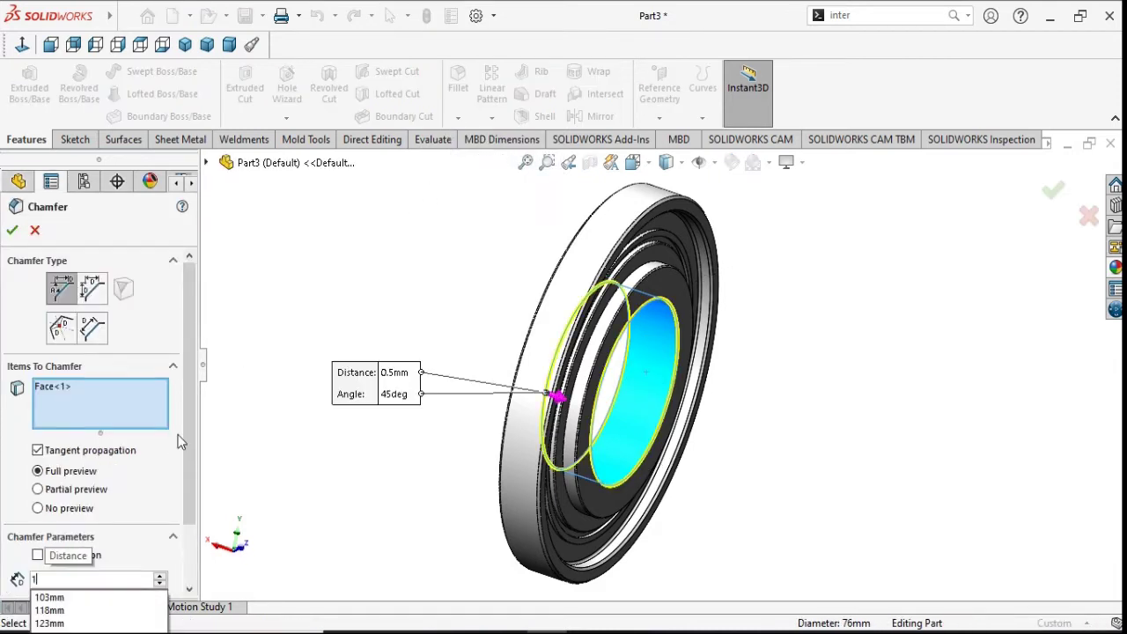
key(Tab)
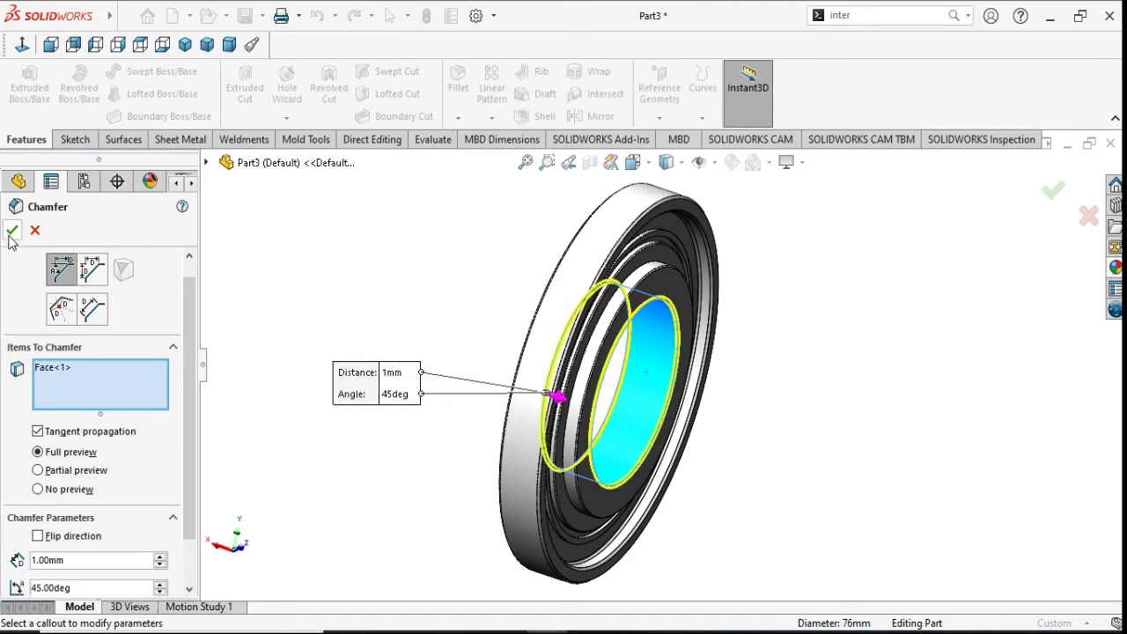
click(12, 233)
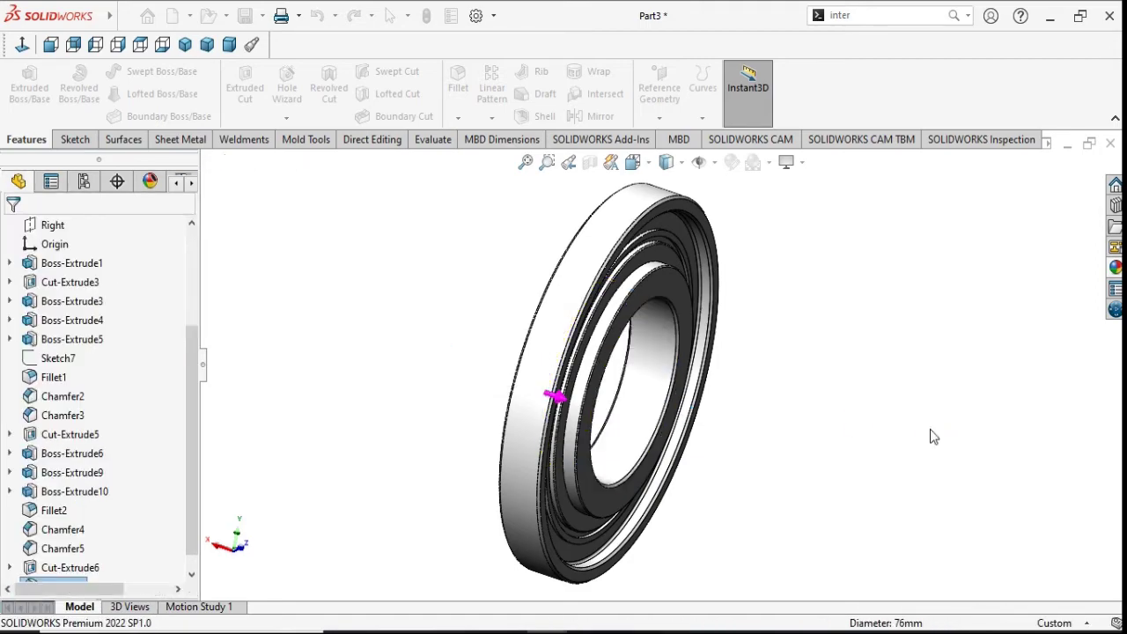
Step: Turn the disc face-on and select the outer ring face of Boss-Extrude1
mouse_move(876, 447)
middle_down()
mouse_move(657, 443)
mouse_move(526, 482)
mouse_move(717, 541)
mouse_move(812, 487)
middle_up()
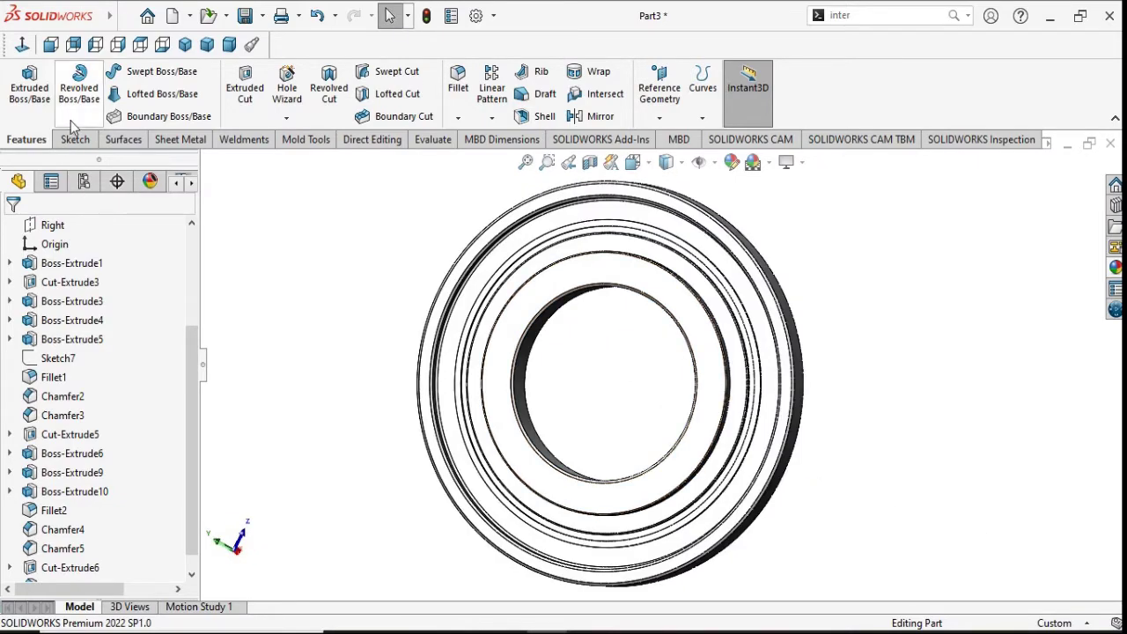
click(22, 44)
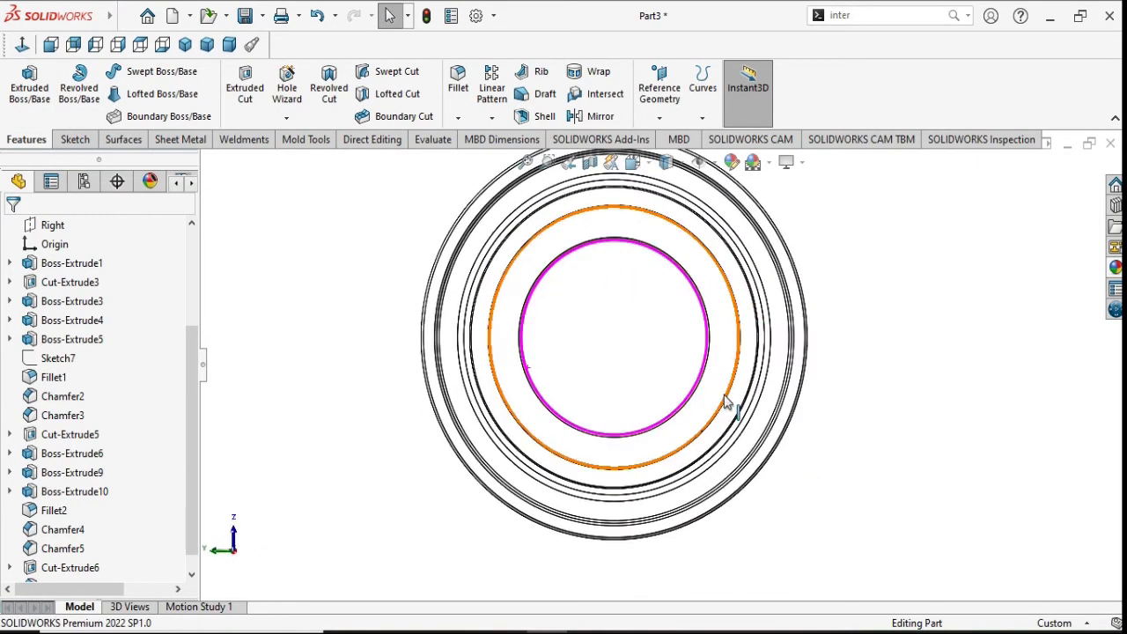
scroll(718, 409, up, 3)
scroll(652, 247, down, 3)
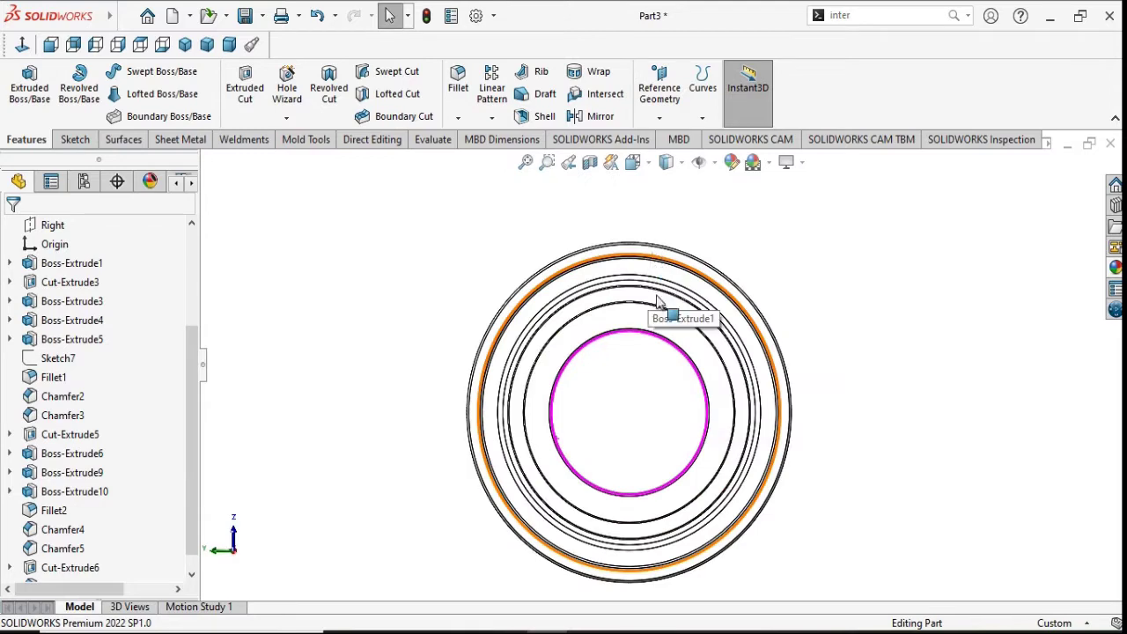
scroll(657, 251, down, 2)
scroll(643, 255, down, 2)
scroll(621, 261, down, 2)
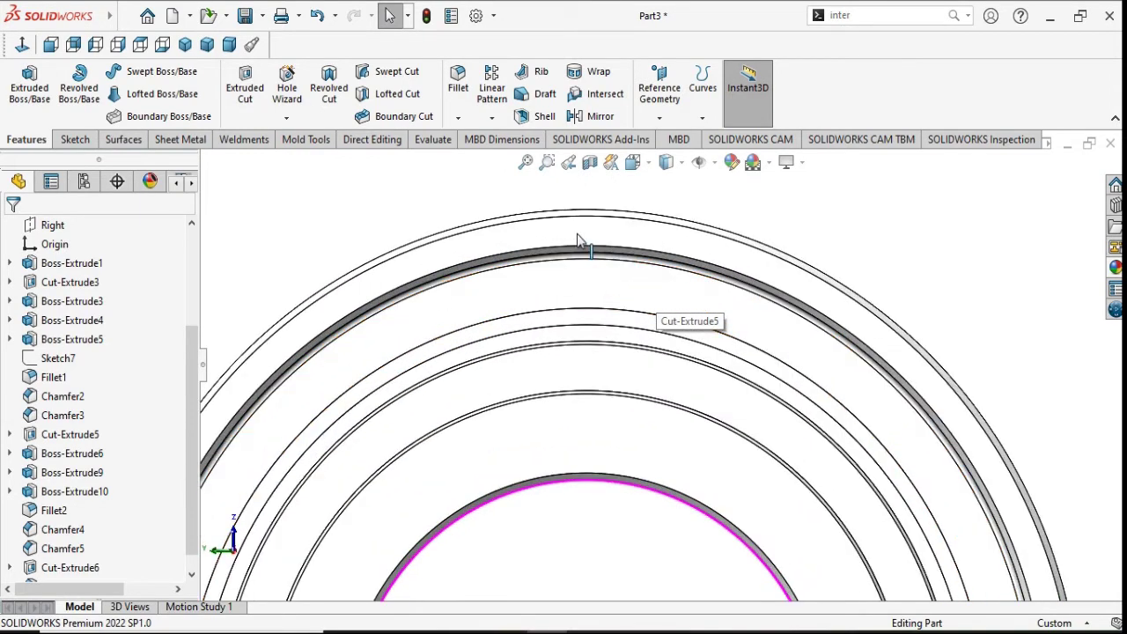
scroll(616, 264, up, 2)
scroll(622, 295, down, 2)
scroll(647, 284, up, 1)
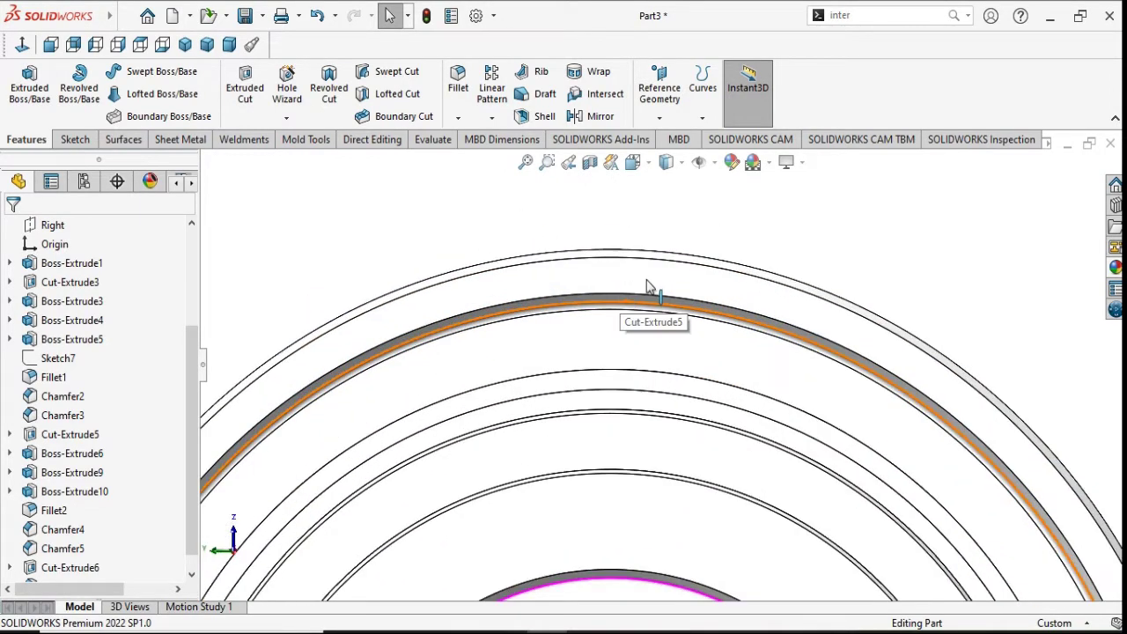
scroll(647, 284, down, 1)
scroll(646, 284, up, 1)
scroll(645, 284, down, 1)
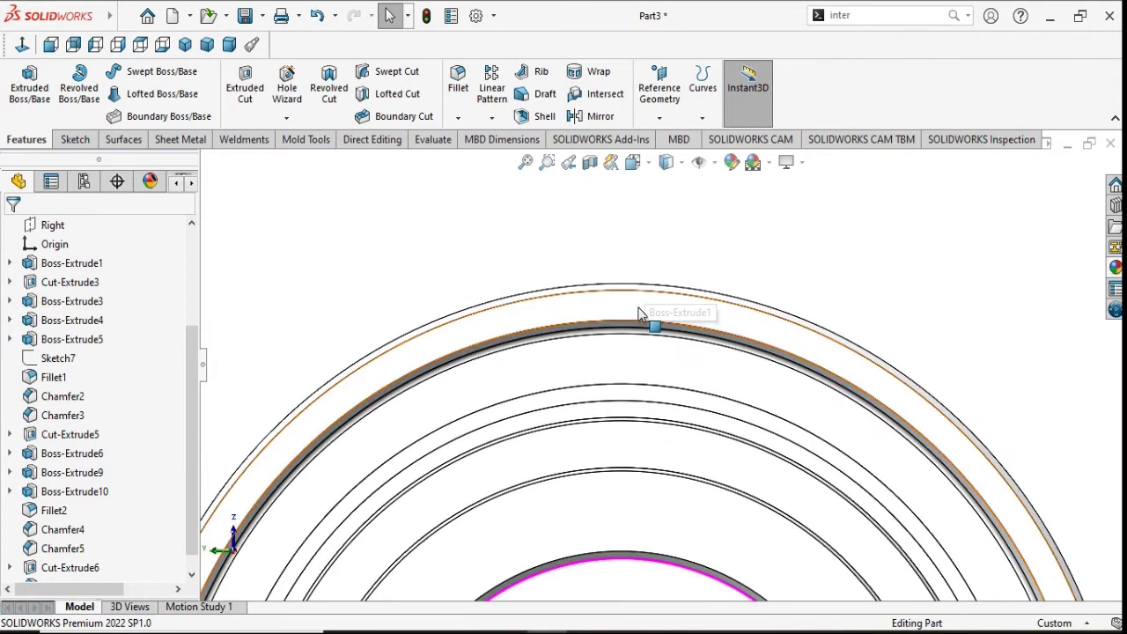
click(637, 306)
Step: Open a sketch on the outer ring face with the Centerline tool, viewed normal to it
click(710, 255)
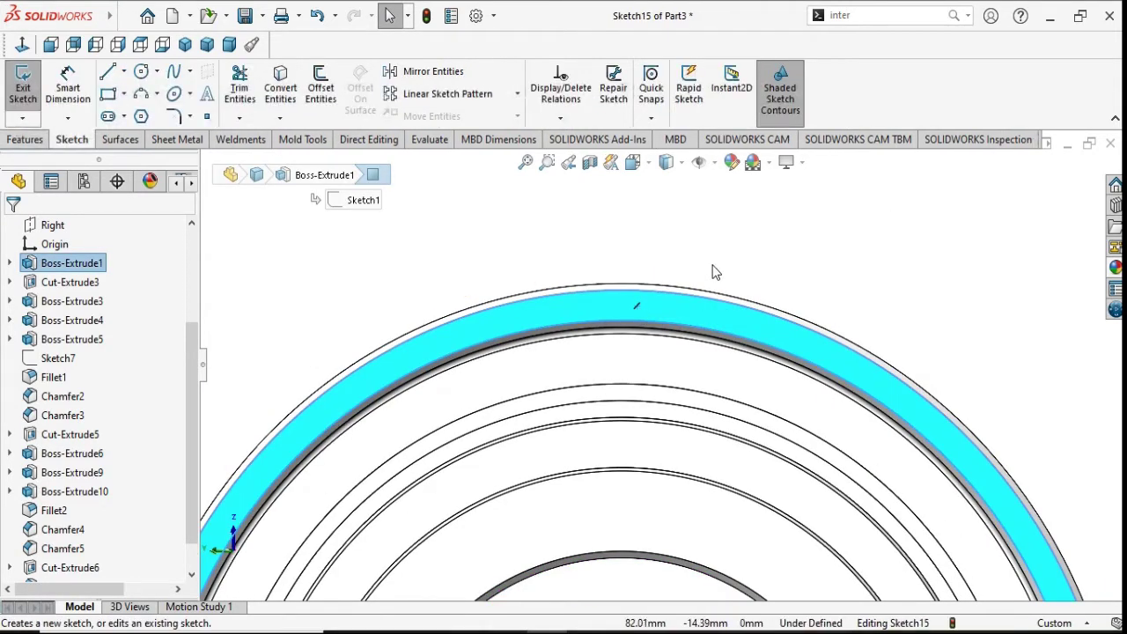
click(124, 72)
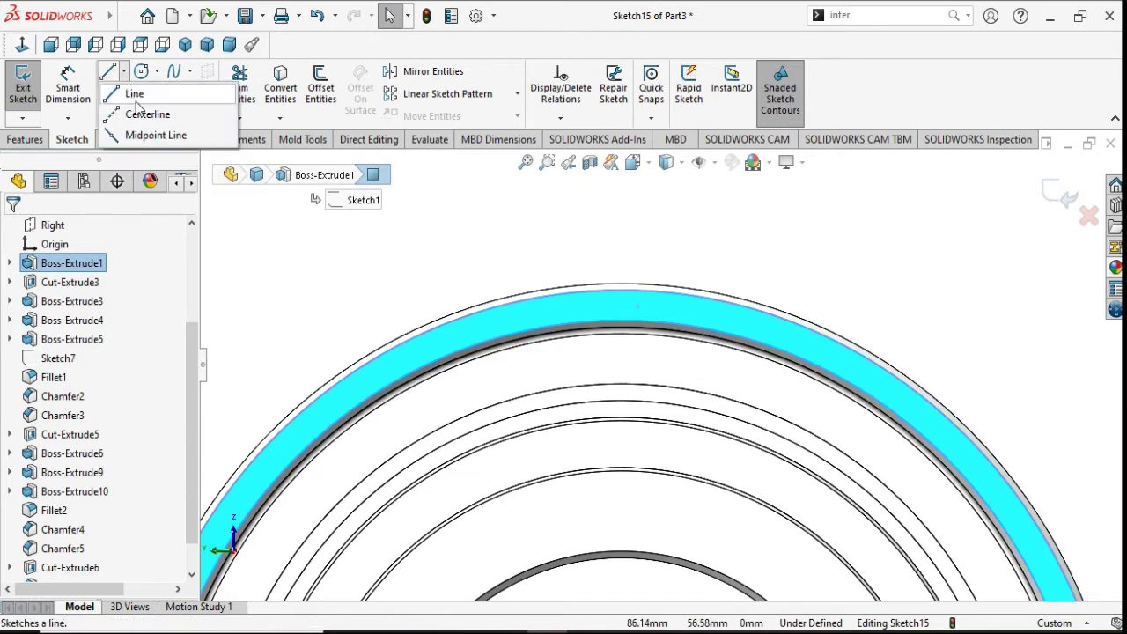
click(147, 115)
scroll(696, 370, up, 5)
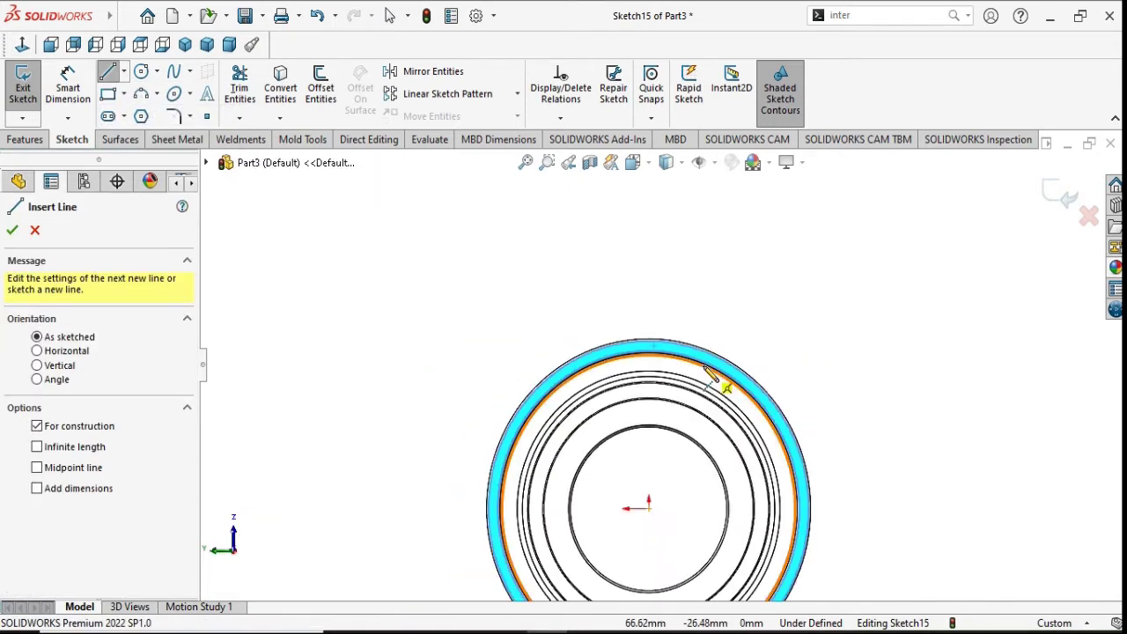
scroll(656, 525, down, 2)
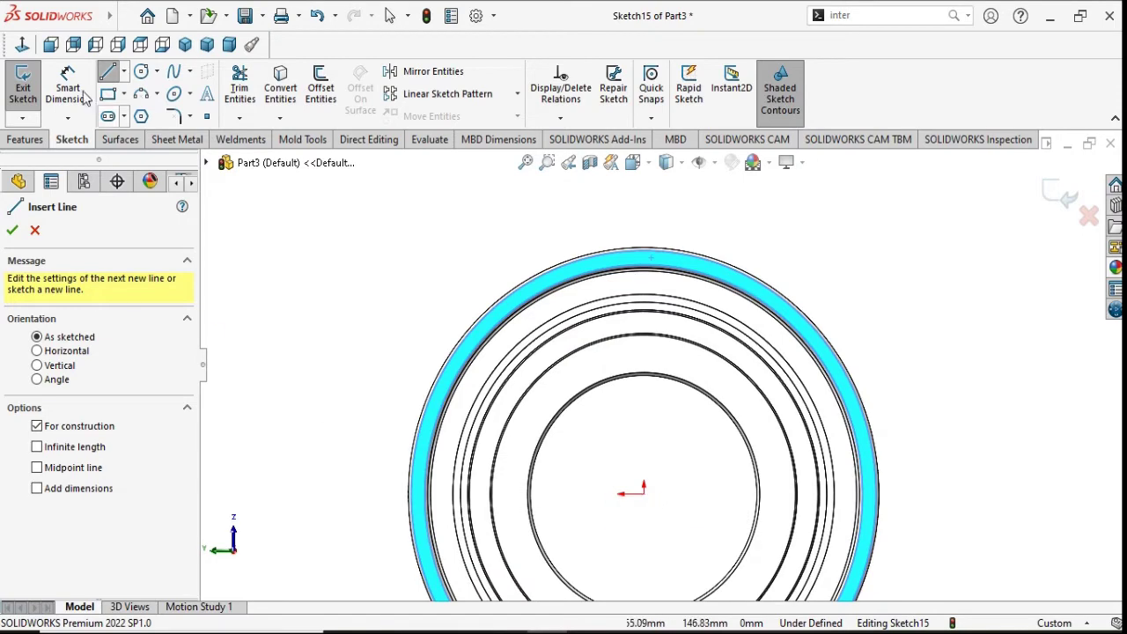
click(22, 44)
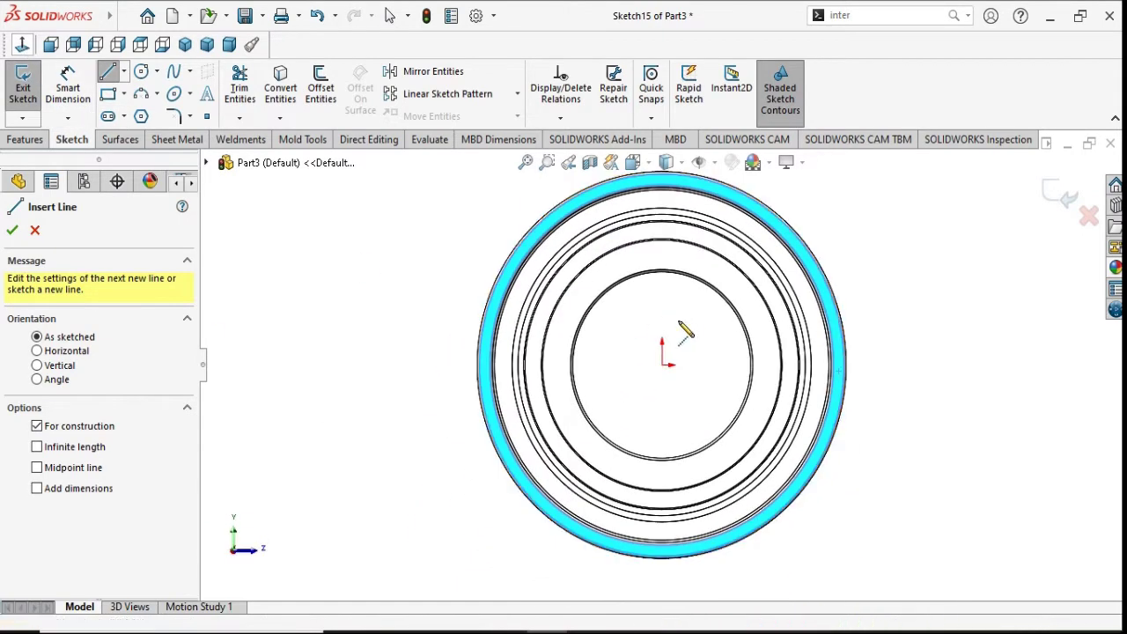
scroll(696, 273, down, 2)
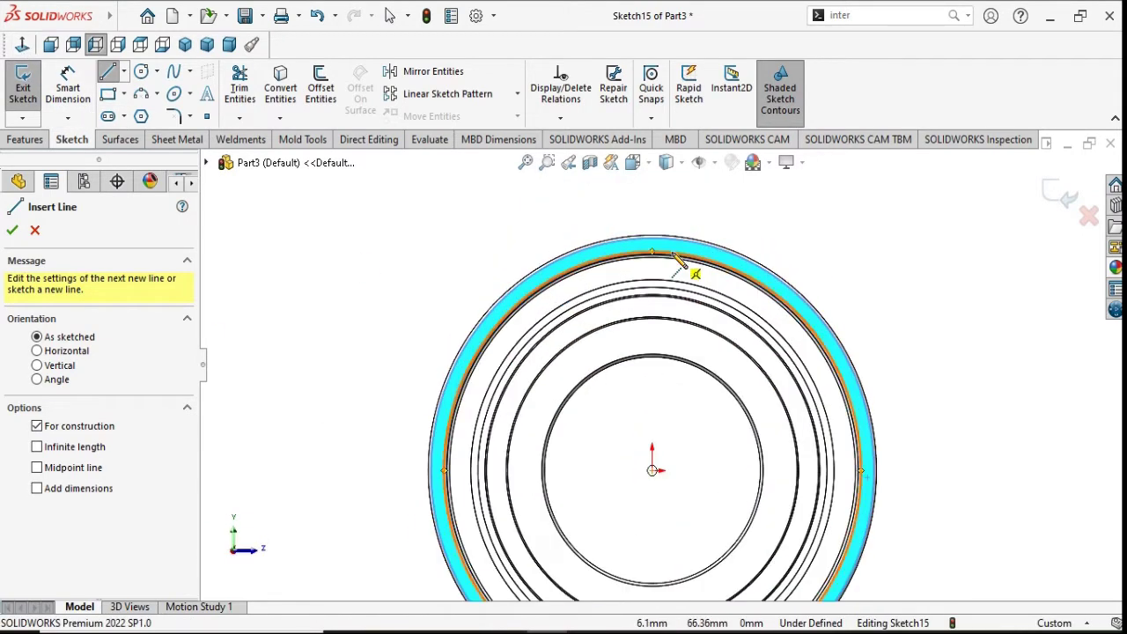
Step: Draw a vertical centerline from the disc centre up to the top of the rim
click(652, 471)
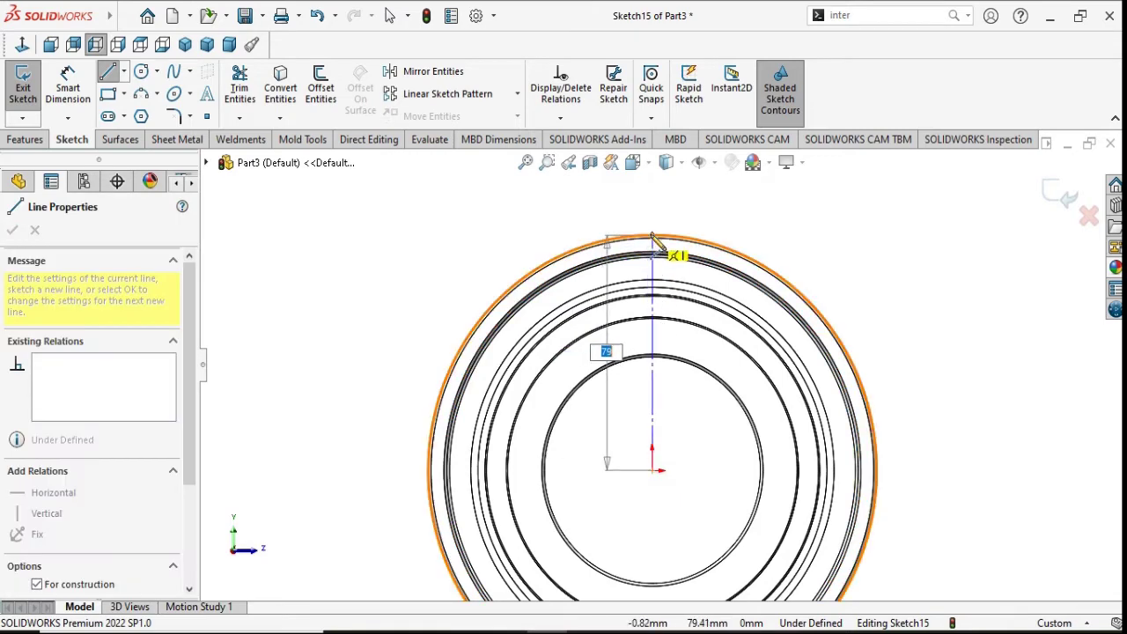
scroll(661, 242, down, 5)
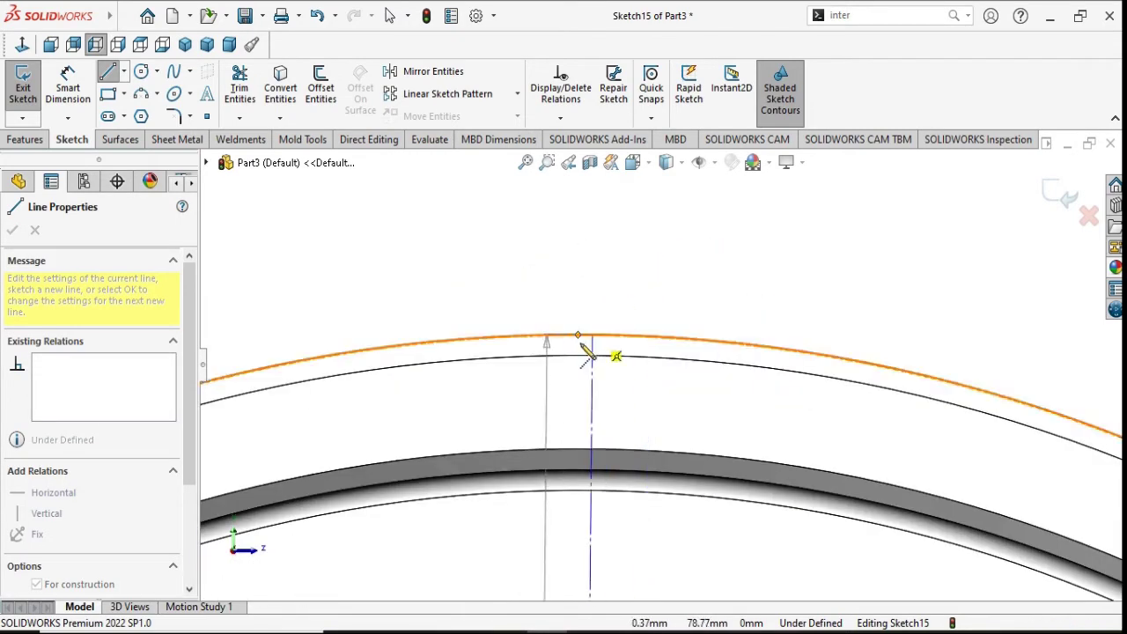
click(578, 337)
right_click(650, 287)
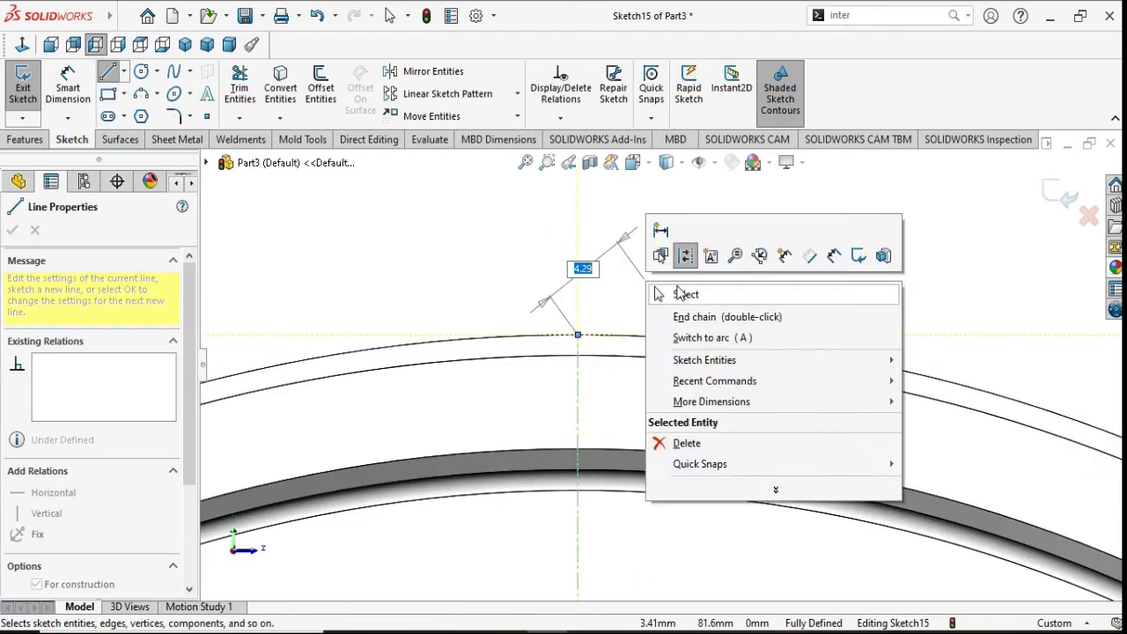
click(675, 295)
scroll(649, 345, up, 1)
scroll(698, 355, down, 1)
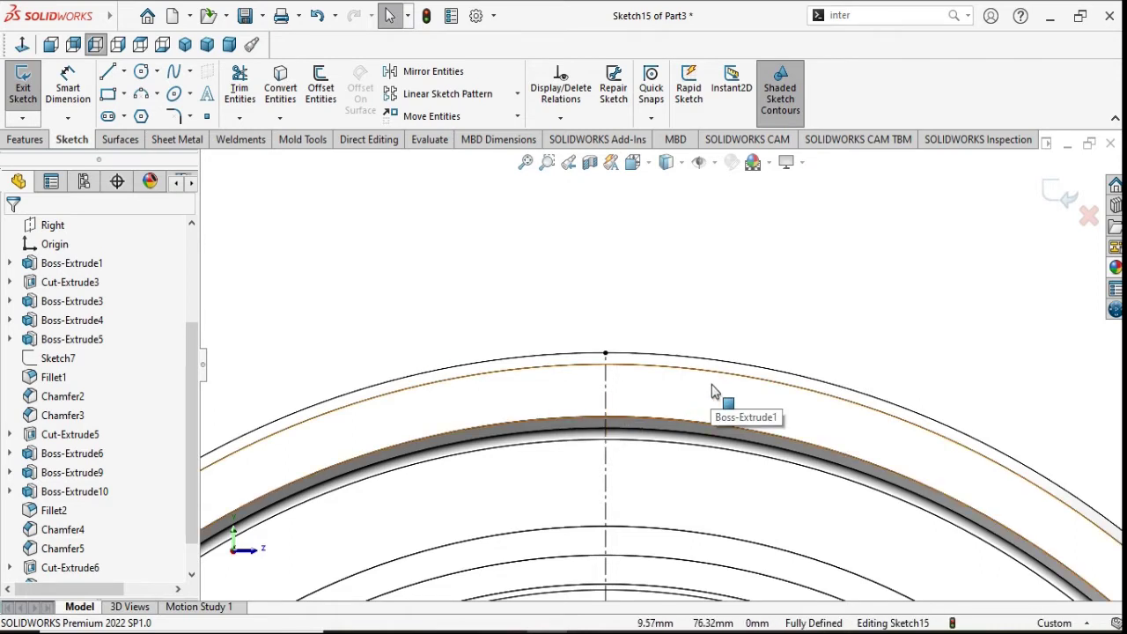
Step: Draw the half-tooth: a slanted edge down from the outer arc and a short base meeting the centerline
click(109, 74)
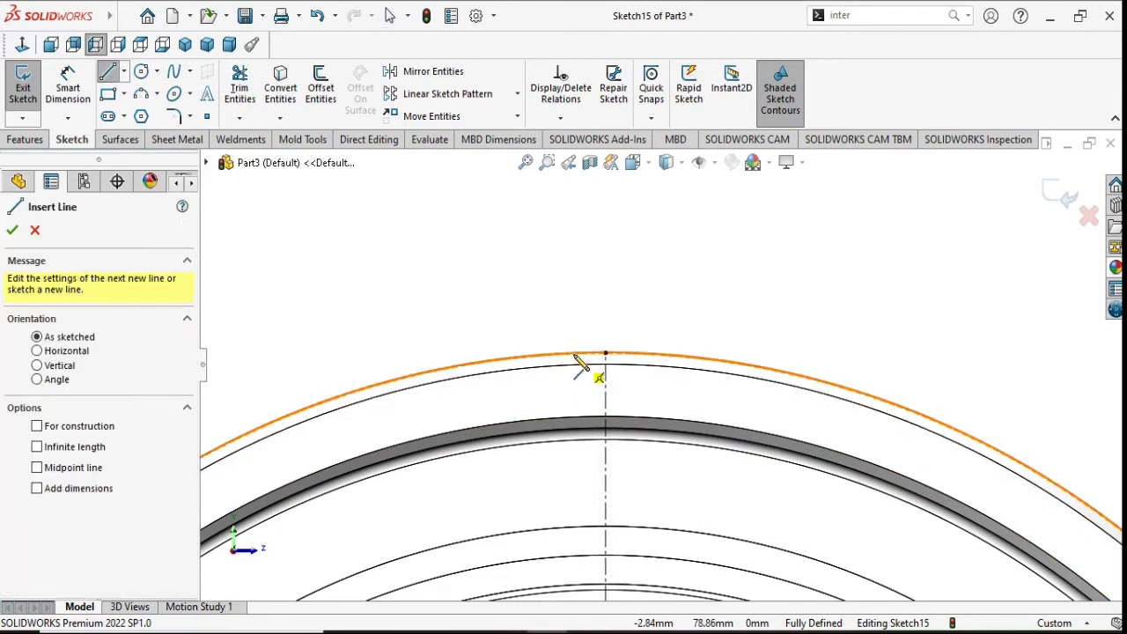
click(575, 356)
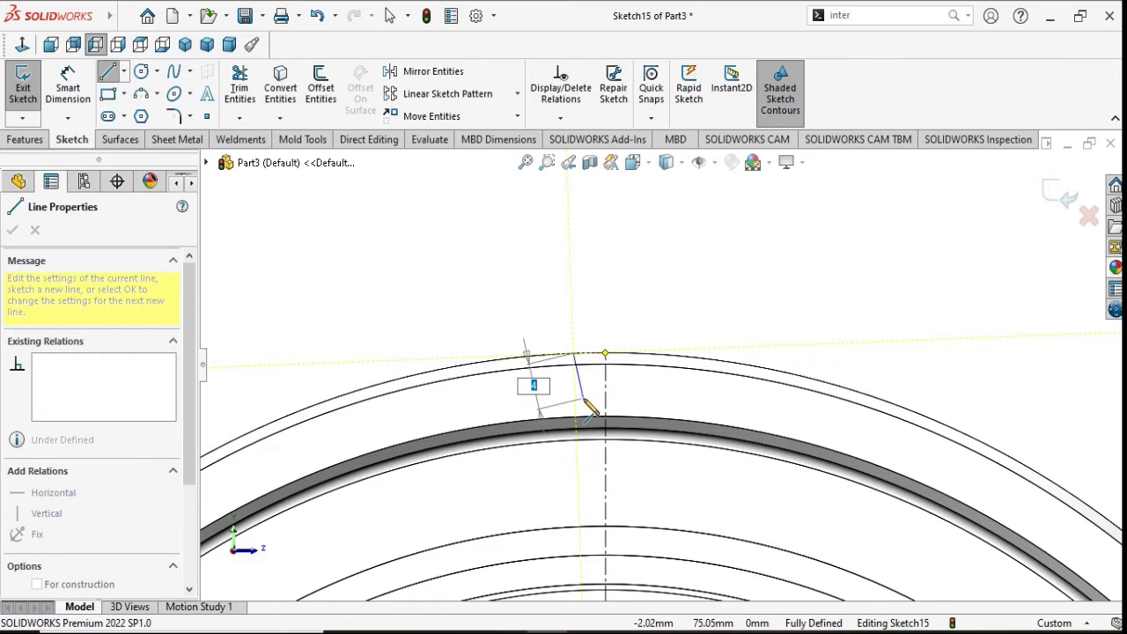
click(584, 402)
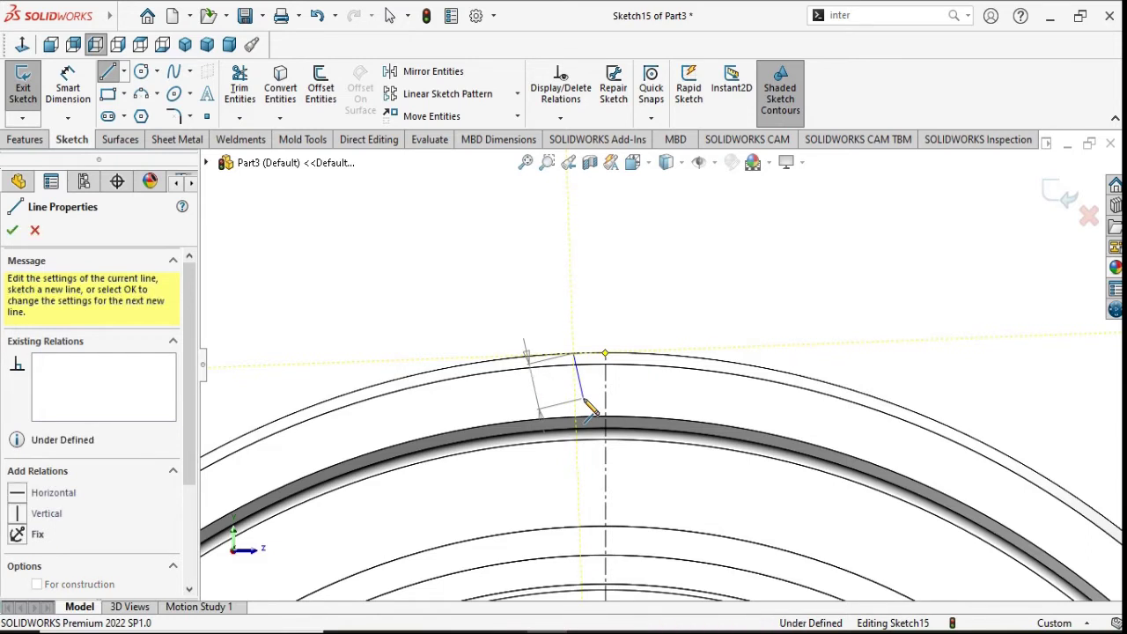
click(605, 398)
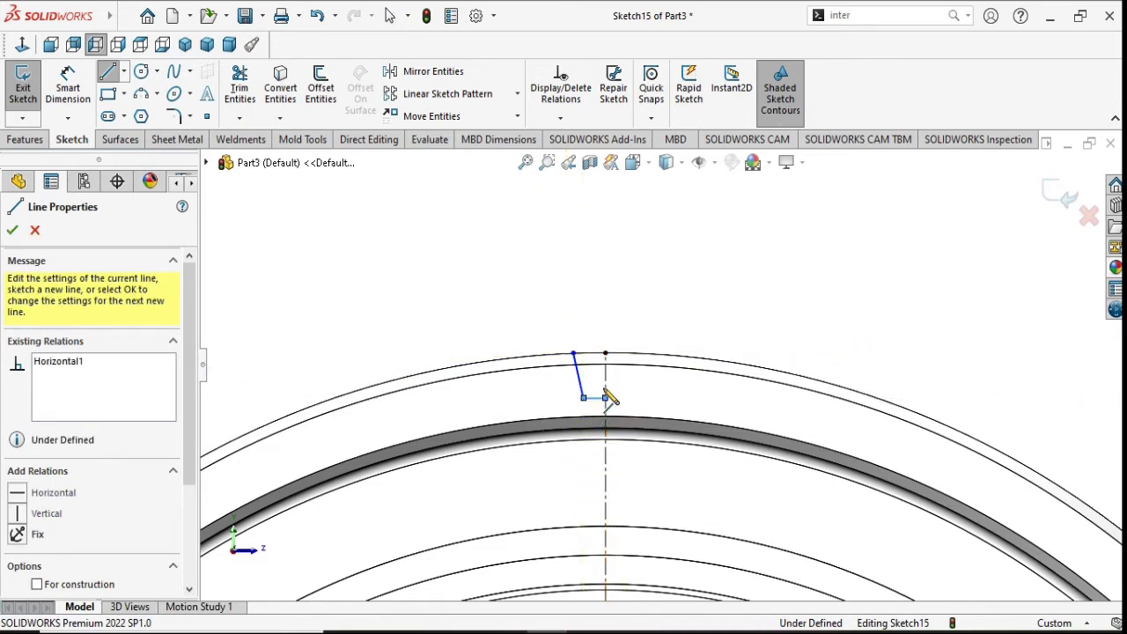
right_click(633, 319)
click(656, 326)
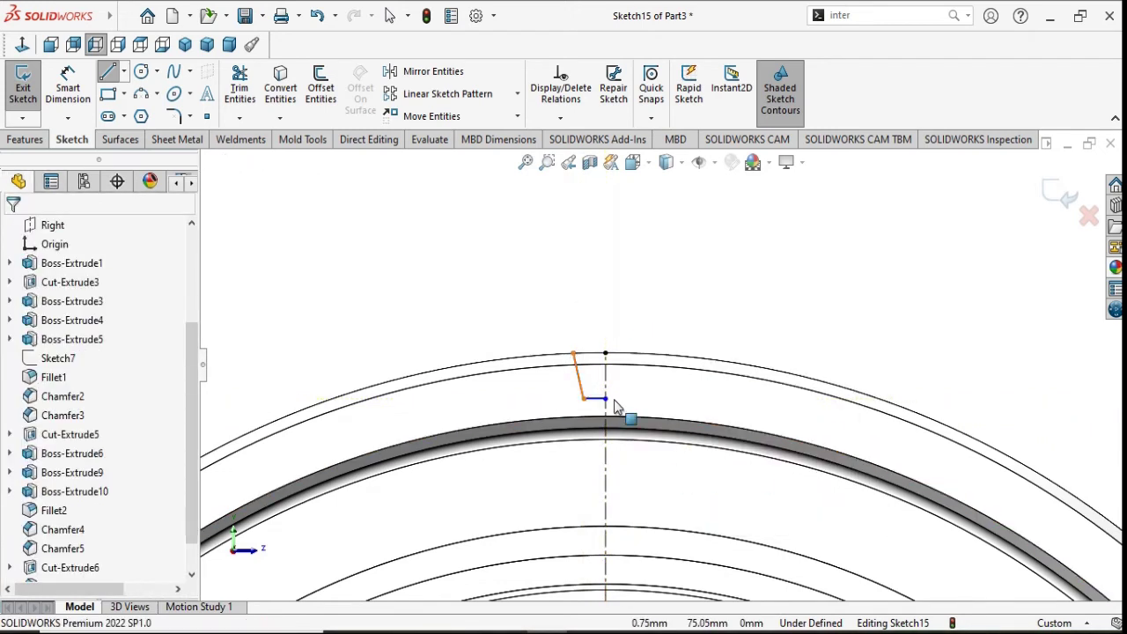
click(69, 84)
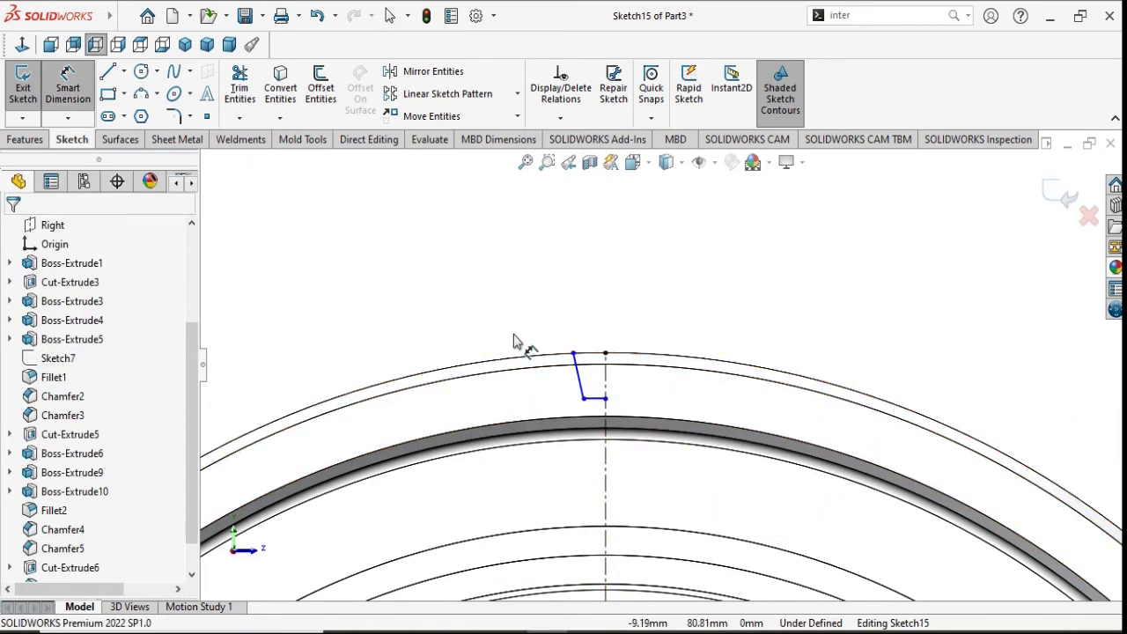
click(606, 353)
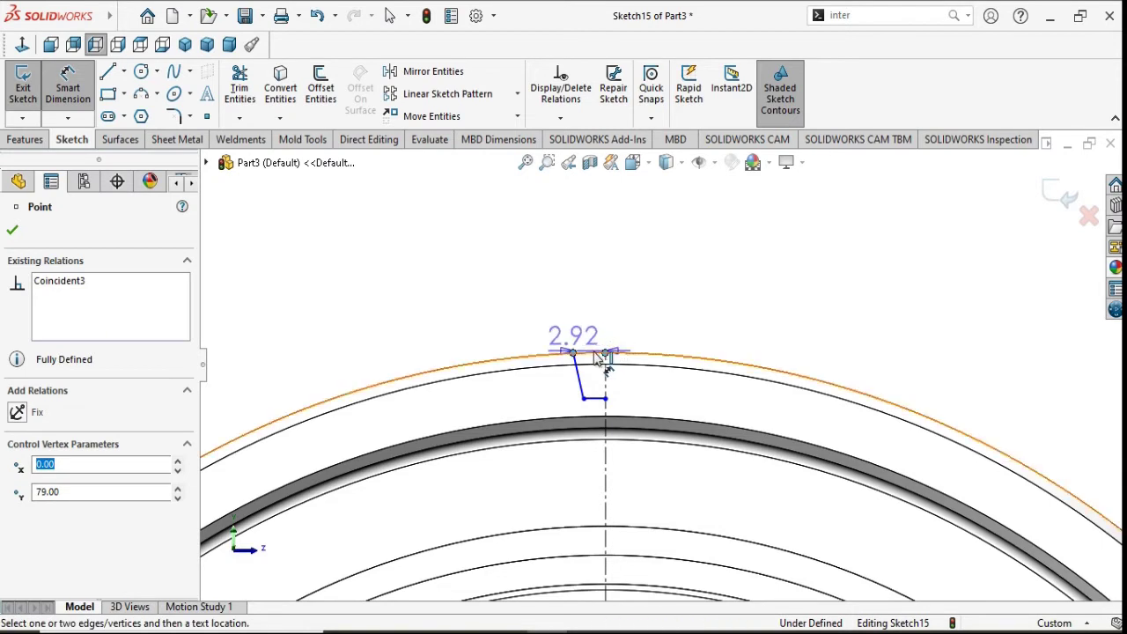
Step: Dimension the half-tooth with a 3 mm top offset and a 3.5/2 (1.75 mm) base width
click(595, 306)
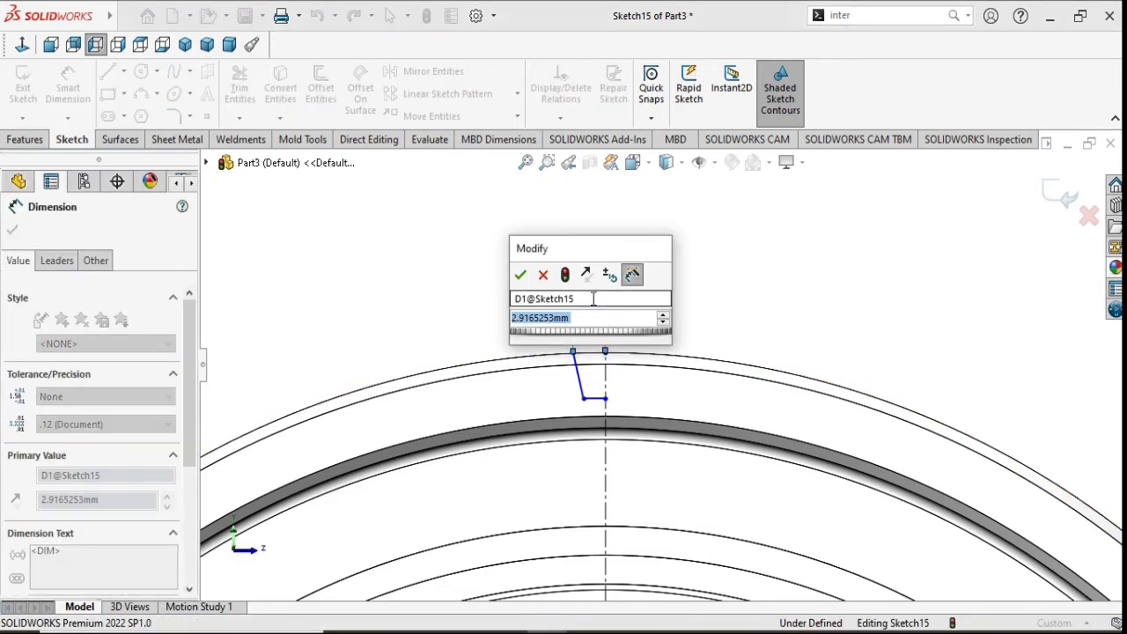
text(3)
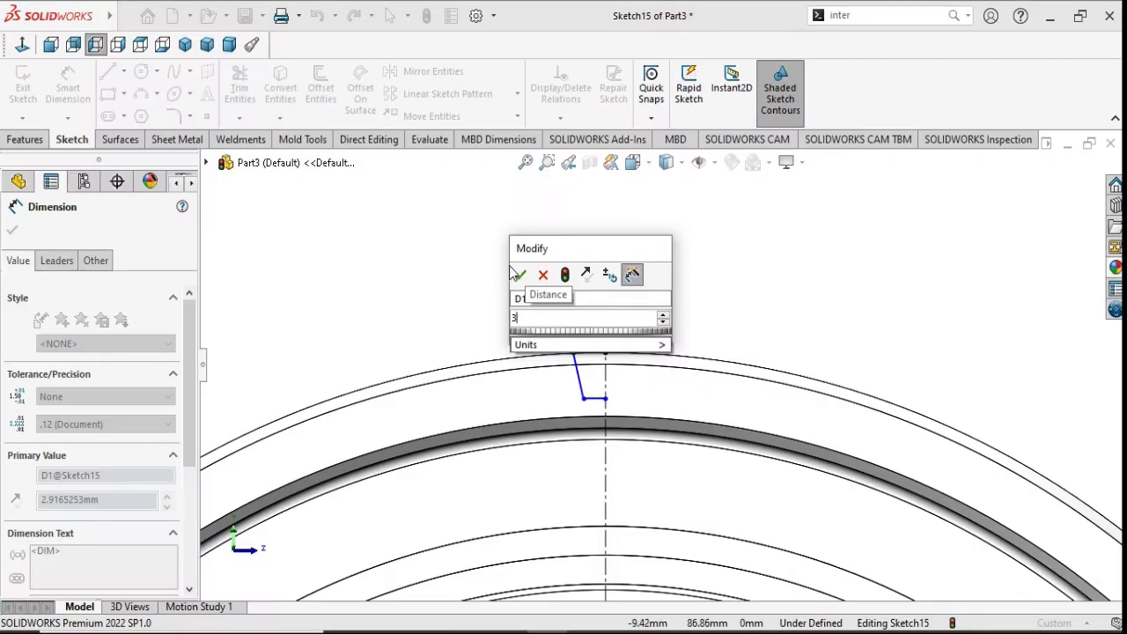
click(518, 275)
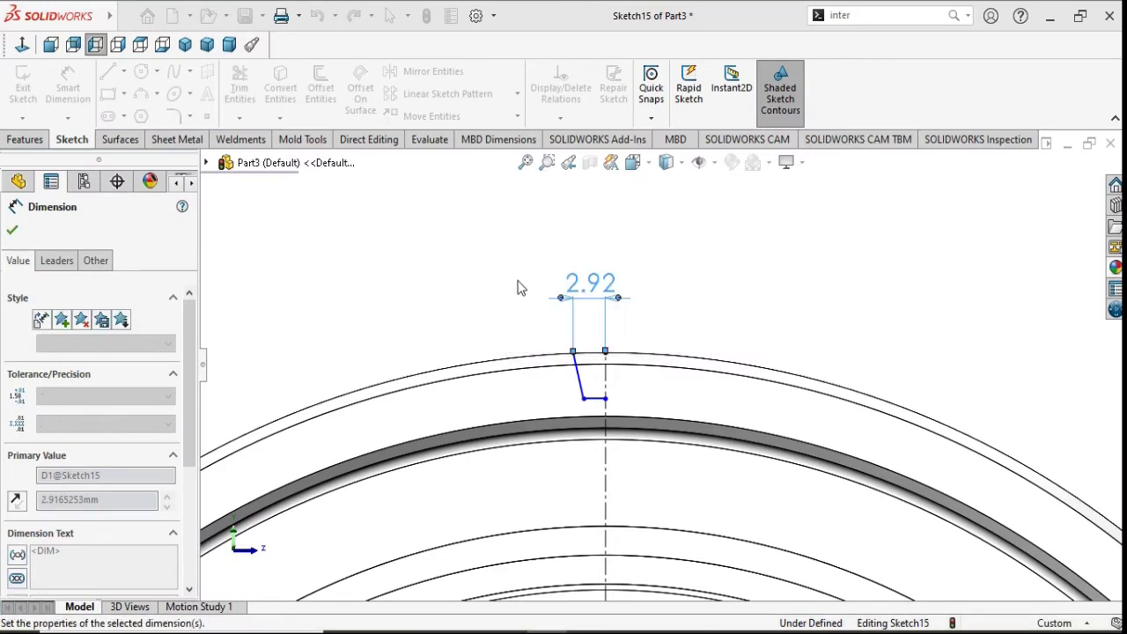
click(604, 400)
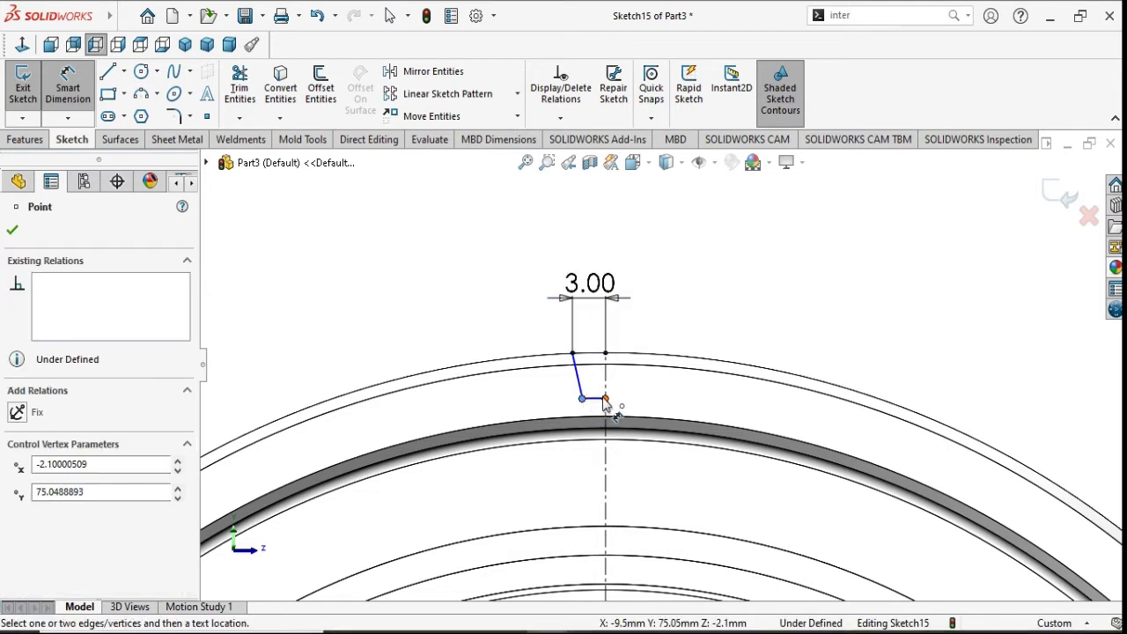
click(603, 399)
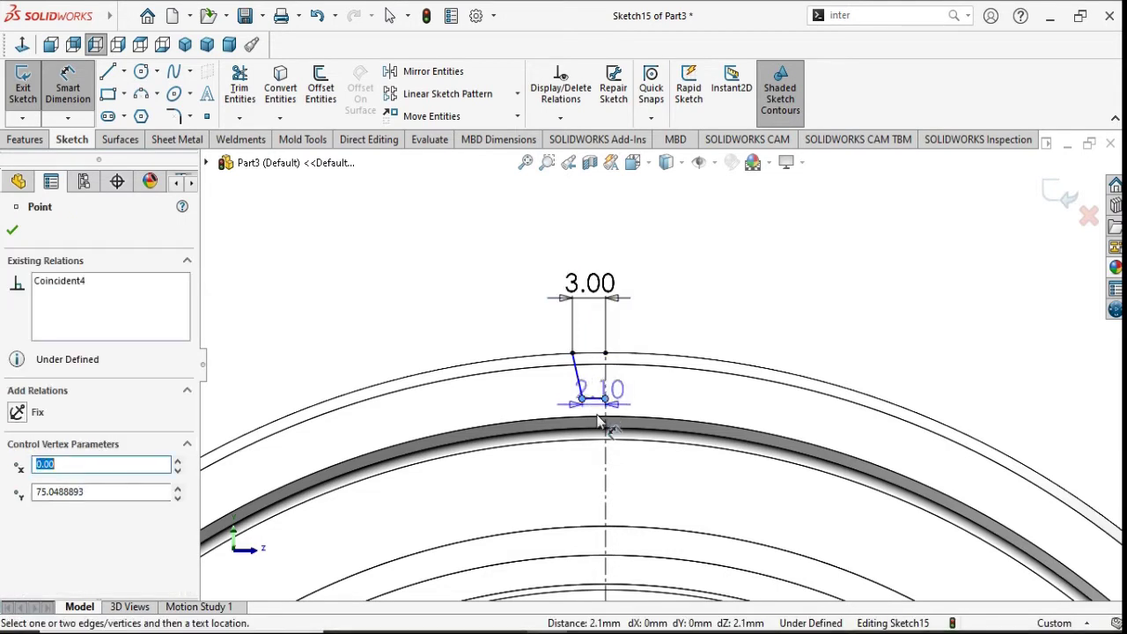
click(597, 476)
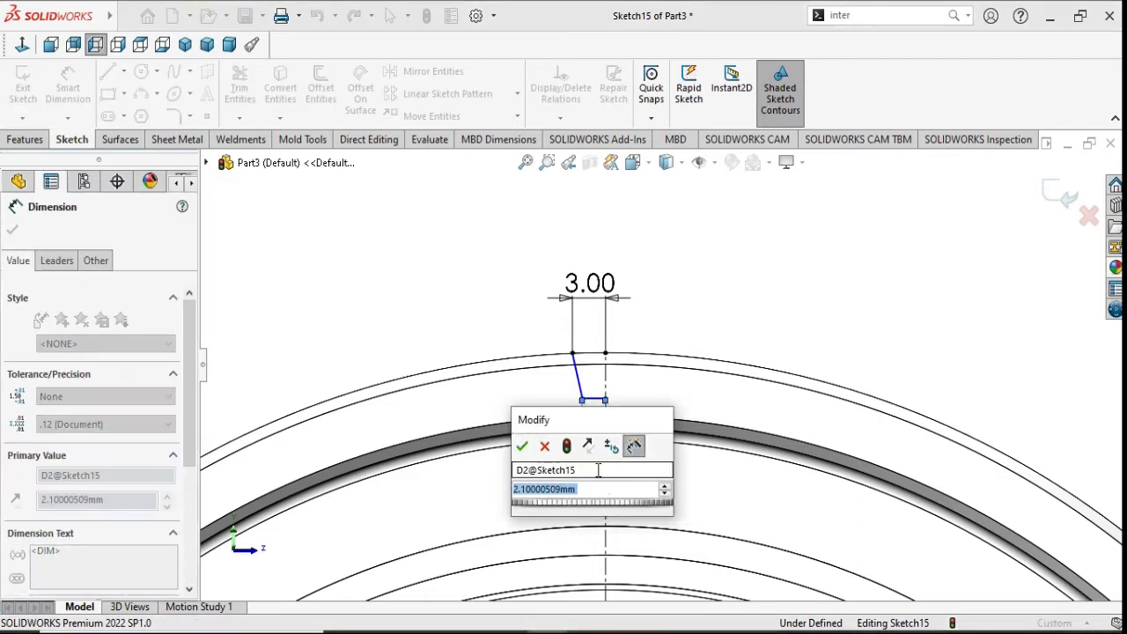
text(3.5)
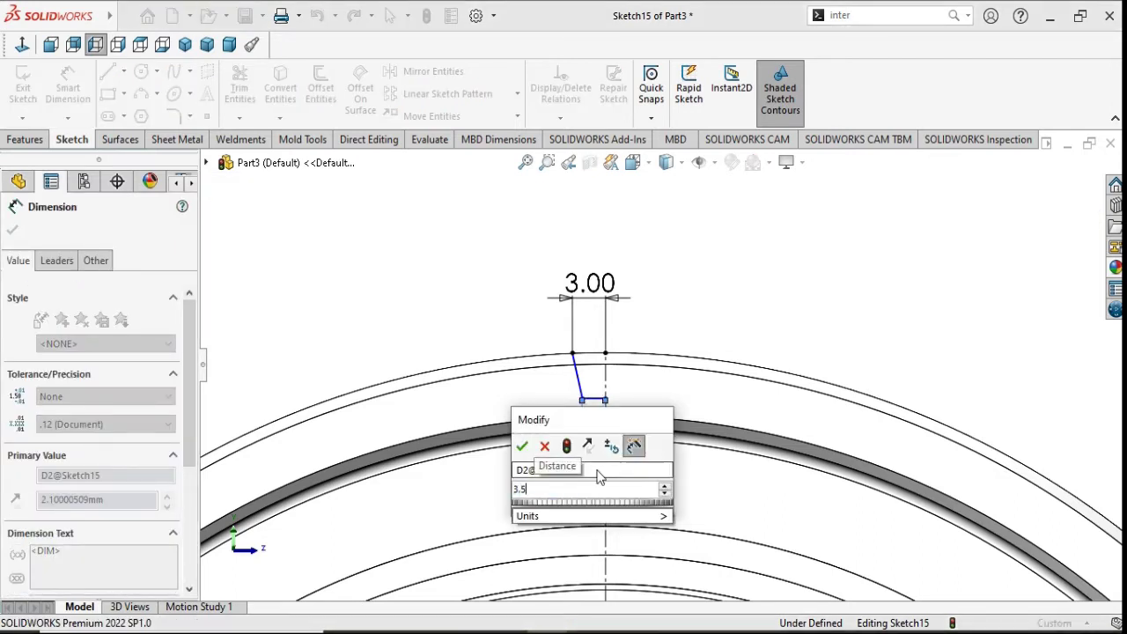
text(/2)
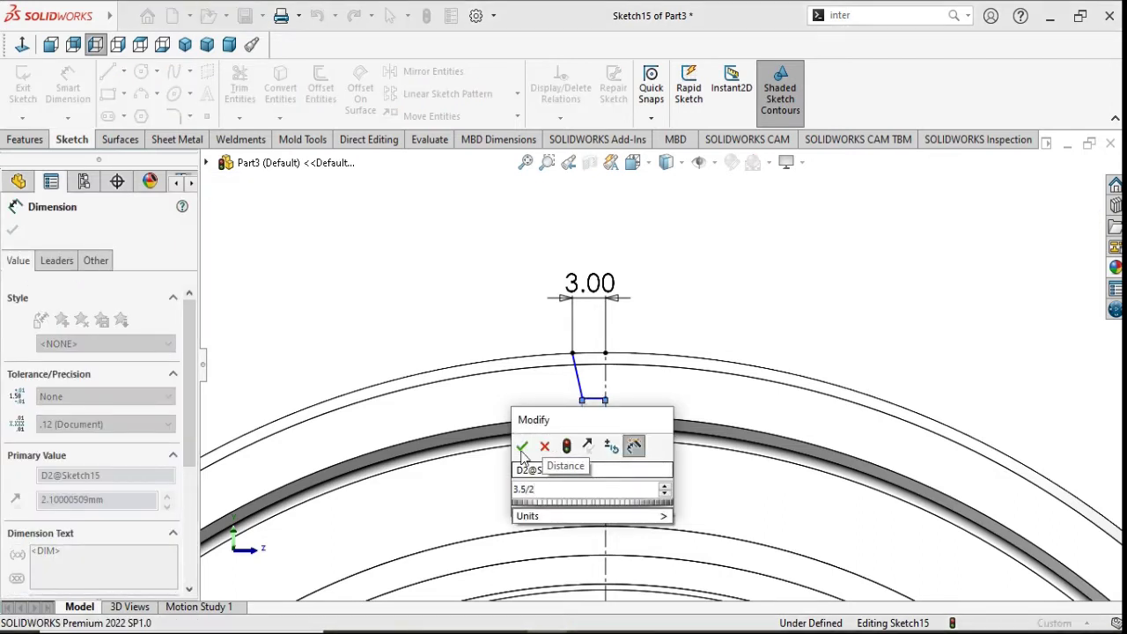
click(522, 449)
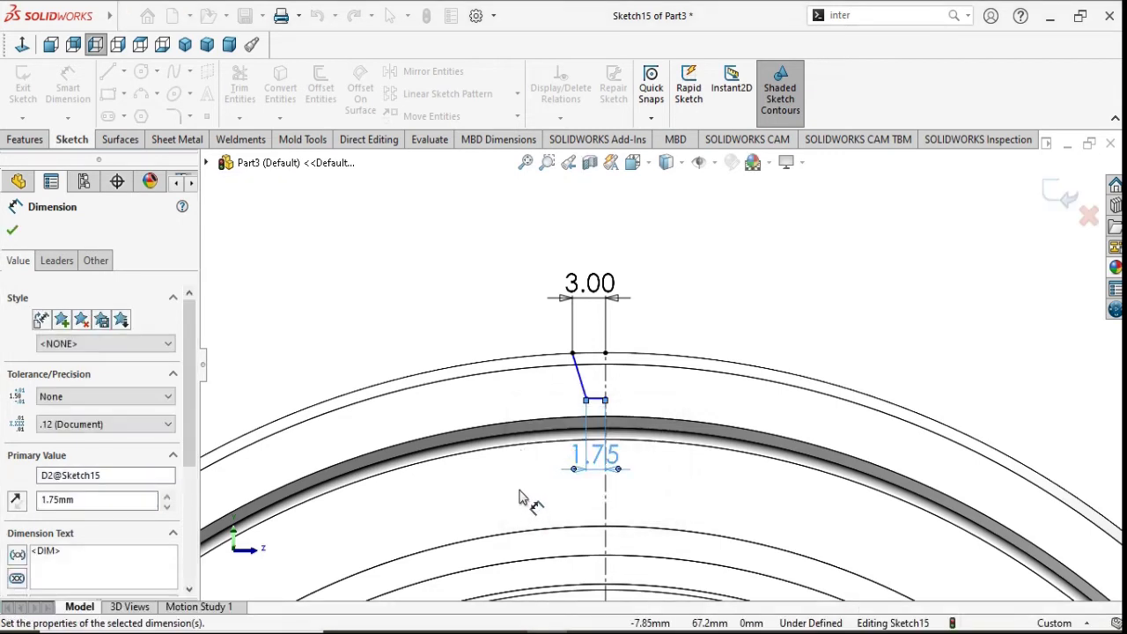
scroll(597, 383, down, 2)
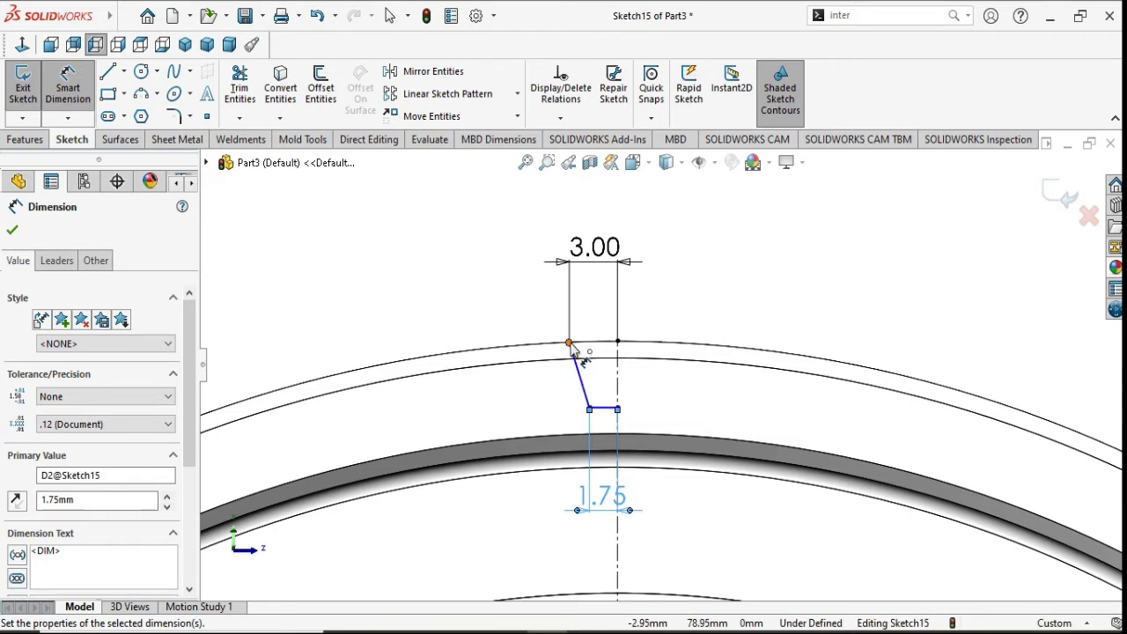
click(108, 73)
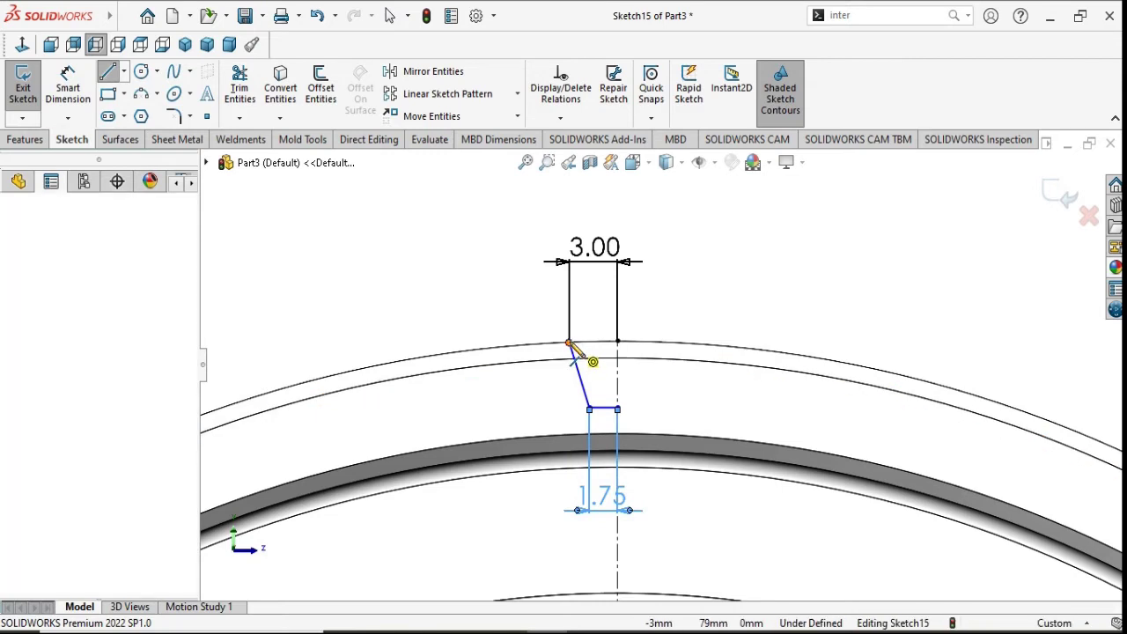
click(570, 343)
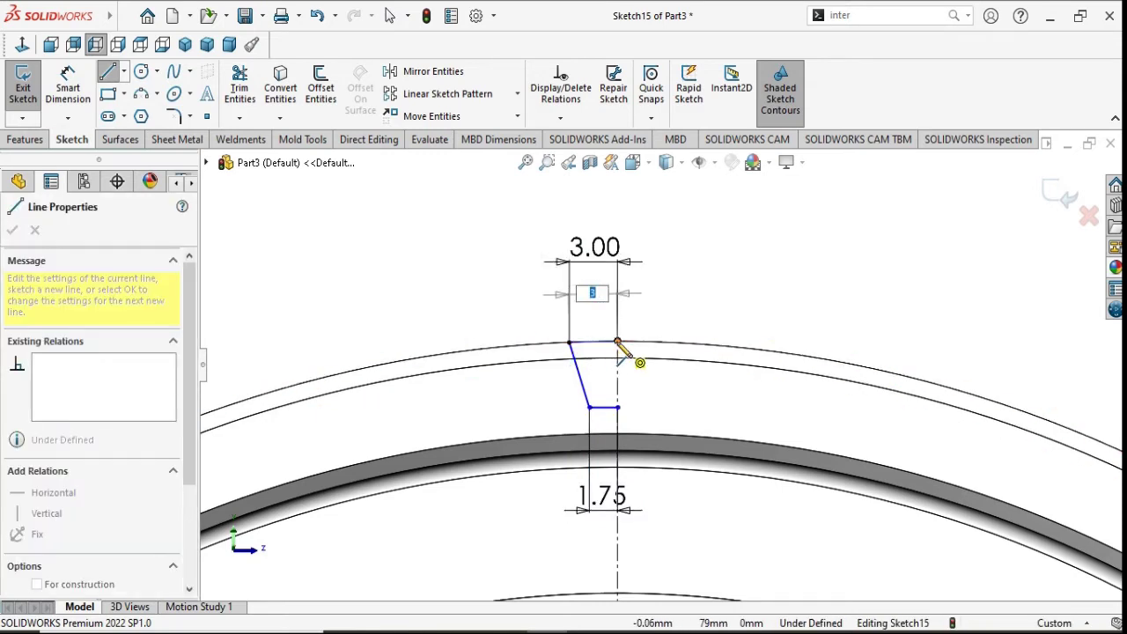
key(Escape)
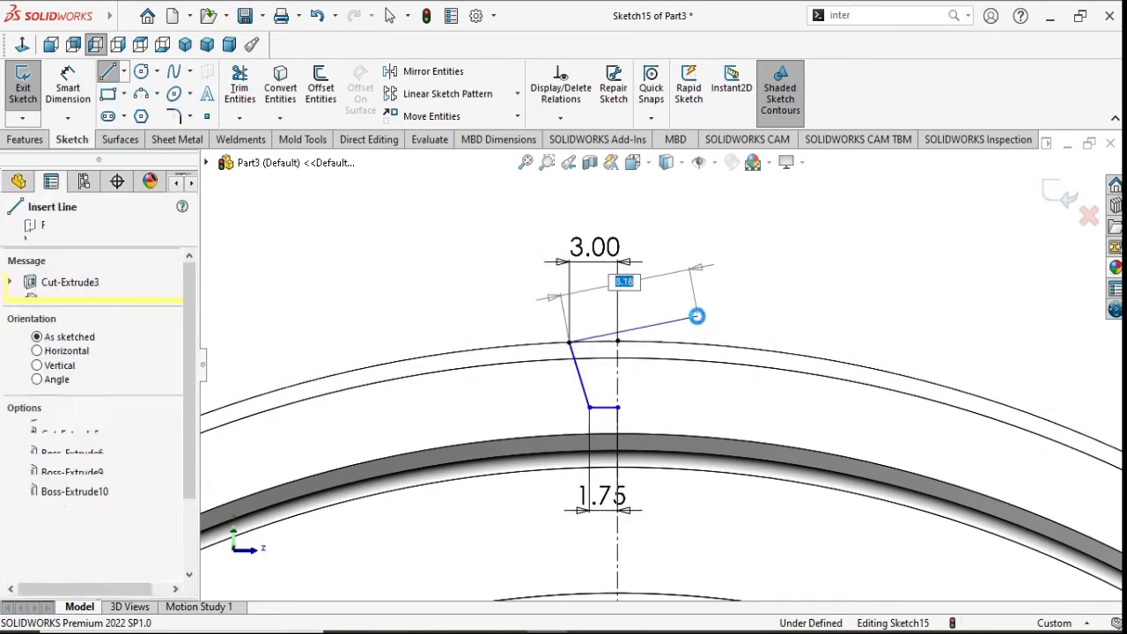
key(Escape)
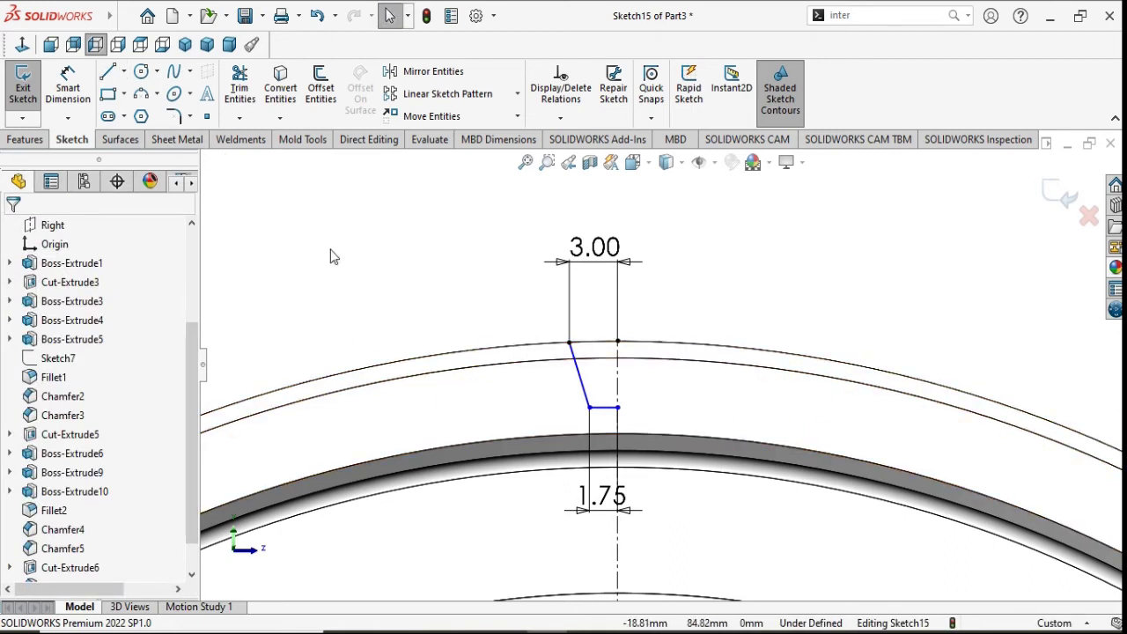
click(495, 361)
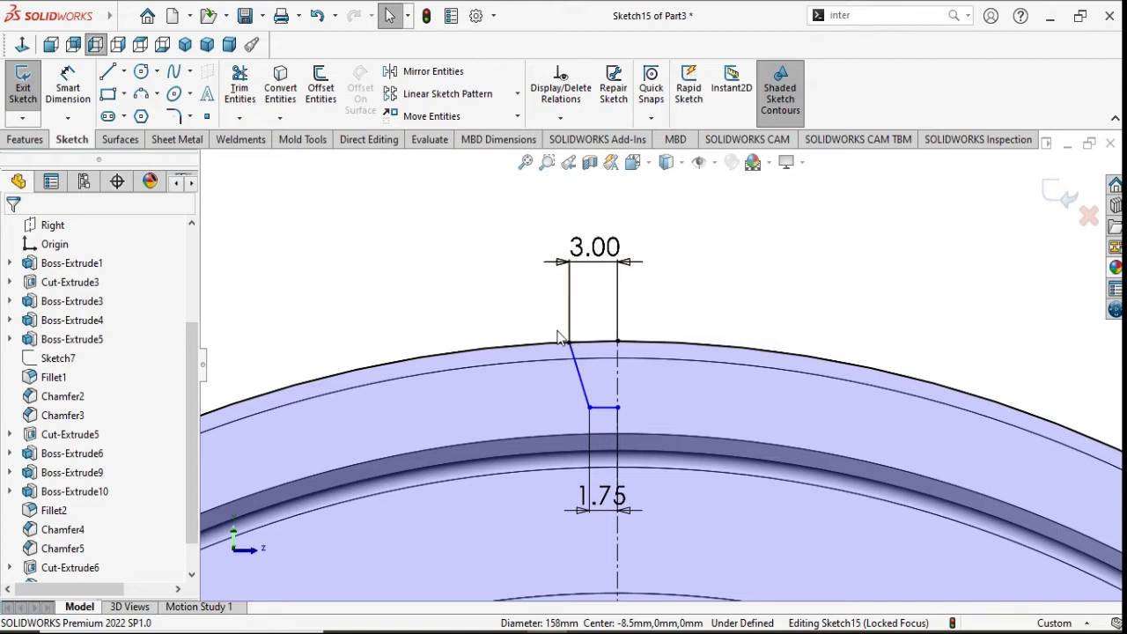
click(78, 99)
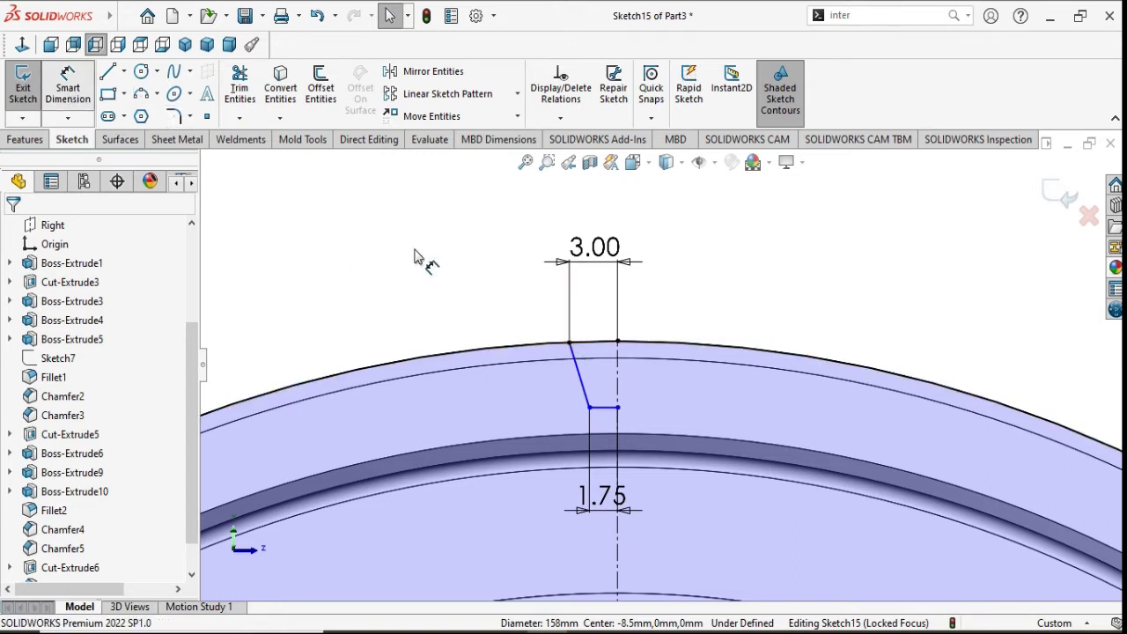
click(569, 343)
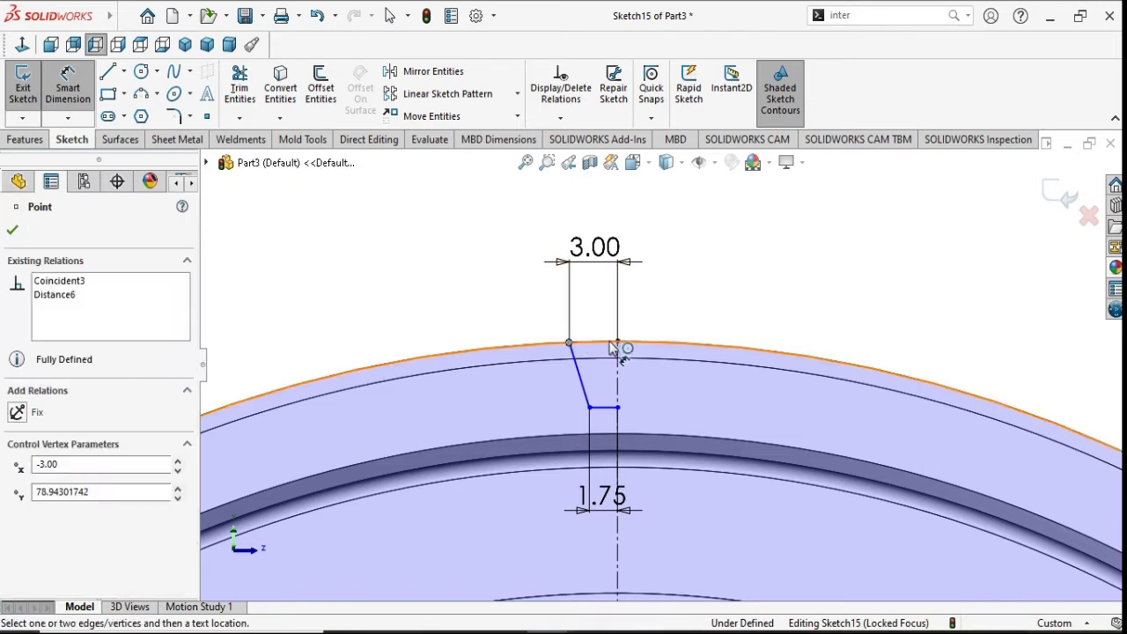
click(616, 342)
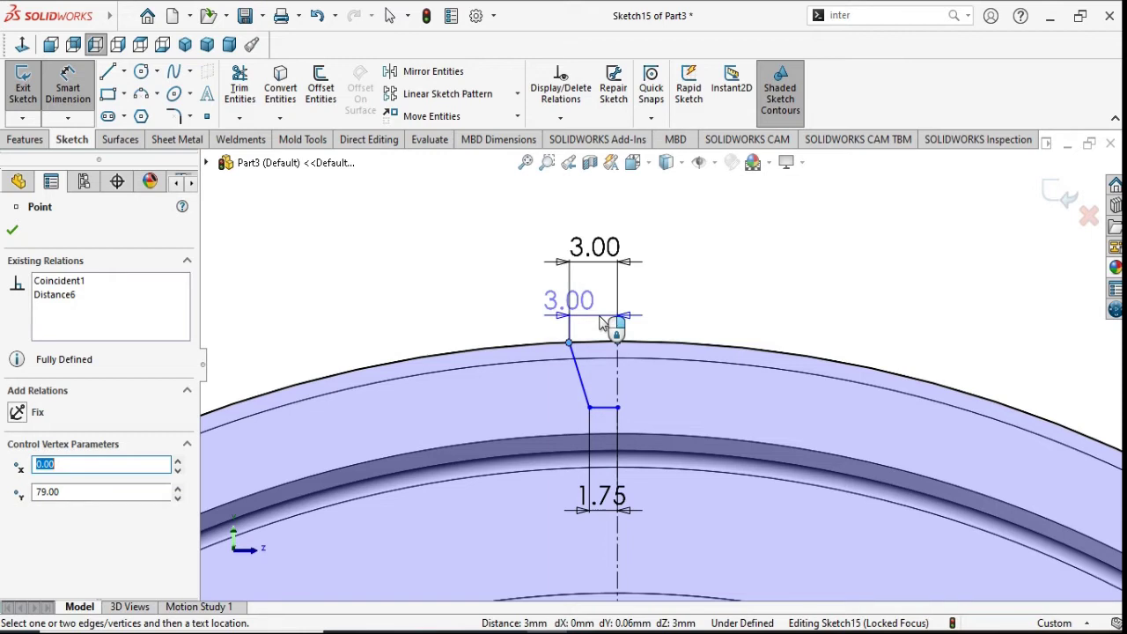
key(Escape)
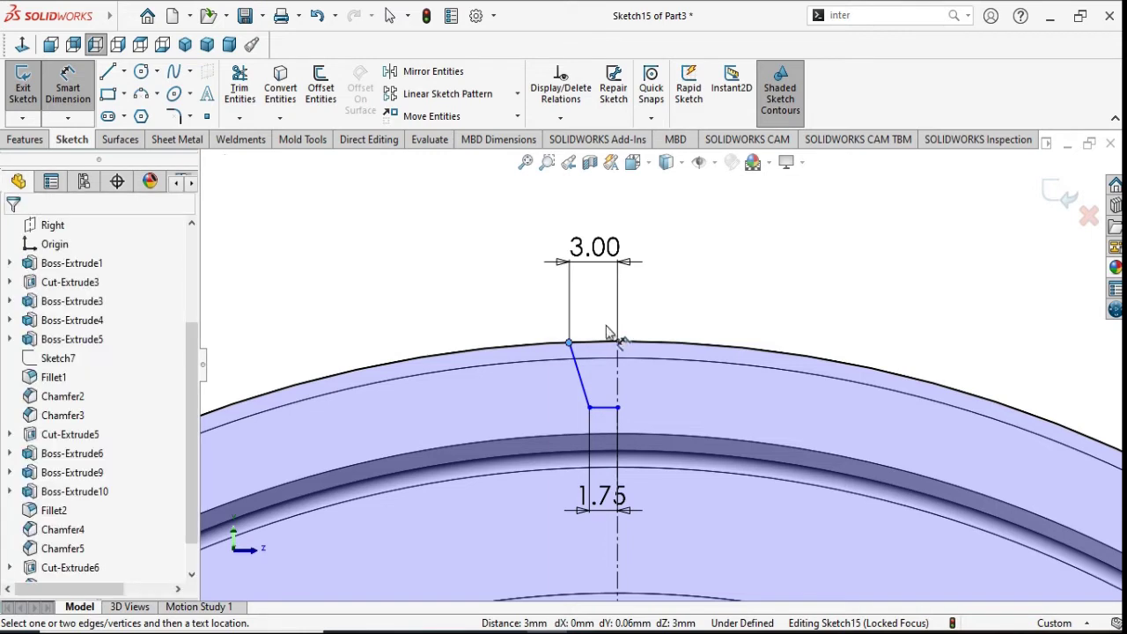
click(599, 394)
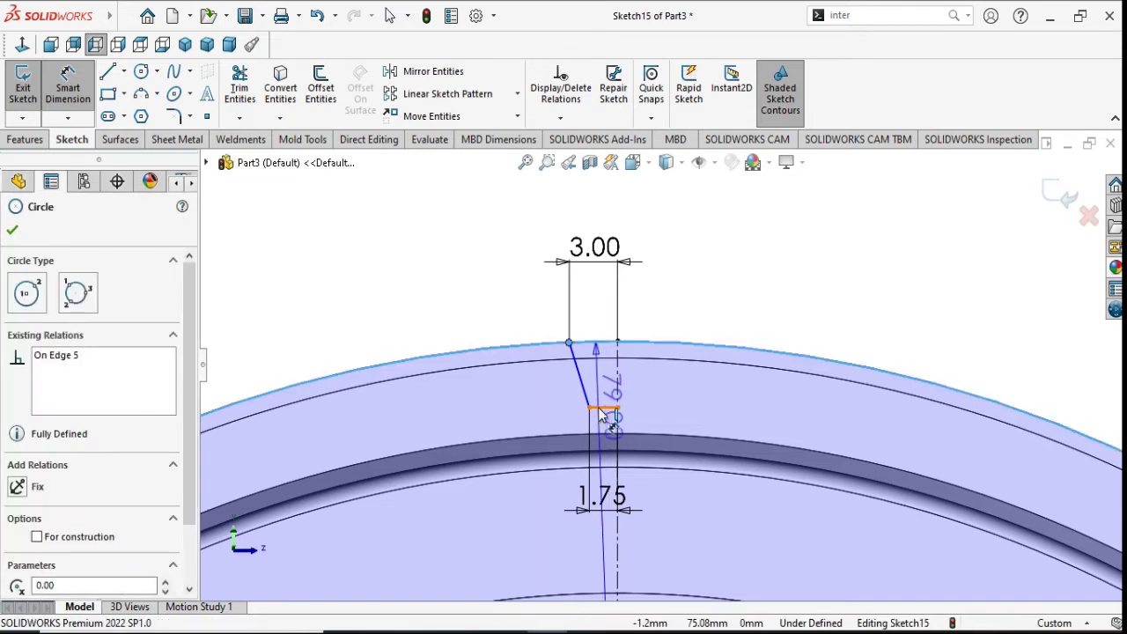
click(570, 343)
click(544, 391)
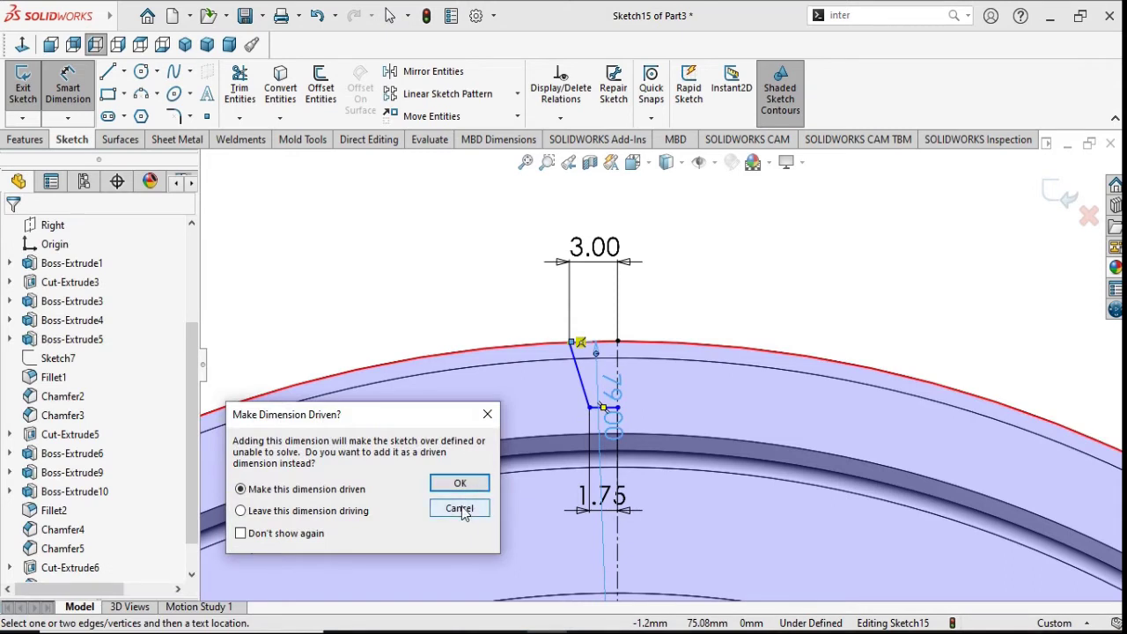
click(467, 484)
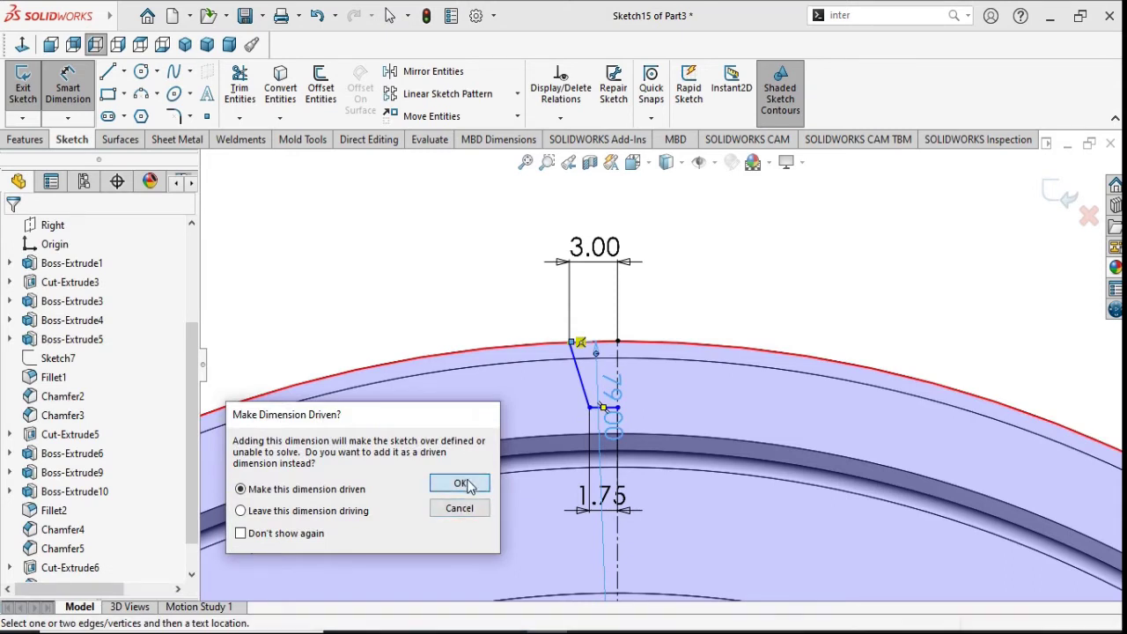
key(Escape)
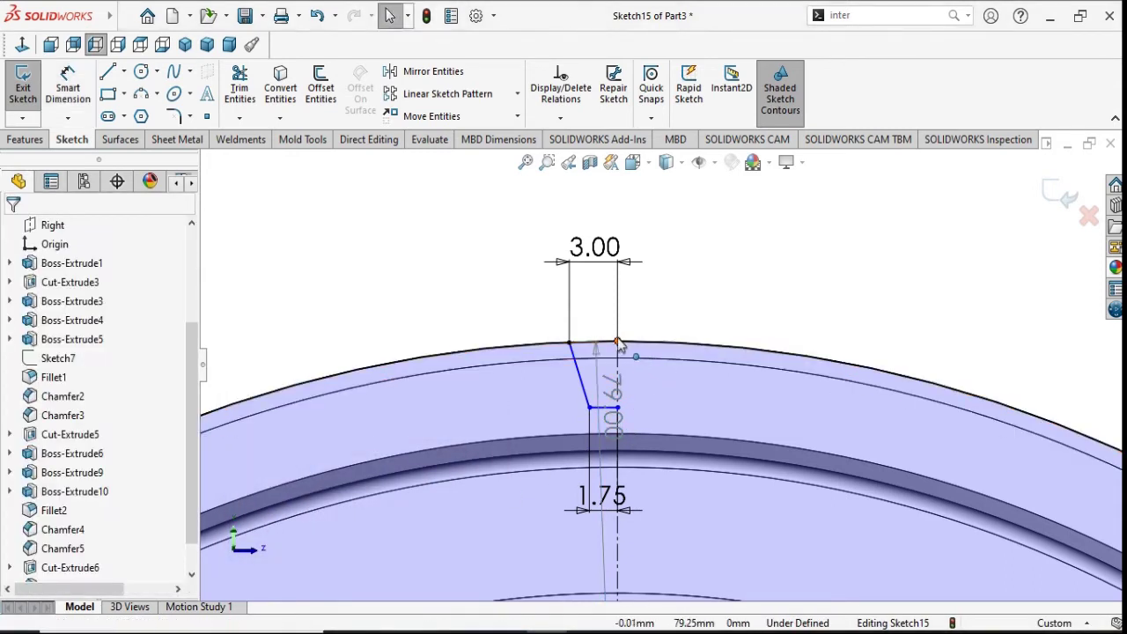
click(618, 342)
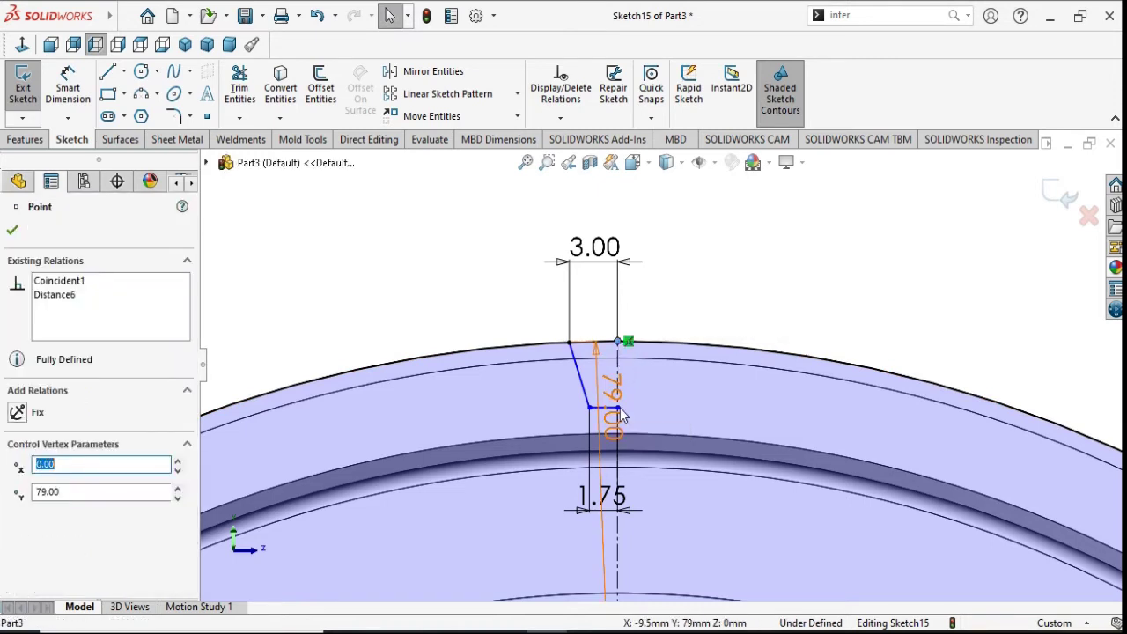
key(Escape)
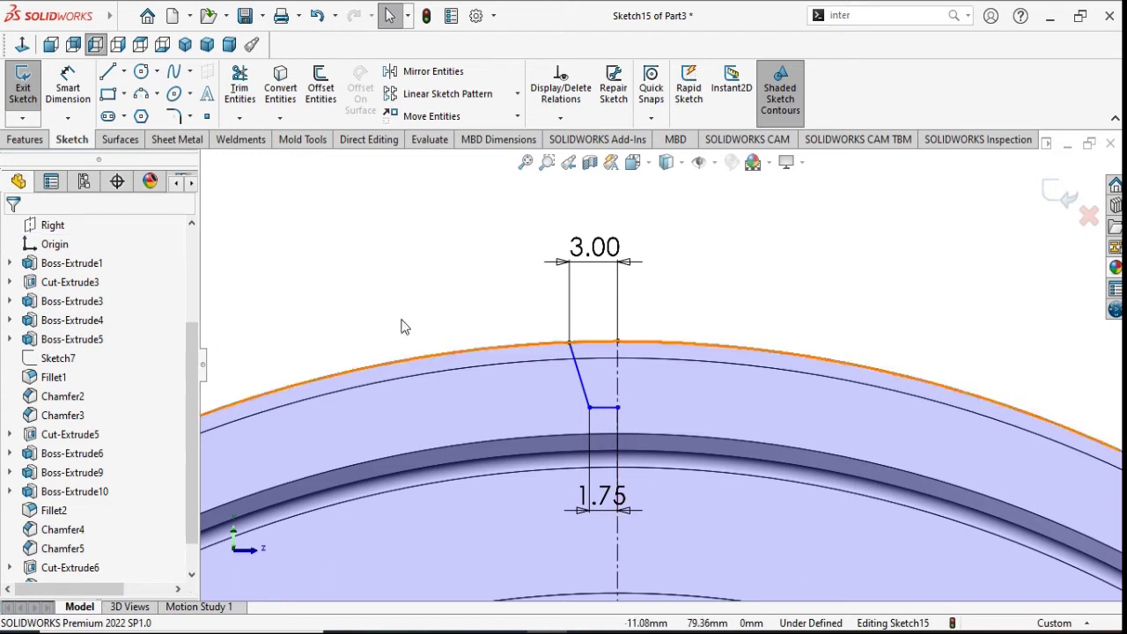
Step: Add a 4 mm vertical height dimension to the tooth and move it right of the profile
click(68, 89)
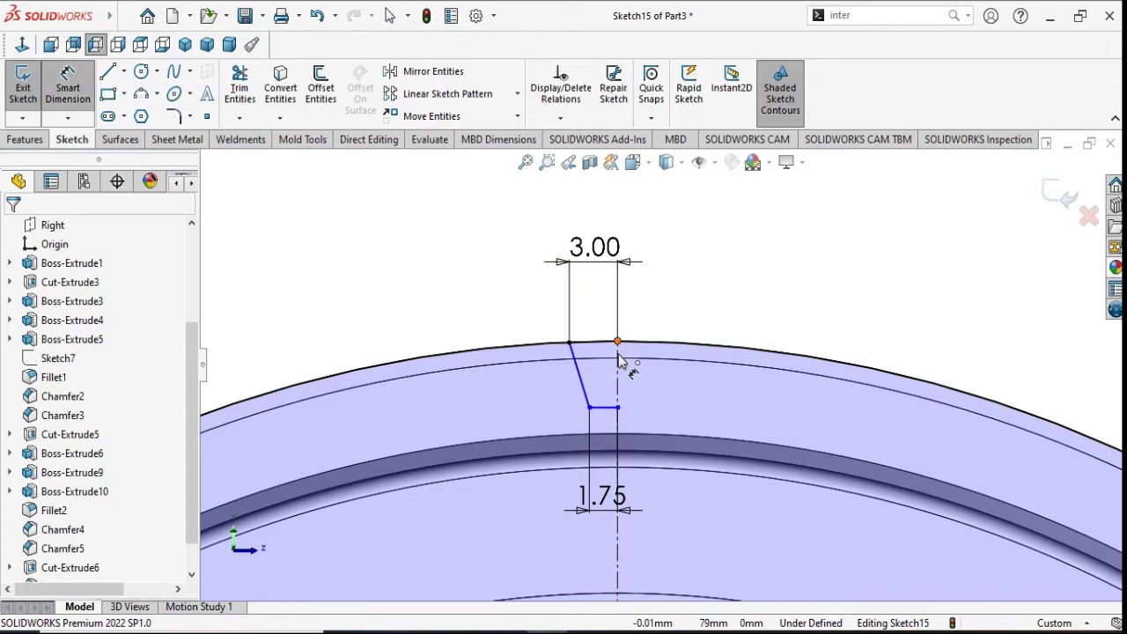
click(619, 356)
click(619, 407)
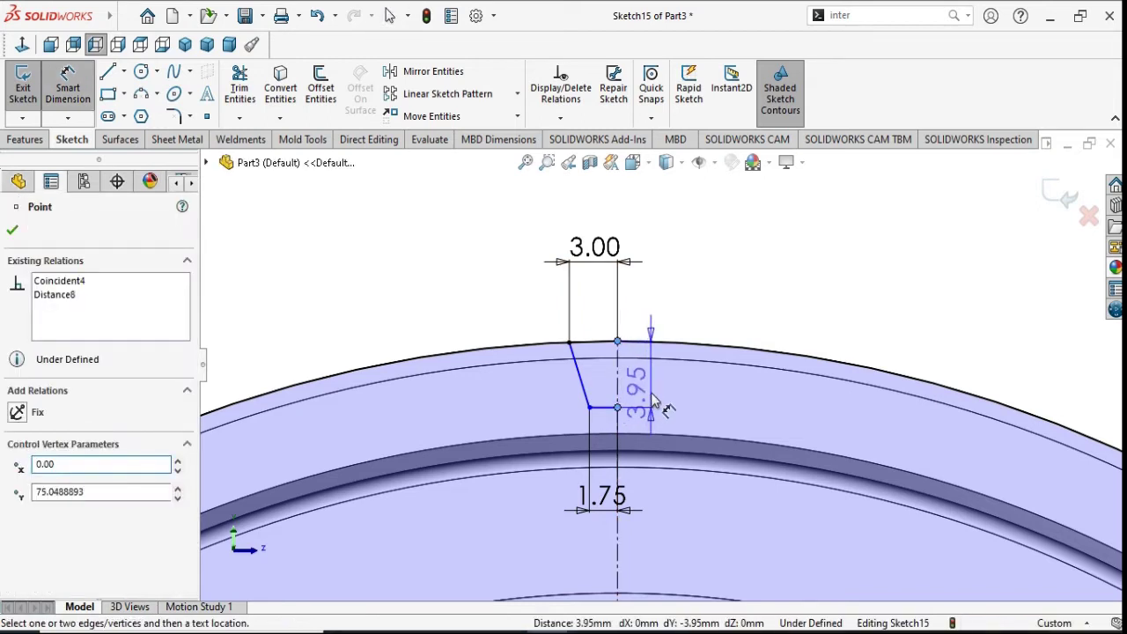
click(652, 401)
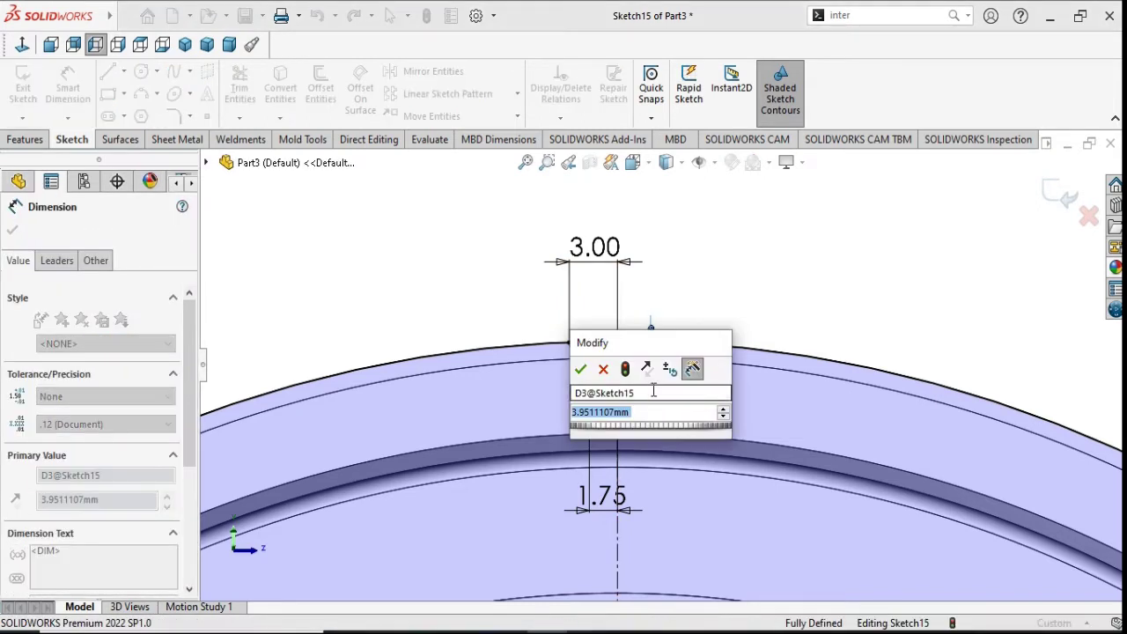
text(4)
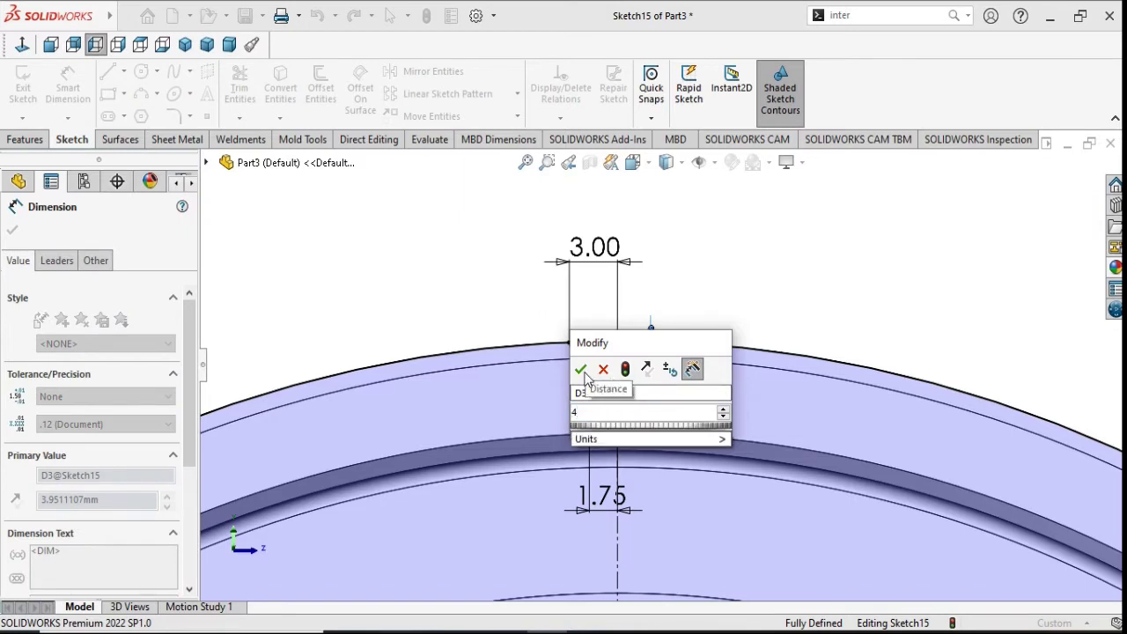
click(582, 371)
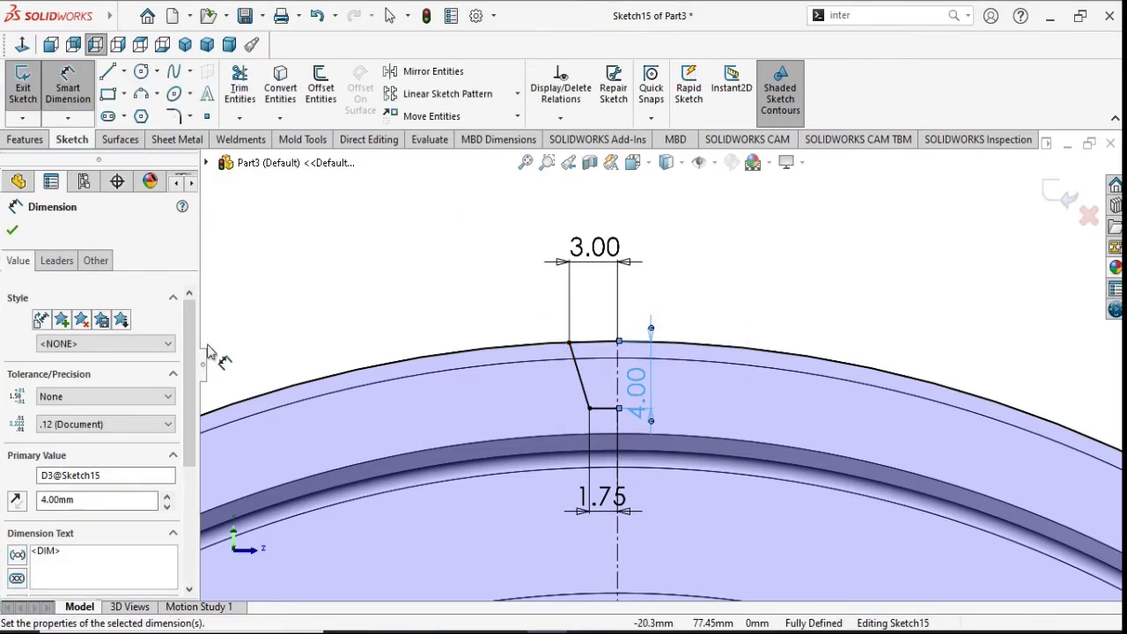
click(19, 231)
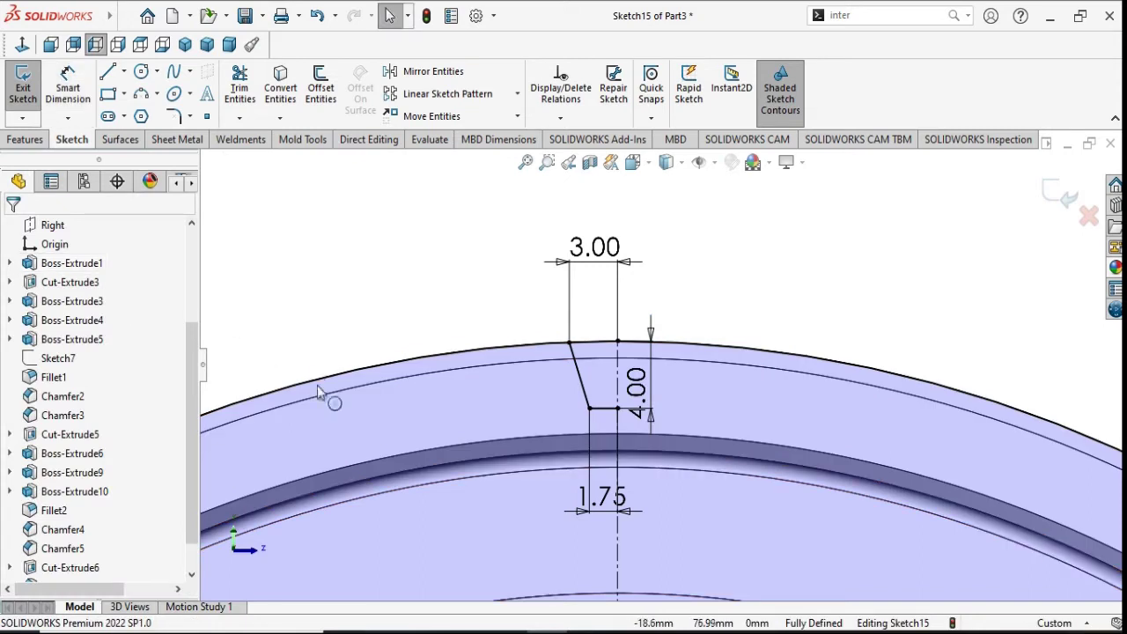
drag(641, 398, 730, 398)
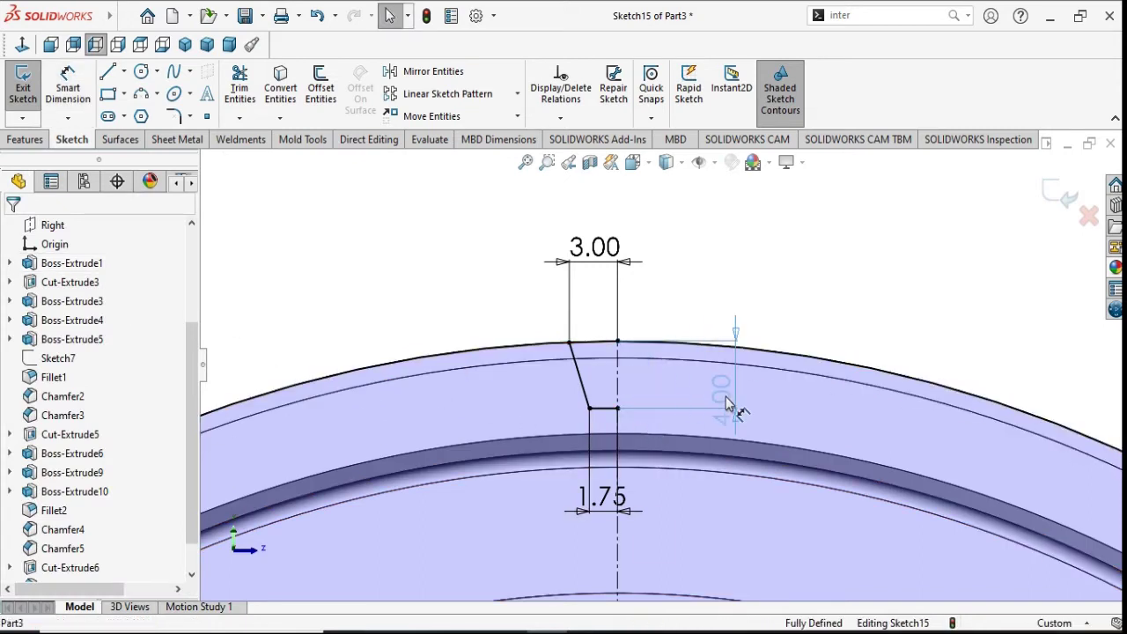
click(855, 265)
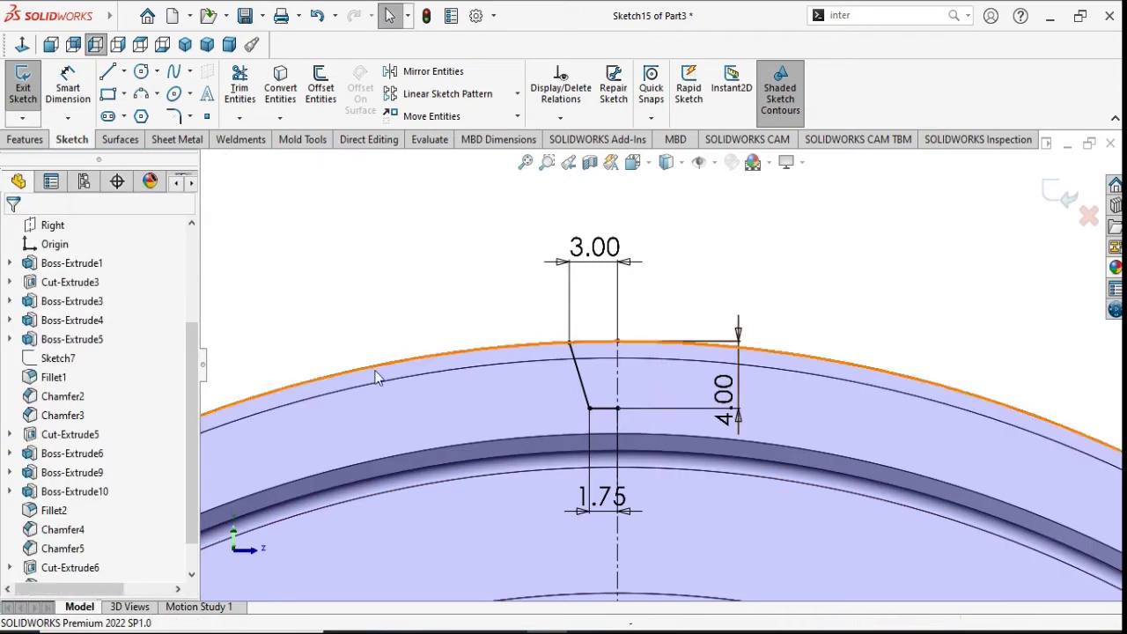
Step: Mirror the slanted edge and base line about the vertical centerline into a full trapezoid tooth
click(426, 72)
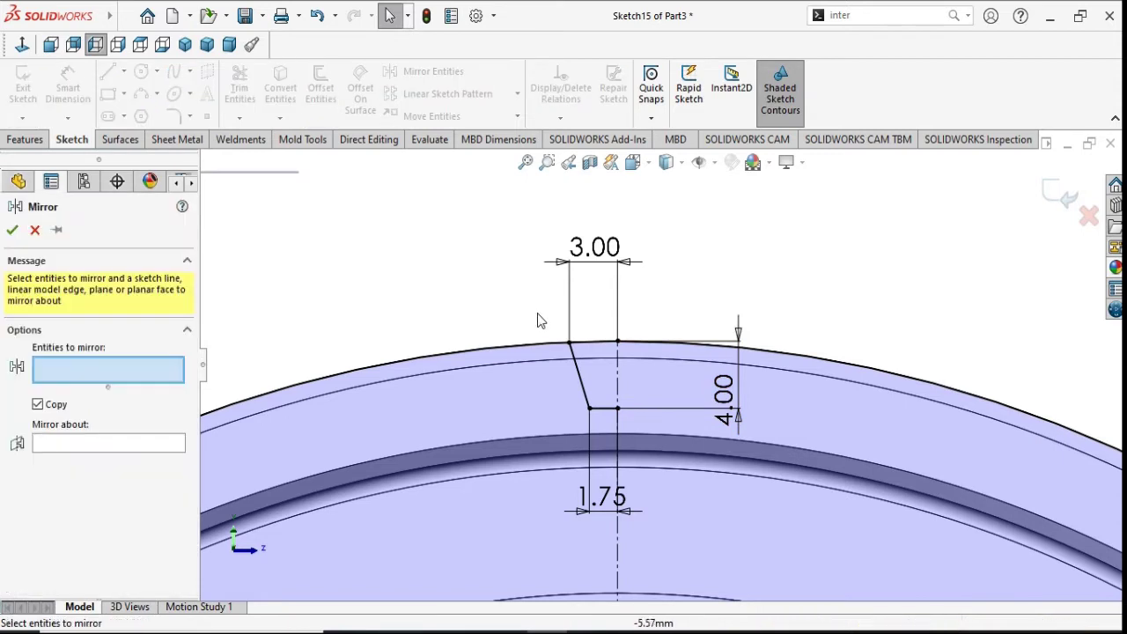
click(581, 385)
click(602, 410)
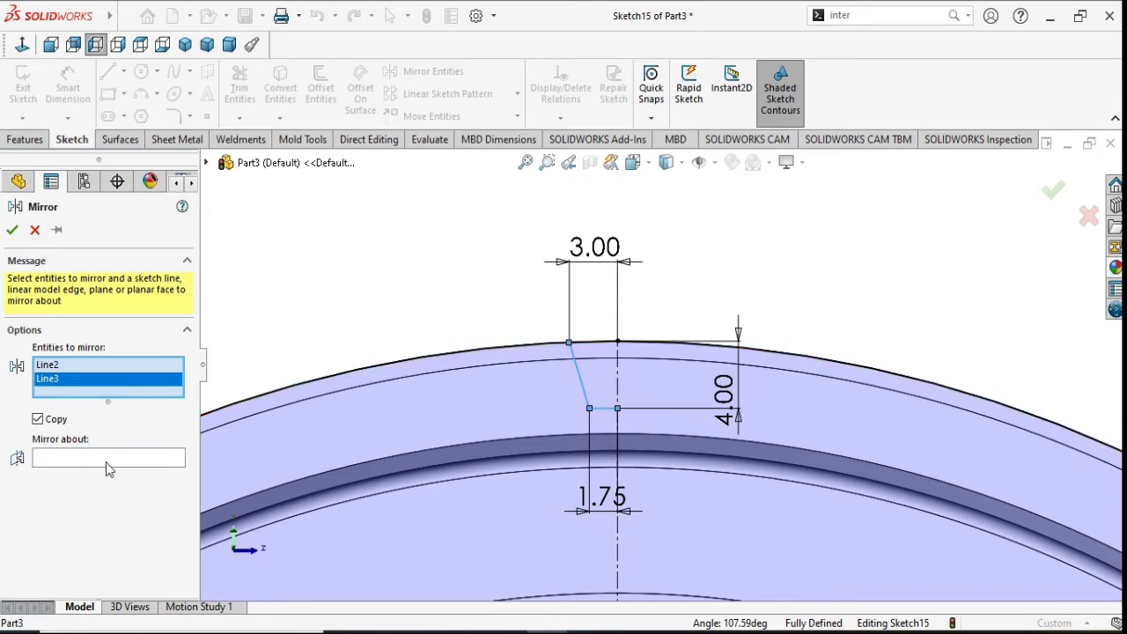
click(616, 388)
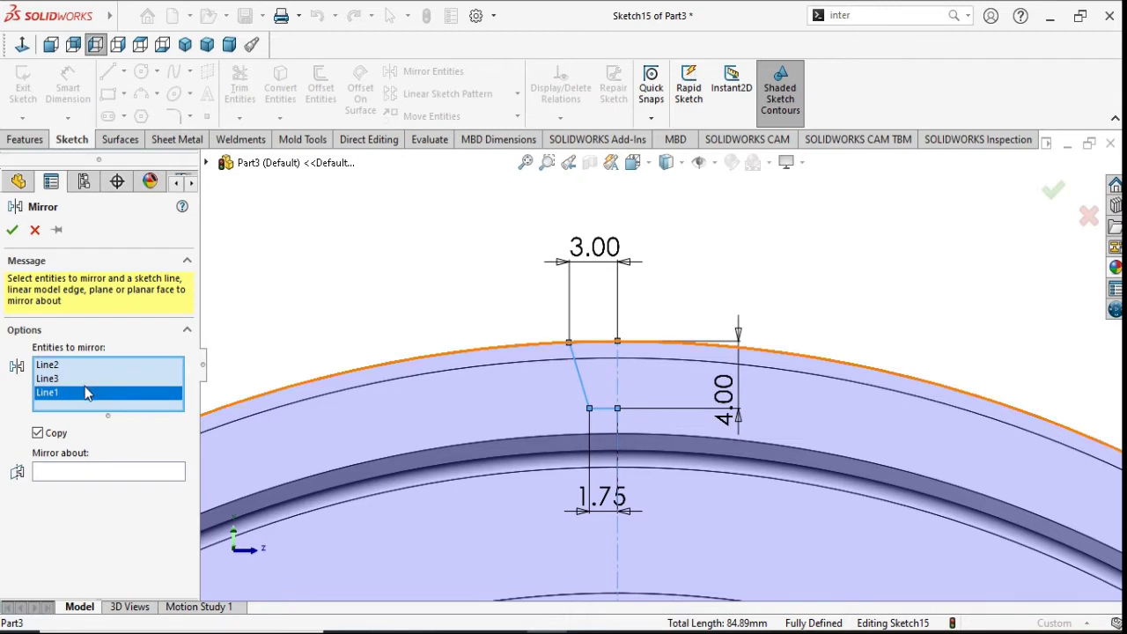
key(Escape)
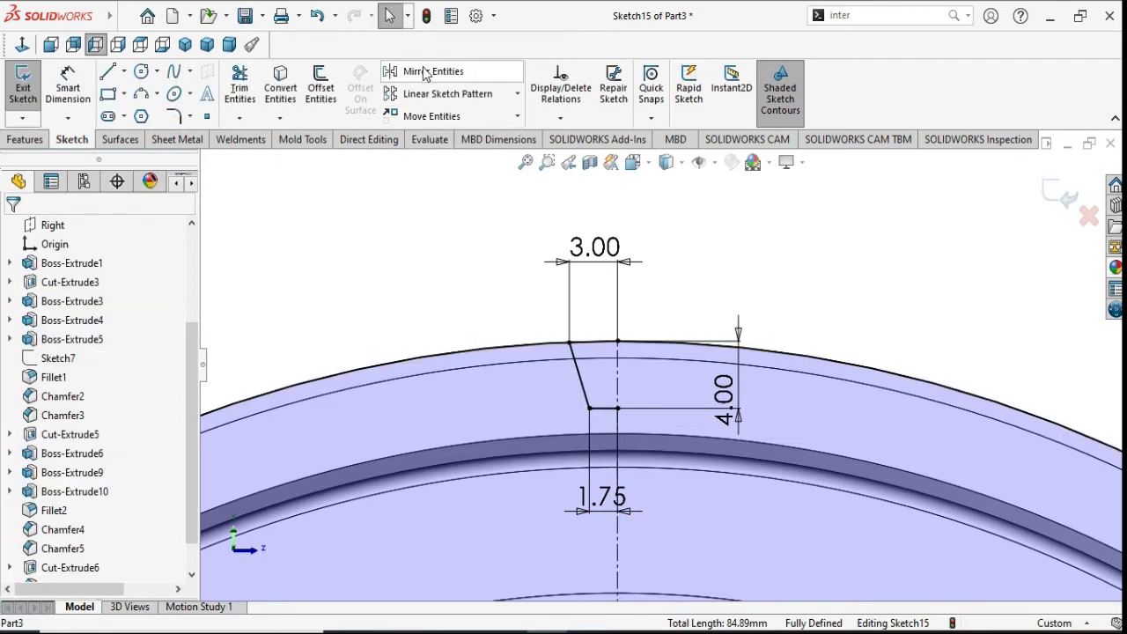
click(425, 76)
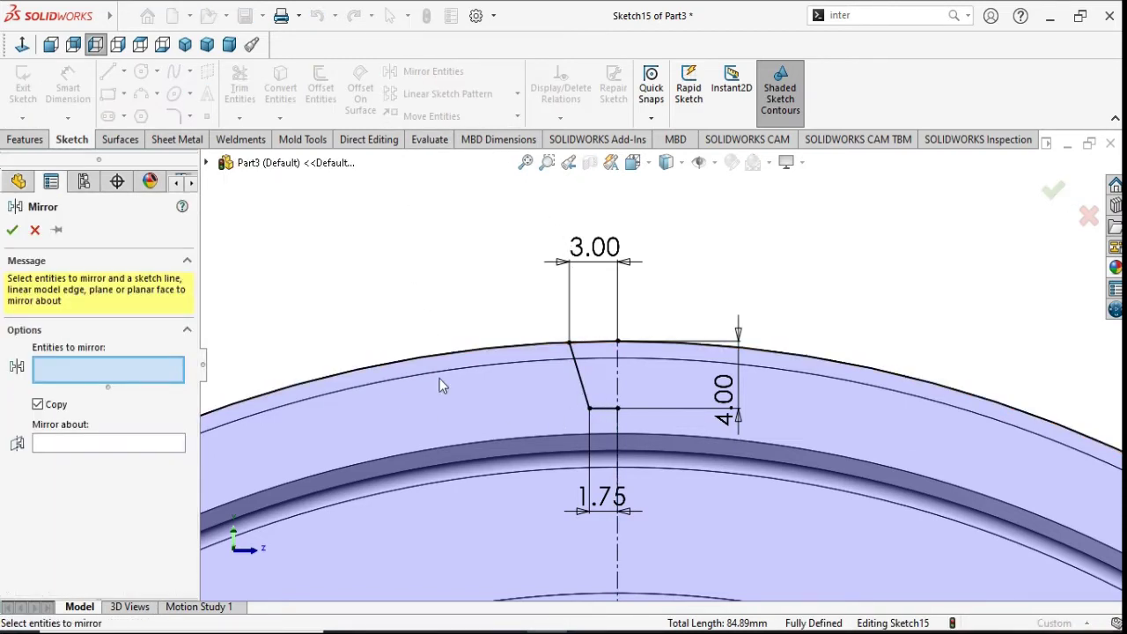
click(578, 376)
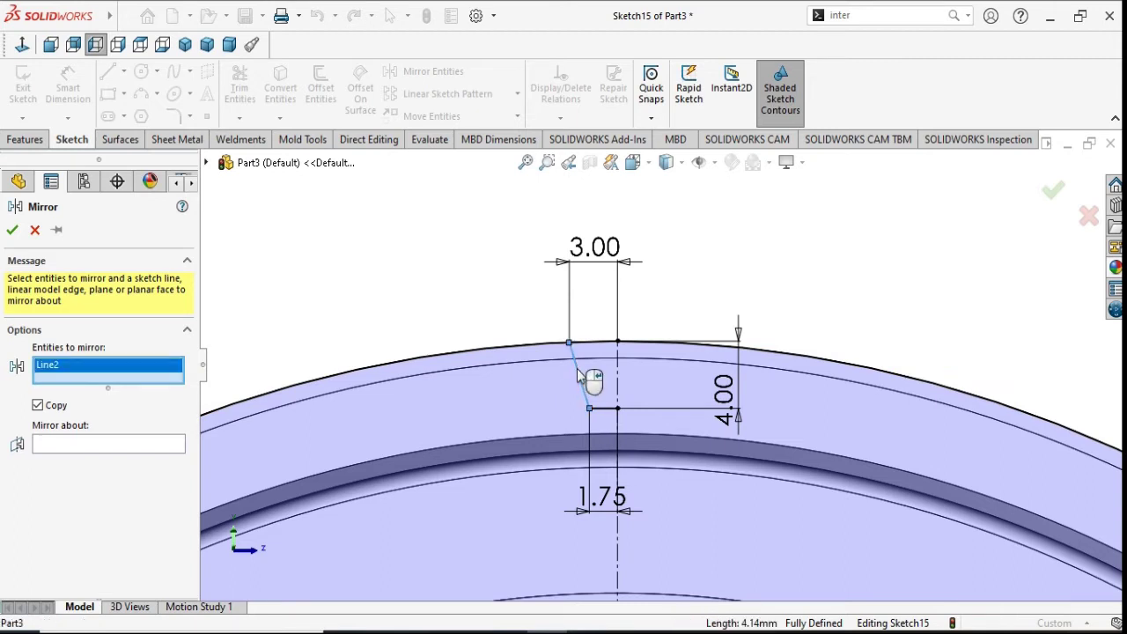
click(603, 408)
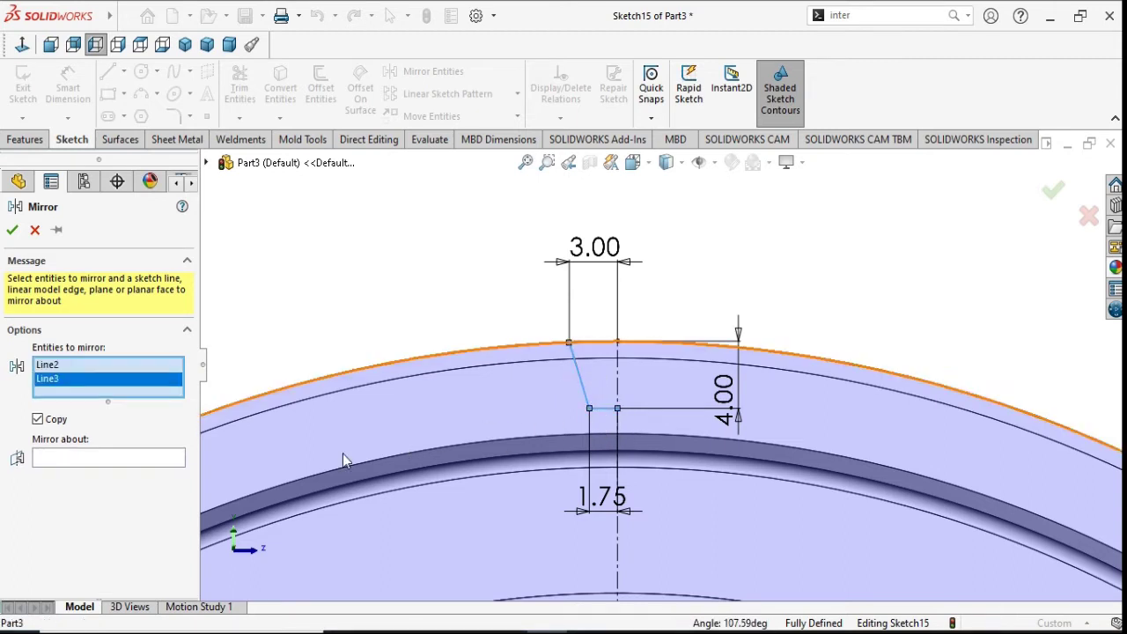
click(95, 456)
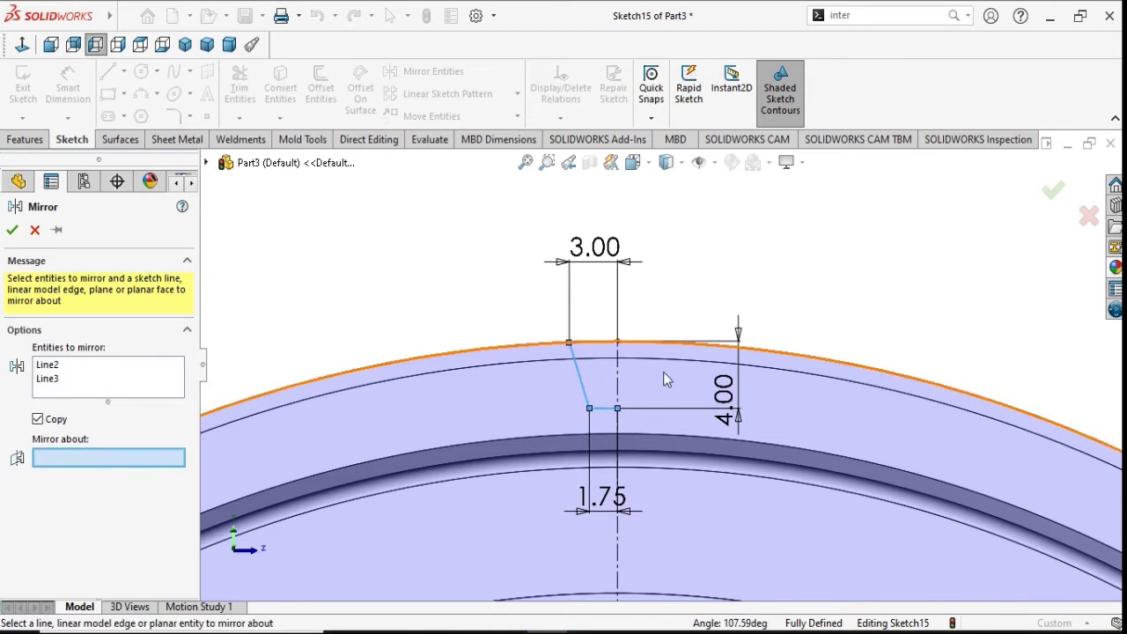
click(619, 379)
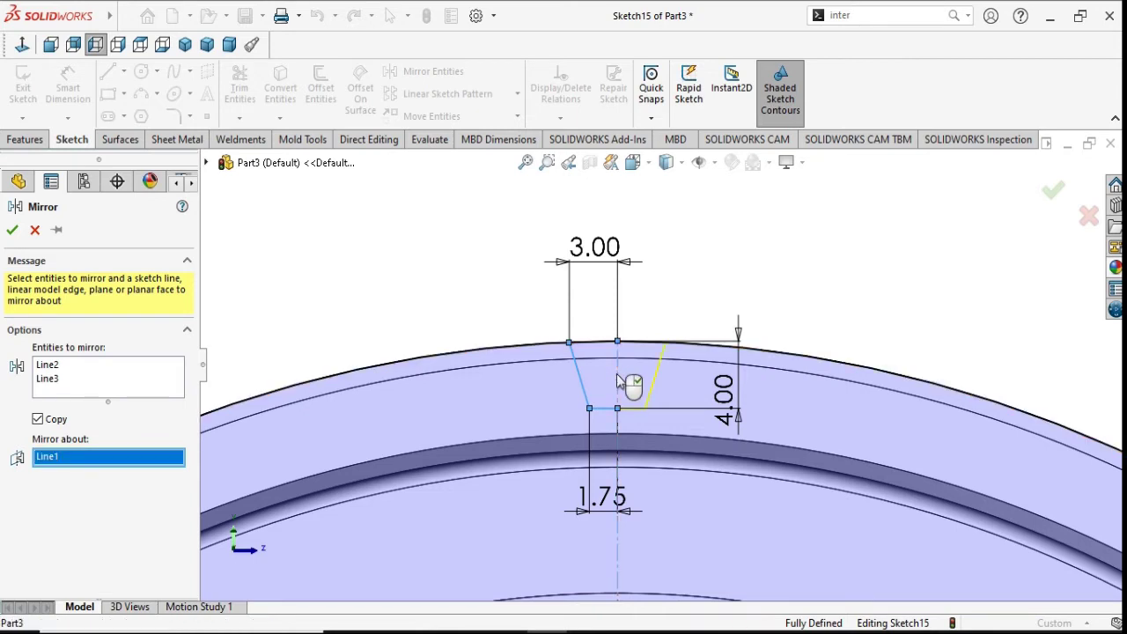
click(13, 231)
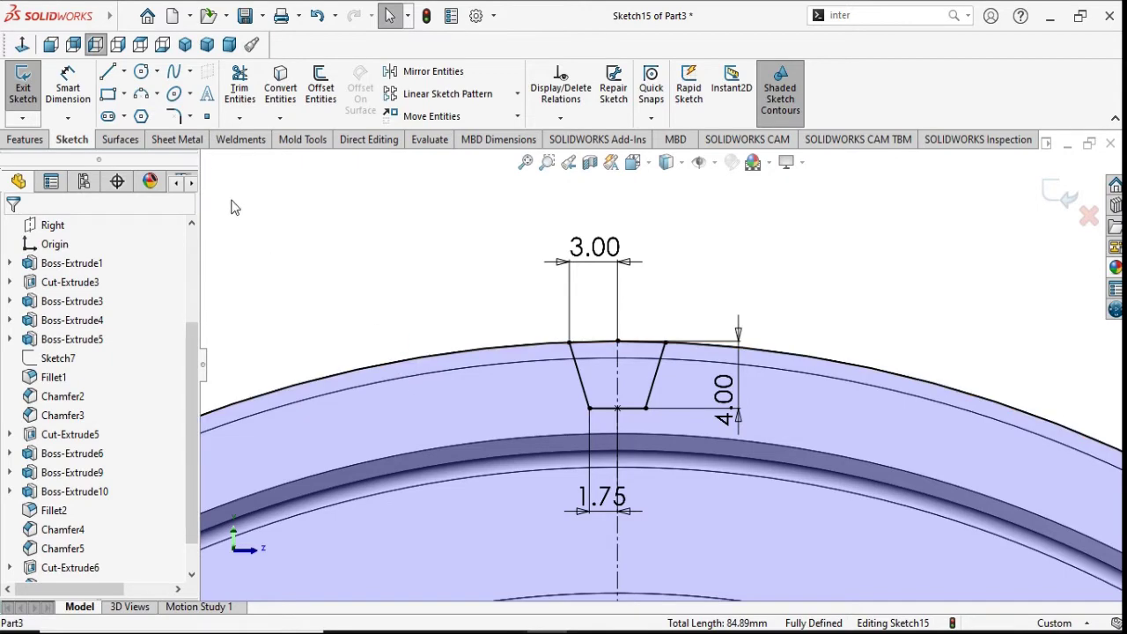
Step: Power-trim the outer rim arc left and right of the slot, leaving only the closed trapezoid
click(239, 86)
drag(421, 340, 433, 383)
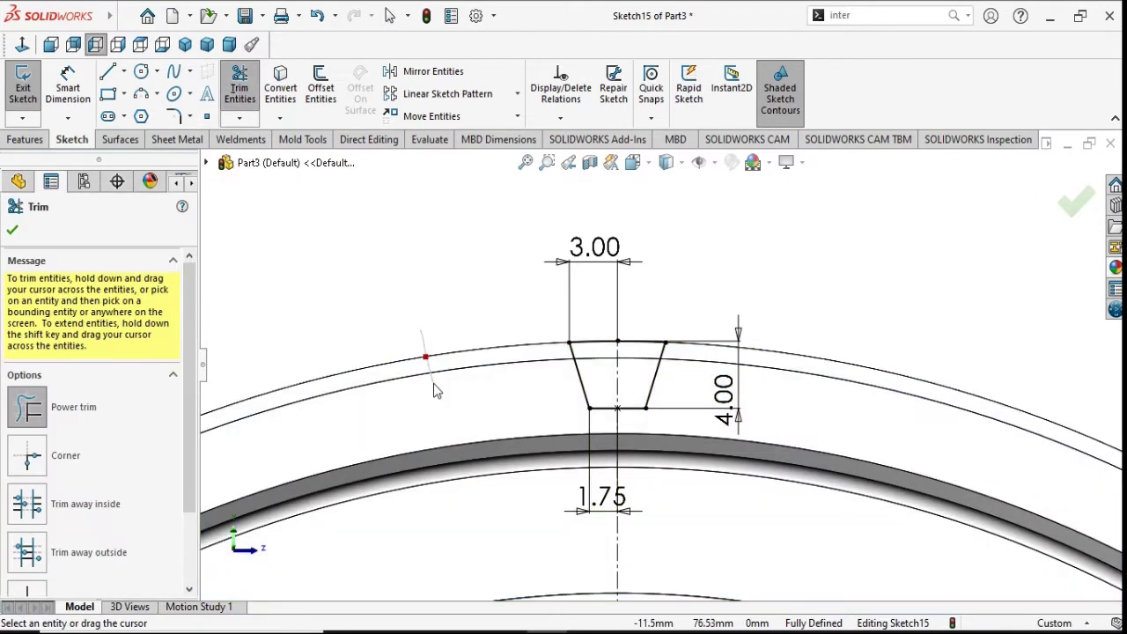
drag(895, 392, 894, 397)
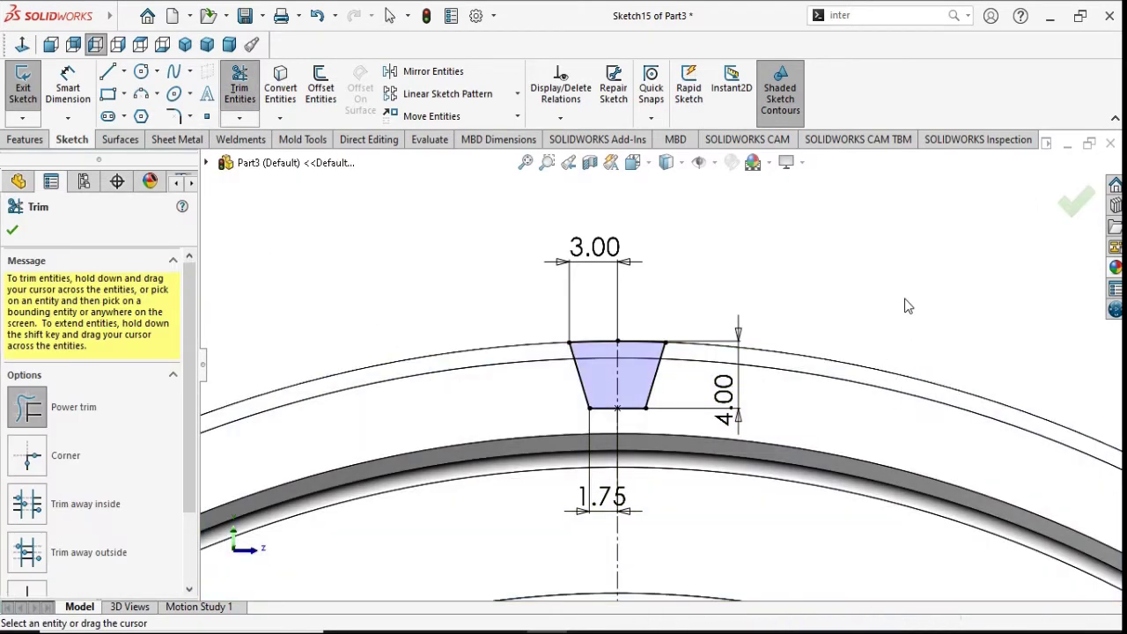
click(12, 233)
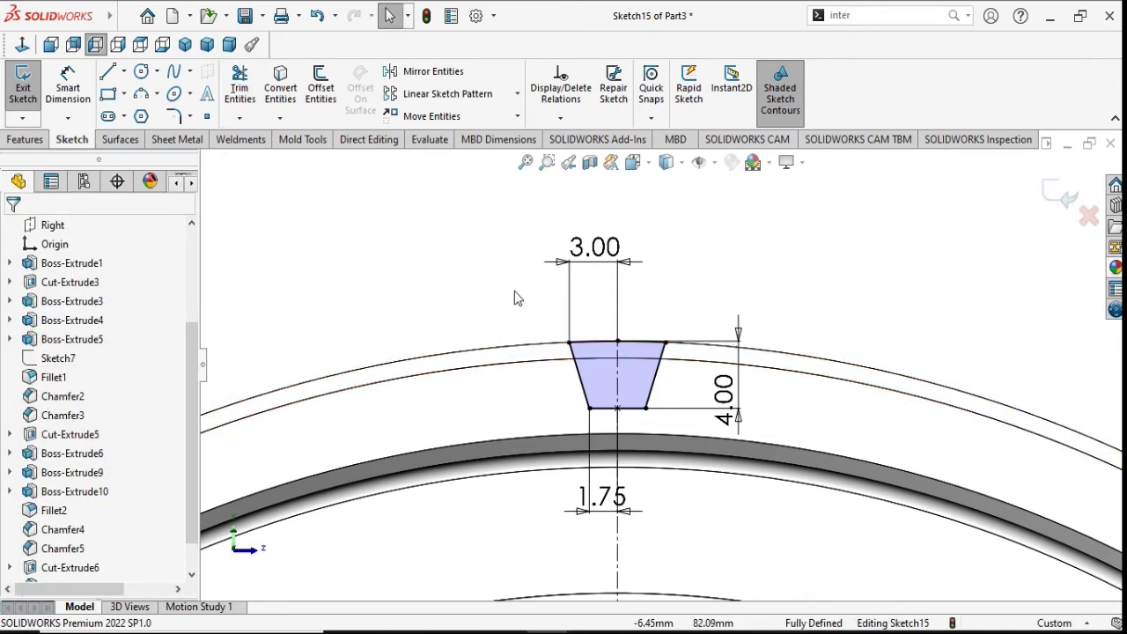
scroll(517, 299, up, 3)
middle_drag(839, 374, 864, 357)
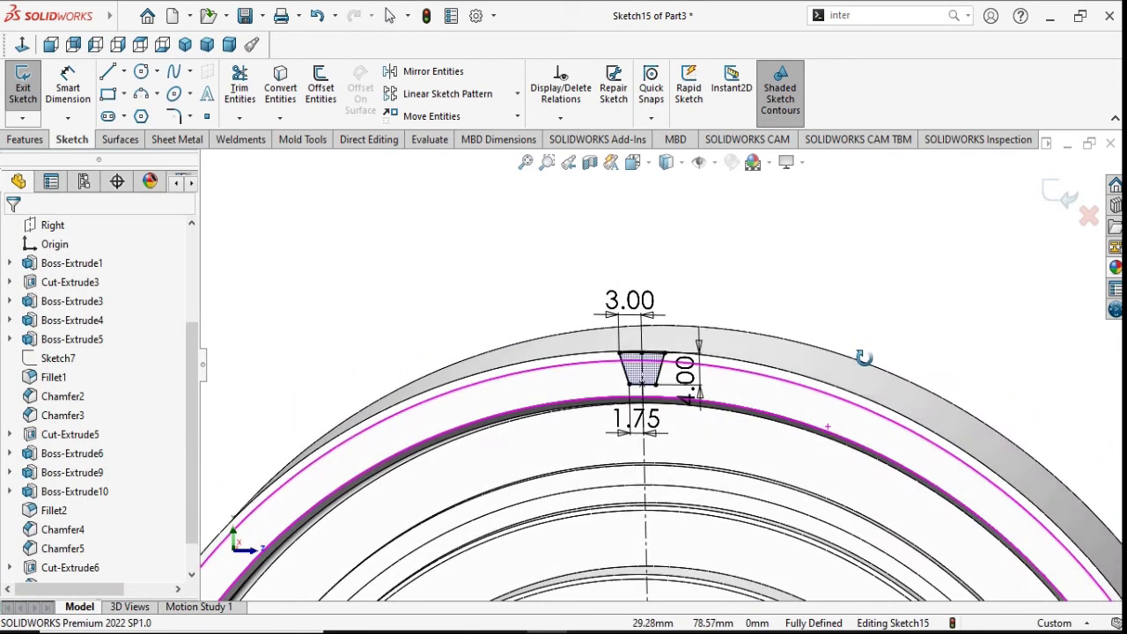
key(Escape)
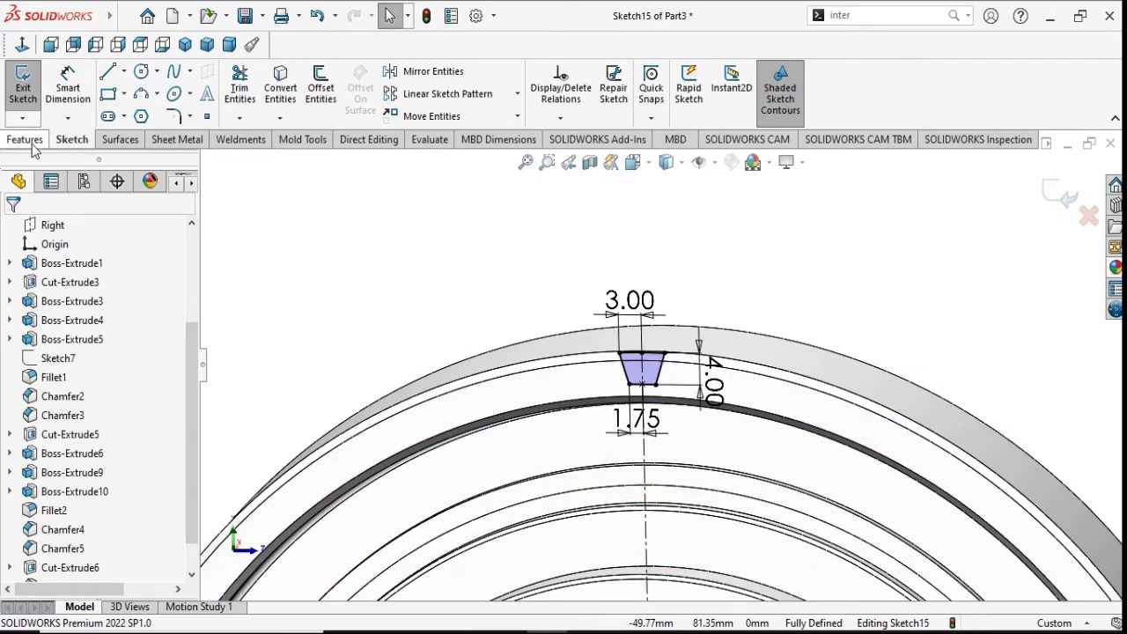
Step: Cut Sketch15's trapezoid into the rim with a Through All extruded cut
click(32, 143)
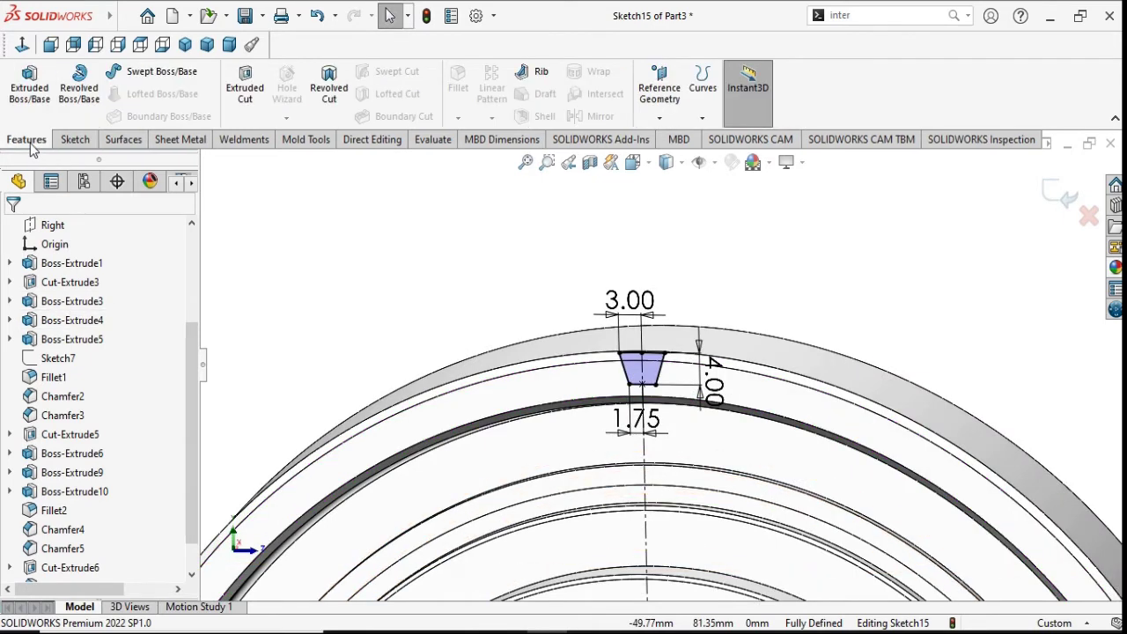
click(261, 109)
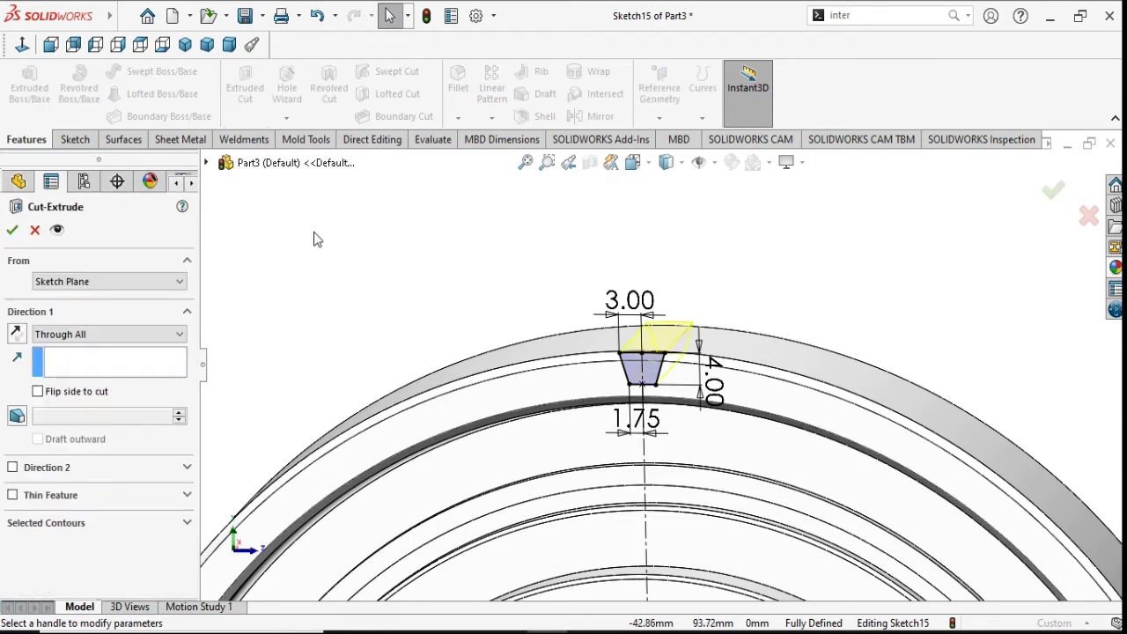
click(12, 230)
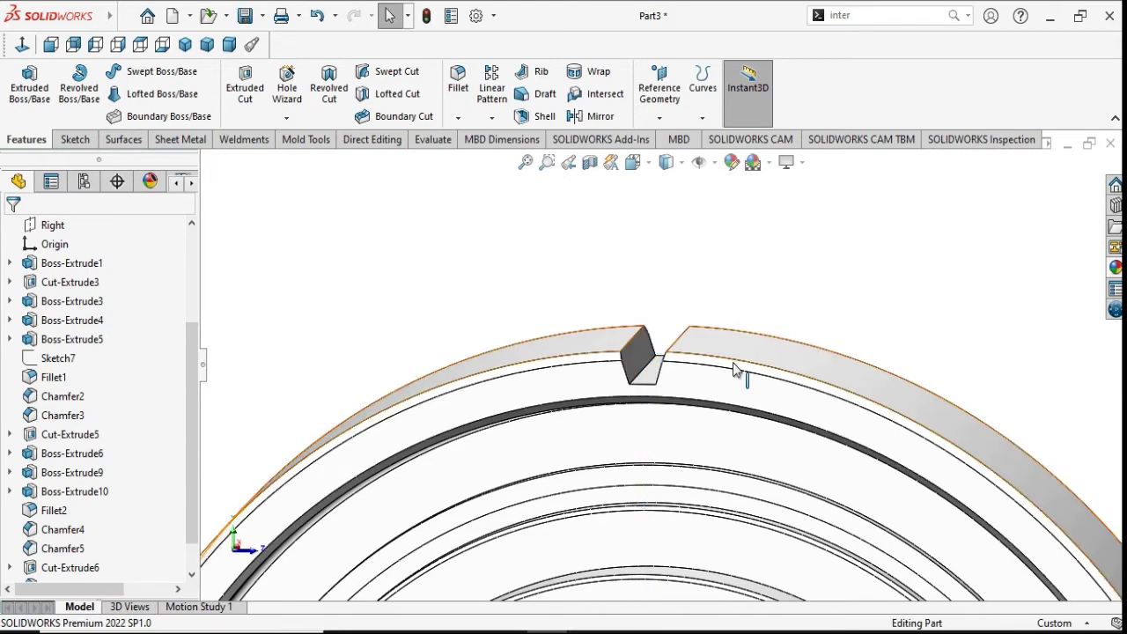
Step: Orbit to inspect the new notch, then return the disc to a face-on view
scroll(805, 302, up, 2)
mouse_move(806, 312)
middle_down()
mouse_move(793, 308)
mouse_move(817, 317)
middle_up()
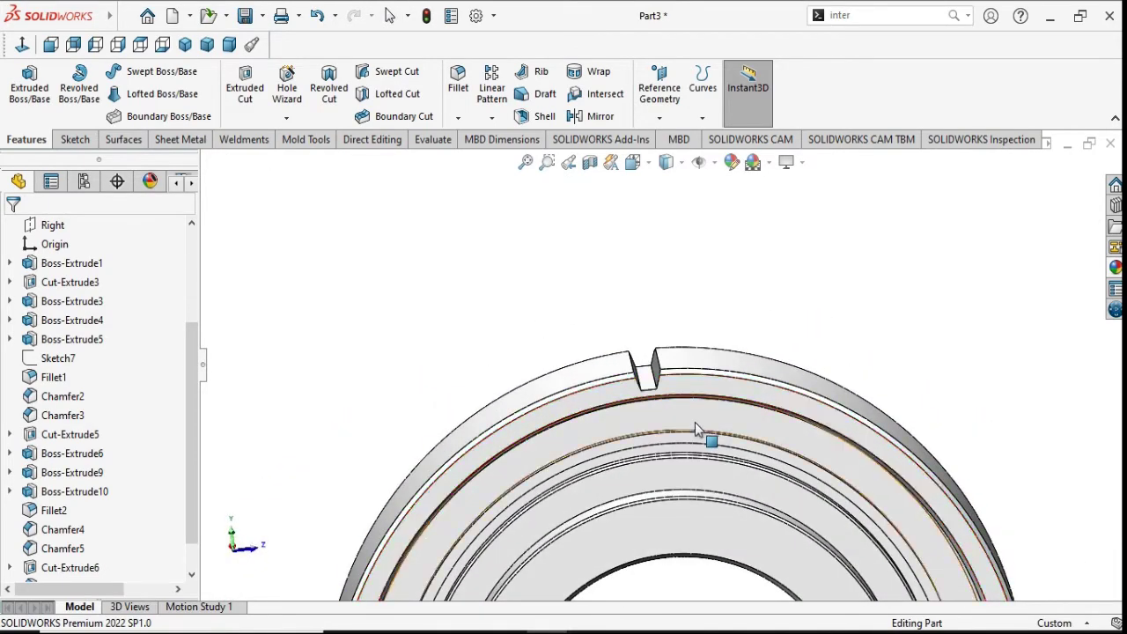
scroll(697, 414, up, 2)
middle_drag(873, 382, 881, 320)
key(Escape)
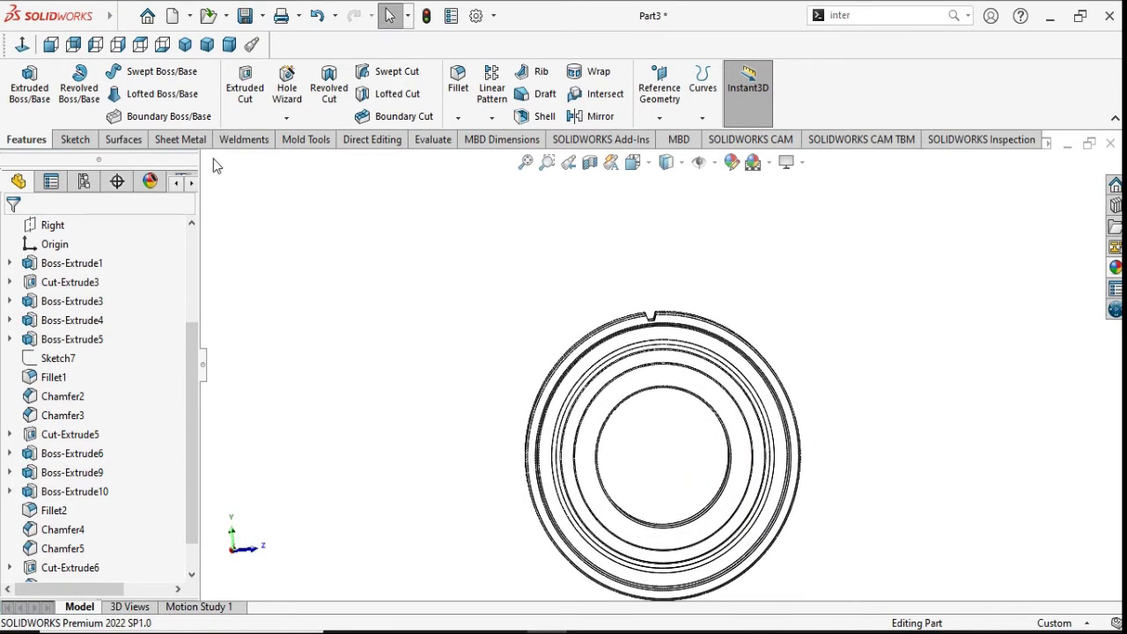
click(22, 44)
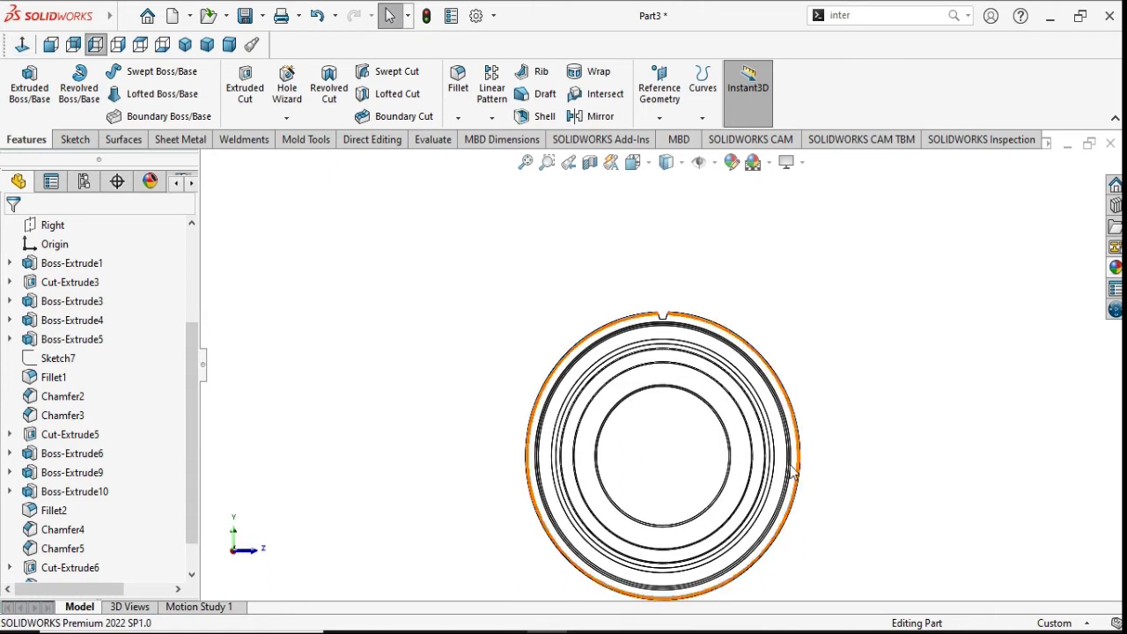
scroll(791, 473, down, 2)
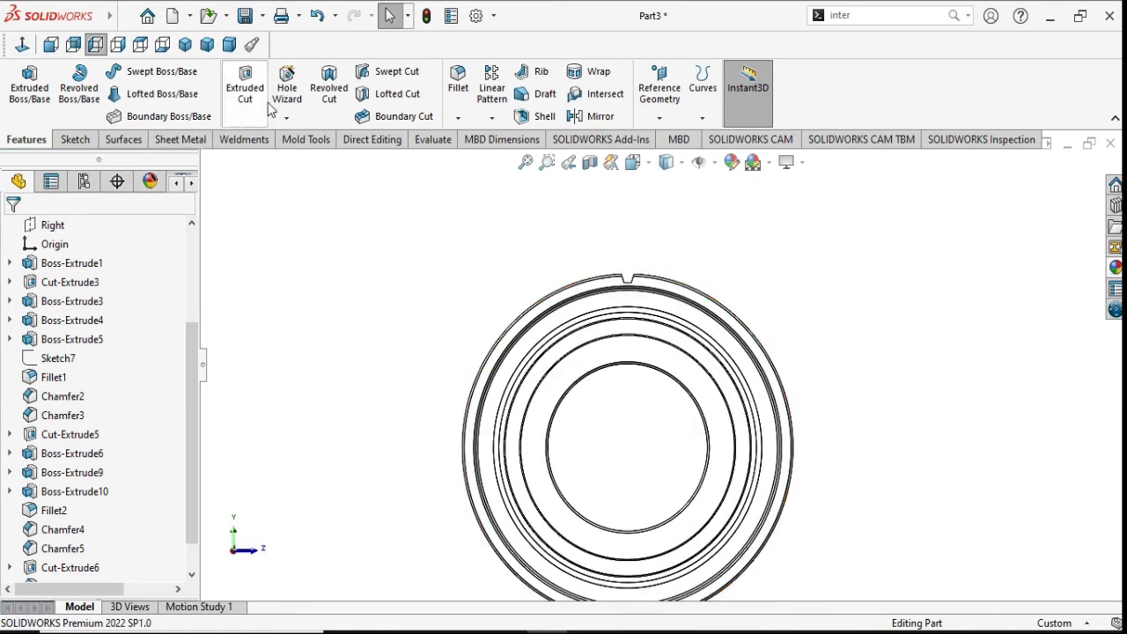
Step: Circular-pattern Cut-Extrude7 about the outer rim face: 45 instances, equally spaced over 360°
click(491, 118)
click(514, 159)
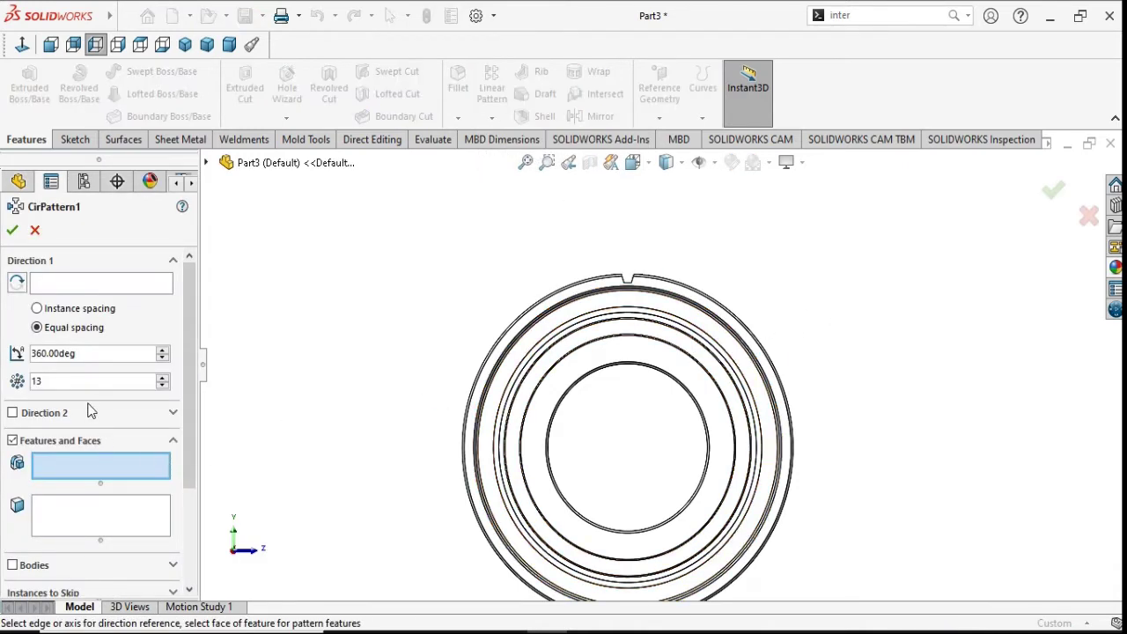
click(75, 288)
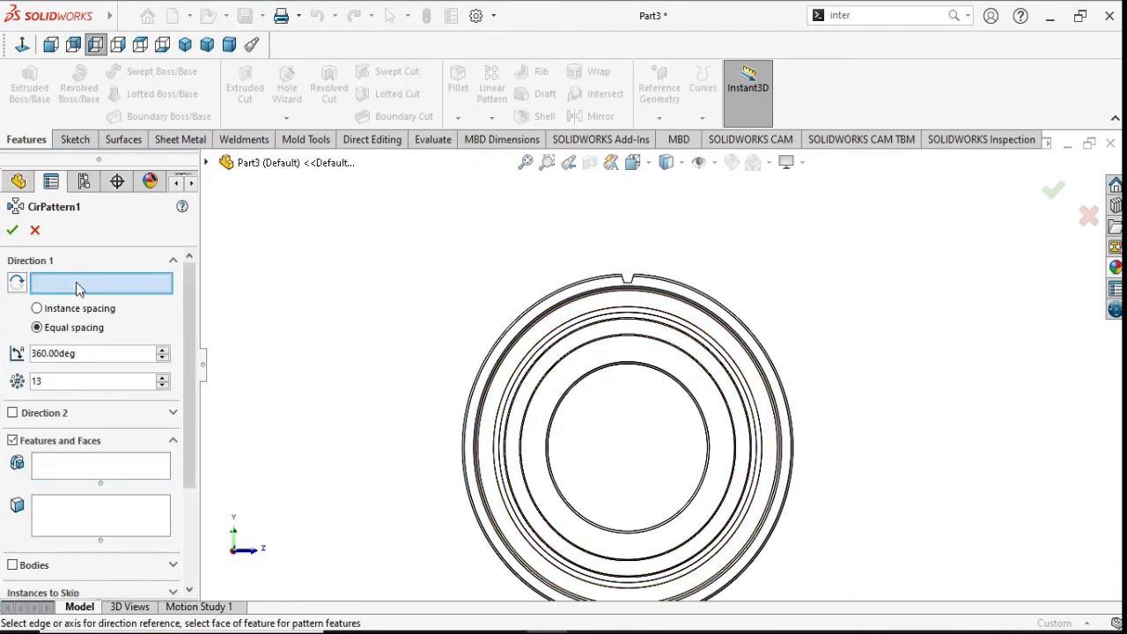
mouse_move(848, 423)
middle_down()
mouse_move(832, 448)
mouse_move(818, 445)
mouse_move(775, 388)
middle_up()
click(748, 359)
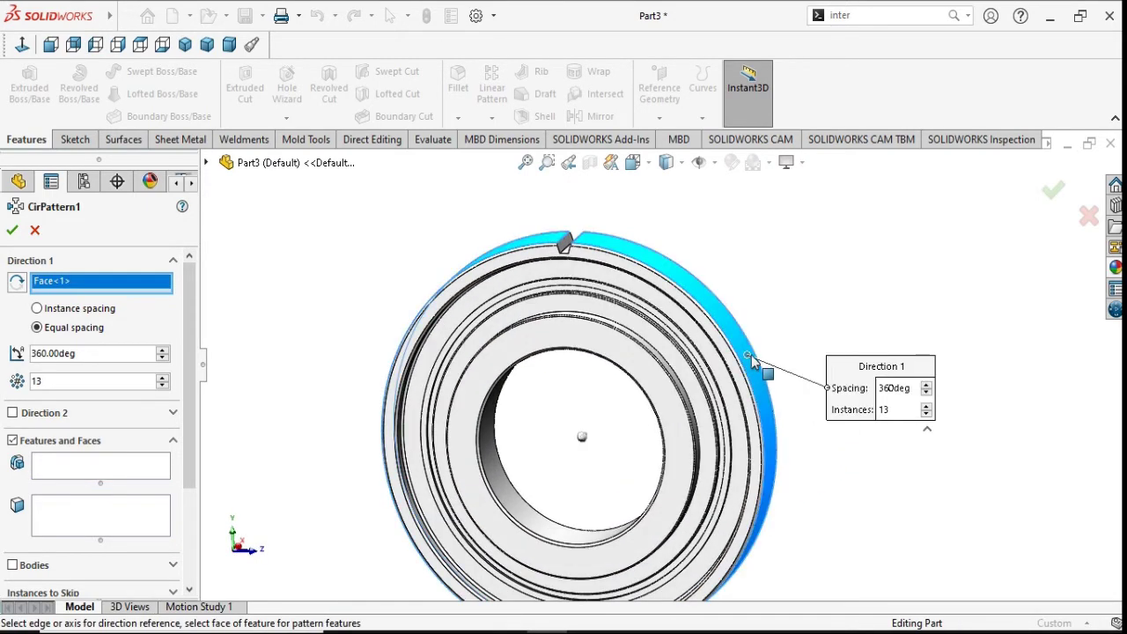
click(50, 471)
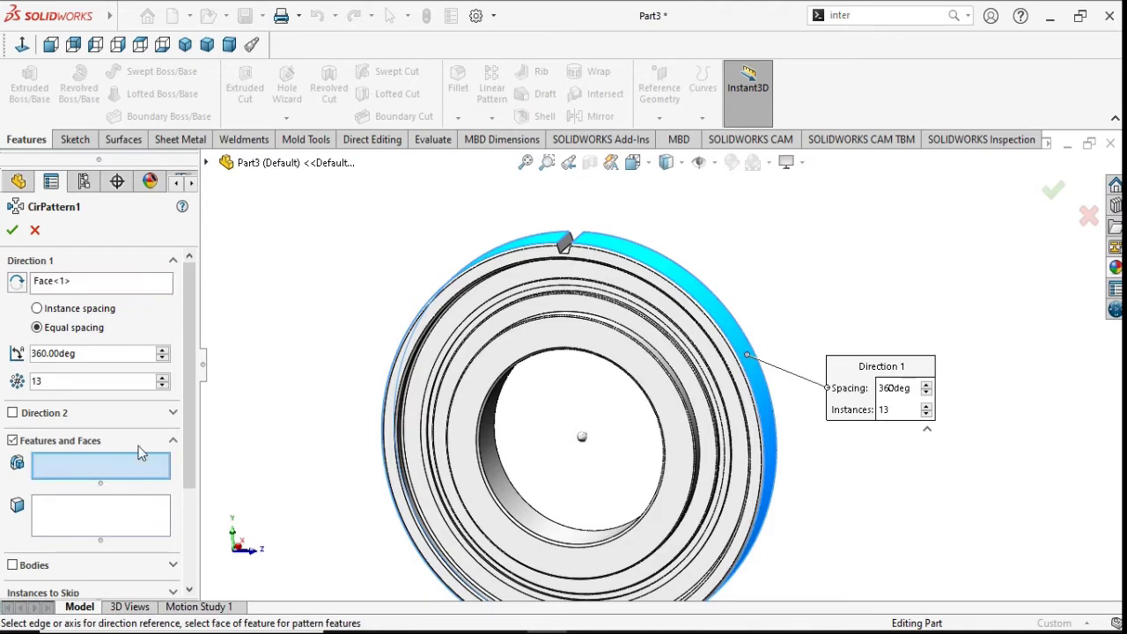
click(208, 164)
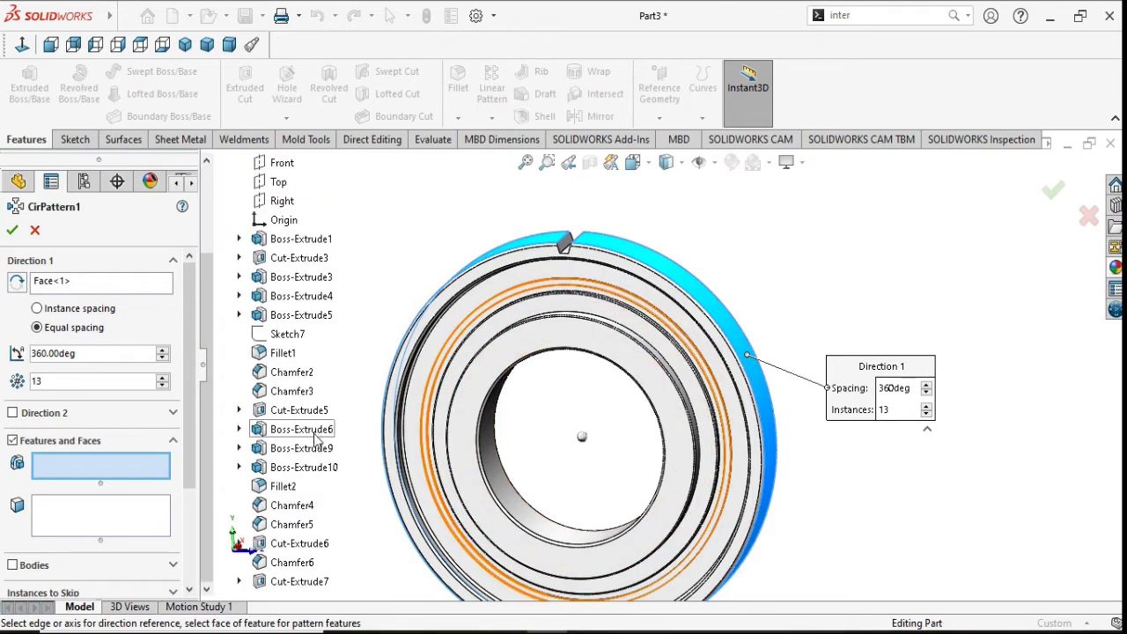
click(296, 583)
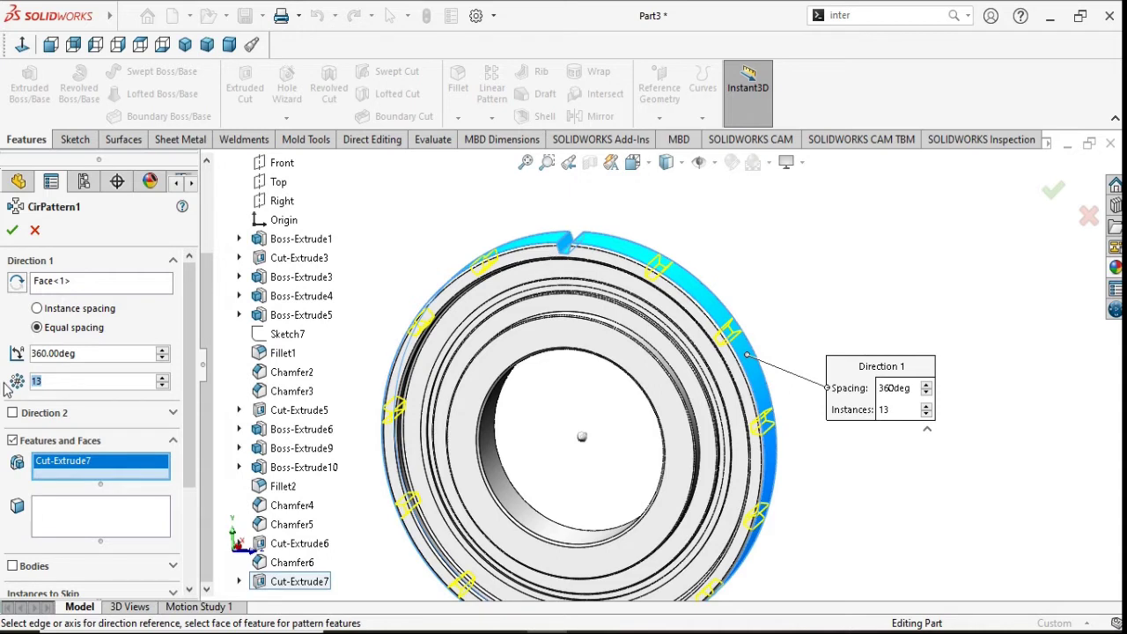
click(99, 381)
text(45)
key(Tab)
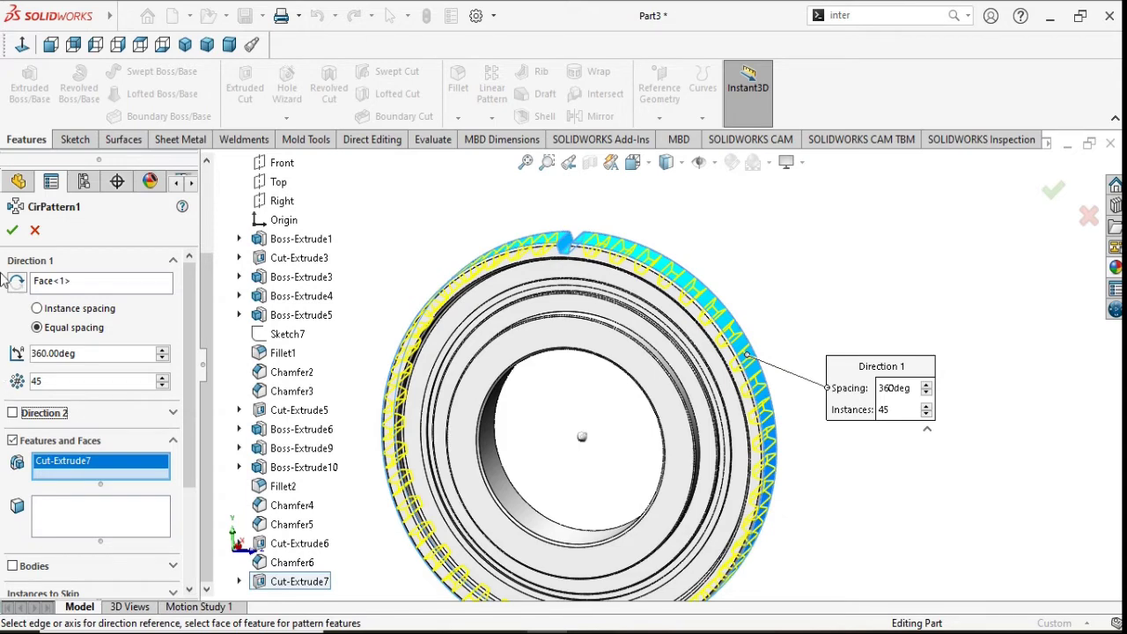
mouse_move(797, 304)
middle_down()
mouse_move(795, 293)
mouse_move(822, 284)
mouse_move(808, 265)
middle_up()
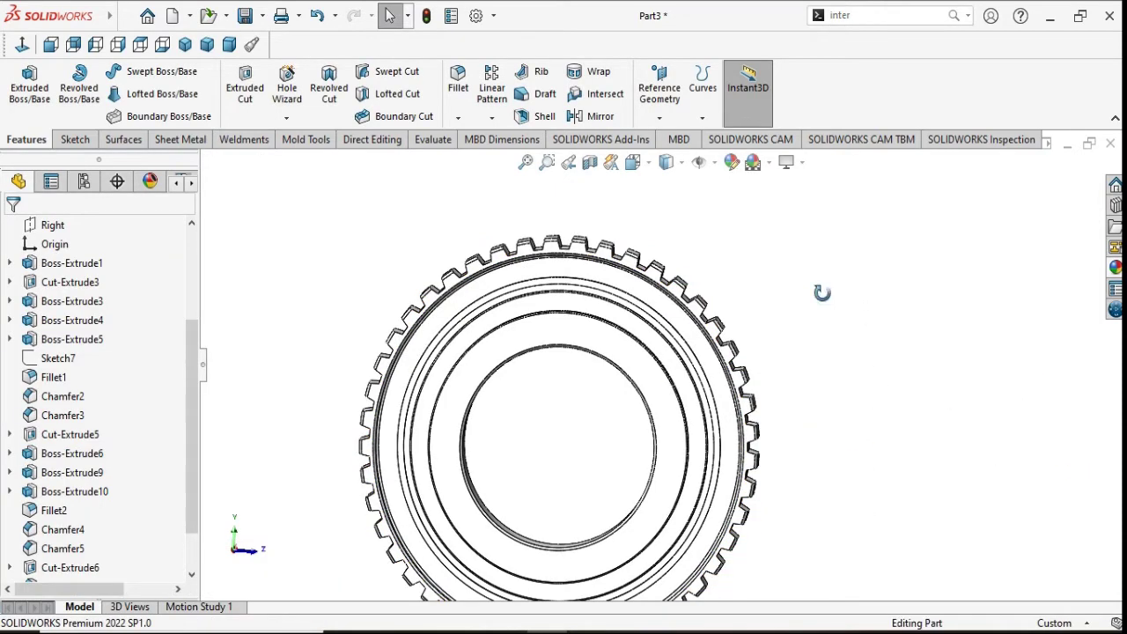
mouse_move(822, 293)
middle_down()
mouse_move(796, 407)
mouse_move(828, 325)
mouse_move(822, 300)
middle_up()
scroll(621, 231, down, 5)
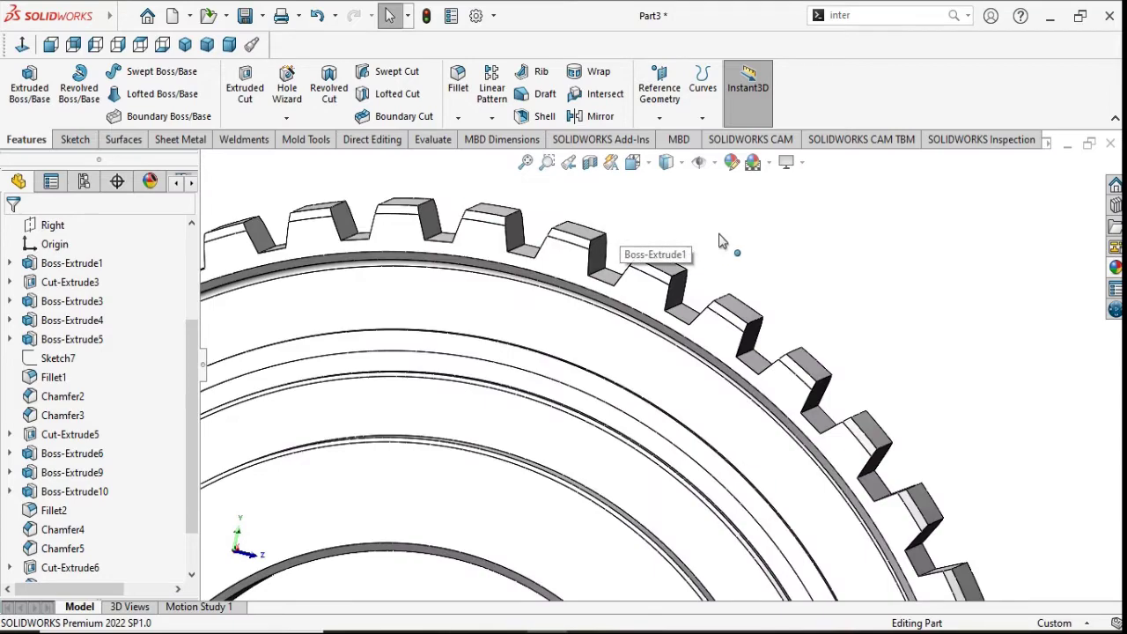
mouse_move(719, 239)
middle_down()
mouse_move(738, 247)
mouse_move(723, 244)
mouse_move(731, 250)
mouse_move(730, 212)
mouse_move(716, 309)
middle_up()
scroll(709, 315, up, 5)
scroll(696, 396, up, 5)
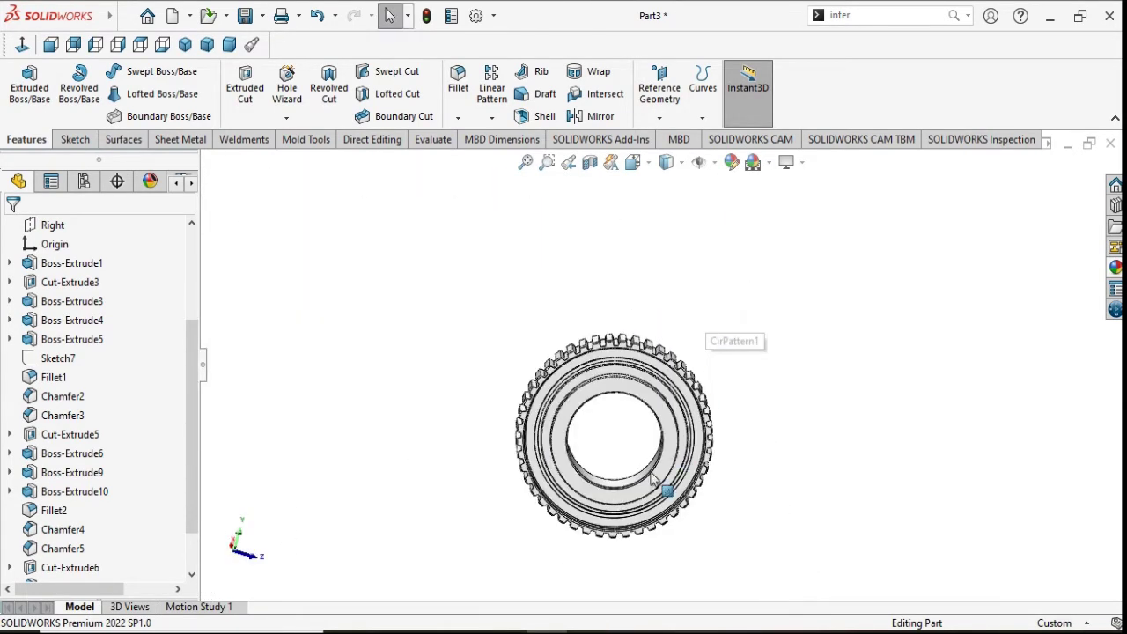
scroll(651, 529, down, 2)
scroll(659, 370, down, 1)
scroll(661, 314, down, 2)
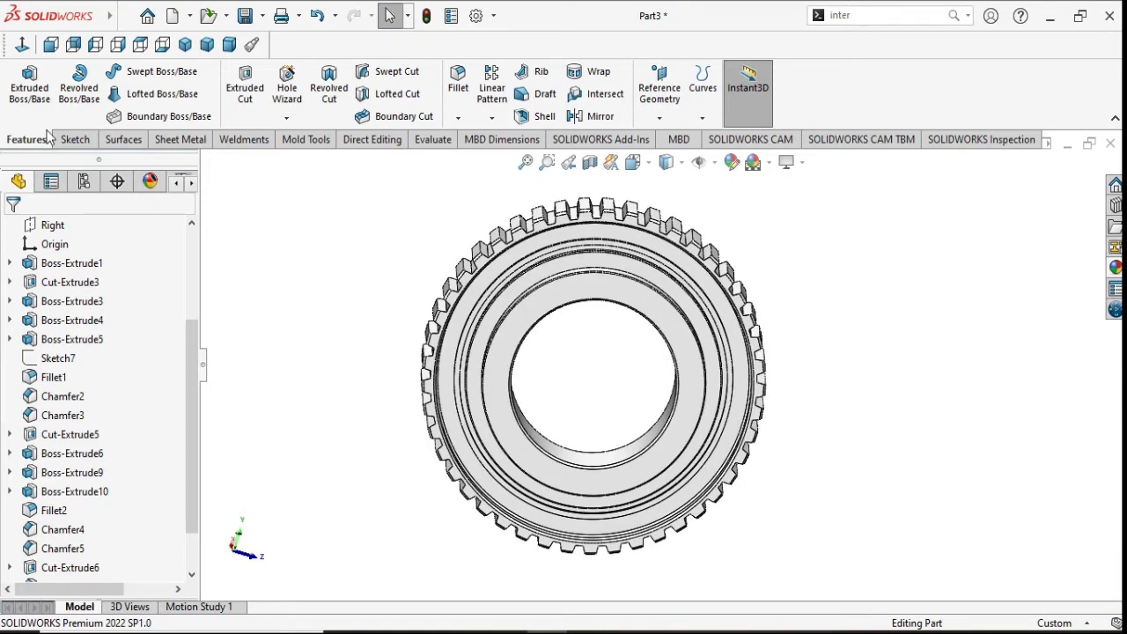
click(95, 44)
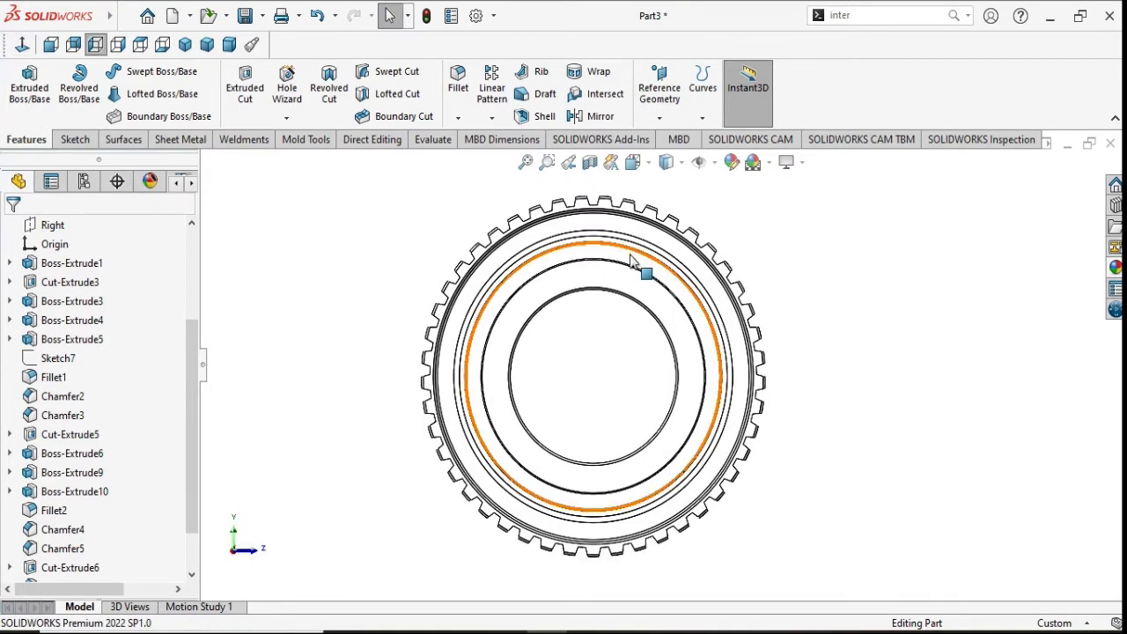
scroll(630, 261, down, 3)
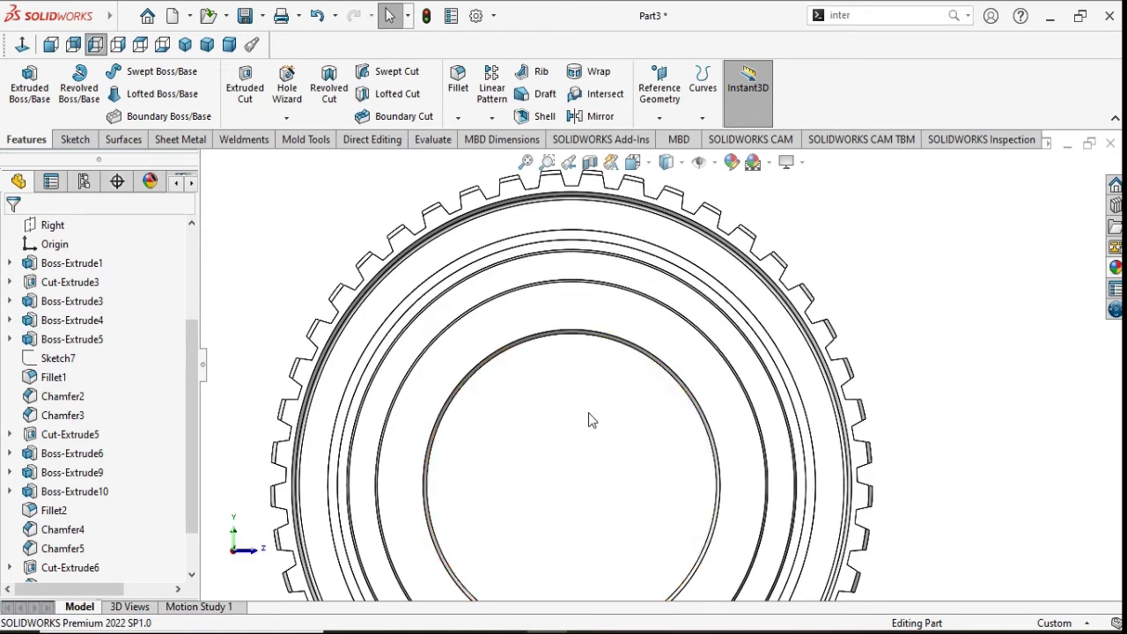
Step: Start a new sketch on the disc's inner ring face
click(609, 319)
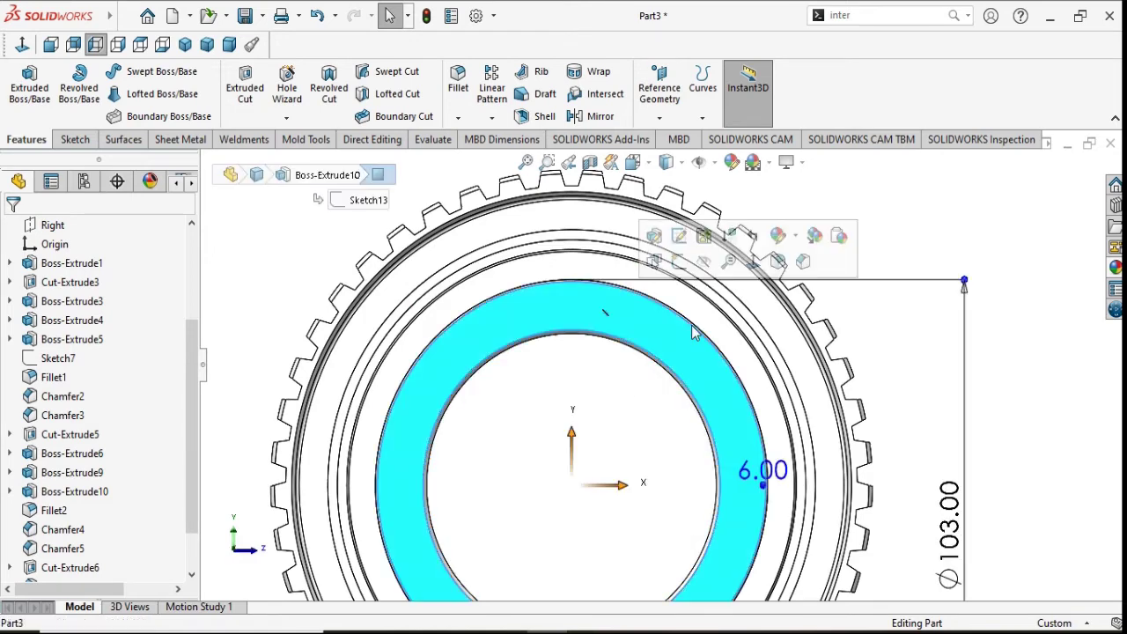
click(680, 262)
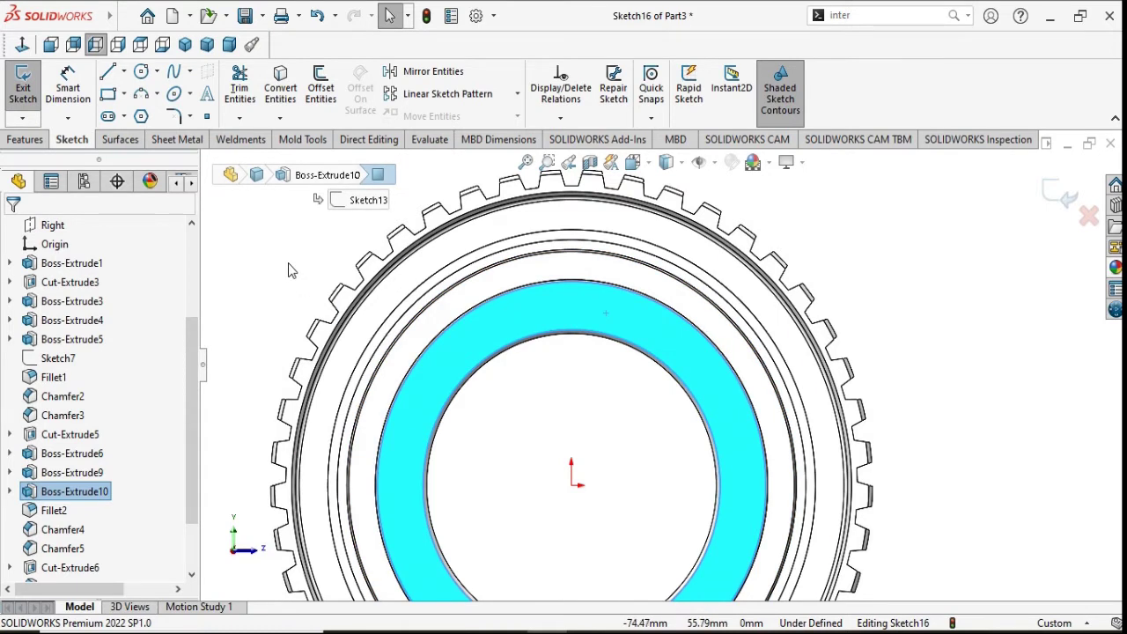
drag(192, 424, 194, 489)
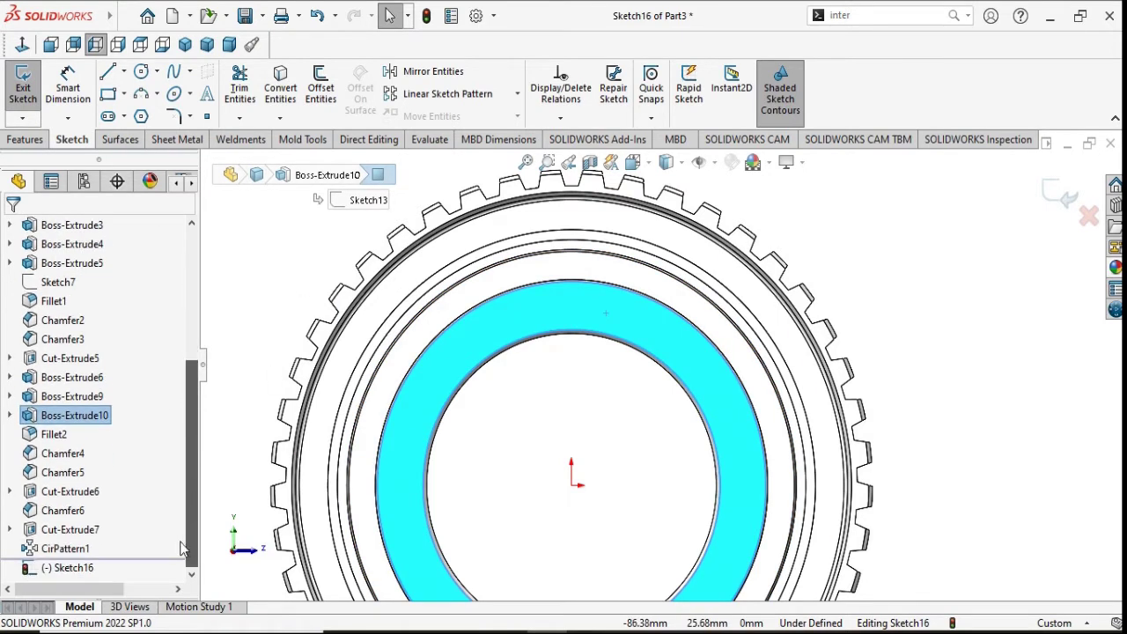
Step: Show Sketch15 under Cut-Extrude7 so its centreline is visible, zooming to the inner ring top
click(11, 530)
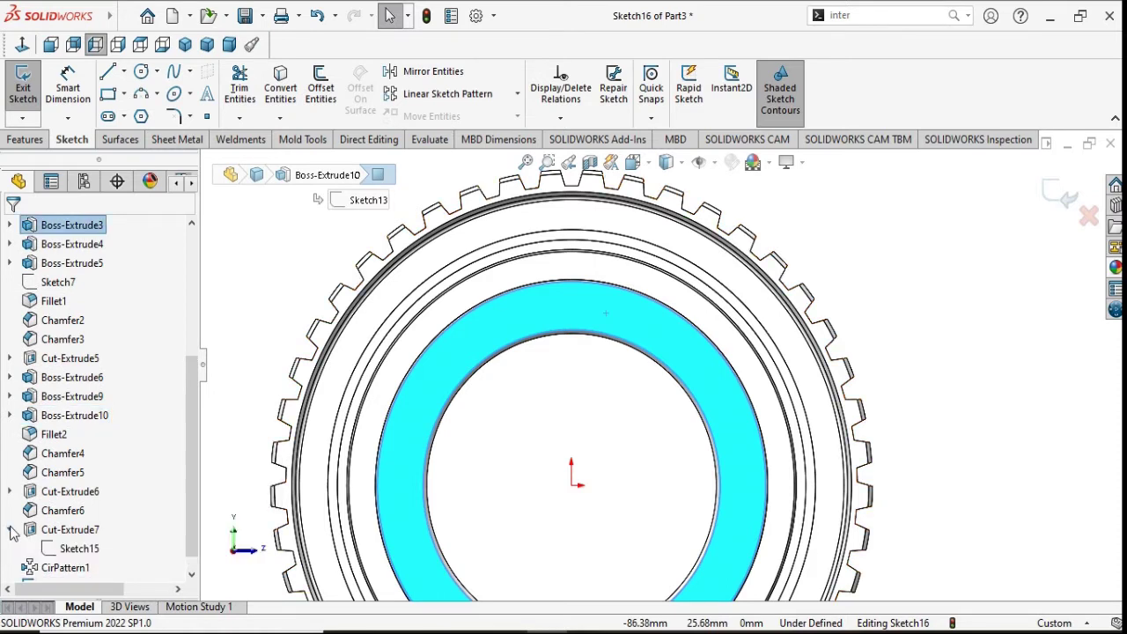
click(56, 550)
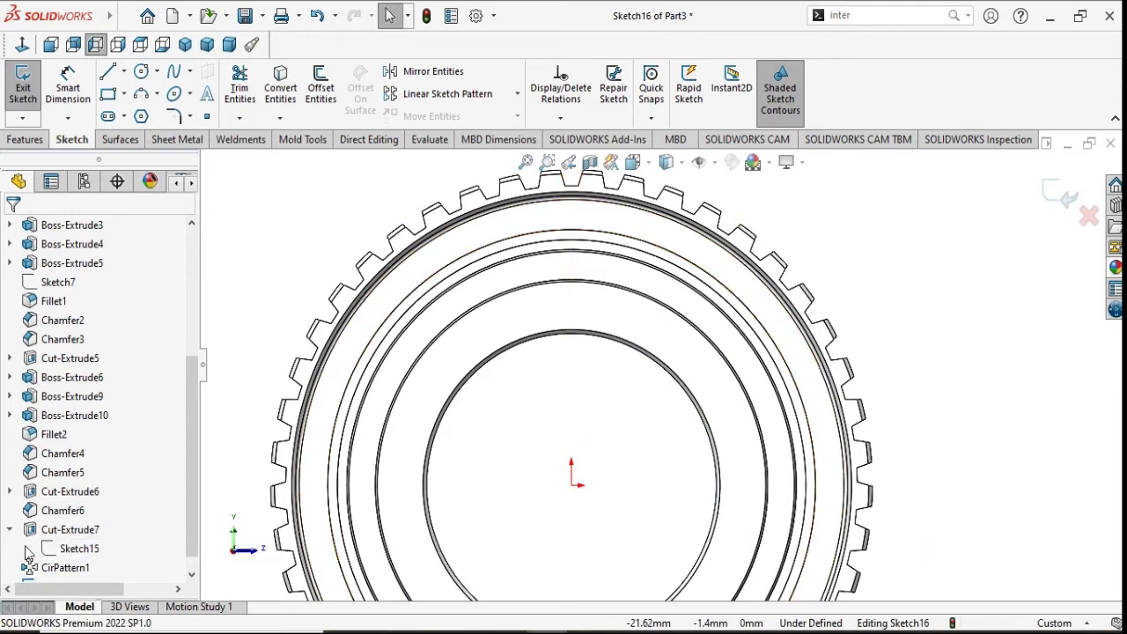
click(61, 523)
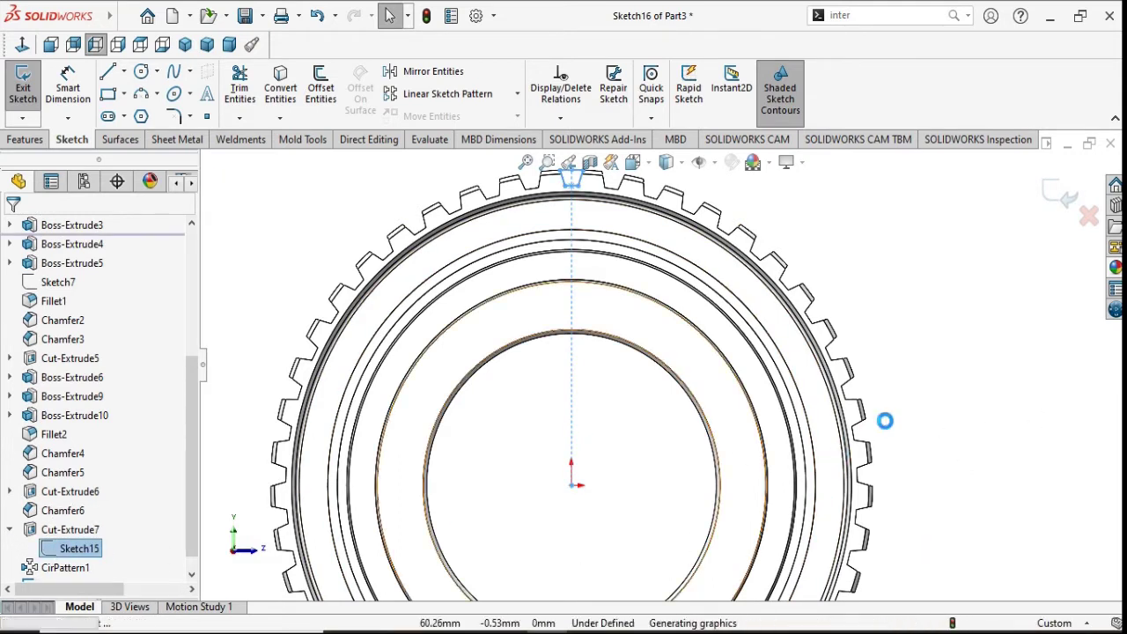
scroll(569, 333, down, 3)
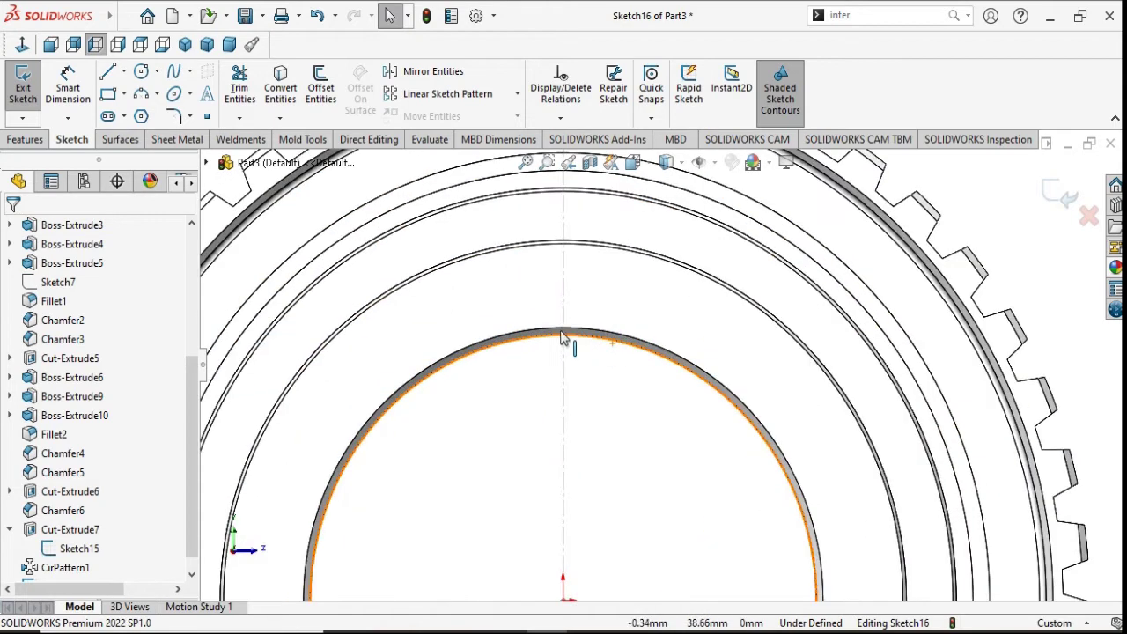
scroll(569, 333, down, 3)
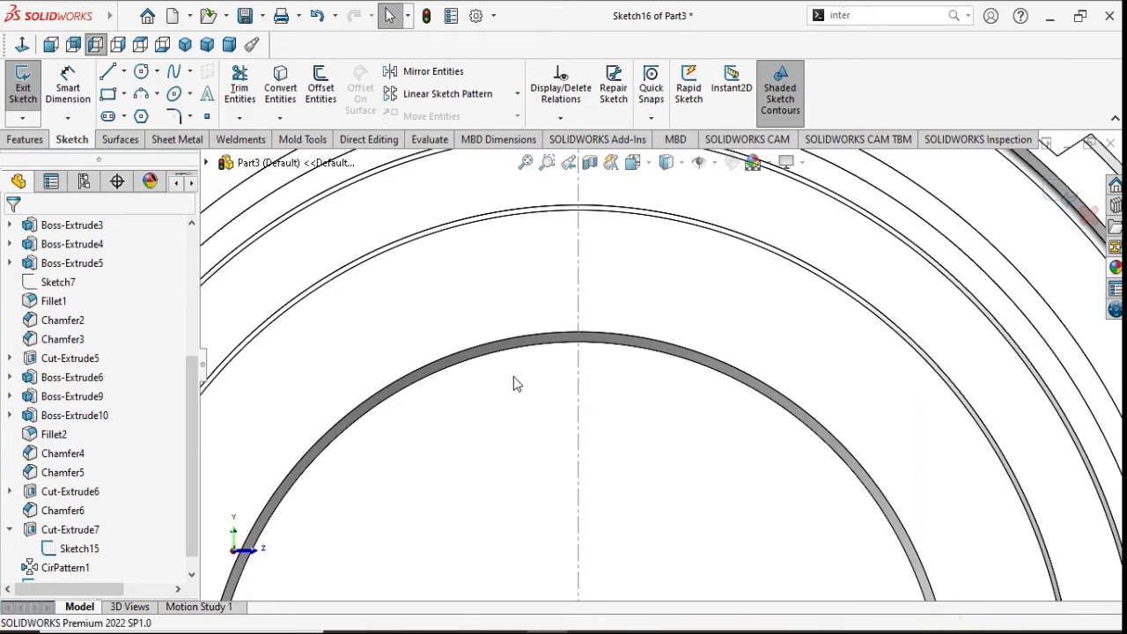
click(109, 74)
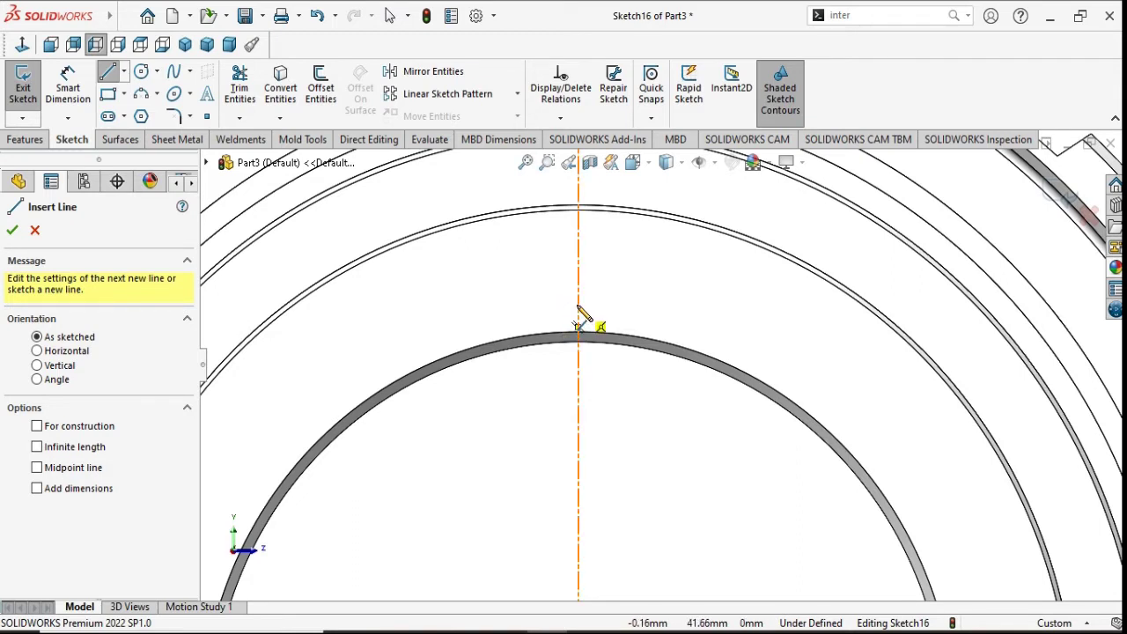
Step: Draw a short horizontal top line left of the centreline and a slanted line down to the inner ring
click(578, 310)
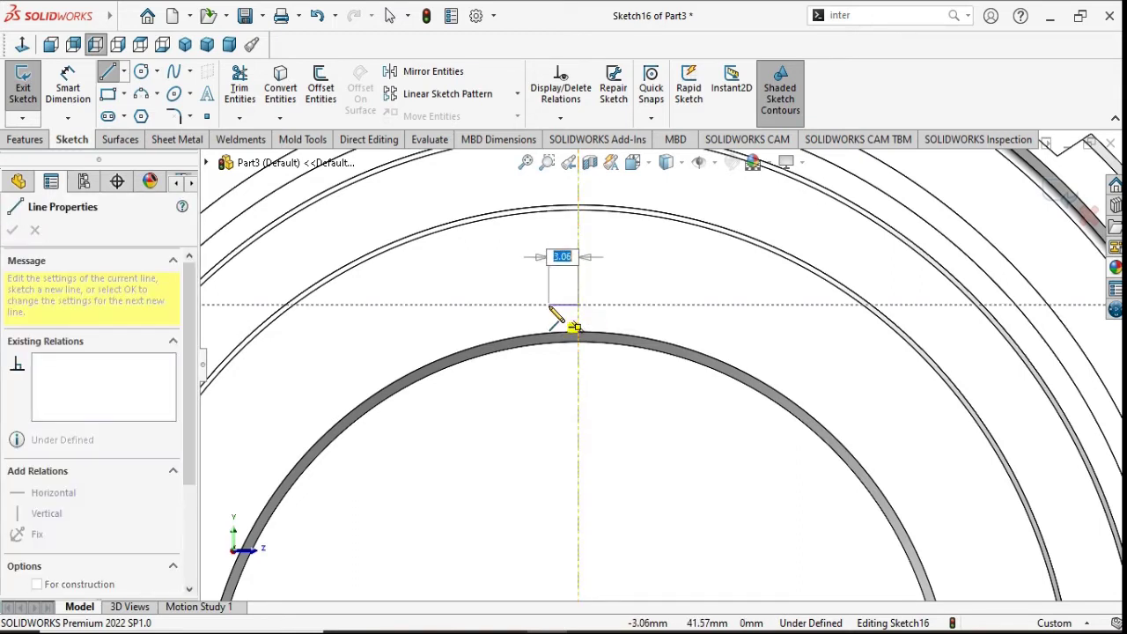
click(560, 306)
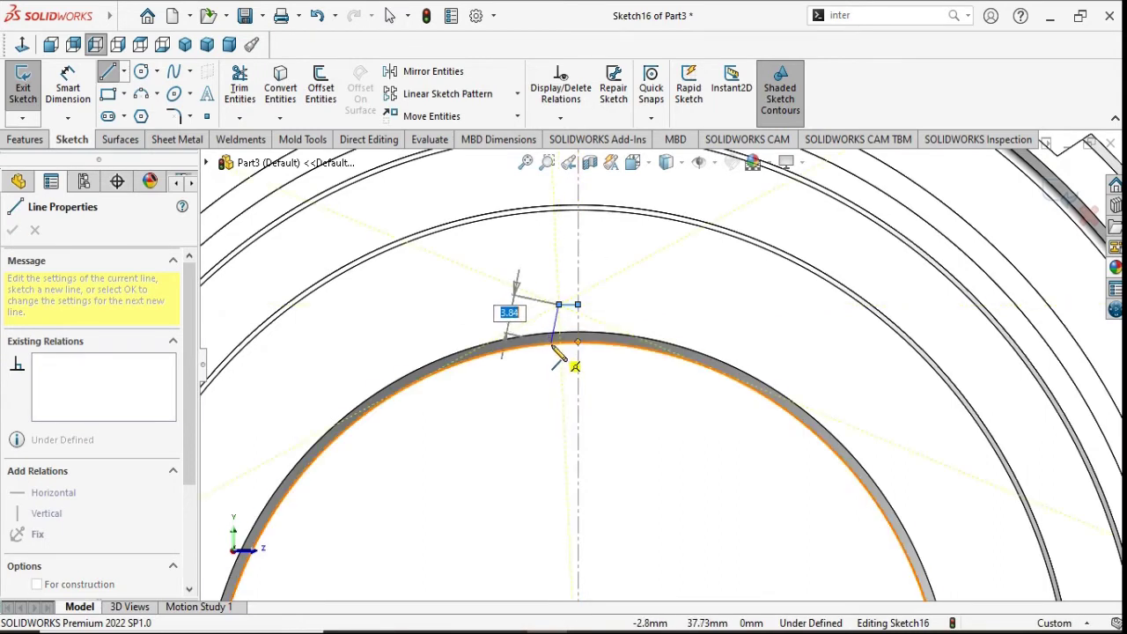
right_click(553, 398)
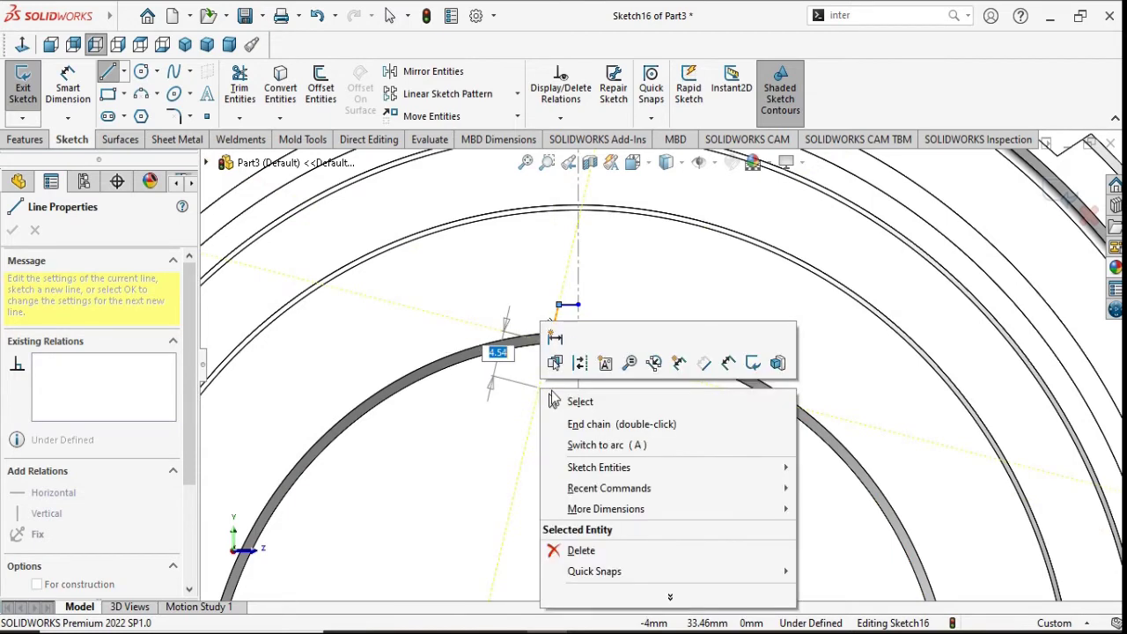
click(563, 401)
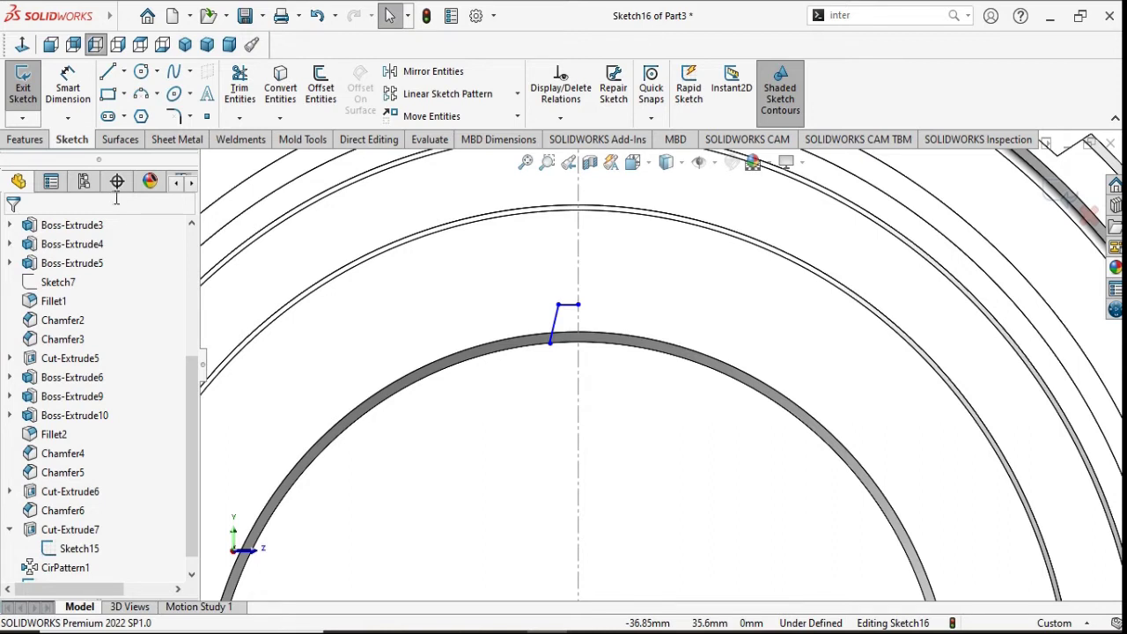
click(70, 99)
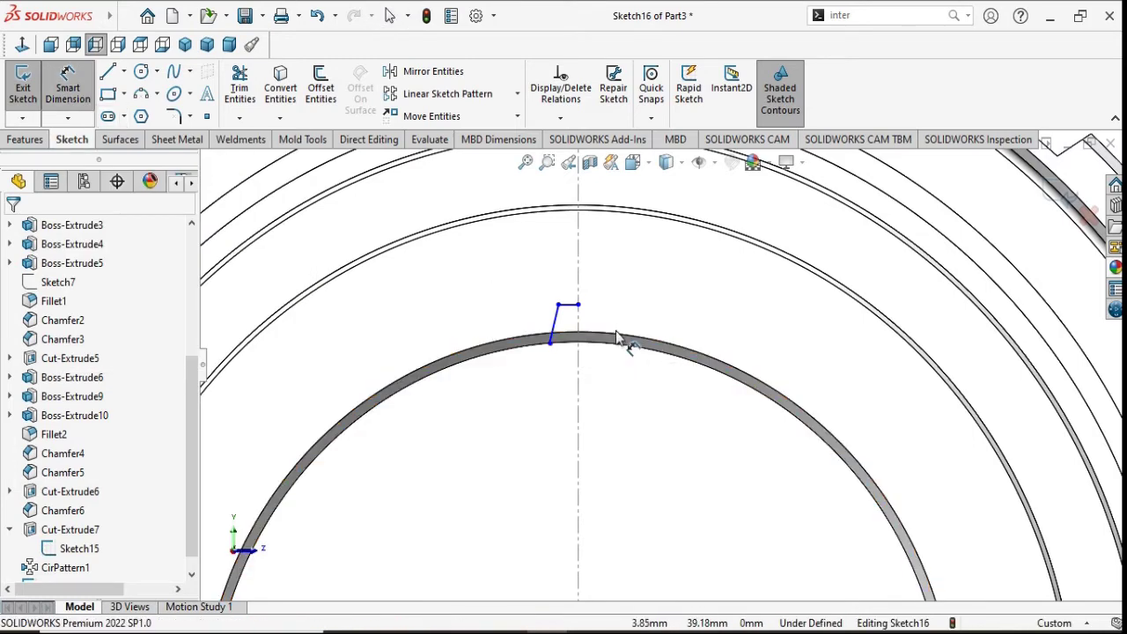
scroll(608, 335, down, 2)
scroll(511, 288, down, 2)
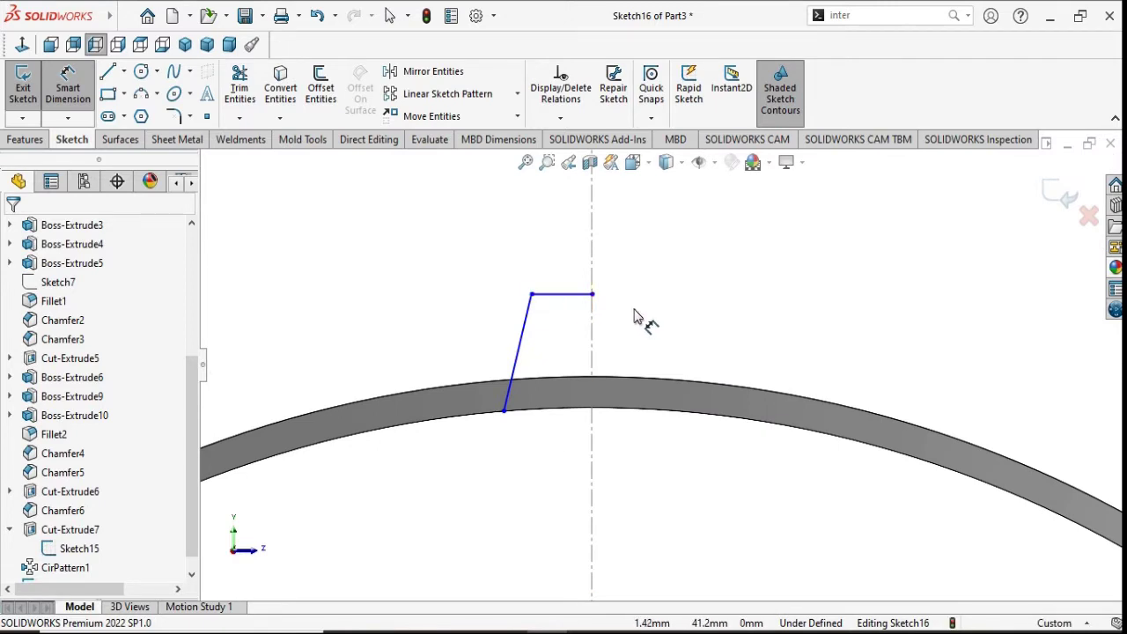
Step: Dimension the half-tooth's top line to 1.00 mm wide
click(532, 294)
click(592, 295)
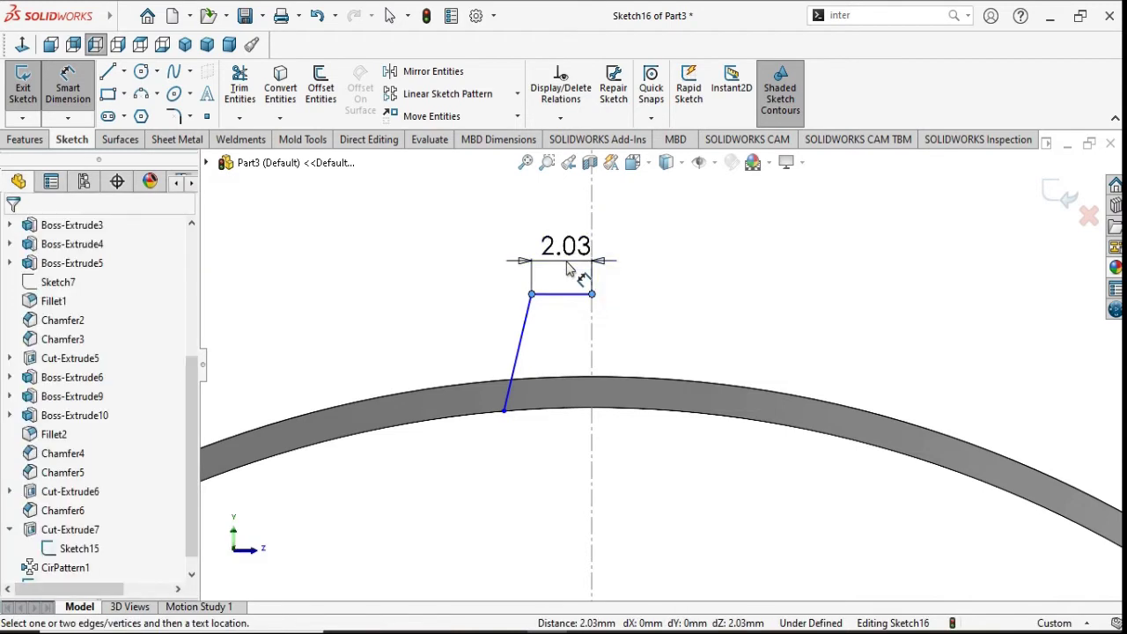
click(569, 233)
text(1)
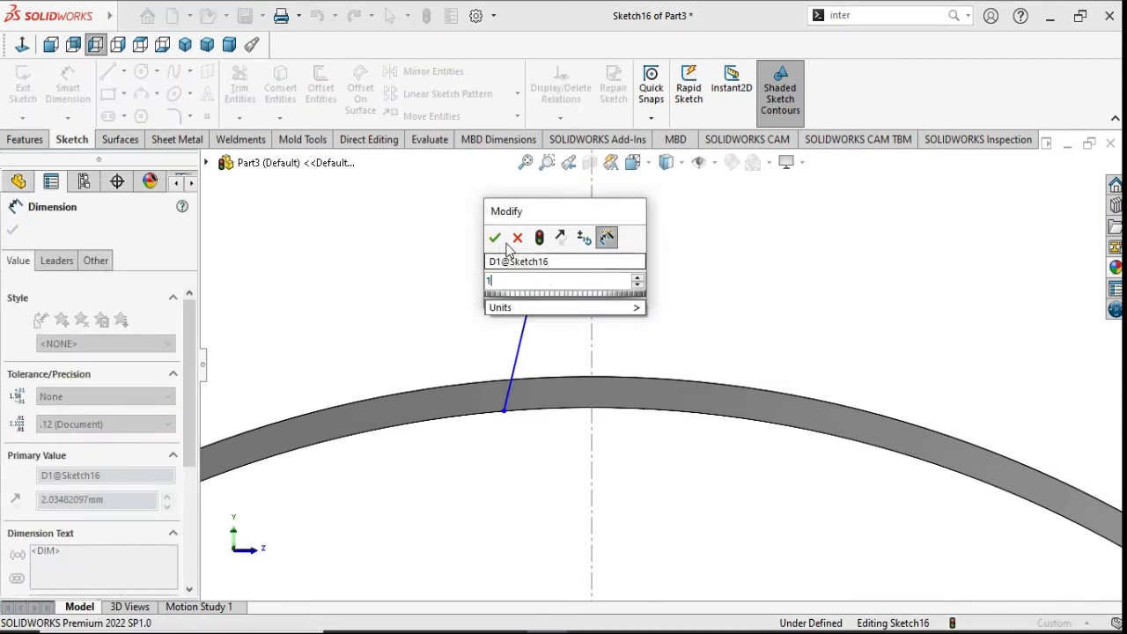
click(494, 238)
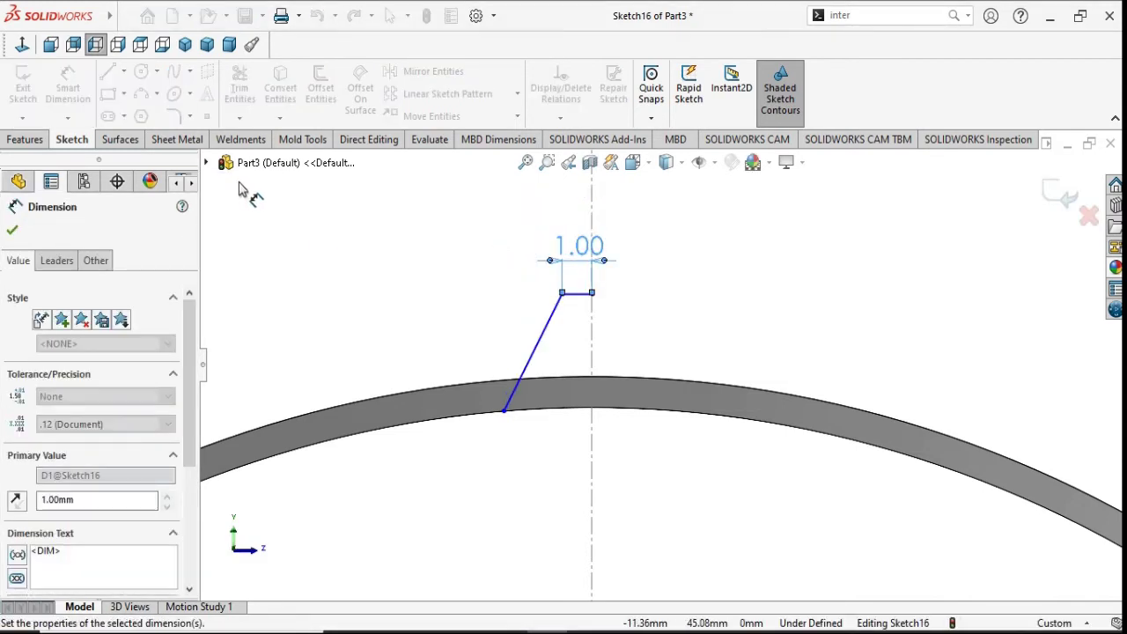
Step: Place the slanted line's lower end 2.00 mm from the centreline
click(503, 412)
click(593, 410)
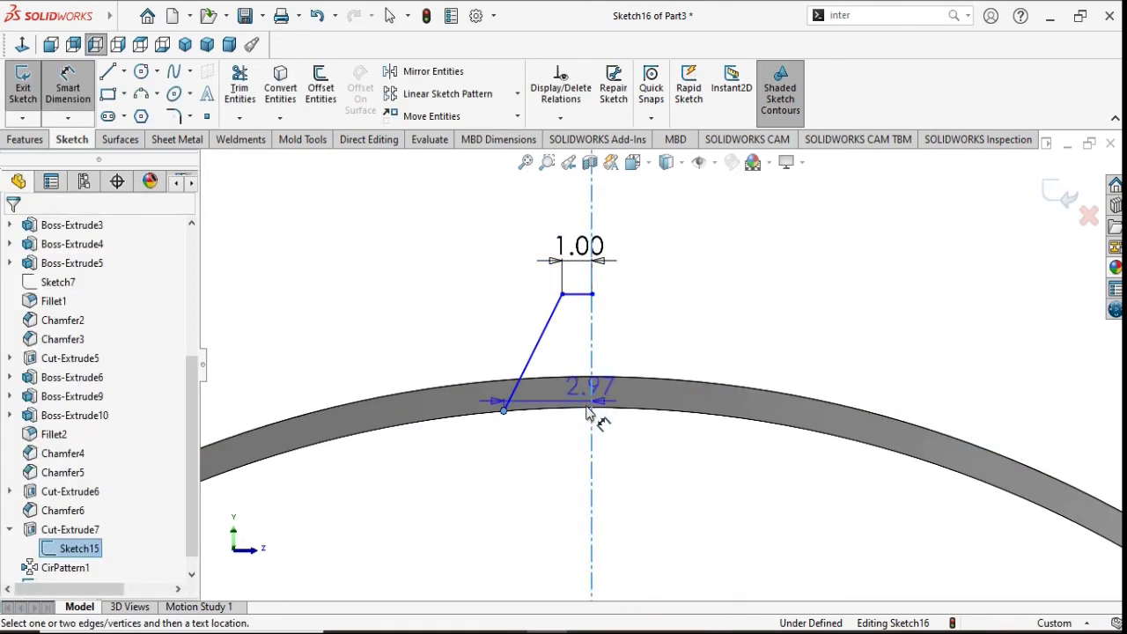
click(564, 465)
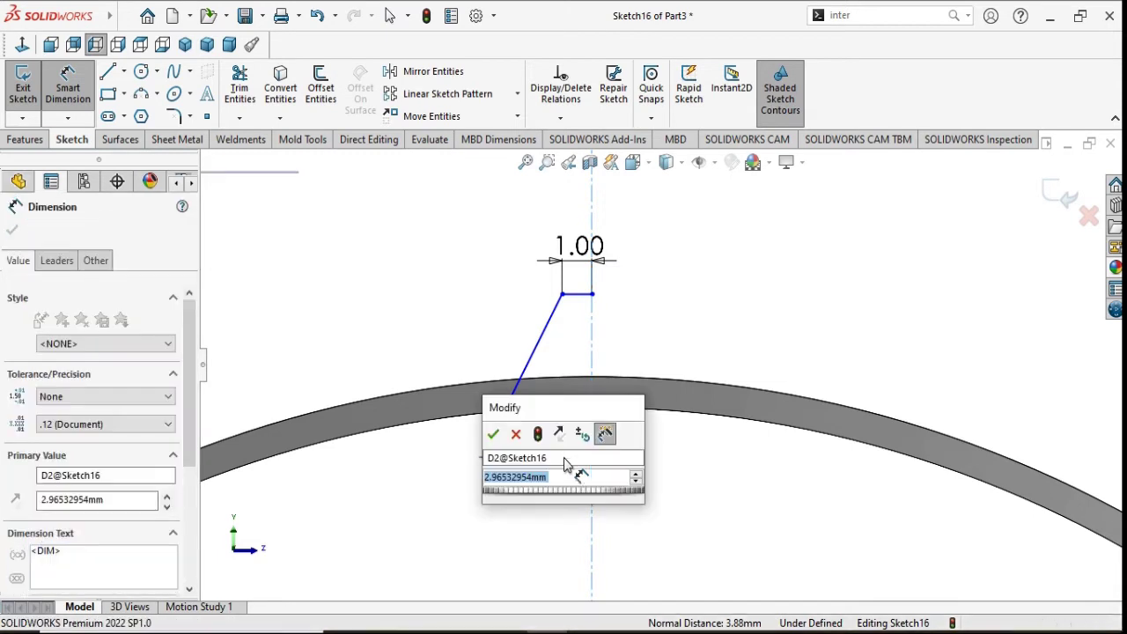
text(2)
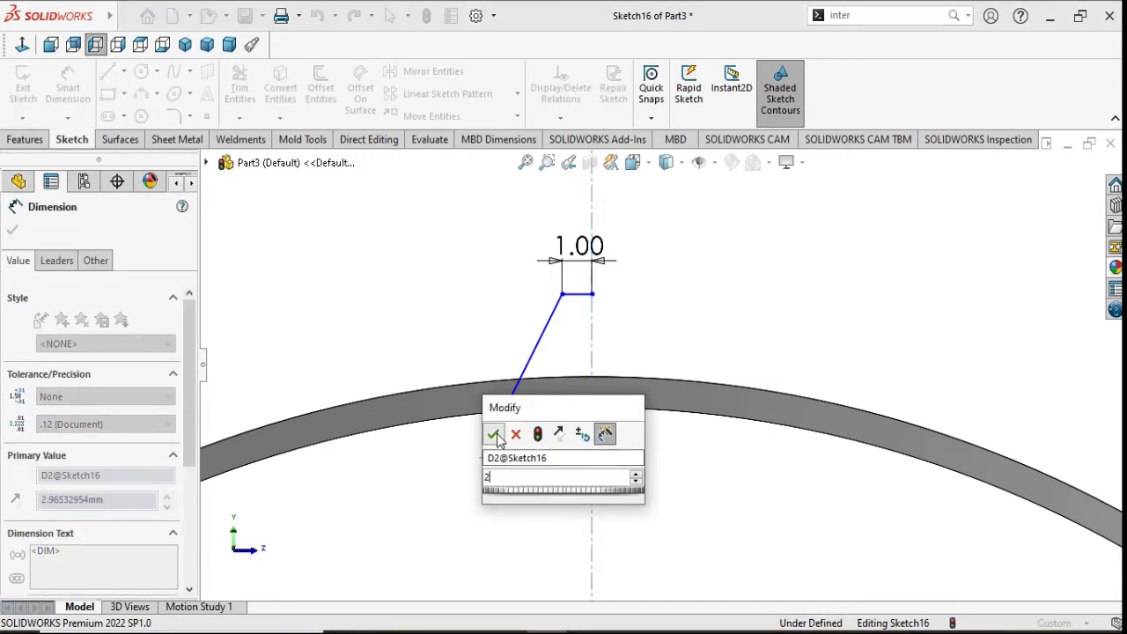
click(494, 434)
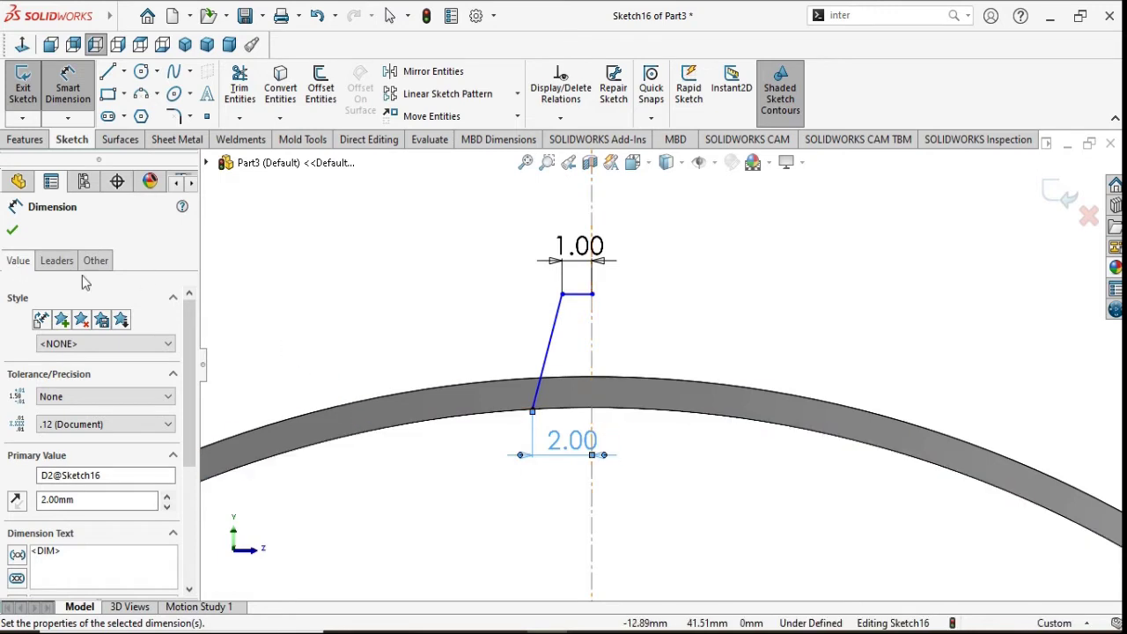
click(11, 231)
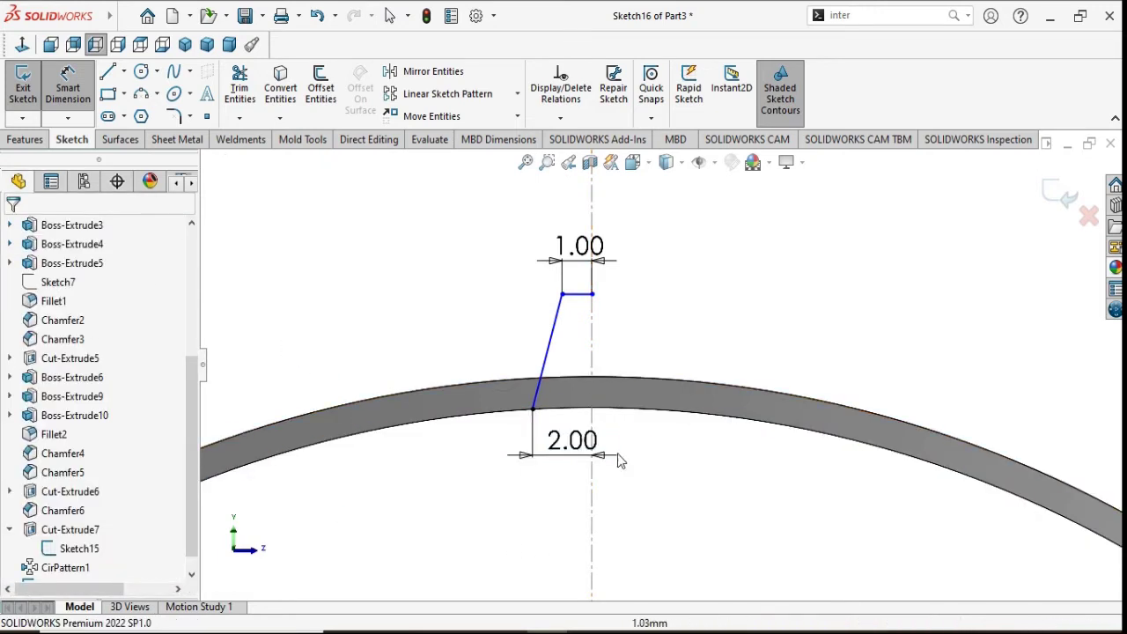
key(Escape)
Step: Begin a height dimension from the centreline corner to the inner ring edge, then cancel it
click(652, 417)
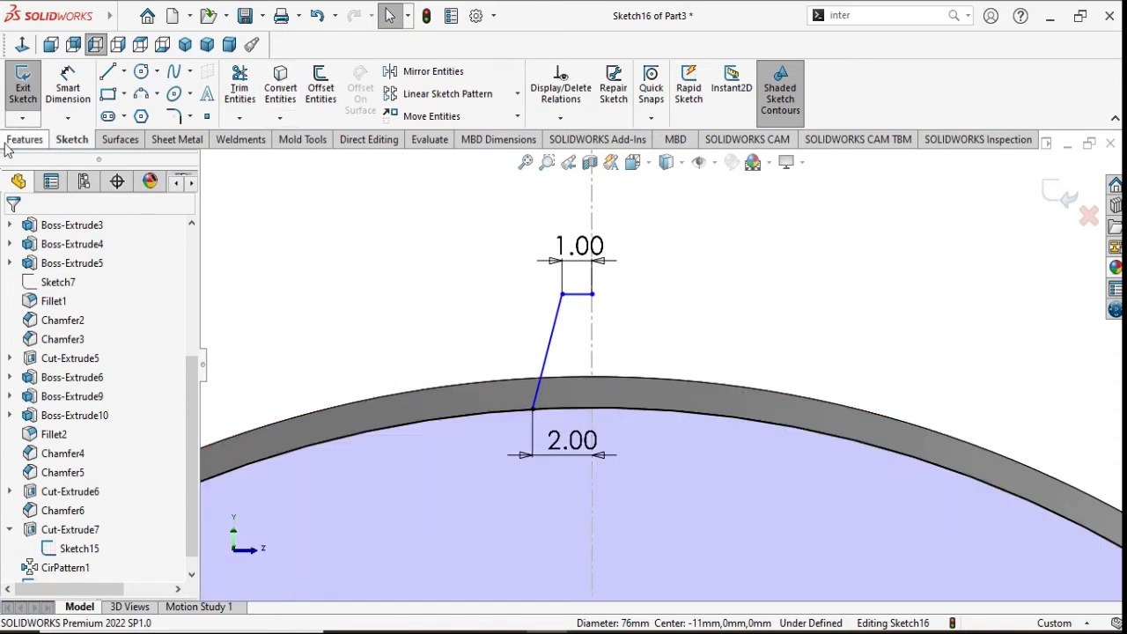
click(67, 81)
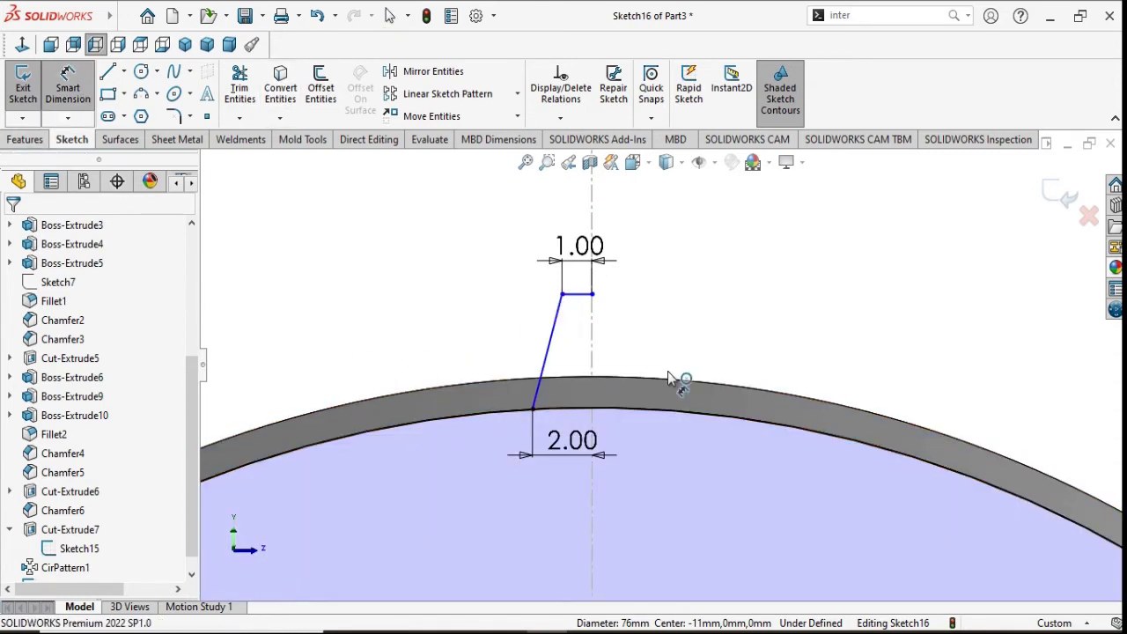
click(592, 295)
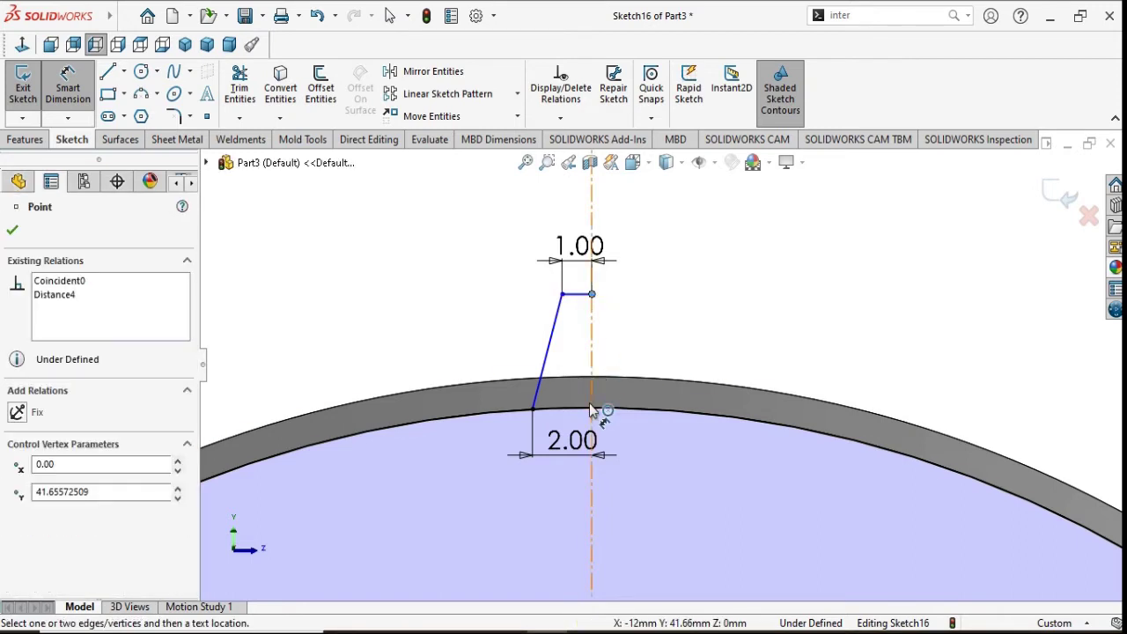
click(592, 412)
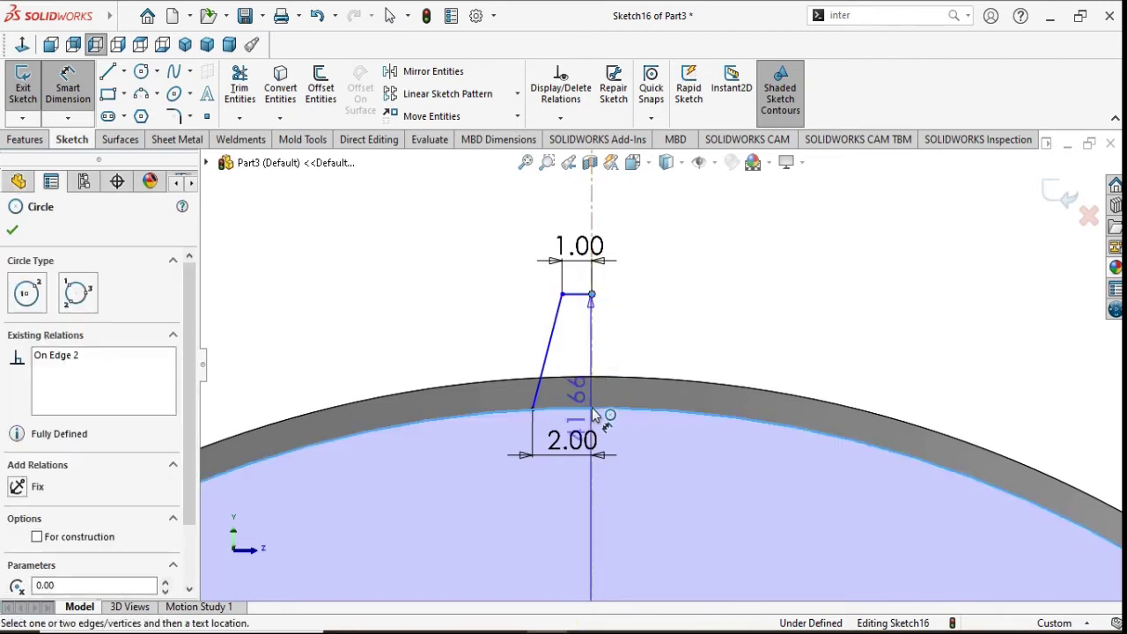
key(Escape)
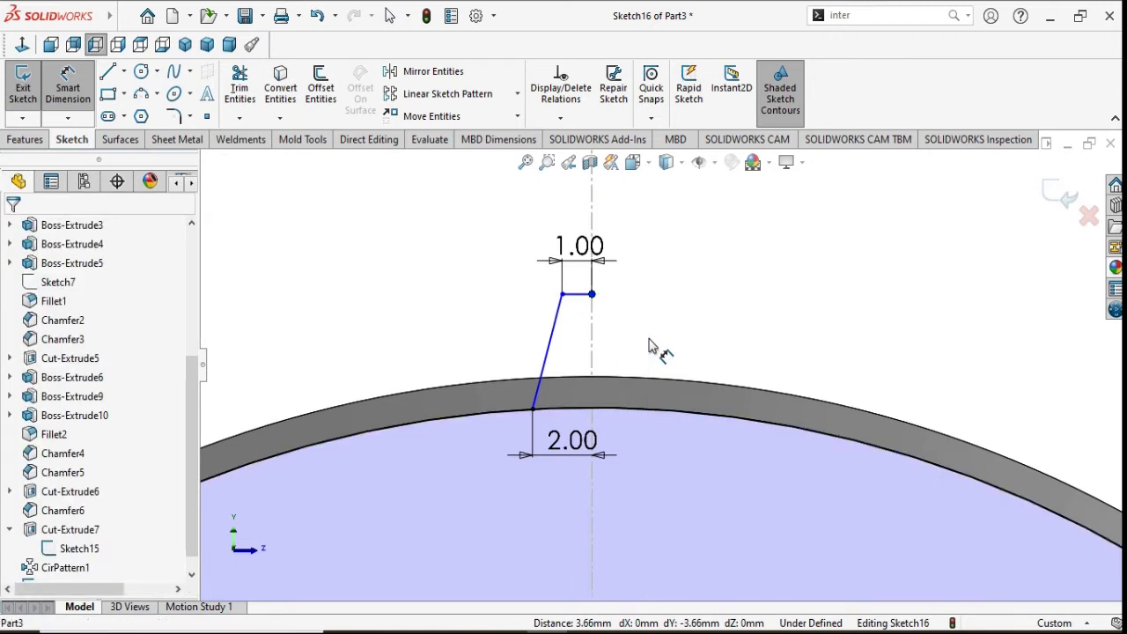
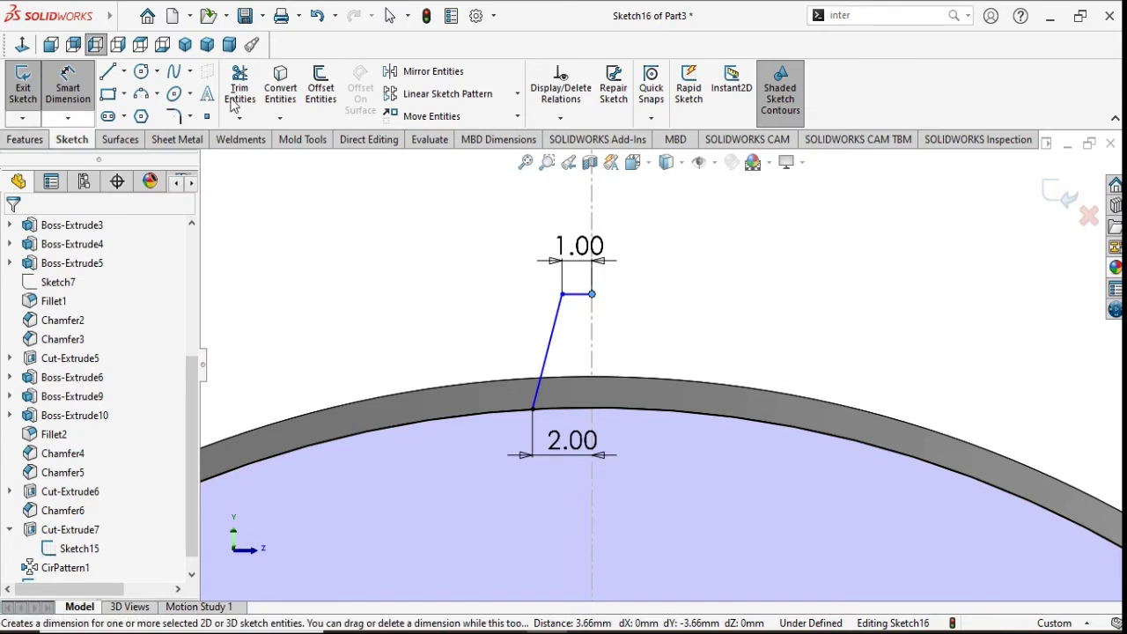
Step: Begin mirroring the slanted and top tooth lines without Point1, then cancel and pick Centerline instead
click(444, 77)
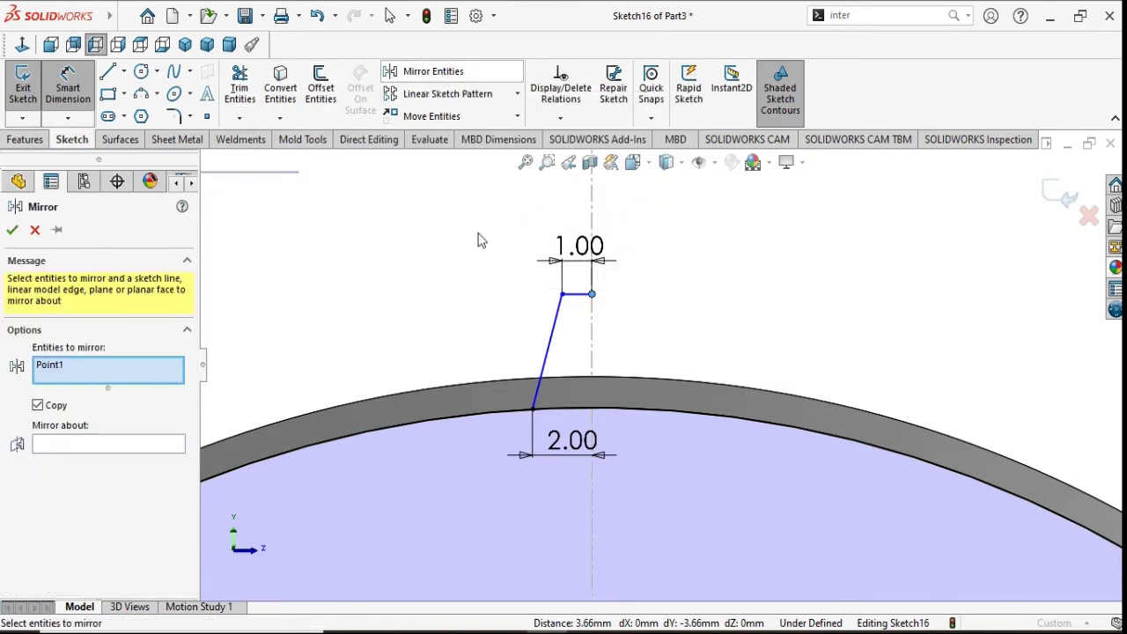
click(549, 342)
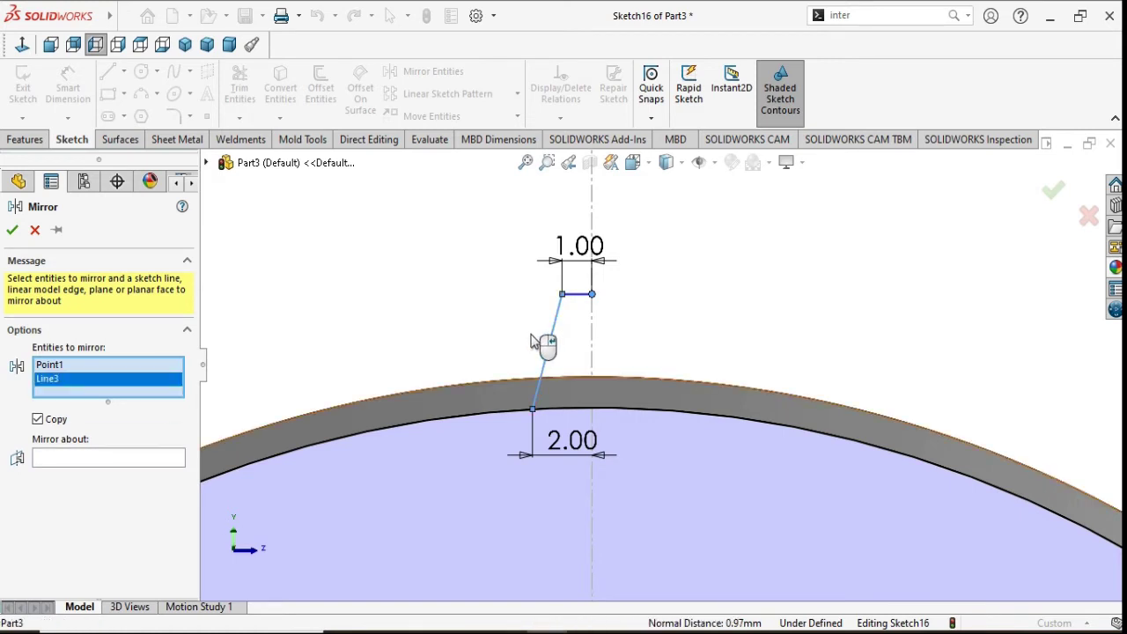
right_click(79, 367)
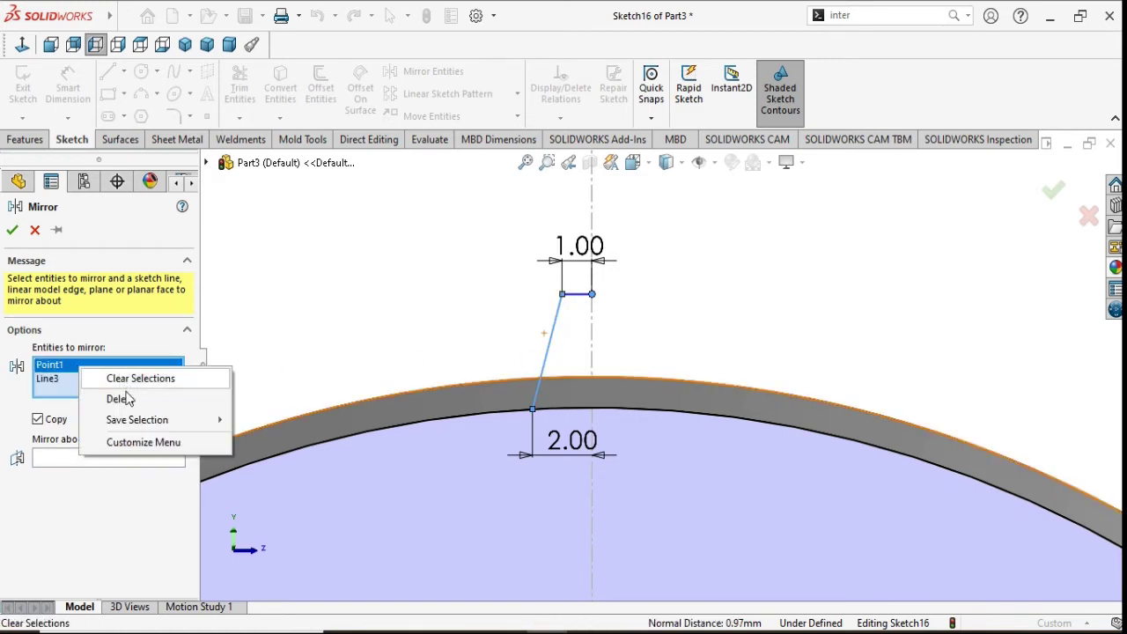
click(127, 402)
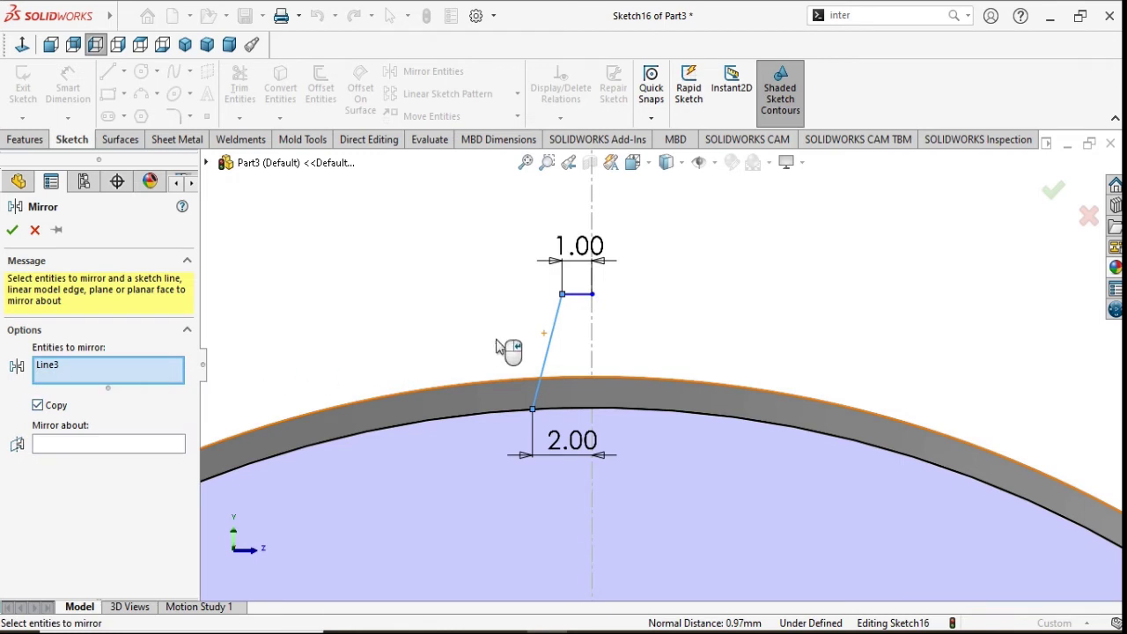
click(579, 296)
click(97, 459)
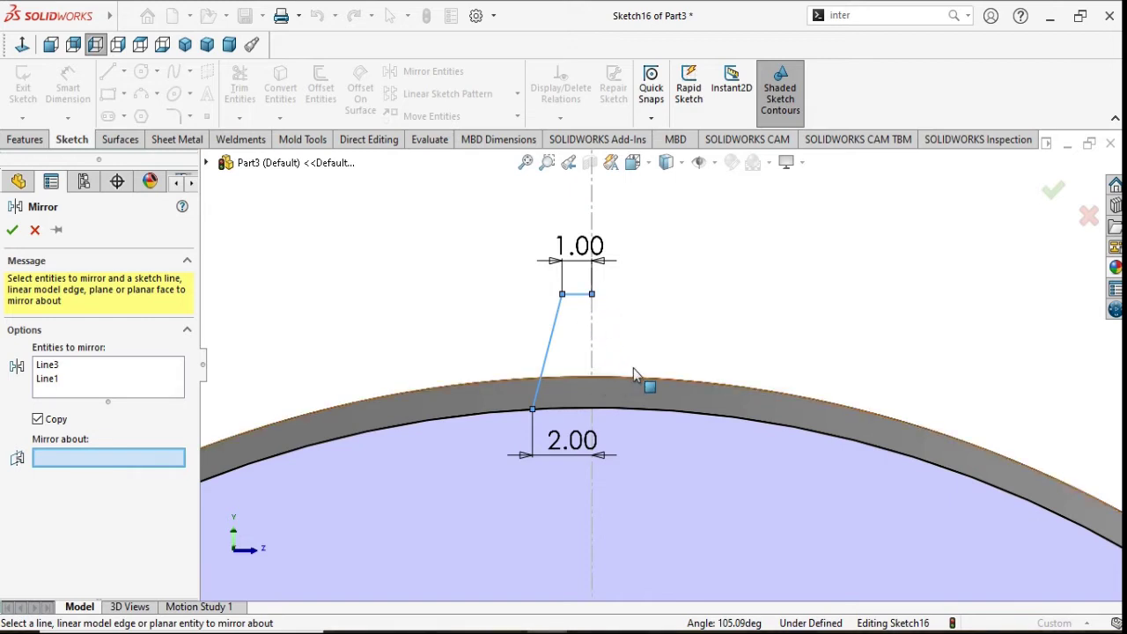
key(Escape)
click(123, 70)
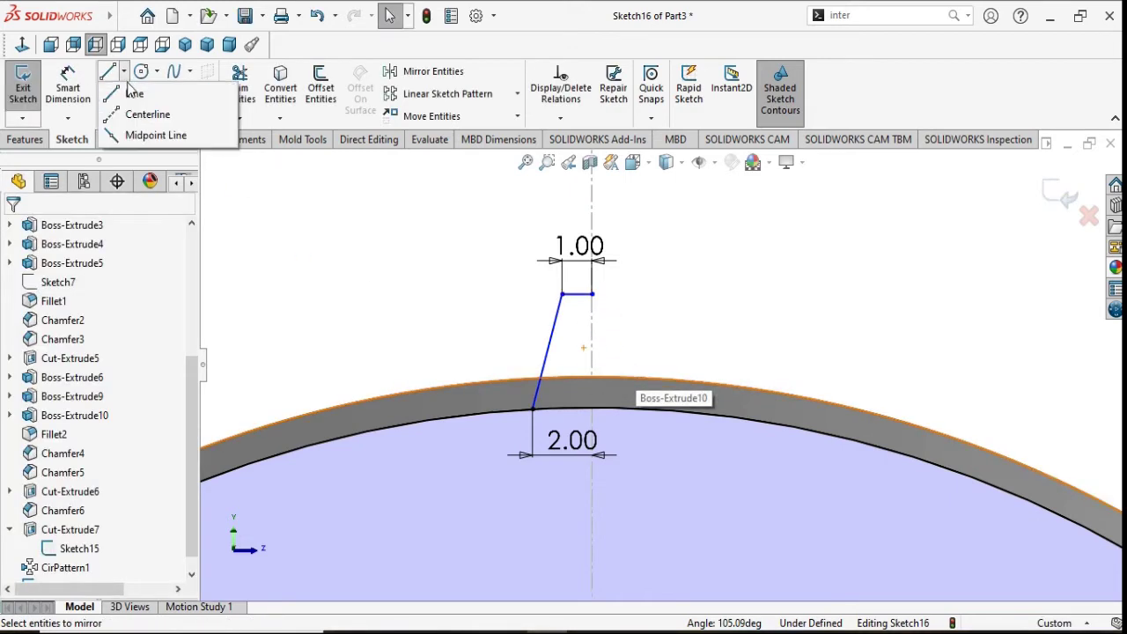
Step: Draw a vertical centerline from the top line's endpoint down to the ring arc
click(592, 293)
click(592, 408)
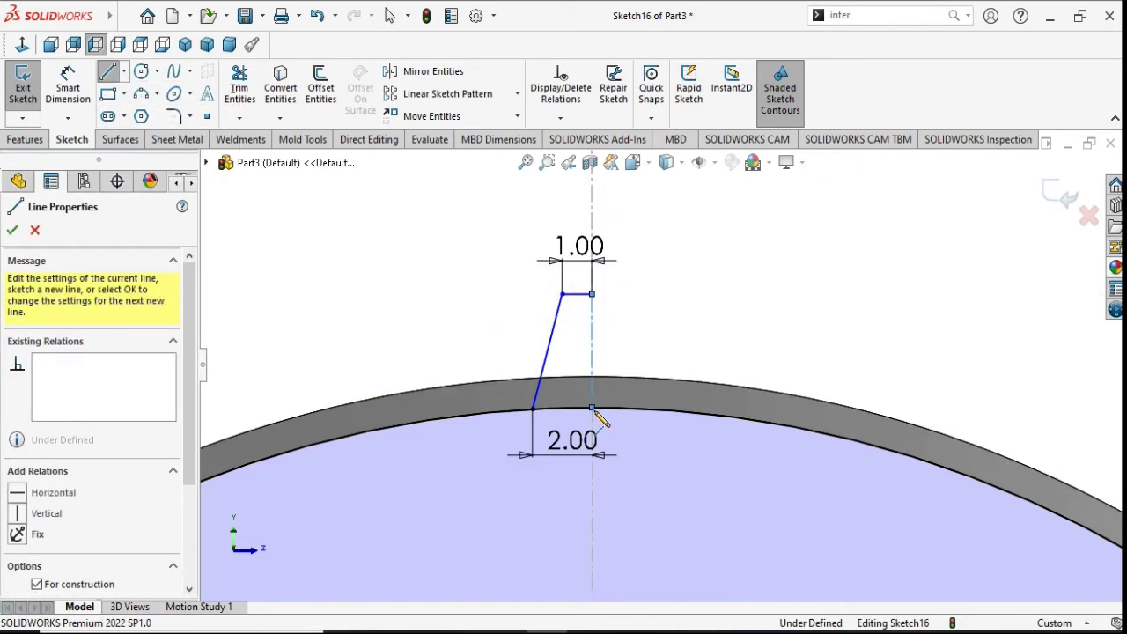
key(Escape)
right_click(684, 292)
mouse_move(740, 296)
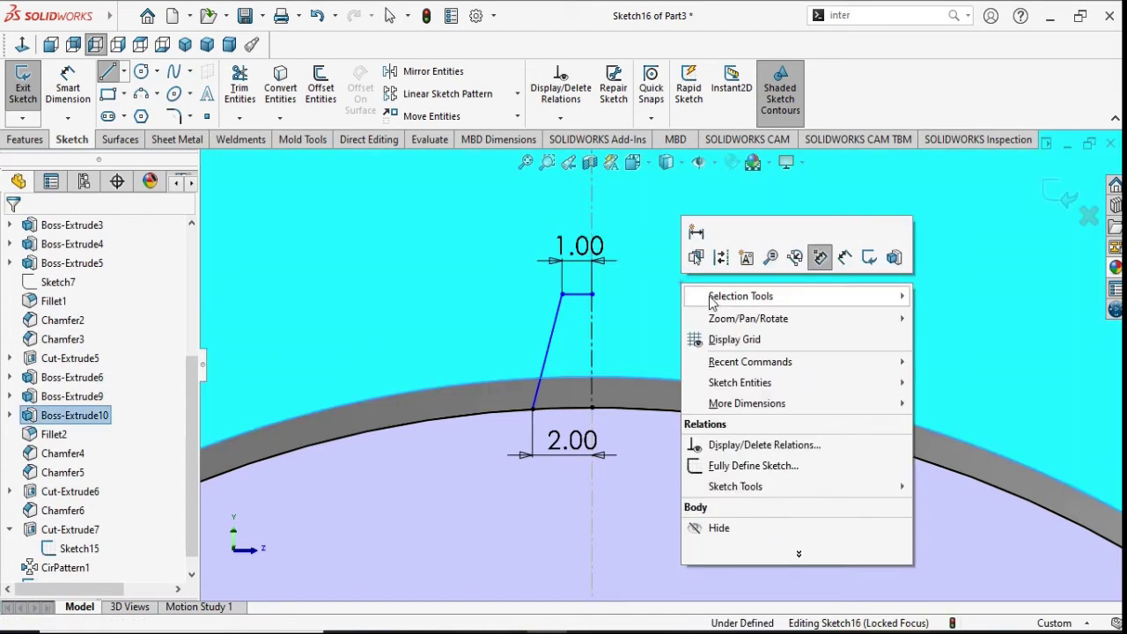
key(Escape)
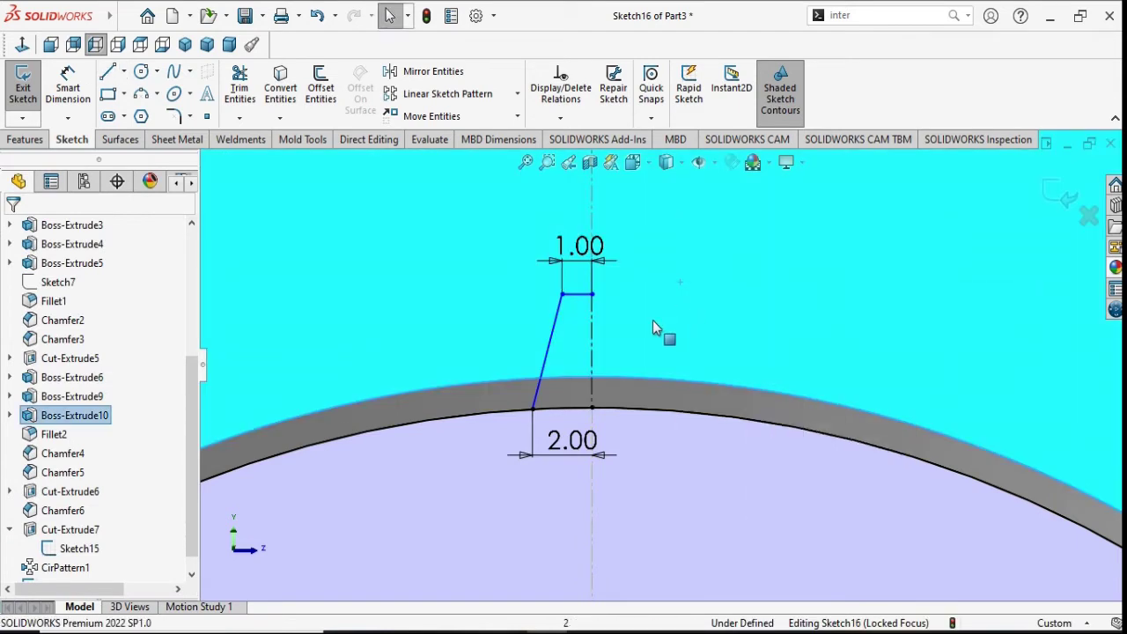
click(653, 320)
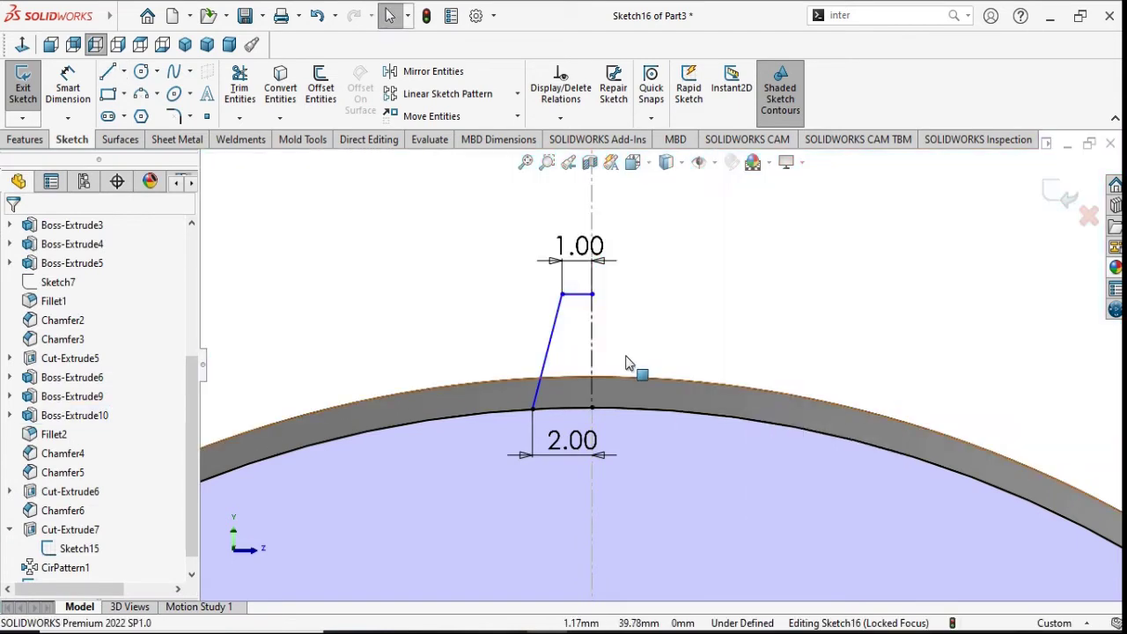
Step: Mirror the slanted line and short top line about the centerline to form the trapezoid
click(433, 71)
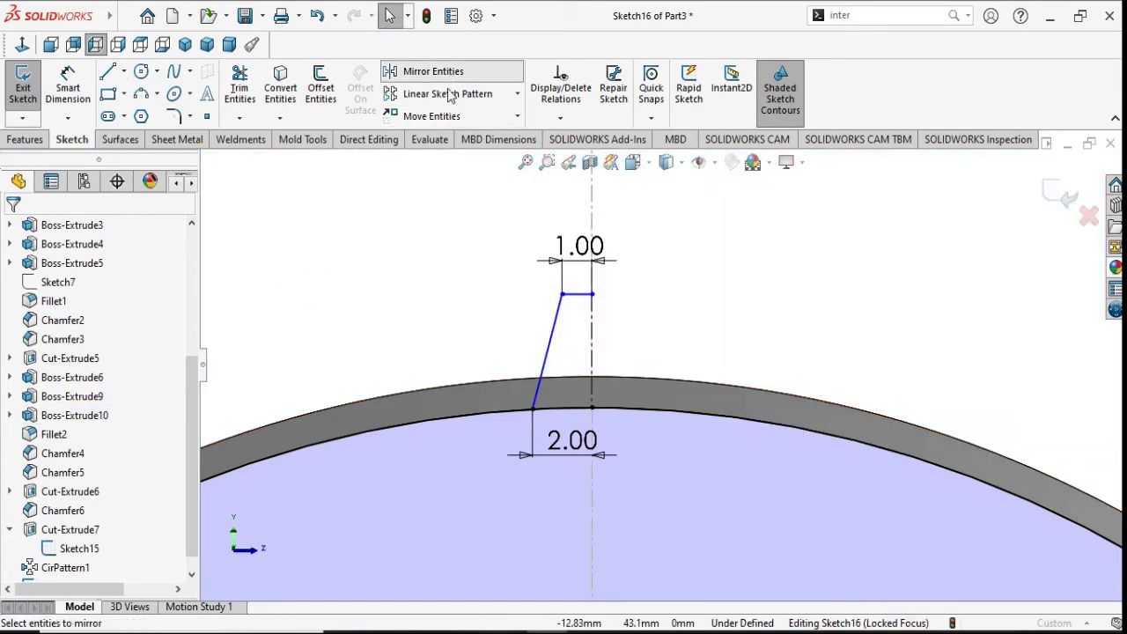
click(552, 341)
click(577, 297)
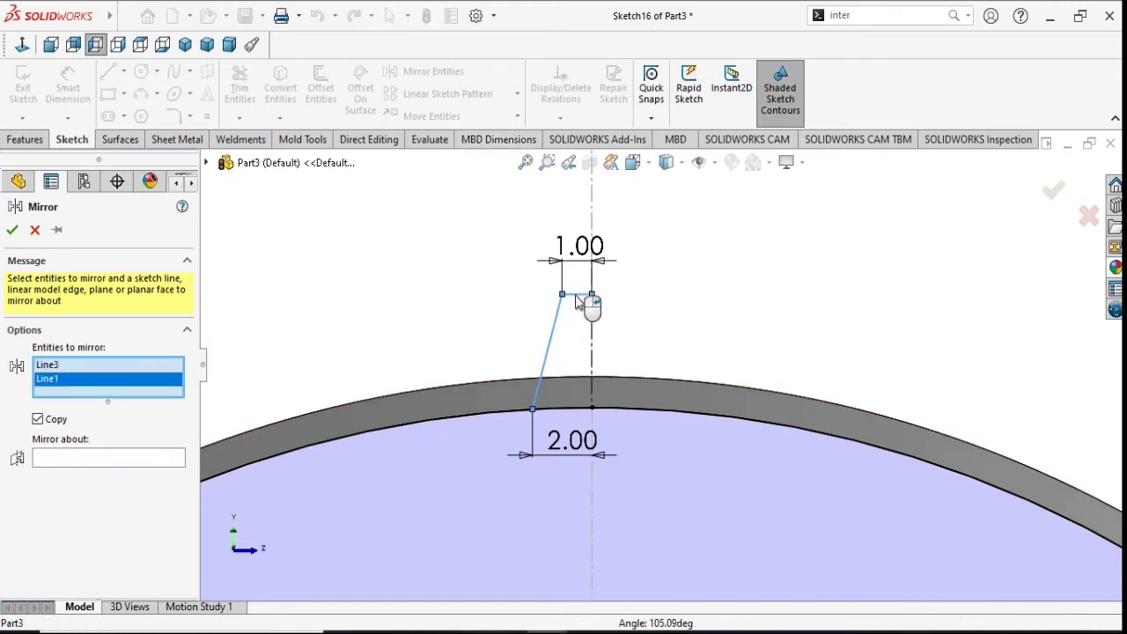
click(103, 455)
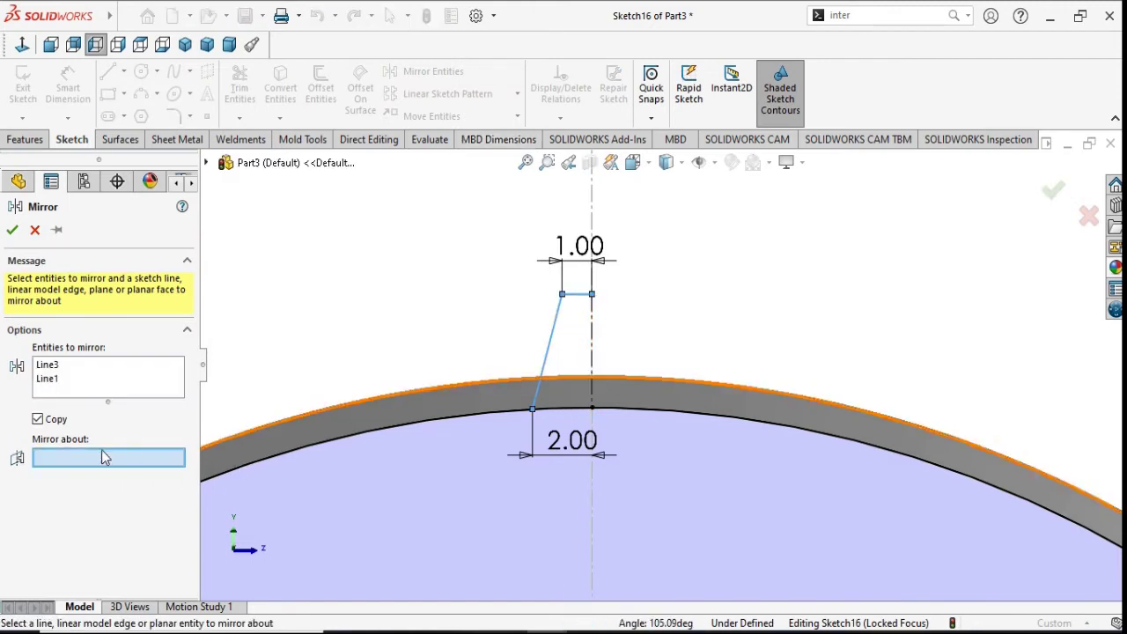
click(592, 338)
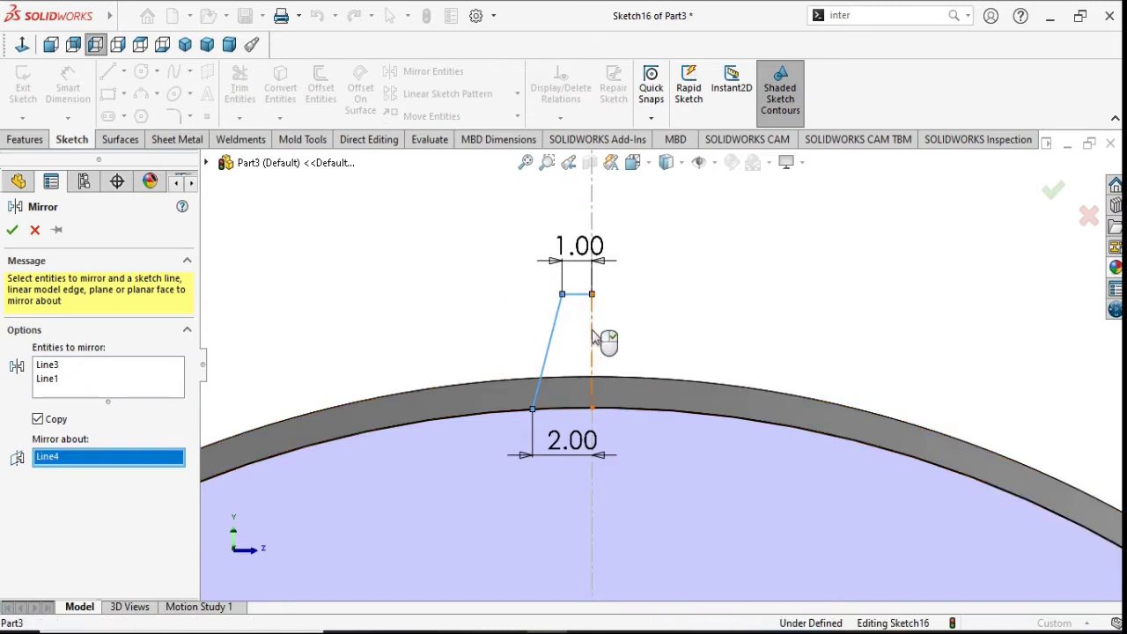
click(13, 230)
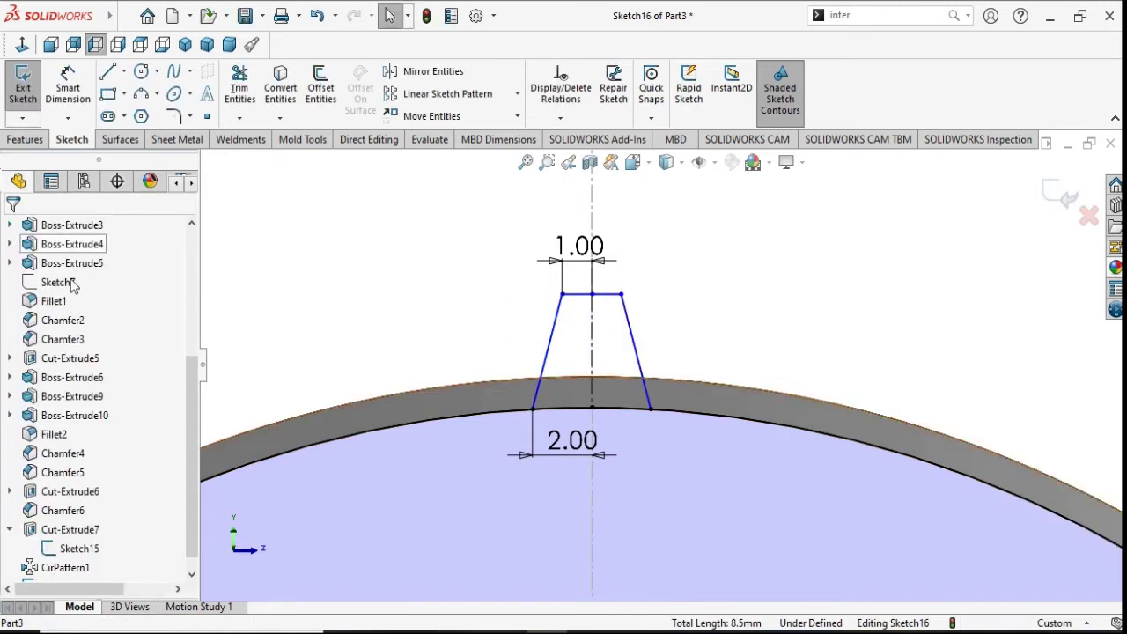
Step: Power-trim the ring arc to close the profile and dimension top line to arc at 2 mm
click(239, 86)
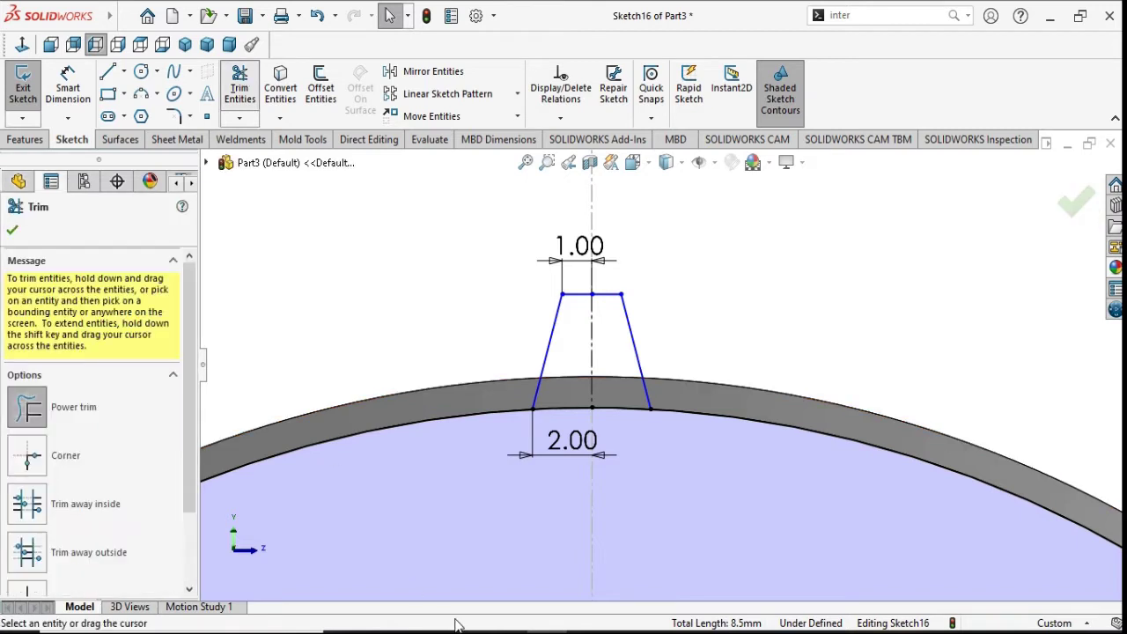
drag(388, 402, 407, 454)
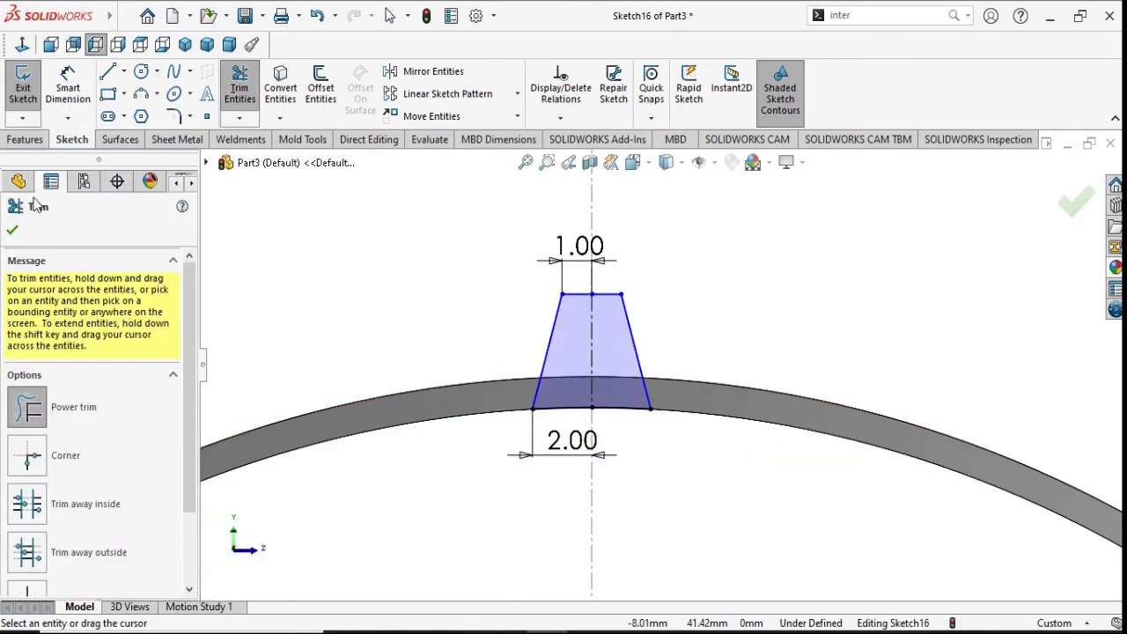
click(69, 81)
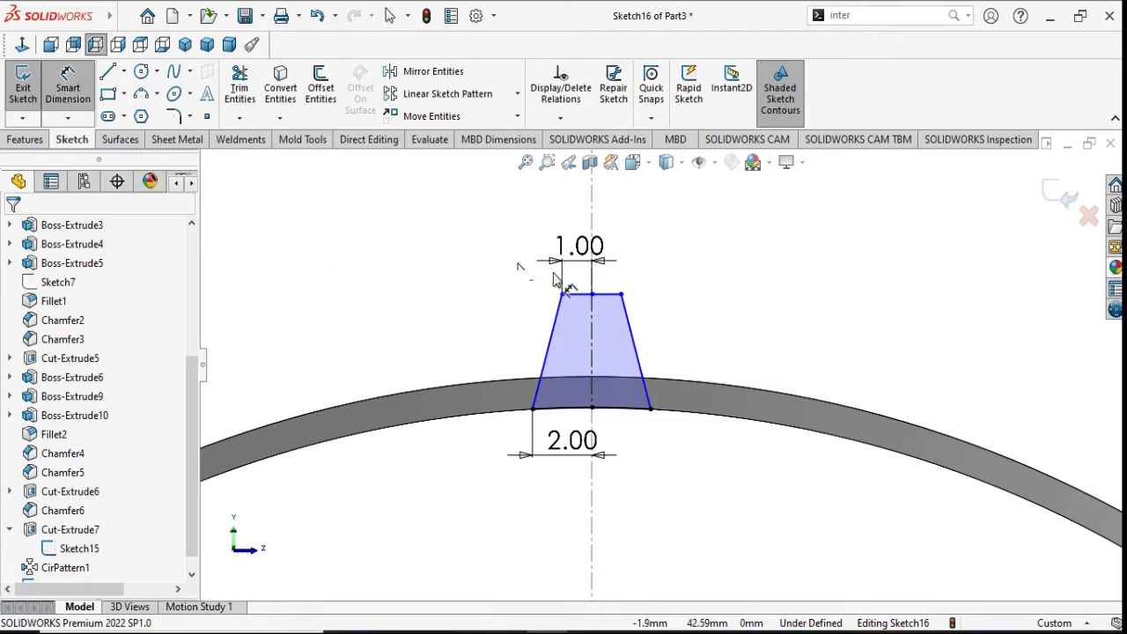
click(584, 409)
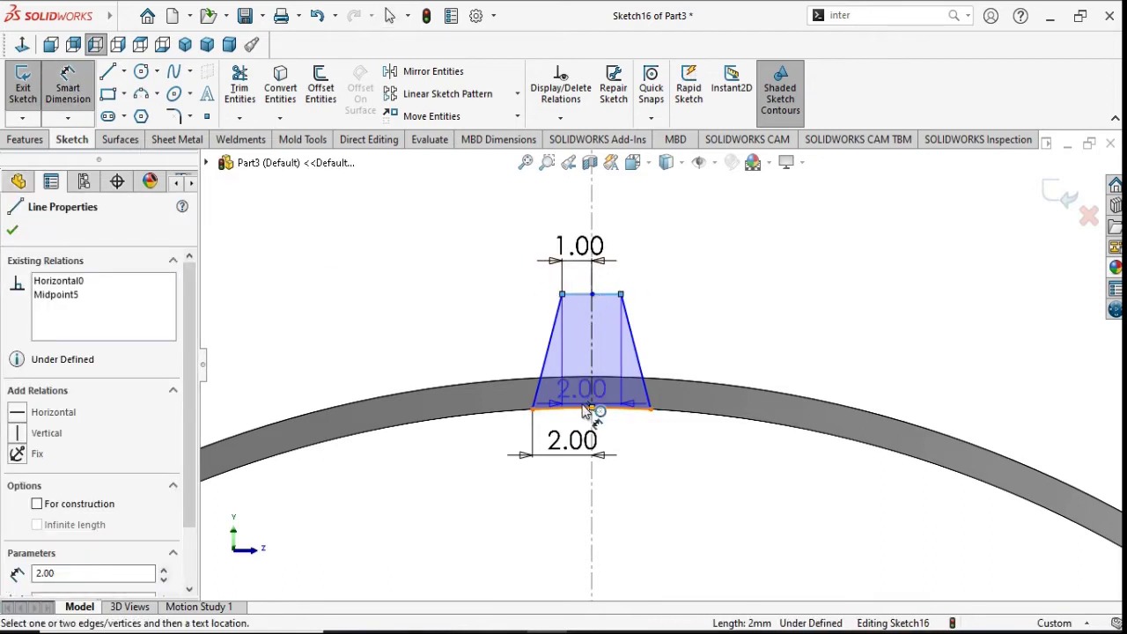
click(590, 407)
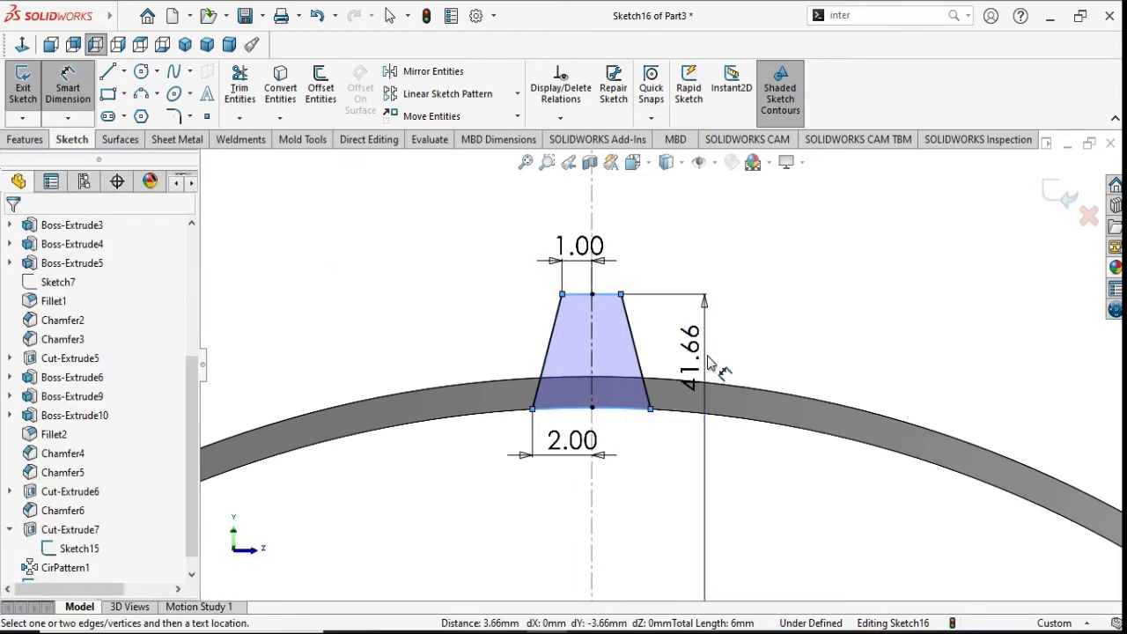
click(714, 365)
text(2)
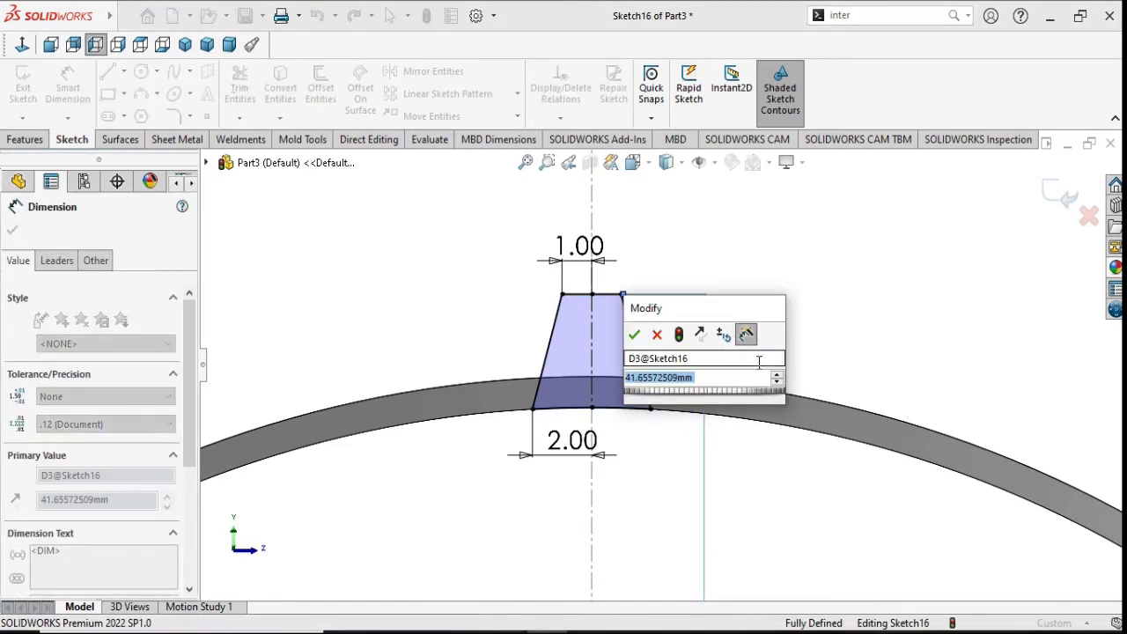
click(634, 335)
text(2)
key(Return)
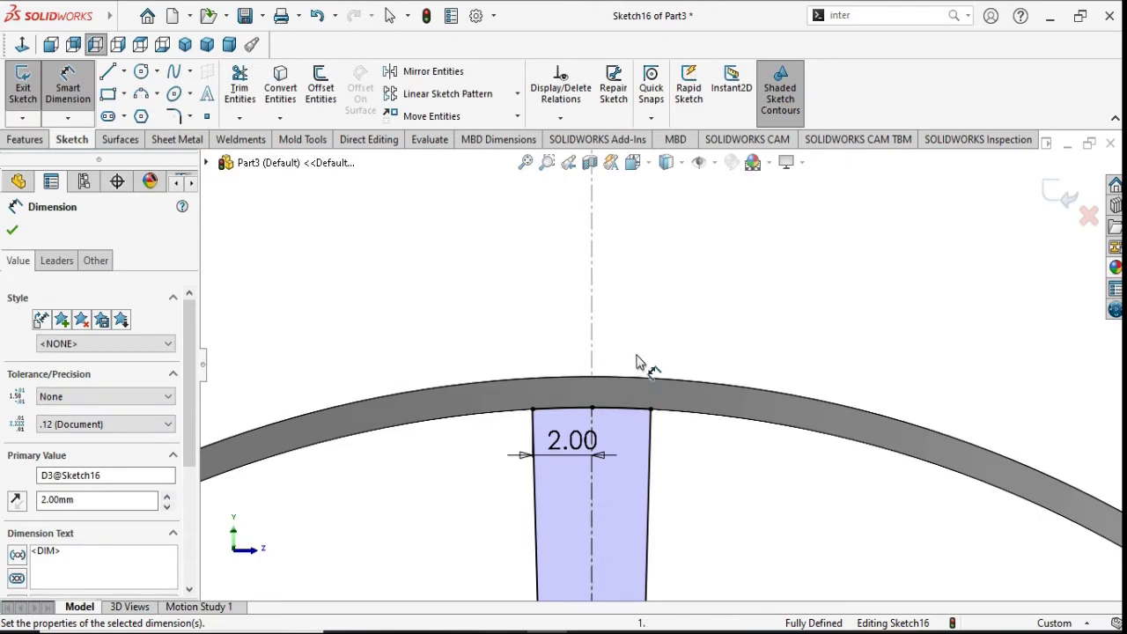
click(656, 421)
Step: Delete the 1.00 and 41.66 dimensions from the tooth sketch
scroll(646, 448, up, 5)
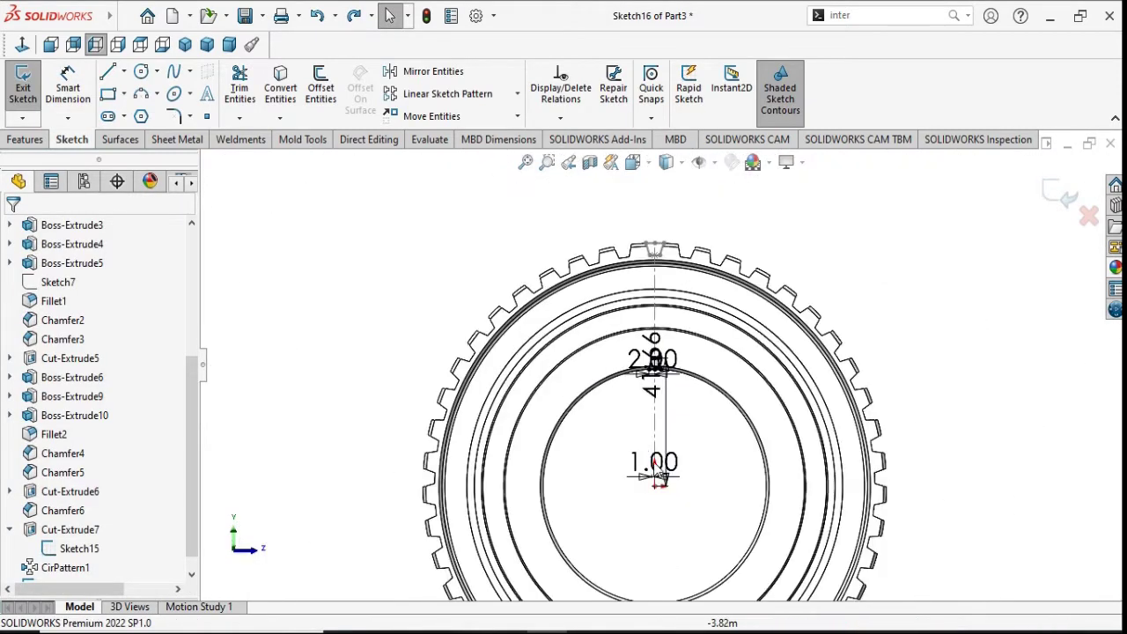
click(669, 467)
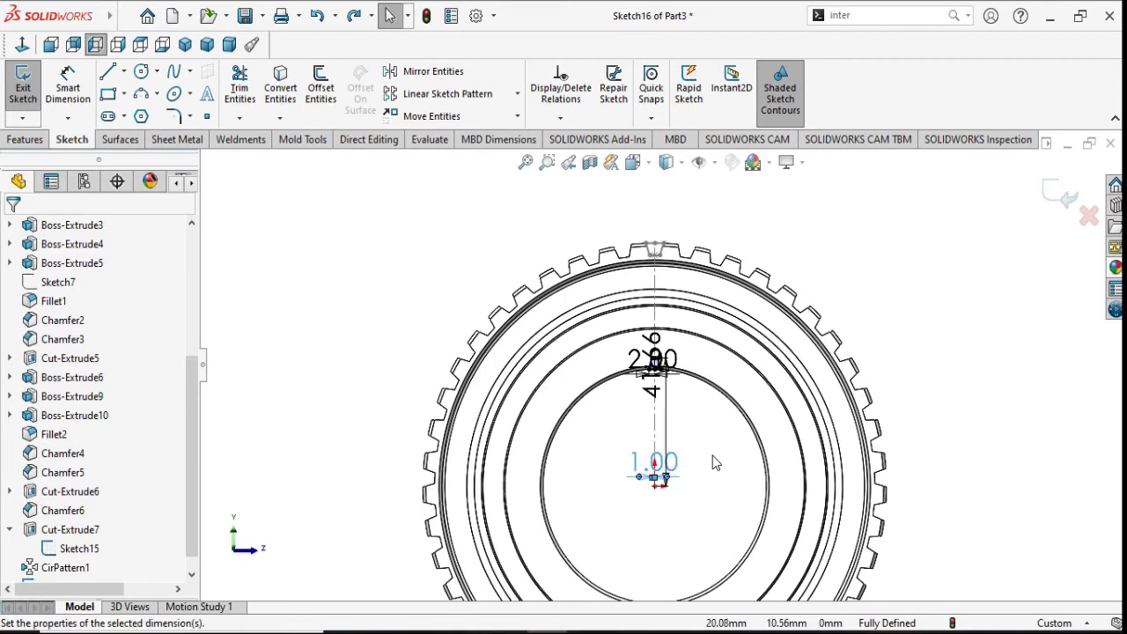
key(Delete)
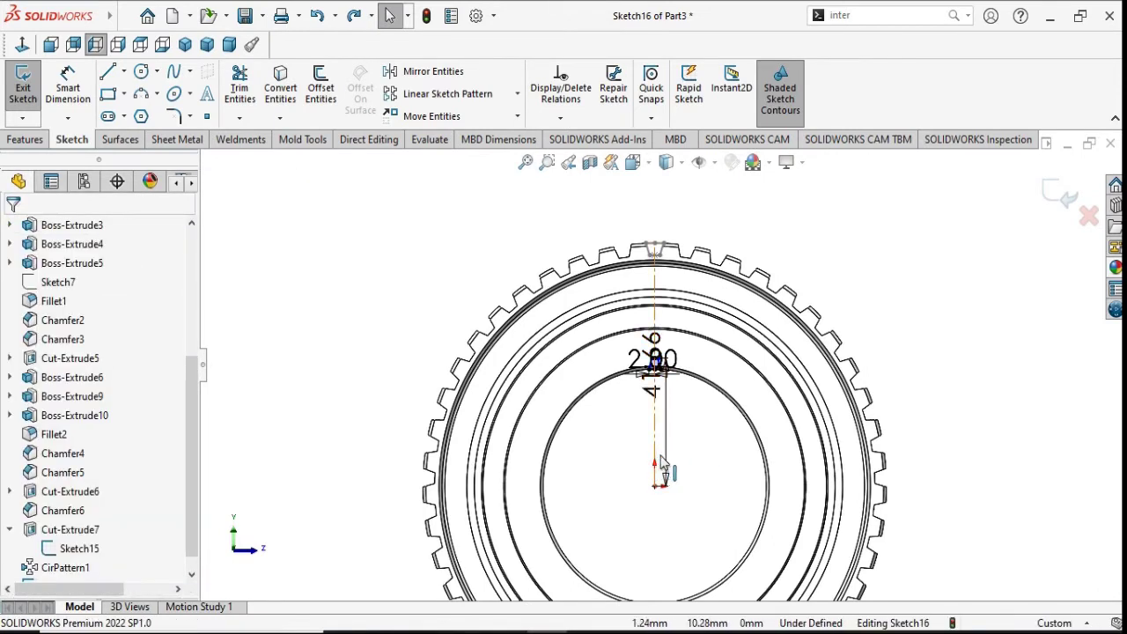
click(665, 467)
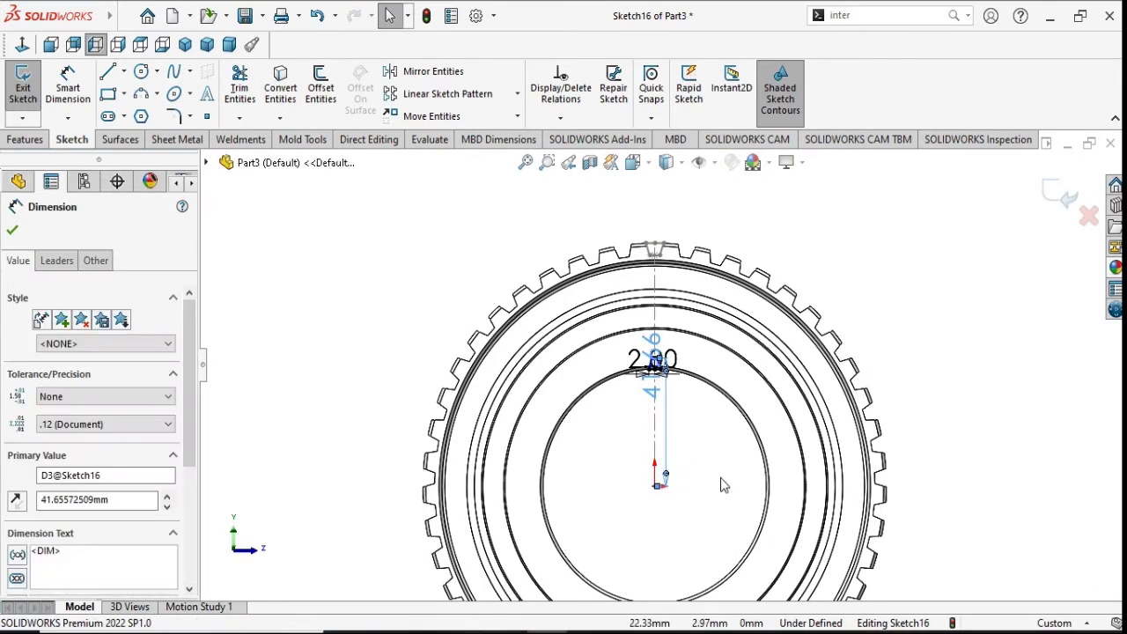
key(Delete)
scroll(692, 473, up, 3)
scroll(670, 374, down, 2)
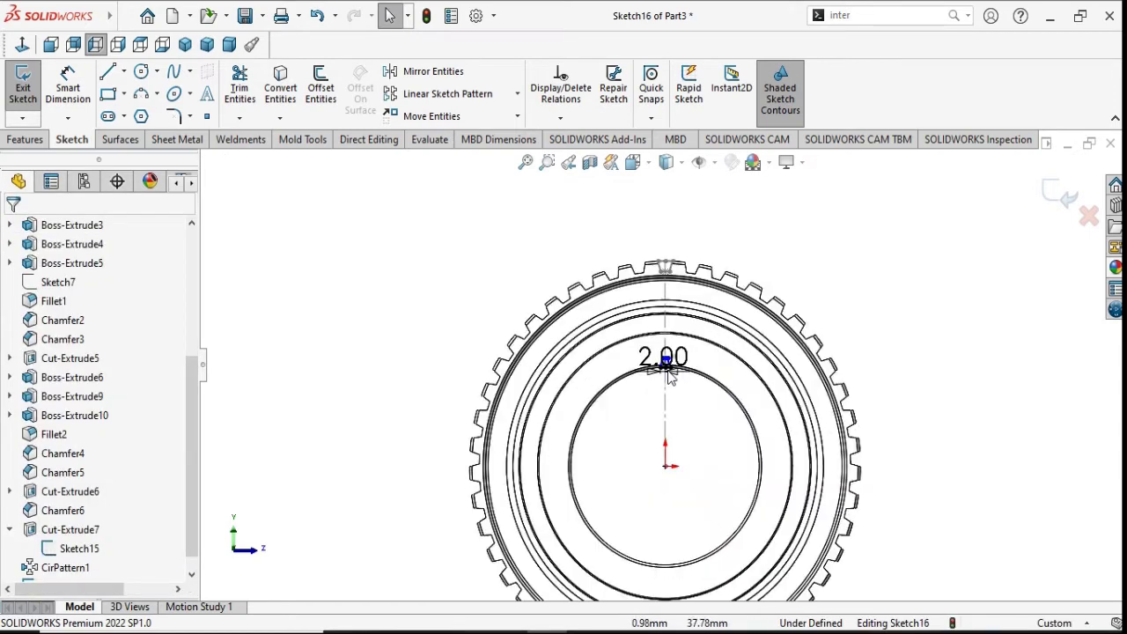
scroll(670, 374, down, 6)
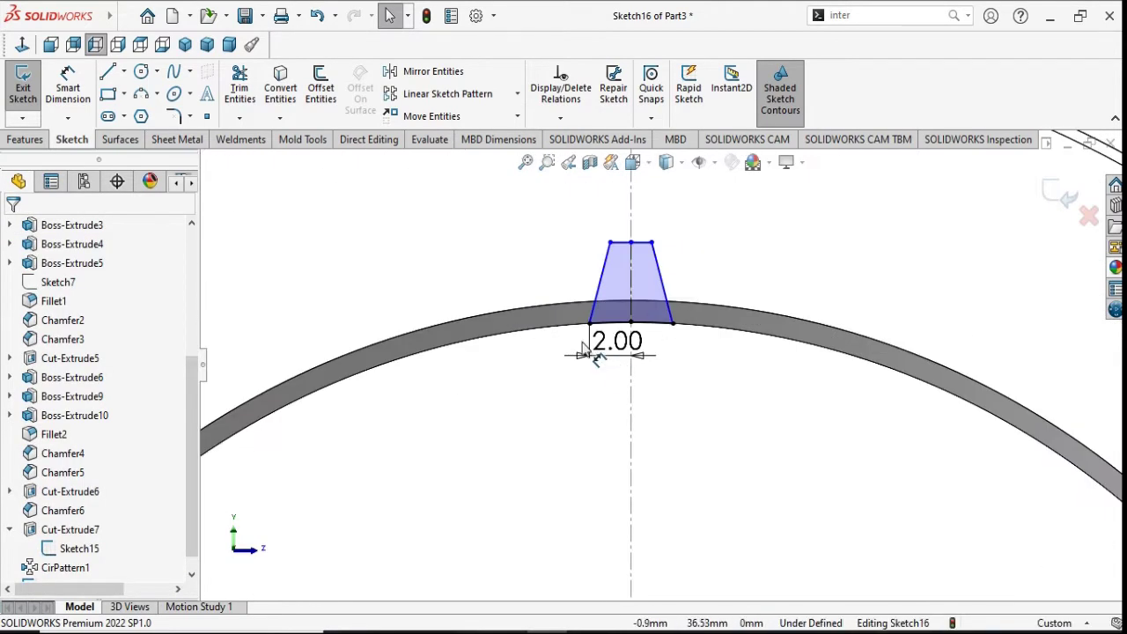
scroll(611, 352, down, 1)
scroll(654, 257, down, 4)
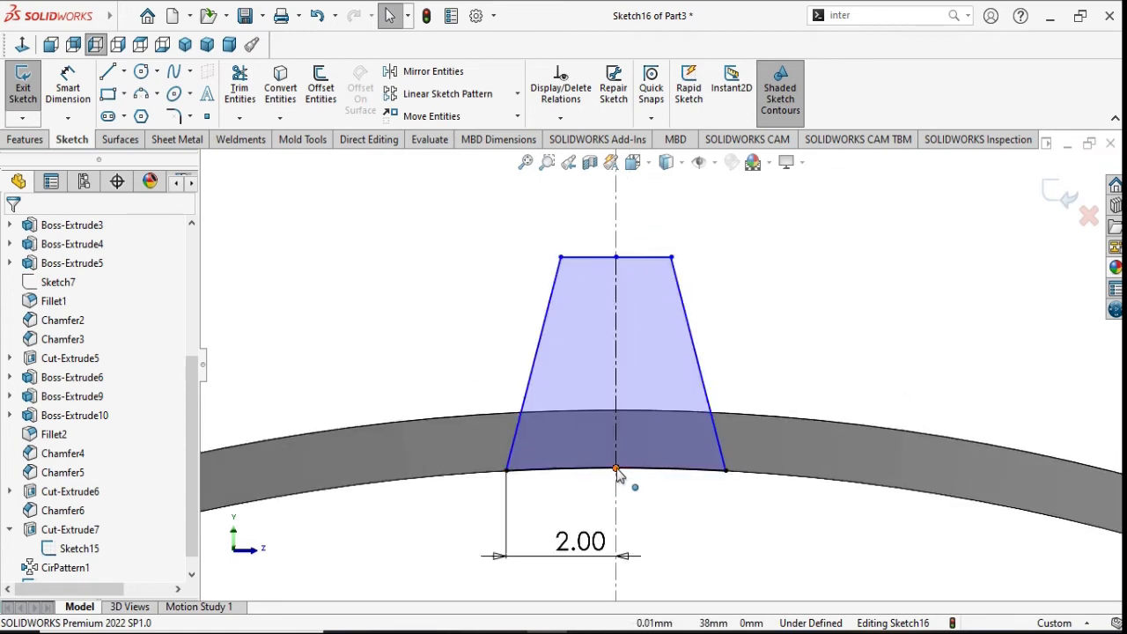
Step: Dimension the trapezoid height between its top and bottom edge midpoints as 2.00 mm
click(67, 86)
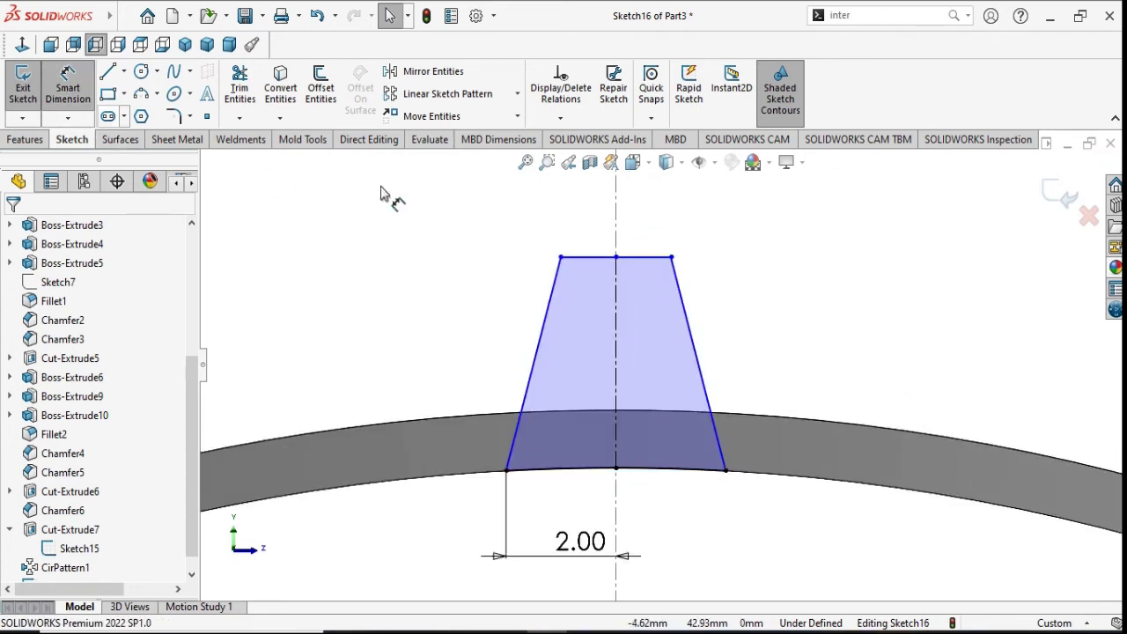
click(617, 265)
click(618, 271)
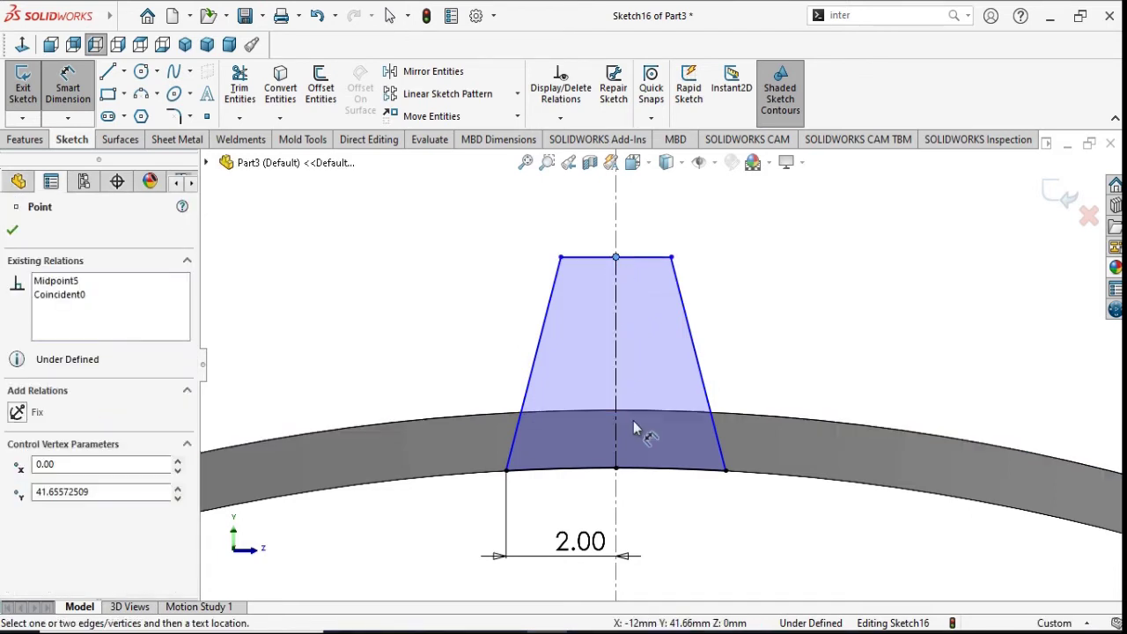
click(617, 469)
click(738, 392)
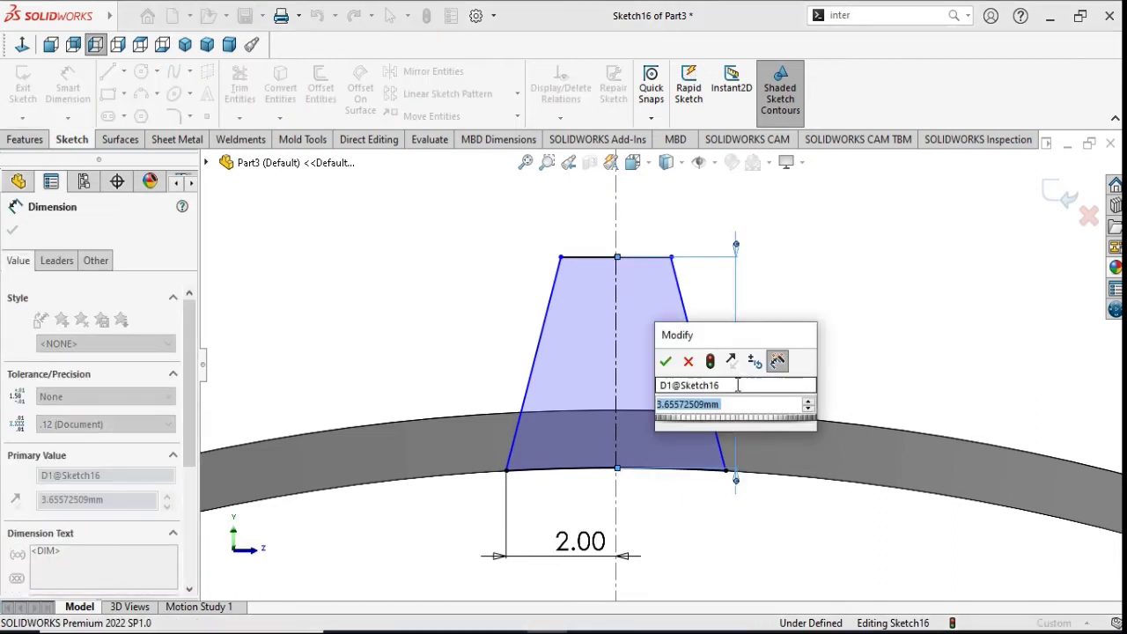
text(2)
click(667, 364)
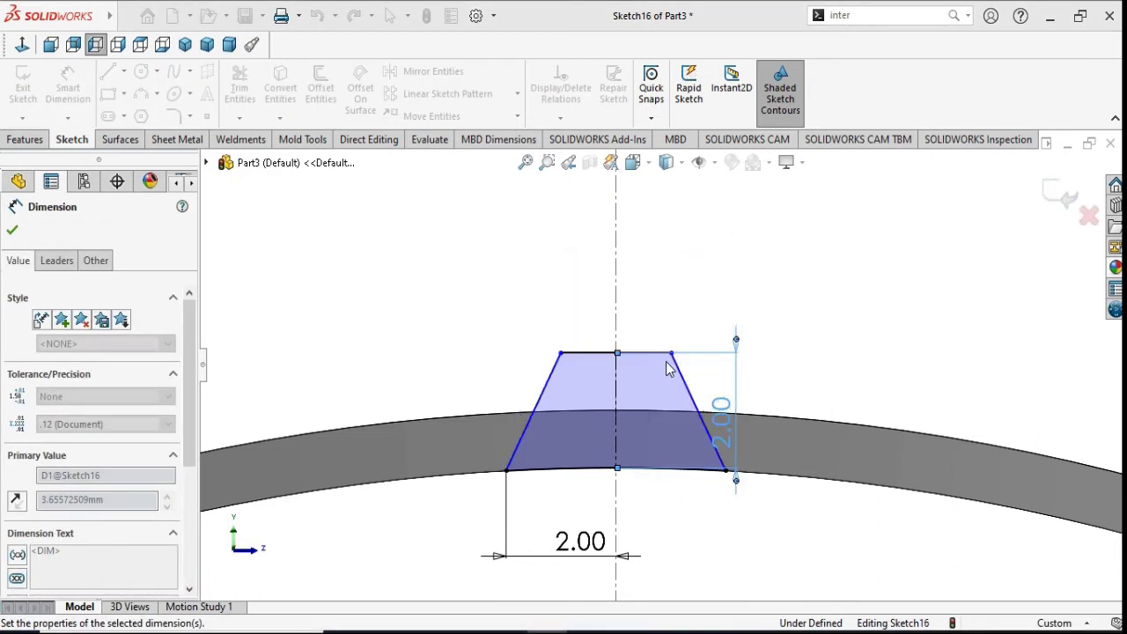
click(13, 232)
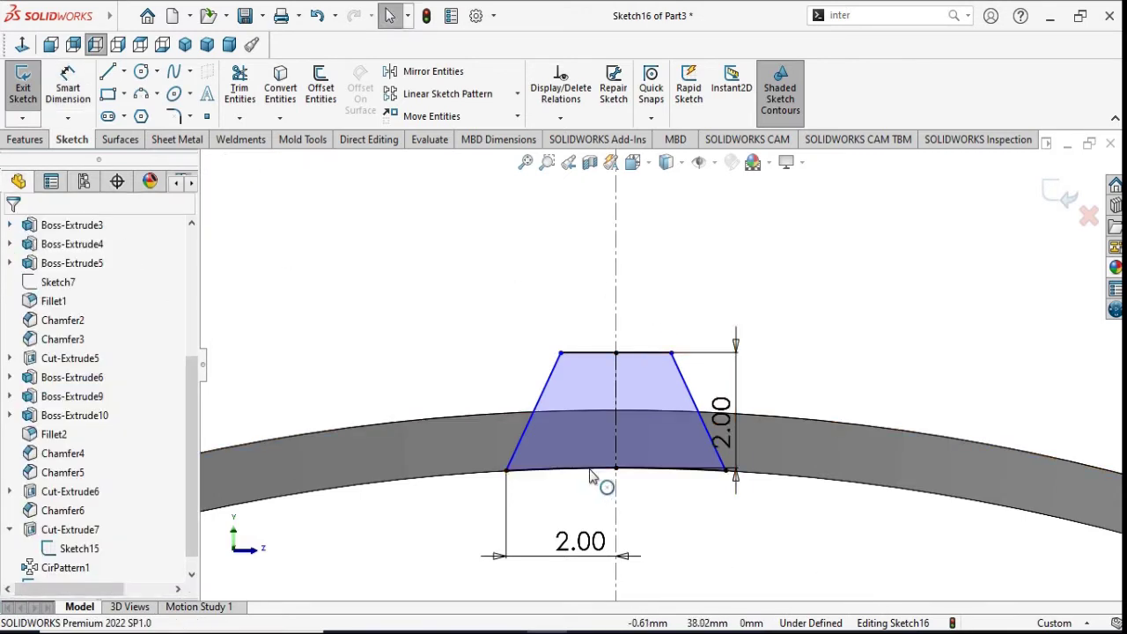
scroll(599, 478, up, 2)
scroll(661, 441, down, 2)
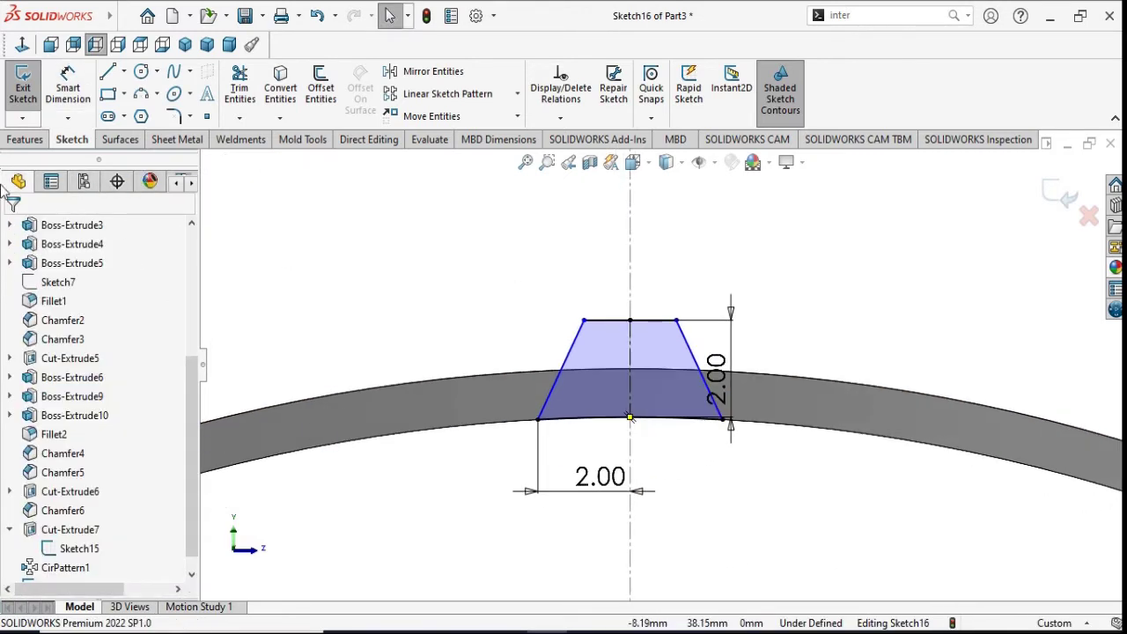
Step: Cut the trapezoid profile Through All with an Extruded Cut, after backing out of a revolved cut
click(25, 140)
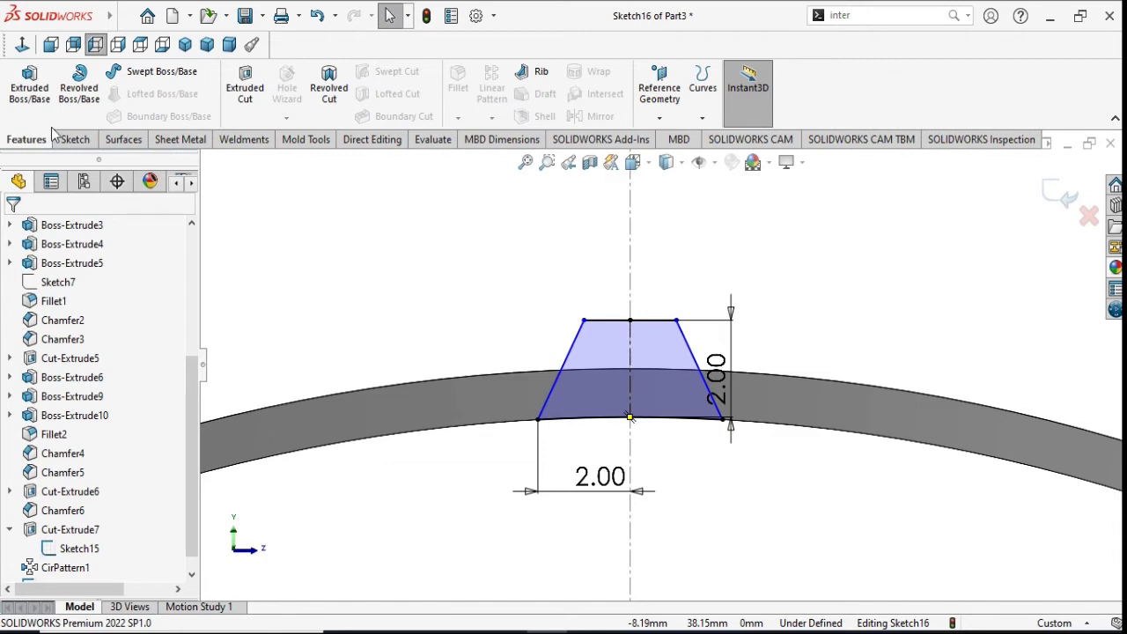
click(330, 108)
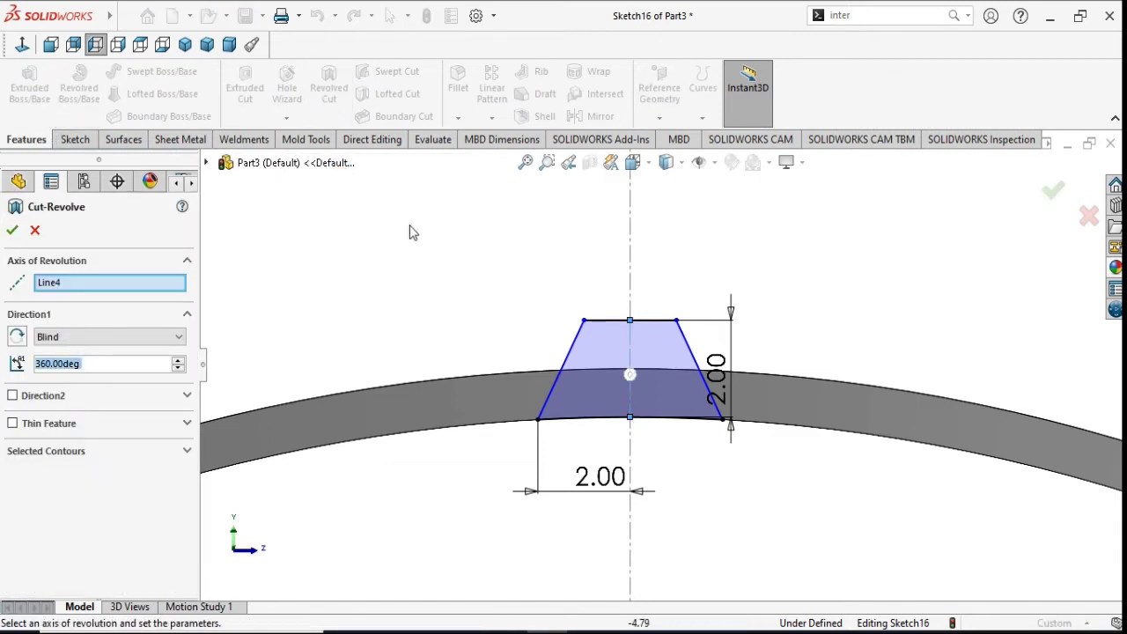
click(35, 230)
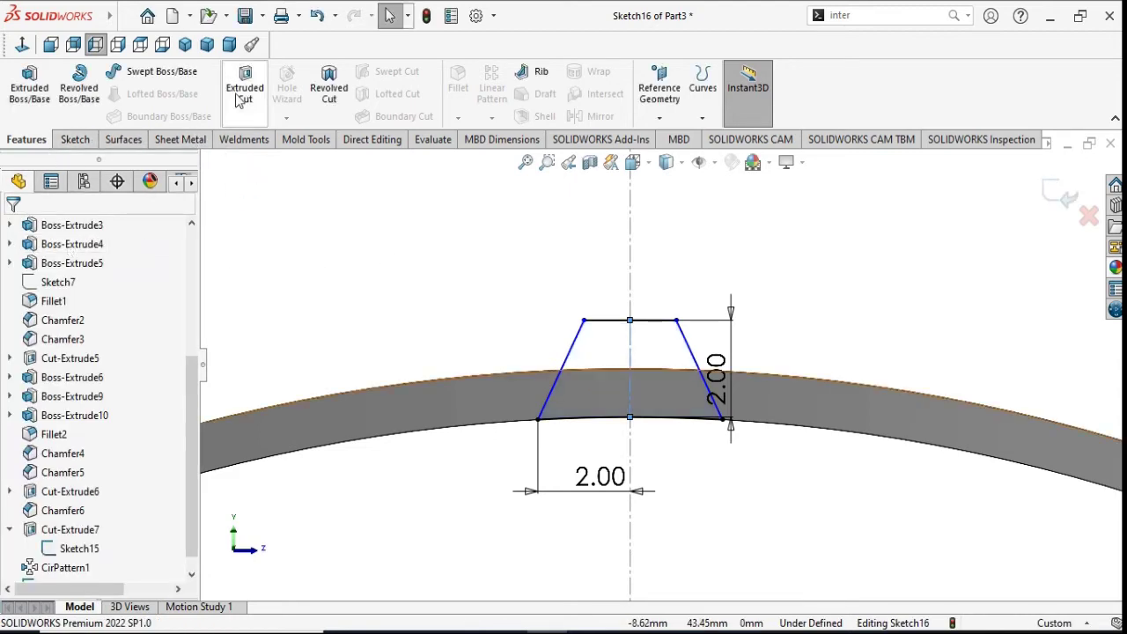
click(239, 94)
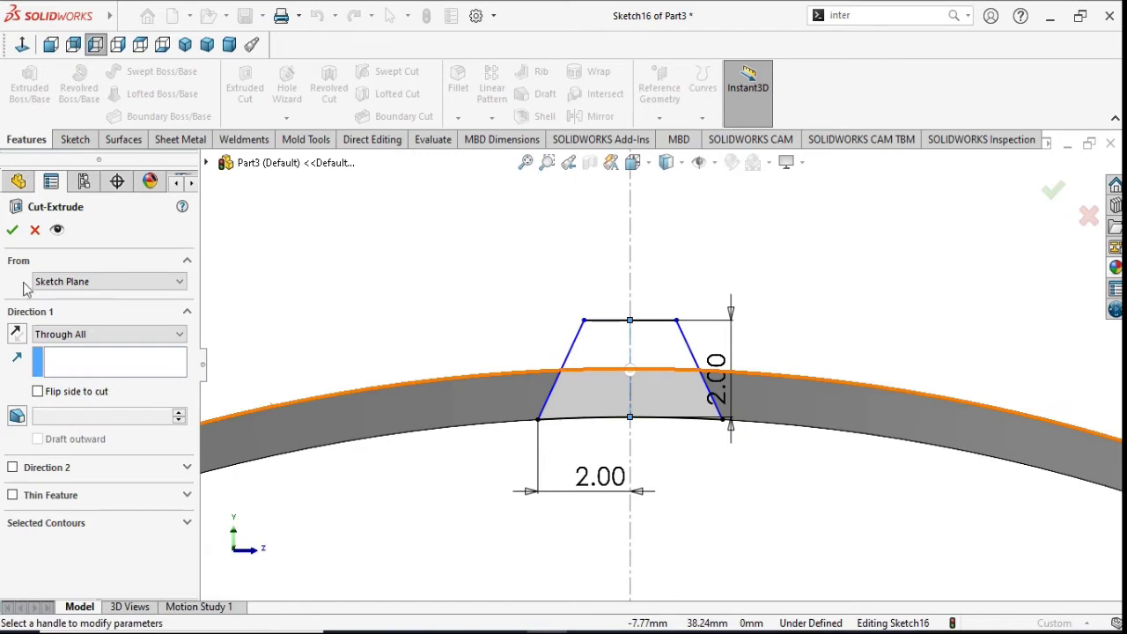
click(15, 232)
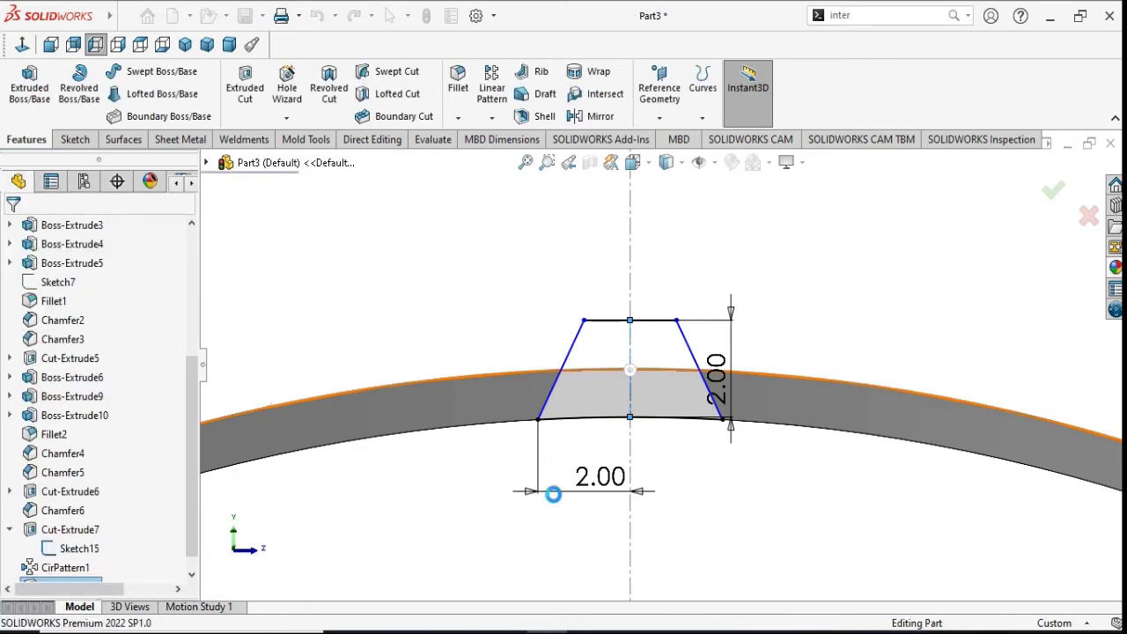
Step: Orbit the ring to inspect the notch and select the Sketch15 reference line
scroll(554, 496, up, 2)
scroll(555, 491, up, 2)
scroll(642, 481, up, 2)
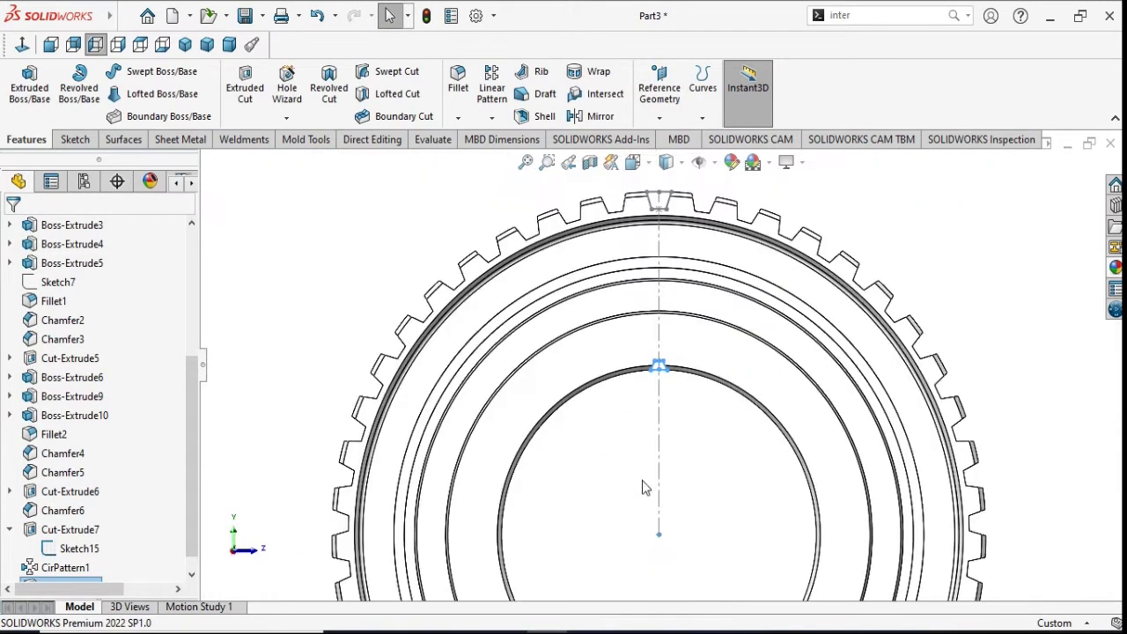
scroll(712, 473, down, 2)
scroll(705, 458, down, 3)
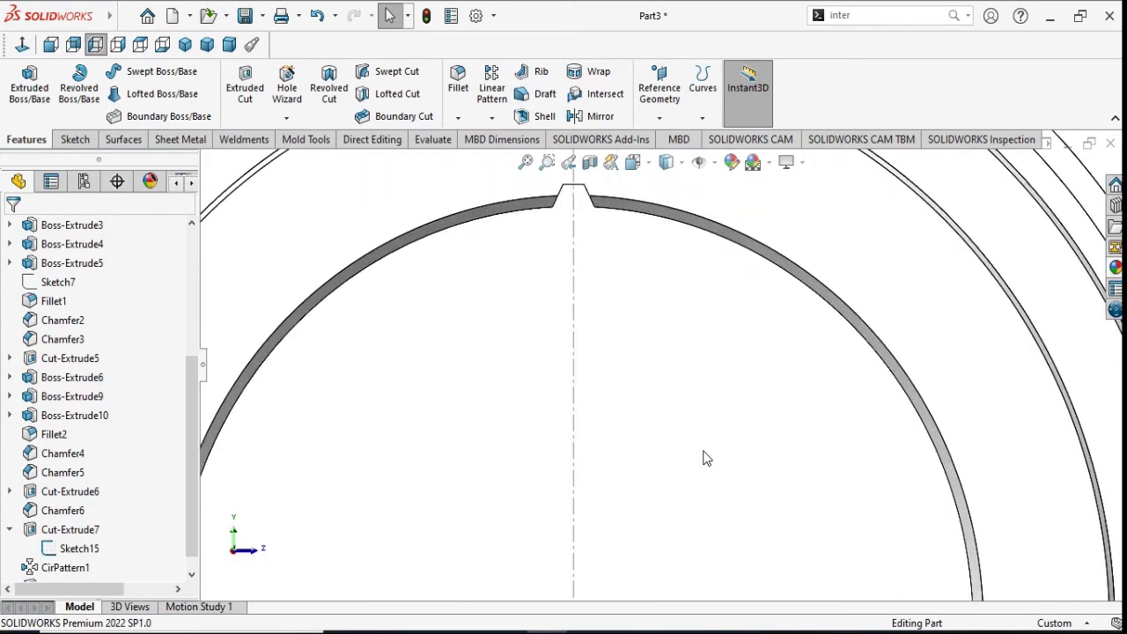
scroll(605, 253, up, 3)
scroll(605, 254, down, 3)
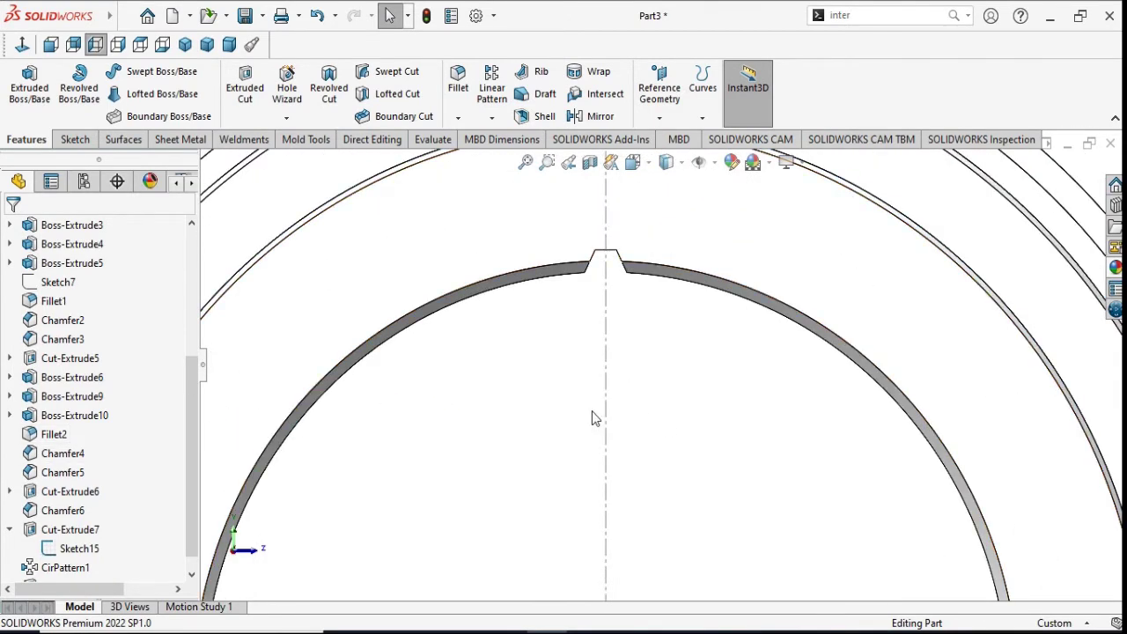
mouse_move(596, 420)
middle_down()
mouse_move(596, 335)
mouse_move(574, 378)
mouse_move(596, 391)
mouse_move(599, 374)
mouse_move(581, 374)
middle_up()
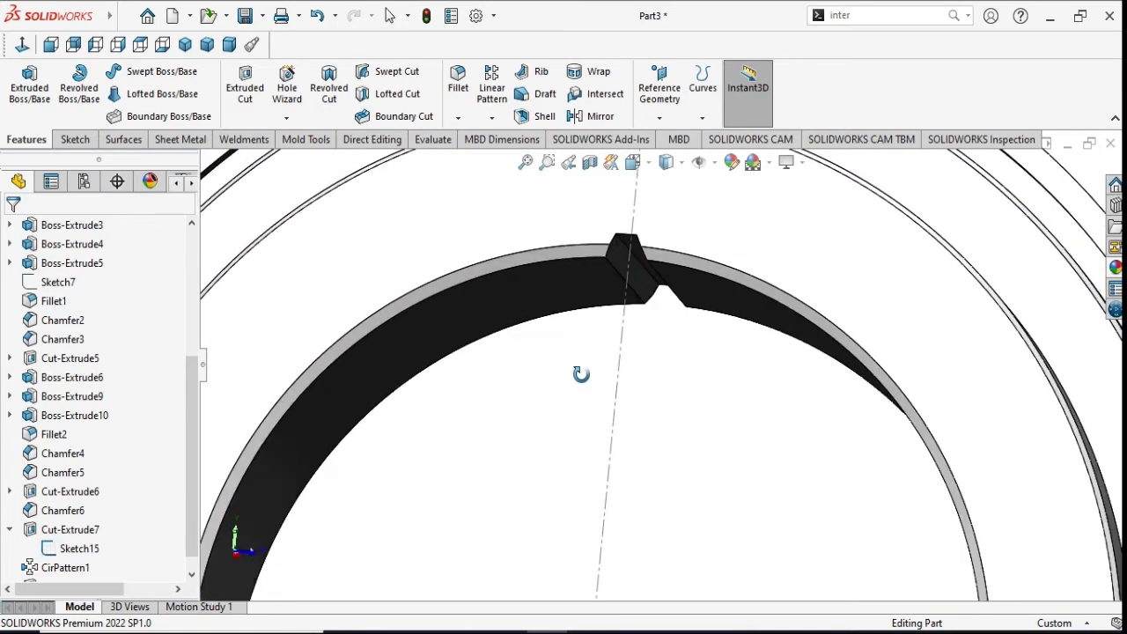
click(616, 445)
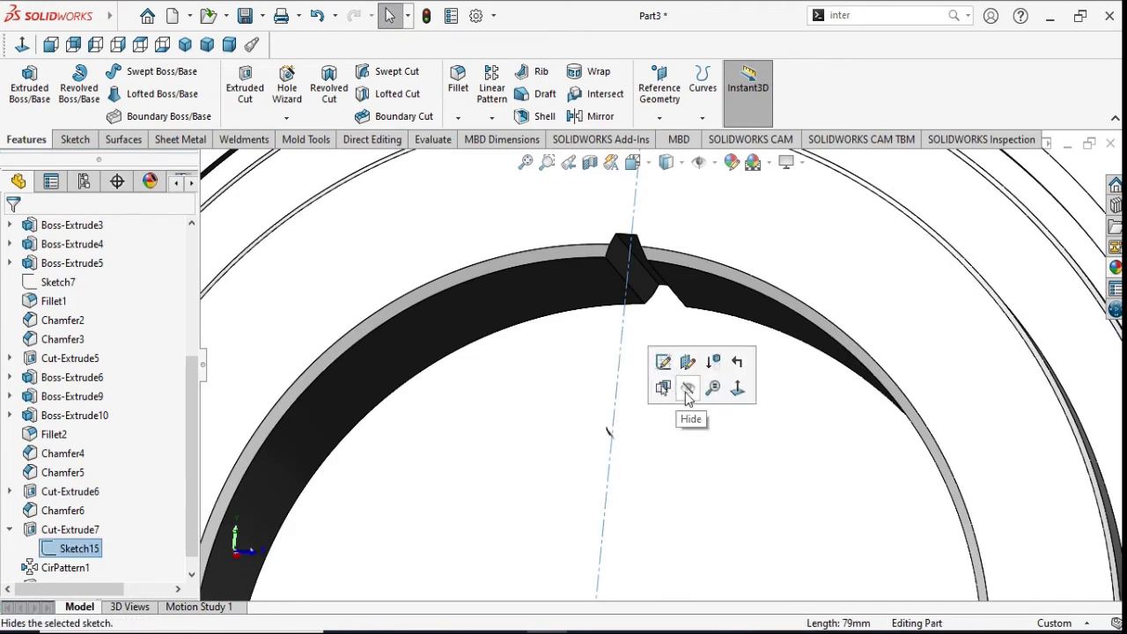
scroll(656, 464, up, 3)
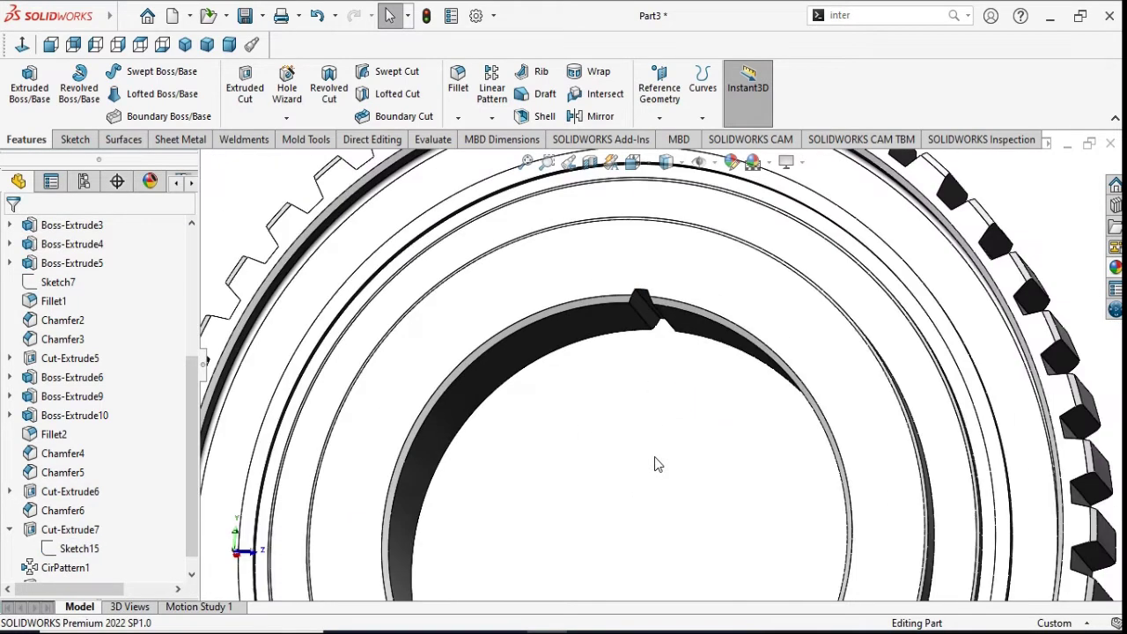
scroll(657, 463, up, 3)
scroll(672, 447, down, 1)
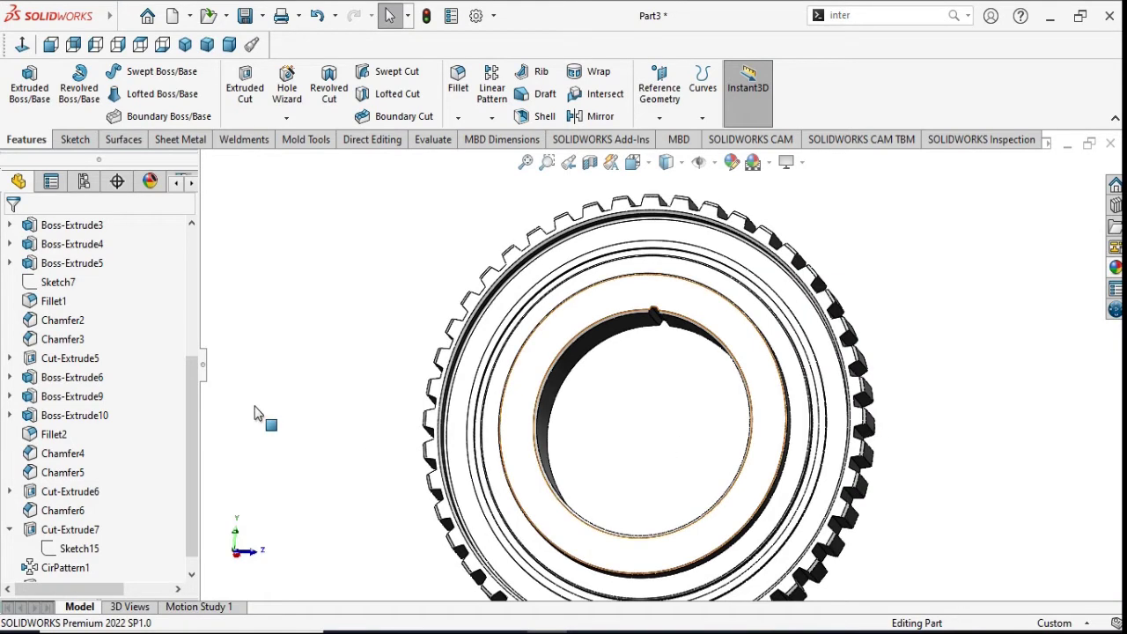
scroll(696, 425, up, 3)
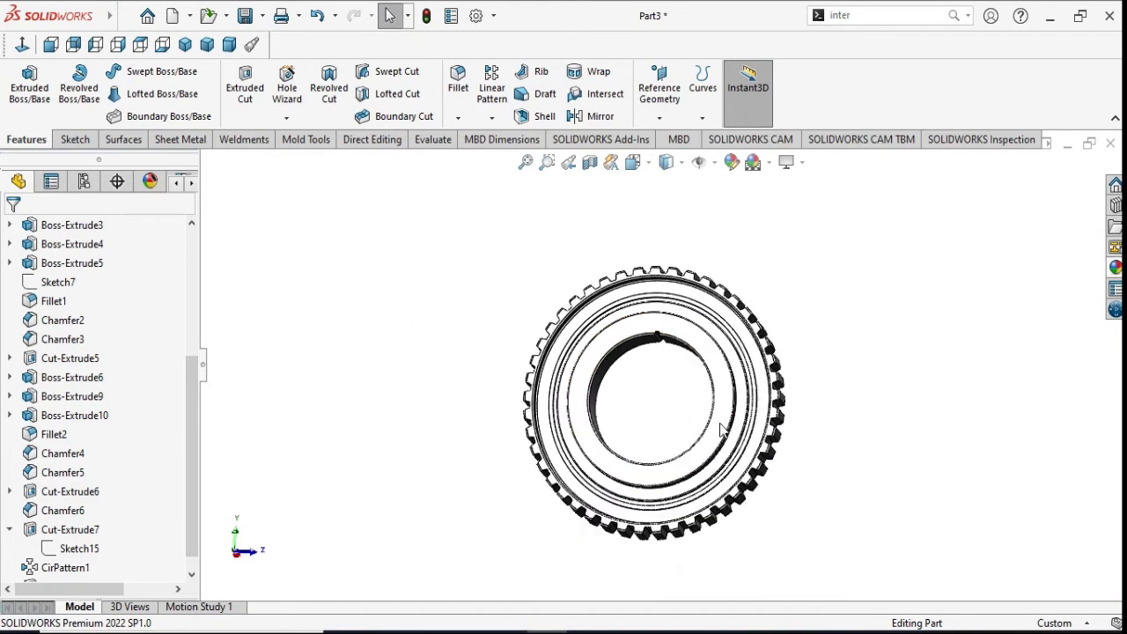
scroll(724, 430, down, 2)
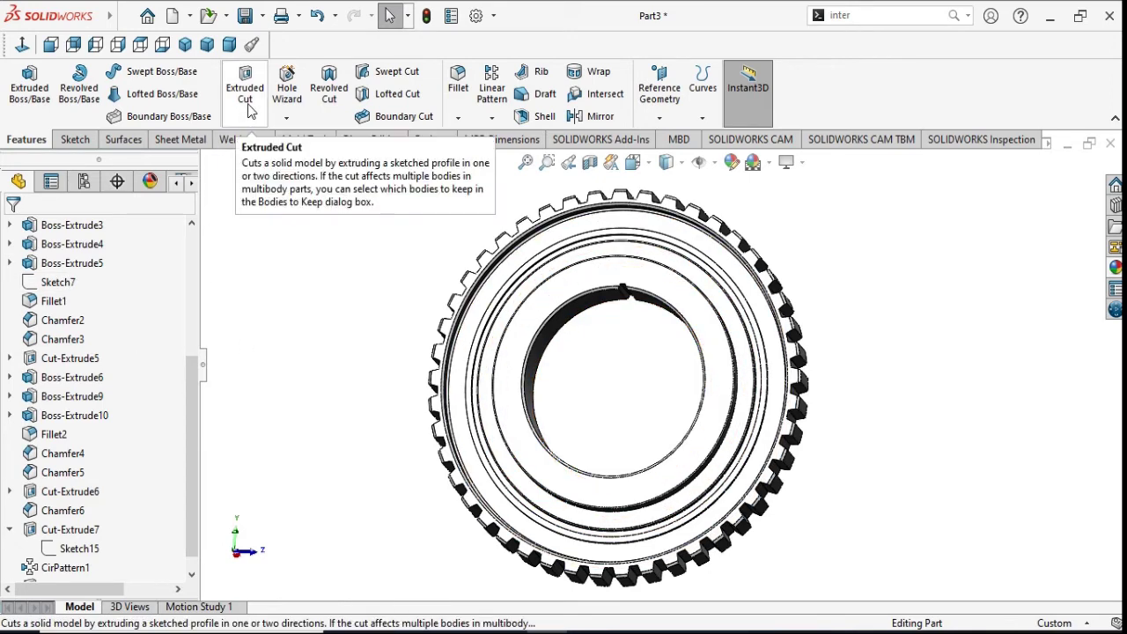
Step: Circular-pattern Cut-Extrude8 about the inner cylindrical face, 38 equal instances over 360°
click(500, 122)
click(509, 189)
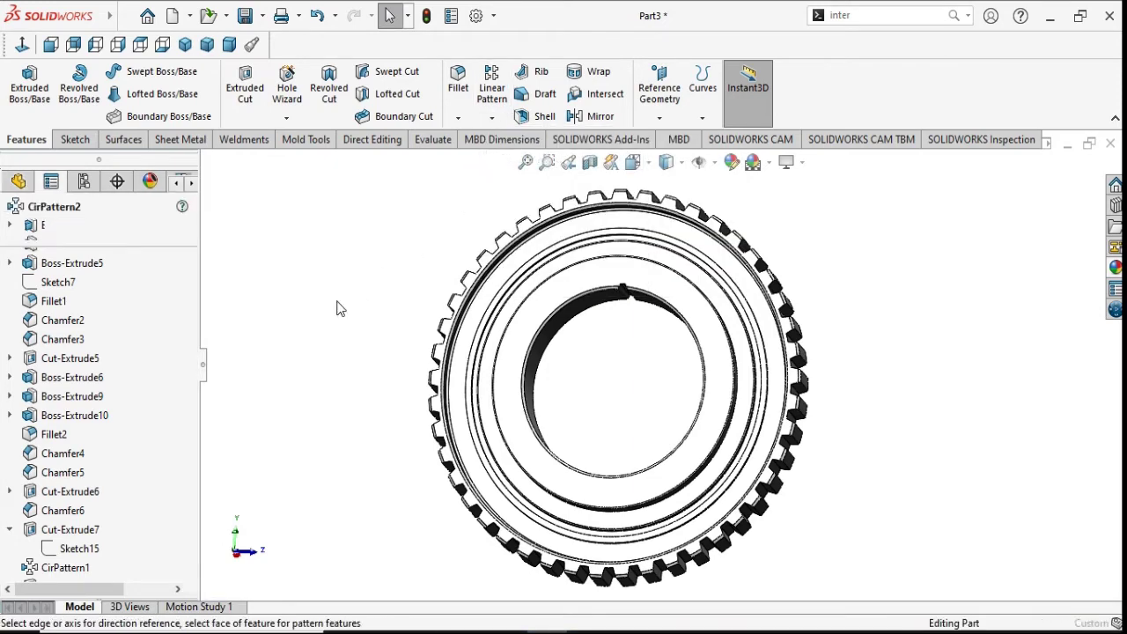
middle_drag(615, 365, 731, 373)
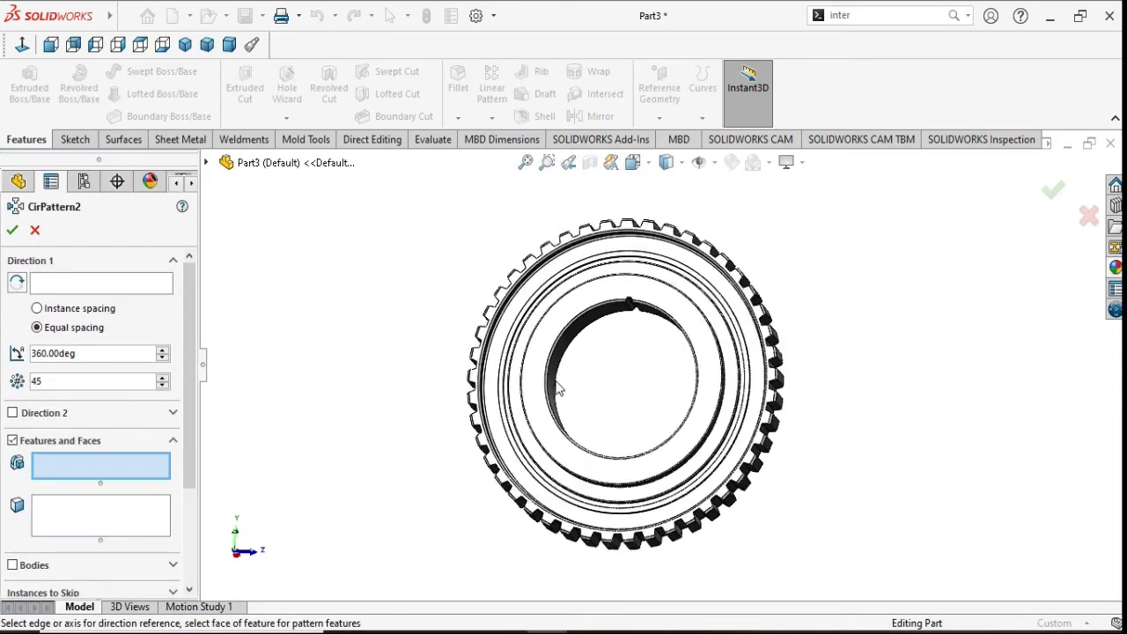
mouse_move(799, 345)
middle_down()
mouse_move(773, 397)
mouse_move(661, 418)
middle_up()
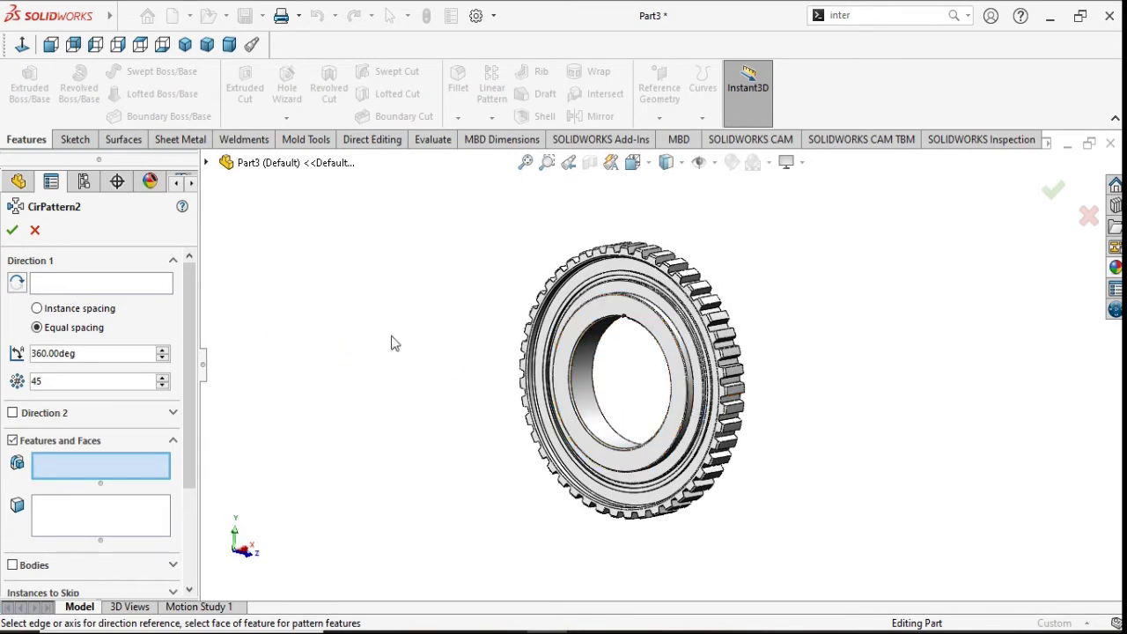
click(98, 289)
click(583, 381)
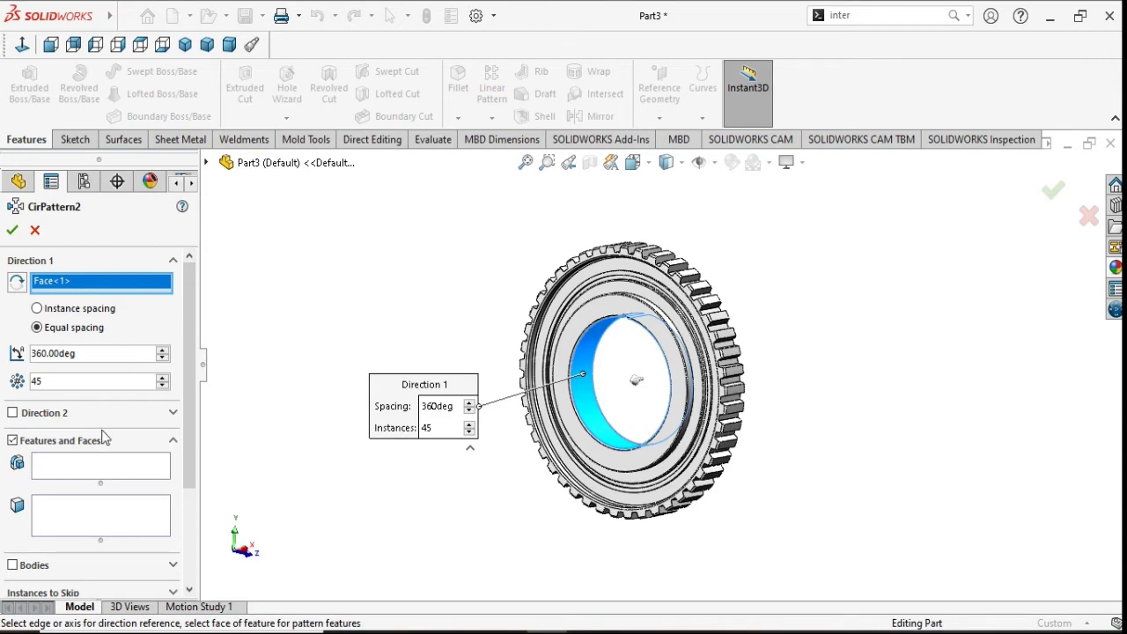
click(74, 474)
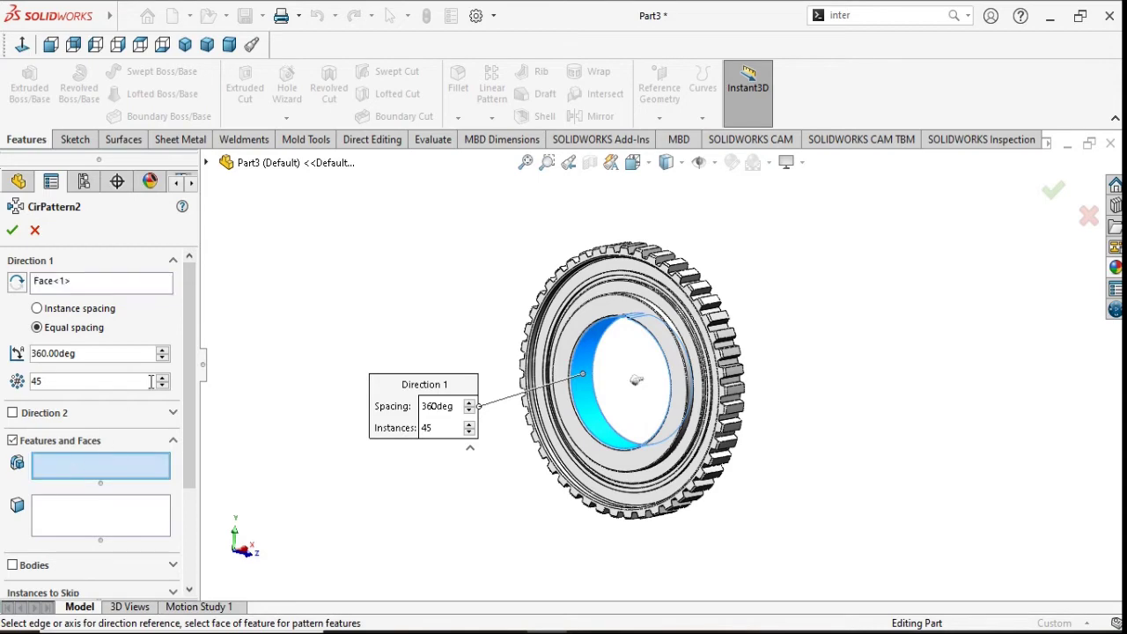
click(207, 164)
scroll(234, 533, down, 3)
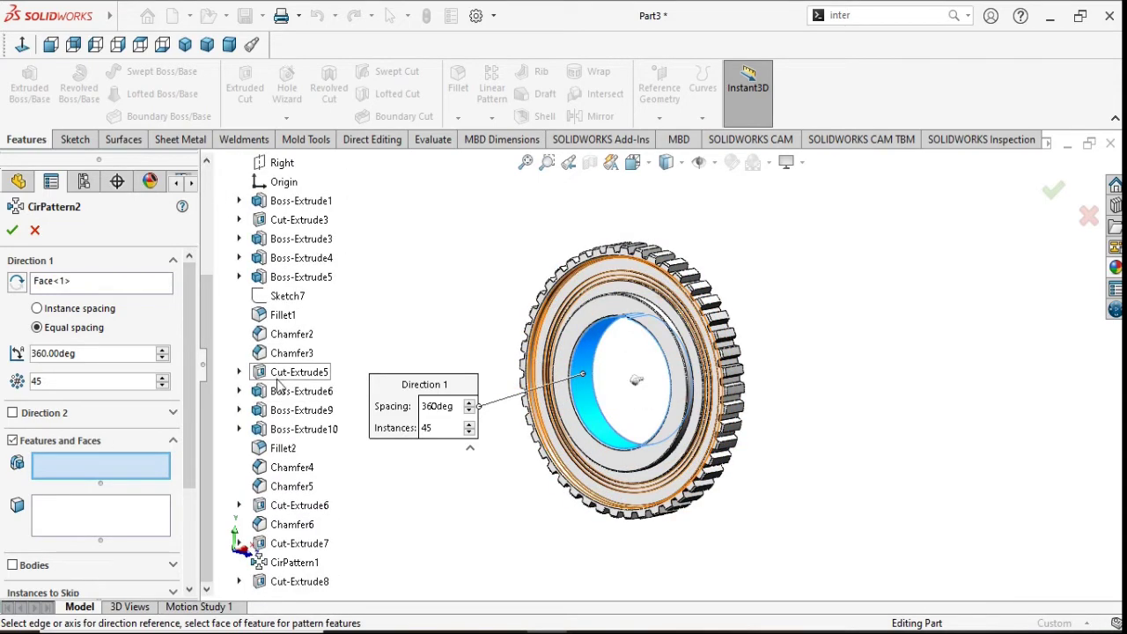
click(302, 582)
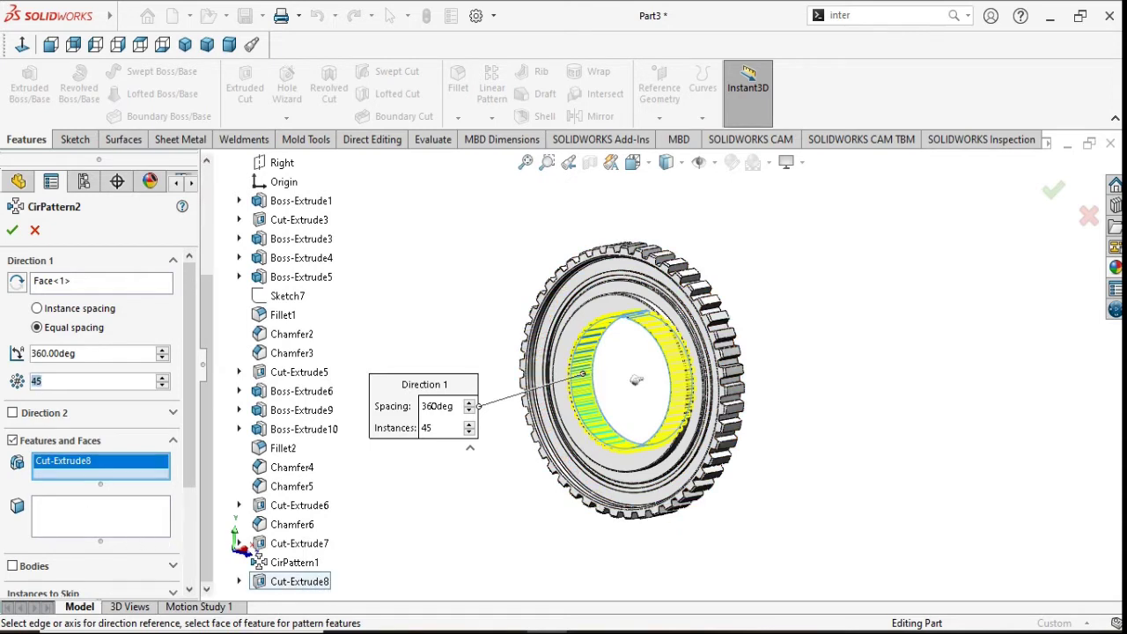
click(100, 381)
text(38)
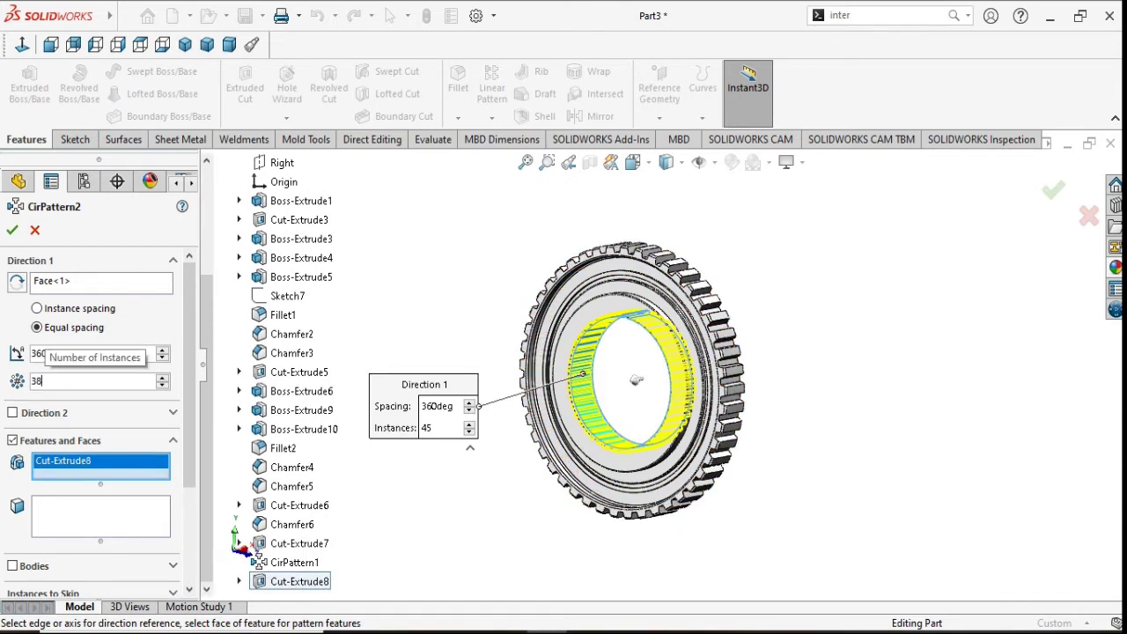
click(10, 233)
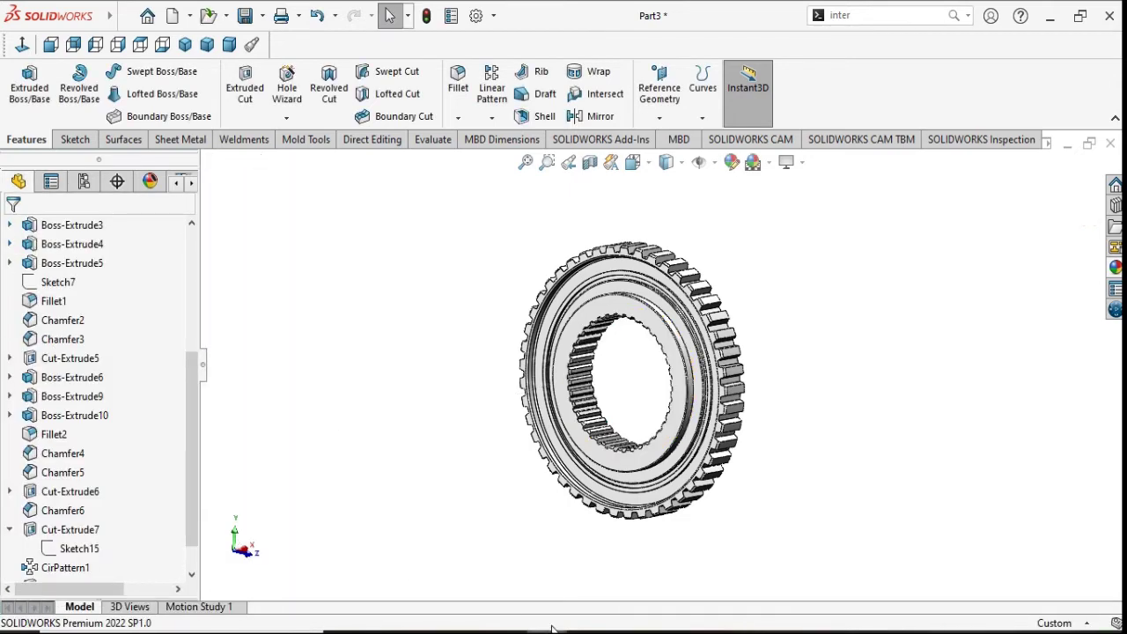
mouse_move(517, 480)
middle_down()
mouse_move(586, 493)
mouse_move(594, 440)
mouse_move(546, 378)
mouse_move(523, 385)
middle_up()
scroll(597, 361, down, 5)
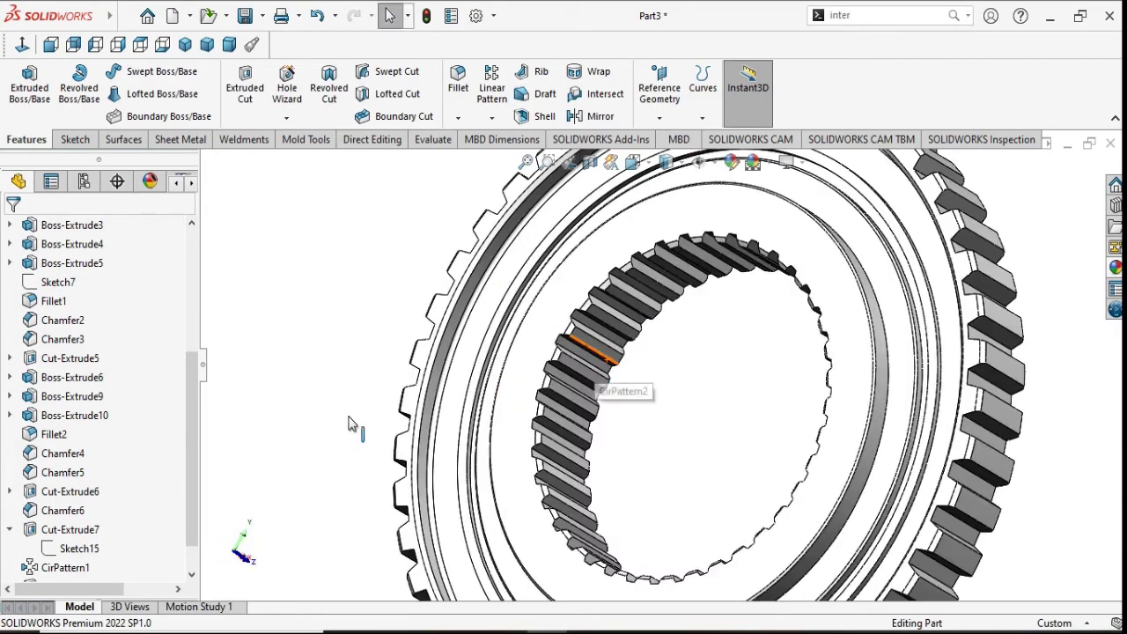
mouse_move(328, 389)
middle_down()
mouse_move(326, 449)
mouse_move(365, 411)
mouse_move(423, 403)
middle_up()
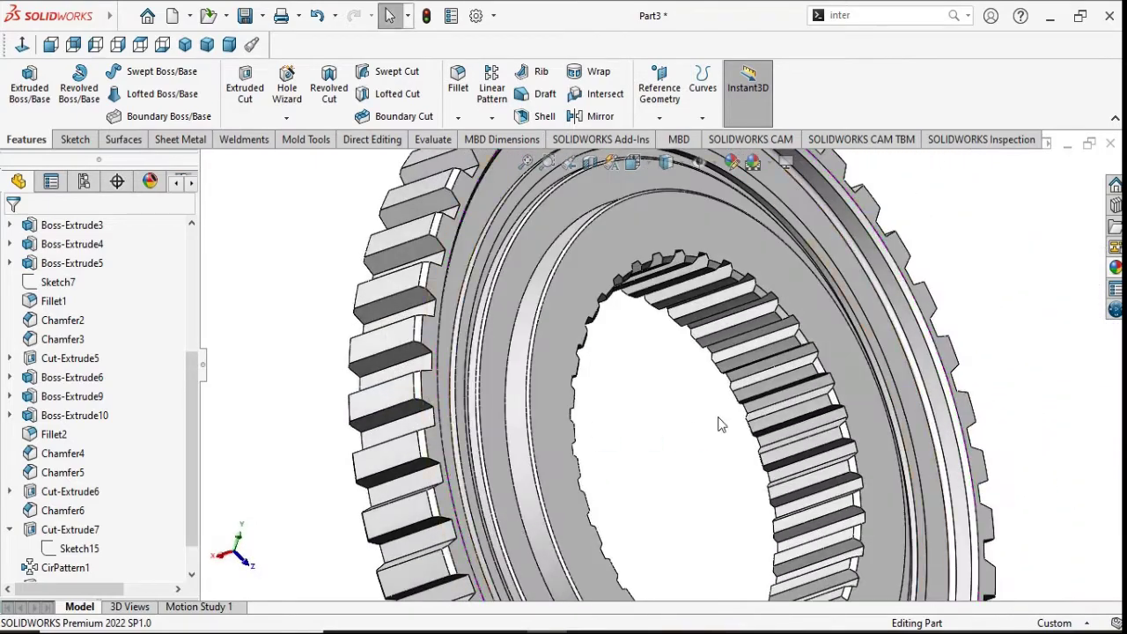
scroll(719, 423, up, 5)
scroll(819, 415, down, 3)
mouse_move(820, 415)
middle_down()
mouse_move(813, 465)
mouse_move(819, 378)
middle_up()
click(803, 163)
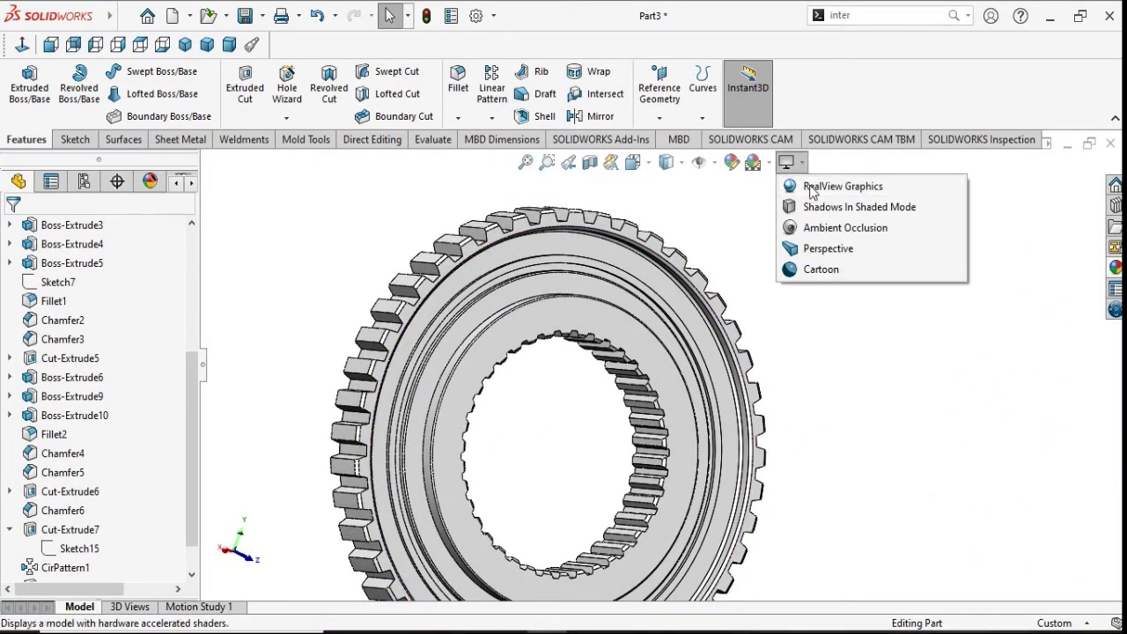
click(812, 187)
click(788, 162)
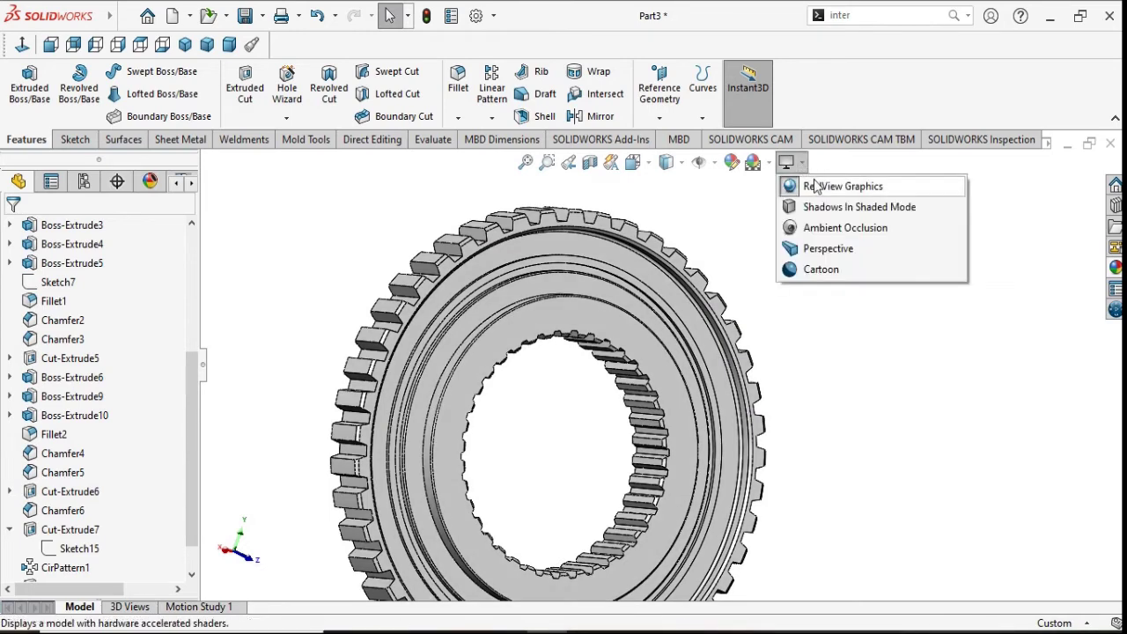
click(812, 186)
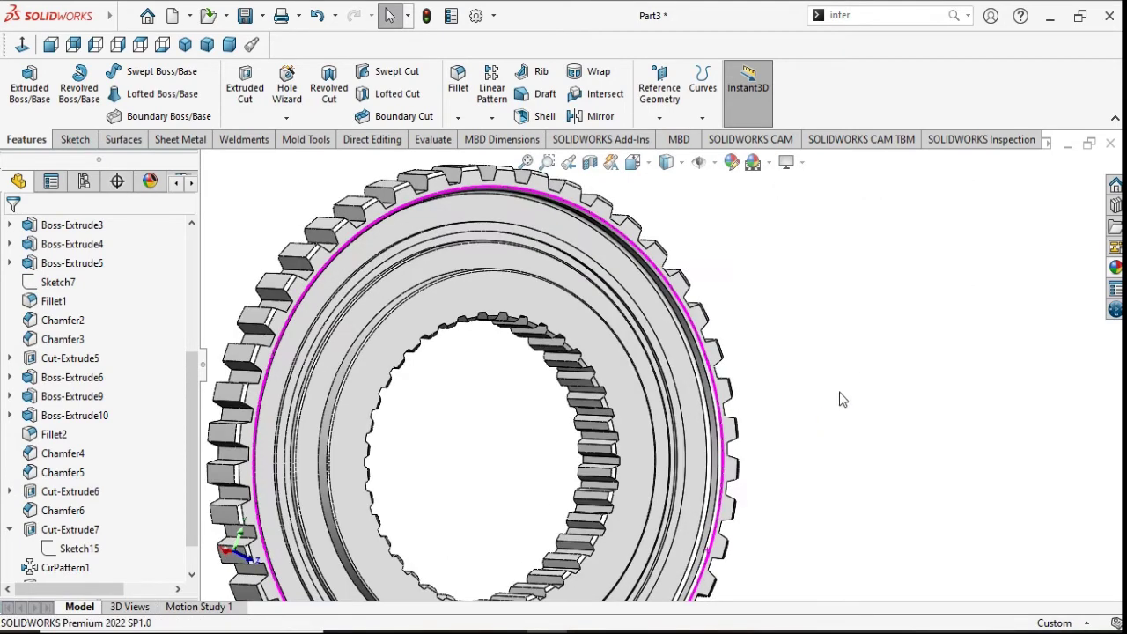
scroll(833, 411, up, 5)
mouse_move(833, 420)
middle_down()
mouse_move(738, 478)
mouse_move(735, 536)
mouse_move(808, 485)
mouse_move(999, 455)
mouse_move(843, 460)
mouse_move(755, 382)
mouse_move(686, 404)
mouse_move(765, 475)
mouse_move(781, 468)
middle_up()
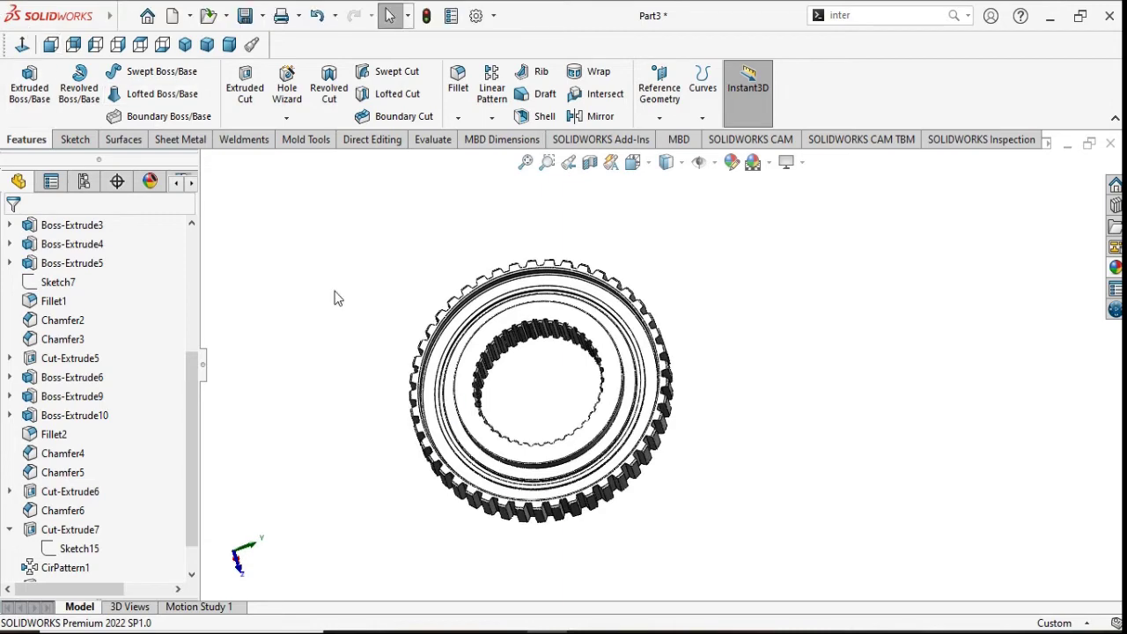
Step: Select the toothed ring's front face and start a new sketch on it
click(27, 48)
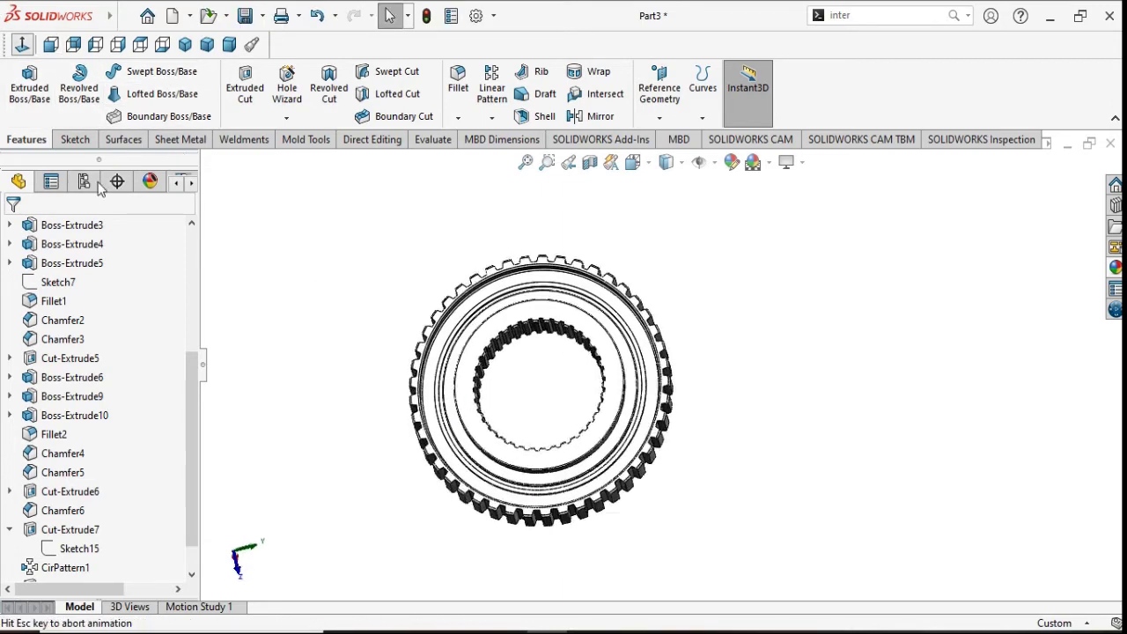
scroll(620, 357, down, 2)
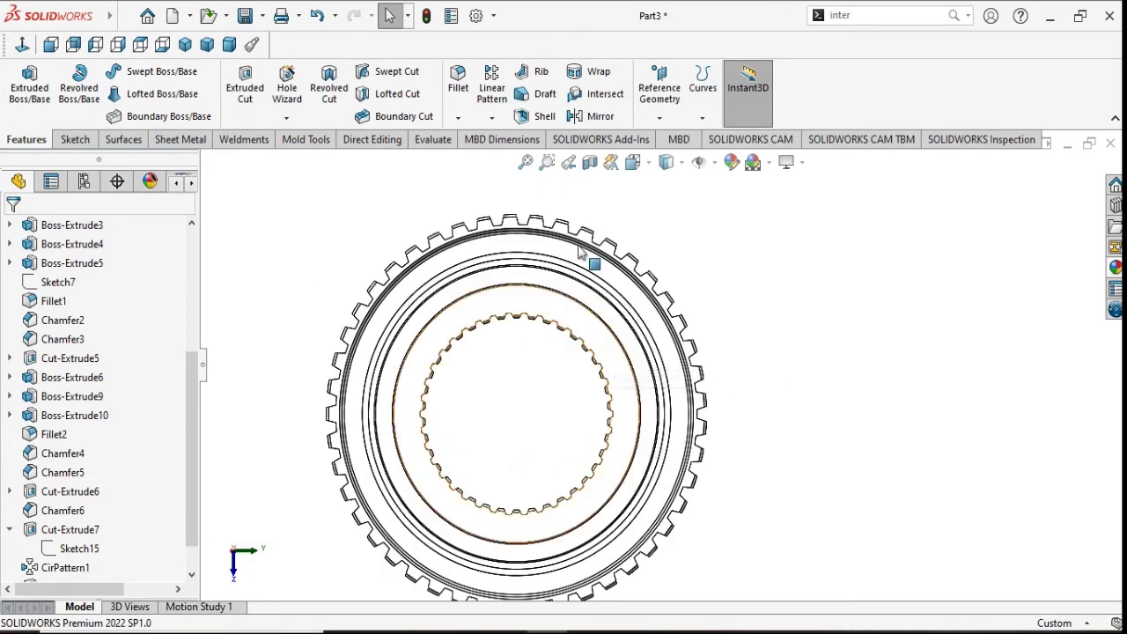
scroll(599, 251, down, 1)
scroll(590, 308, down, 1)
scroll(590, 308, up, 2)
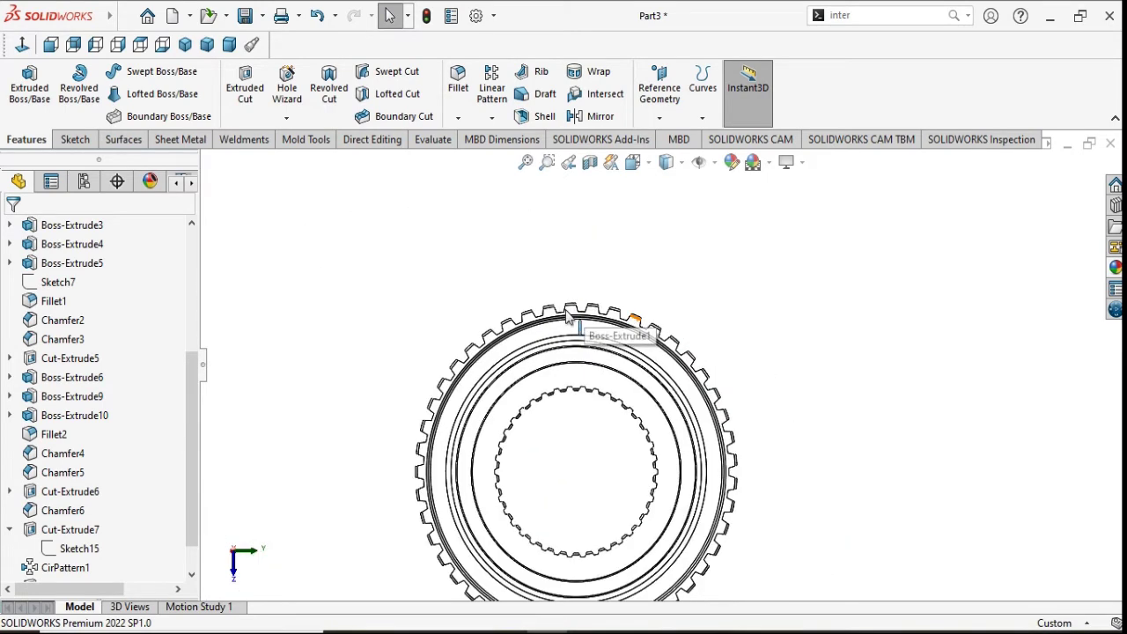
scroll(595, 316, down, 1)
click(596, 319)
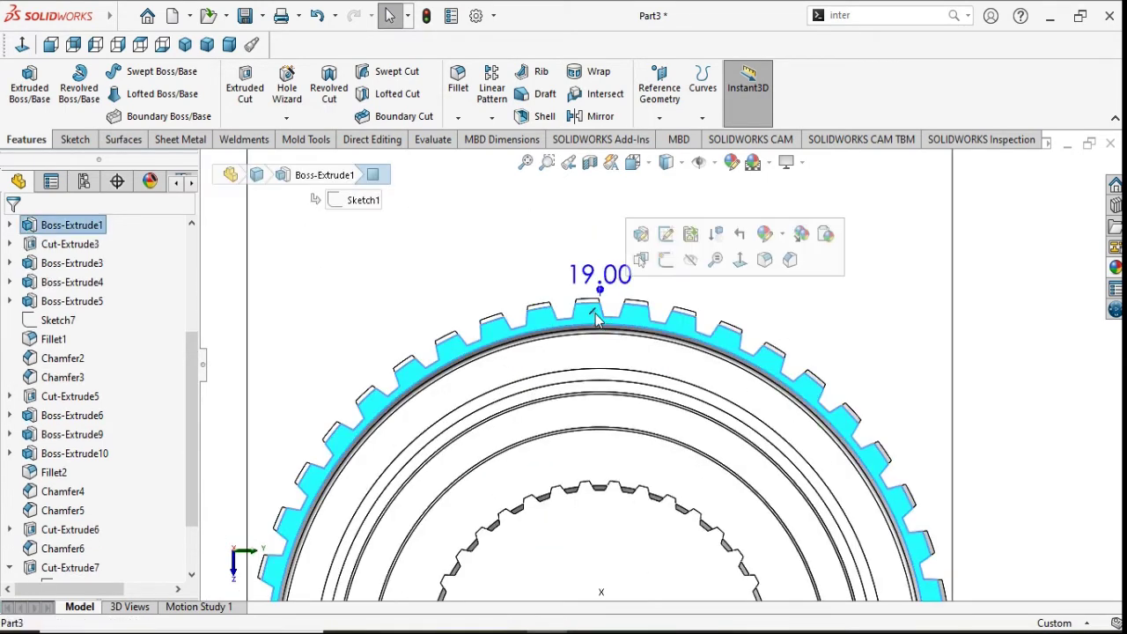
click(665, 259)
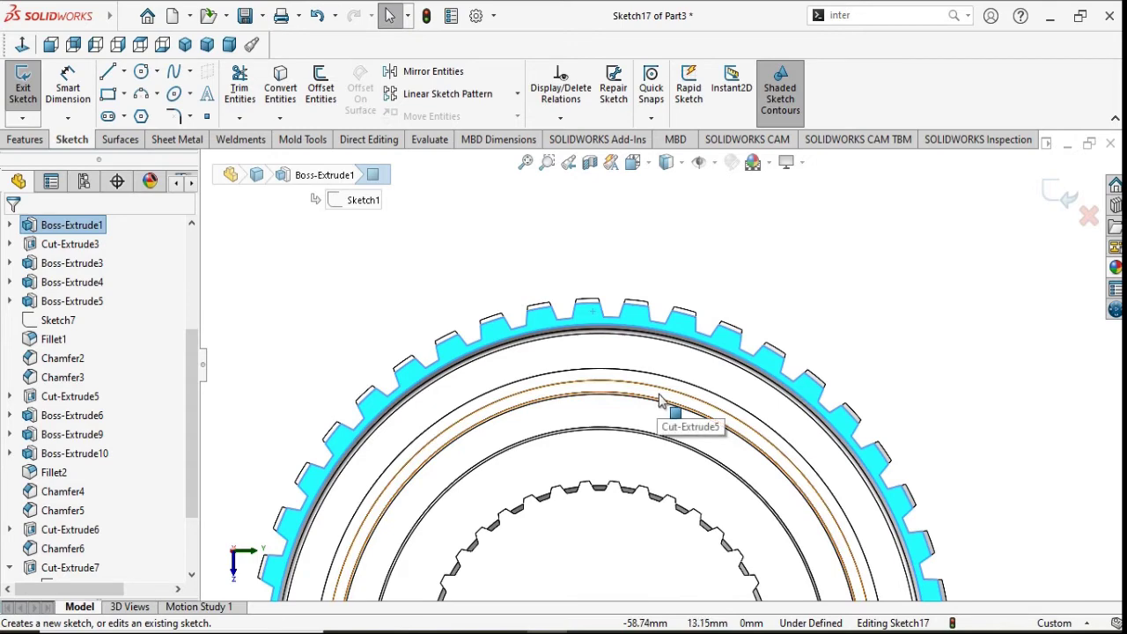
Step: Turn the view normal to the Sketch17 plane and adjust the zoom
scroll(661, 400, up, 3)
scroll(641, 414, down, 2)
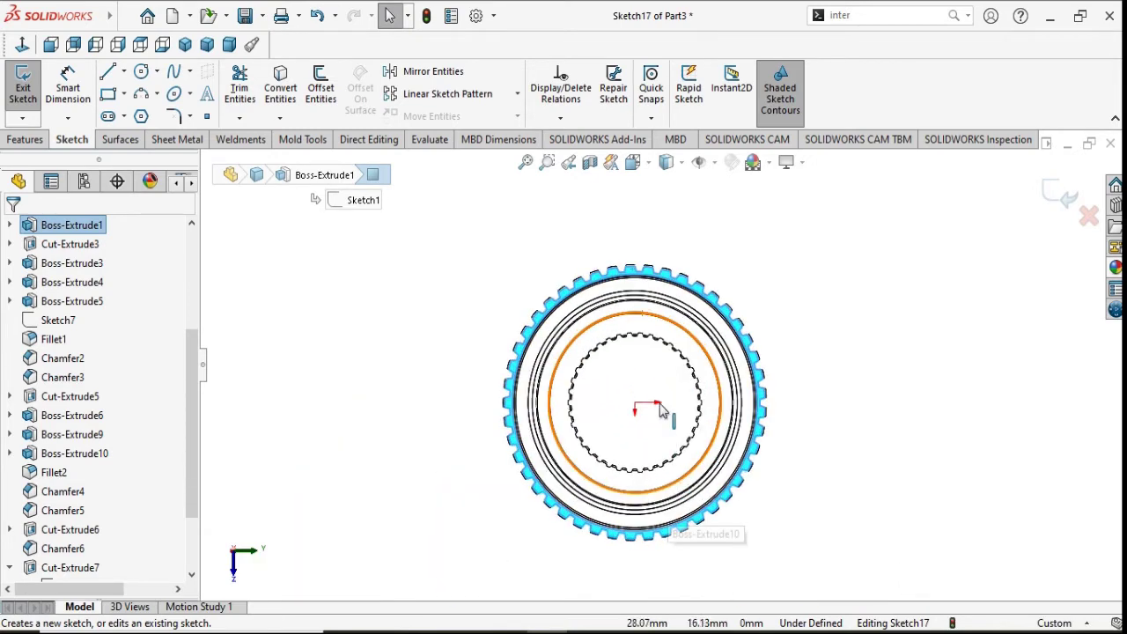
scroll(652, 308, down, 1)
scroll(637, 291, down, 1)
scroll(631, 245, down, 2)
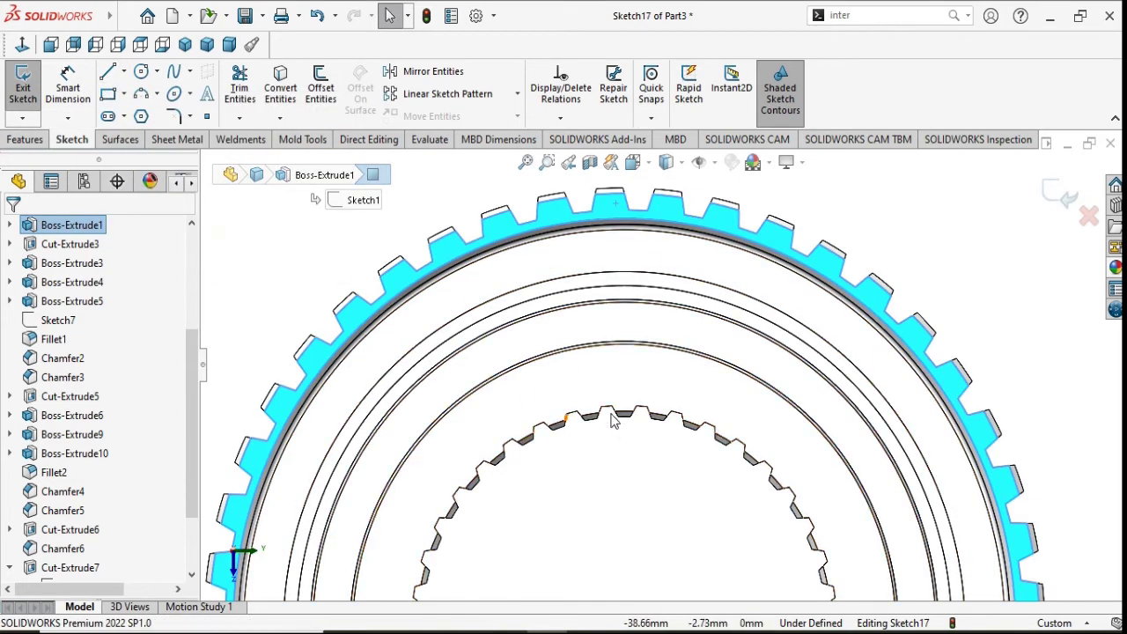
scroll(656, 447, up, 2)
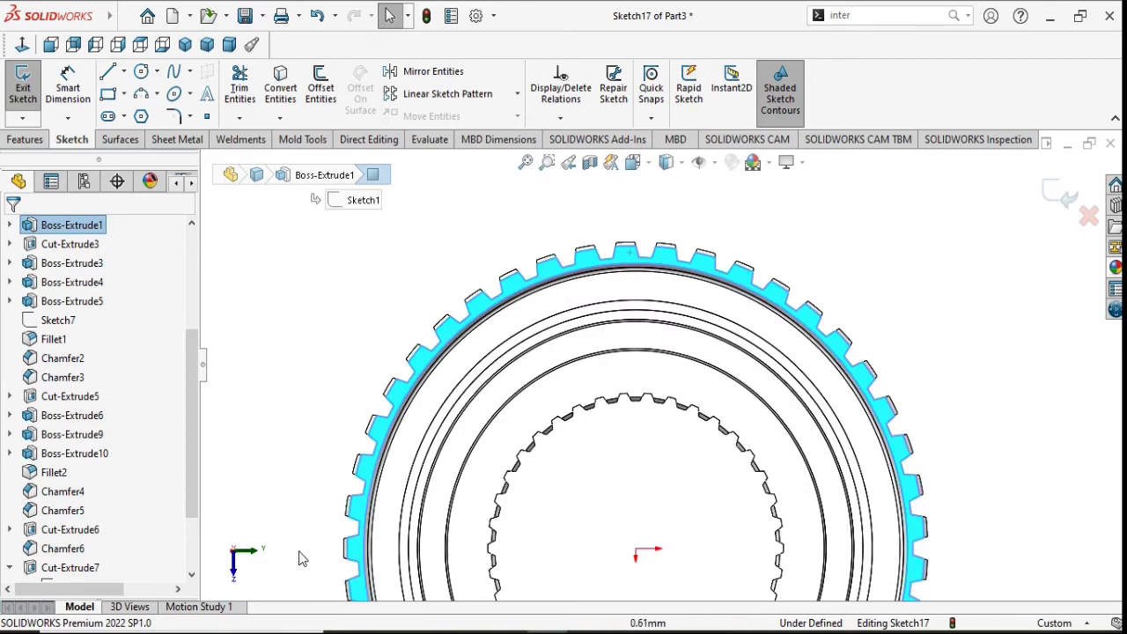
click(24, 48)
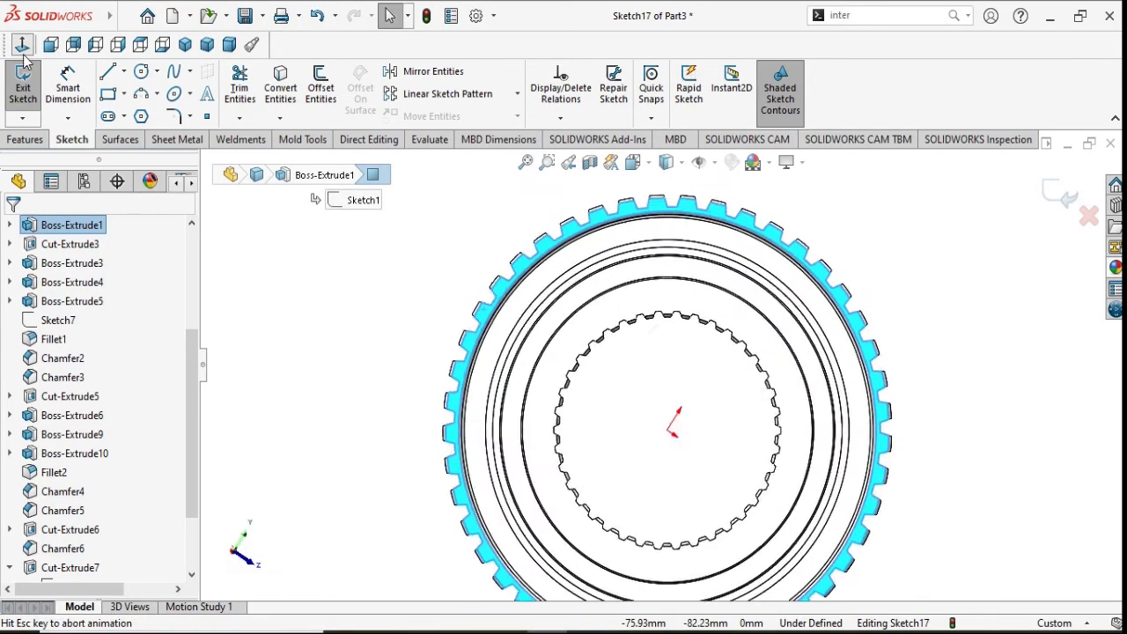
scroll(691, 229, down, 3)
scroll(691, 229, up, 2)
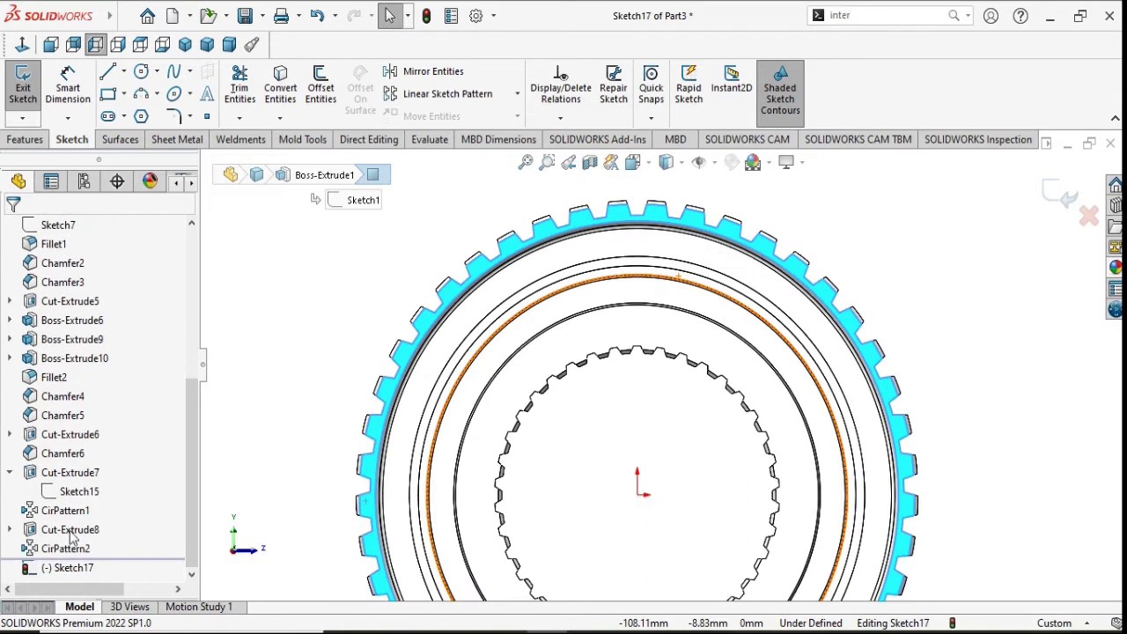
Step: Show Sketch15 and check the length of its vertical centreline
click(62, 500)
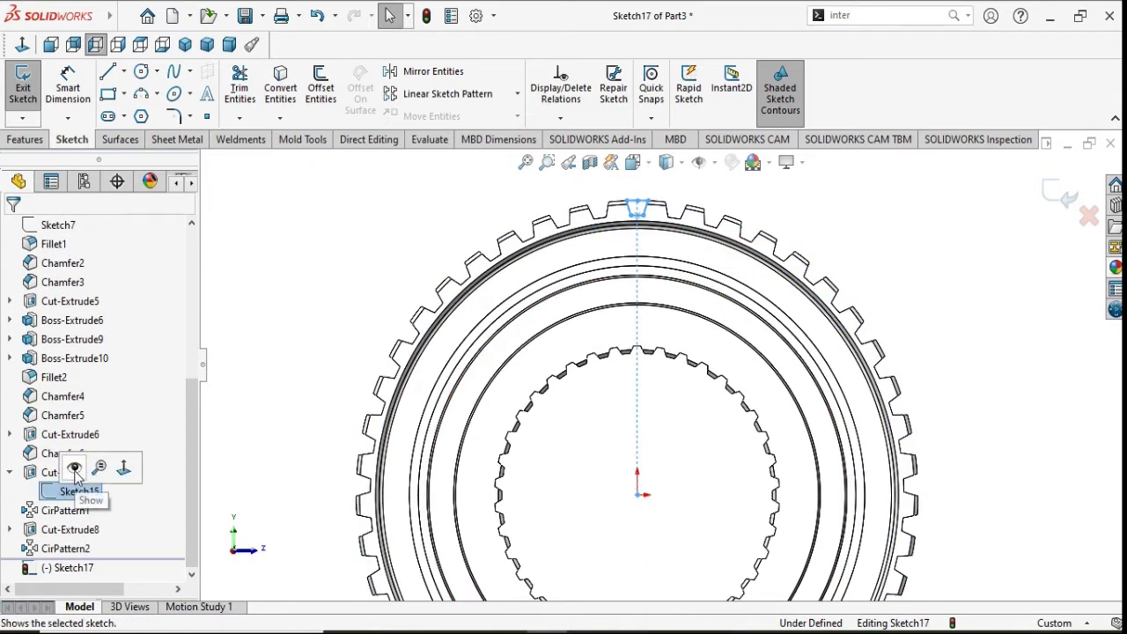
click(75, 469)
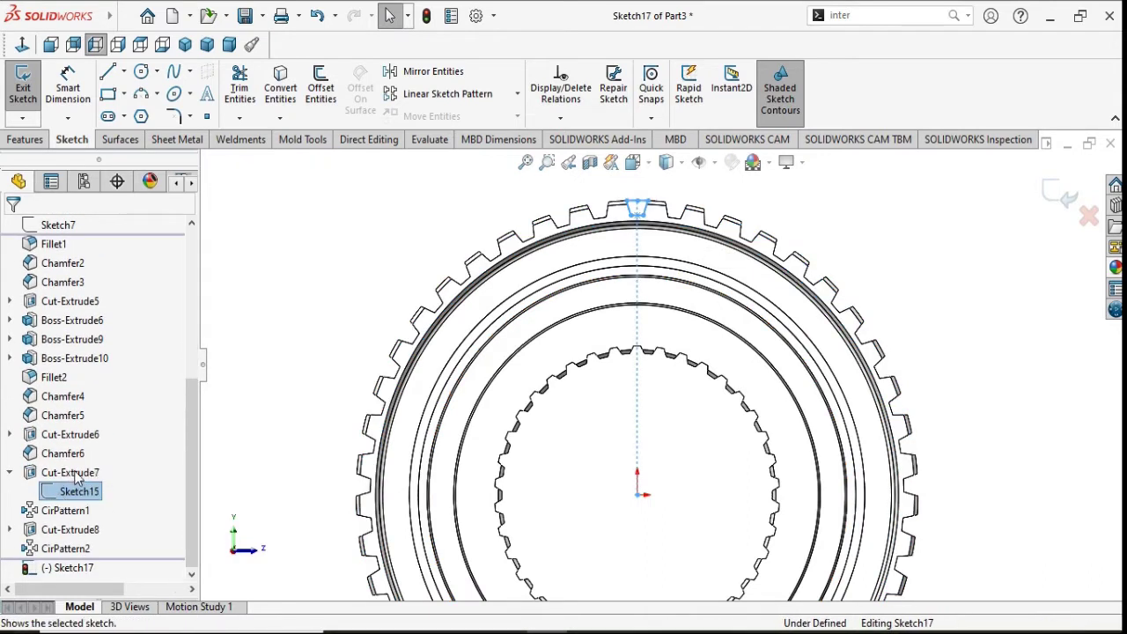
click(638, 431)
click(300, 328)
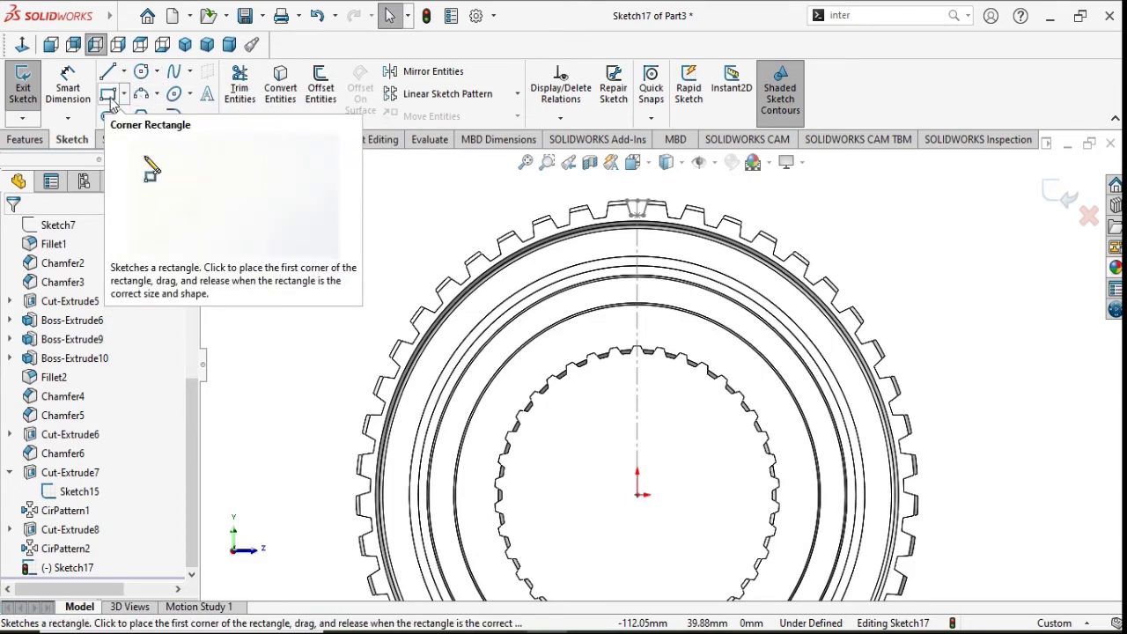
Step: Draw a corner rectangle from above the top tooth to below its root
click(112, 104)
scroll(648, 240, down, 2)
scroll(669, 259, down, 2)
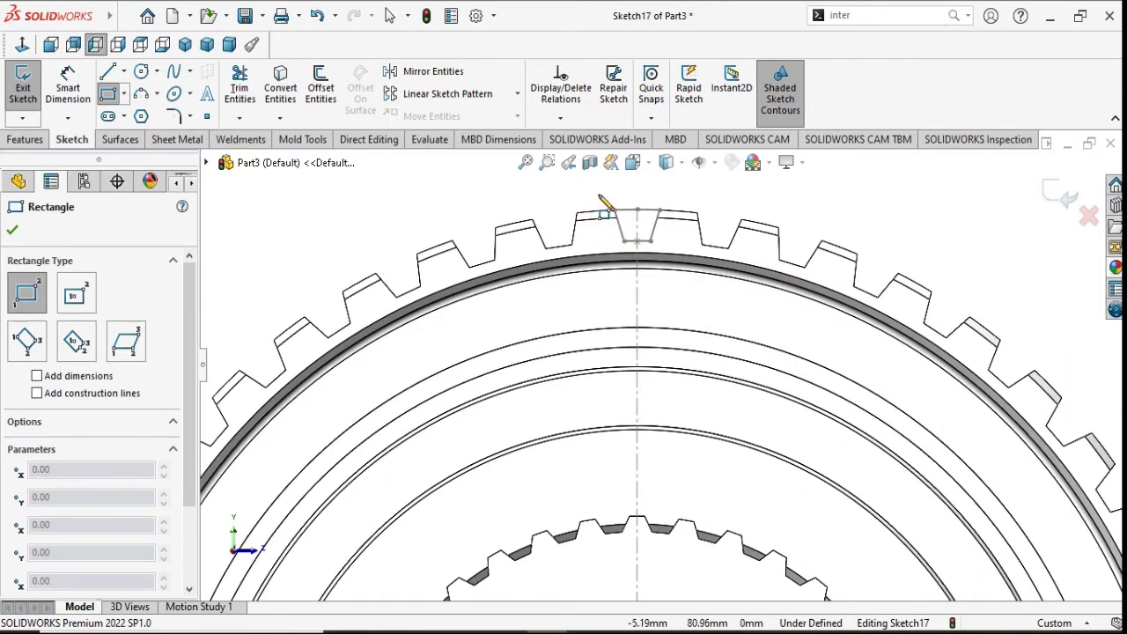
click(599, 196)
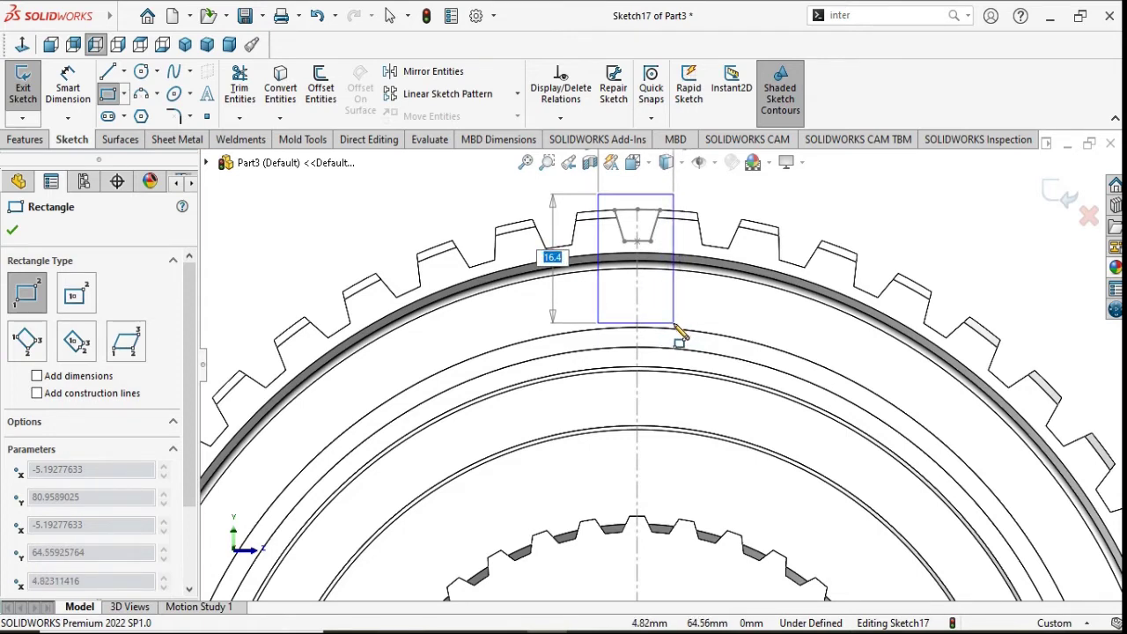
click(675, 323)
right_click(898, 216)
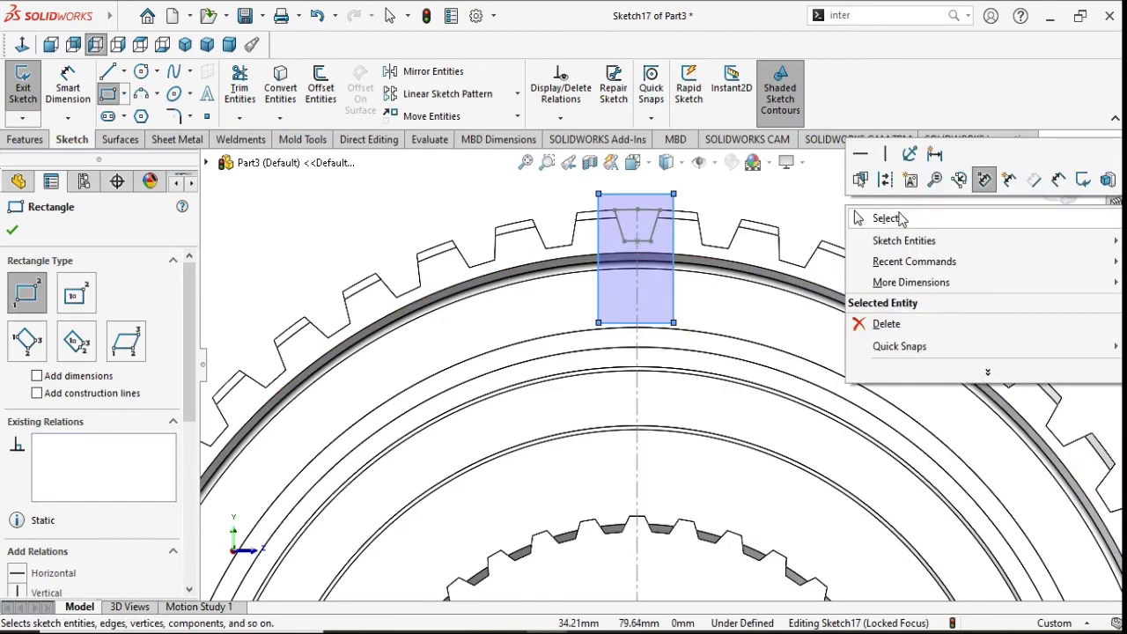
click(886, 219)
Step: Orbit to check the teeth in depth, then return to a fitted head-on view
scroll(740, 370, up, 2)
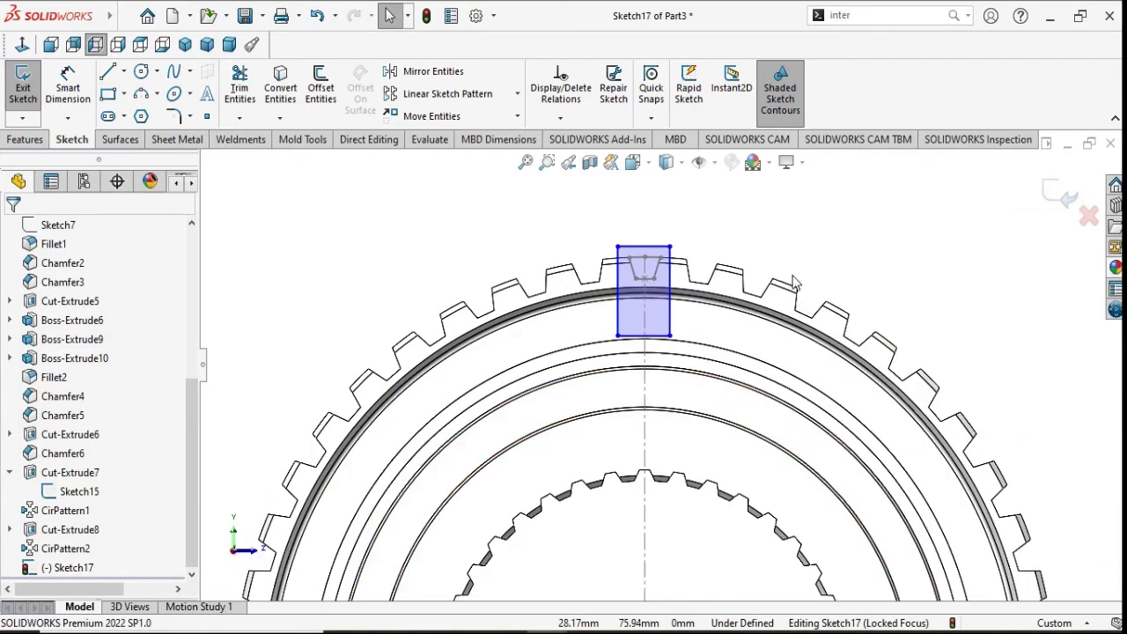
middle_drag(792, 282, 832, 285)
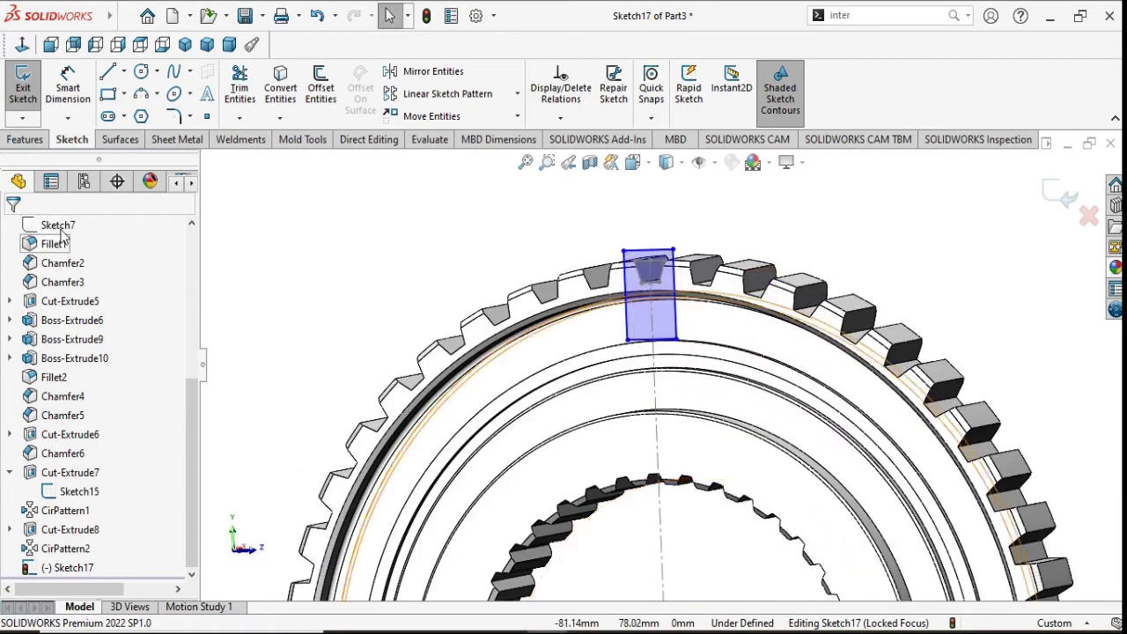
click(22, 44)
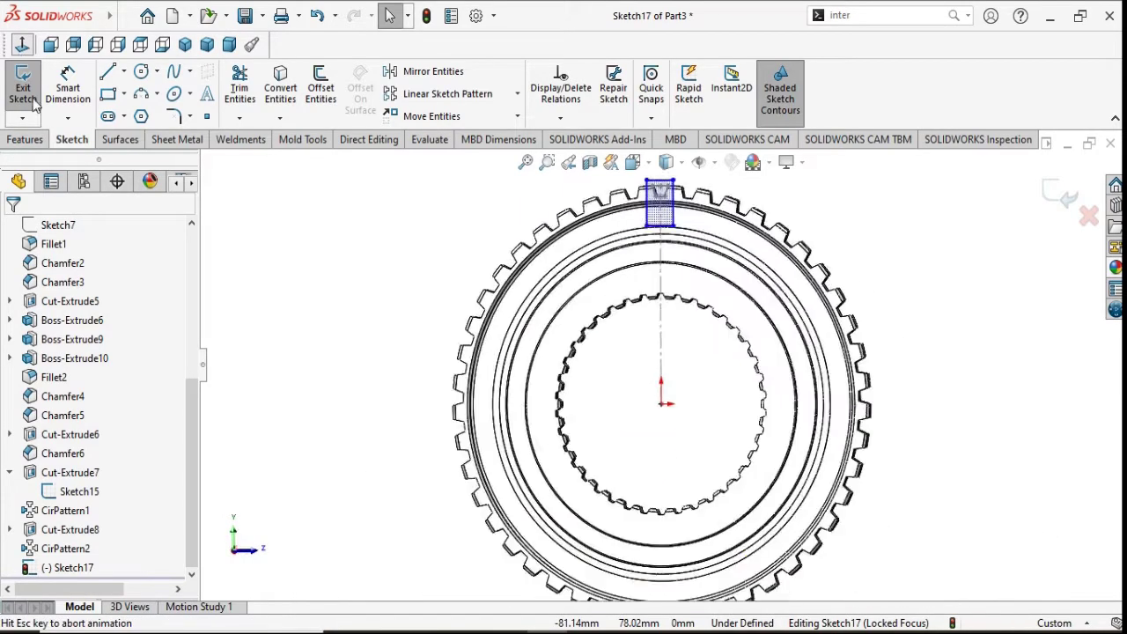
click(95, 44)
scroll(686, 249, down, 3)
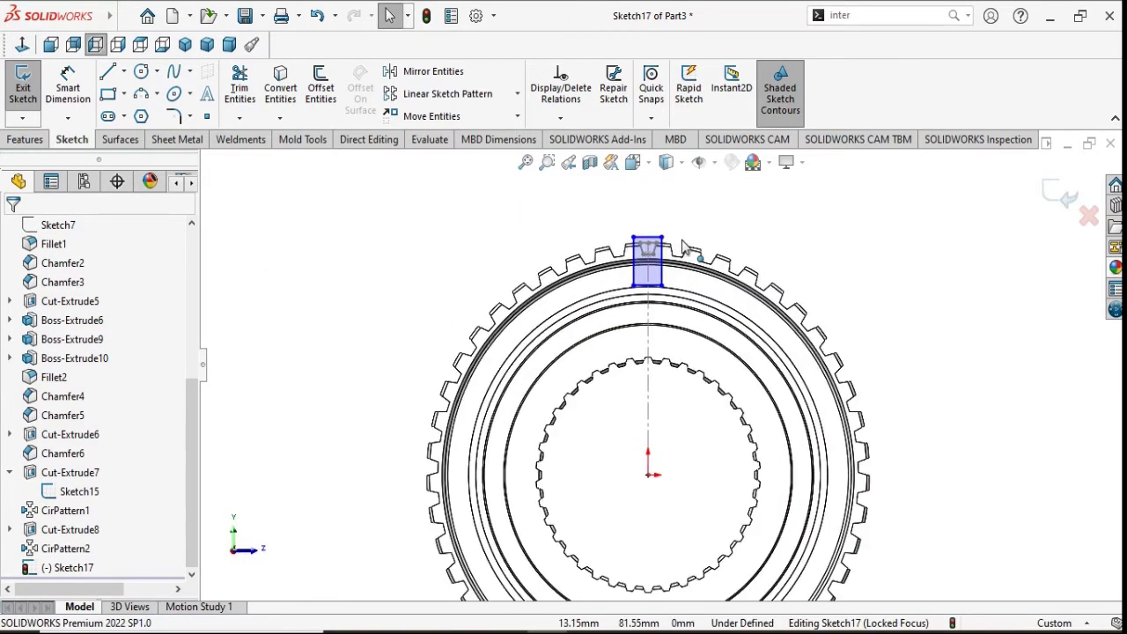
scroll(684, 247, down, 2)
scroll(745, 332, down, 2)
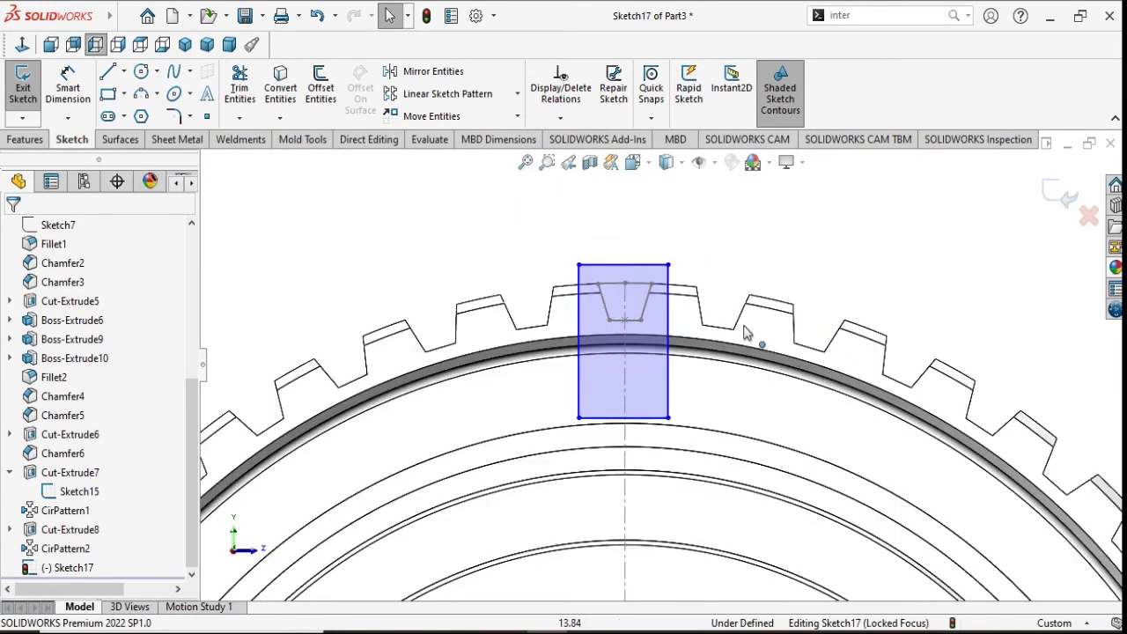
right_click(614, 292)
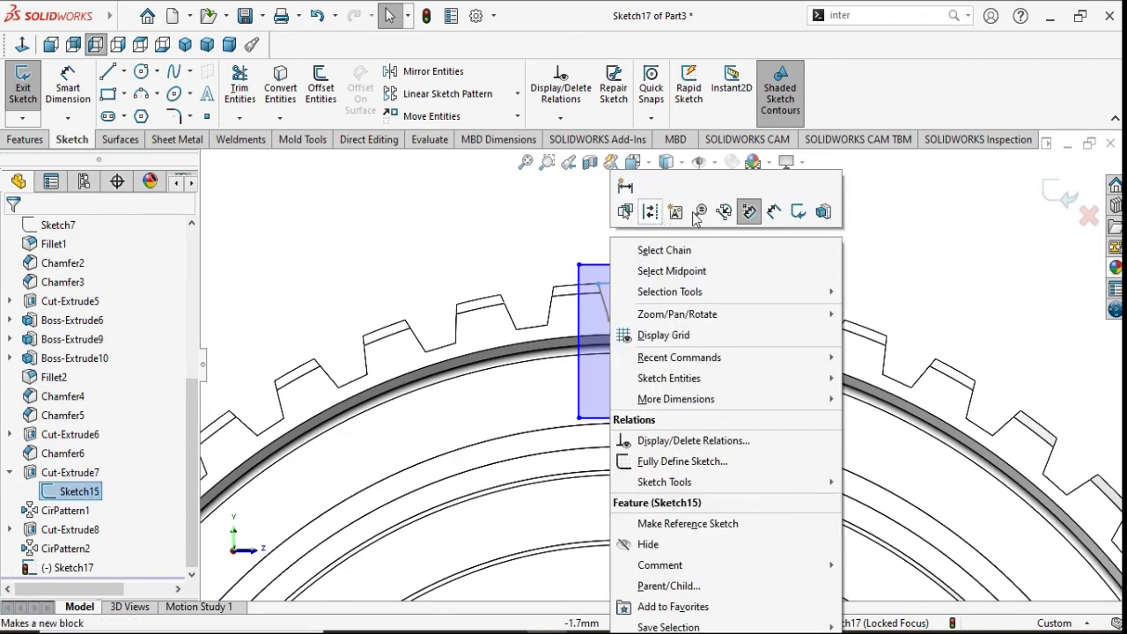
Step: Hide the Sketch15 trapezoid outline from the feature tree and zoom out over the gear
click(853, 310)
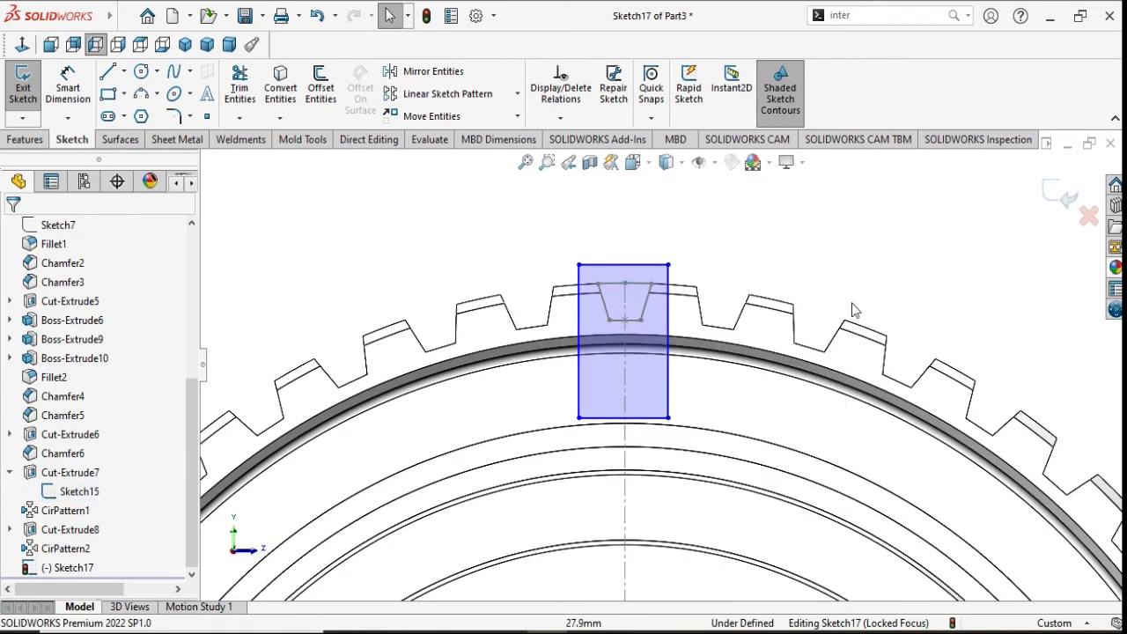
right_click(50, 498)
click(63, 400)
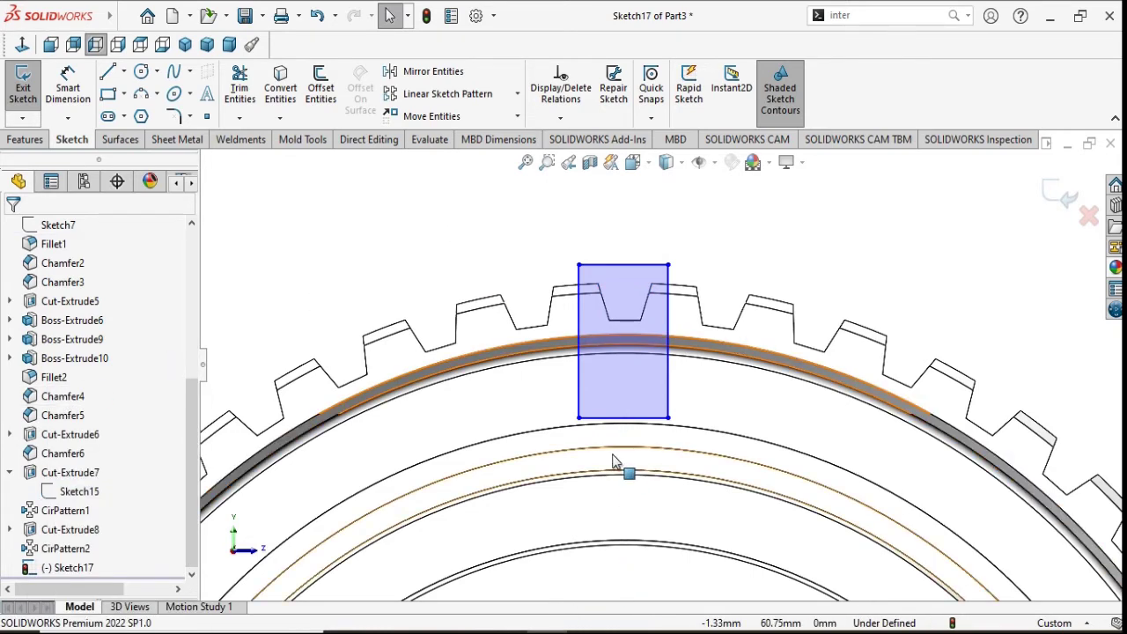
scroll(629, 466, up, 3)
scroll(667, 521, up, 1)
scroll(665, 546, up, 1)
scroll(667, 542, down, 1)
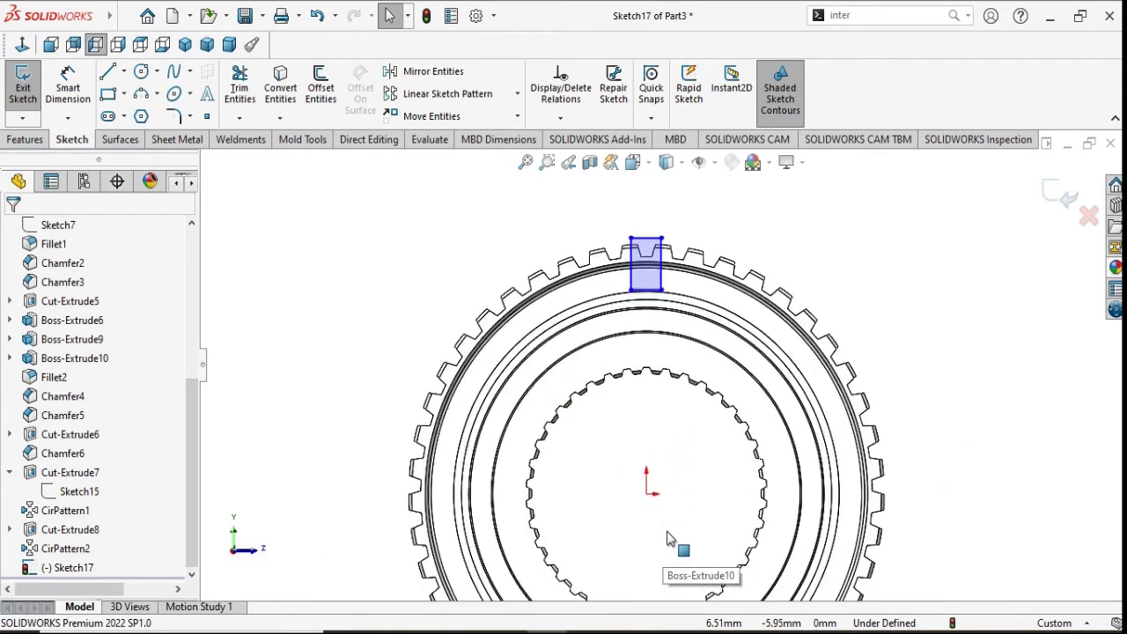
Step: Draw a construction centerline from the gear origin straight up past the top tooth
click(124, 72)
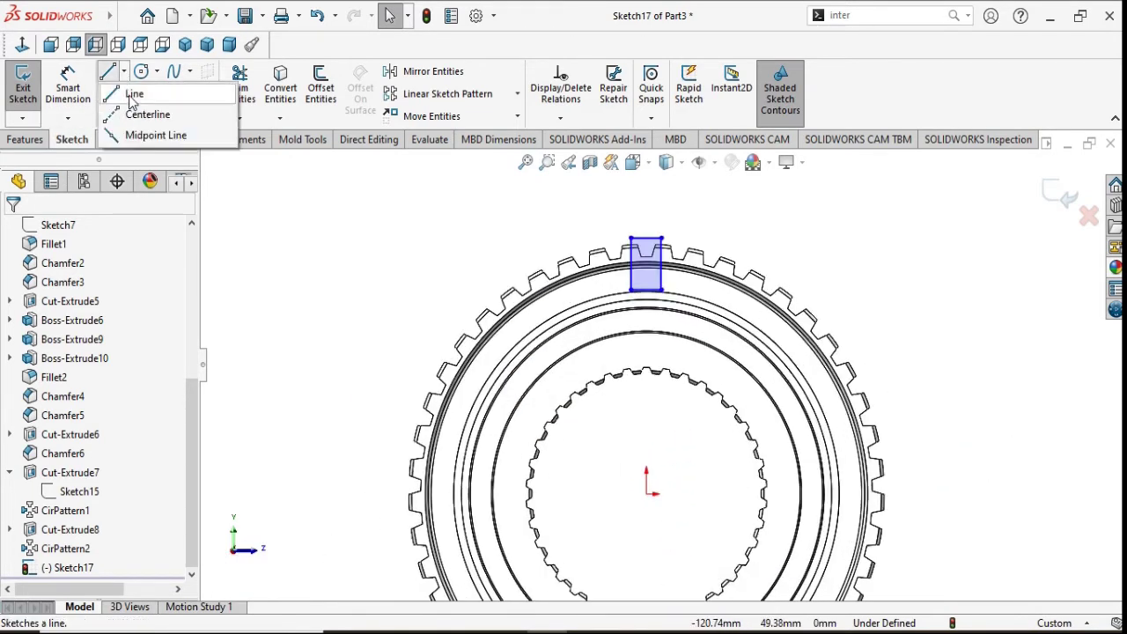
click(145, 114)
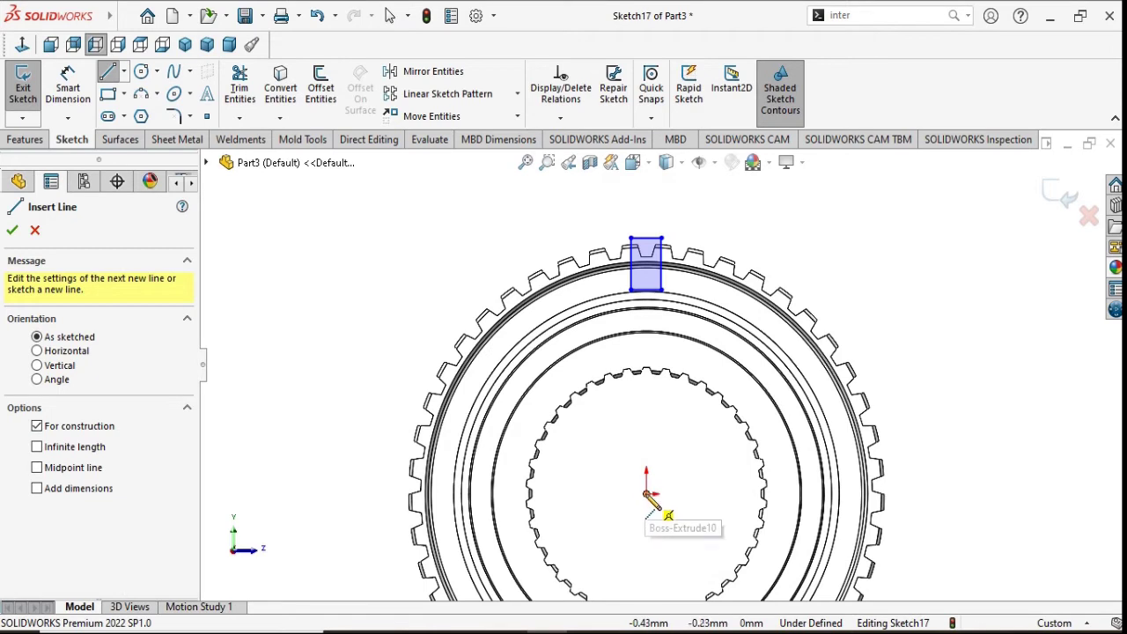
click(648, 493)
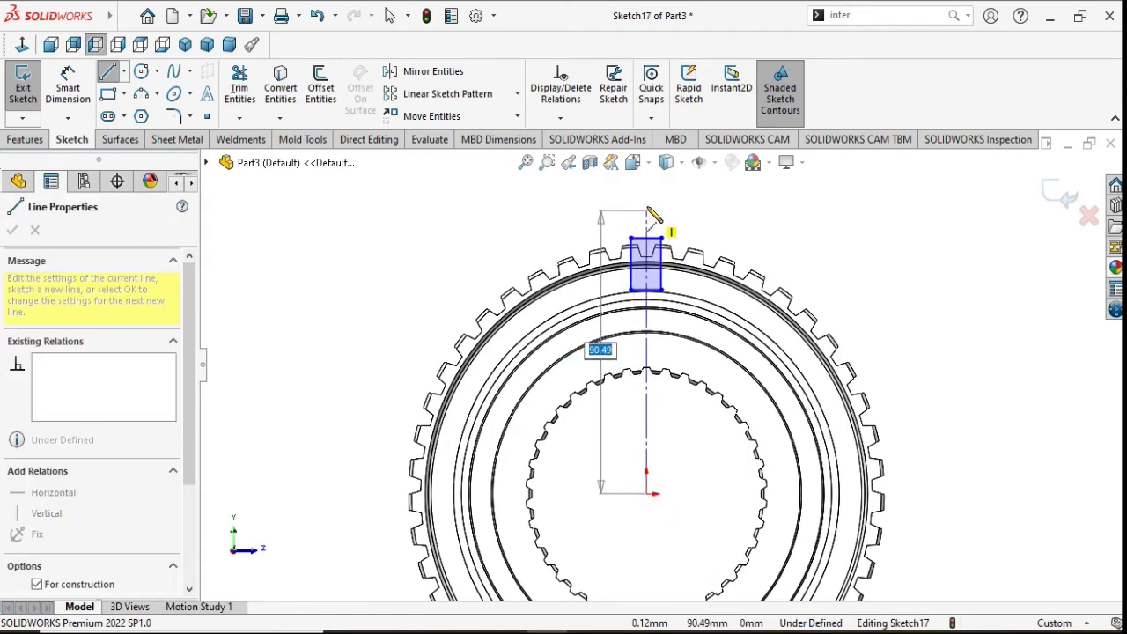
click(647, 210)
right_click(863, 275)
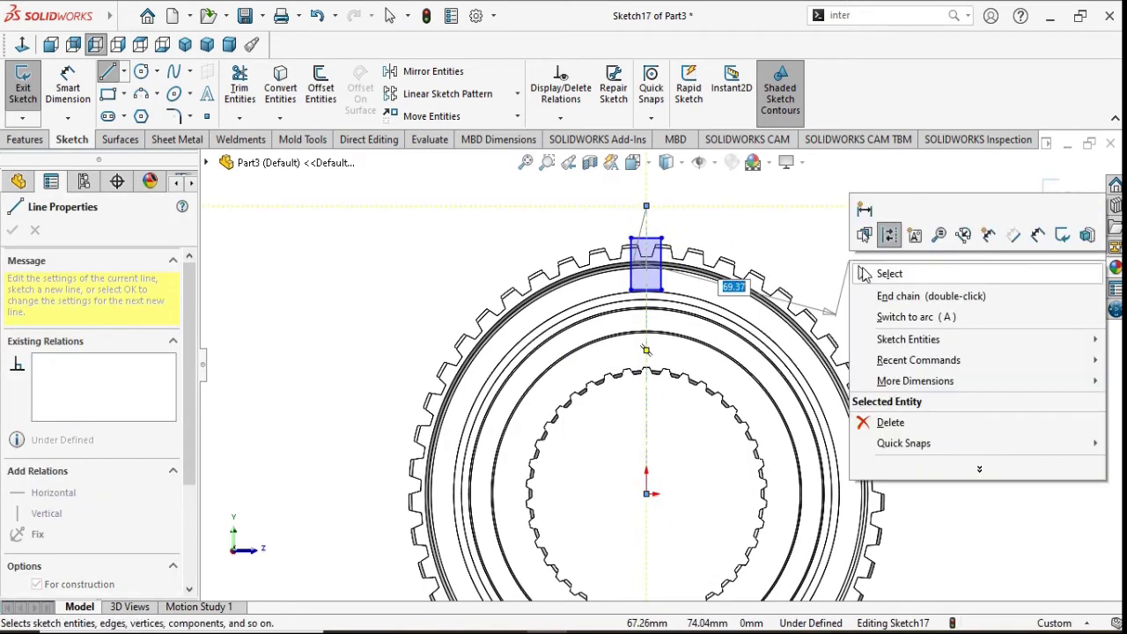
click(863, 274)
scroll(698, 326, up, 2)
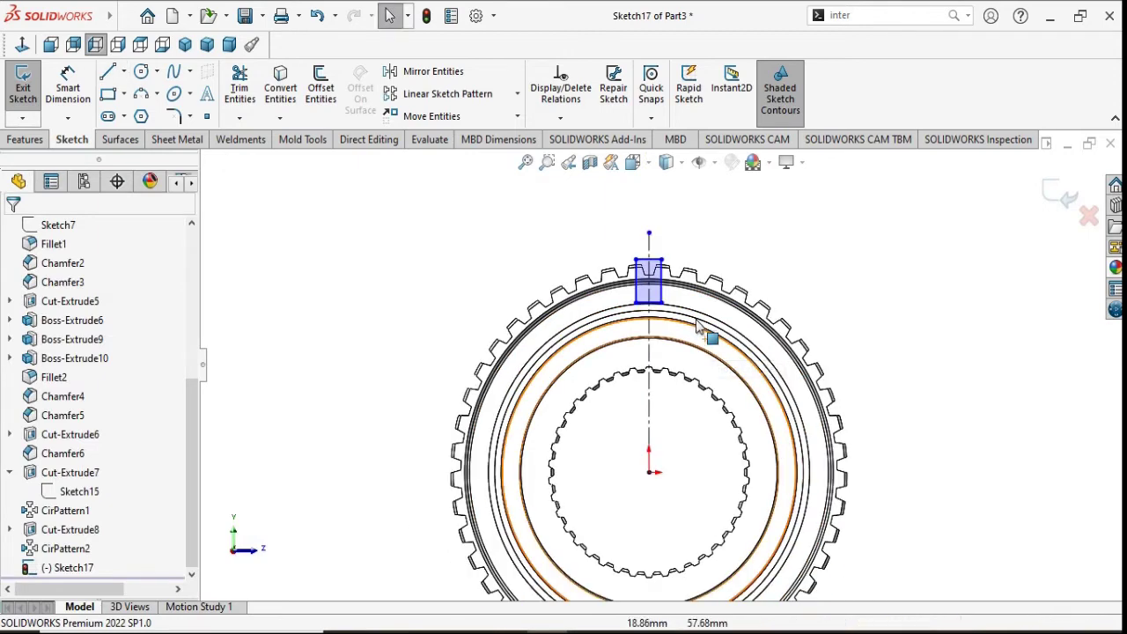
scroll(678, 304, down, 2)
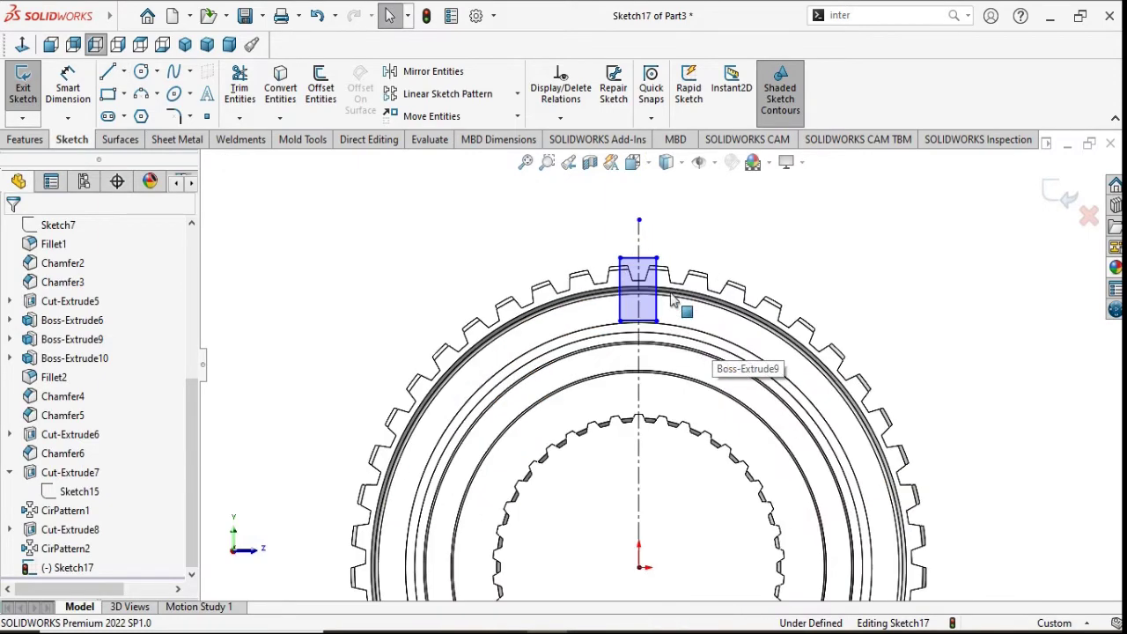
Step: Select the new centerline, accept its Line Properties, and exit the sketch tool
click(656, 396)
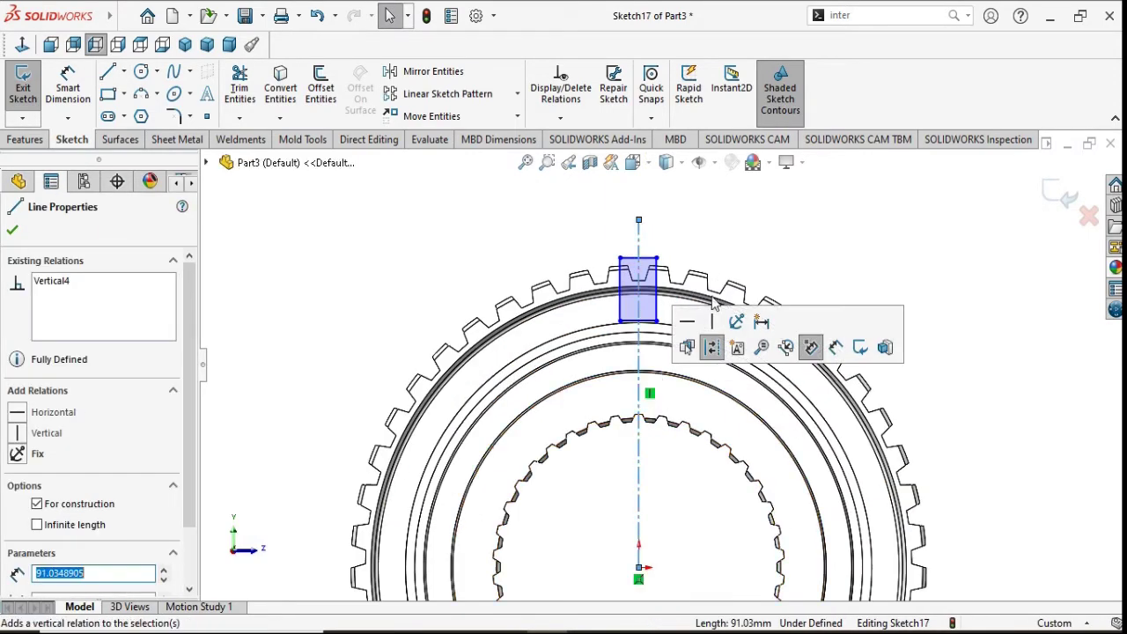
click(13, 232)
scroll(658, 293, down, 2)
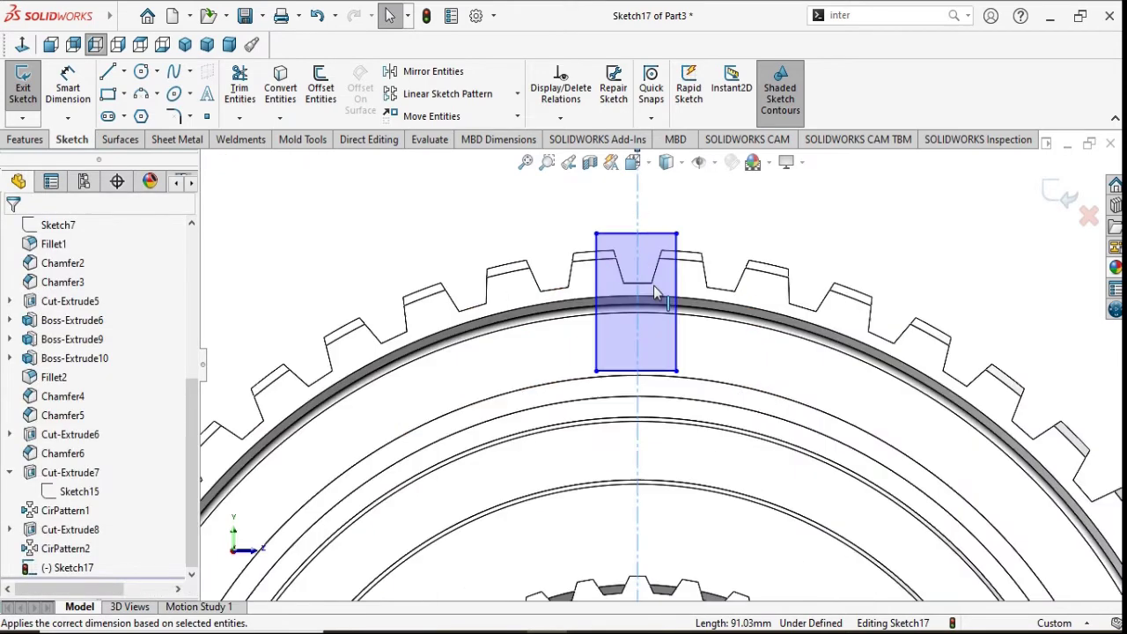
scroll(657, 292, down, 1)
scroll(668, 282, down, 2)
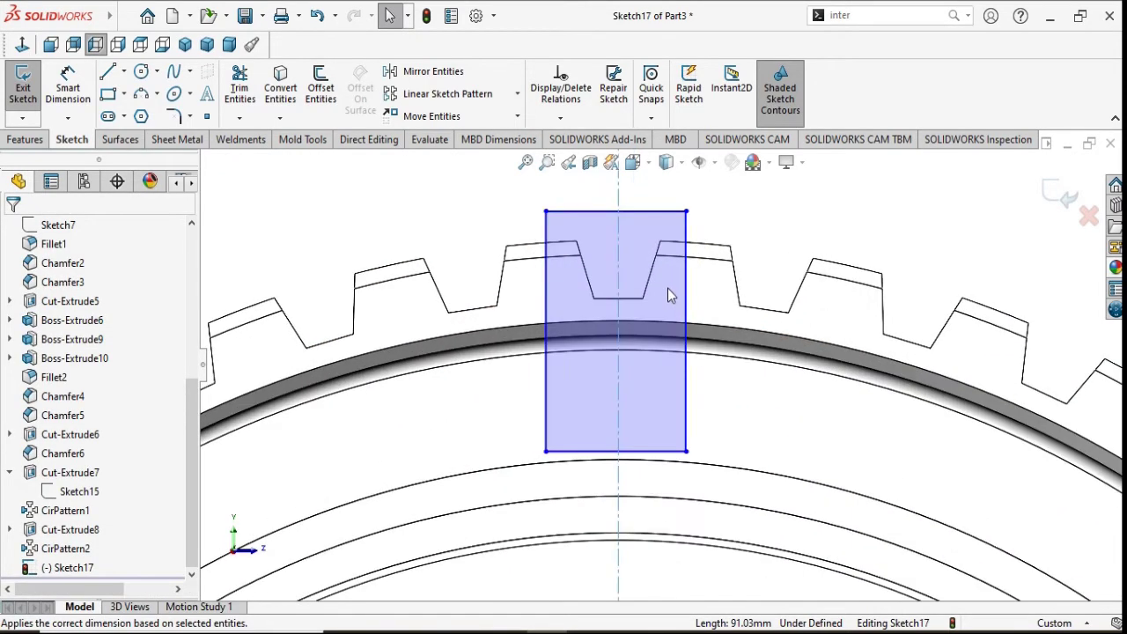
key(Escape)
Step: Add a Midpoint relation tying the centerline point to the rectangle's bottom edge
click(617, 453)
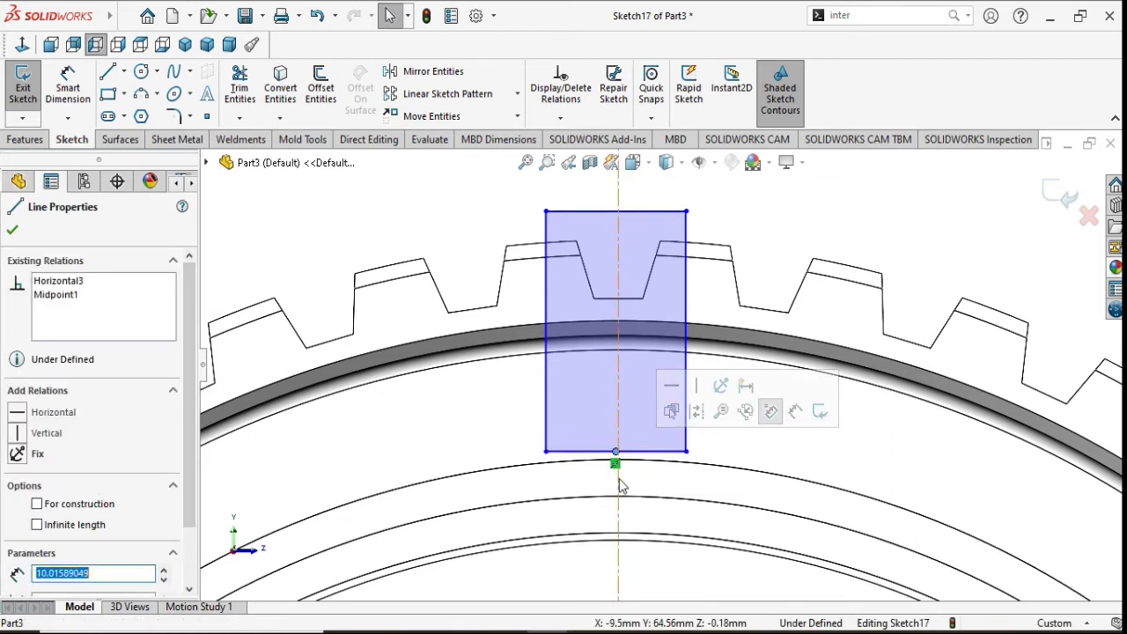
ctrl+click(614, 463)
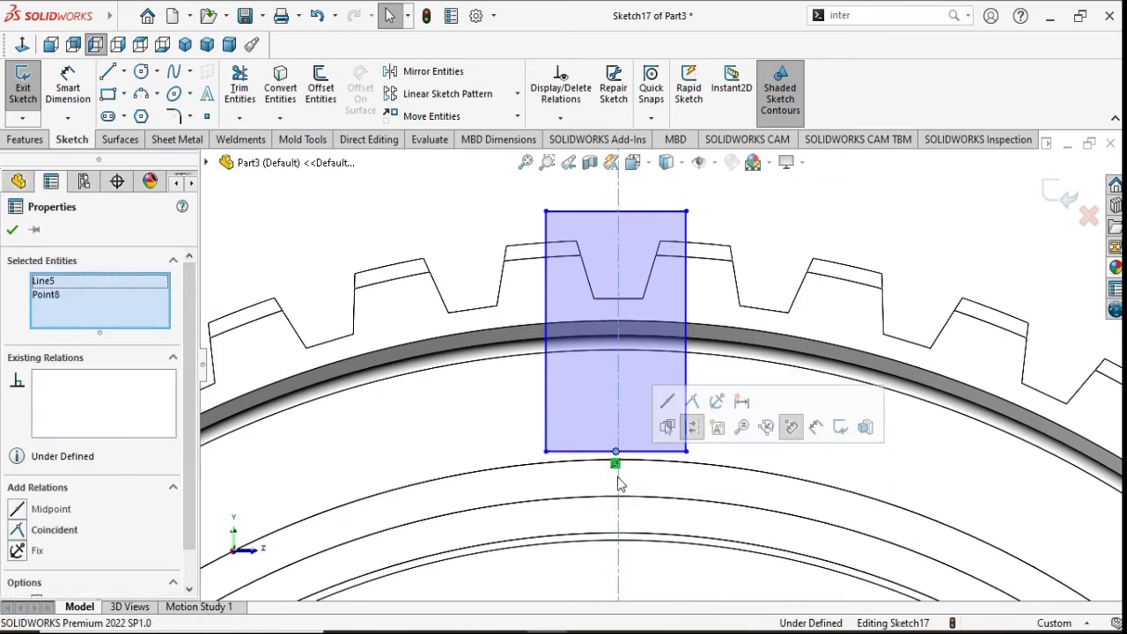
click(18, 511)
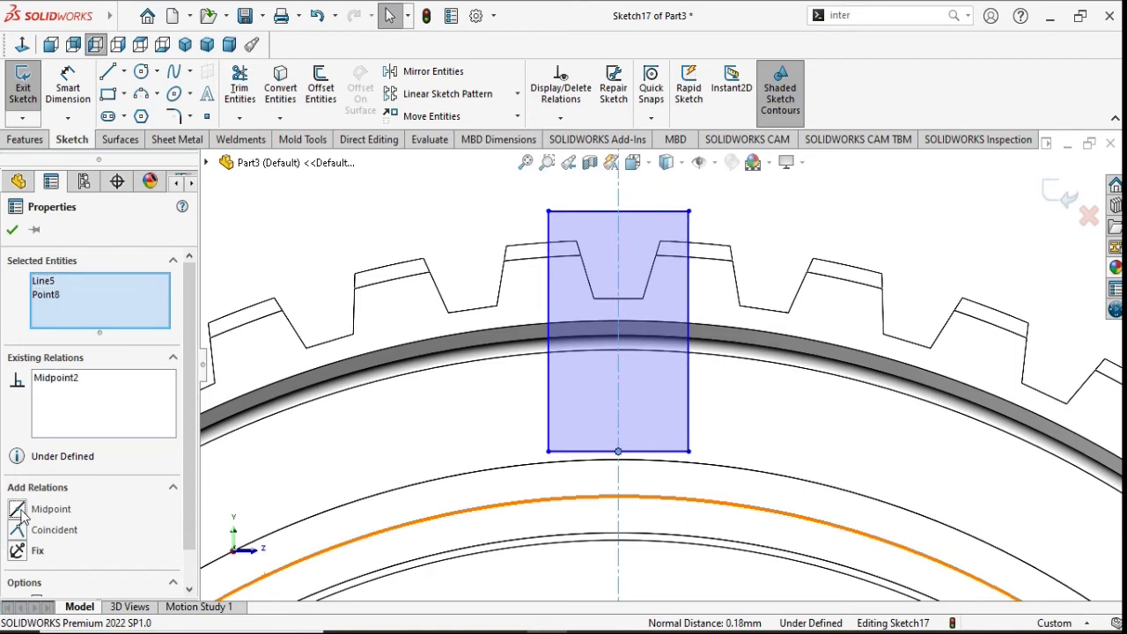
click(11, 229)
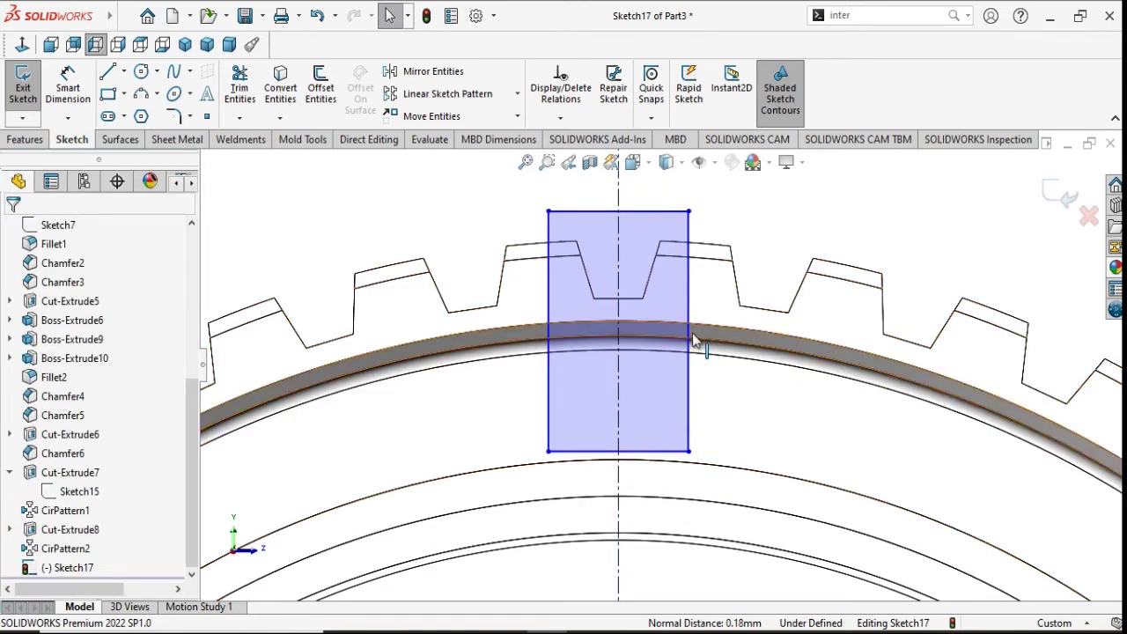
scroll(667, 259, up, 2)
scroll(532, 324, down, 2)
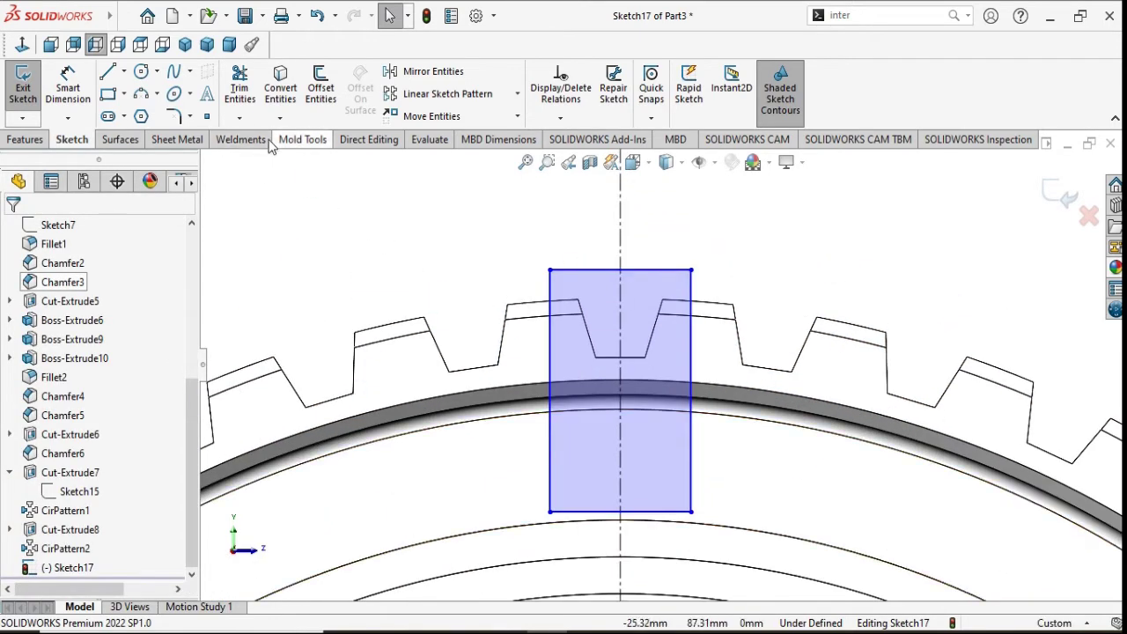
Step: Dimension the rectangle's top edge to a 16 mm width
click(68, 84)
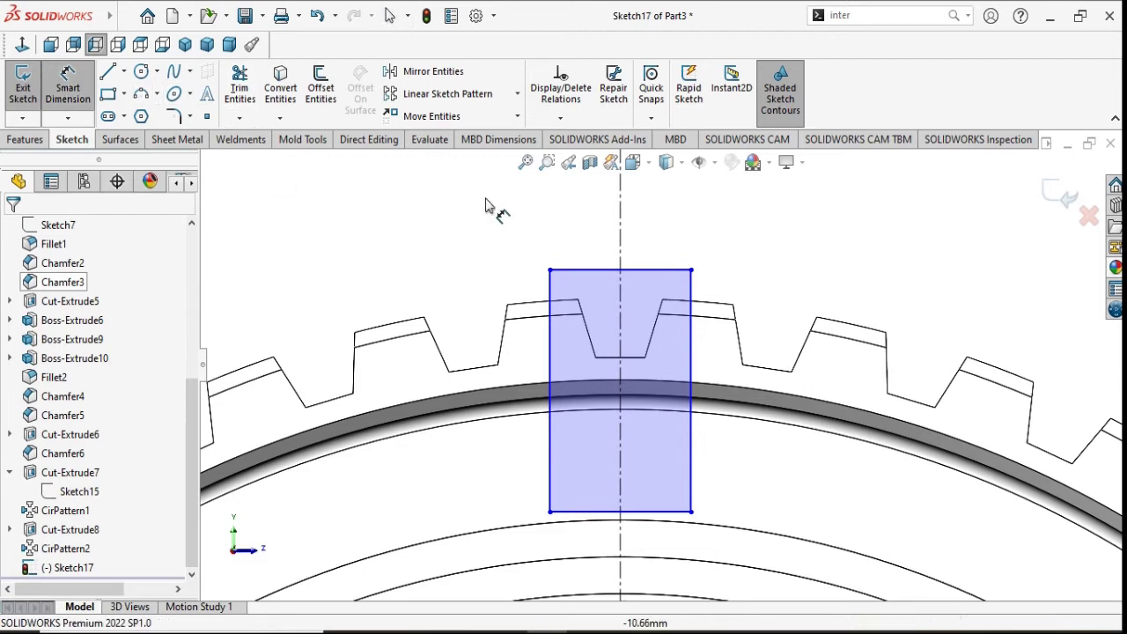
click(608, 269)
click(600, 232)
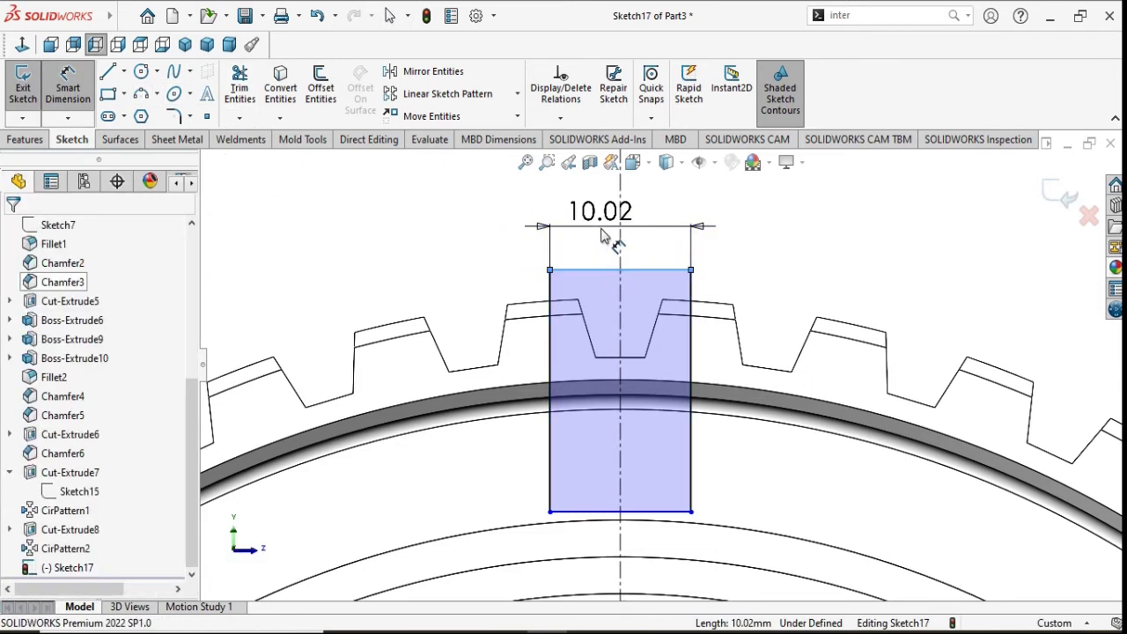
text(16)
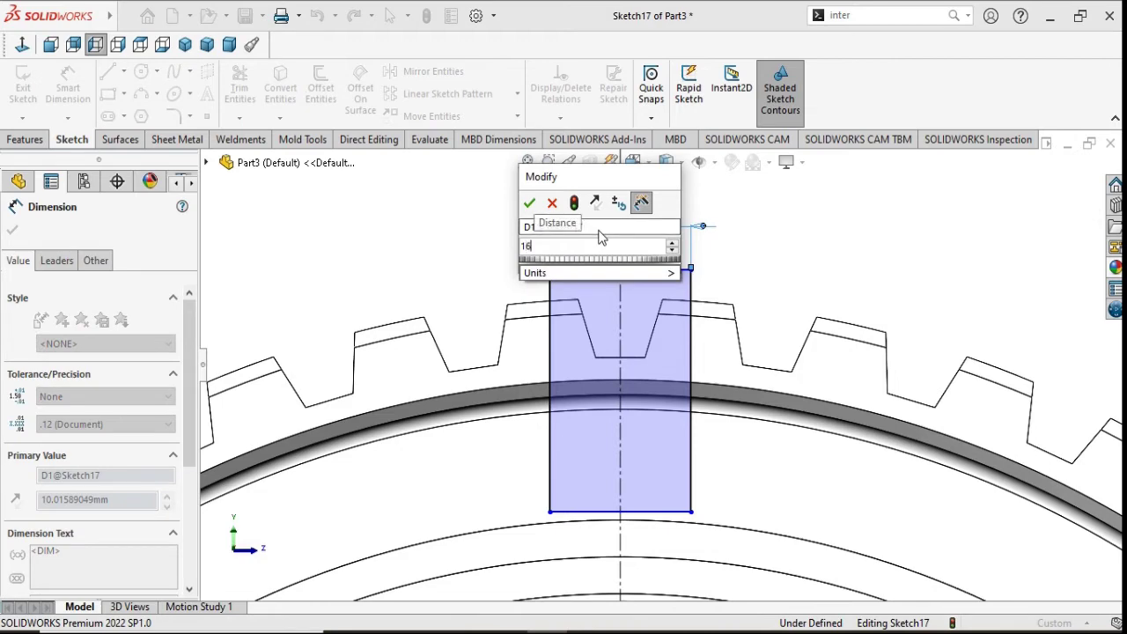
click(529, 205)
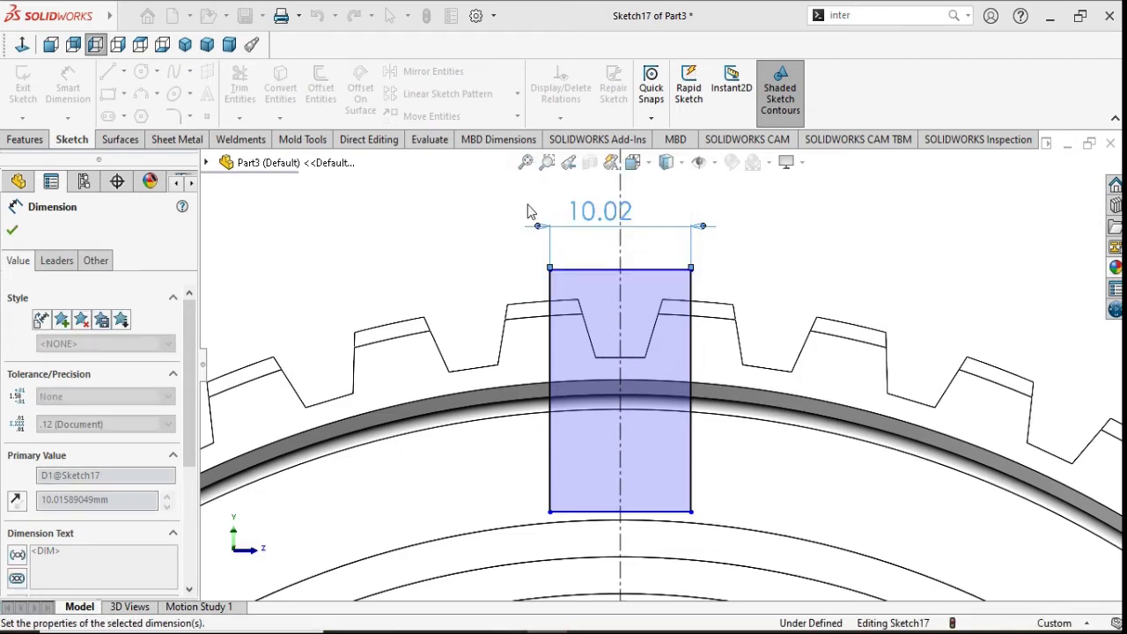
scroll(650, 343, up, 3)
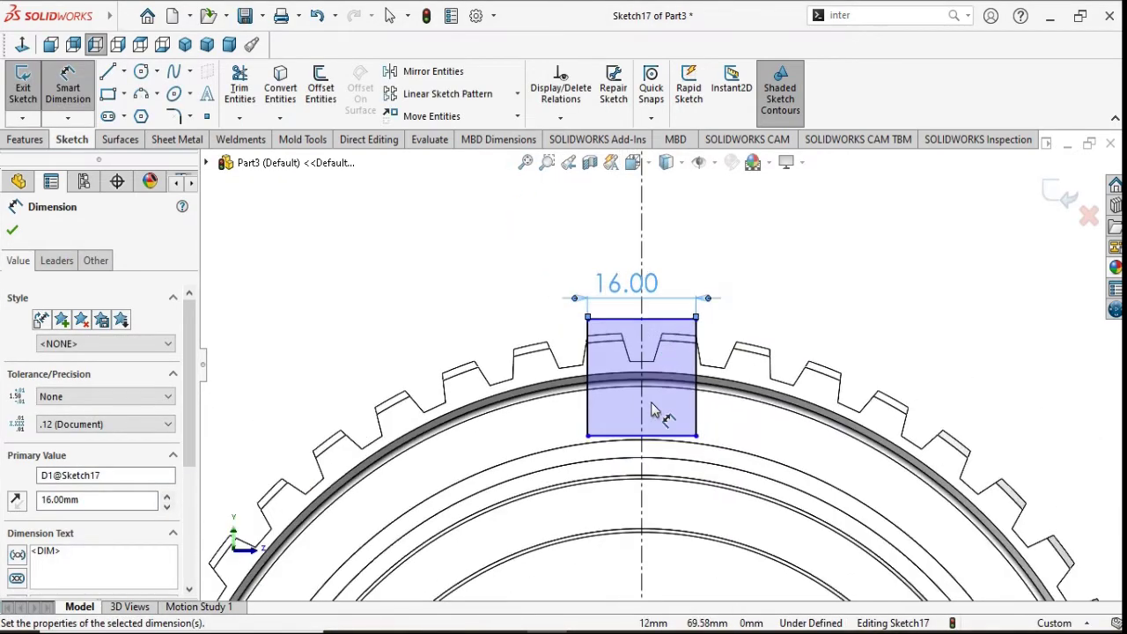
scroll(651, 440, down, 3)
scroll(652, 440, down, 3)
scroll(651, 440, down, 2)
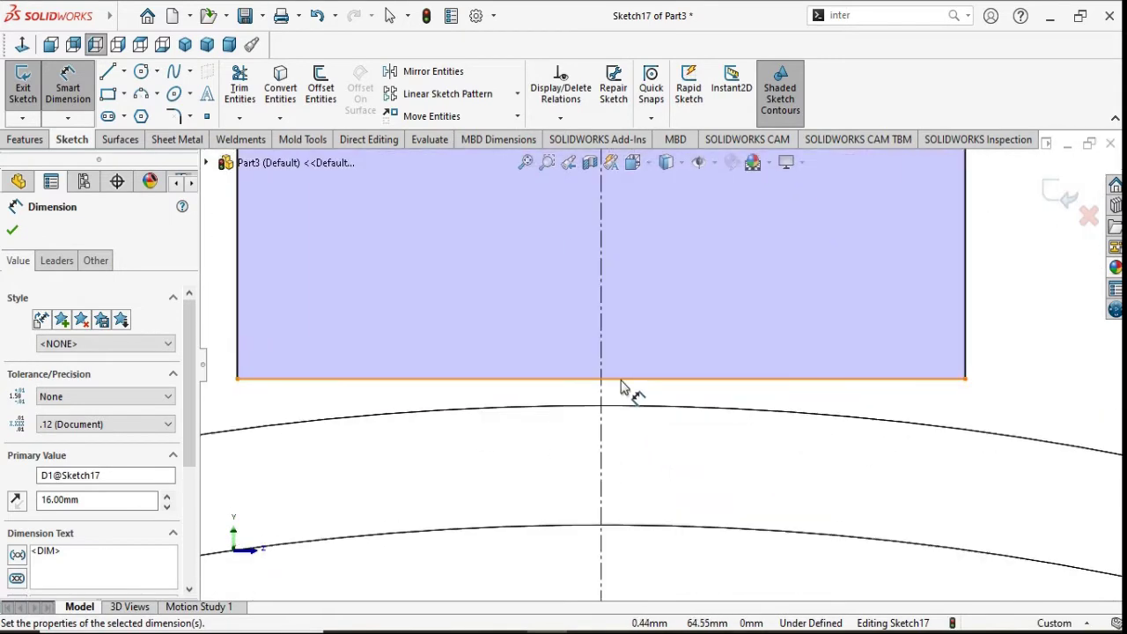
Step: Try an edge-to-arc dimension from the rectangle's bottom edge, then discard it
click(609, 380)
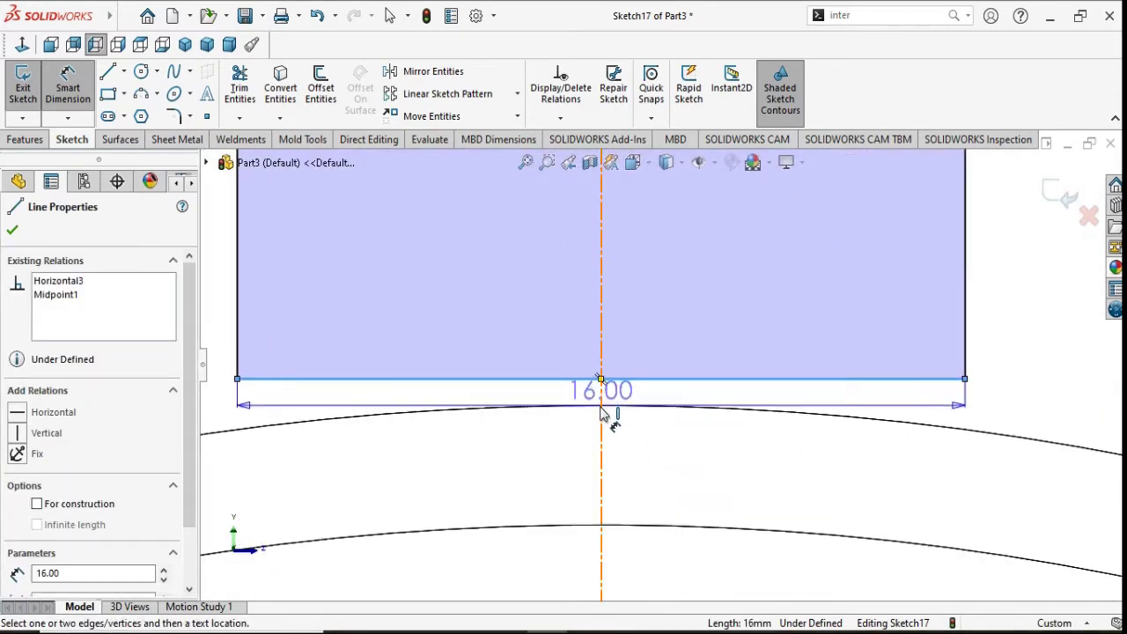
click(646, 407)
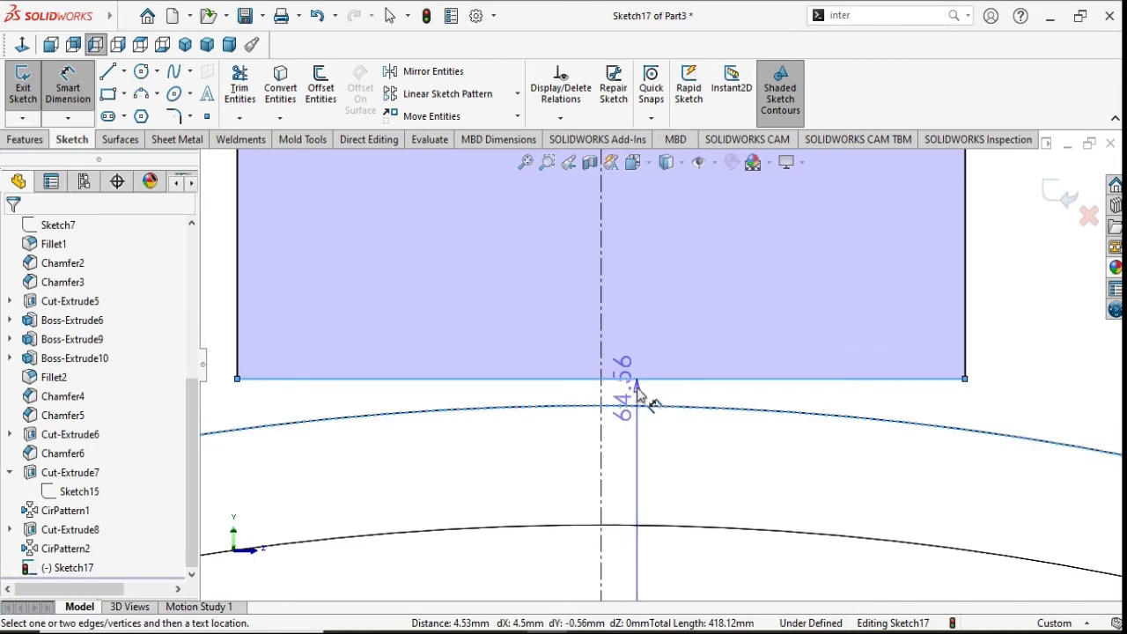
click(645, 402)
key(Escape)
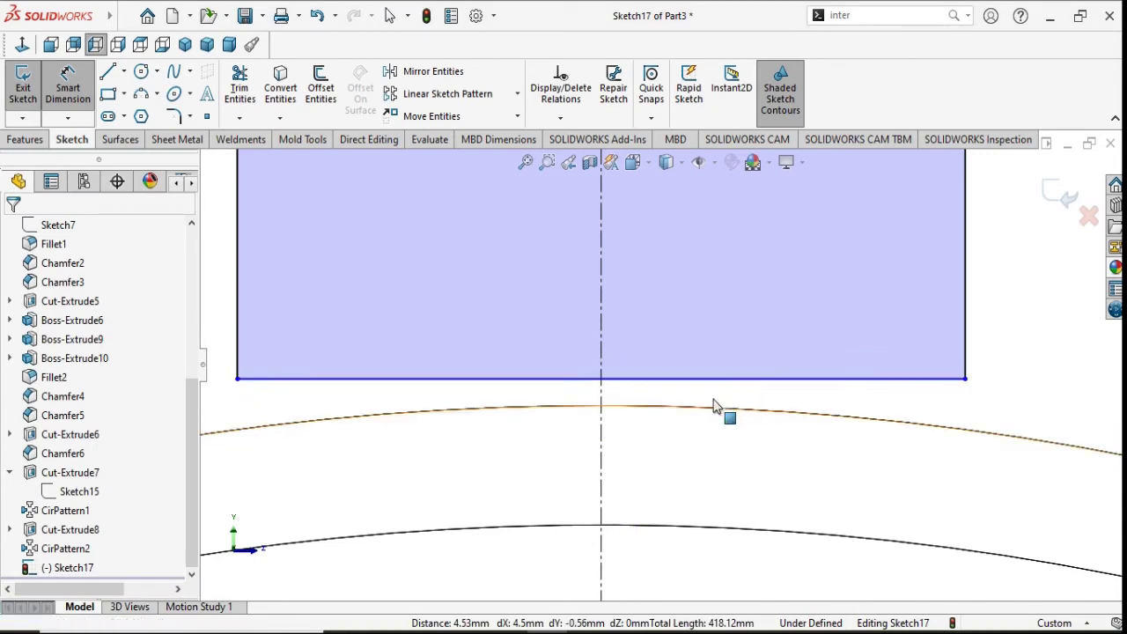
key(Escape)
scroll(694, 403, up, 1)
scroll(691, 405, up, 2)
scroll(690, 406, up, 2)
scroll(691, 407, down, 1)
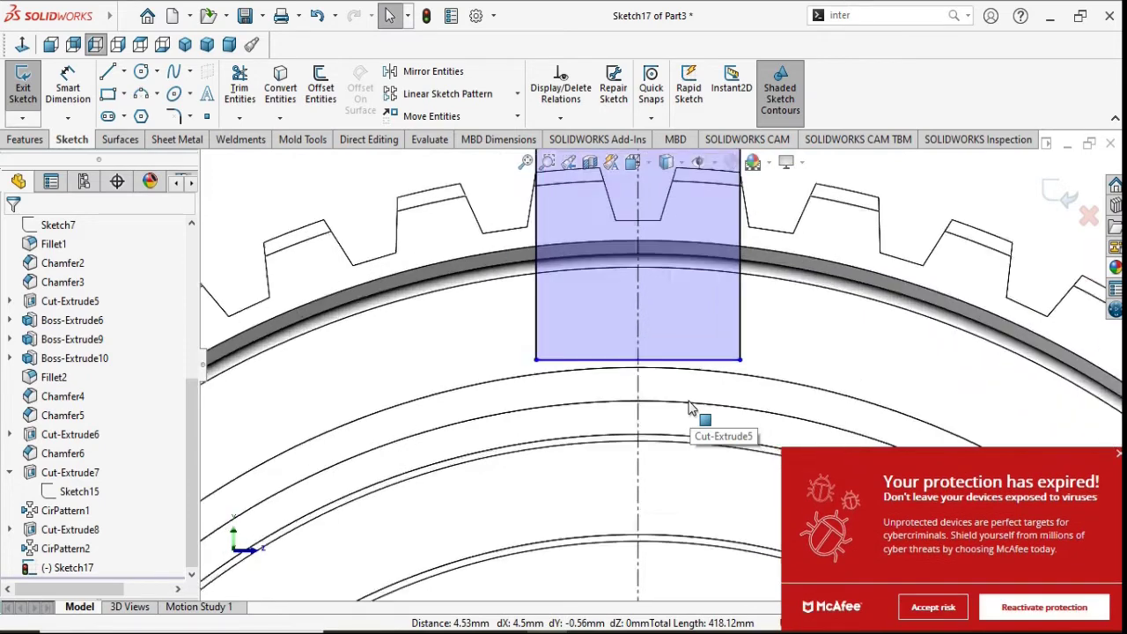
scroll(692, 405, down, 2)
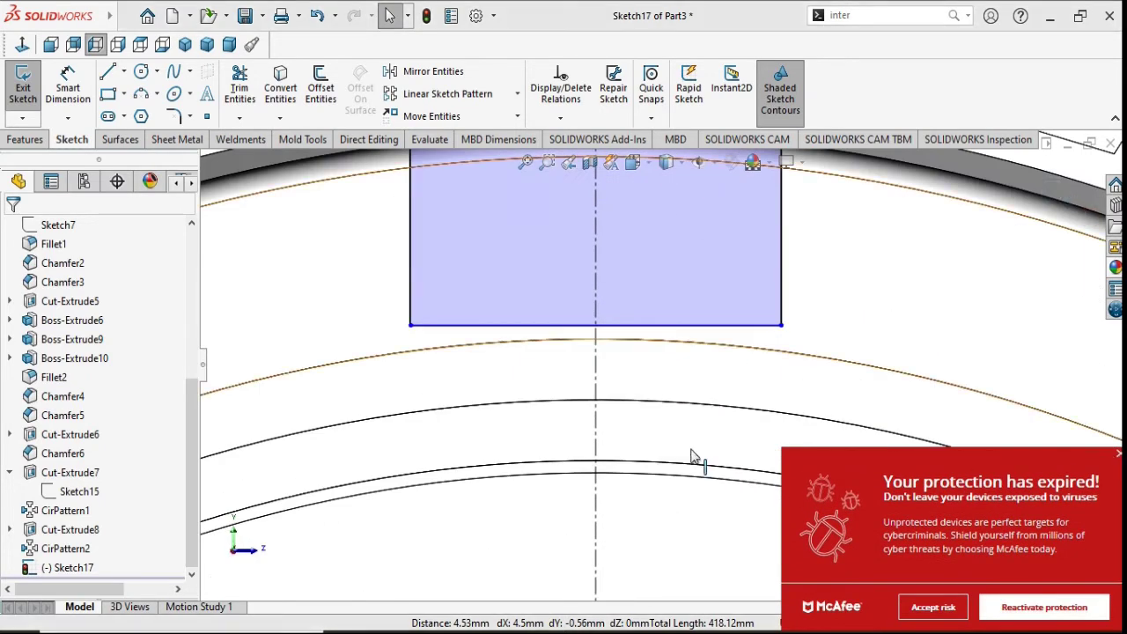
Step: Dismiss the antivirus notification and zoom out to see the whole gear
click(1117, 457)
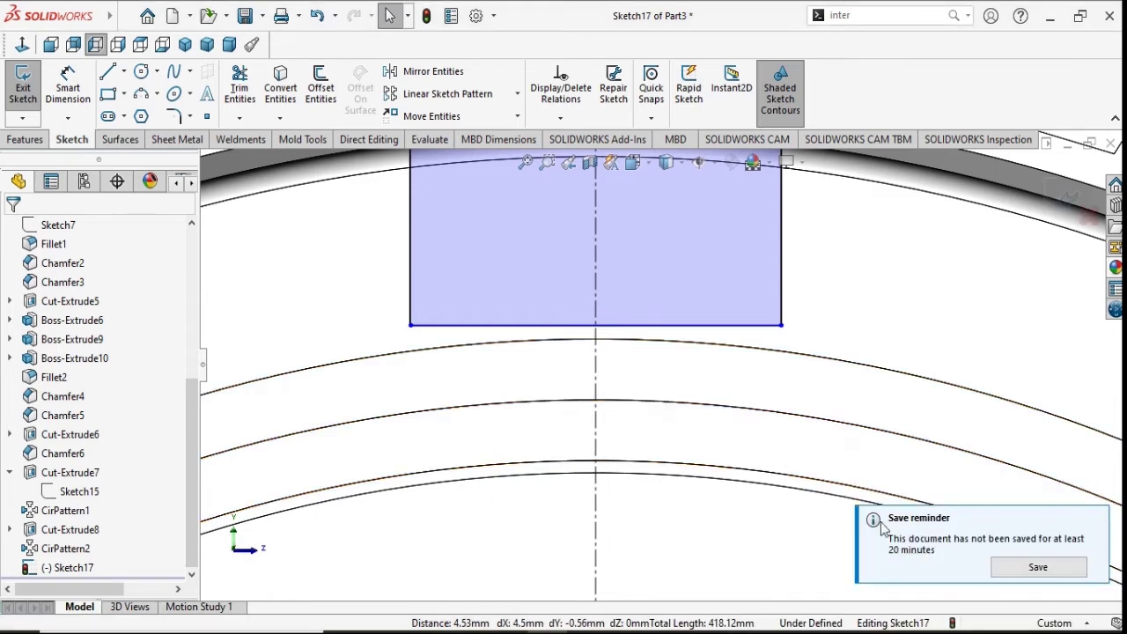
scroll(652, 336, down, 1)
scroll(586, 338, down, 2)
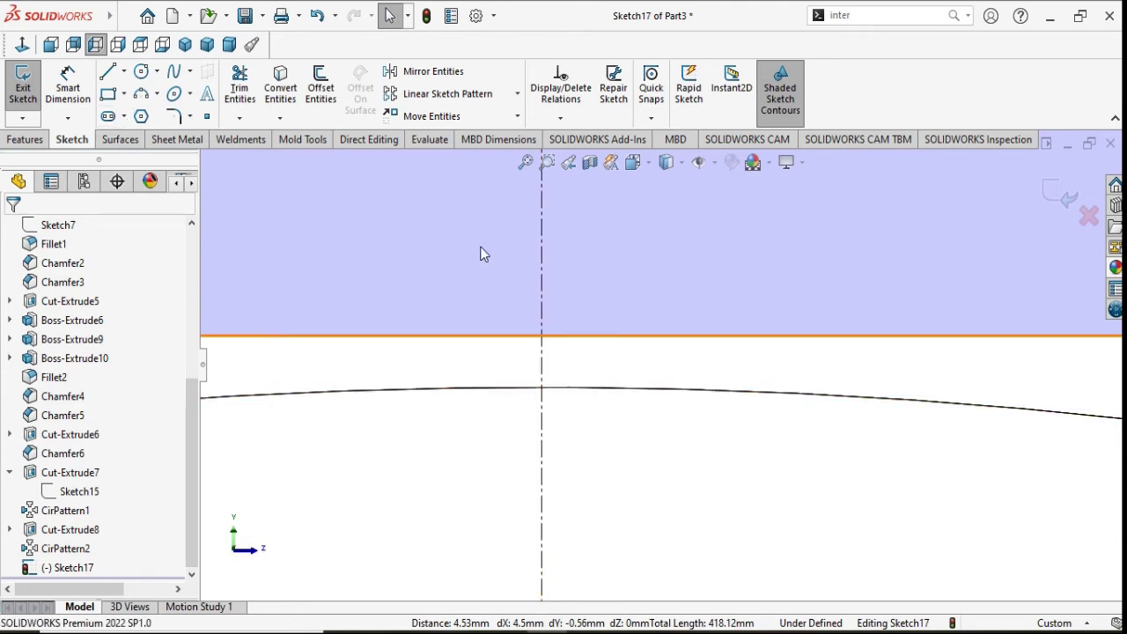
scroll(593, 374, up, 3)
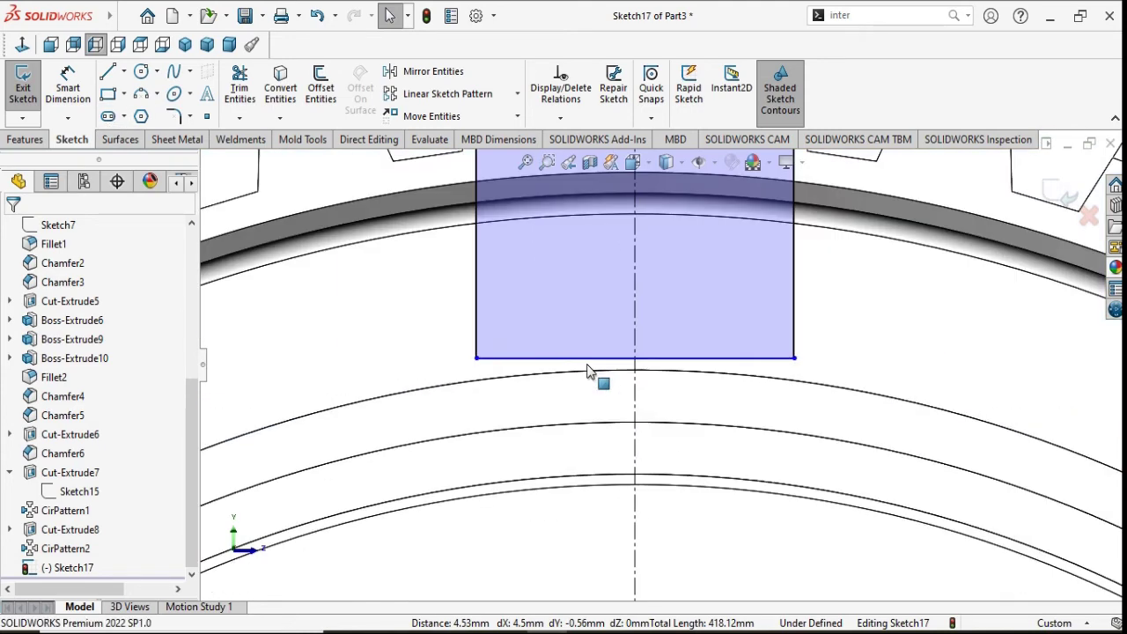
scroll(595, 380, up, 2)
scroll(608, 382, up, 2)
scroll(696, 353, down, 1)
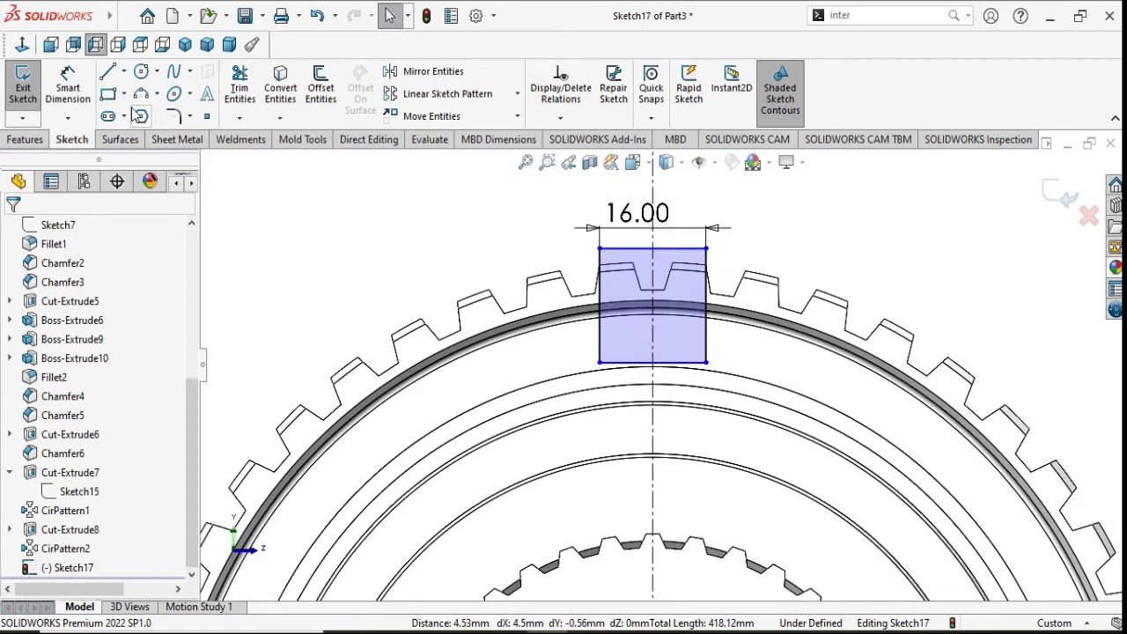
Step: Dimension the rectangle's left edge to a 17 mm height
click(68, 88)
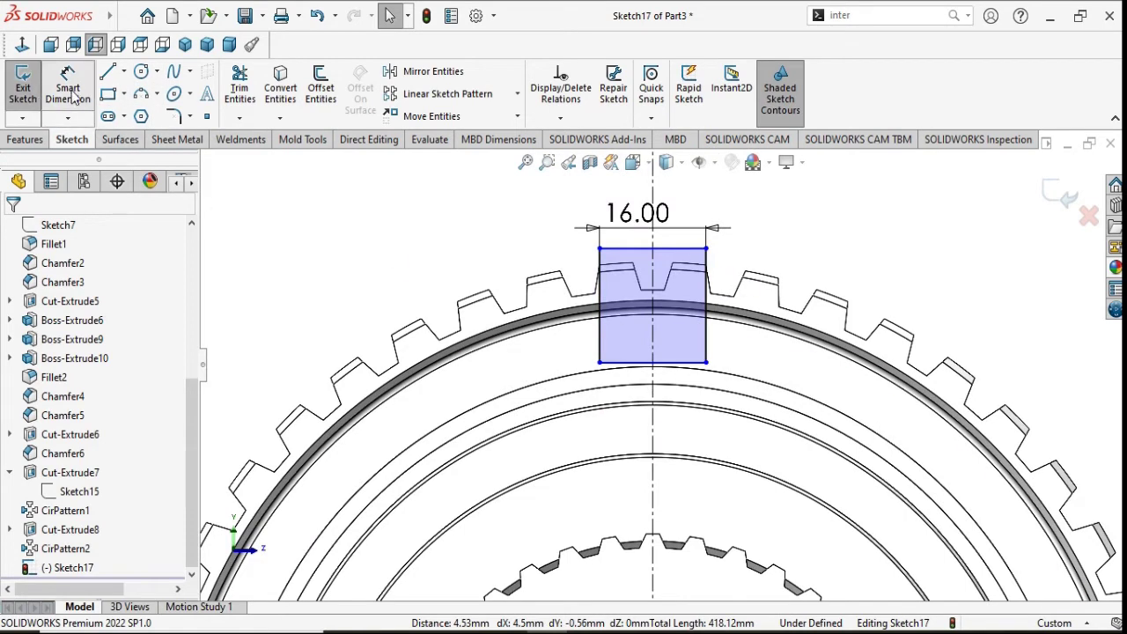
click(600, 331)
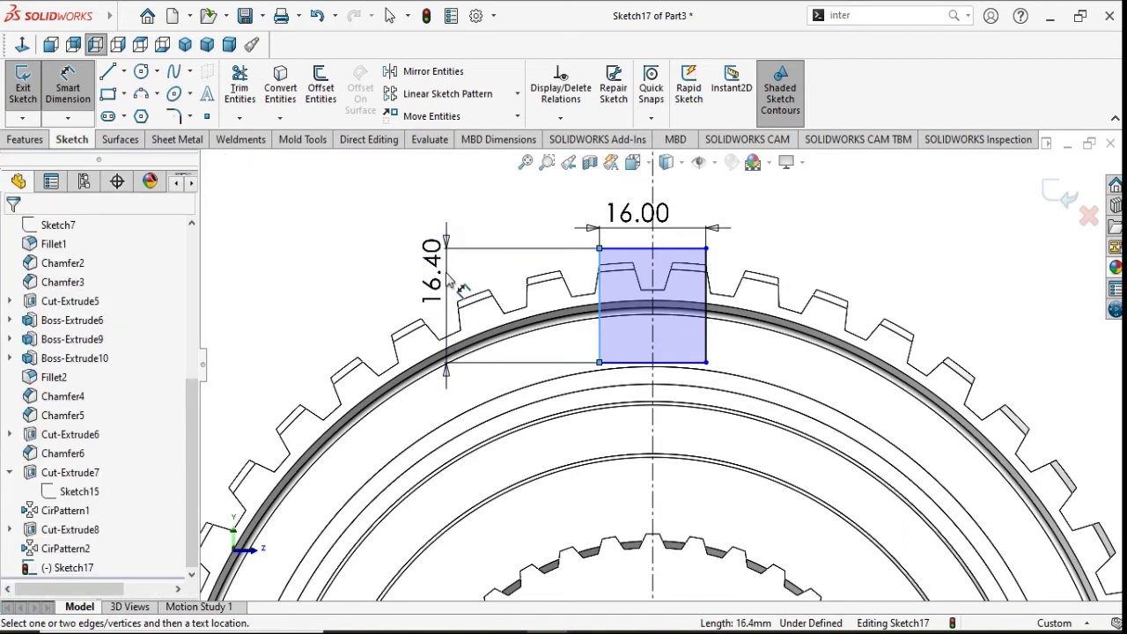
click(448, 280)
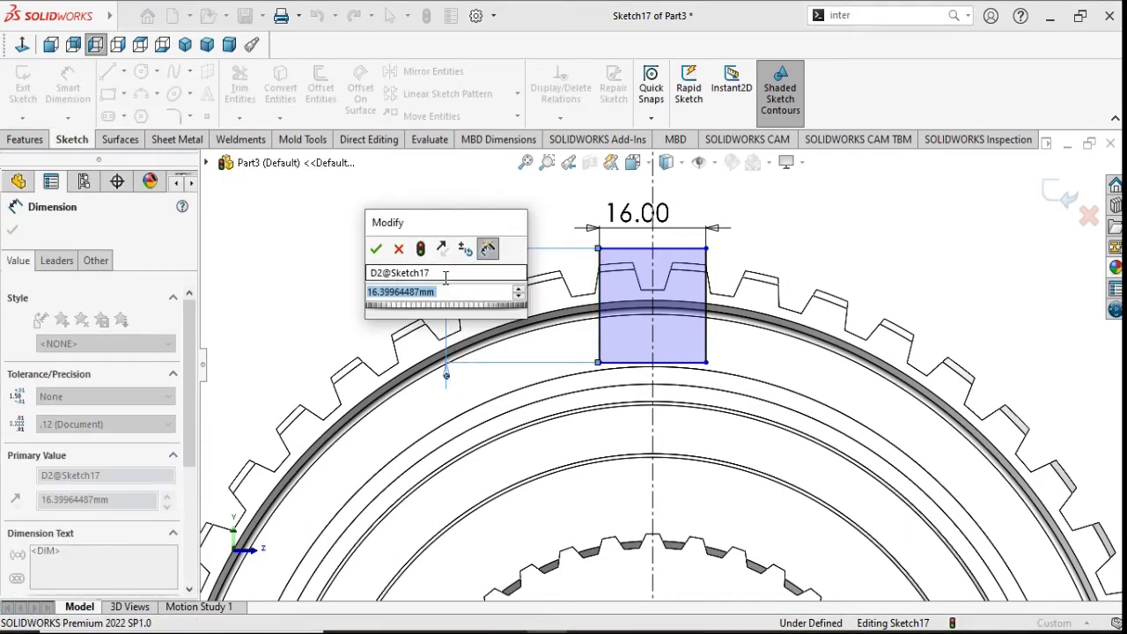
text(17)
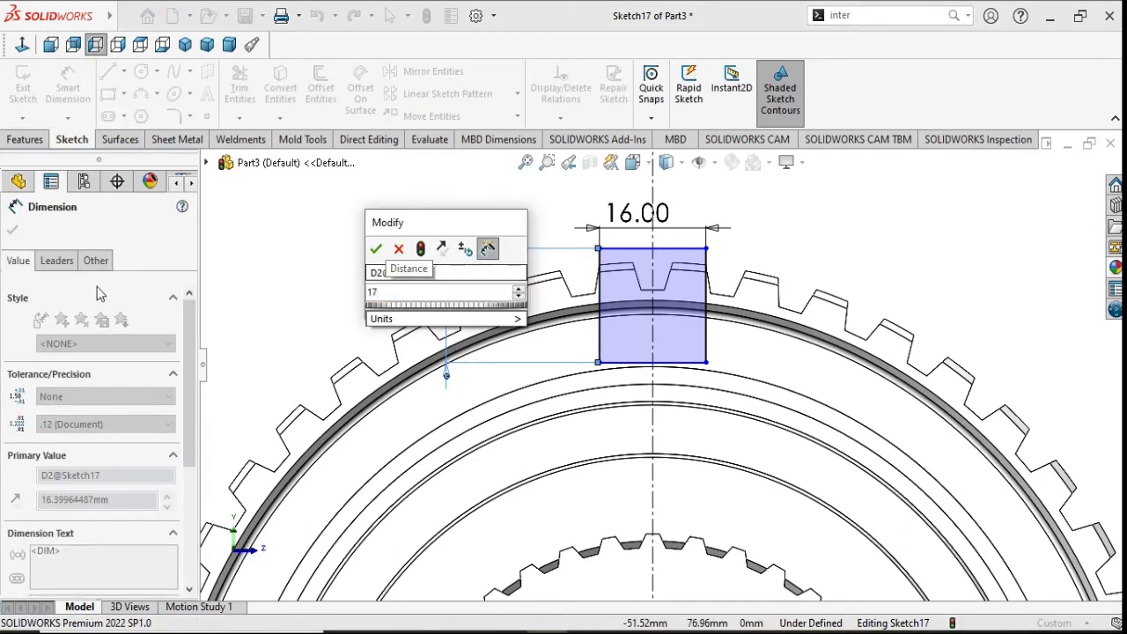
click(376, 249)
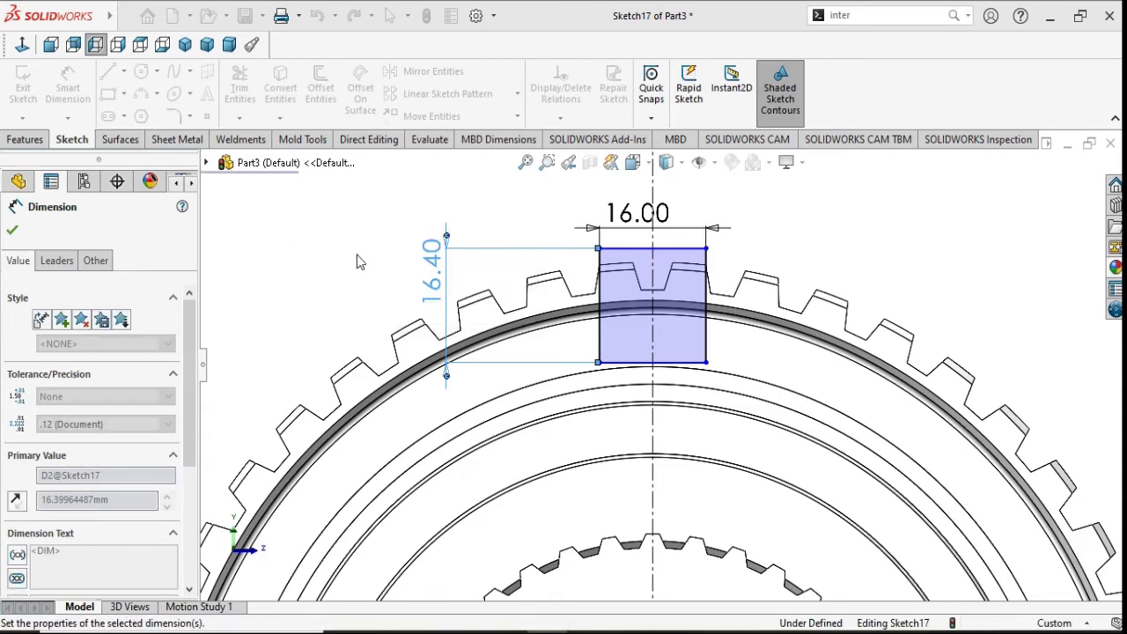
scroll(695, 392, down, 2)
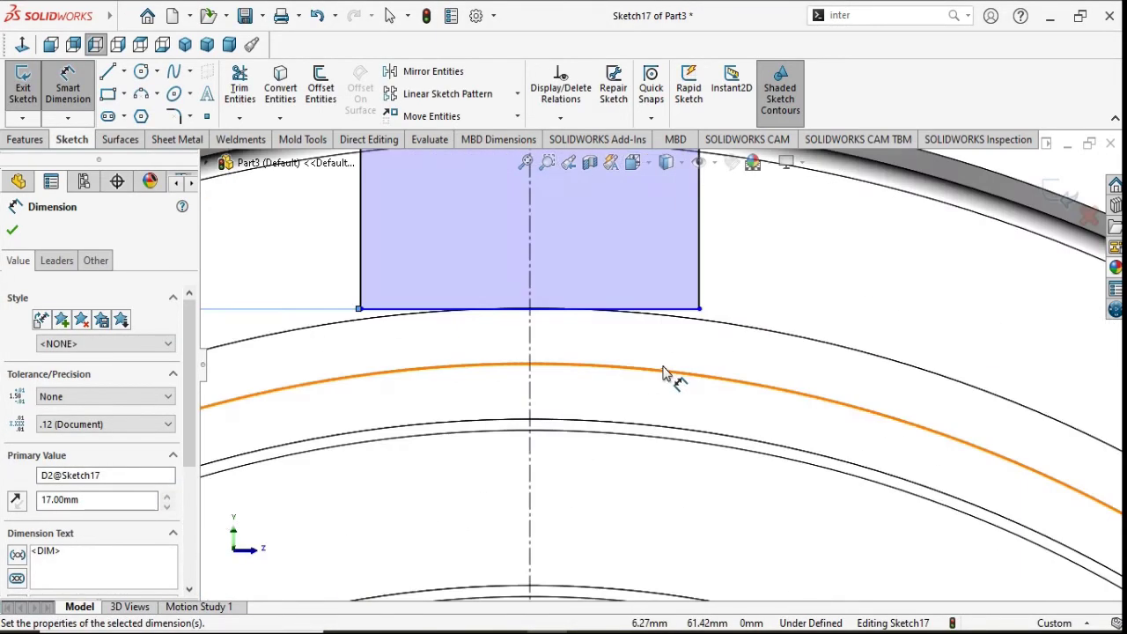
scroll(667, 378, down, 2)
scroll(391, 257, down, 1)
scroll(392, 260, down, 1)
scroll(401, 282, up, 2)
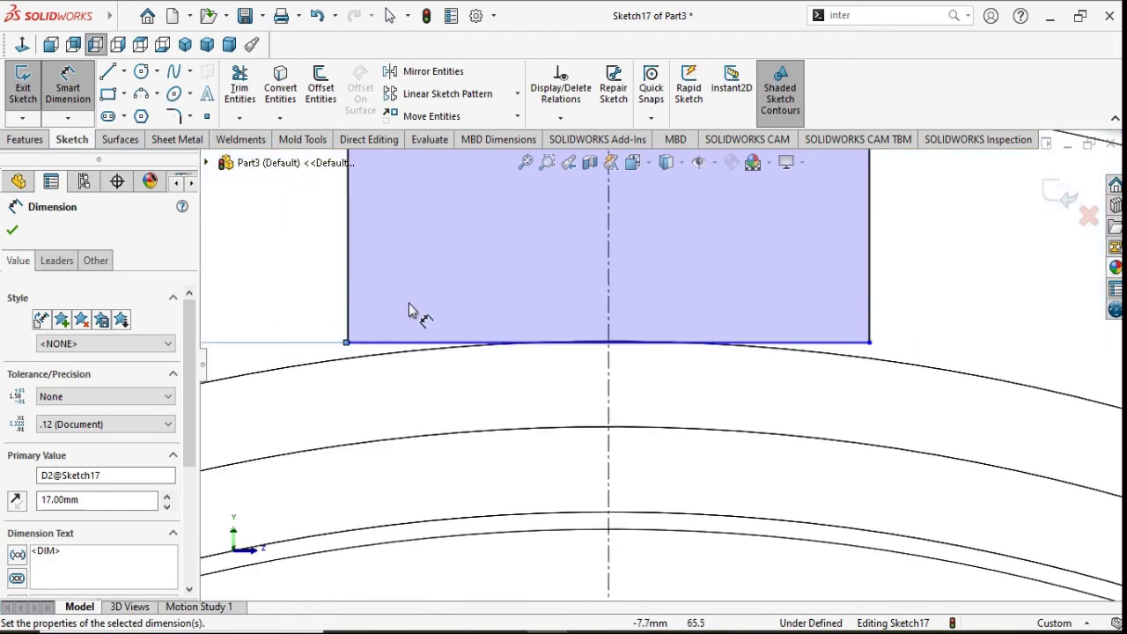
scroll(414, 312, up, 3)
scroll(431, 328, down, 1)
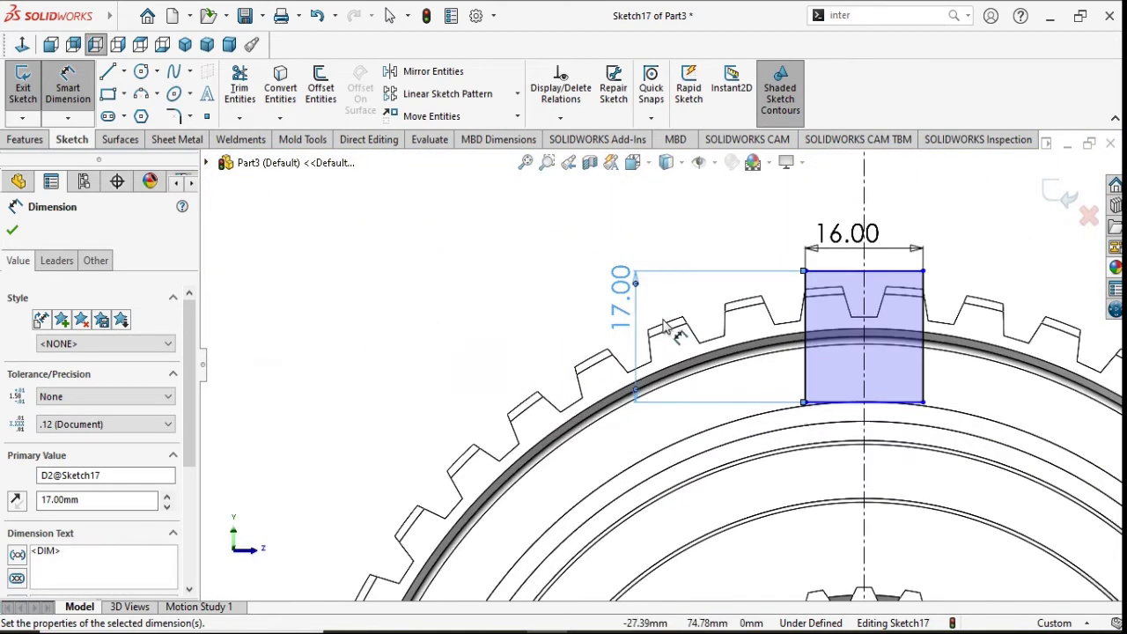
Step: Change the rectangle height dimension to 16.5 mm and close the PropertyManager
double_click(620, 315)
text(1)
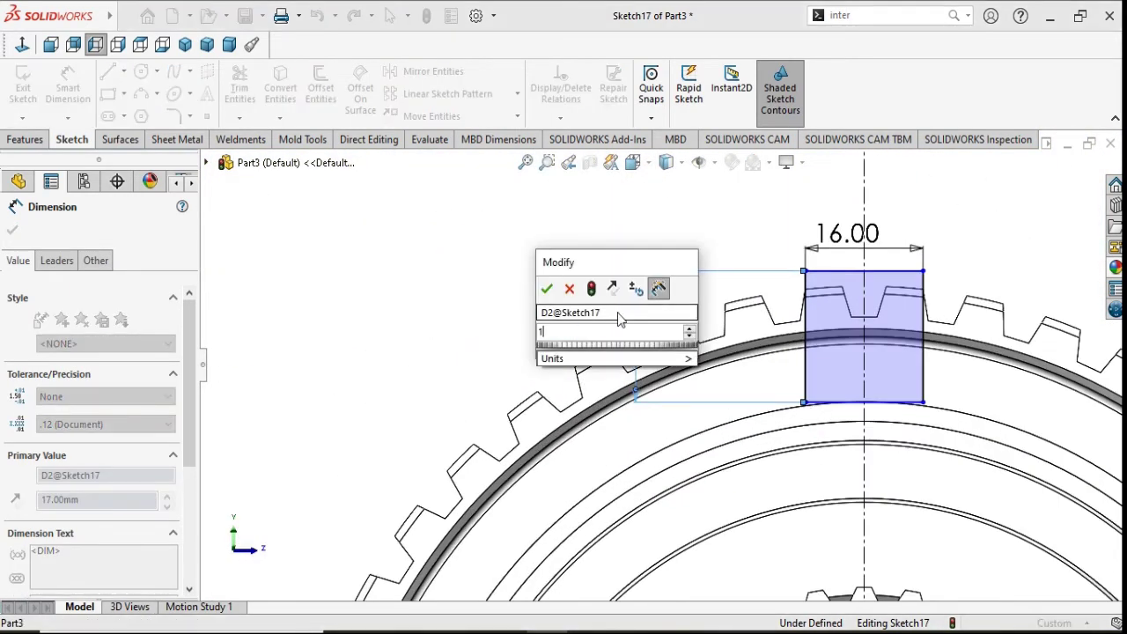
text(6)
text(5)
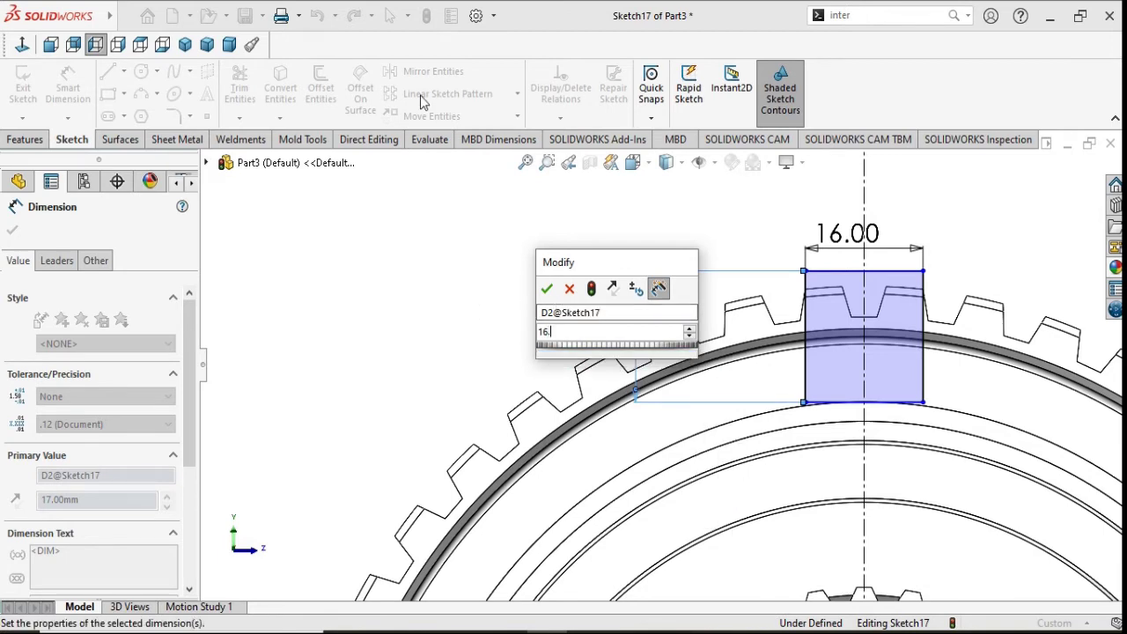
text(.5)
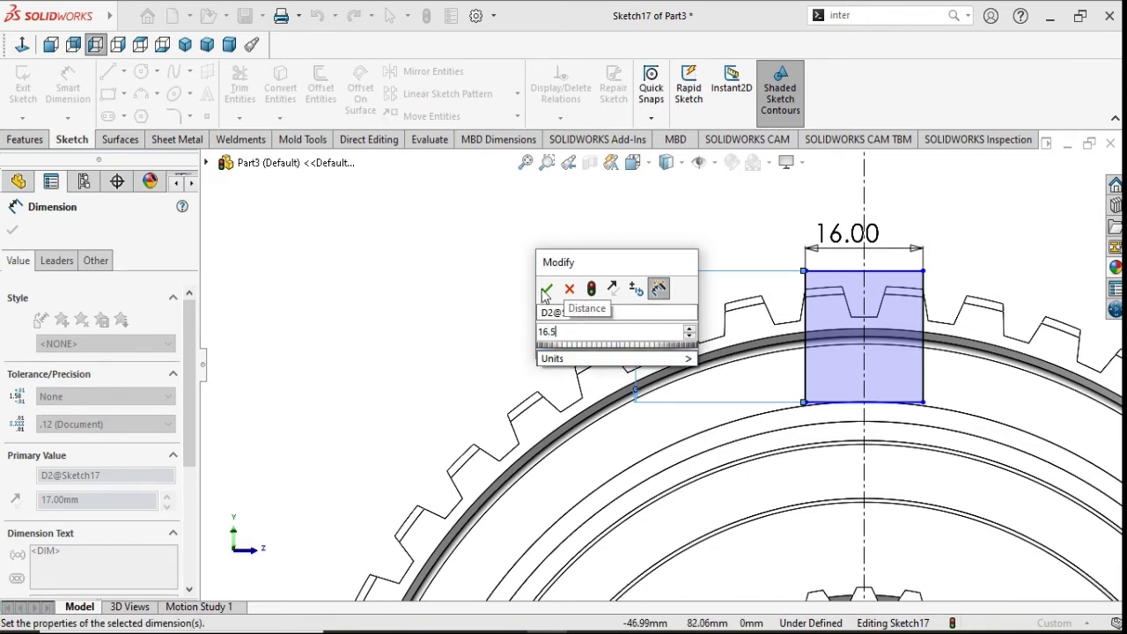
click(546, 290)
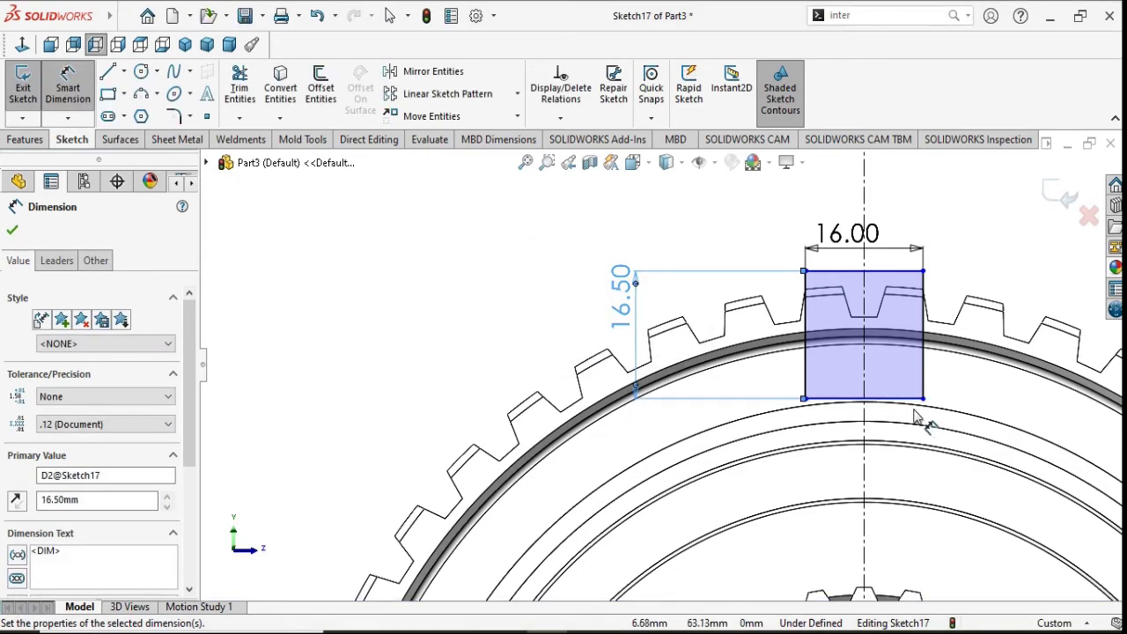
scroll(916, 414, up, 2)
click(14, 230)
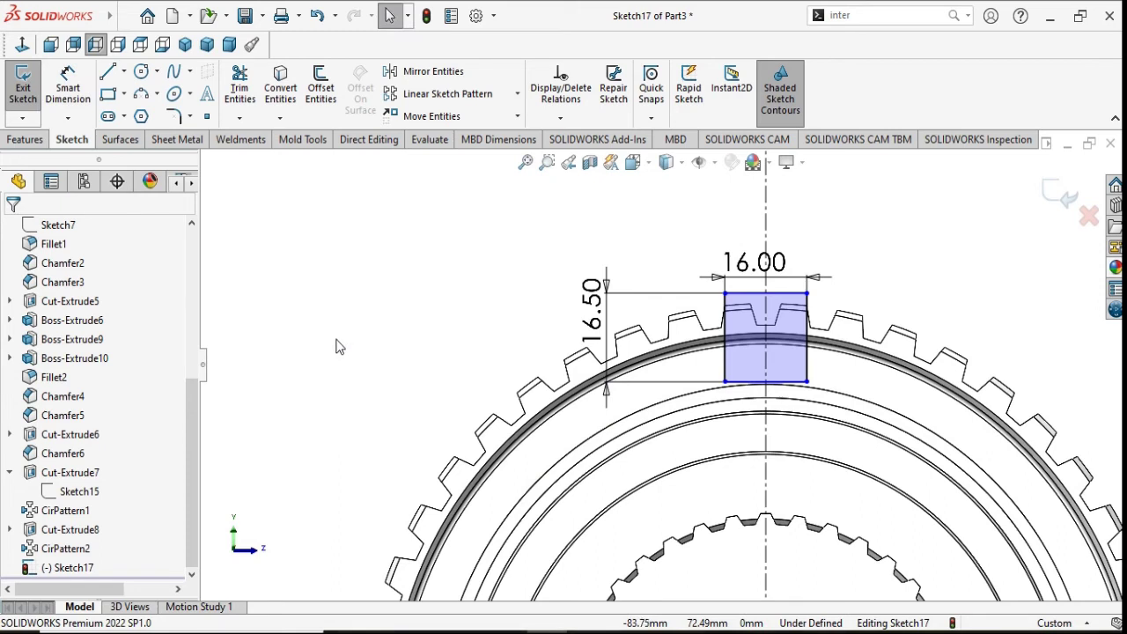
Step: Extrude-cut the rectangle Through All and orbit to inspect the new slot
click(25, 139)
click(262, 92)
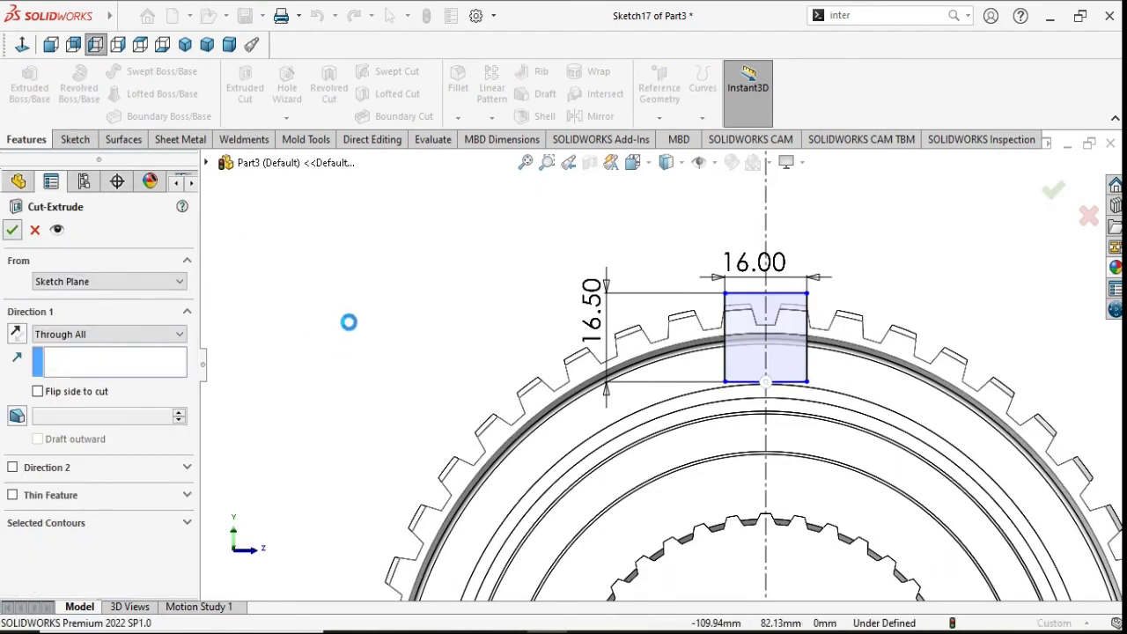
key(Return)
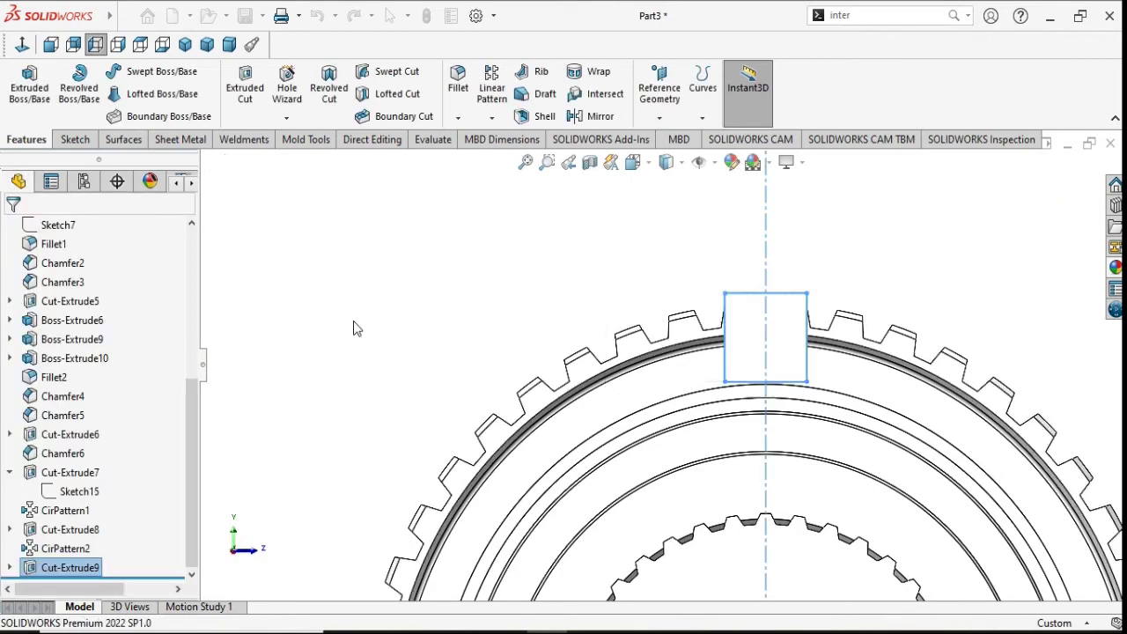
mouse_move(459, 284)
middle_down()
mouse_move(418, 293)
mouse_move(473, 404)
mouse_move(486, 345)
middle_up()
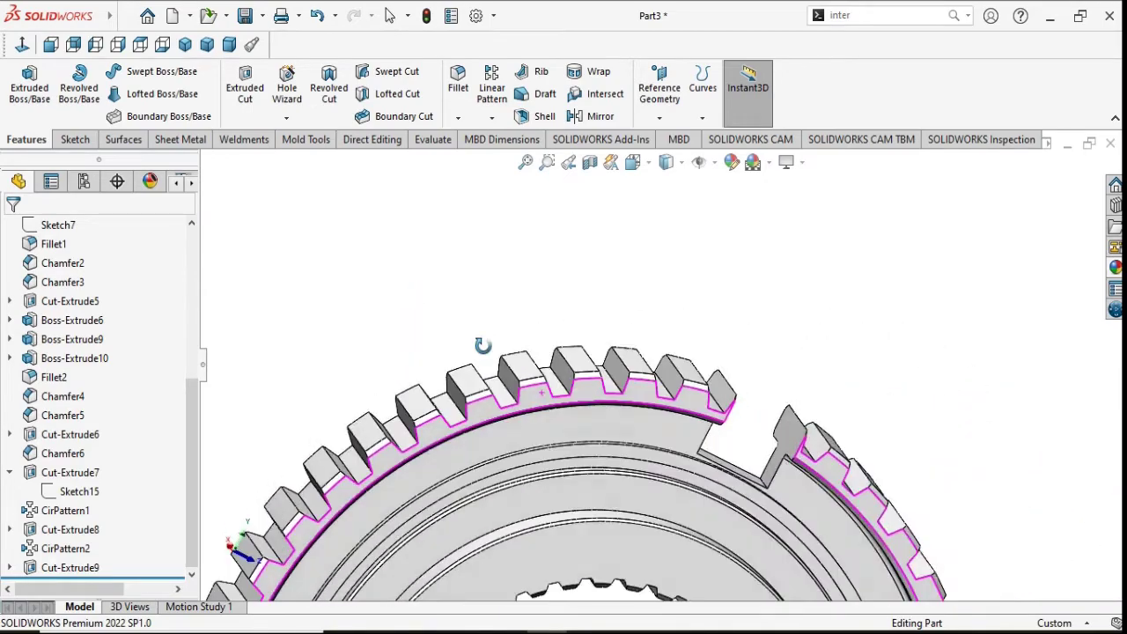
scroll(634, 516, up, 5)
middle_drag(763, 438, 769, 347)
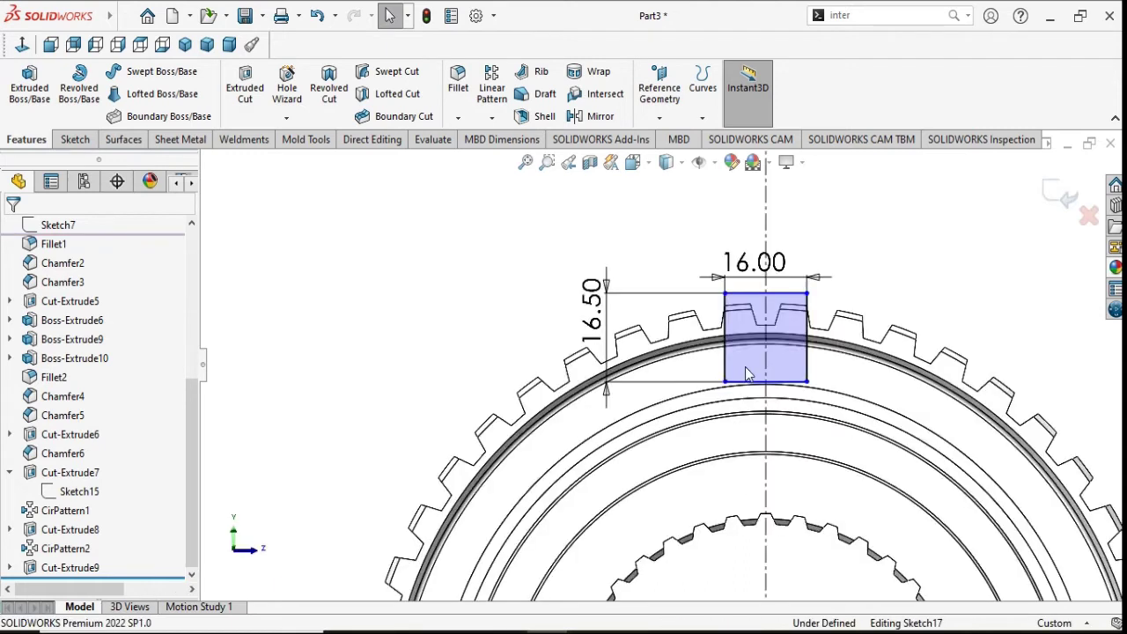
Step: Remove the 16.5 height dimension and stretch the rectangle's bottom edge toward the inner ring
scroll(798, 467, down, 2)
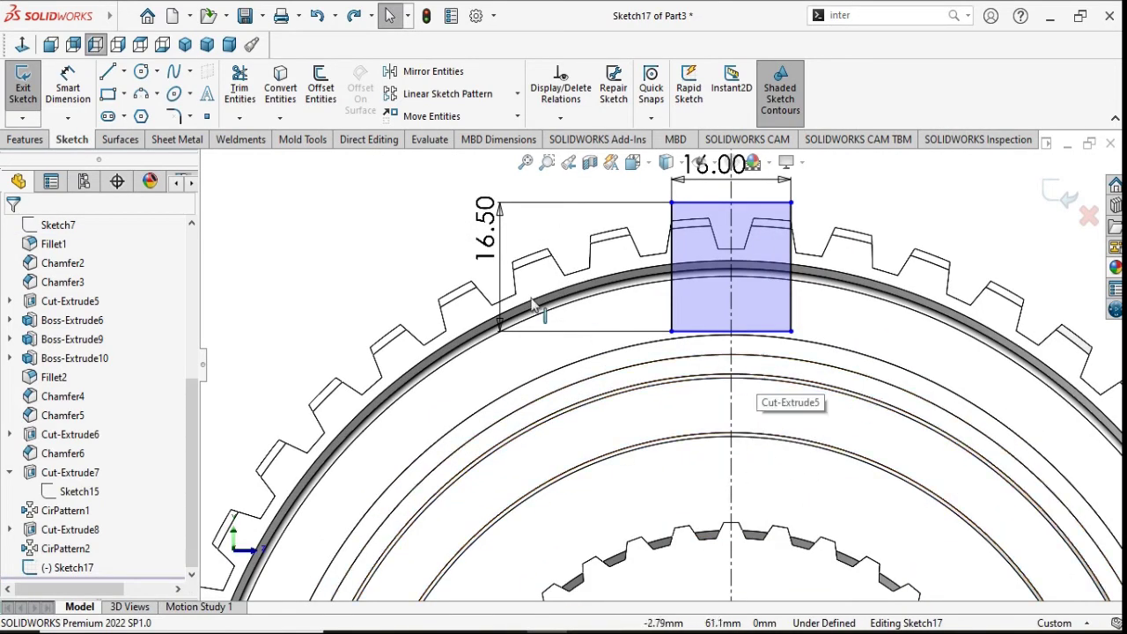
click(485, 229)
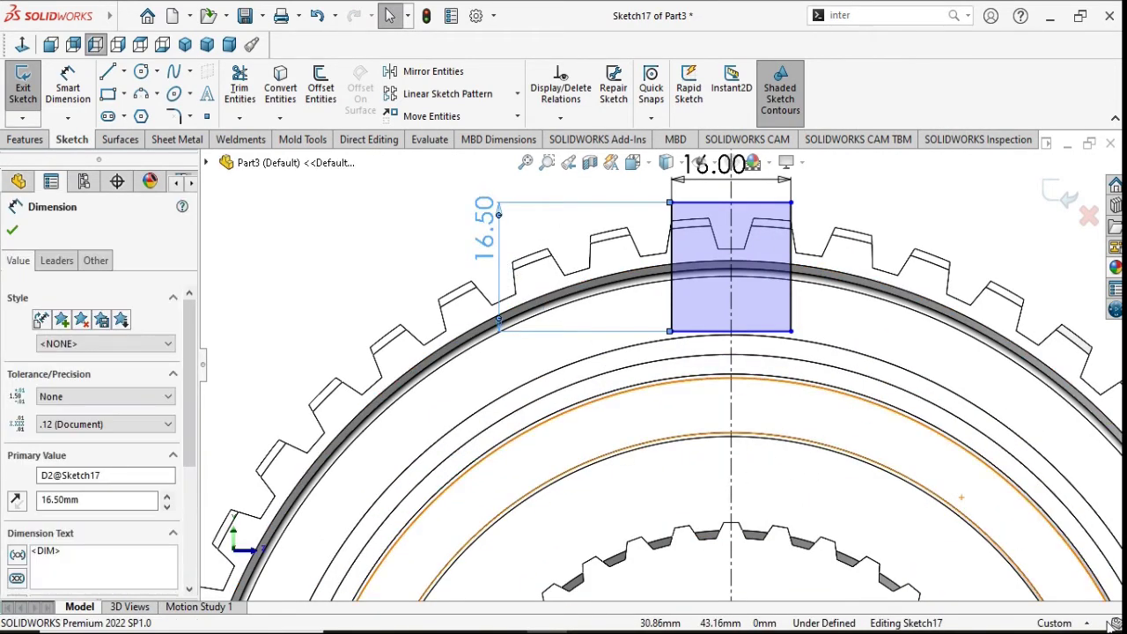
key(Escape)
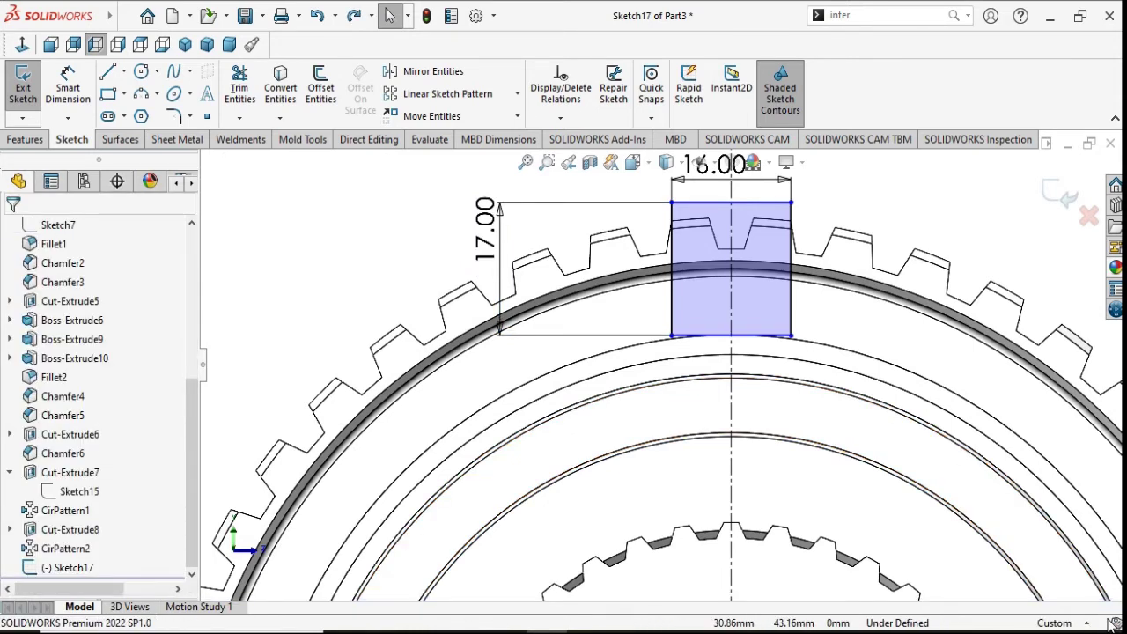
key(ctrl+z)
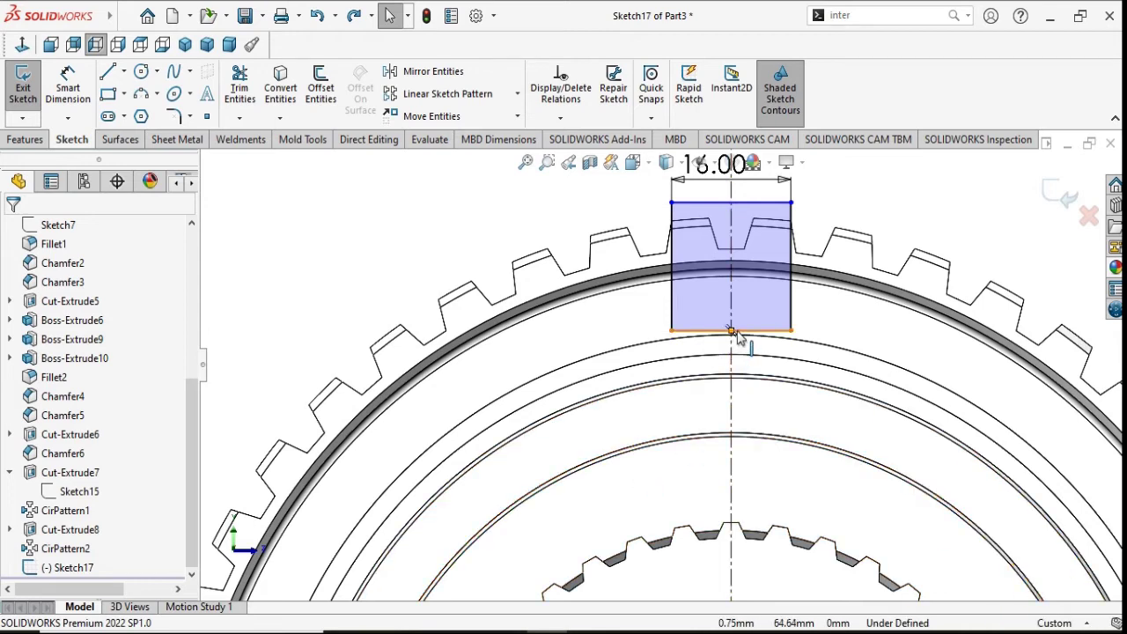
drag(736, 352, 736, 430)
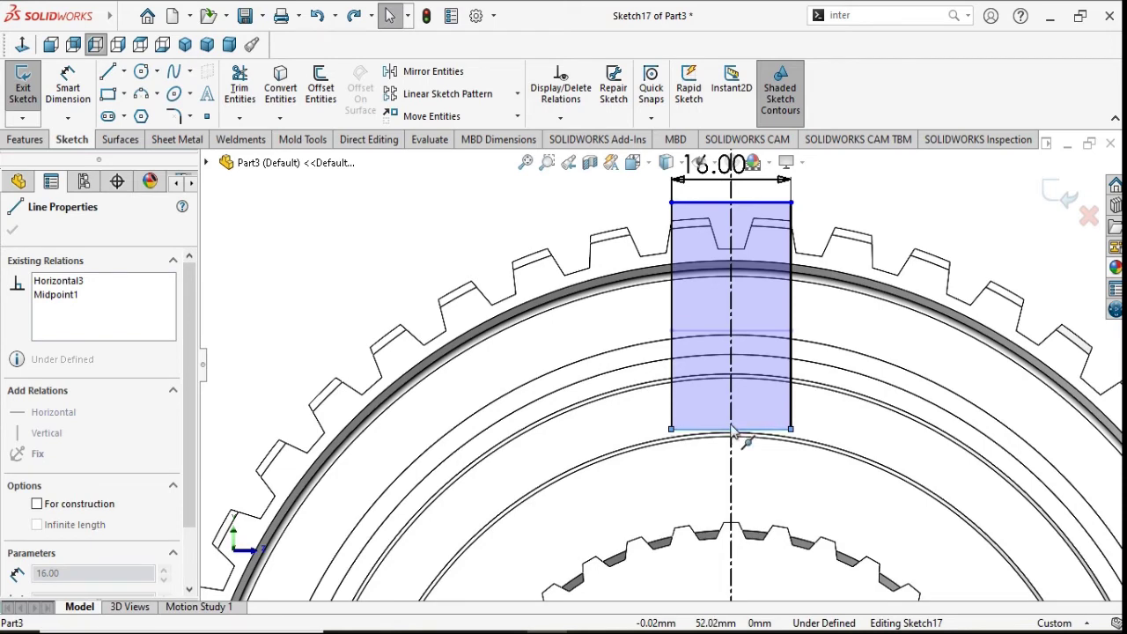
key(Escape)
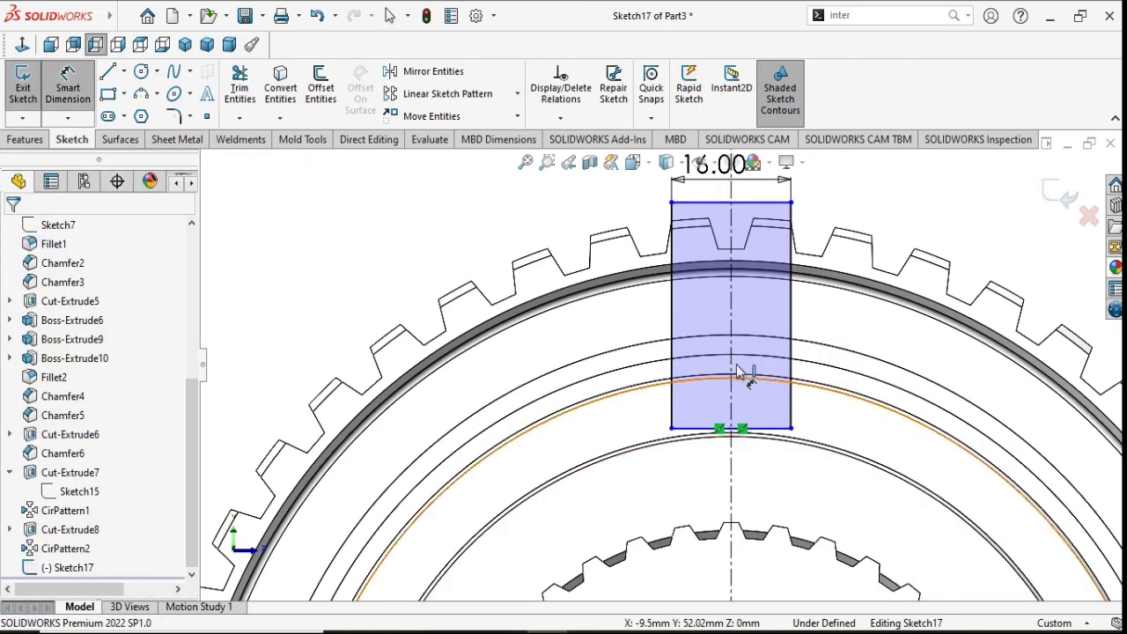
Step: Dimension the rectangle height at 30 mm, then revise it to 28.5 mm
click(674, 325)
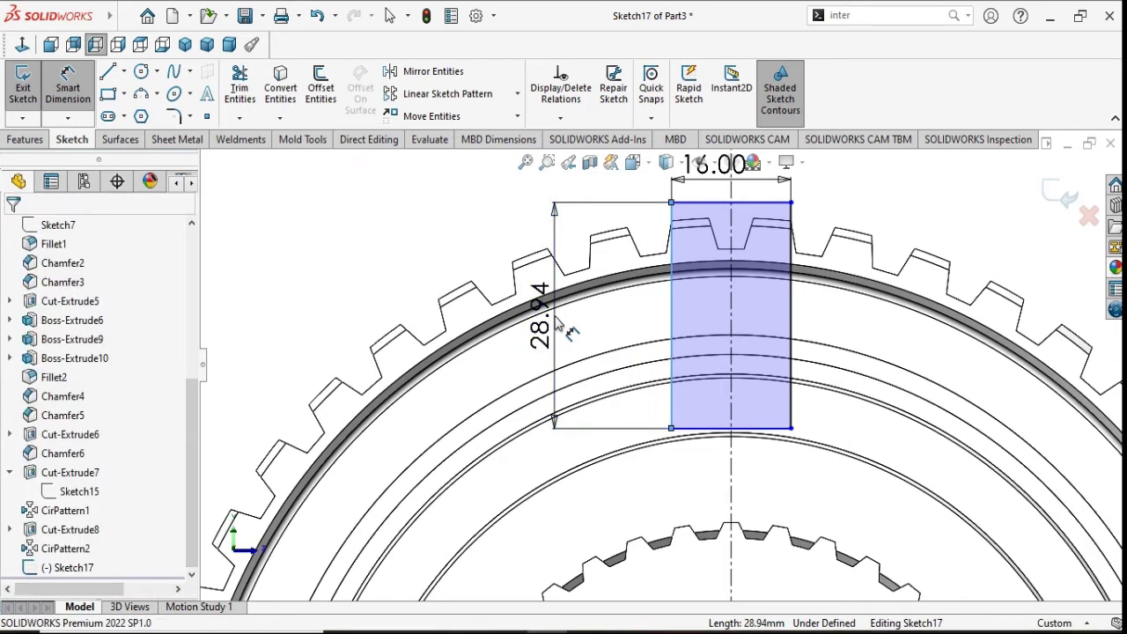
click(557, 322)
text(30)
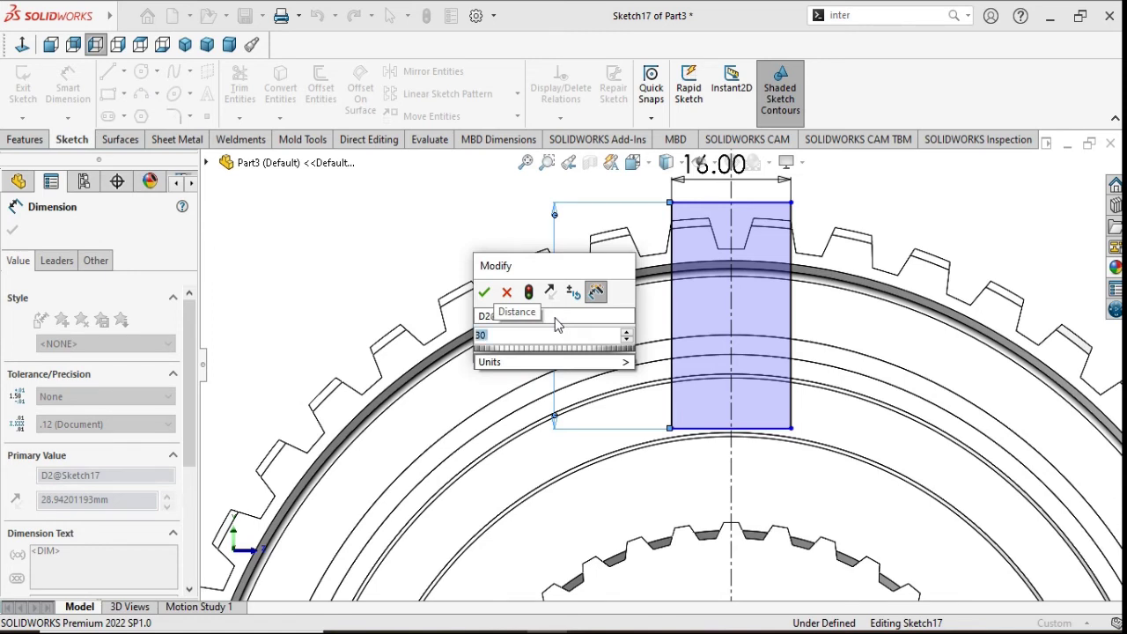
click(485, 293)
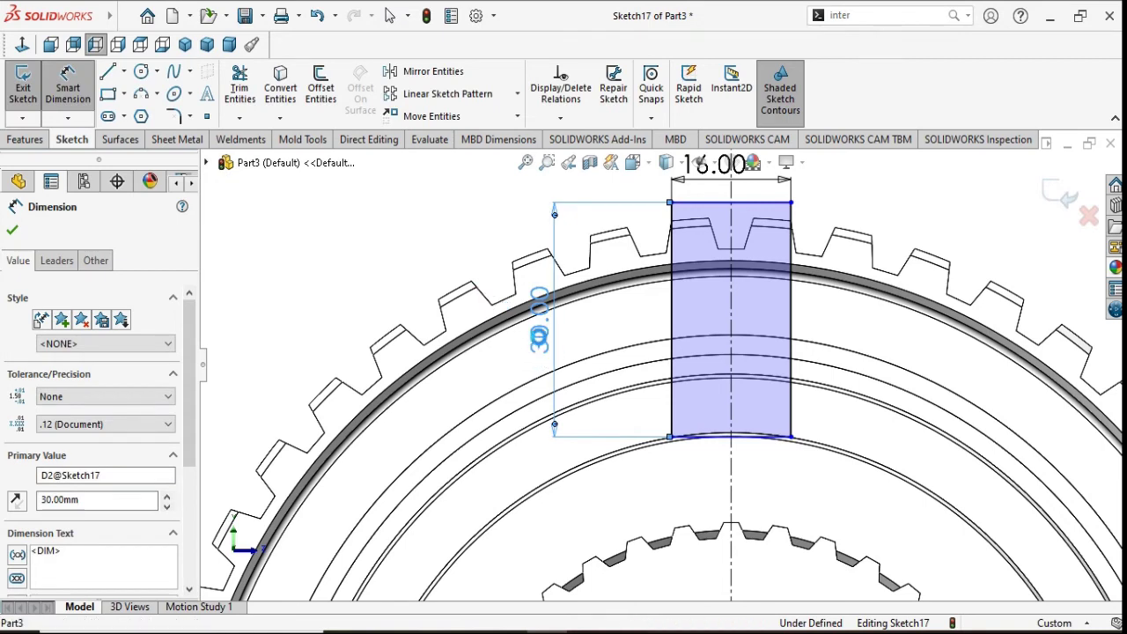
double_click(538, 322)
text(28)
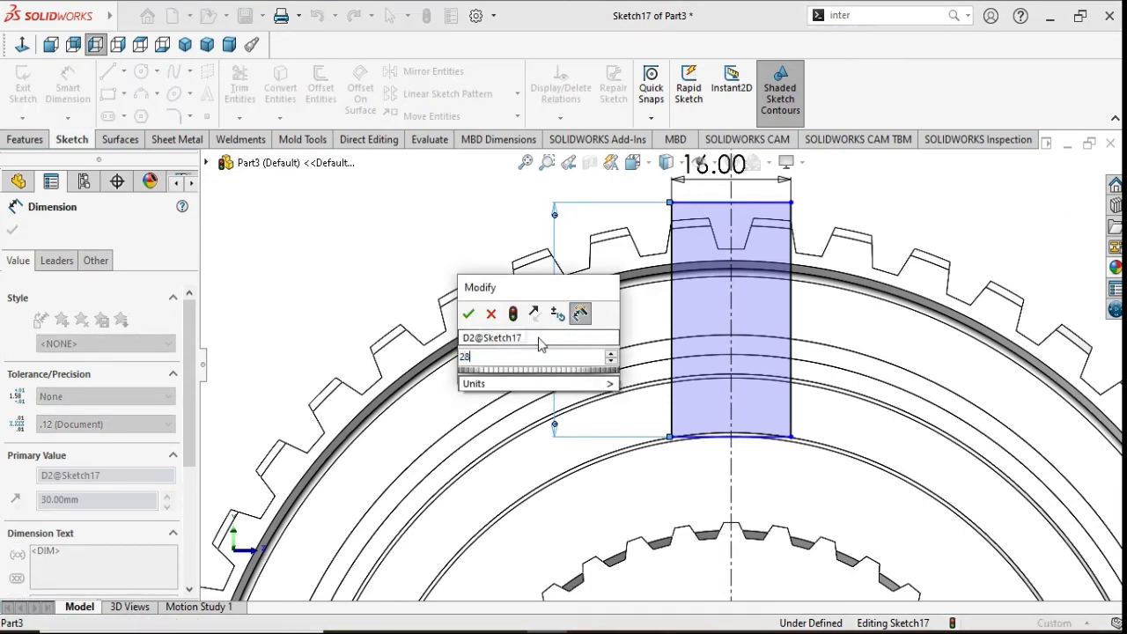
text(.5)
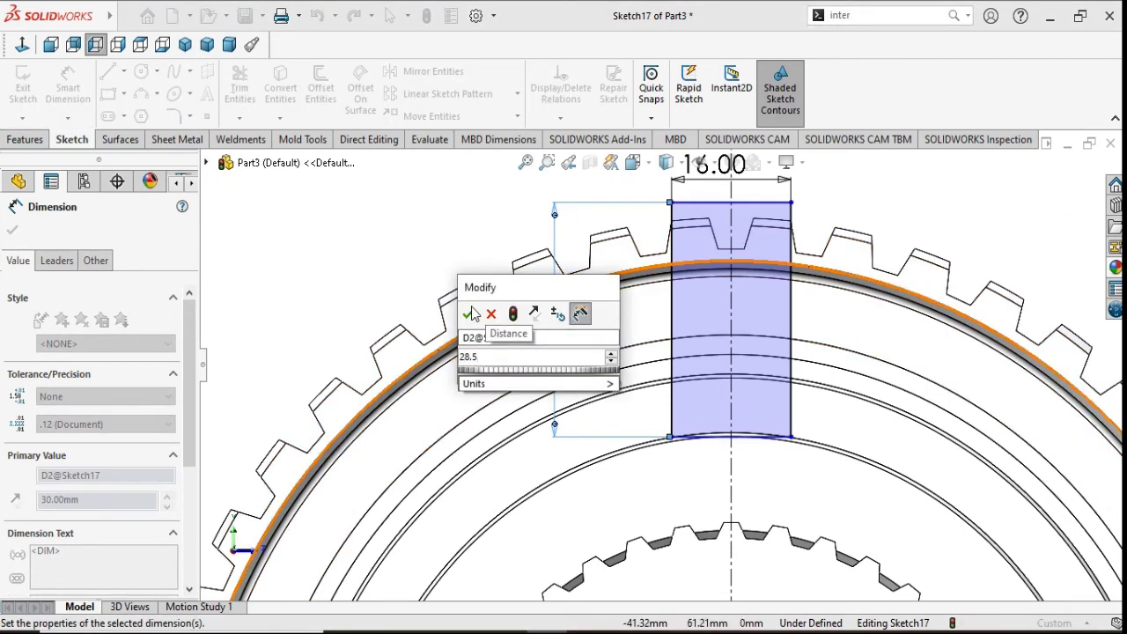
click(469, 316)
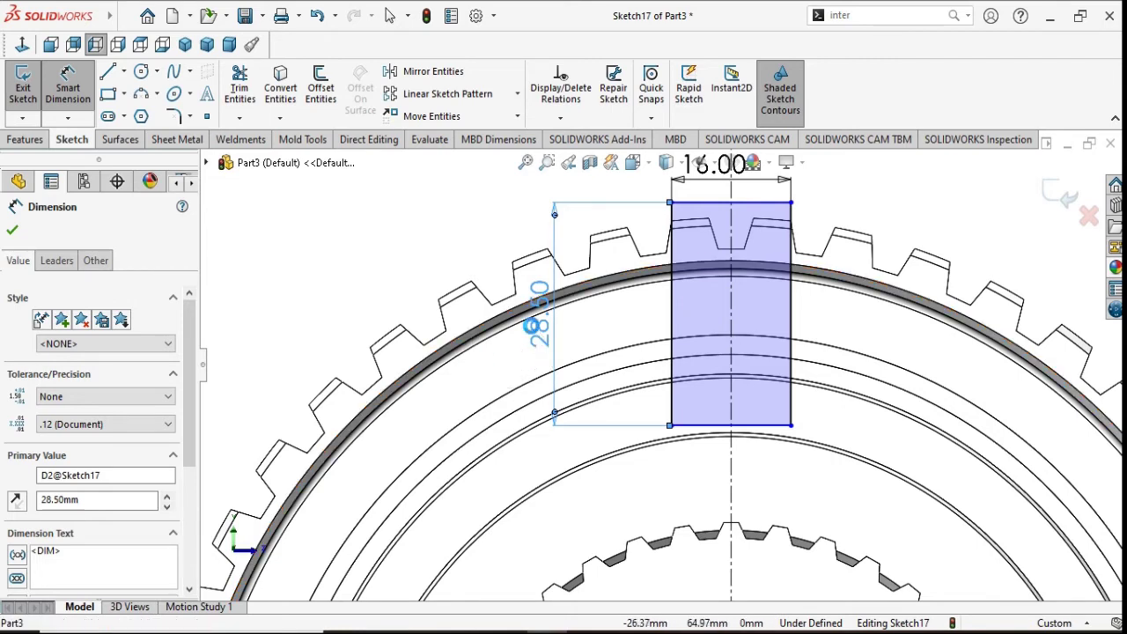
Step: Change the slot height to 28.70 mm and close the Dimension PropertyManager
double_click(533, 327)
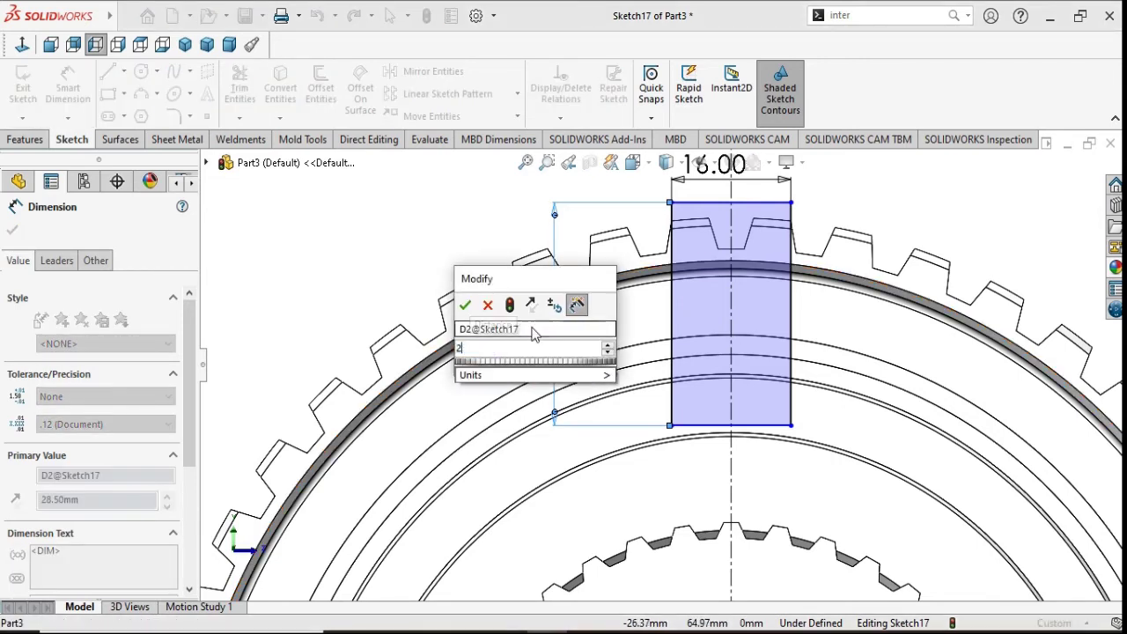
text(28.4)
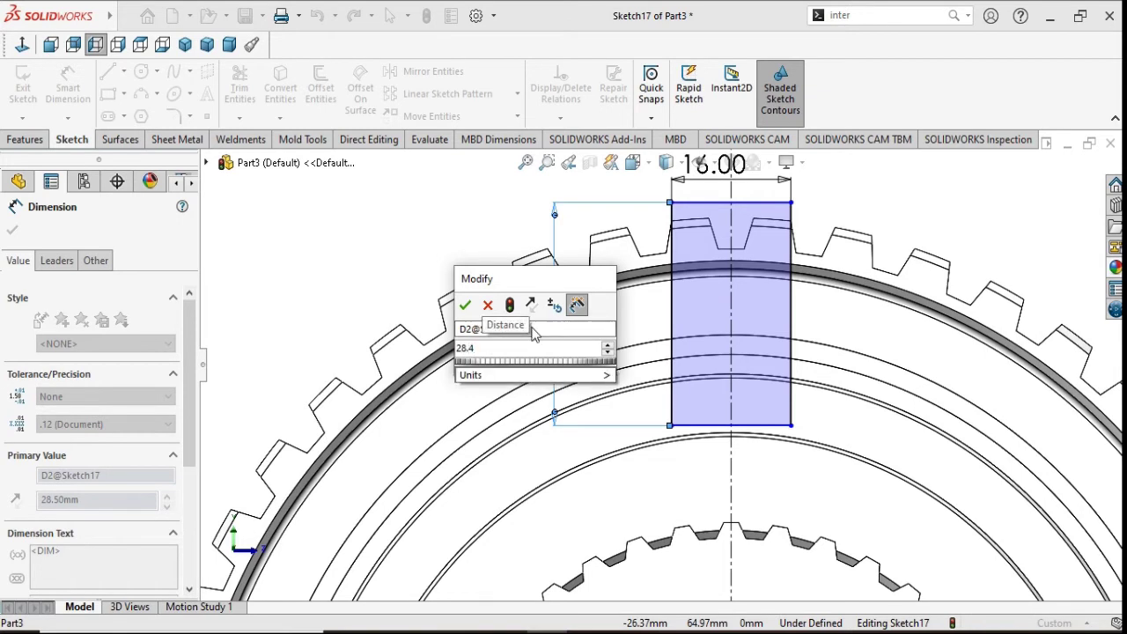
scroll(533, 353, up, 3)
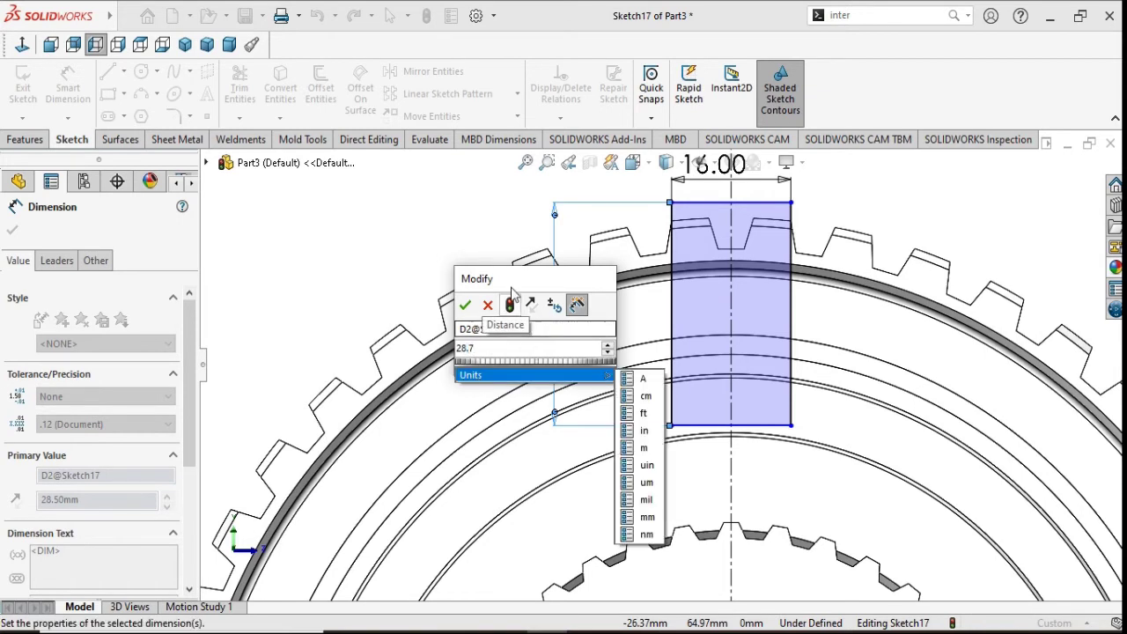
click(467, 306)
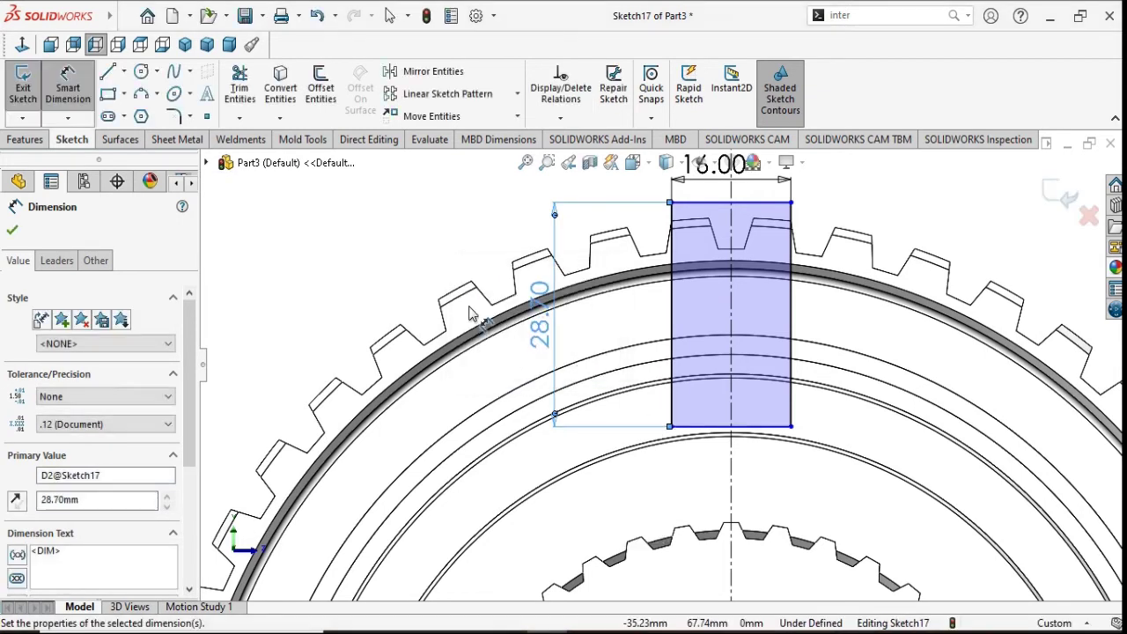
click(13, 230)
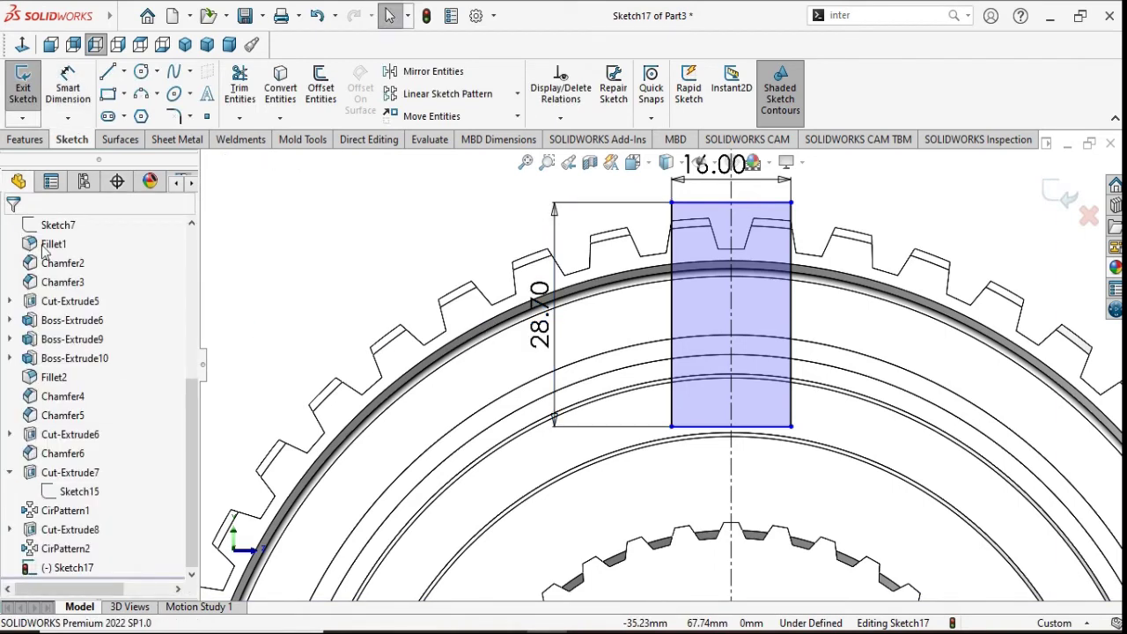
click(28, 140)
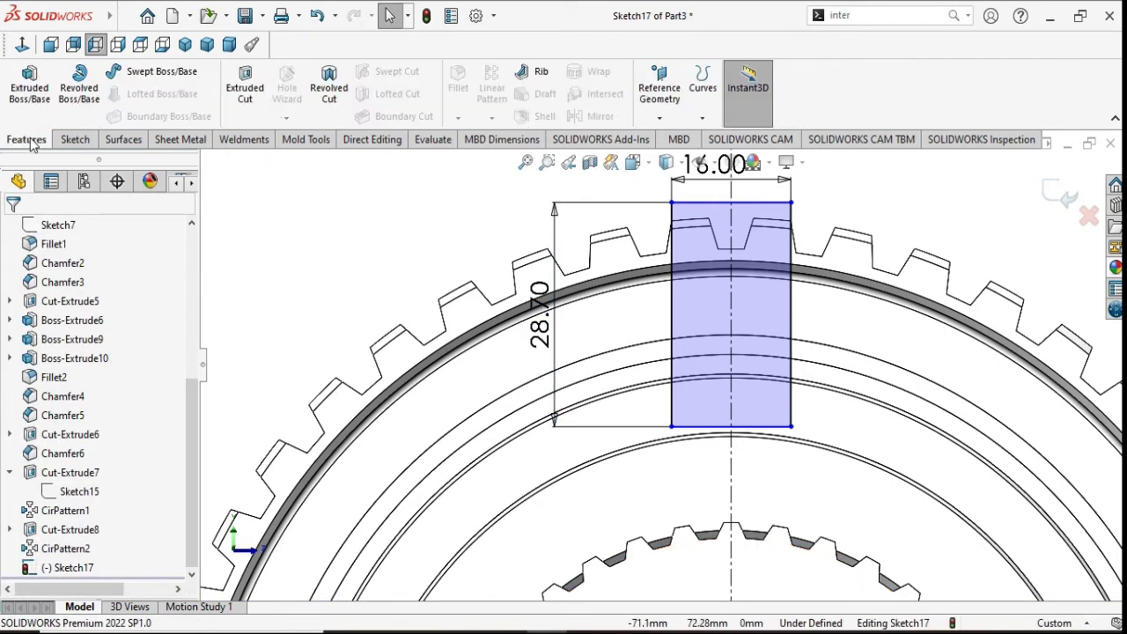
Step: Extrude-cut the 28.70 mm slot Through All and orbit to a face-on view to inspect it
click(244, 84)
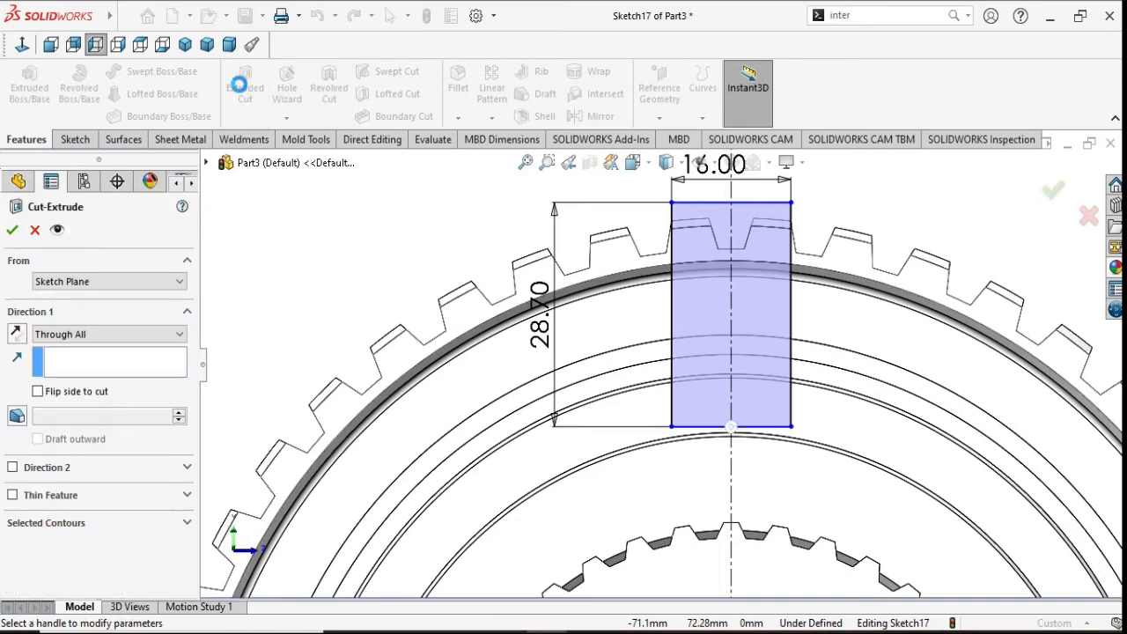
click(12, 230)
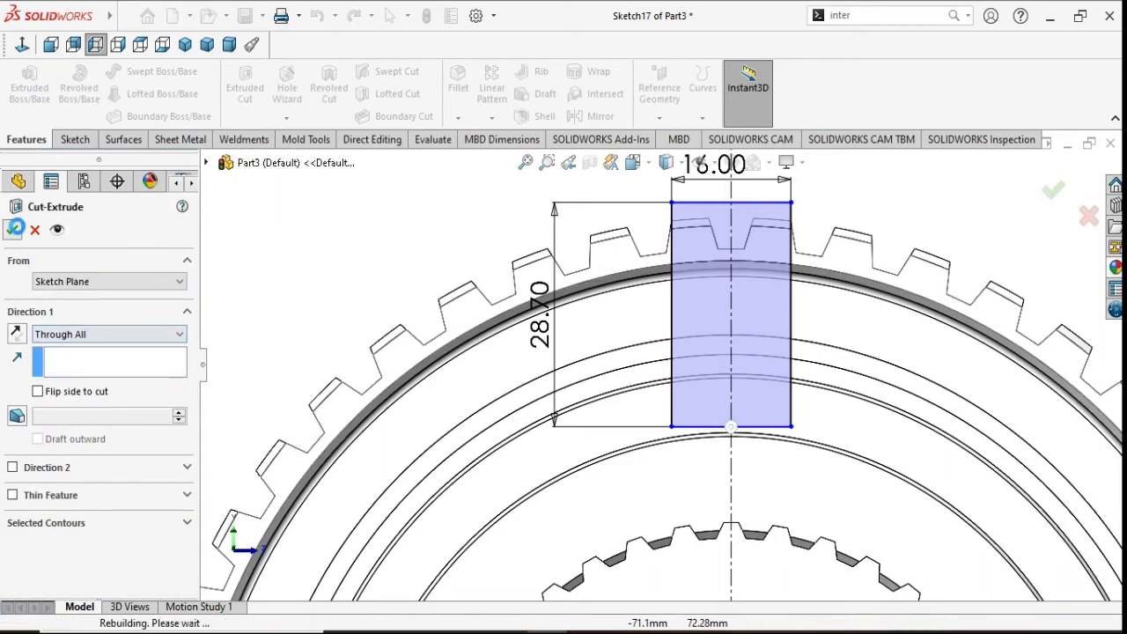
click(422, 236)
middle_drag(421, 235, 469, 252)
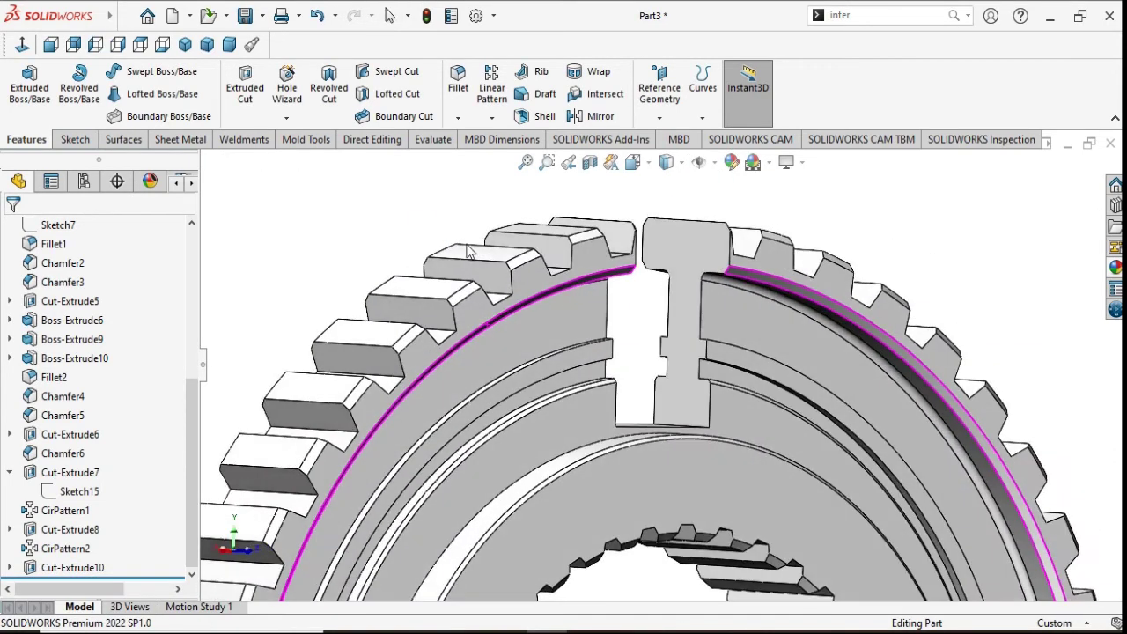
scroll(516, 370, up, 4)
scroll(660, 379, up, 2)
mouse_move(805, 383)
middle_down()
mouse_move(770, 392)
mouse_move(763, 449)
middle_up()
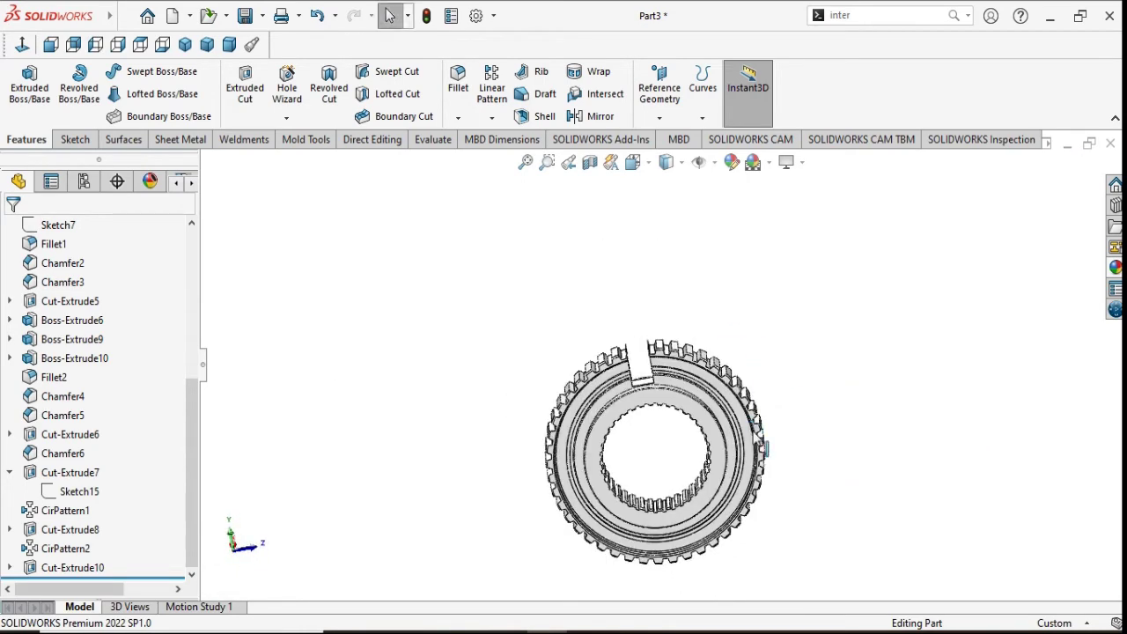
click(22, 44)
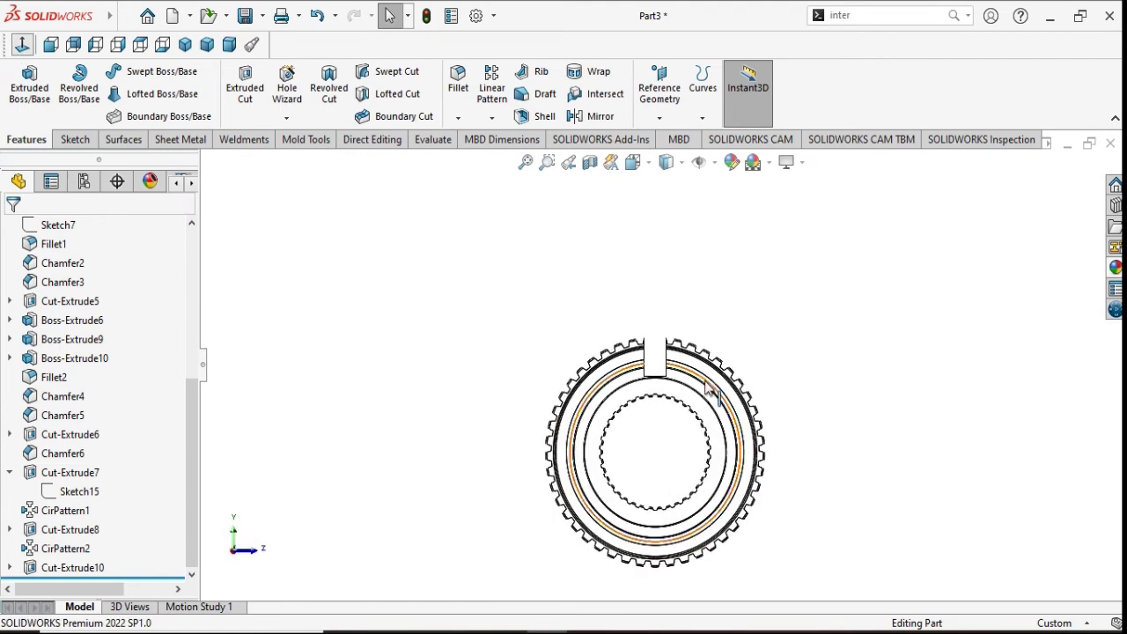
key(ctrl+3)
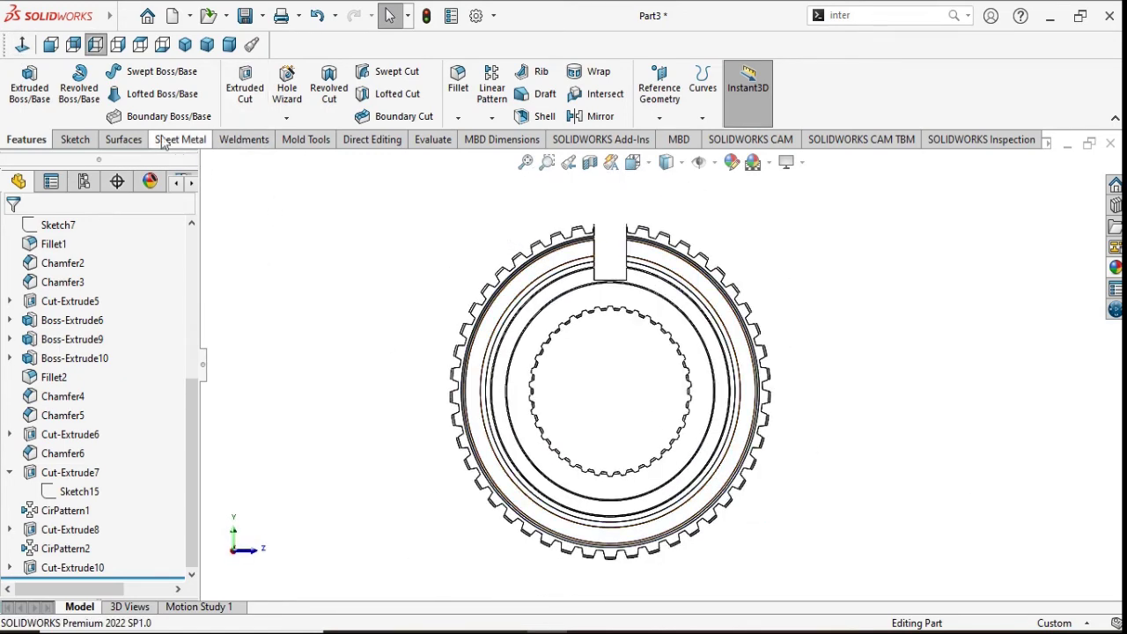
click(490, 120)
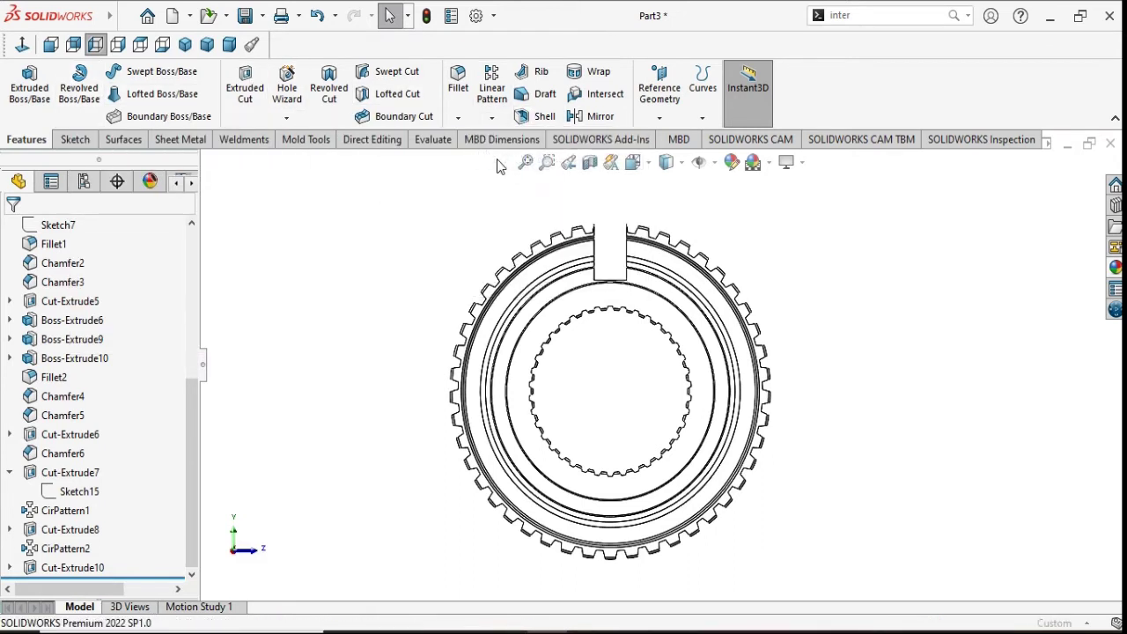
Step: Circular-pattern Cut-Extrude10 about Axis<1> with 3 instances over 360°
click(491, 116)
click(519, 146)
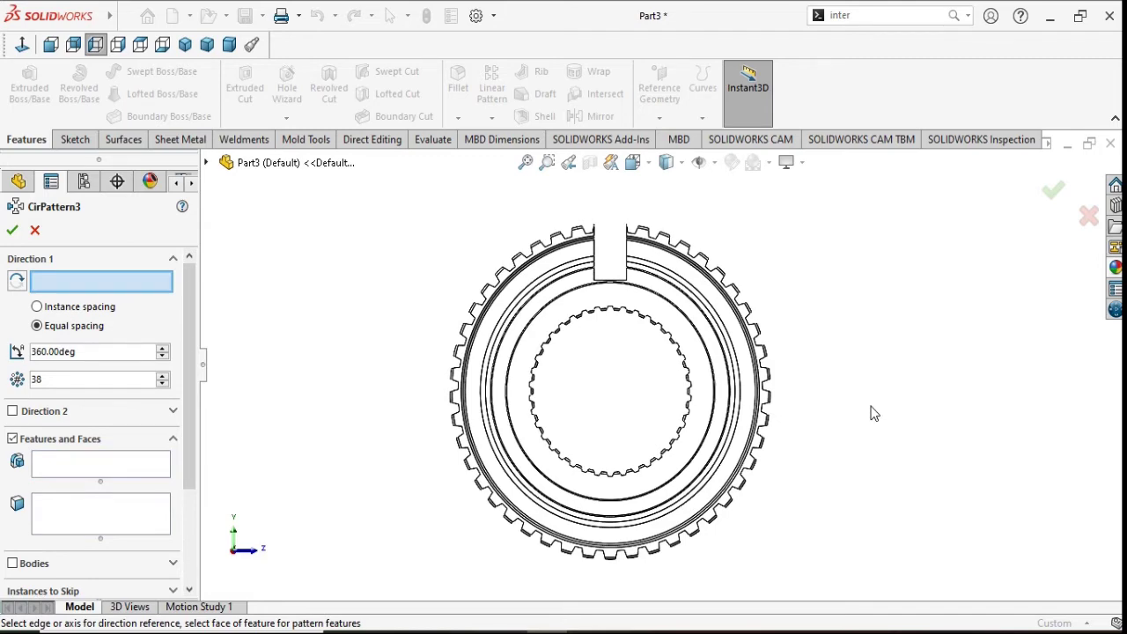
key(ctrl+7)
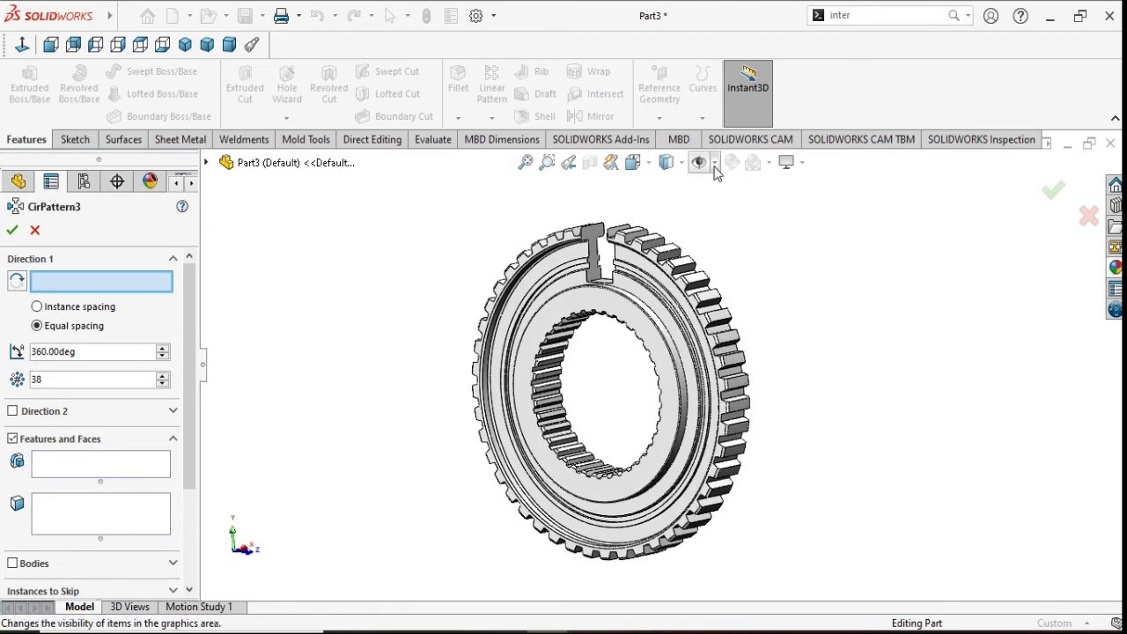
click(714, 164)
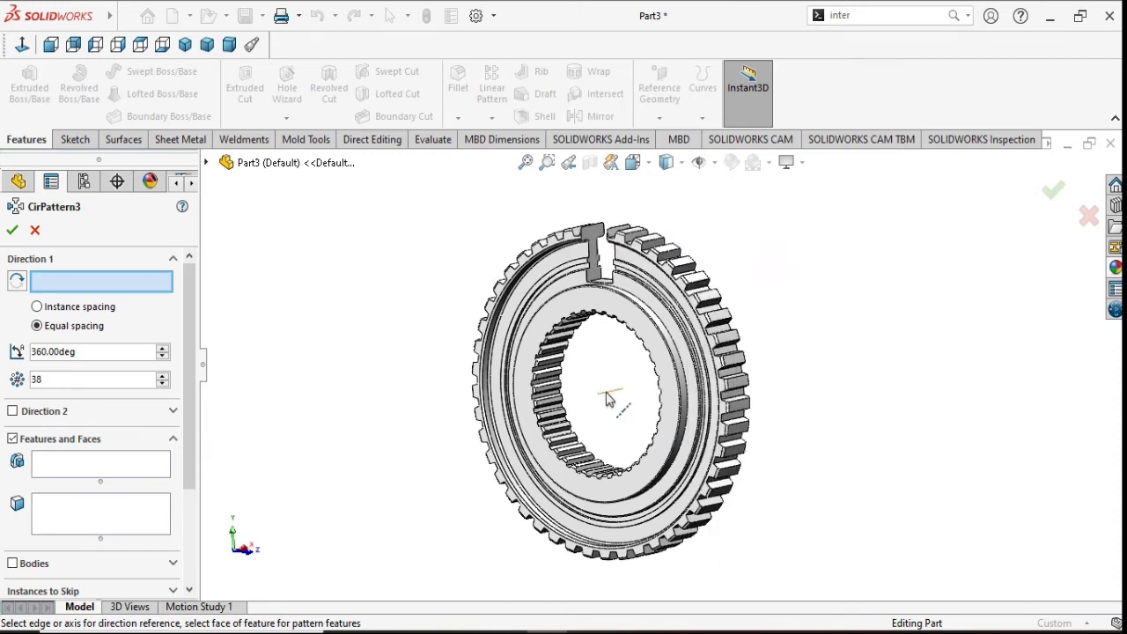
click(608, 398)
click(81, 465)
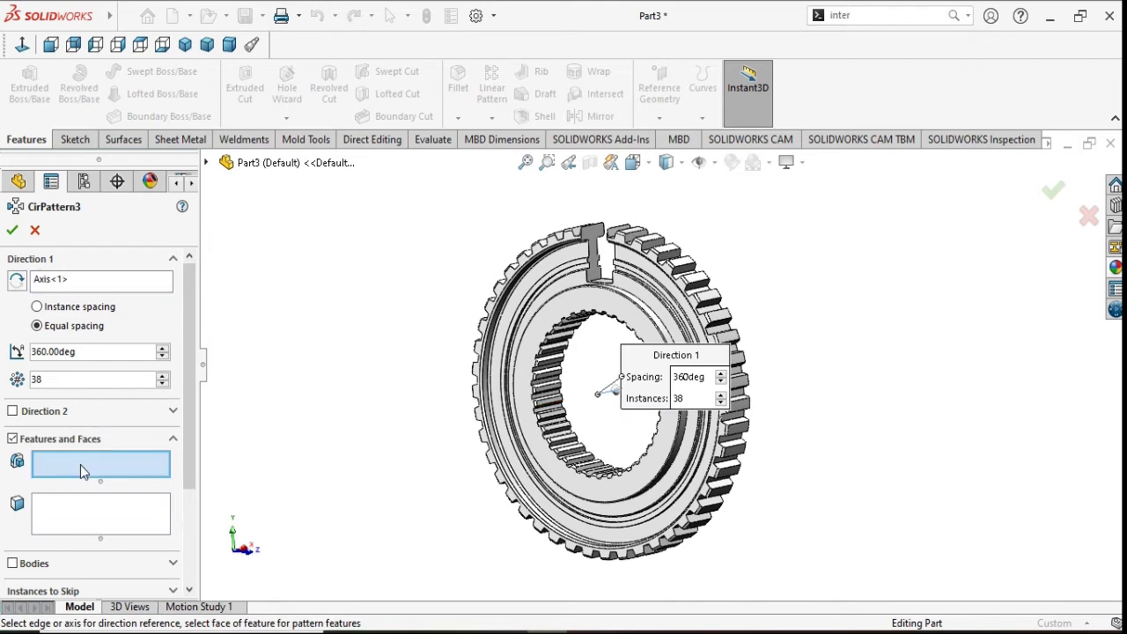
click(206, 163)
scroll(320, 265, down, 3)
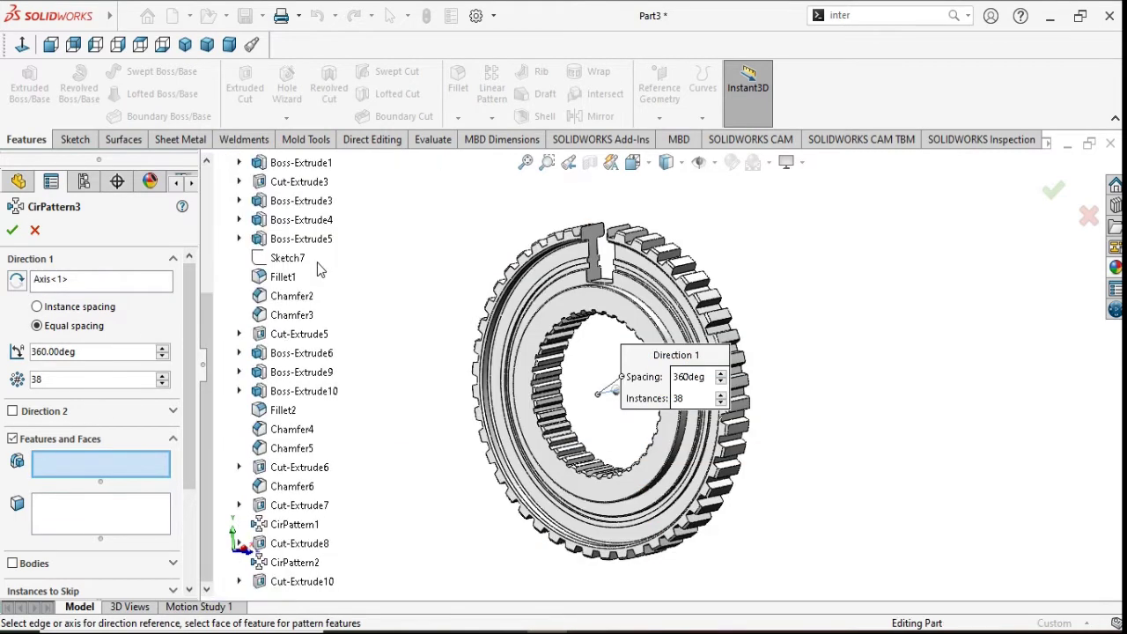
click(299, 583)
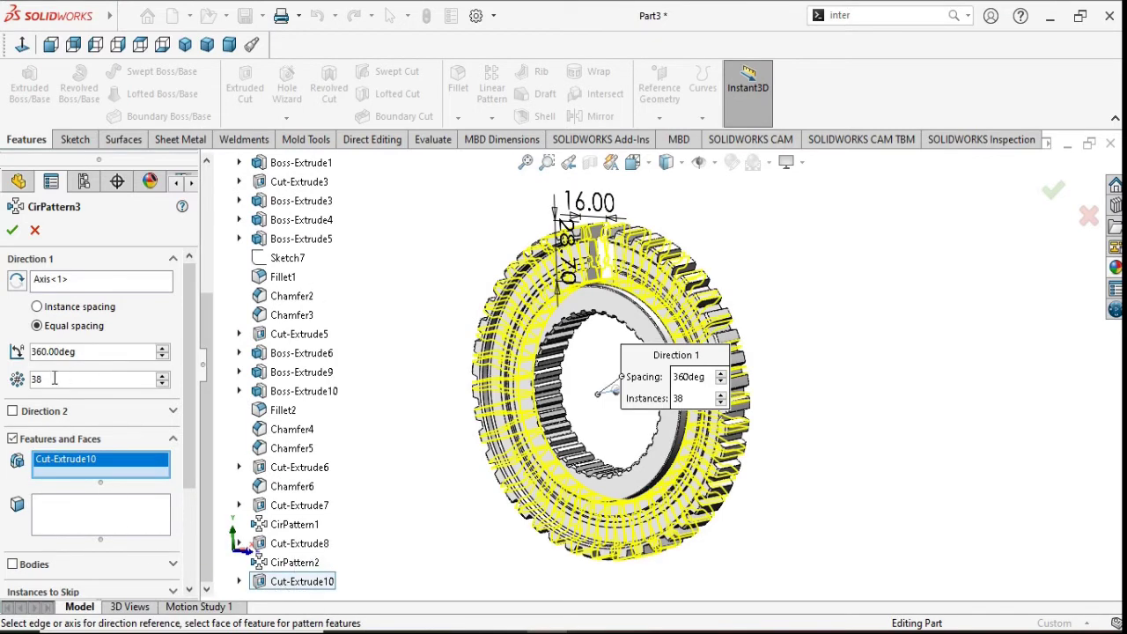
text(3)
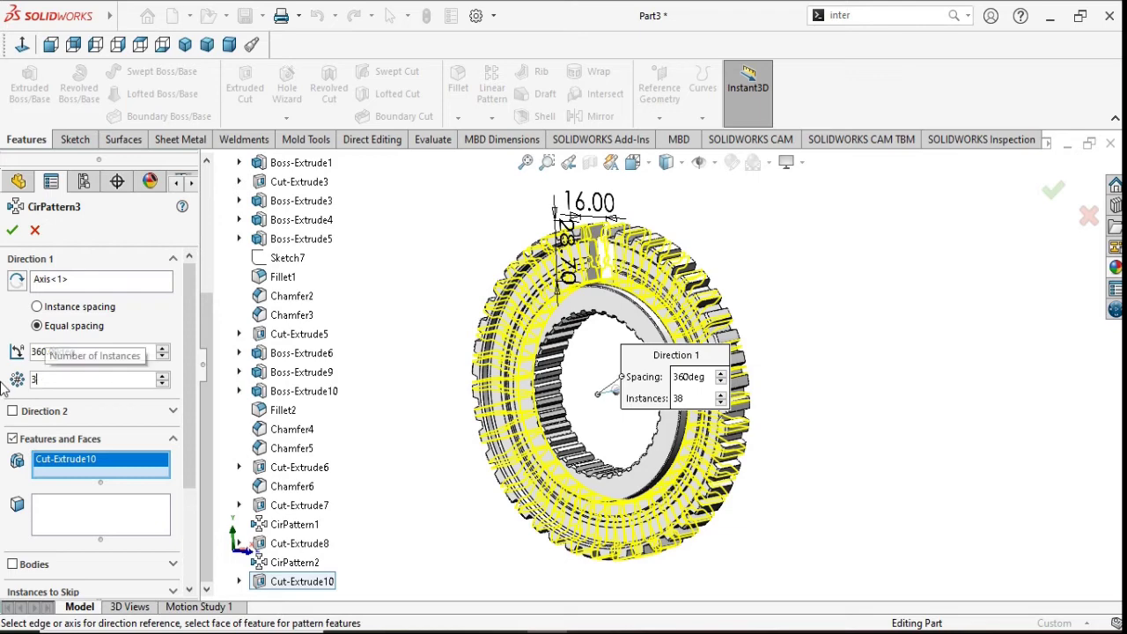
click(12, 231)
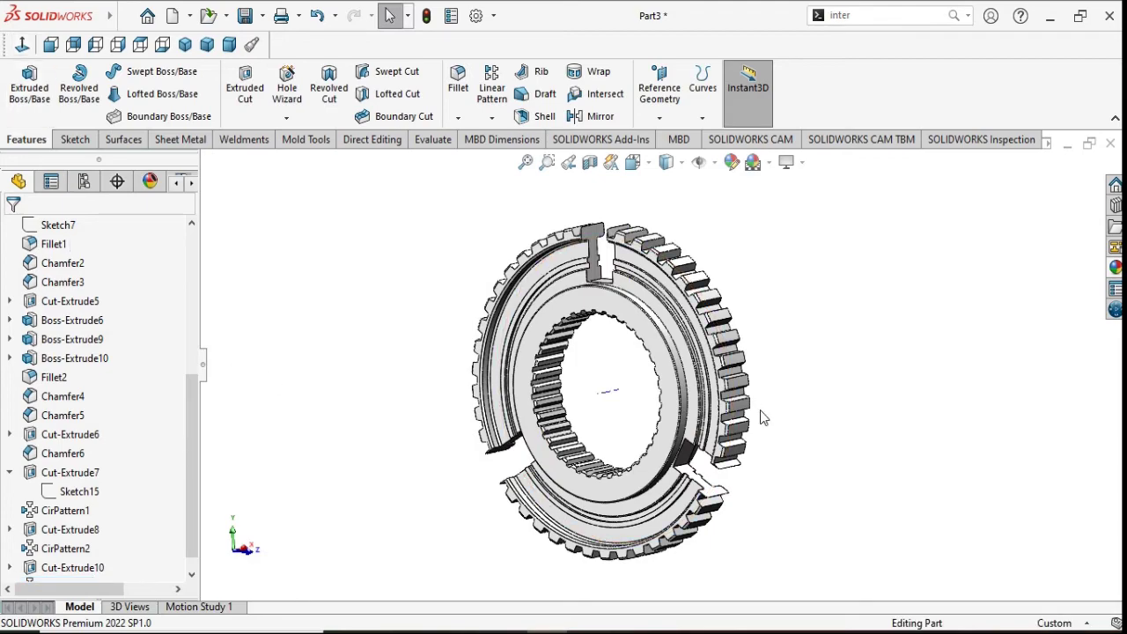
Step: Orbit around the gear to inspect the three patterned slots
mouse_move(763, 417)
middle_down()
mouse_move(850, 467)
mouse_move(800, 431)
mouse_move(780, 449)
mouse_move(816, 468)
mouse_move(803, 422)
mouse_move(749, 458)
mouse_move(792, 473)
middle_up()
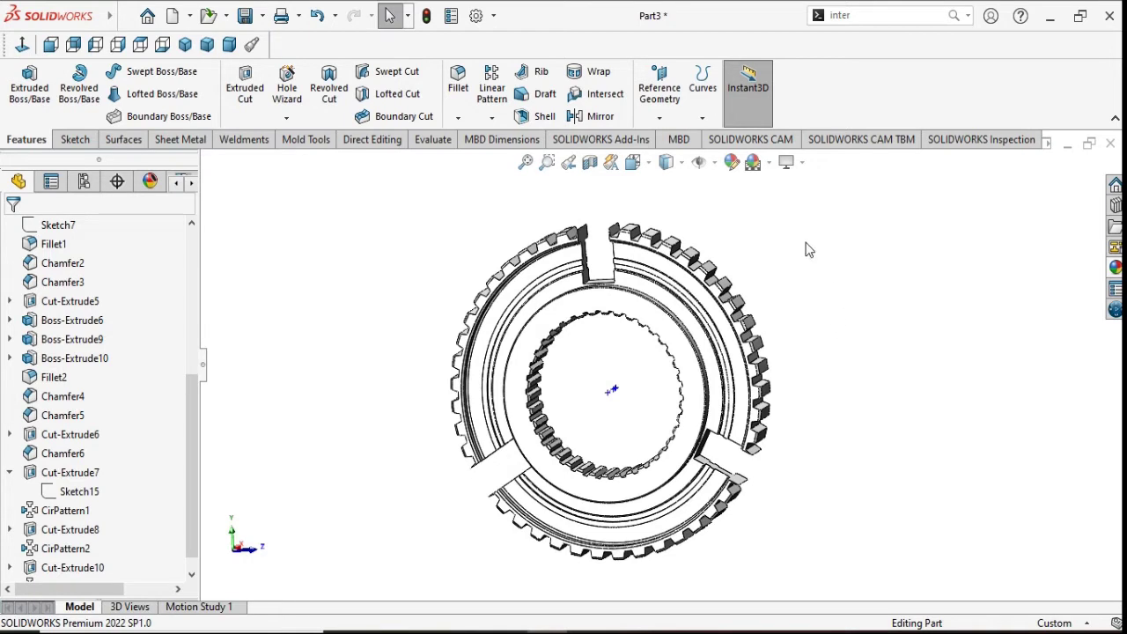
click(22, 44)
mouse_move(411, 355)
middle_down()
mouse_move(368, 425)
mouse_move(393, 476)
mouse_move(455, 486)
mouse_move(487, 342)
middle_up()
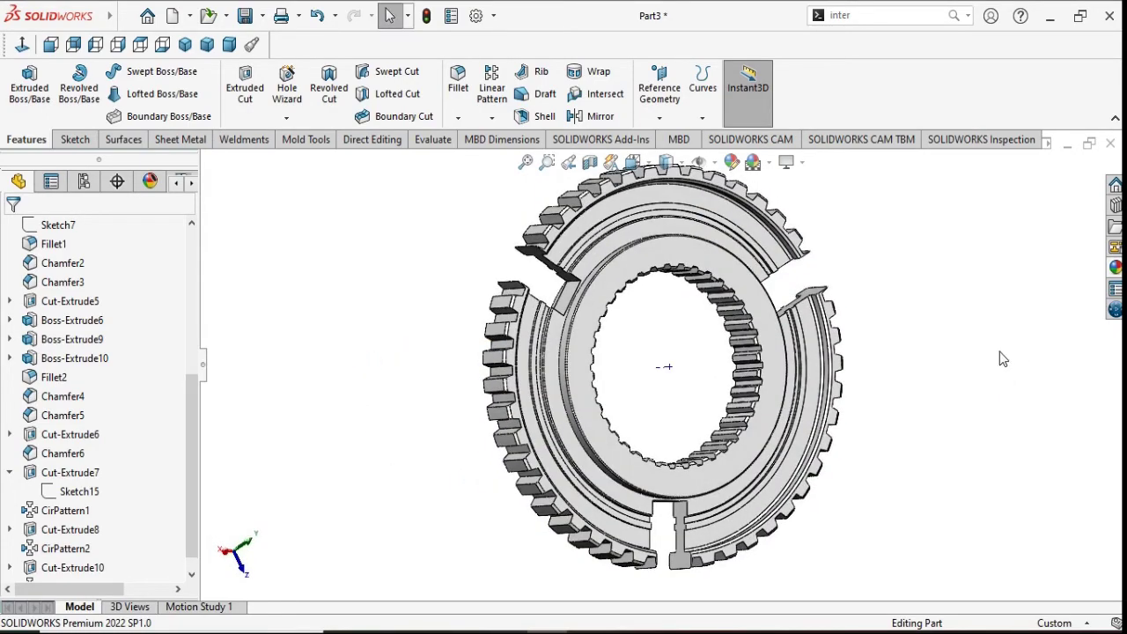
scroll(885, 398, up, 4)
scroll(659, 298, down, 3)
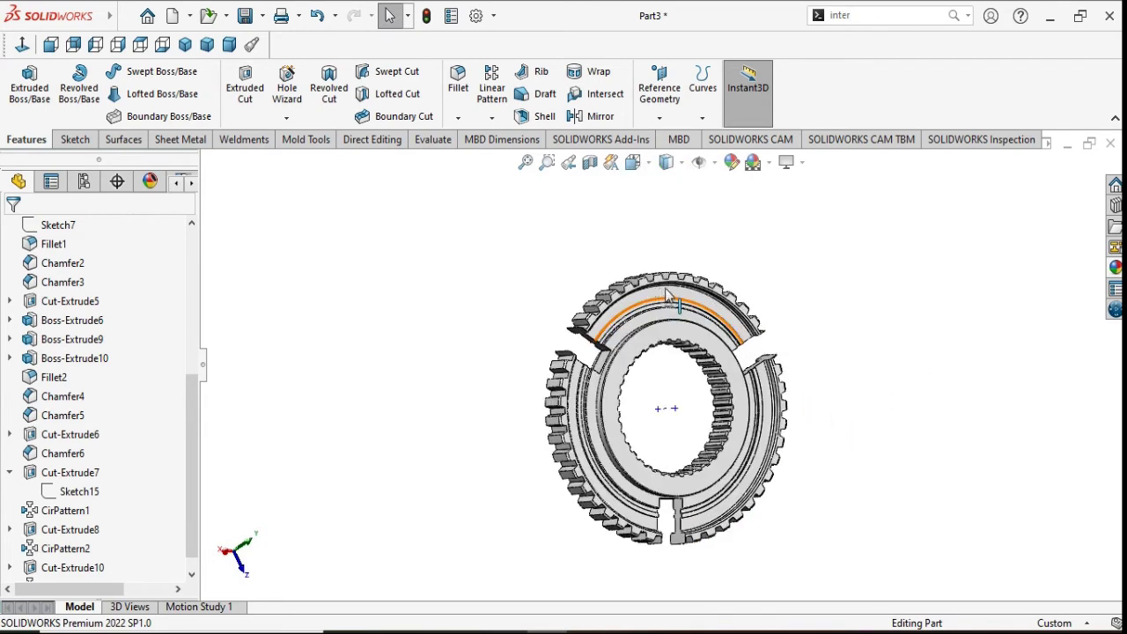
scroll(658, 297, down, 1)
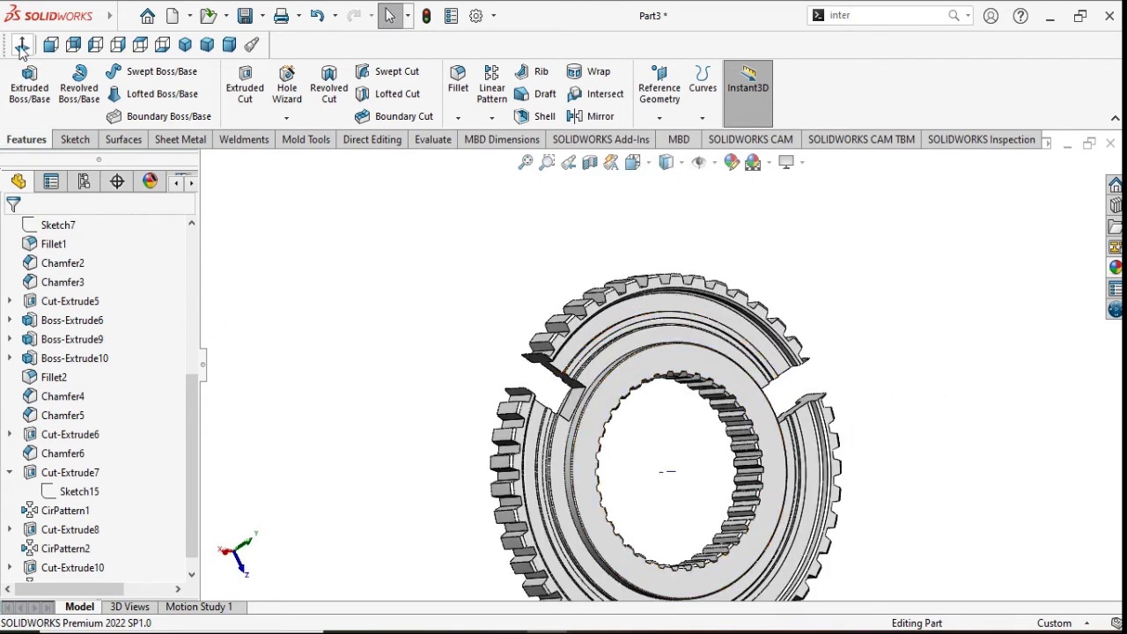
key(ctrl+8)
scroll(740, 436, up, 3)
scroll(745, 445, down, 1)
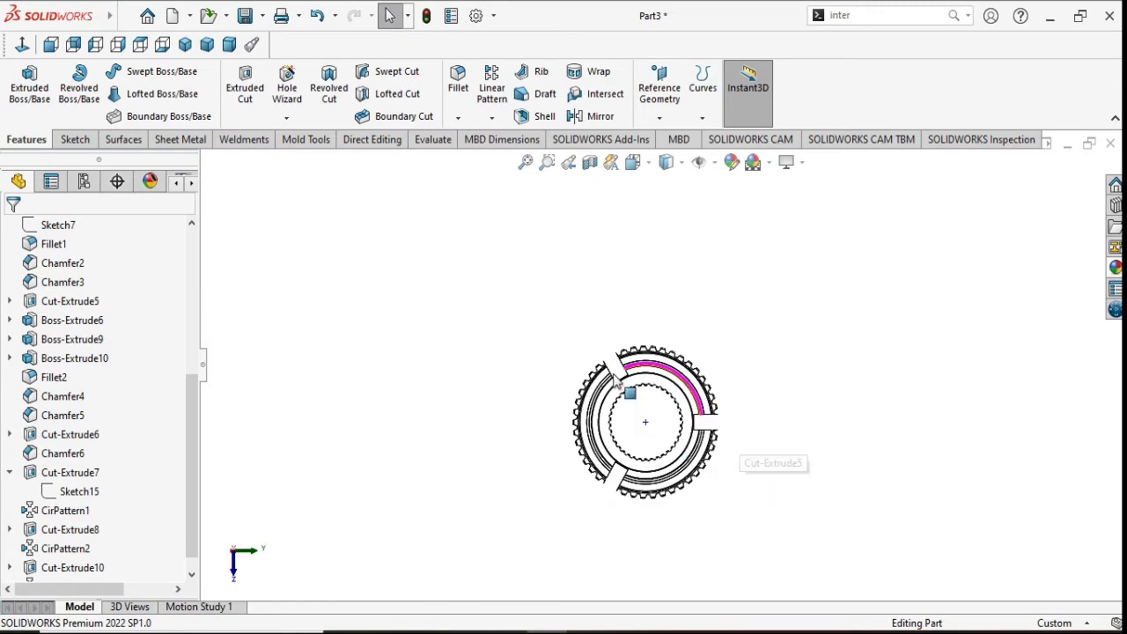
scroll(747, 458, down, 2)
scroll(721, 464, down, 1)
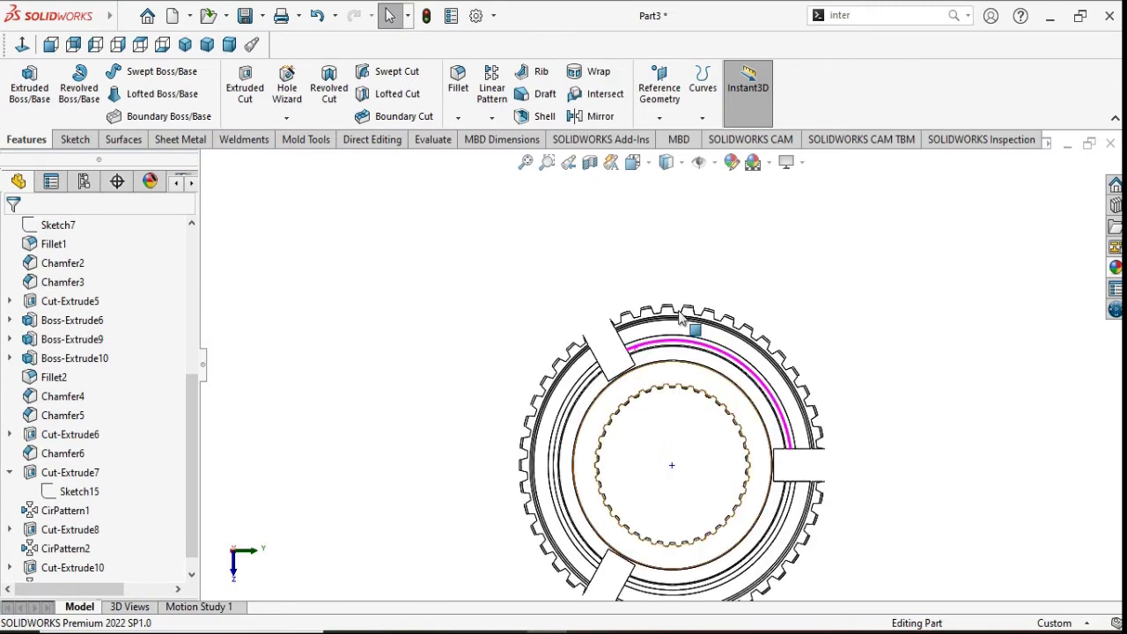
scroll(741, 379, up, 1)
Step: Turn off View Temporary Axes and orbit the gear back to a face-on view
middle_drag(851, 407, 724, 548)
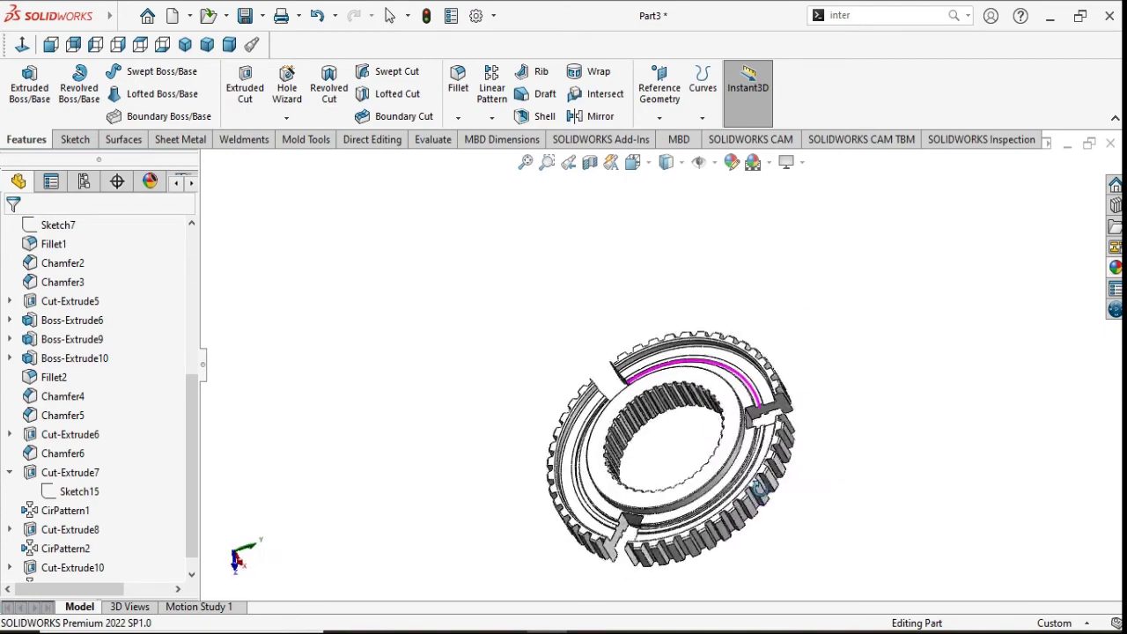
mouse_move(724, 547)
middle_down()
mouse_move(792, 438)
mouse_move(659, 482)
middle_up()
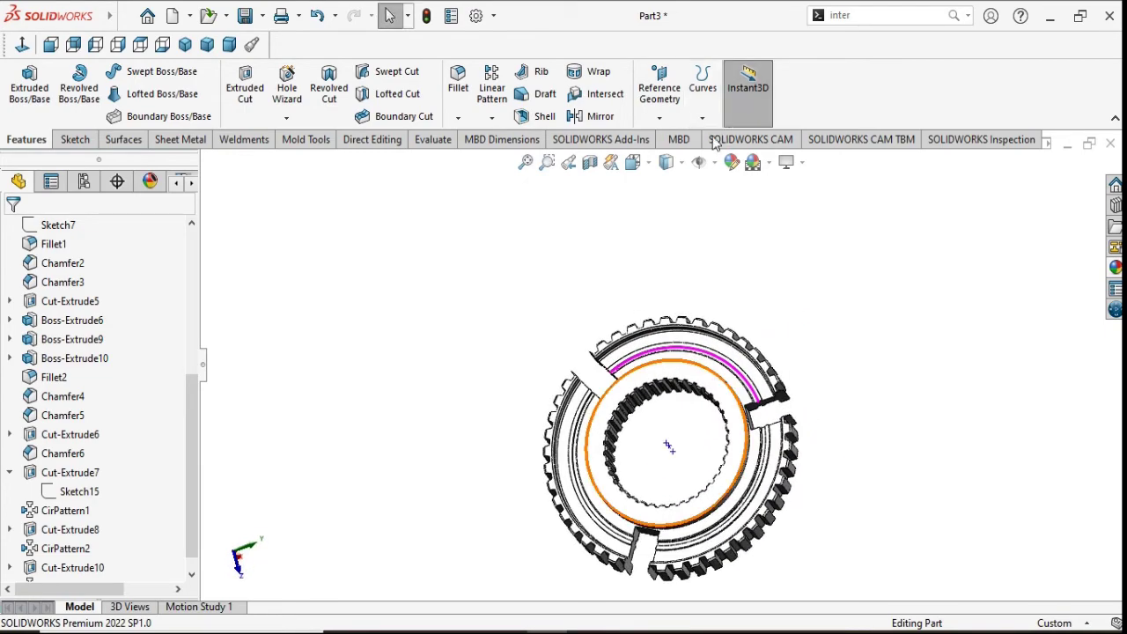
click(701, 162)
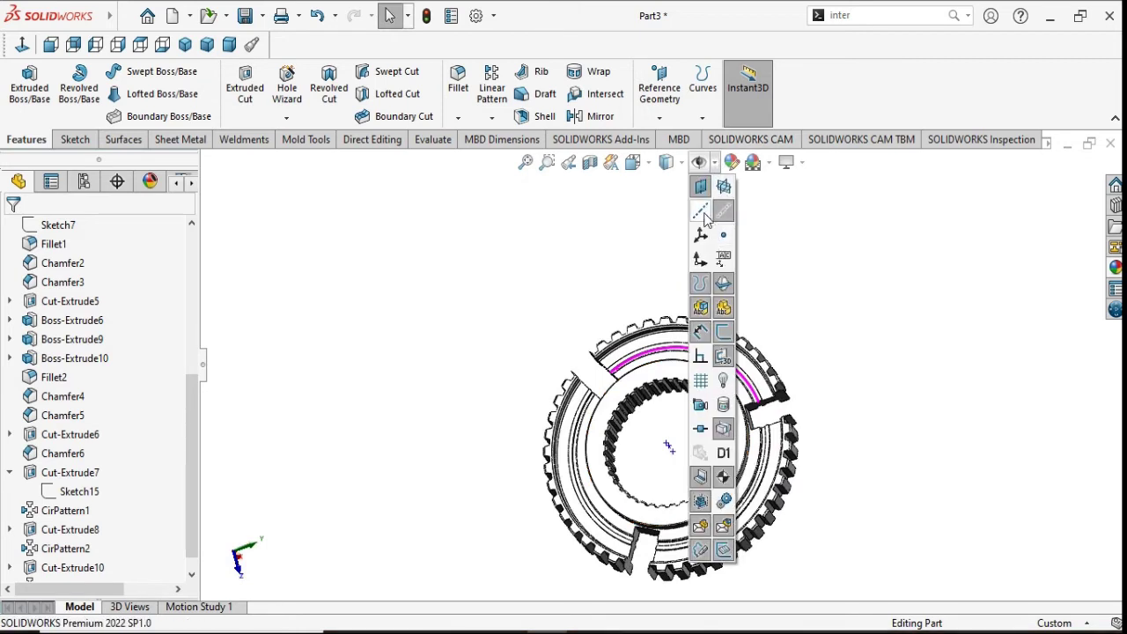
click(730, 215)
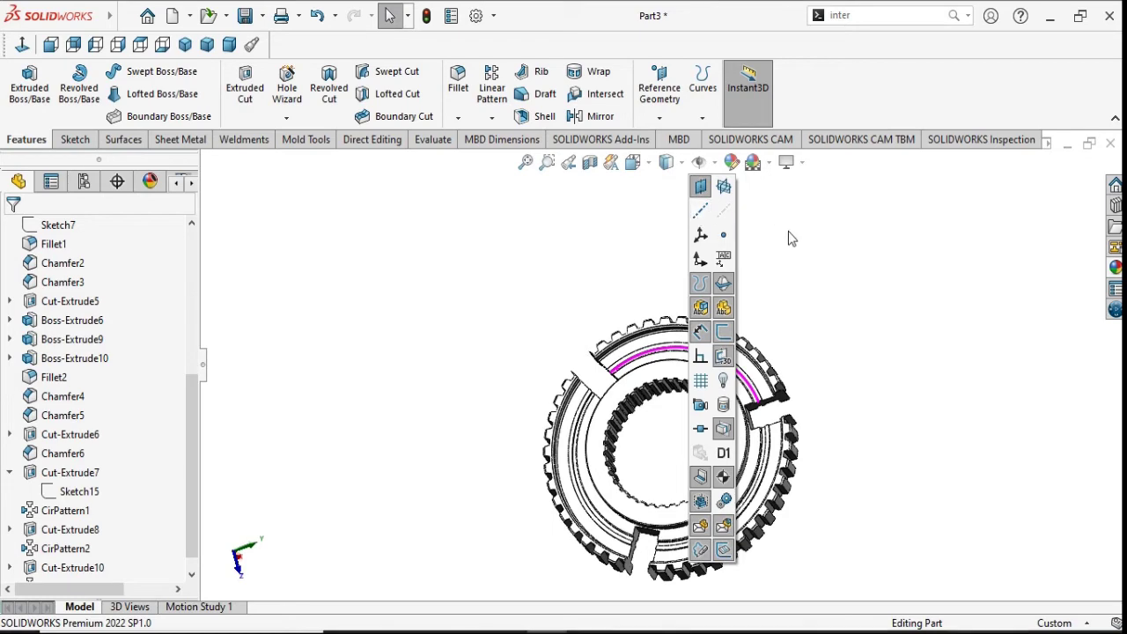
middle_drag(848, 285, 802, 357)
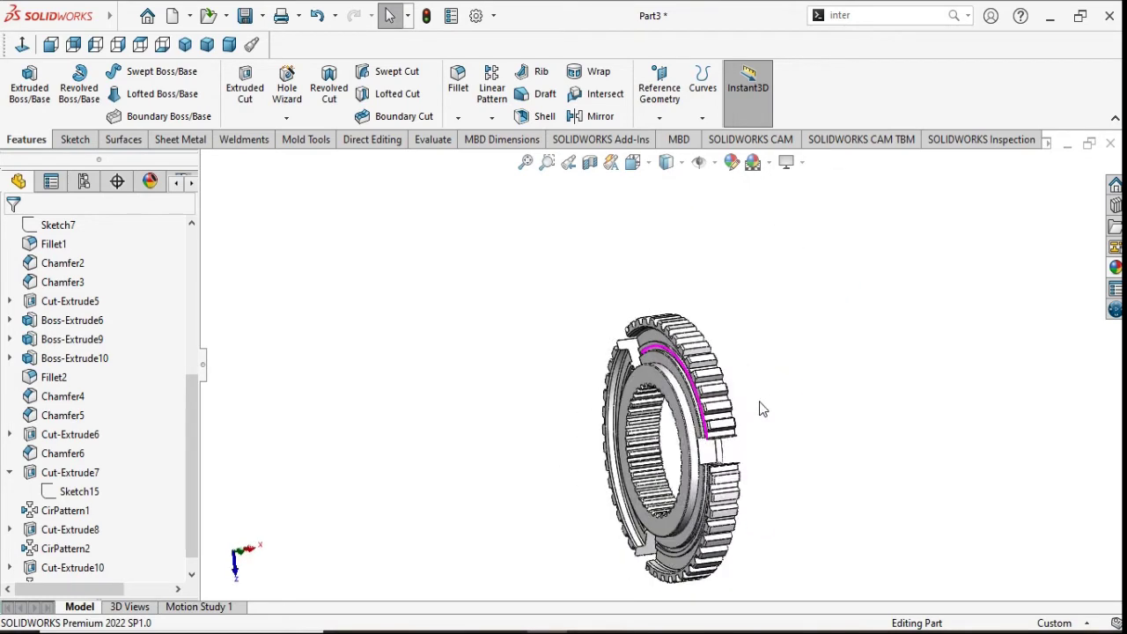
scroll(757, 409, up, 3)
scroll(683, 401, down, 3)
mouse_move(683, 401)
middle_down()
mouse_move(830, 398)
mouse_move(854, 300)
mouse_move(898, 214)
mouse_move(896, 228)
mouse_move(627, 298)
mouse_move(610, 432)
middle_up()
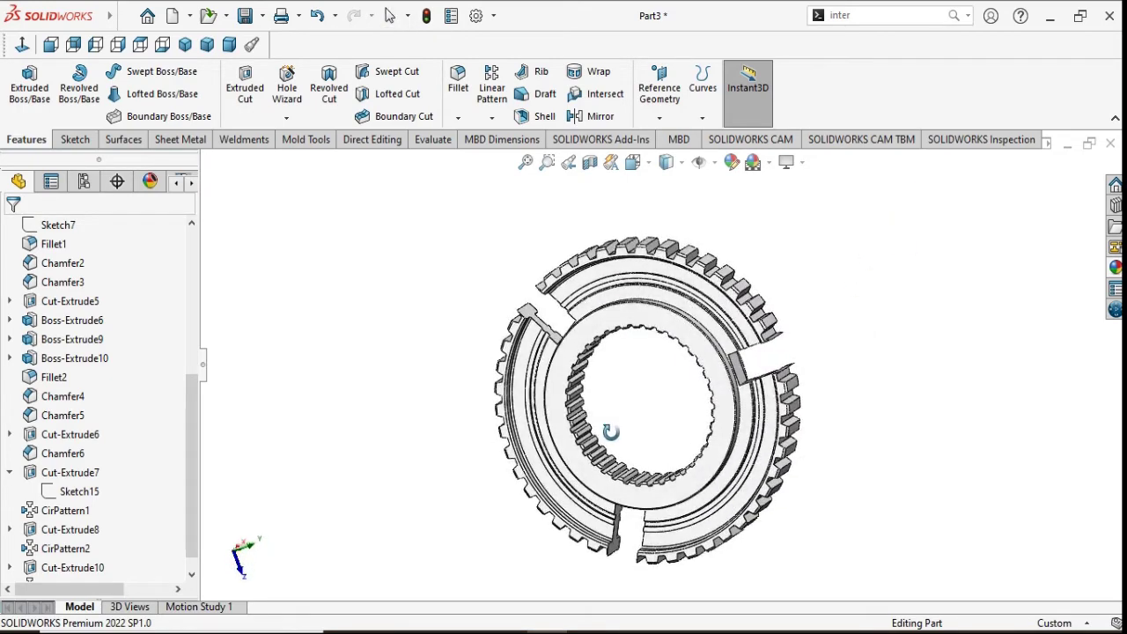
mouse_move(881, 421)
middle_down()
mouse_move(869, 343)
mouse_move(891, 280)
middle_up()
middle_drag(692, 322, 649, 398)
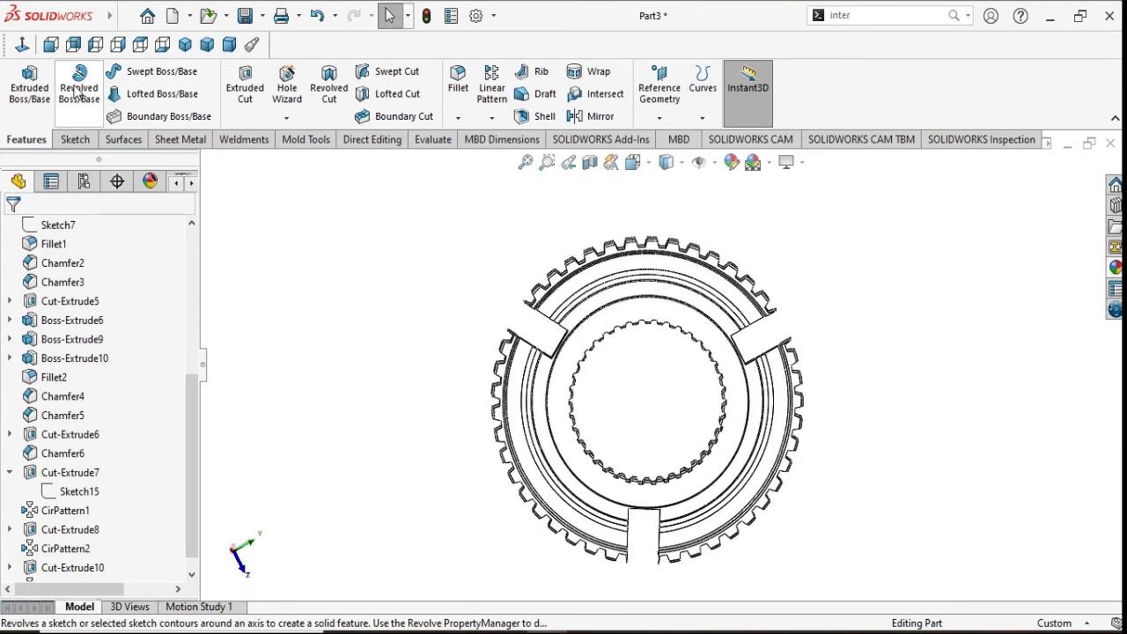
Step: Start Sketch18 on the flat inner ring face of Boss-Extrude10
key(ctrl+8)
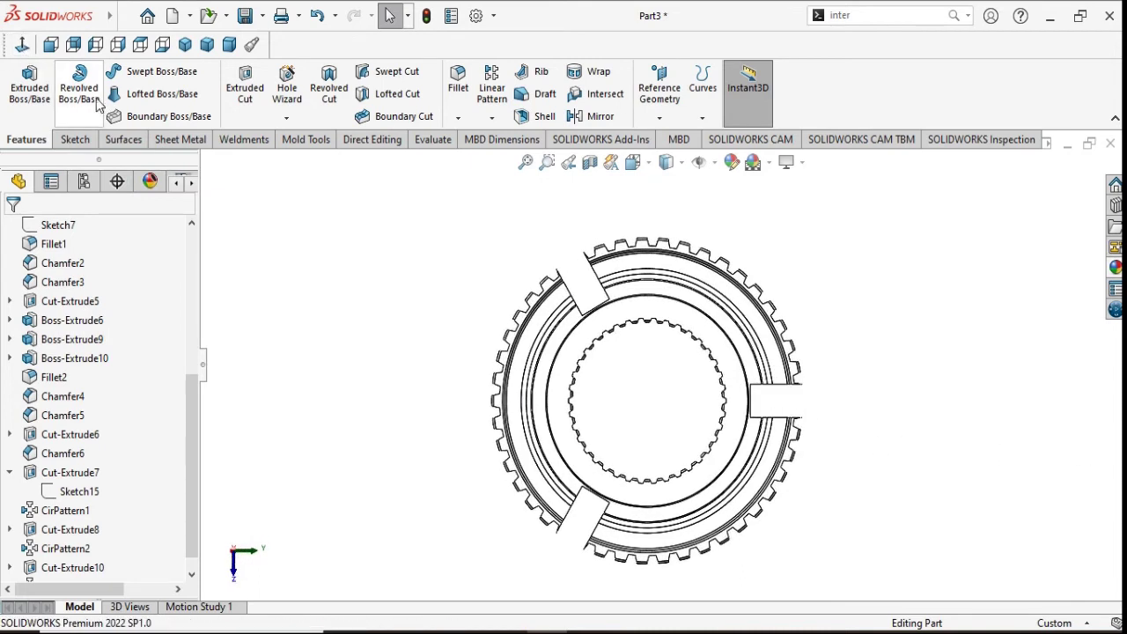
click(75, 140)
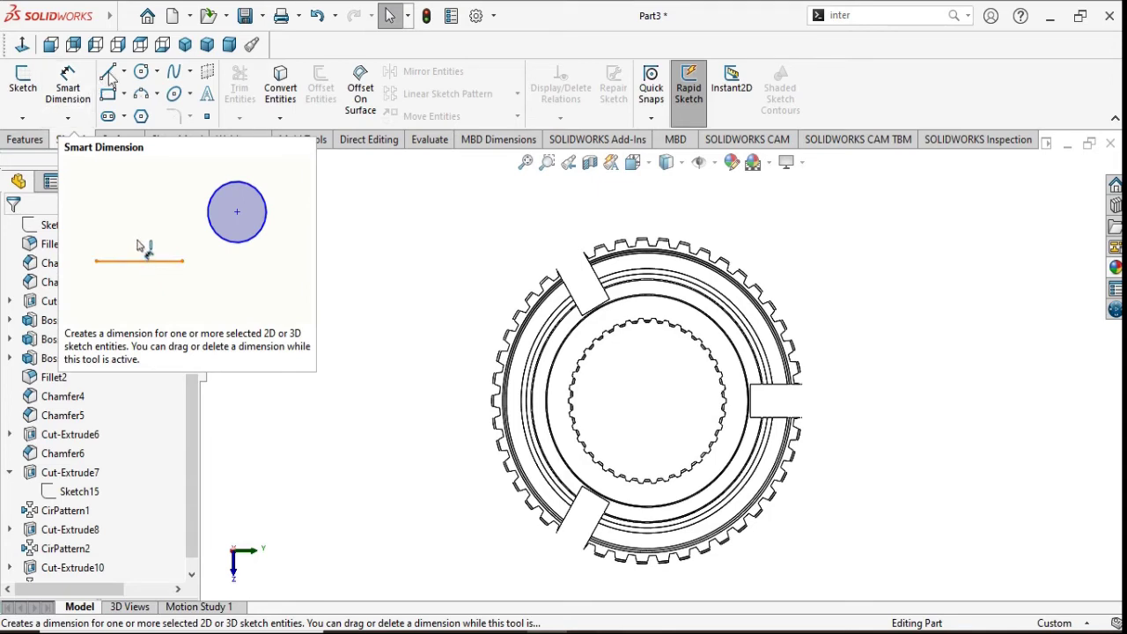
click(111, 74)
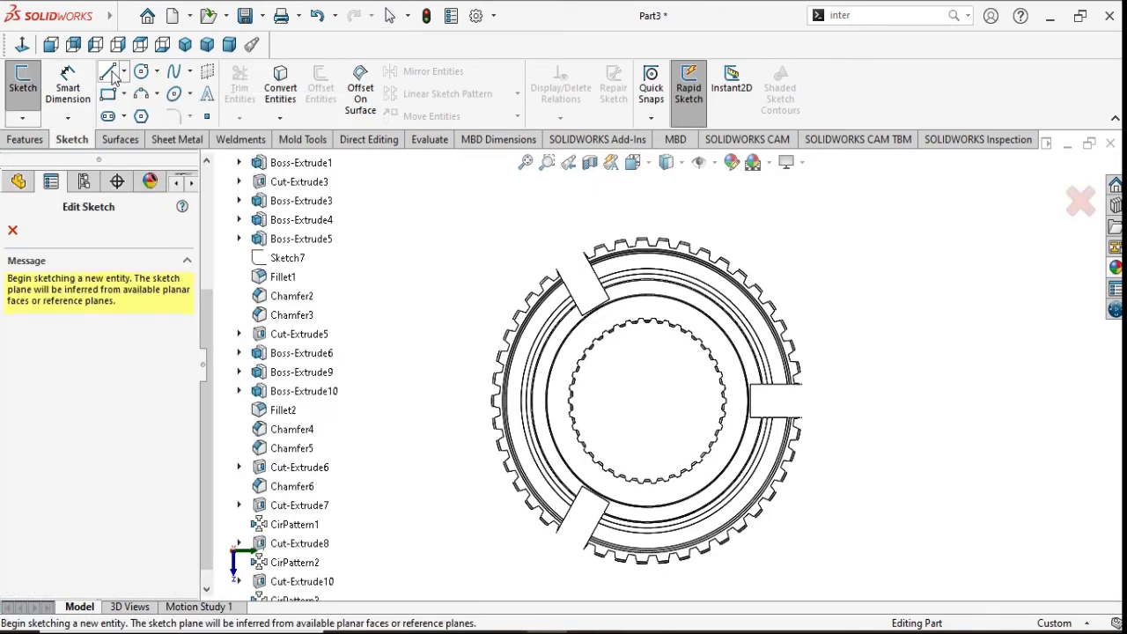
scroll(652, 304, down, 5)
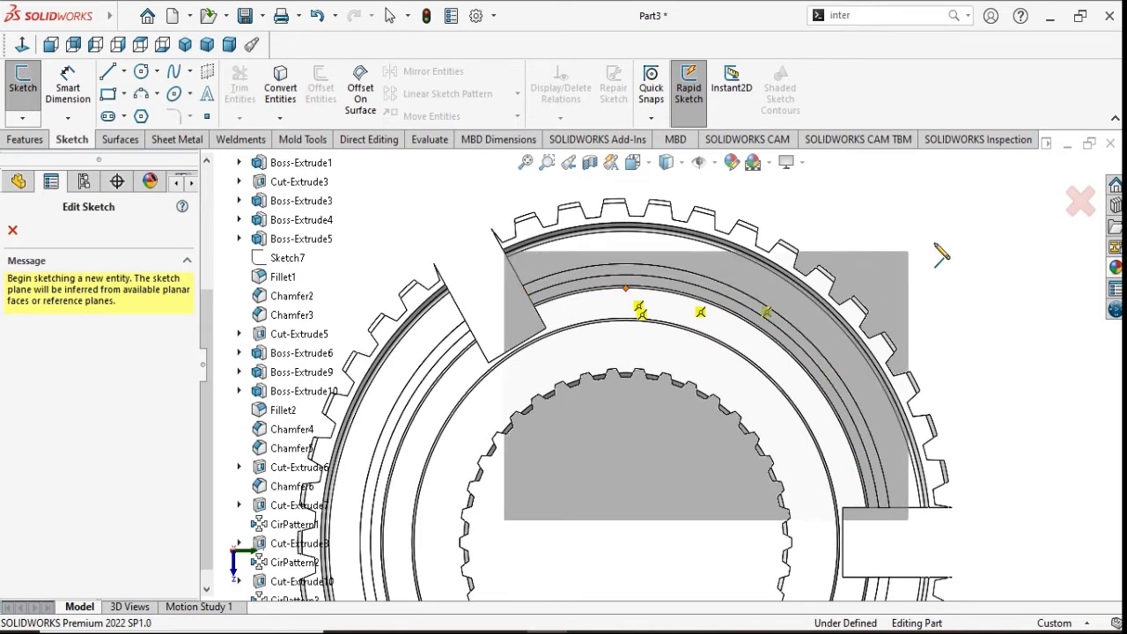
key(Escape)
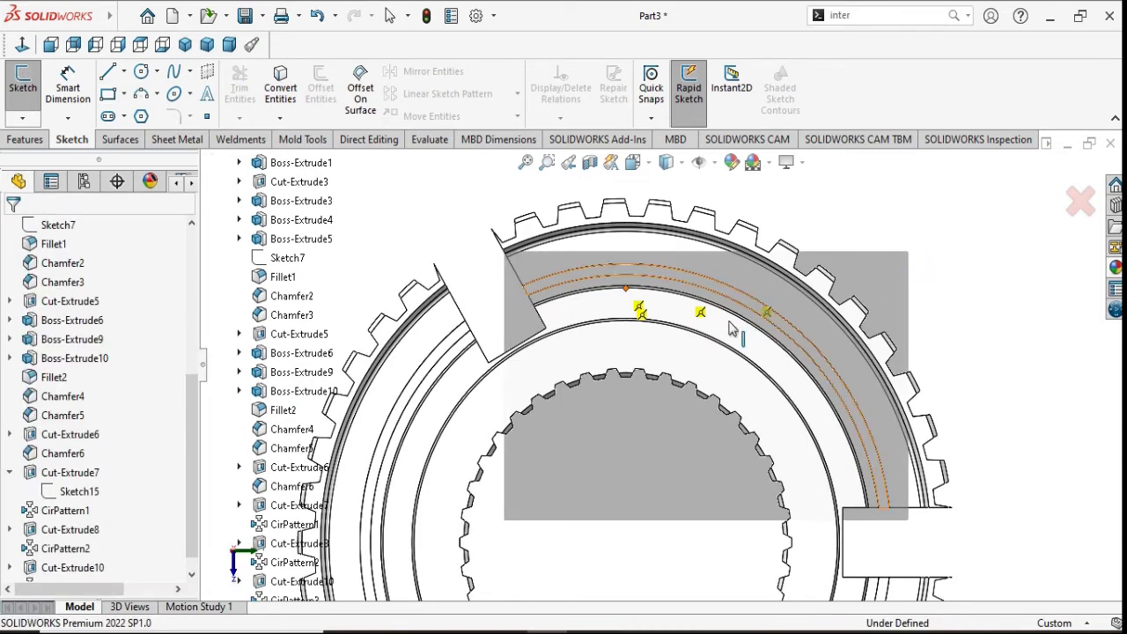
click(693, 339)
right_click(693, 340)
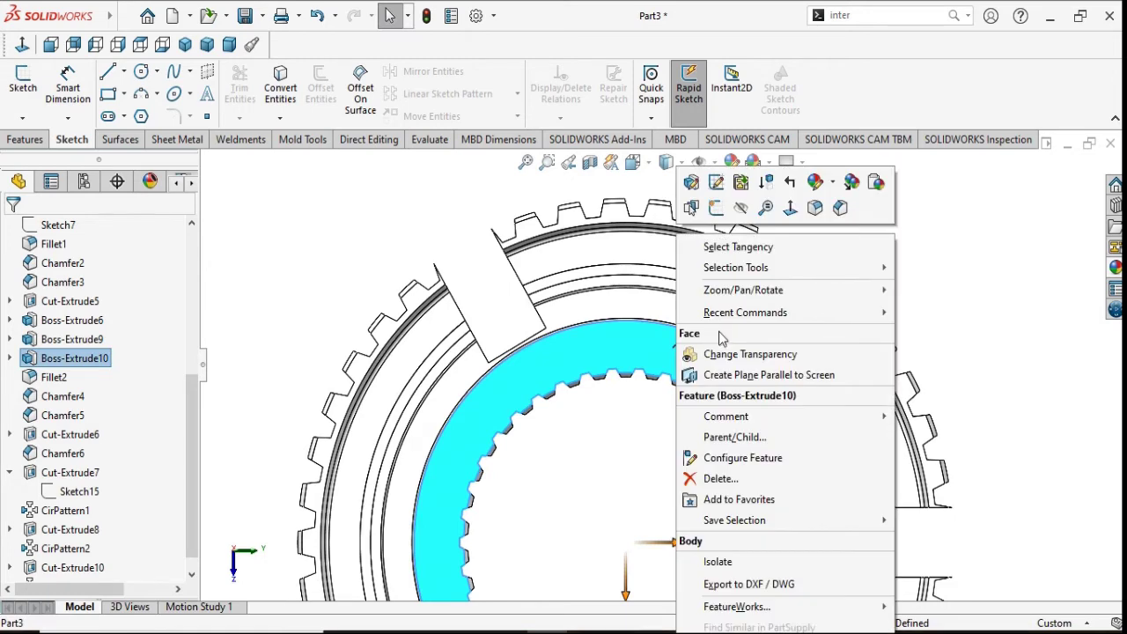
click(701, 327)
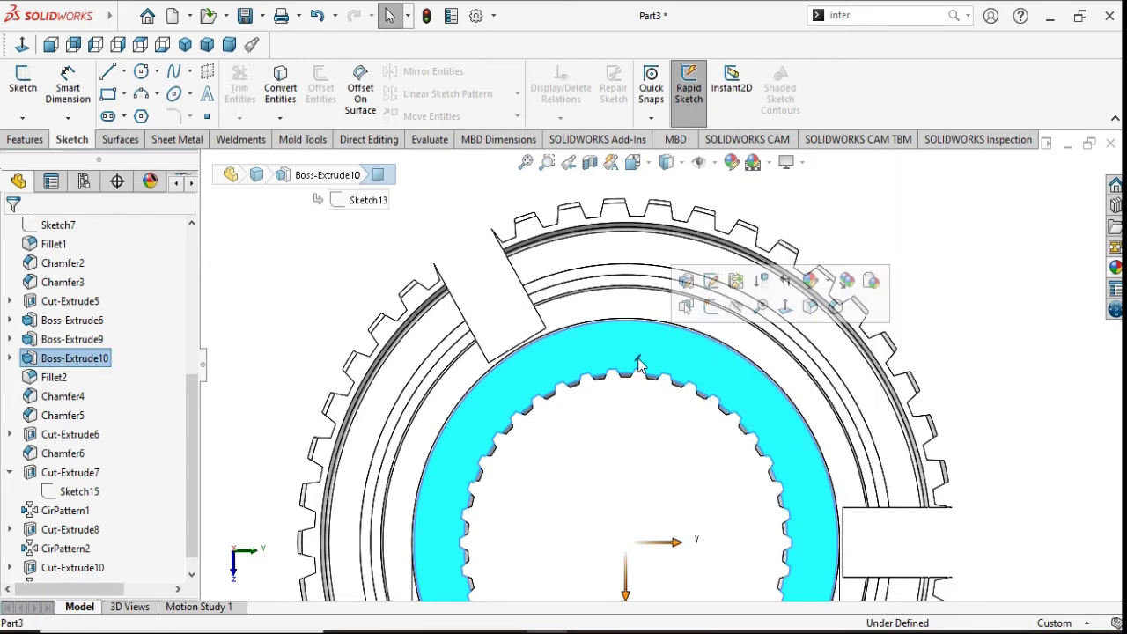
click(686, 307)
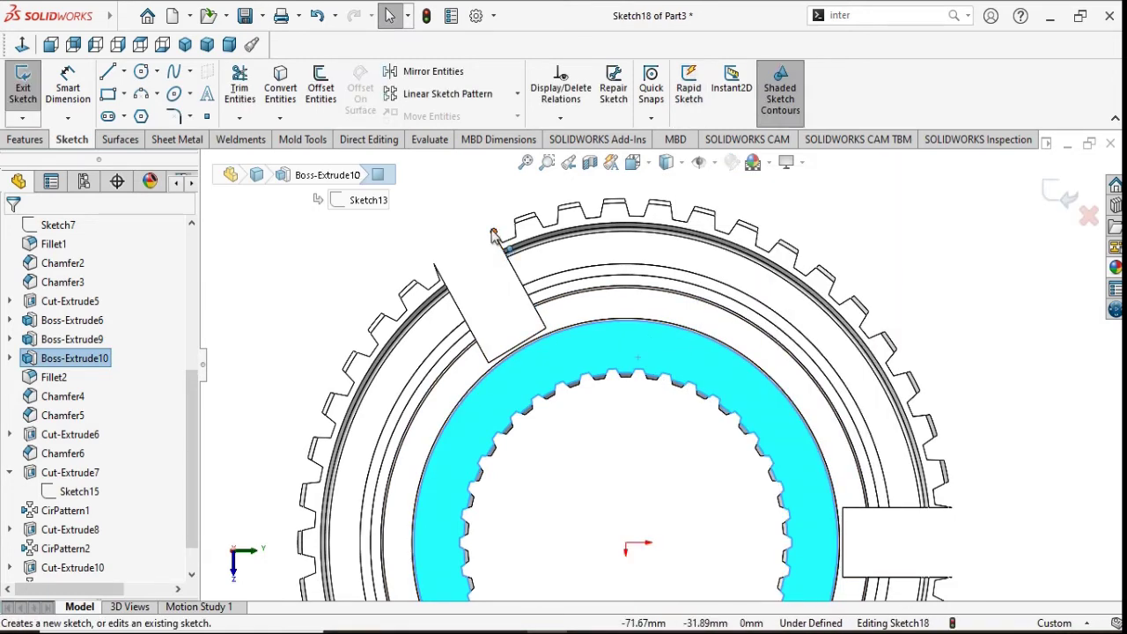
Step: Draw a diagonal line from the upper-left slot's outer corner to the right slot
key(l)
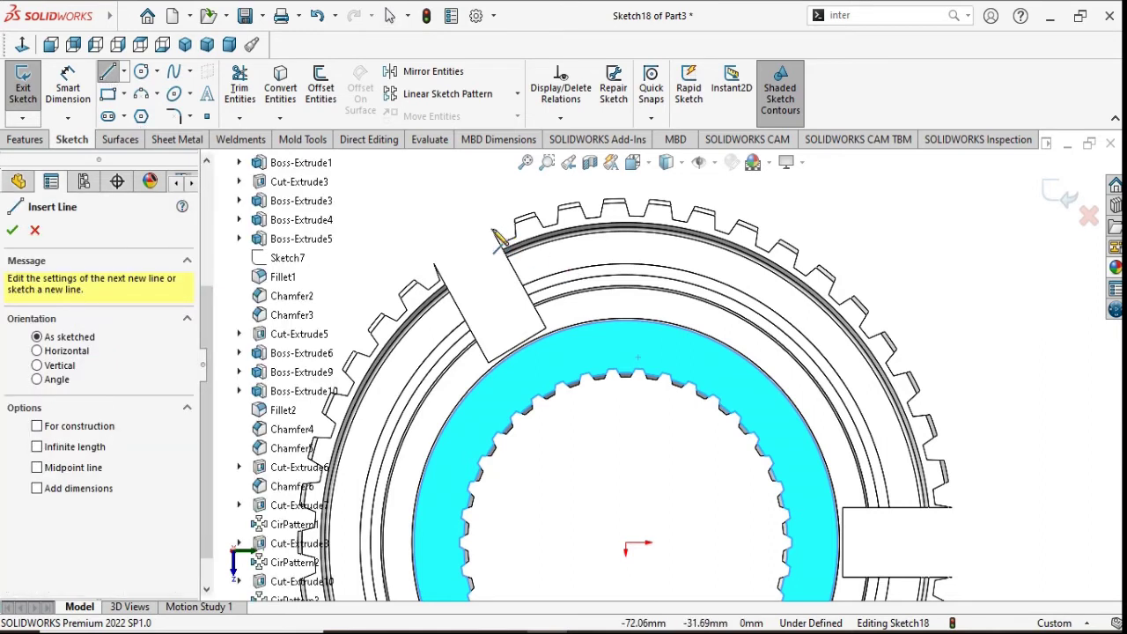
click(491, 230)
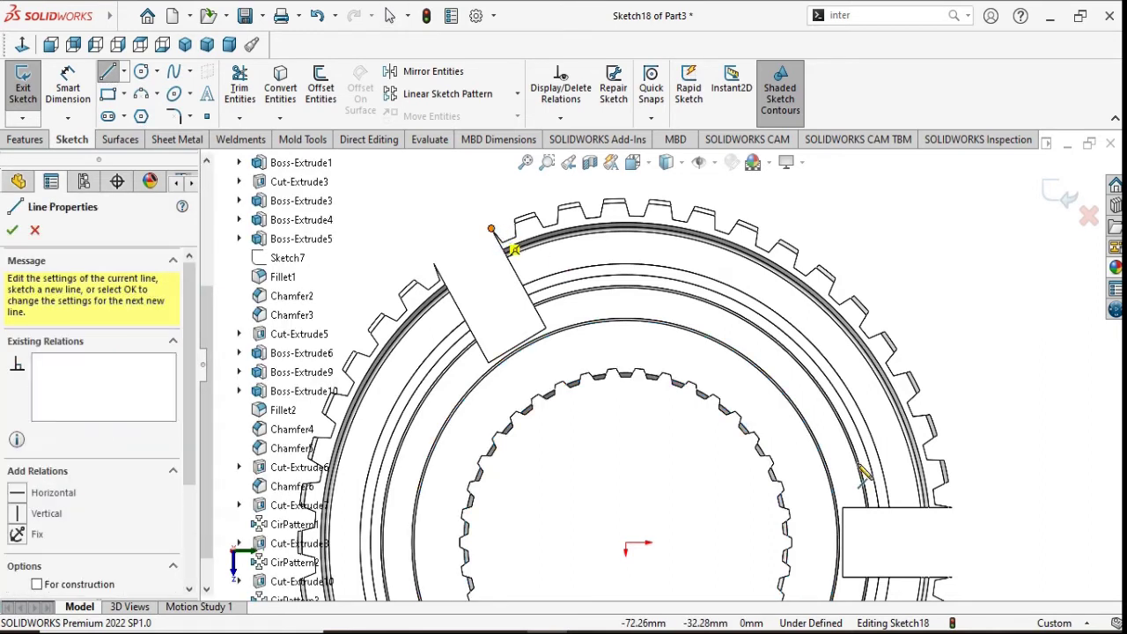
click(950, 508)
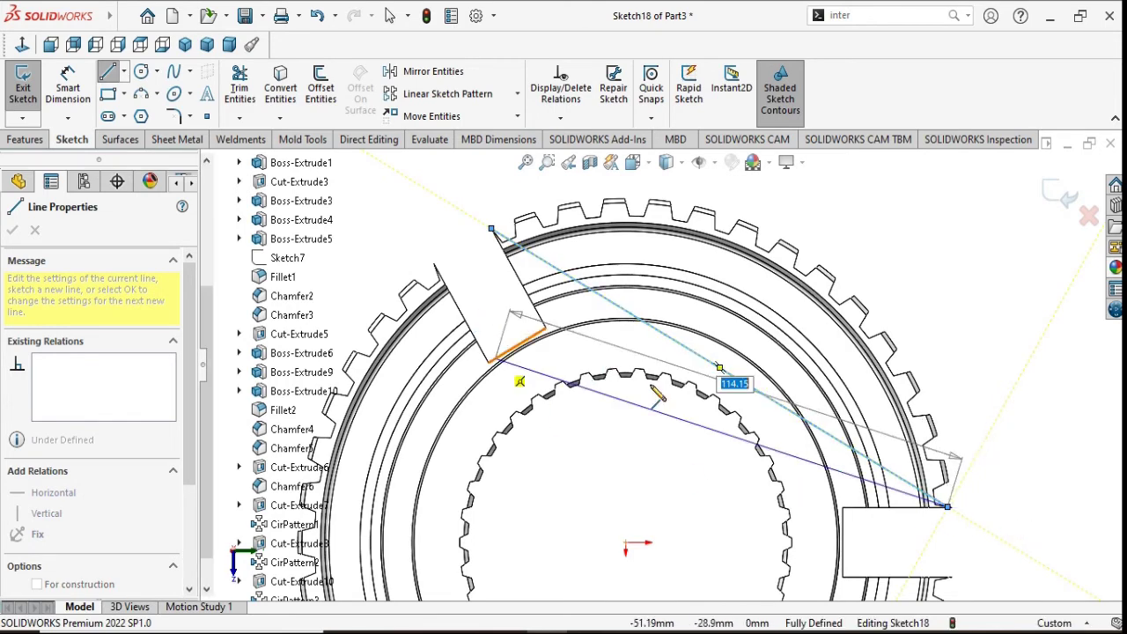
key(Escape)
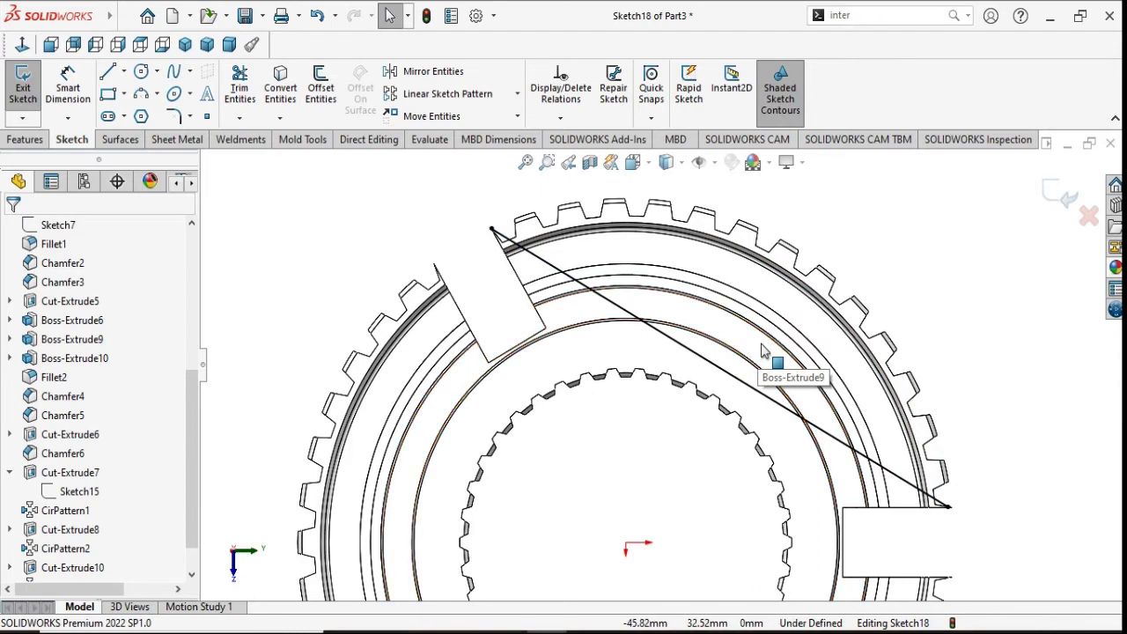
key(ctrl+z)
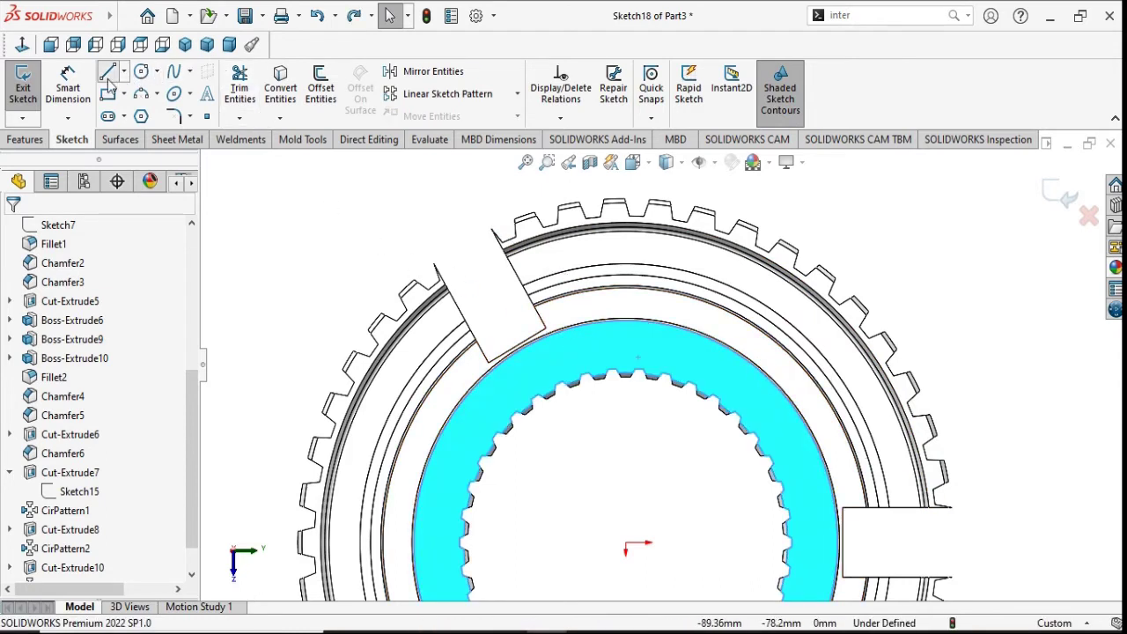
click(108, 78)
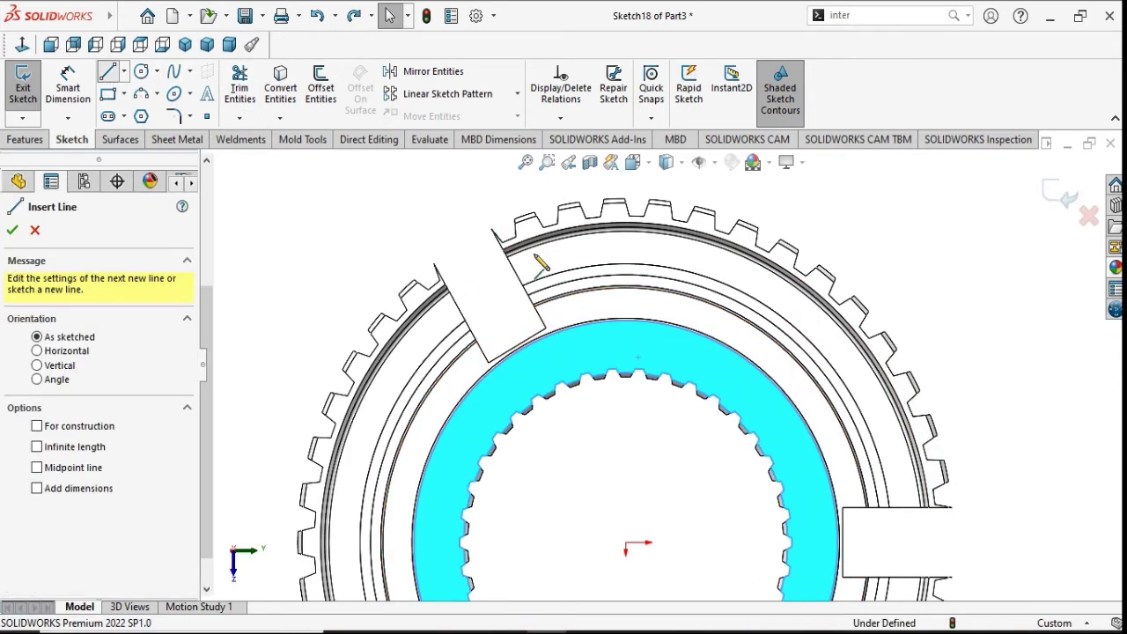
click(494, 232)
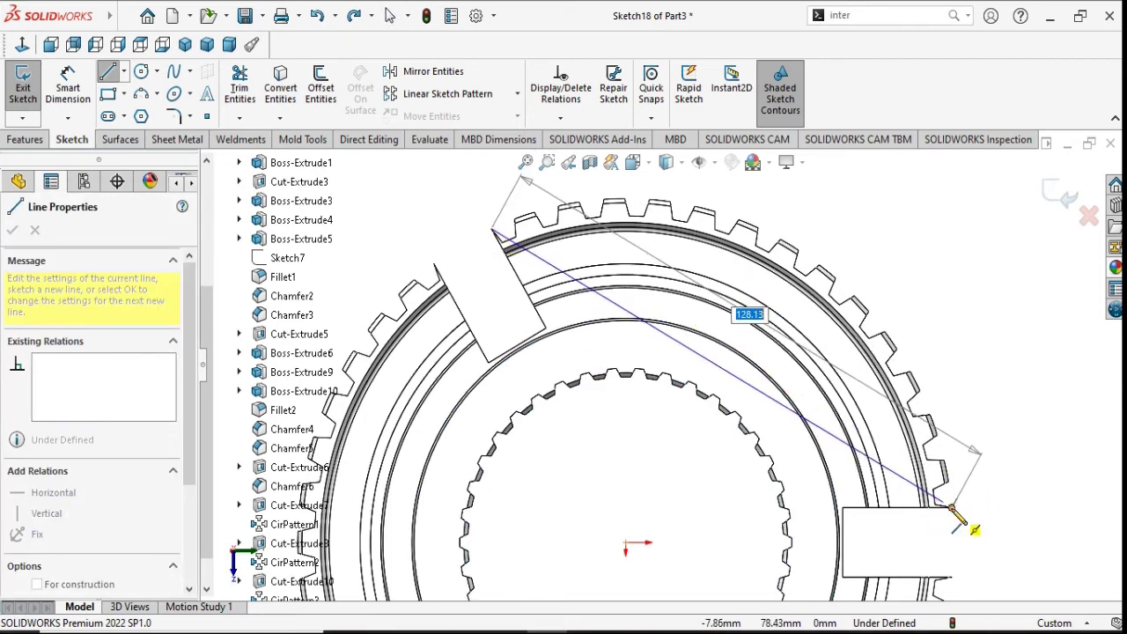
click(951, 509)
right_click(969, 527)
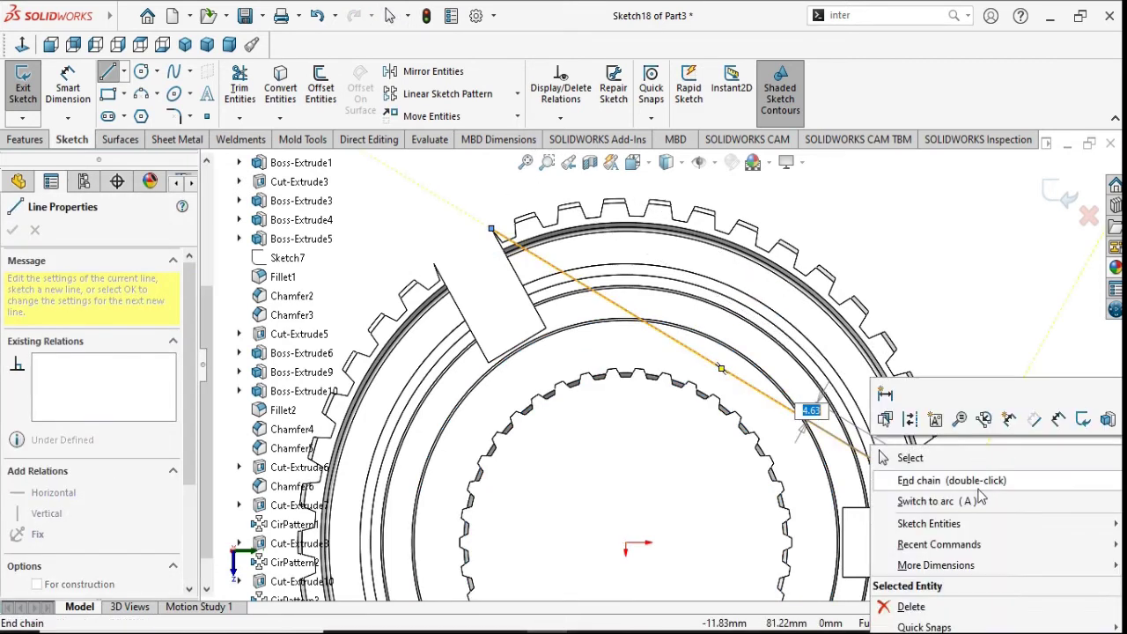
click(951, 480)
key(Escape)
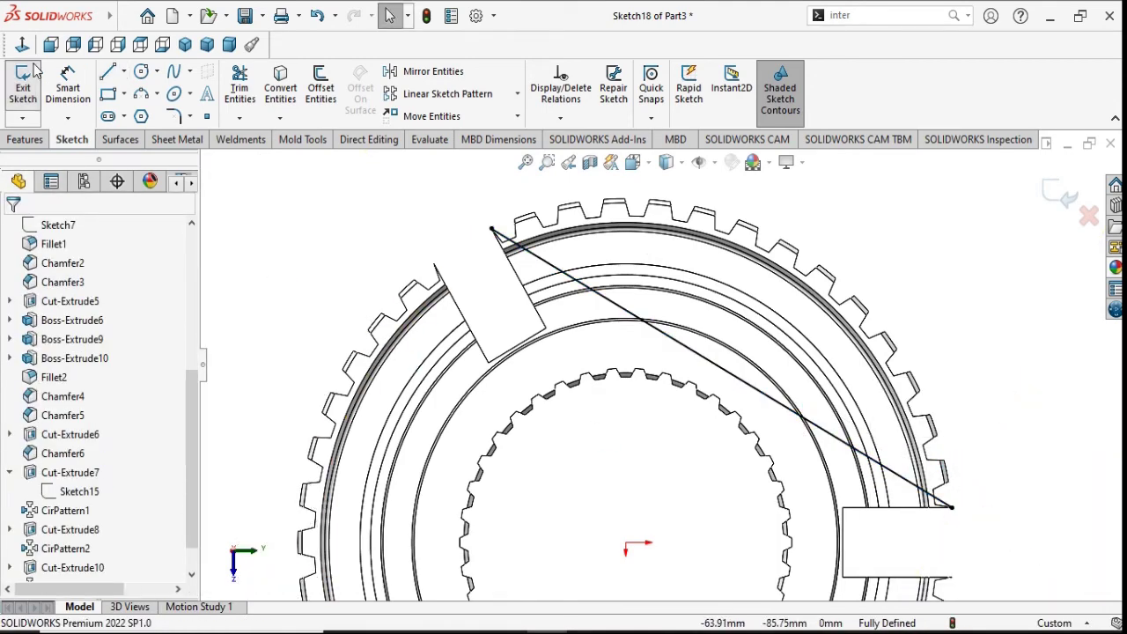
Step: Convert the 128.13 mm diagonal line across the ring in Sketch18 to construction geometry
click(22, 44)
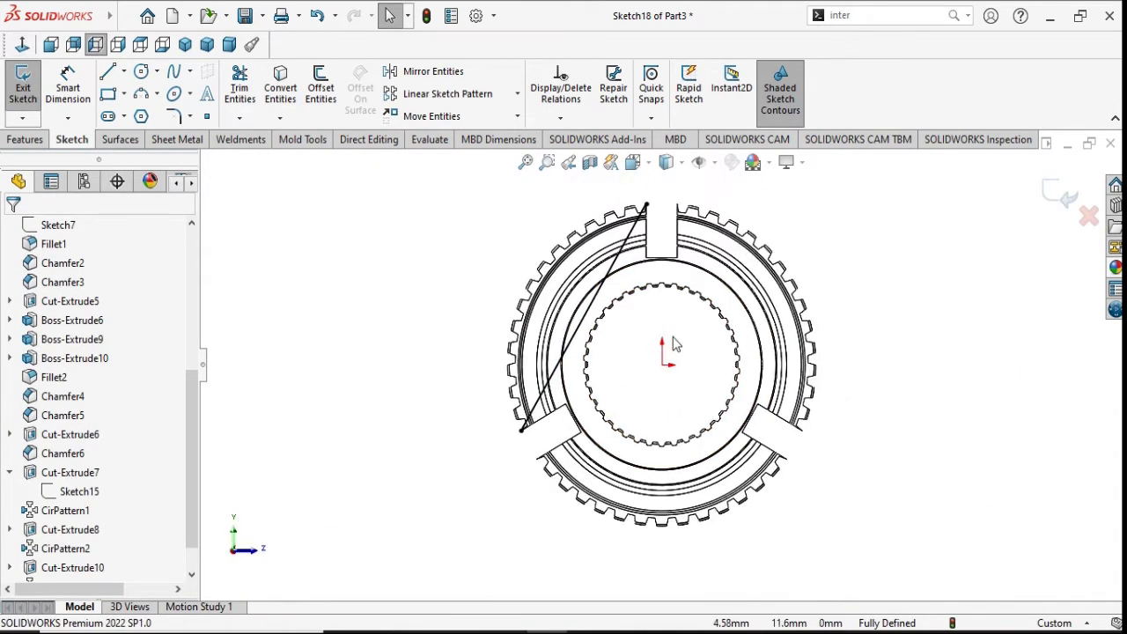
click(636, 264)
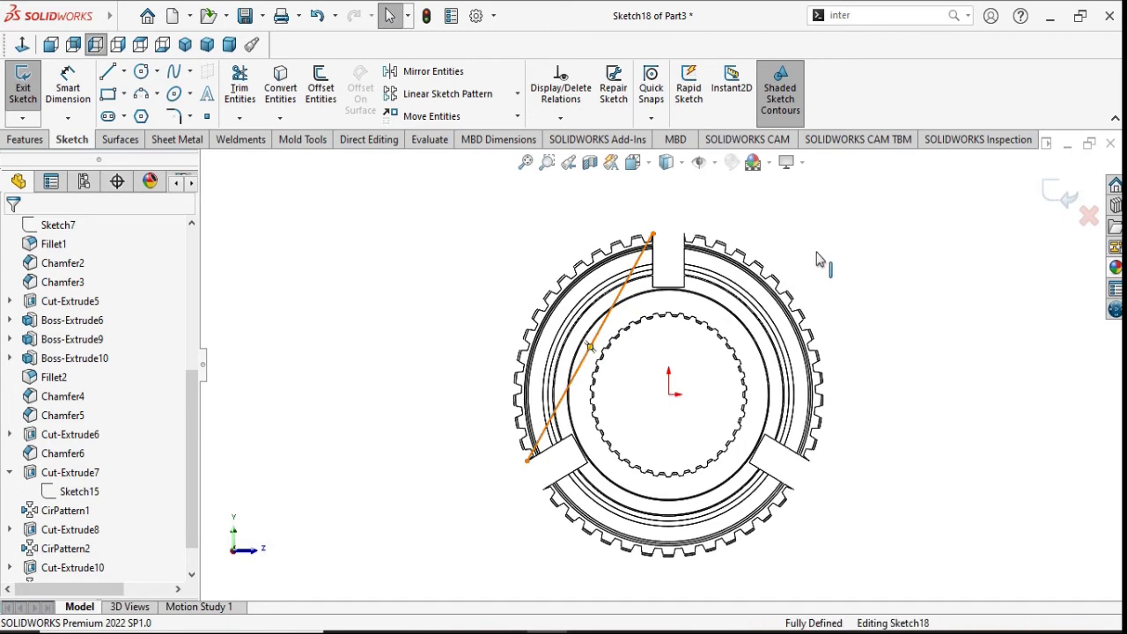
middle_drag(817, 260, 878, 413)
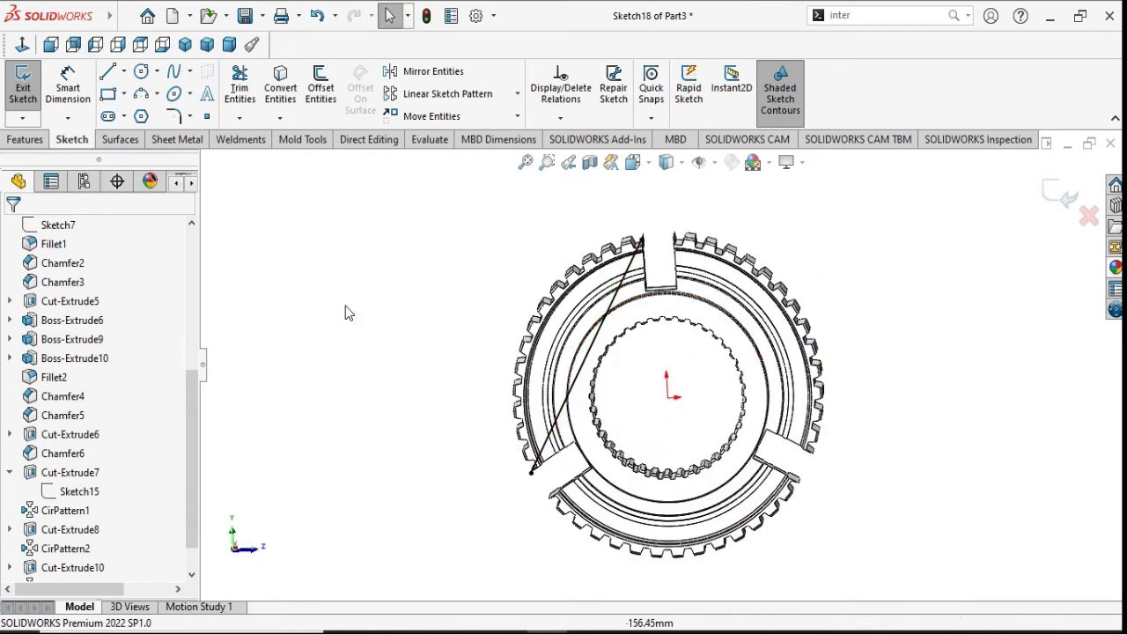
click(22, 44)
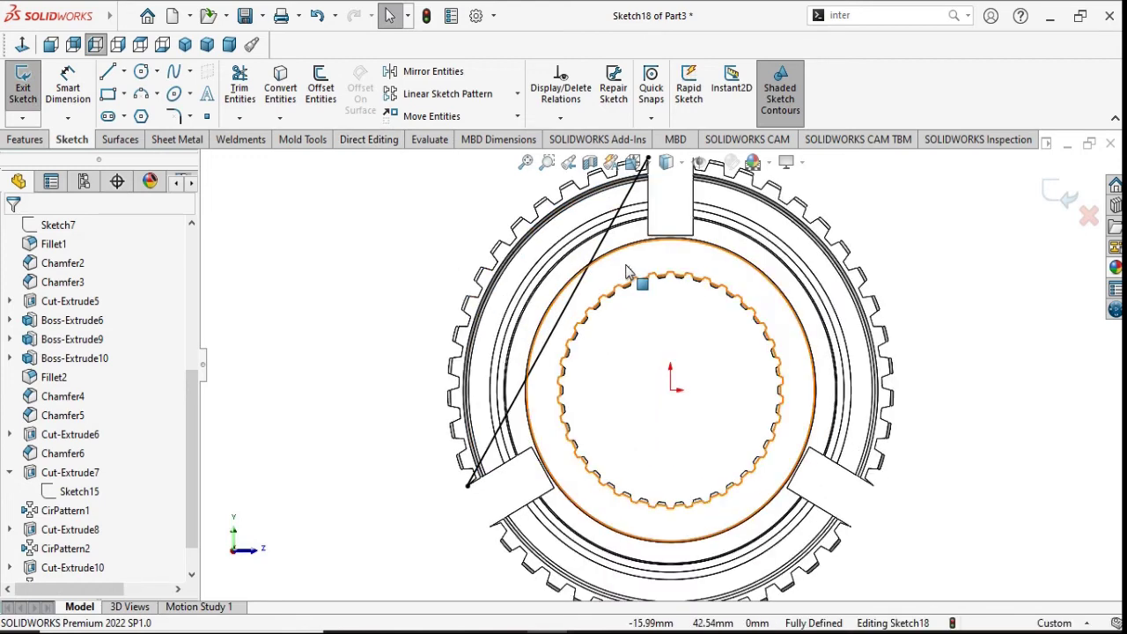
scroll(621, 291, down, 2)
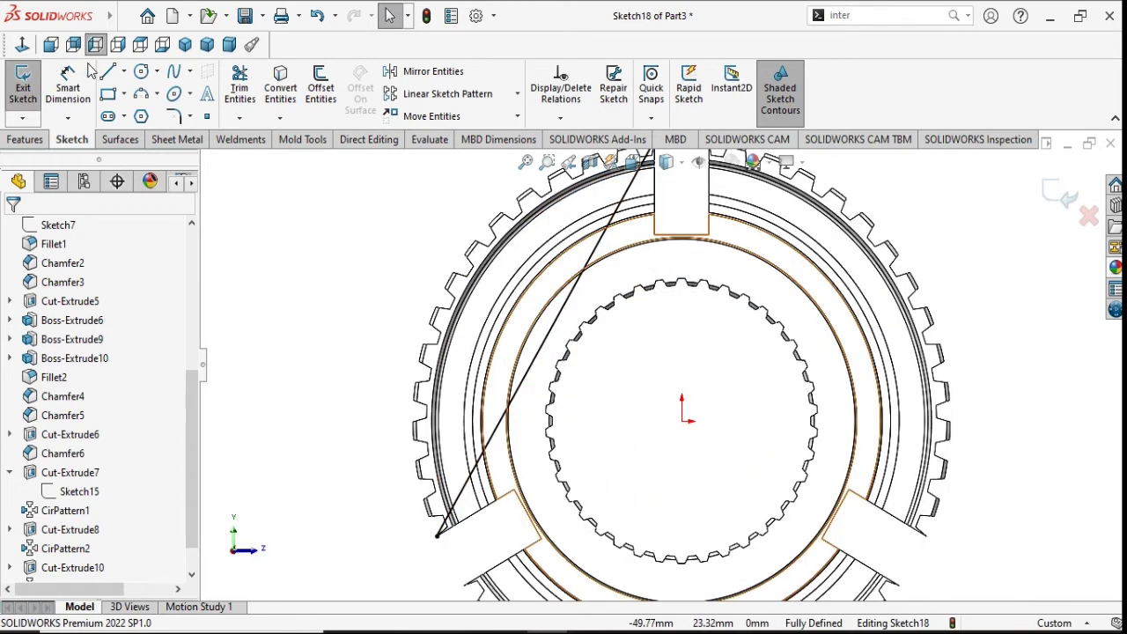
click(514, 412)
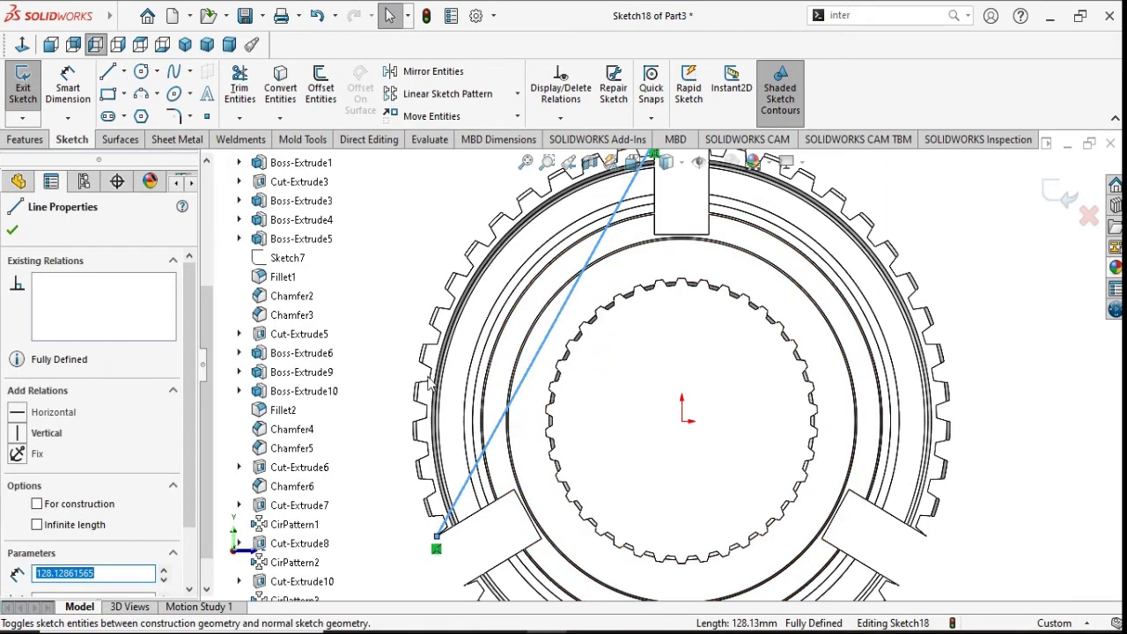
key(Escape)
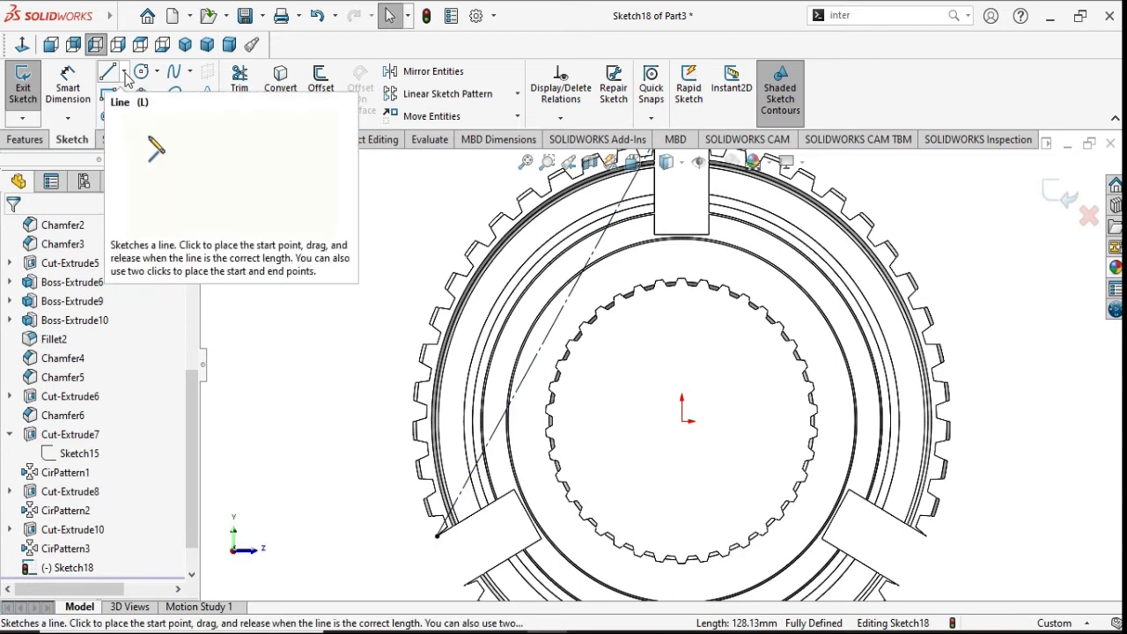
Step: Draw a centerline from outside the gear's upper left to the sketch origin
click(123, 72)
click(143, 115)
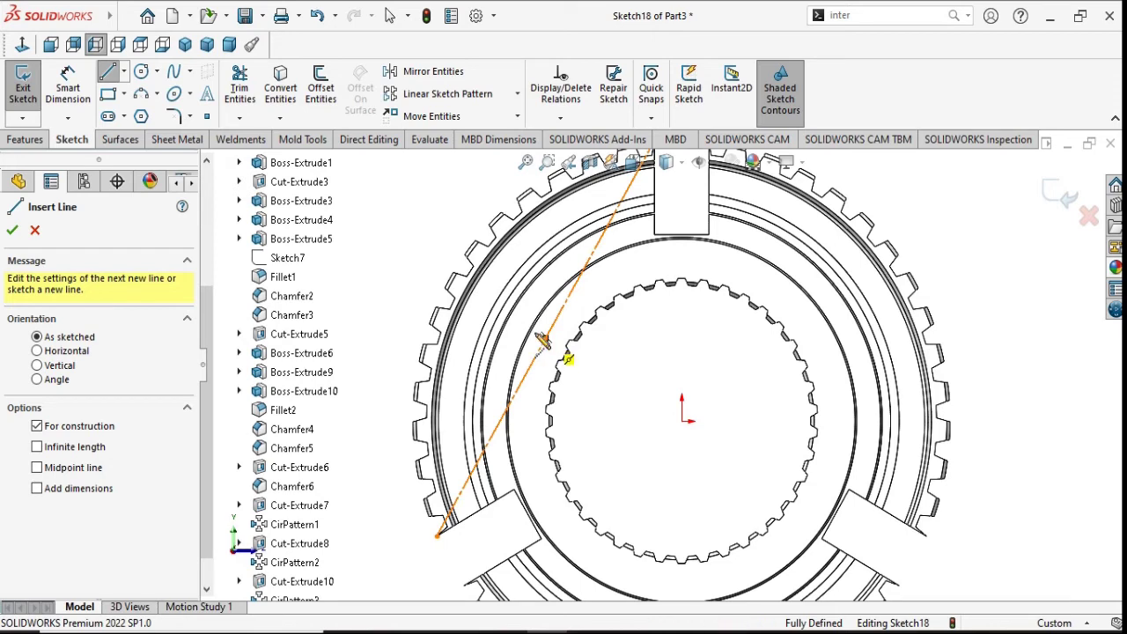
click(398, 251)
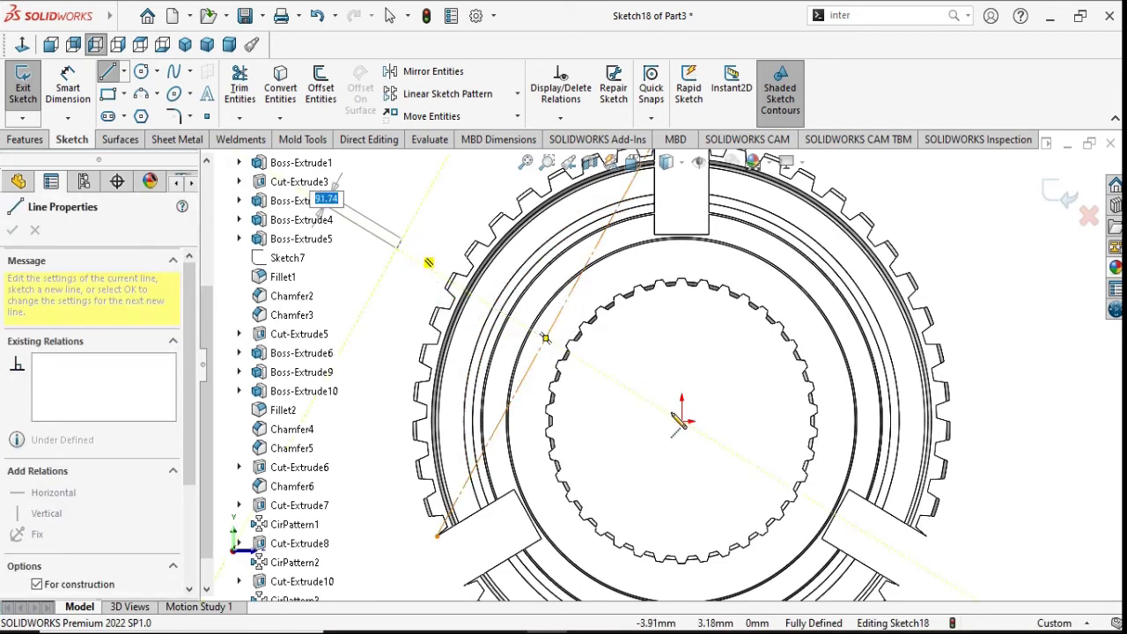
click(682, 421)
key(Escape)
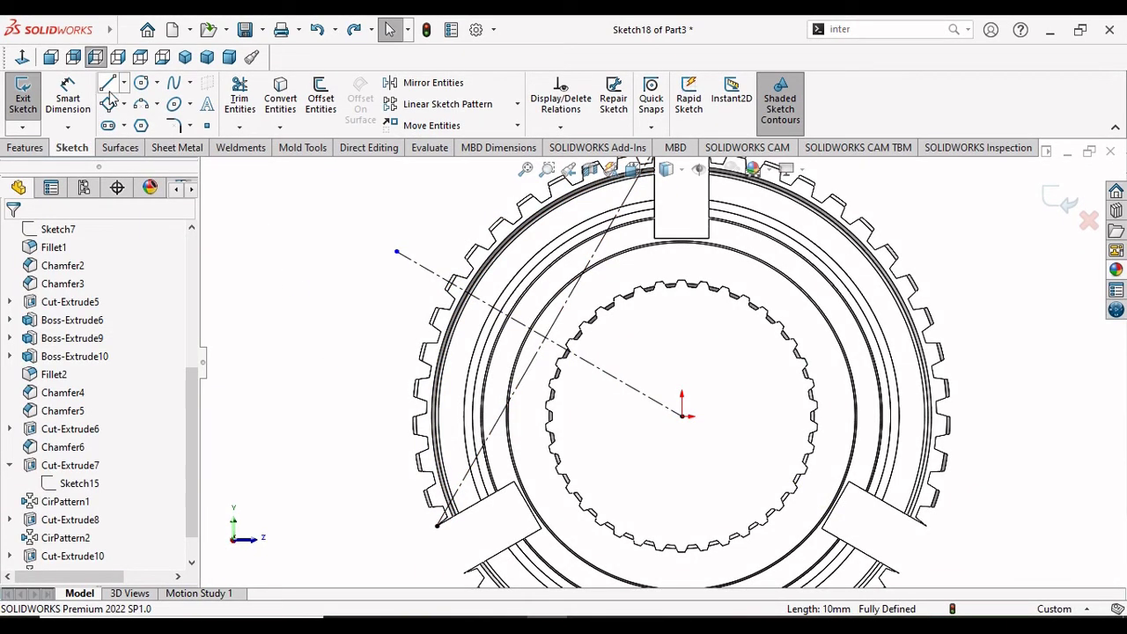
Step: Sketch a slot outline from the centerline's outer end: a short perpendicular segment, then a long parallel side
click(108, 82)
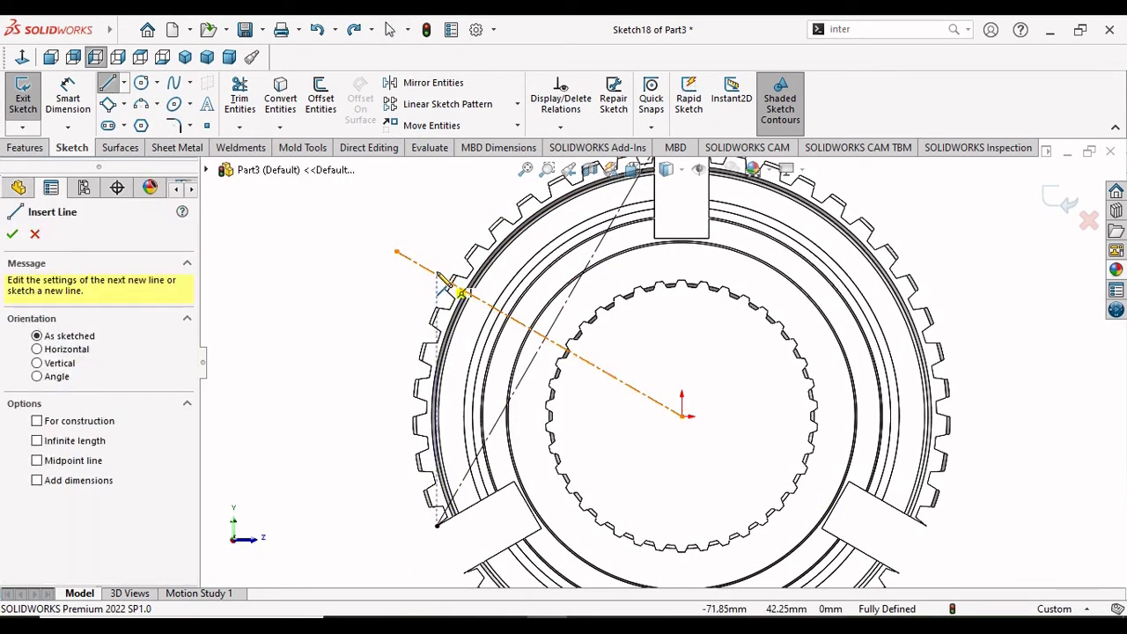
click(398, 251)
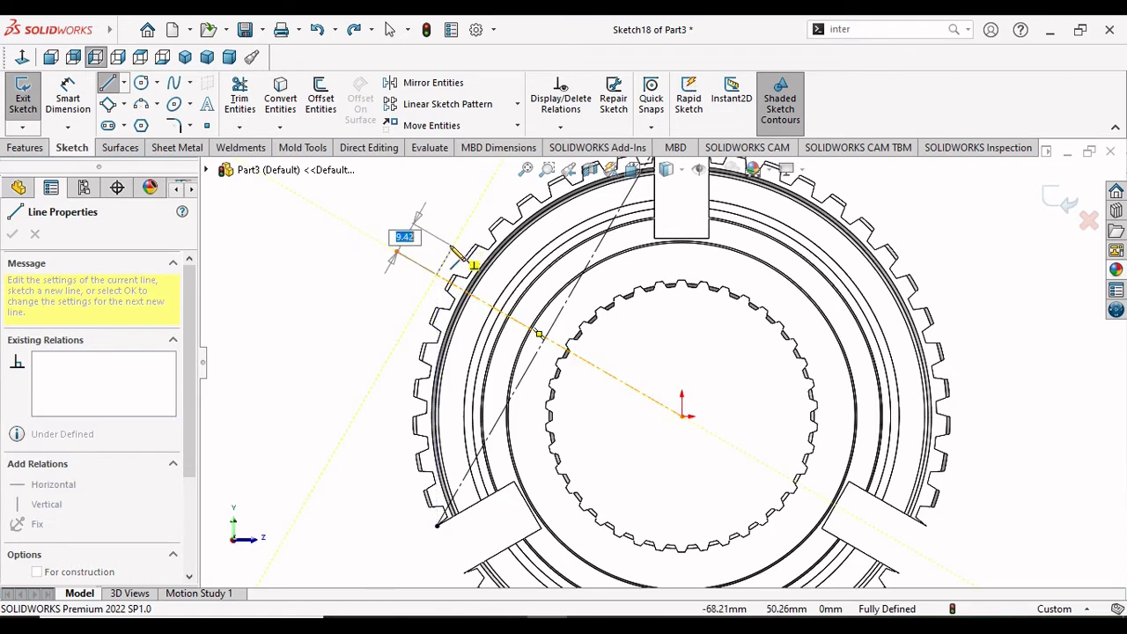
click(449, 253)
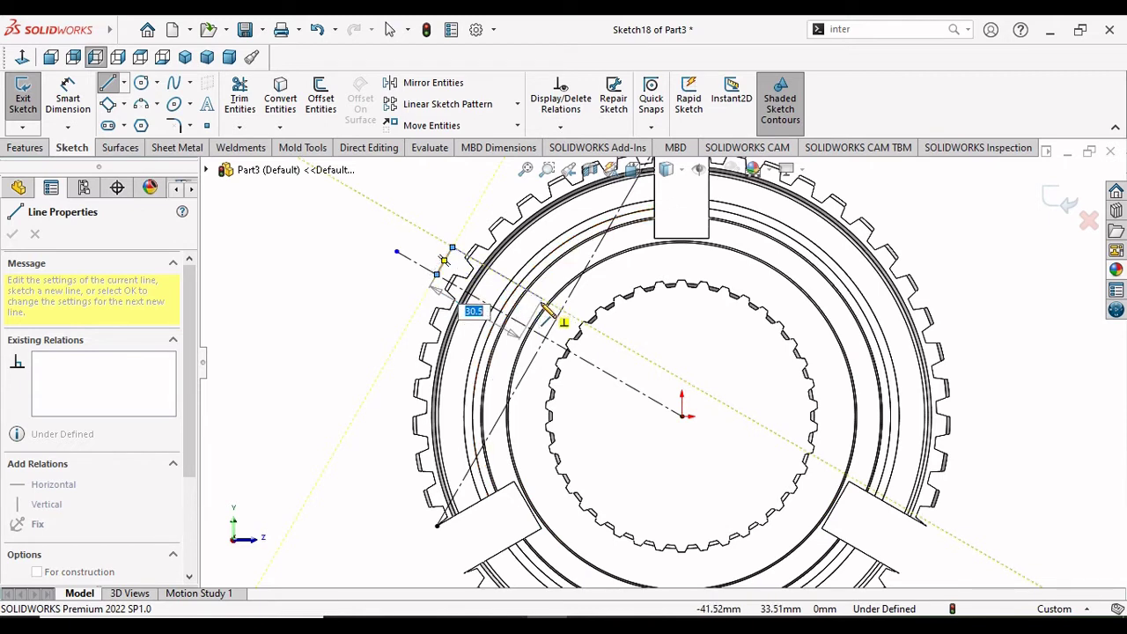
click(543, 302)
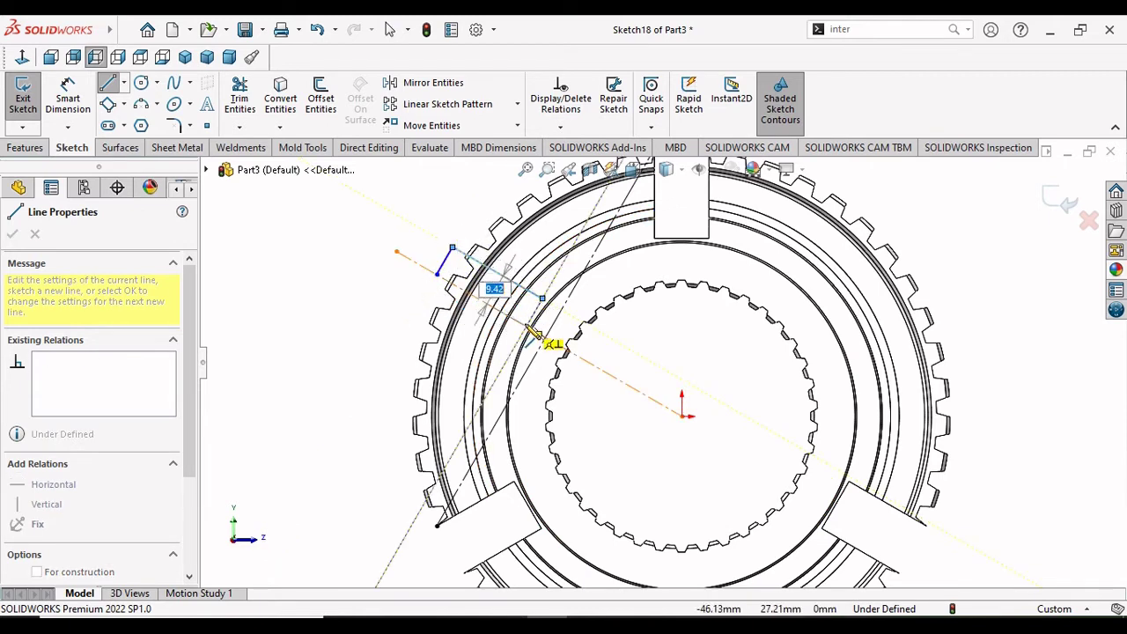
right_click(401, 379)
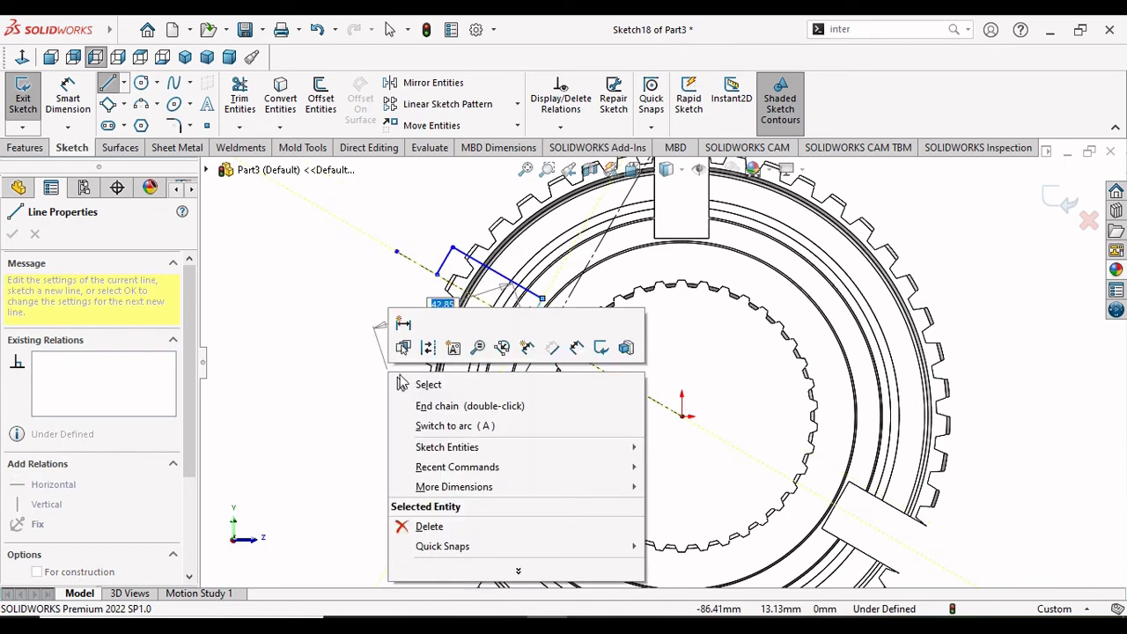
click(423, 384)
scroll(555, 304, down, 2)
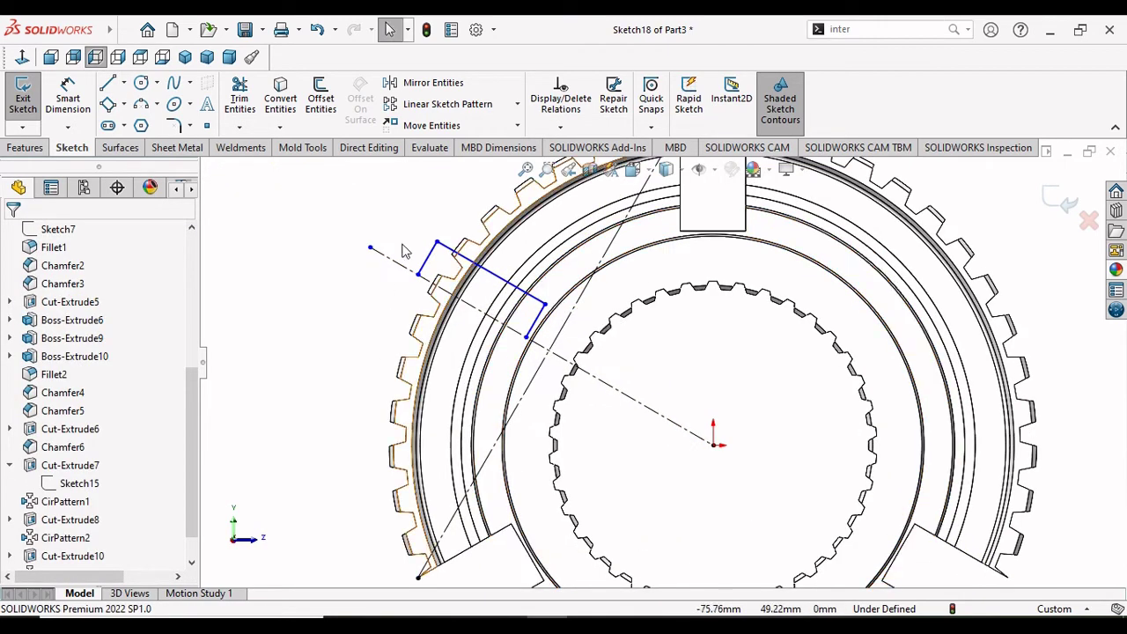
Step: Dimension the slot's short end line to 5 mm
click(68, 97)
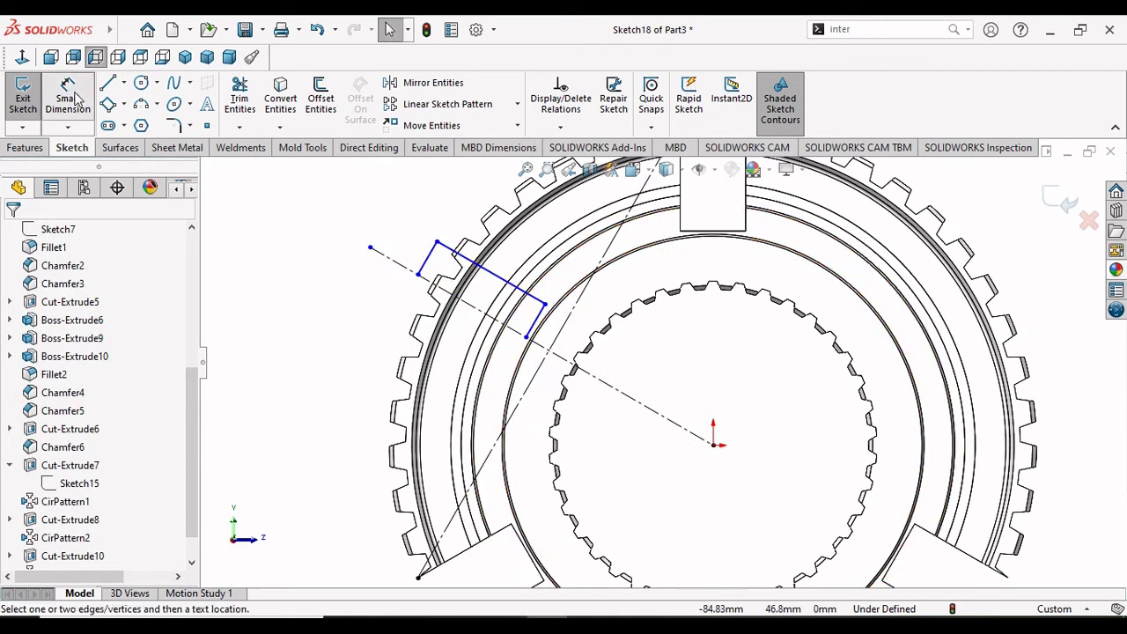
click(427, 260)
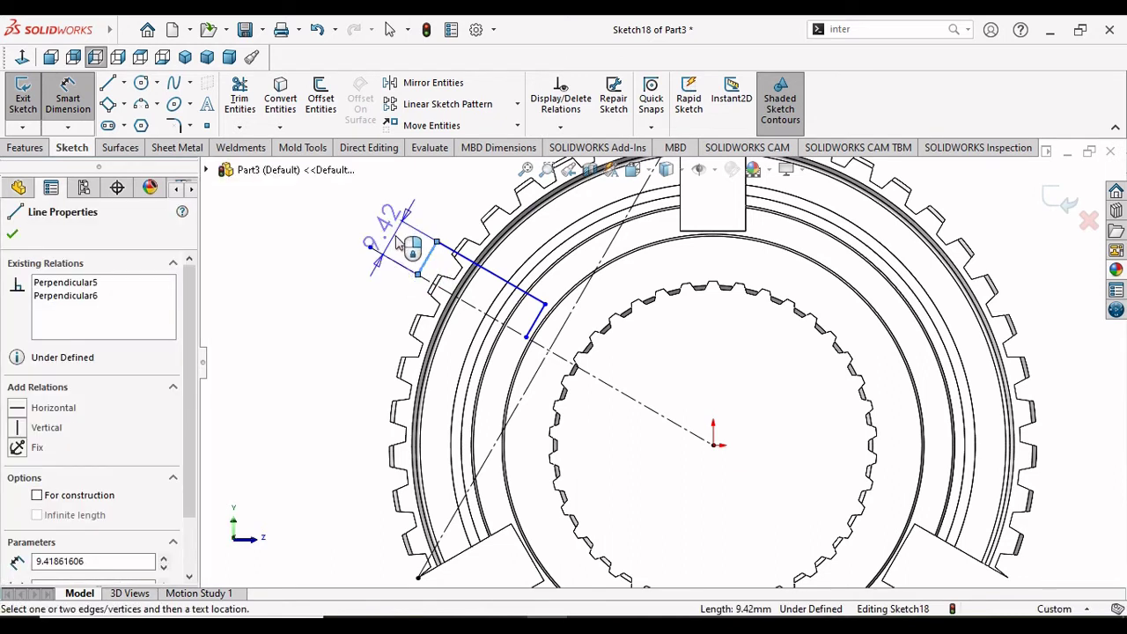
key(Escape)
click(398, 244)
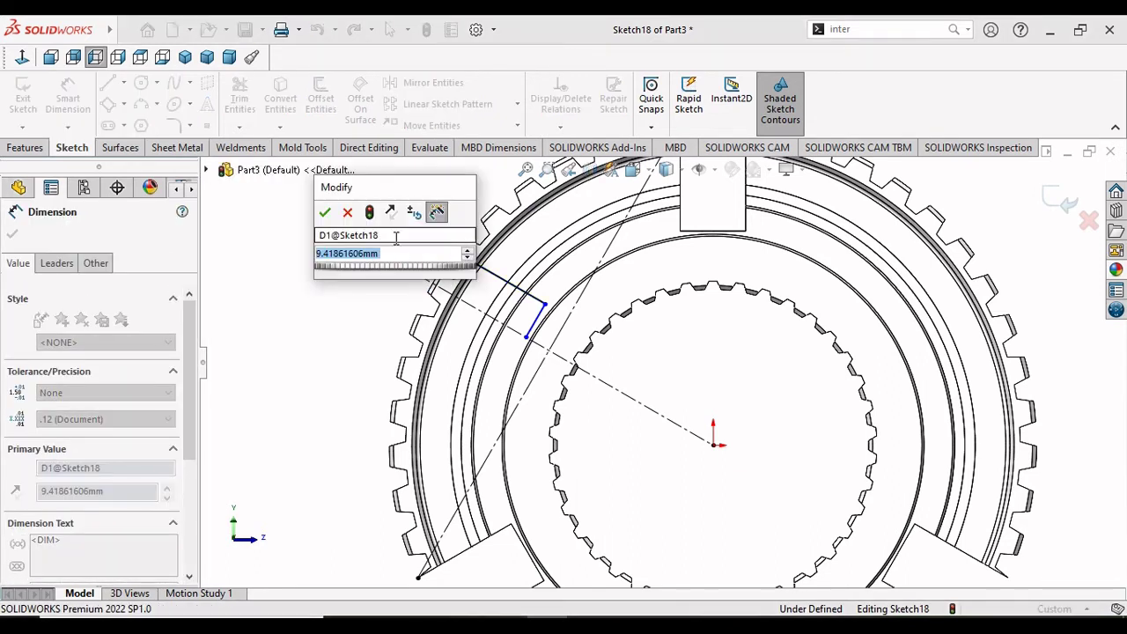
text(10)
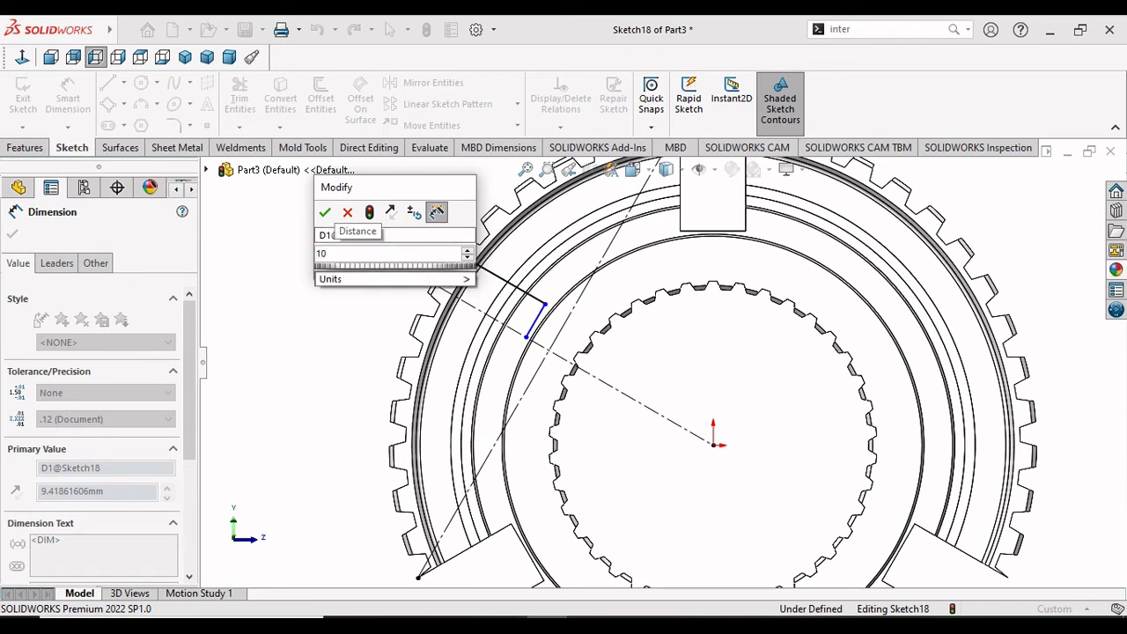
key(BackSpace)
key(BackSpace)
text(5)
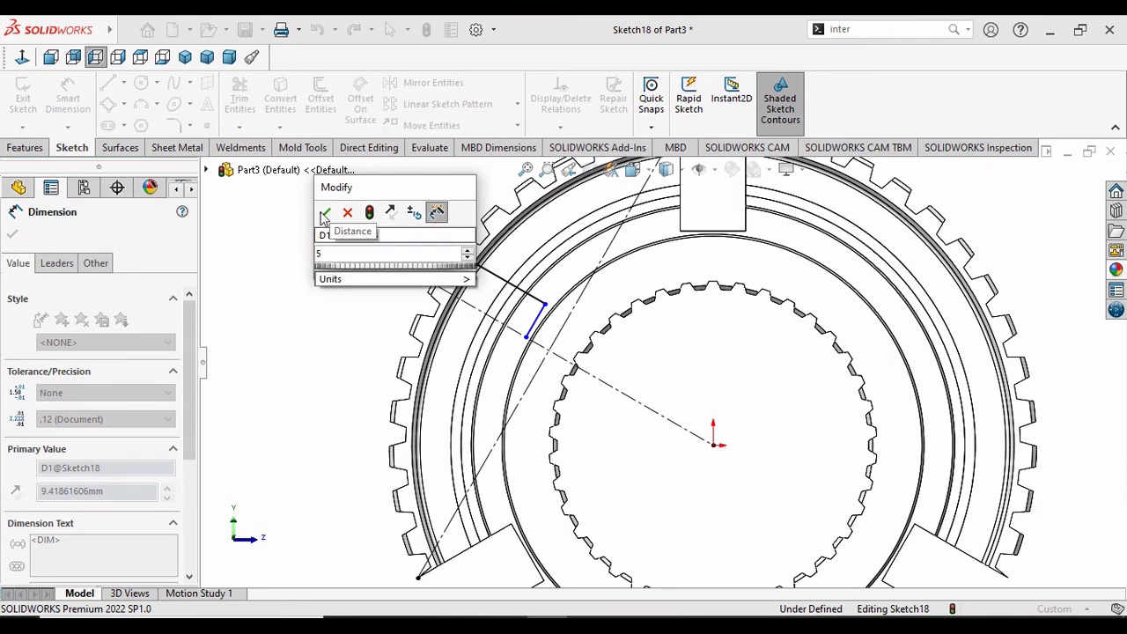
key(Return)
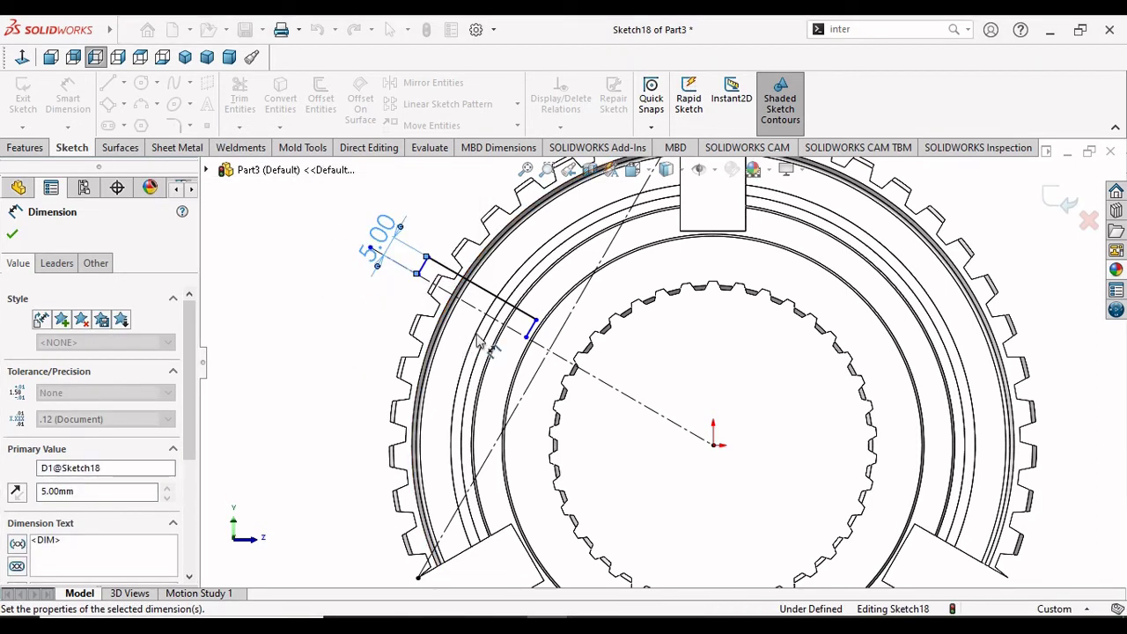
Step: Dimension the slot's long side line to 31 mm
click(87, 104)
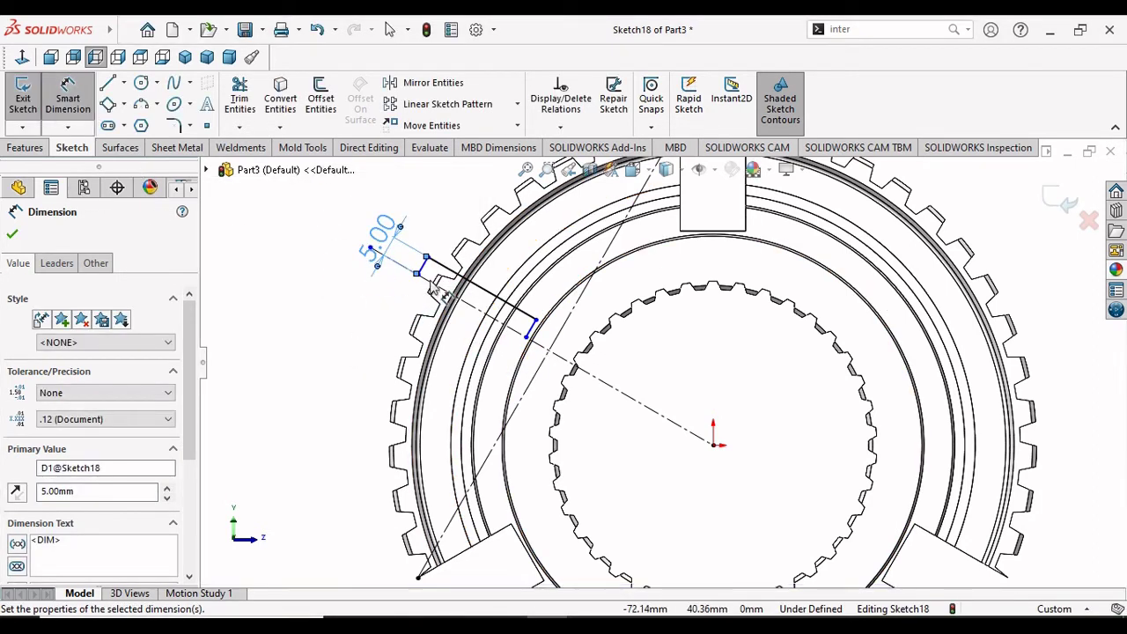
key(d)
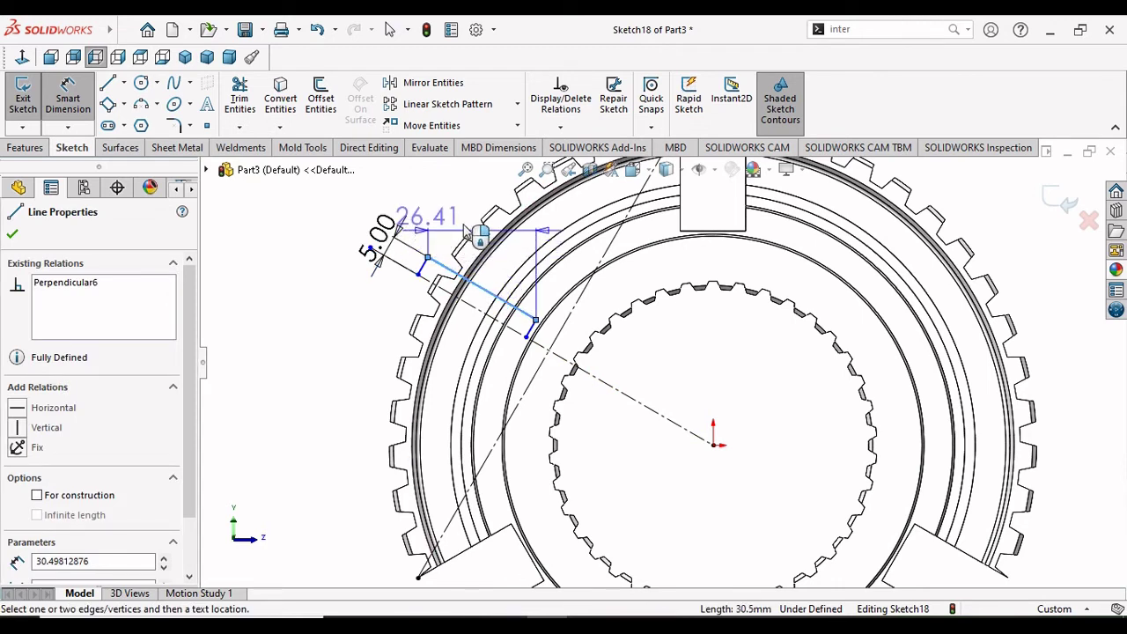
key(Escape)
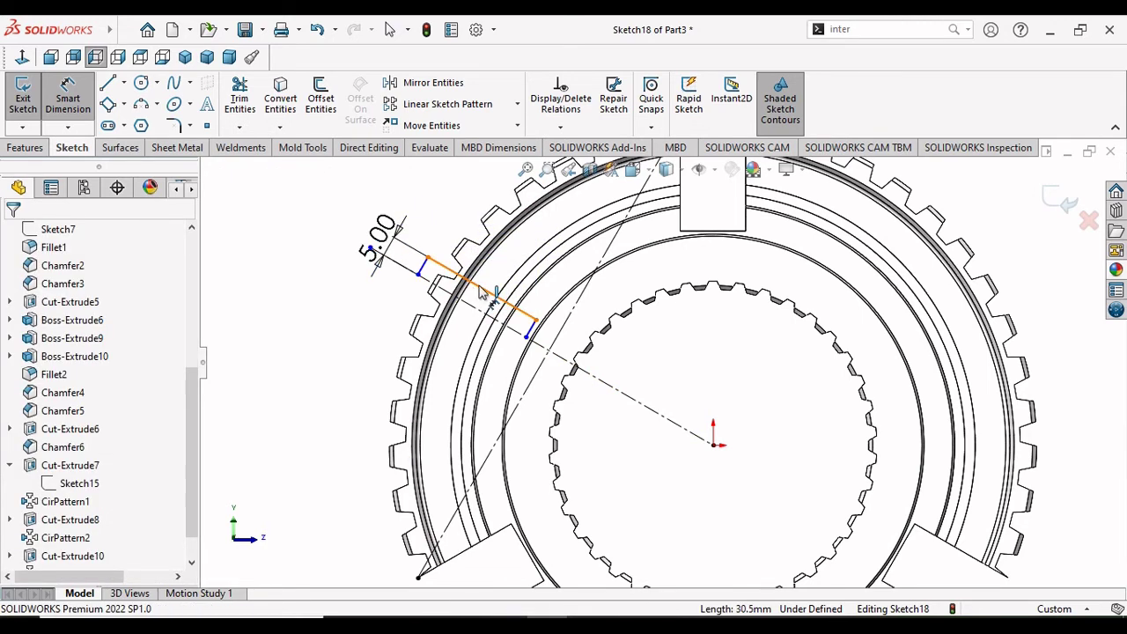
click(500, 278)
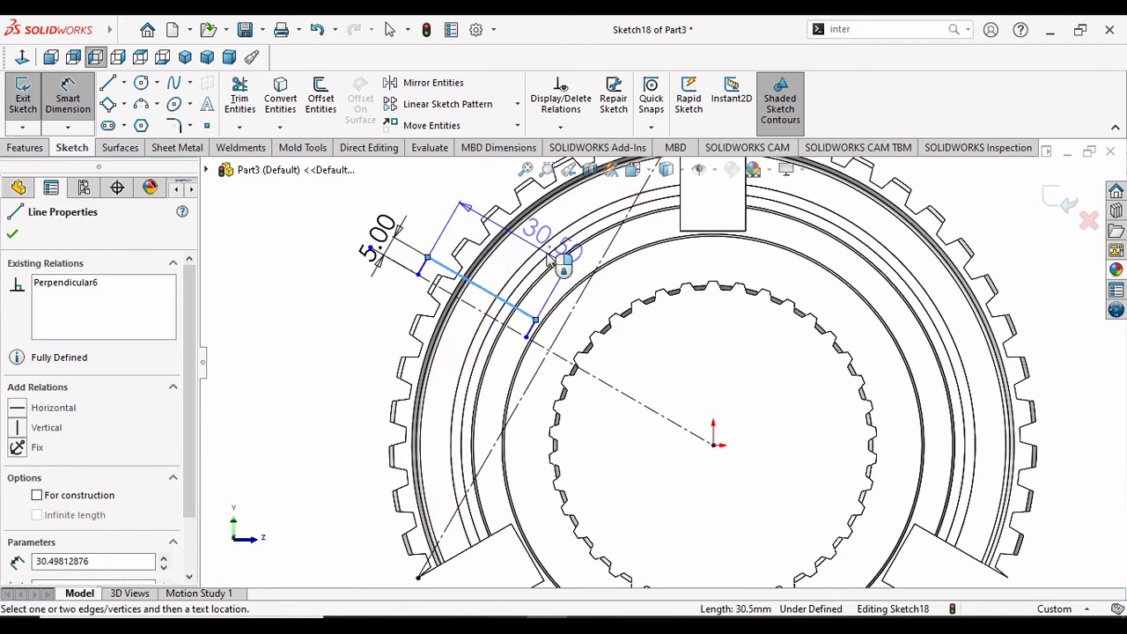
click(553, 256)
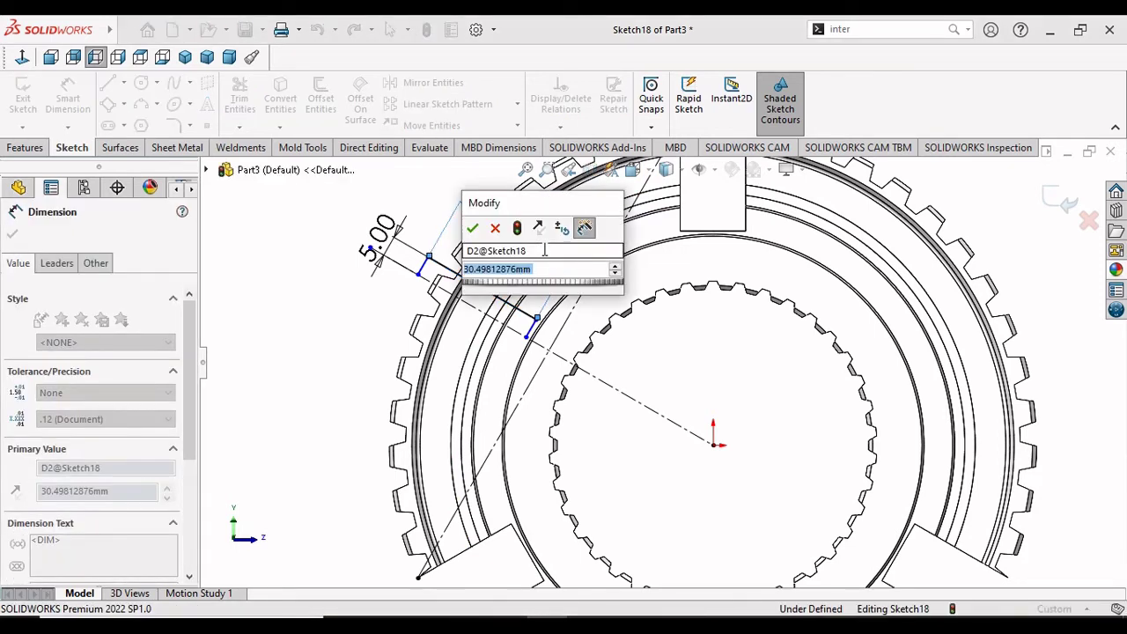
text(31)
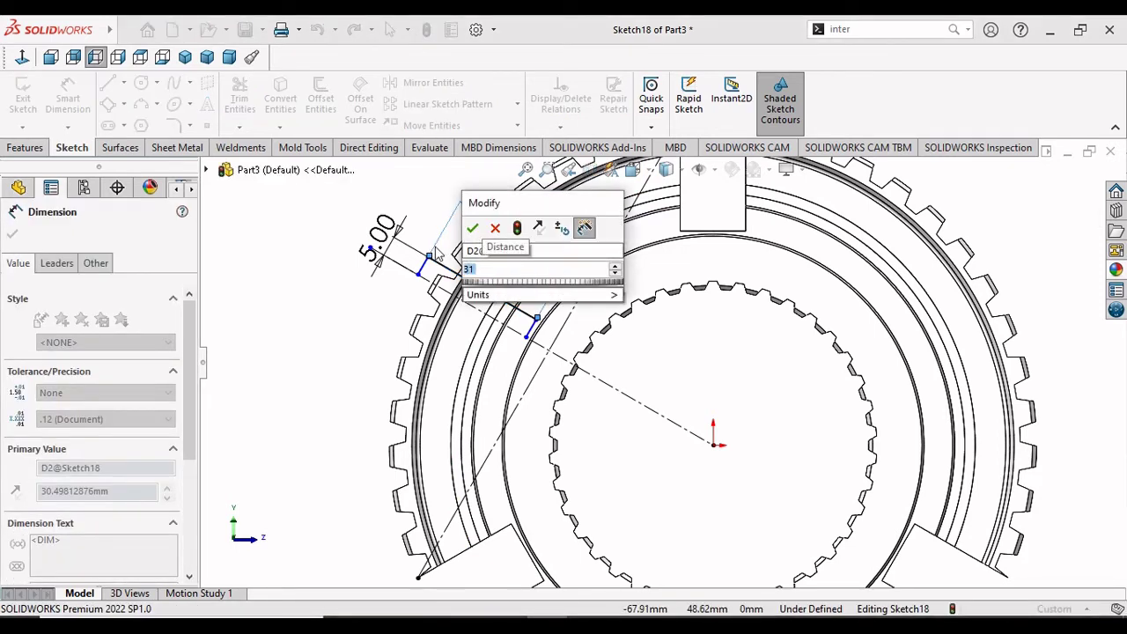
click(474, 229)
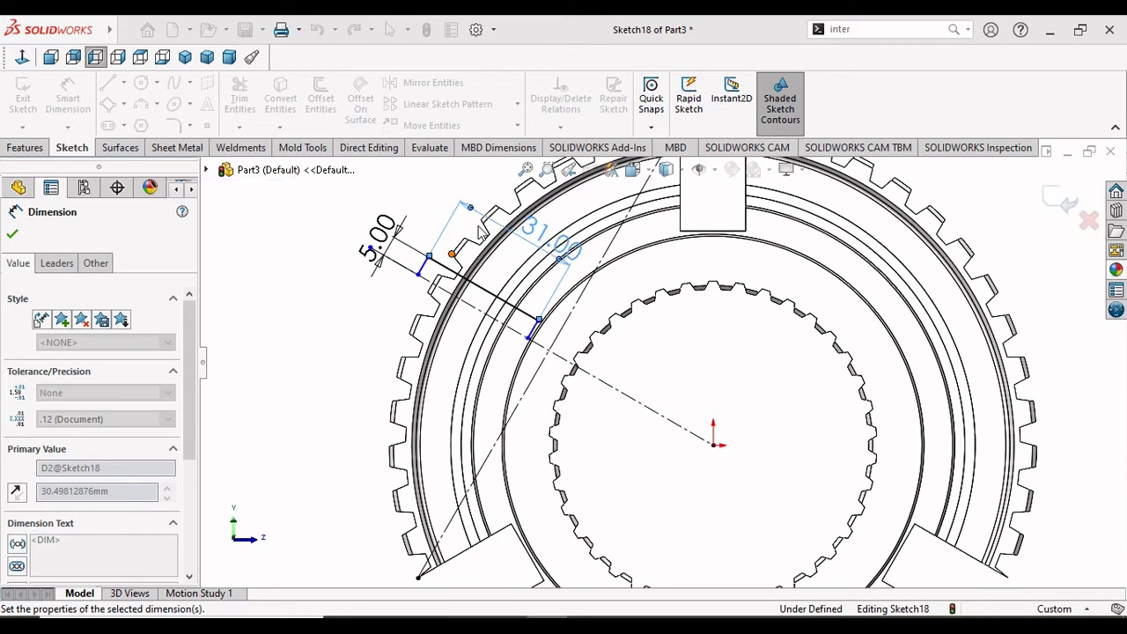
click(13, 238)
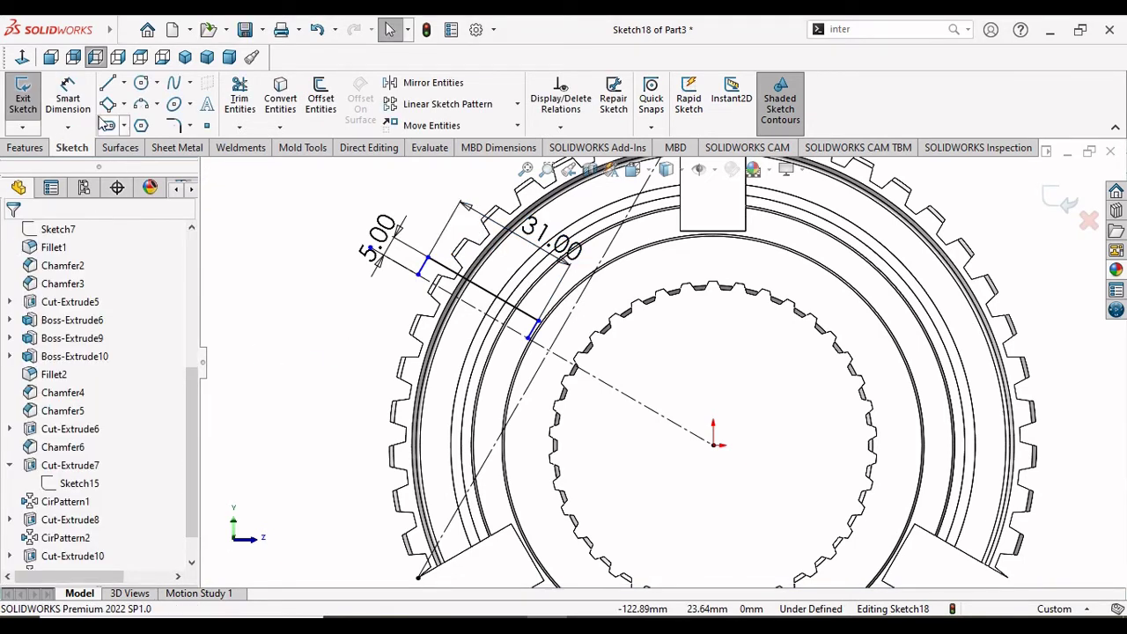
Step: Mirror the slot lines about the dashed radial centerline
click(403, 85)
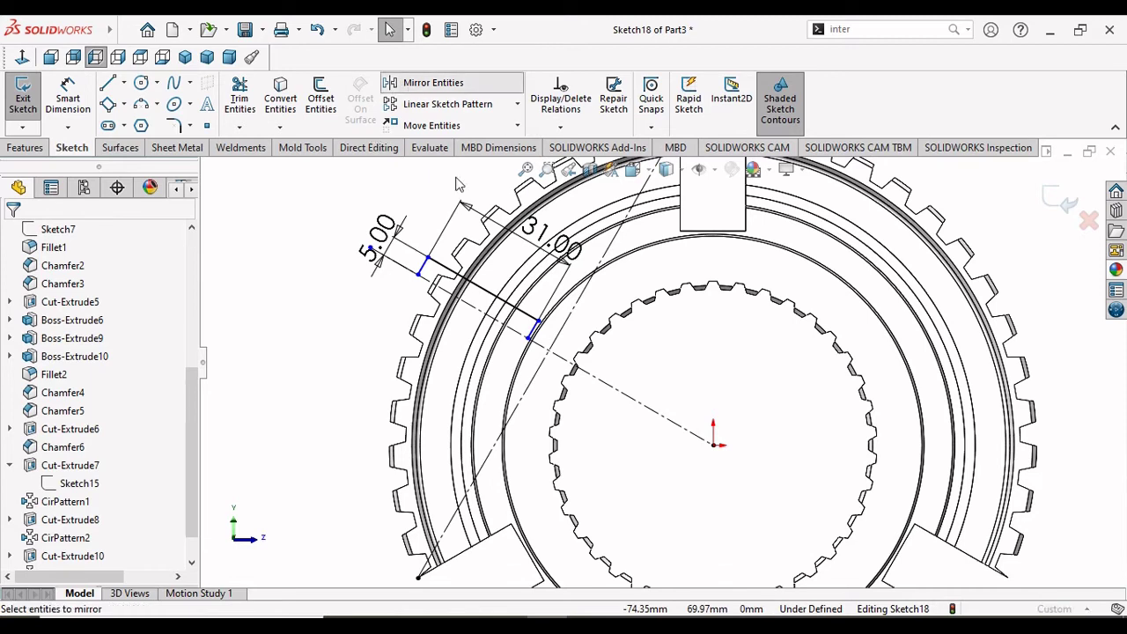
click(489, 296)
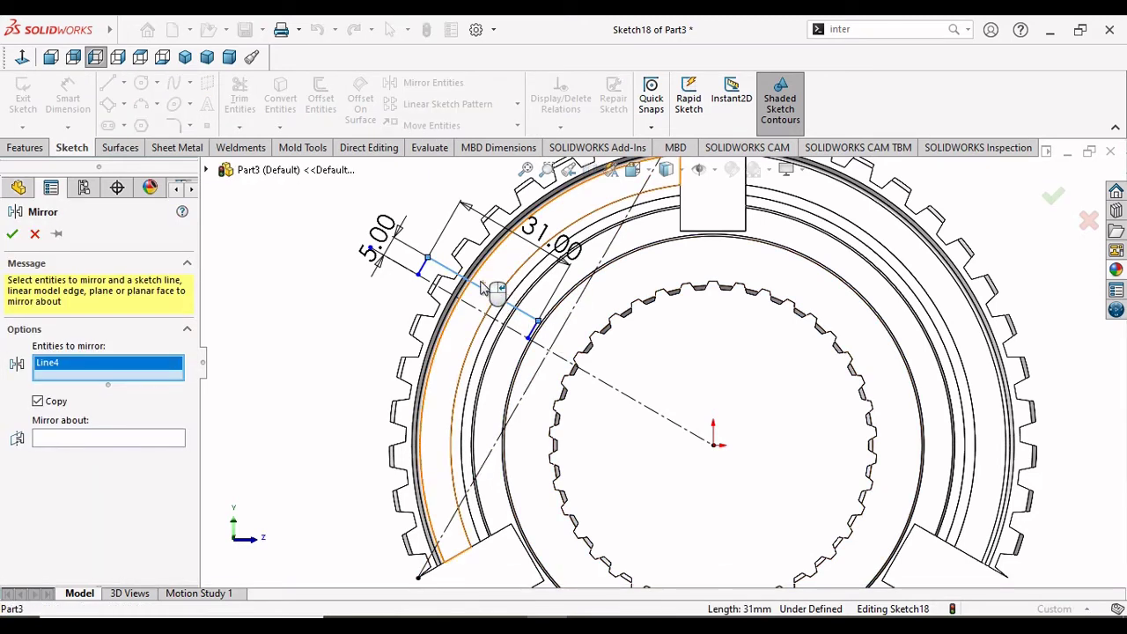
click(426, 268)
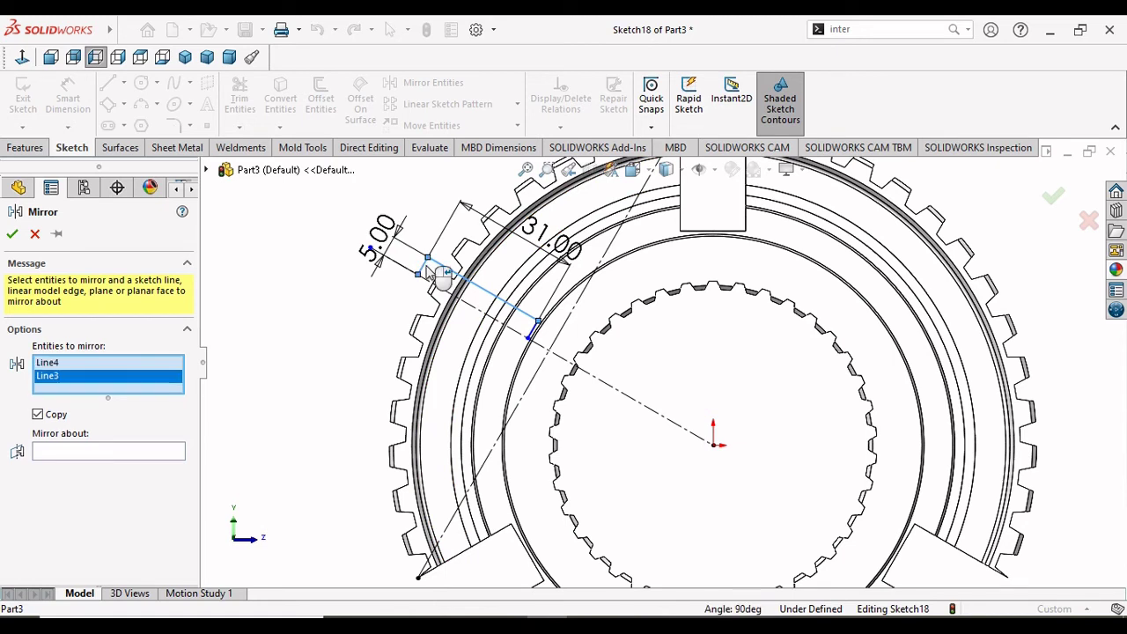
click(533, 338)
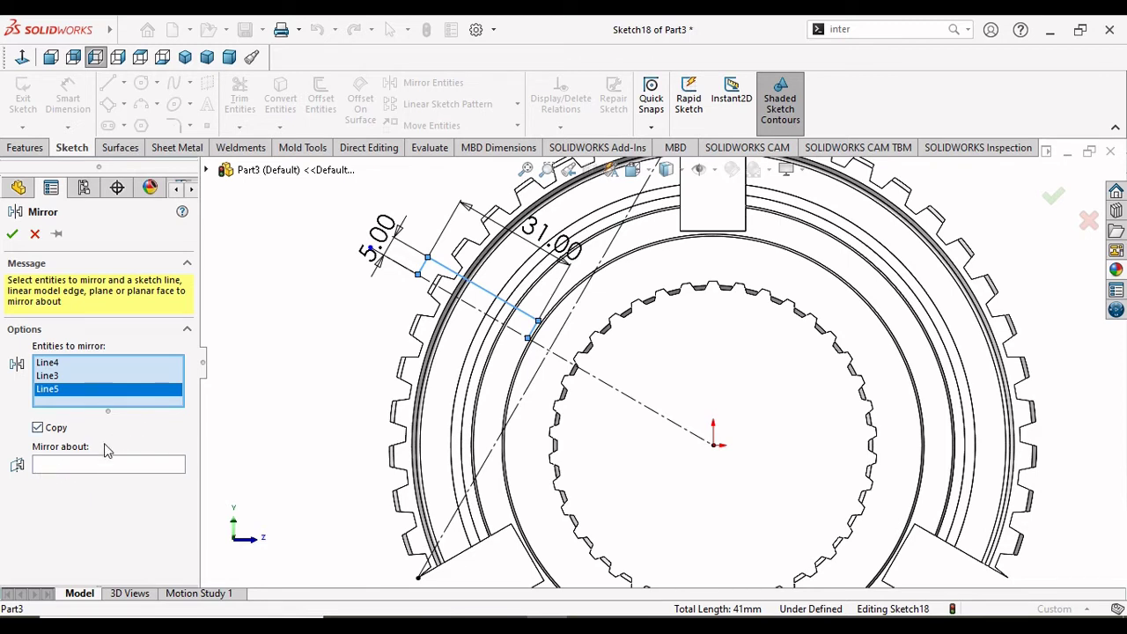
click(72, 466)
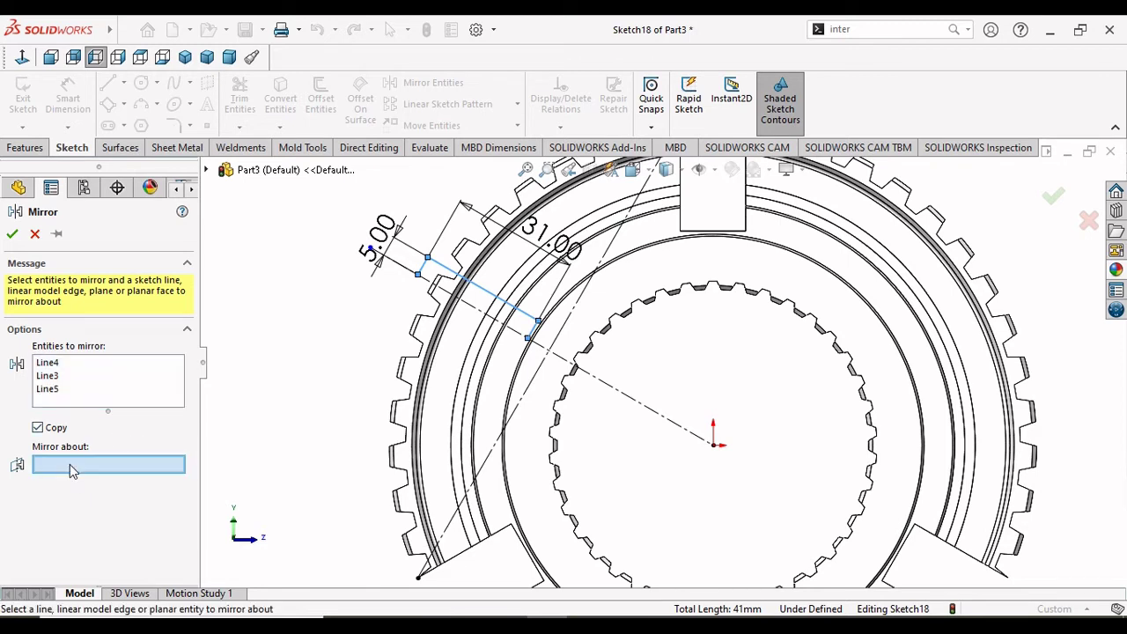
click(492, 317)
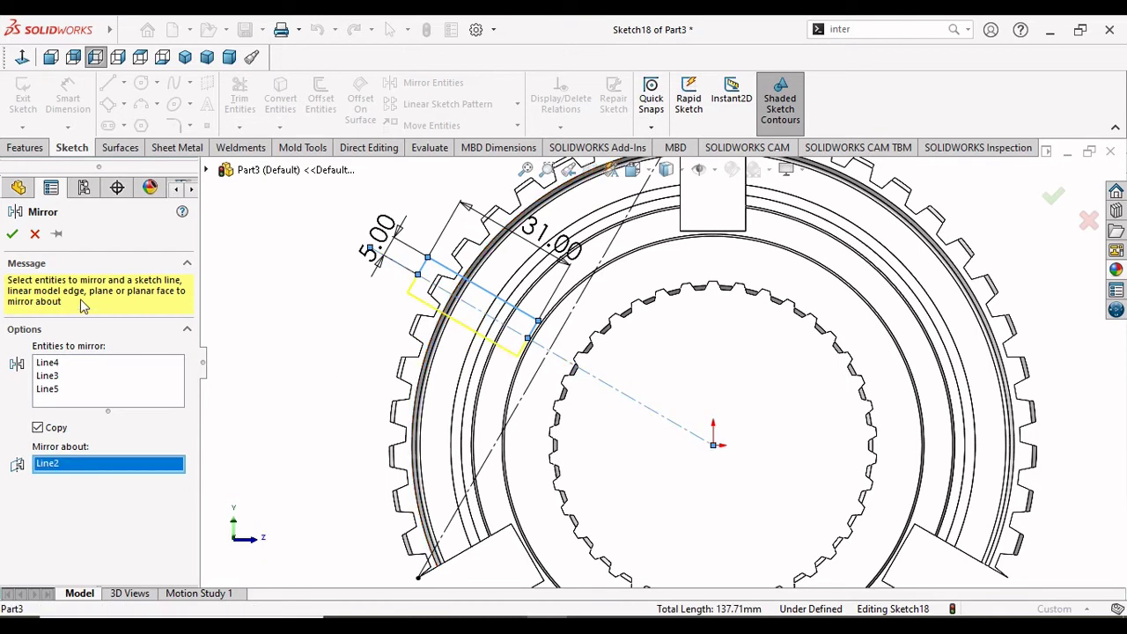
click(11, 233)
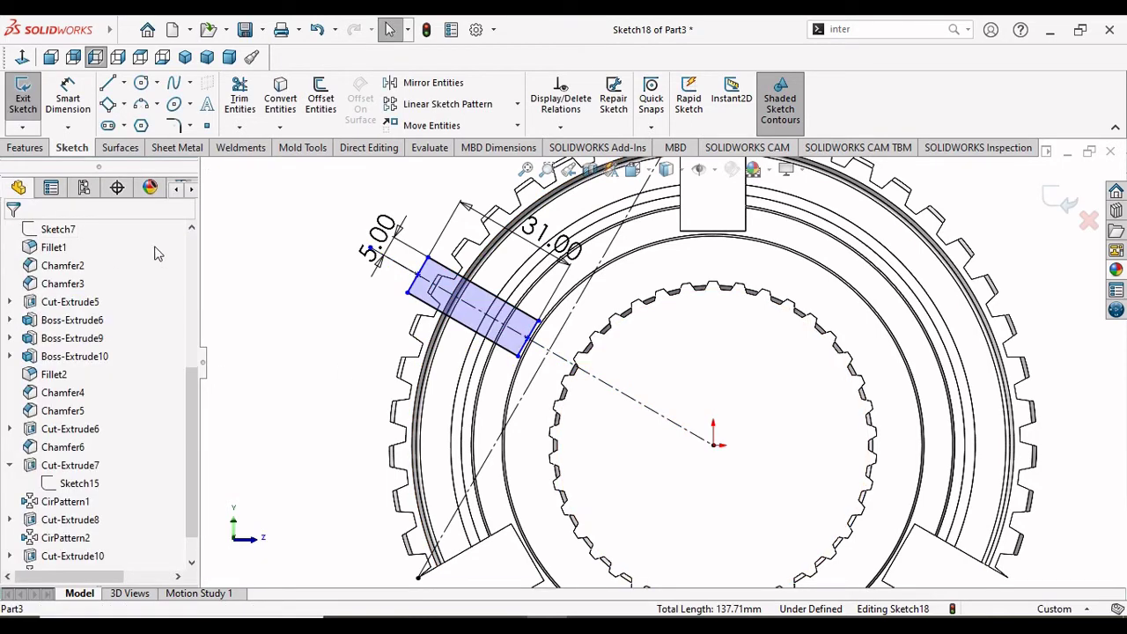
Step: Extrude-cut the slot sketch Through All to make the upper-left slot
click(25, 147)
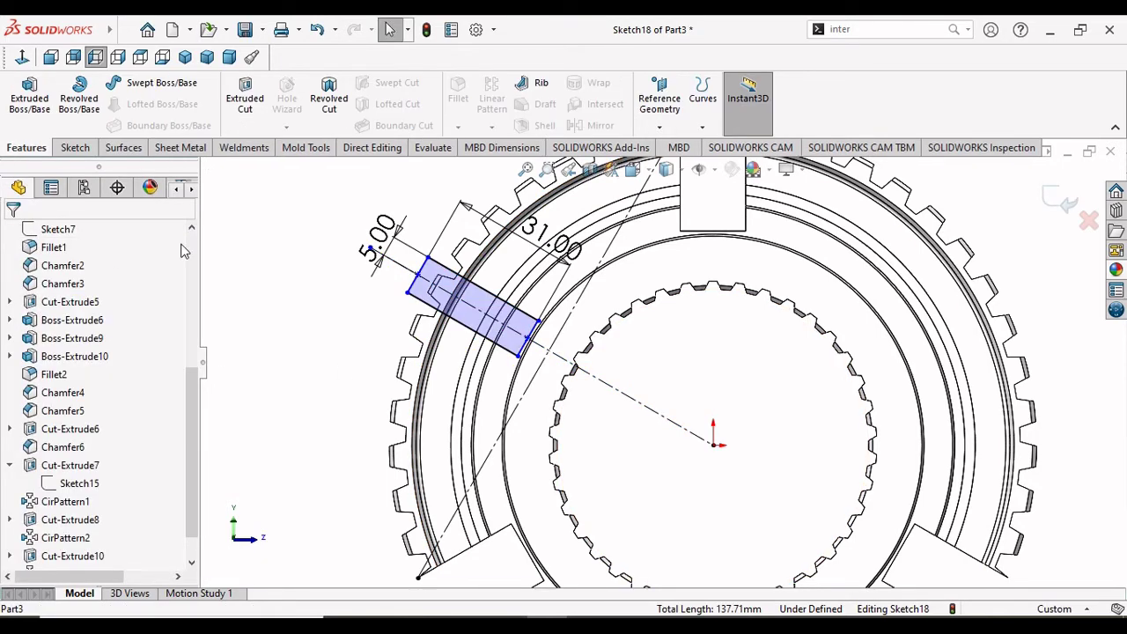
click(245, 98)
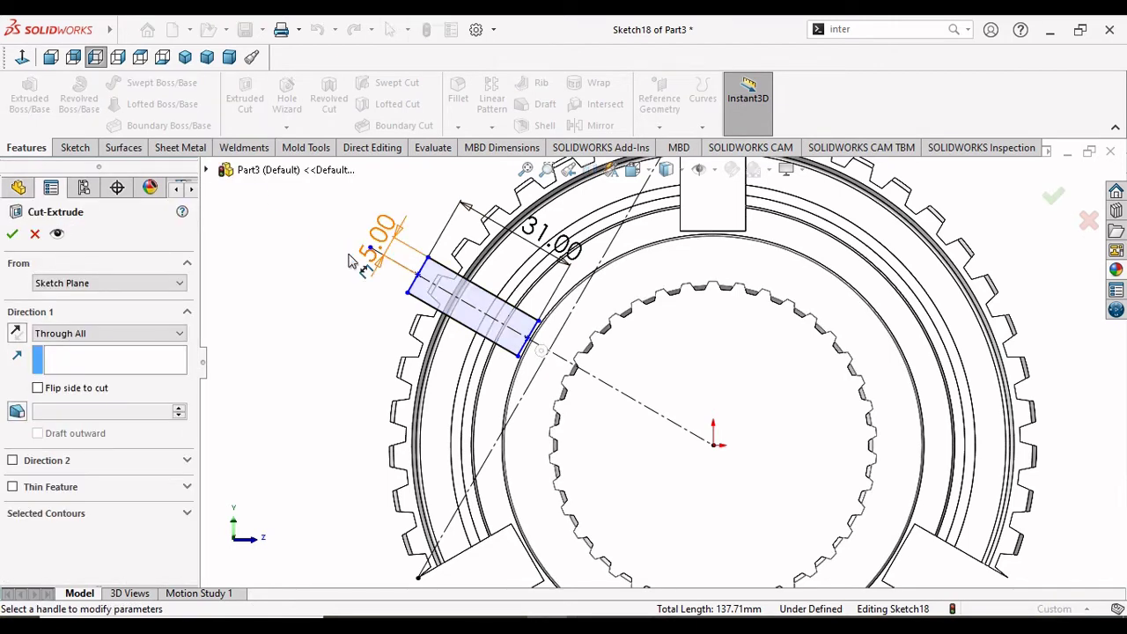
click(12, 236)
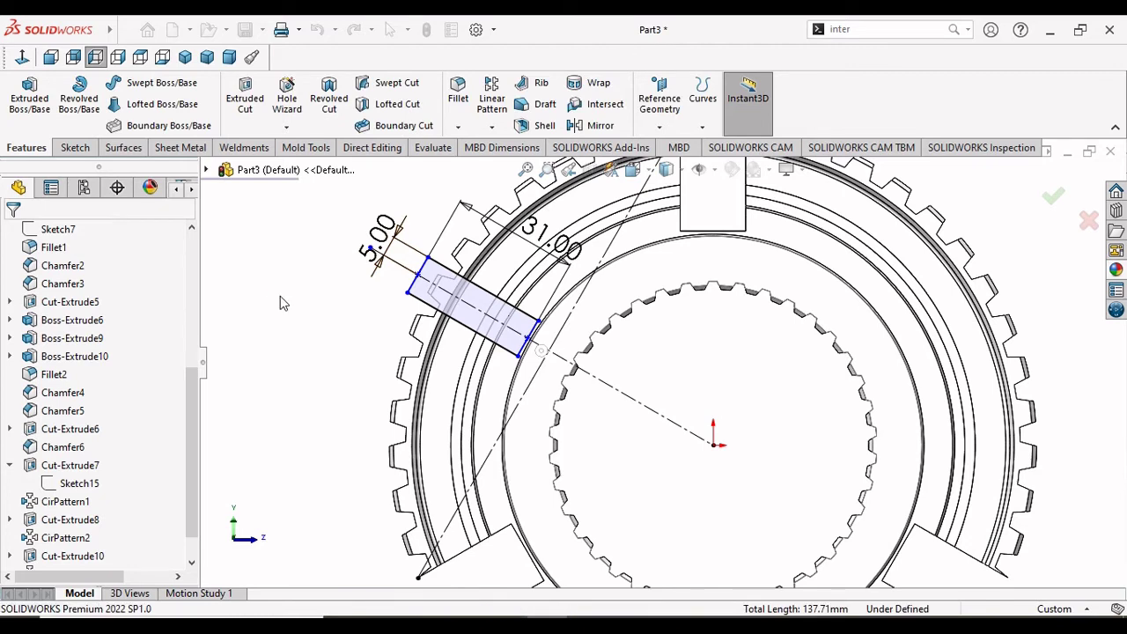
scroll(337, 313, up, 1)
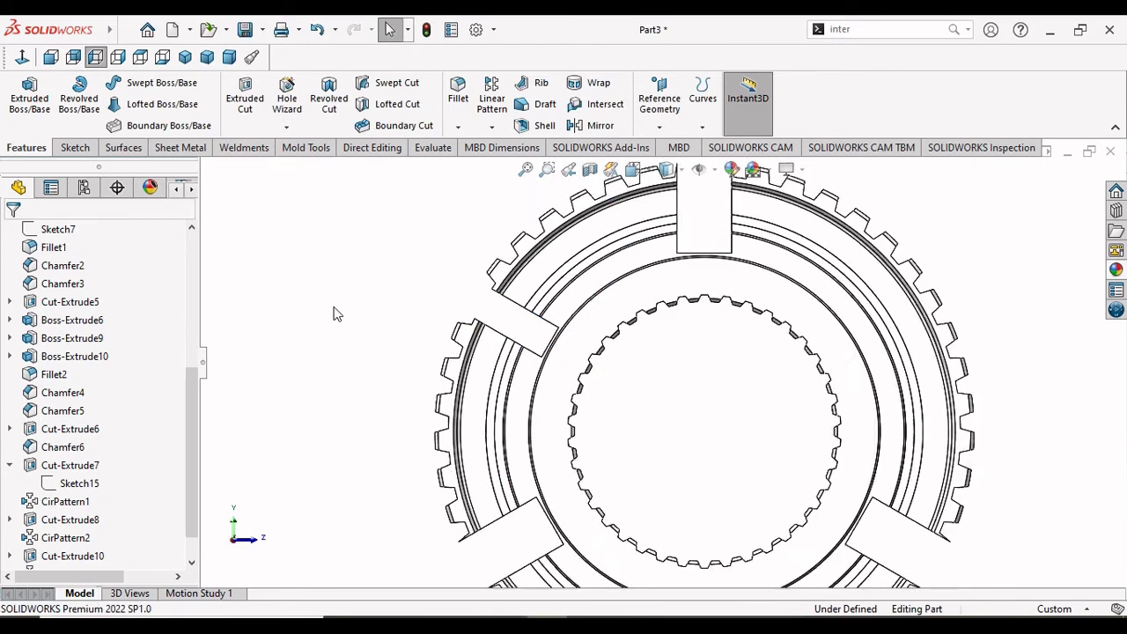
scroll(337, 313, up, 4)
scroll(572, 414, down, 1)
scroll(636, 425, down, 1)
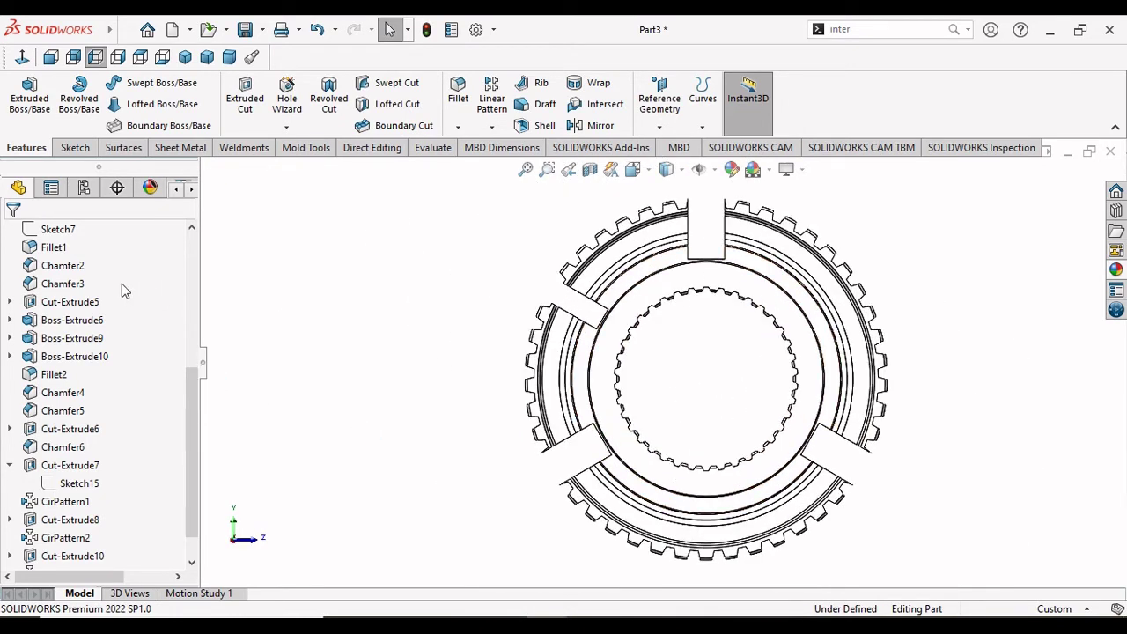
Step: Start a circular pattern around the gear's central temporary axis, Axis<1>
click(491, 129)
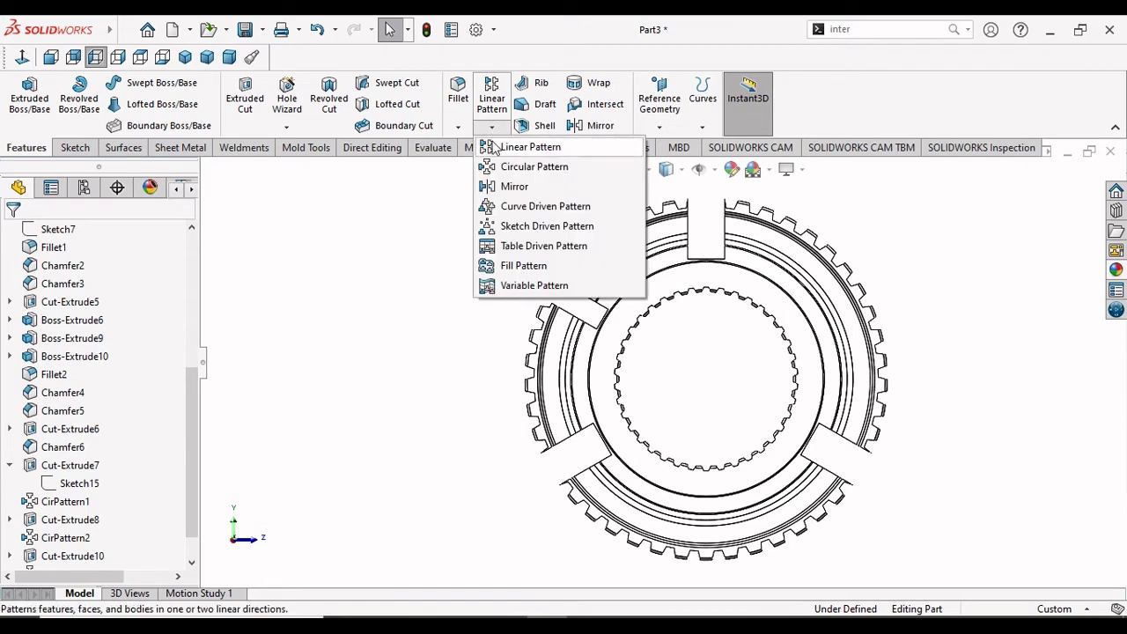
click(505, 167)
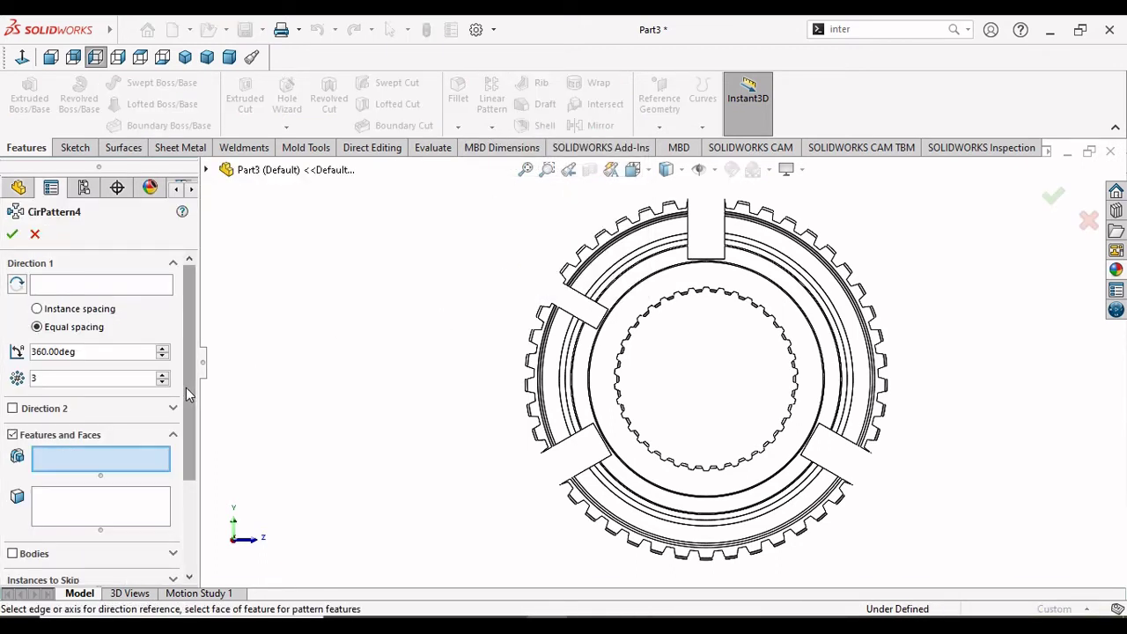
click(716, 171)
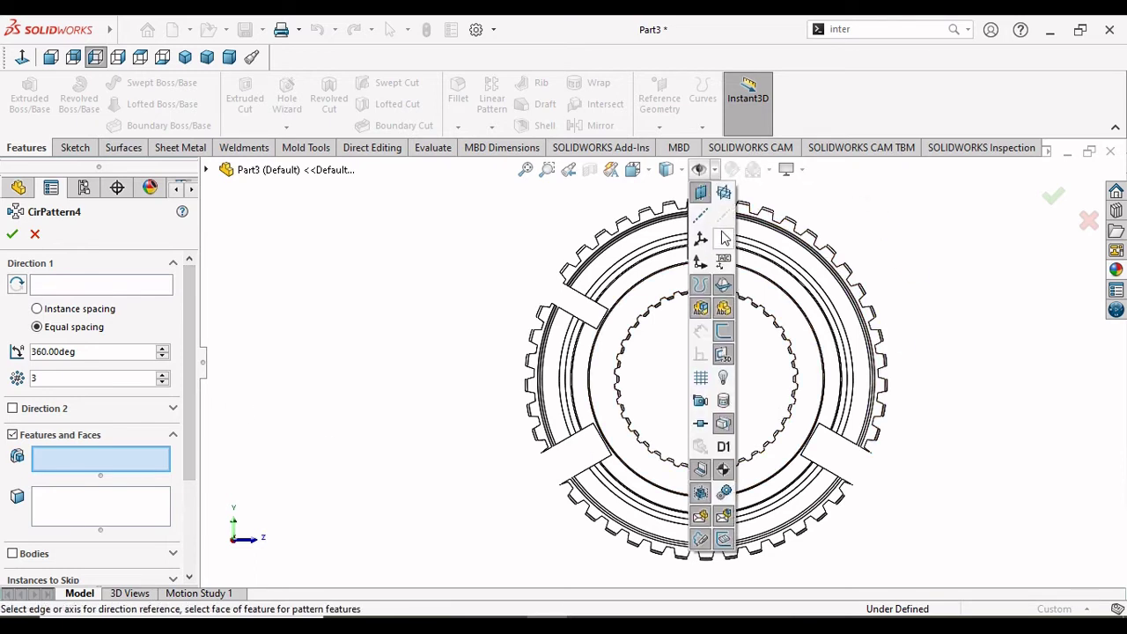
click(723, 220)
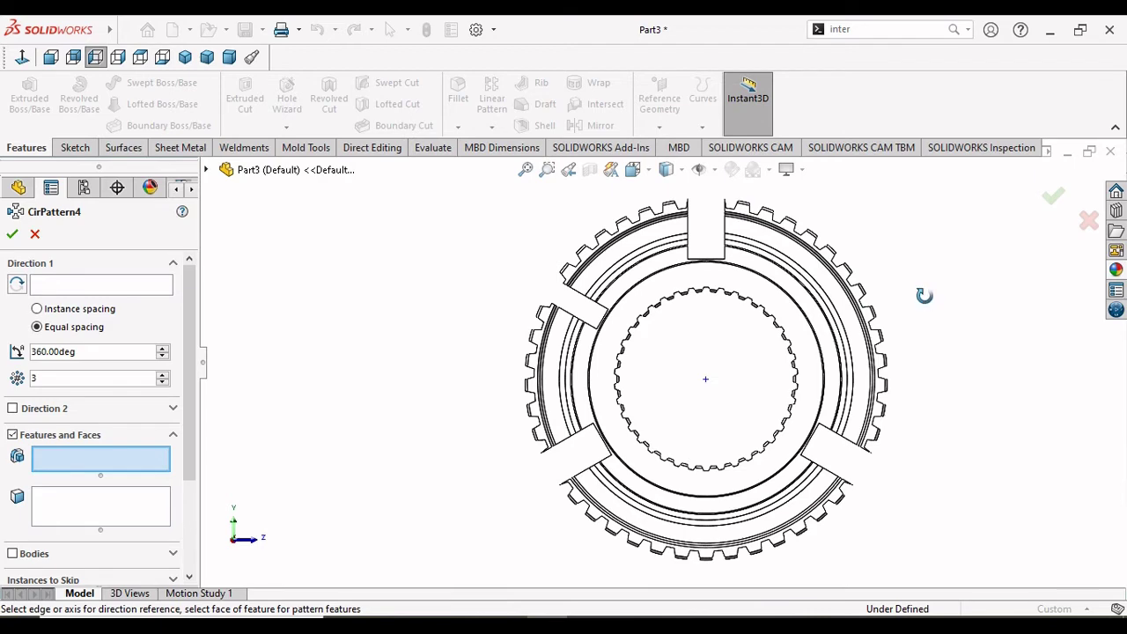
middle_drag(924, 295, 907, 335)
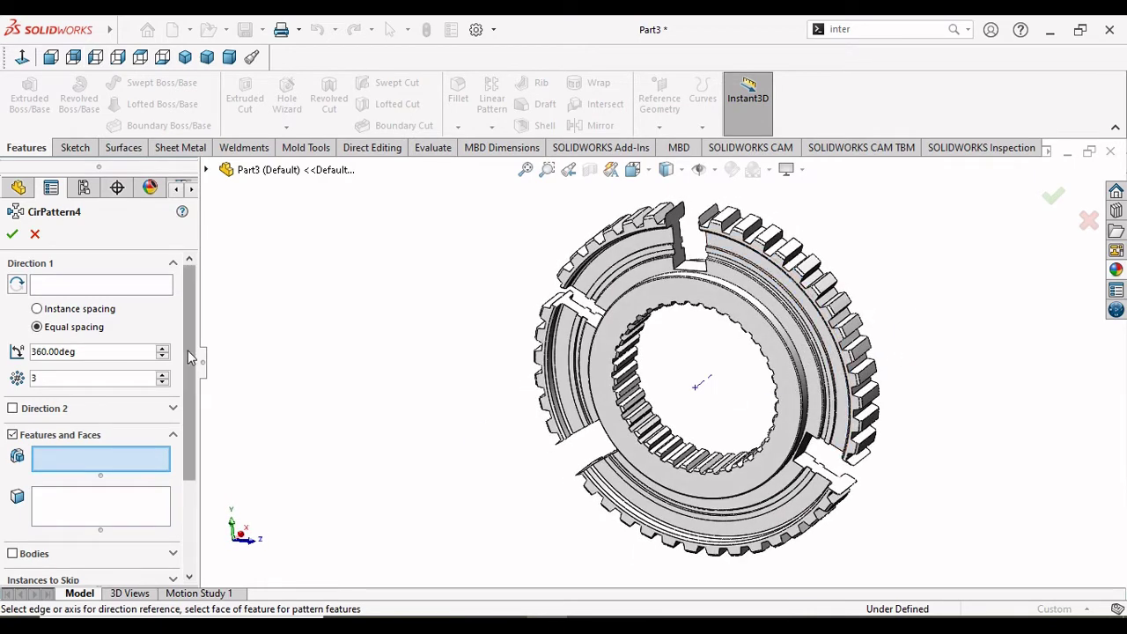
click(137, 287)
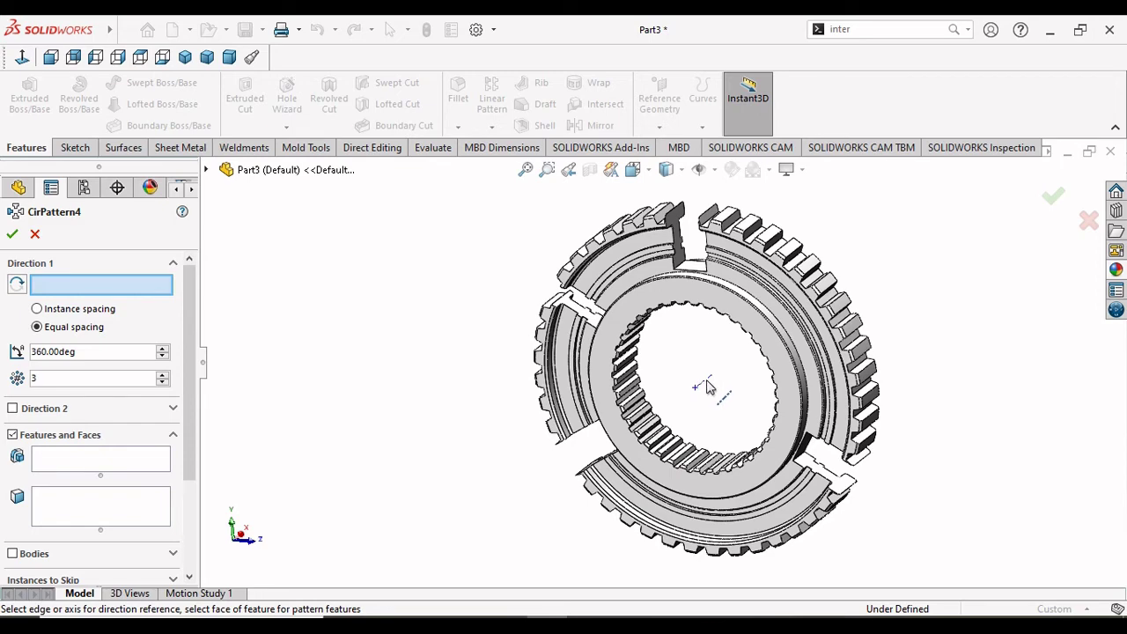
scroll(705, 390, down, 5)
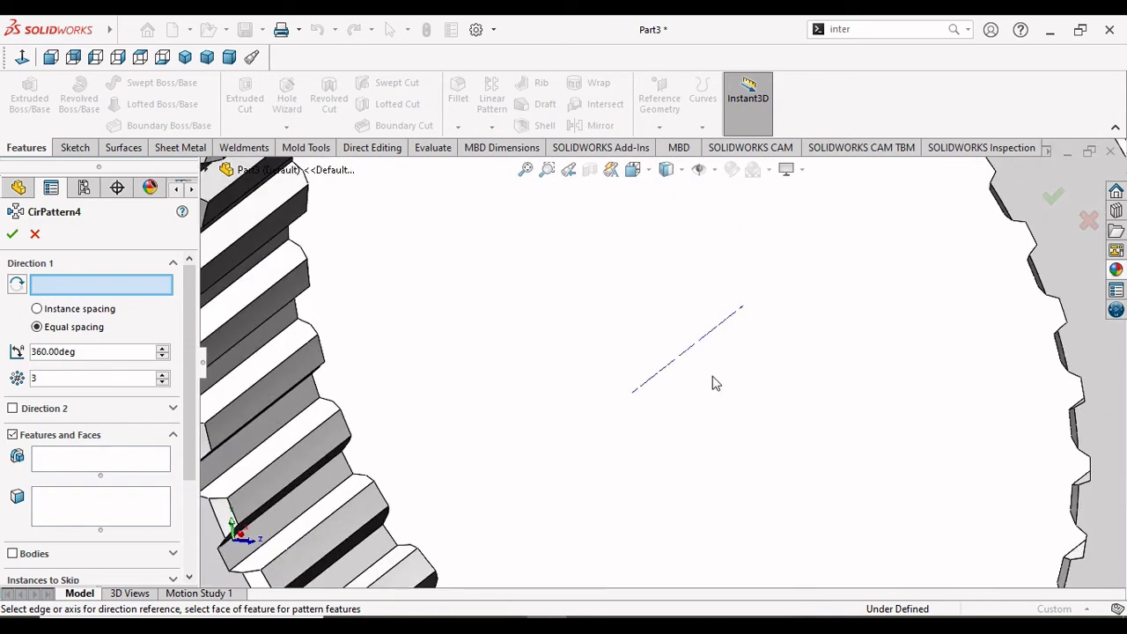
click(659, 381)
scroll(616, 418, up, 3)
scroll(610, 421, up, 3)
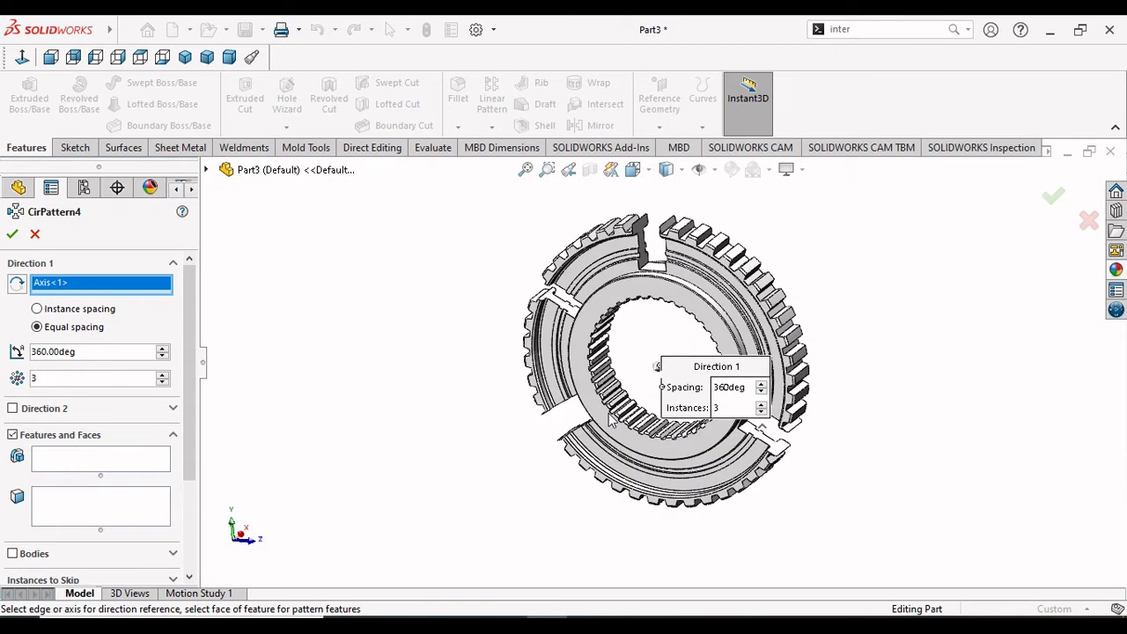
Step: Pattern Cut-Extrude11 as 3 equally spaced instances over 360°
click(93, 462)
click(208, 170)
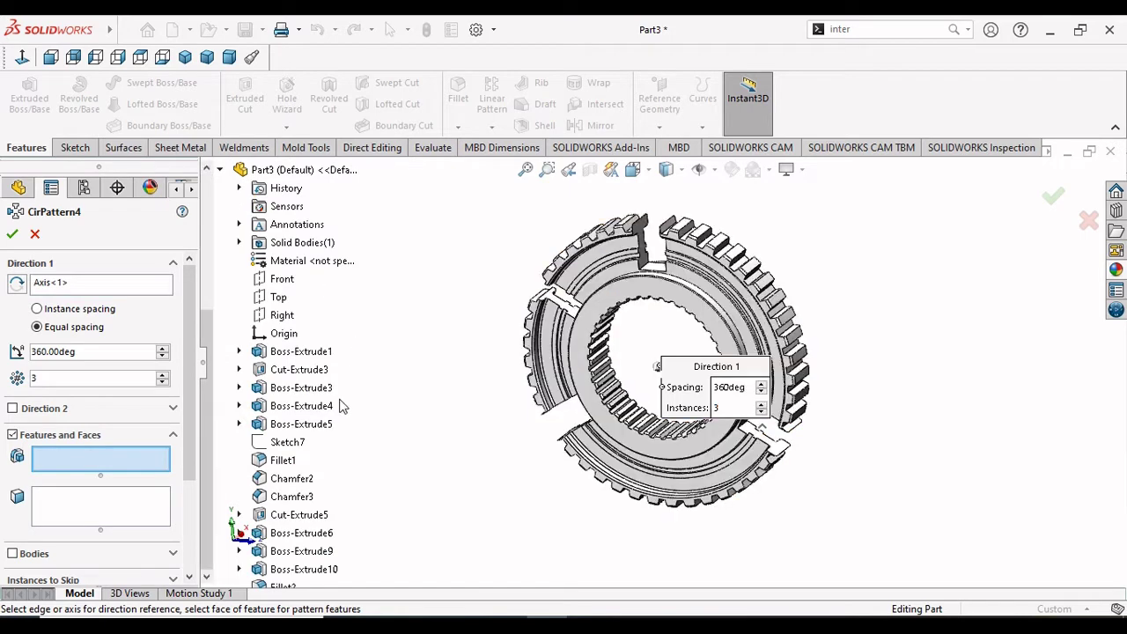
scroll(342, 406, down, 4)
click(299, 570)
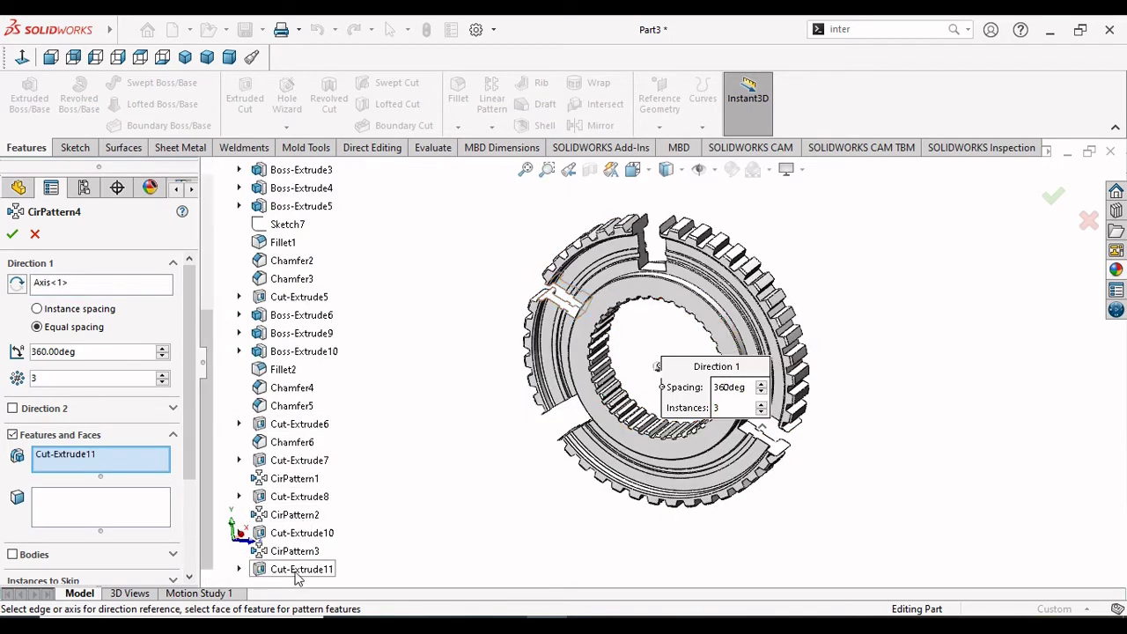
click(12, 236)
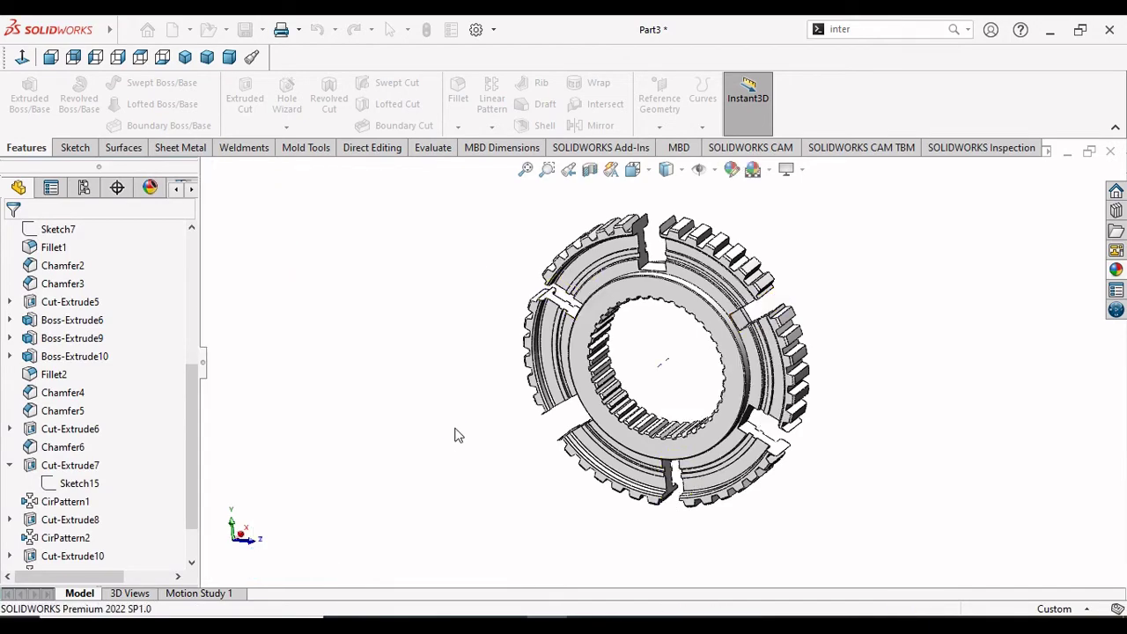
mouse_move(474, 436)
middle_down()
mouse_move(504, 359)
mouse_move(712, 476)
mouse_move(501, 423)
mouse_move(490, 478)
mouse_move(473, 500)
mouse_move(502, 507)
middle_up()
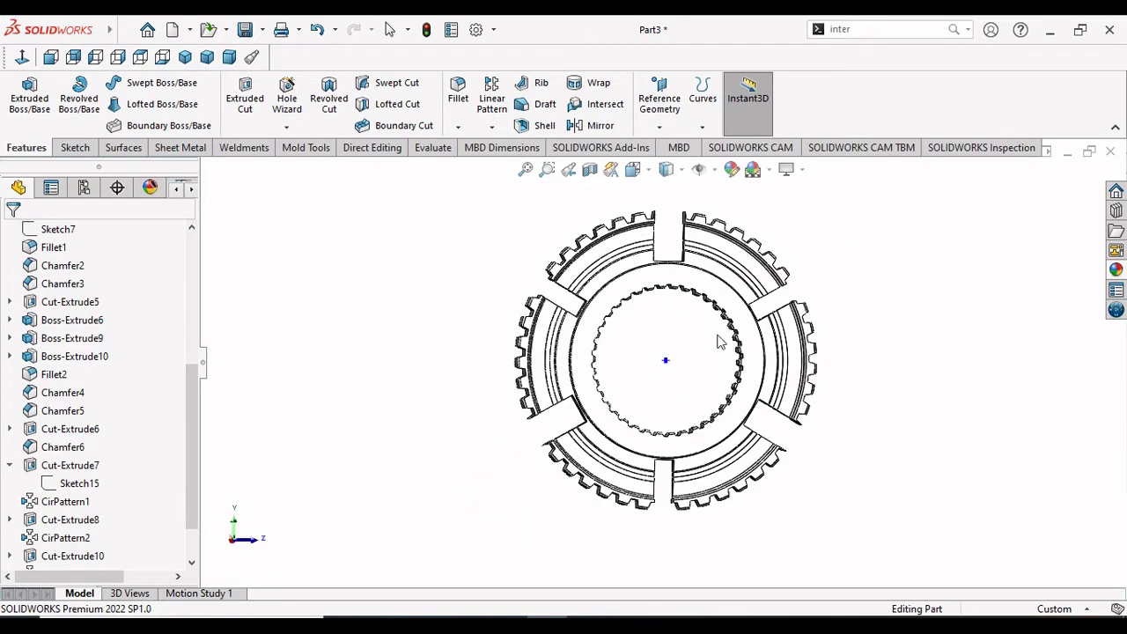
scroll(718, 342, down, 2)
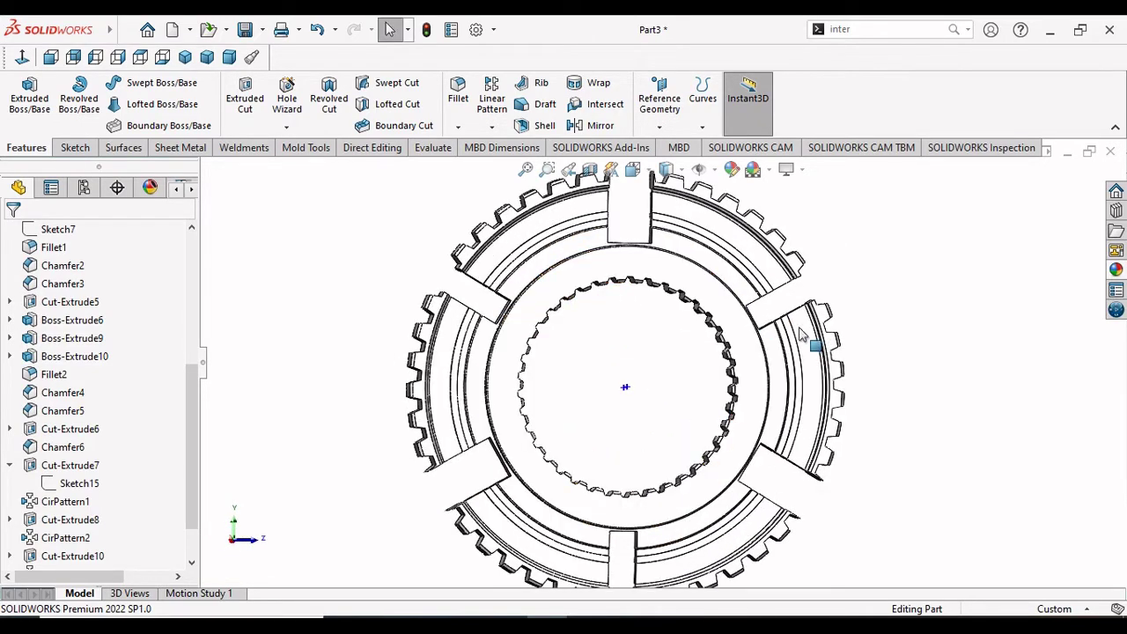
Step: Open Sketch19 on the inner ring face of Boss-Extrude10, viewed Normal To
click(567, 295)
click(652, 247)
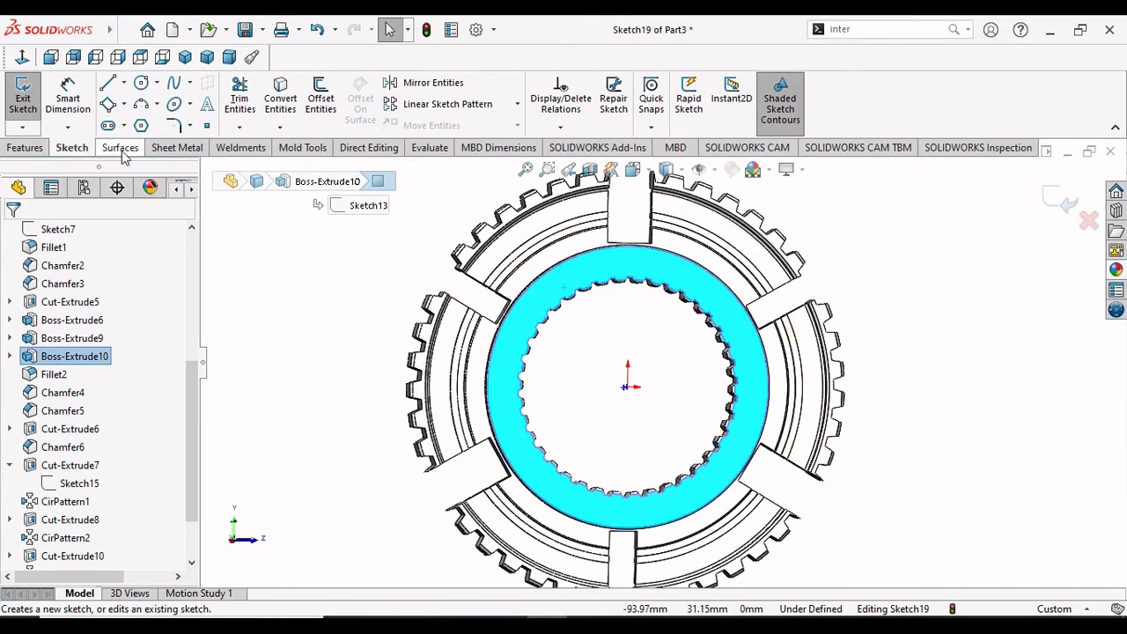
click(95, 57)
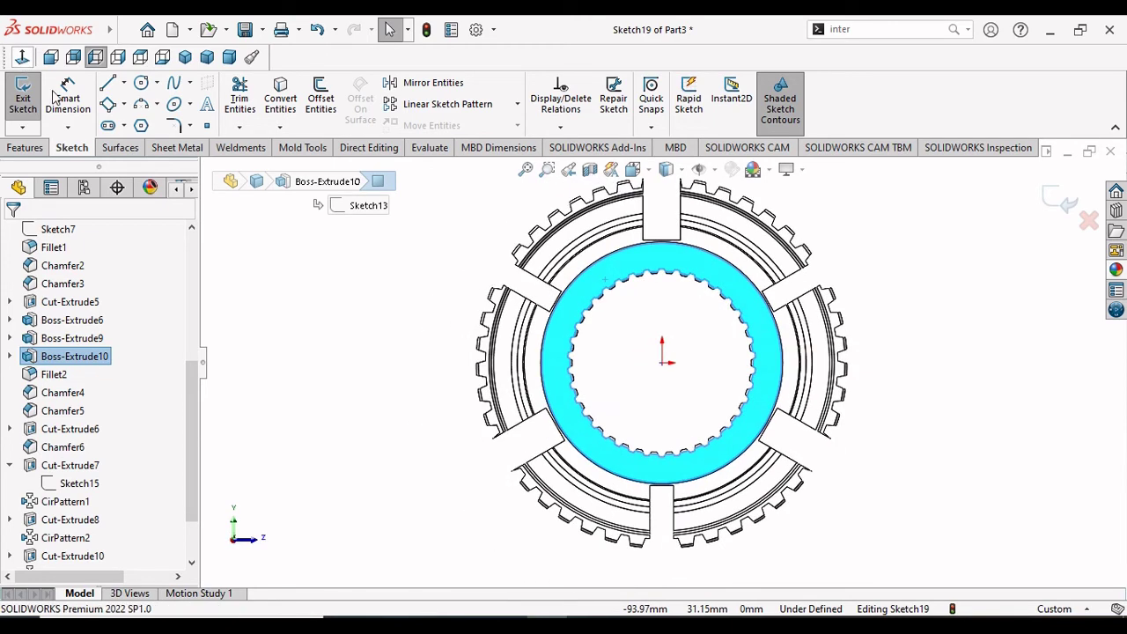
scroll(778, 309, down, 2)
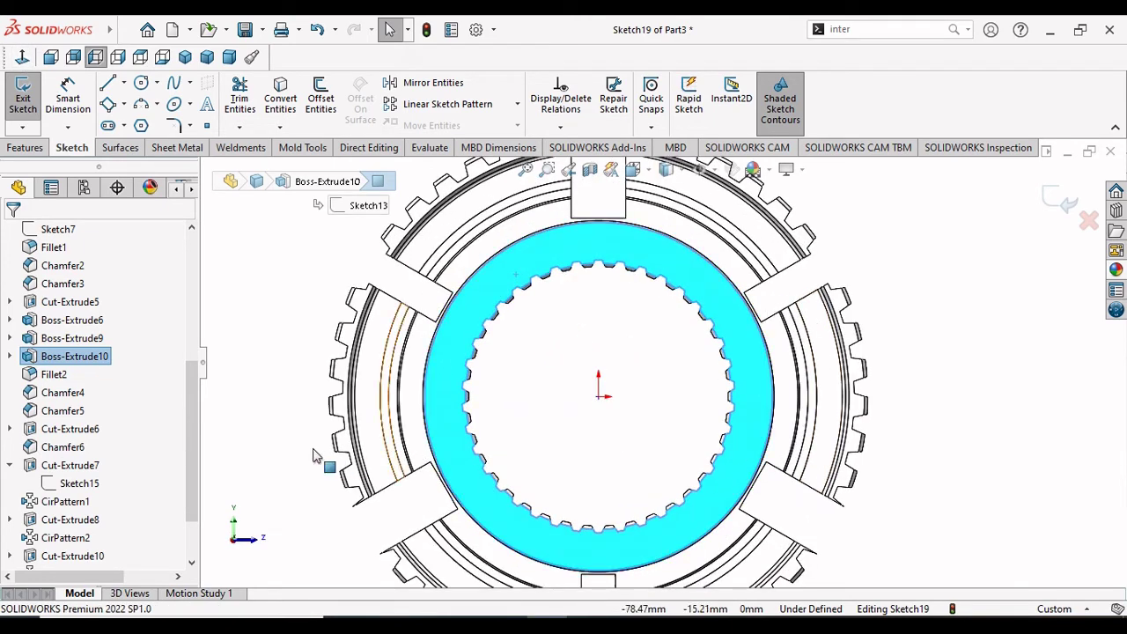
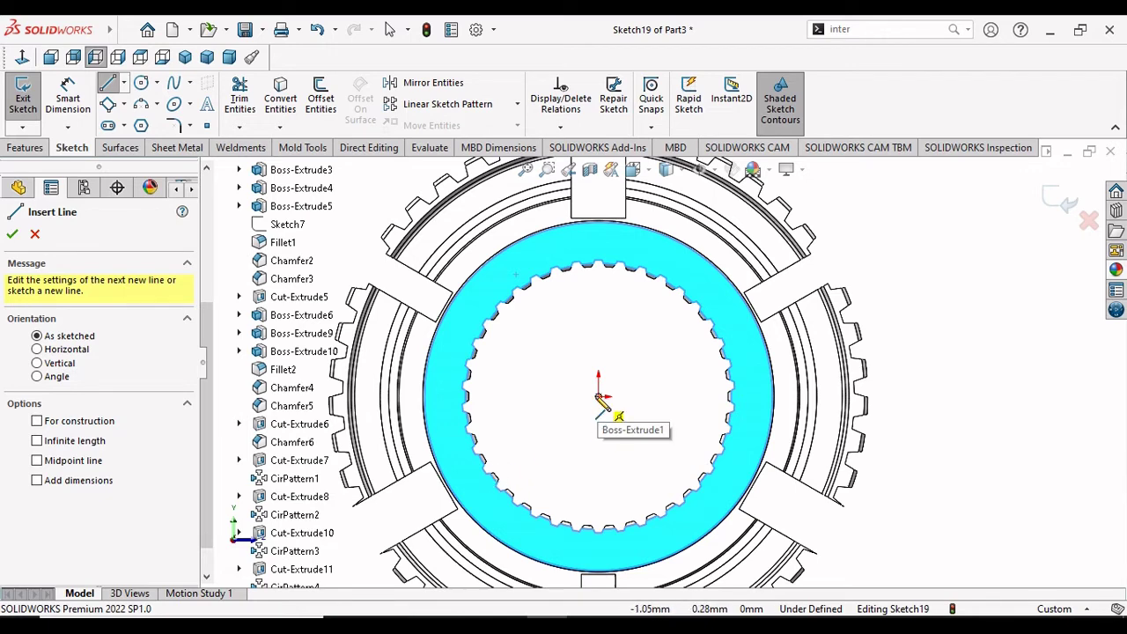
Step: Draw a vertical line from the top slot to the bottom slot through the sketch centre
click(598, 217)
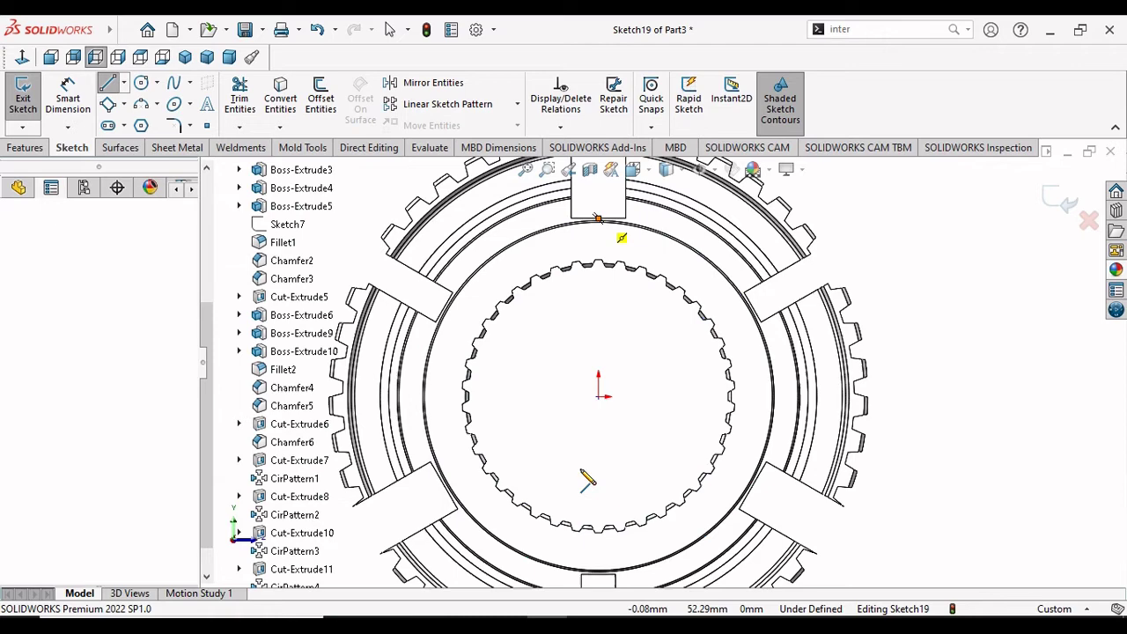
click(598, 575)
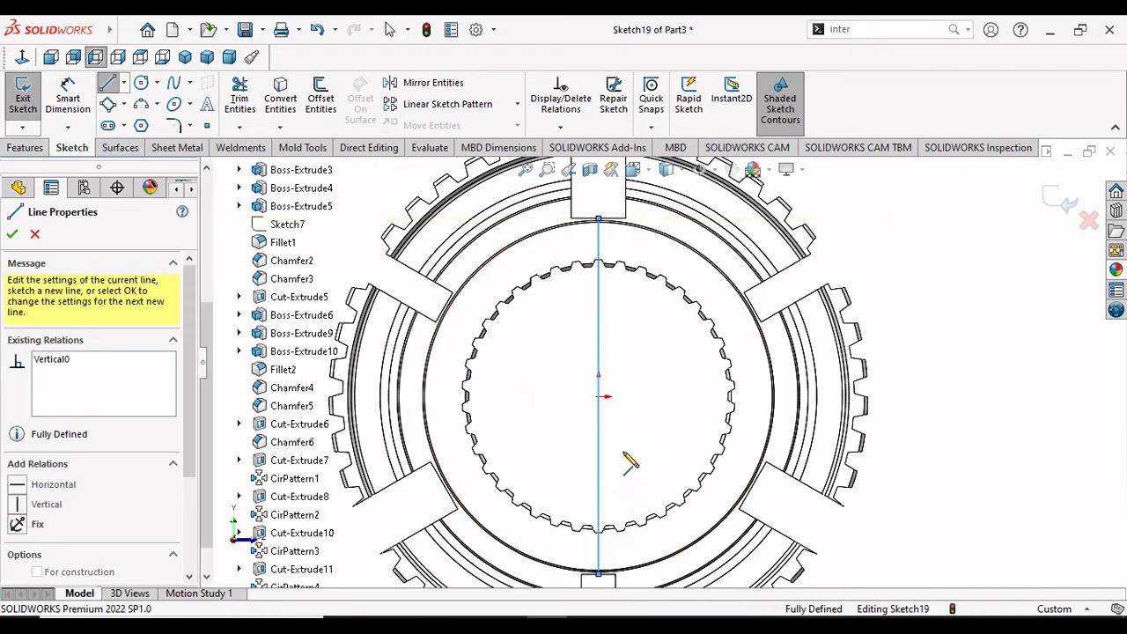
right_click(650, 437)
click(649, 440)
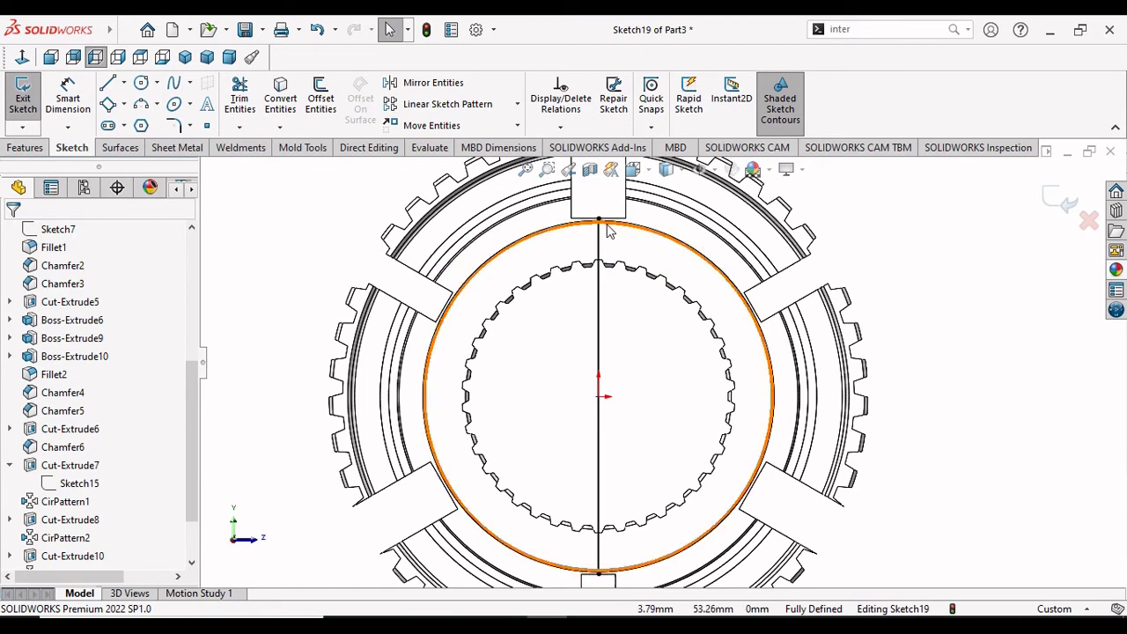
scroll(616, 234, down, 2)
scroll(616, 238, down, 2)
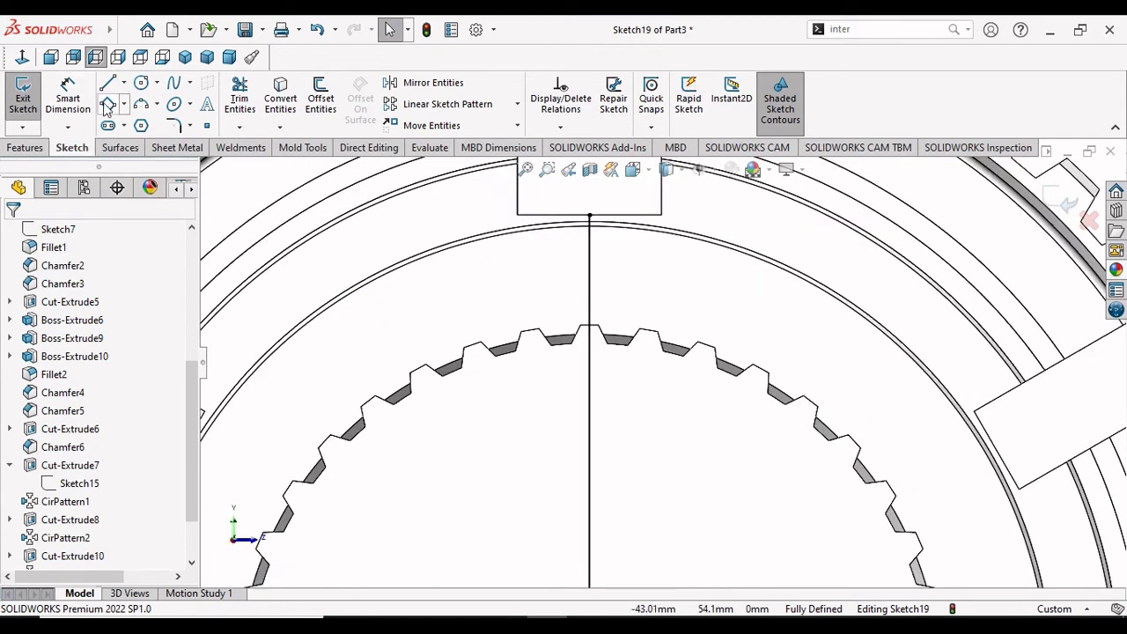
Step: Convert the 103 mm outer bore circle into the sketch with Convert Entities
key(r)
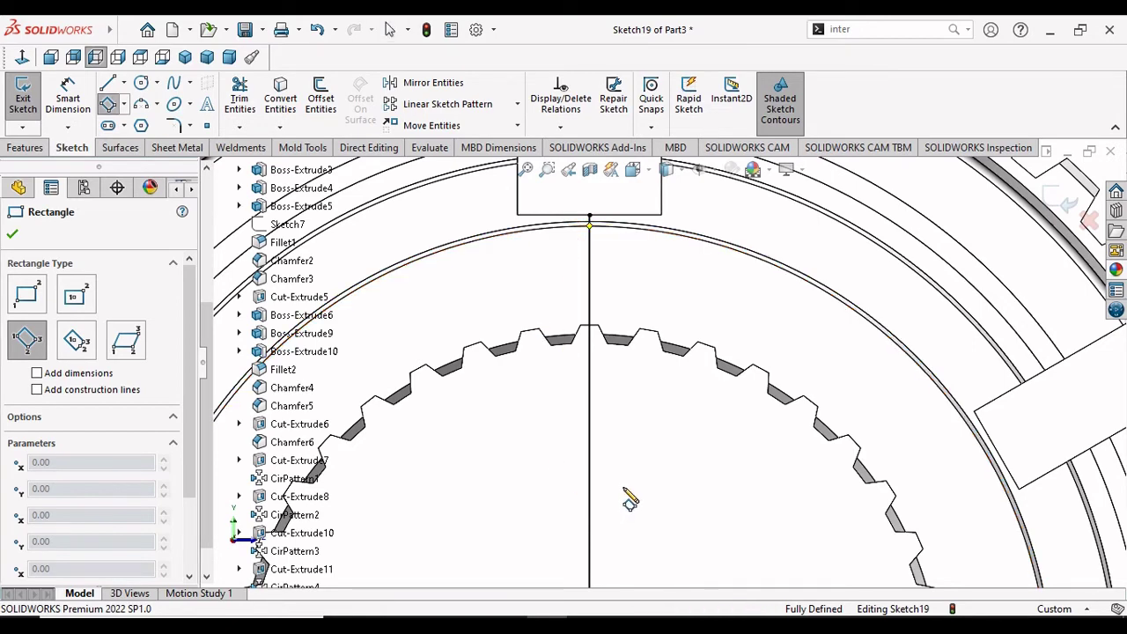
key(Escape)
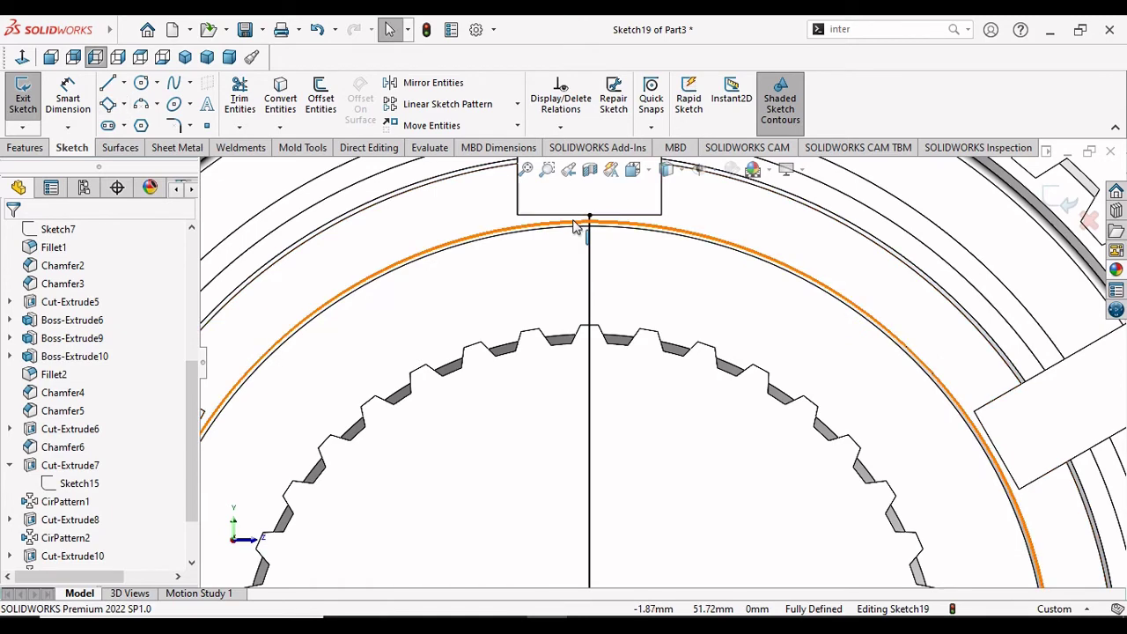
click(577, 227)
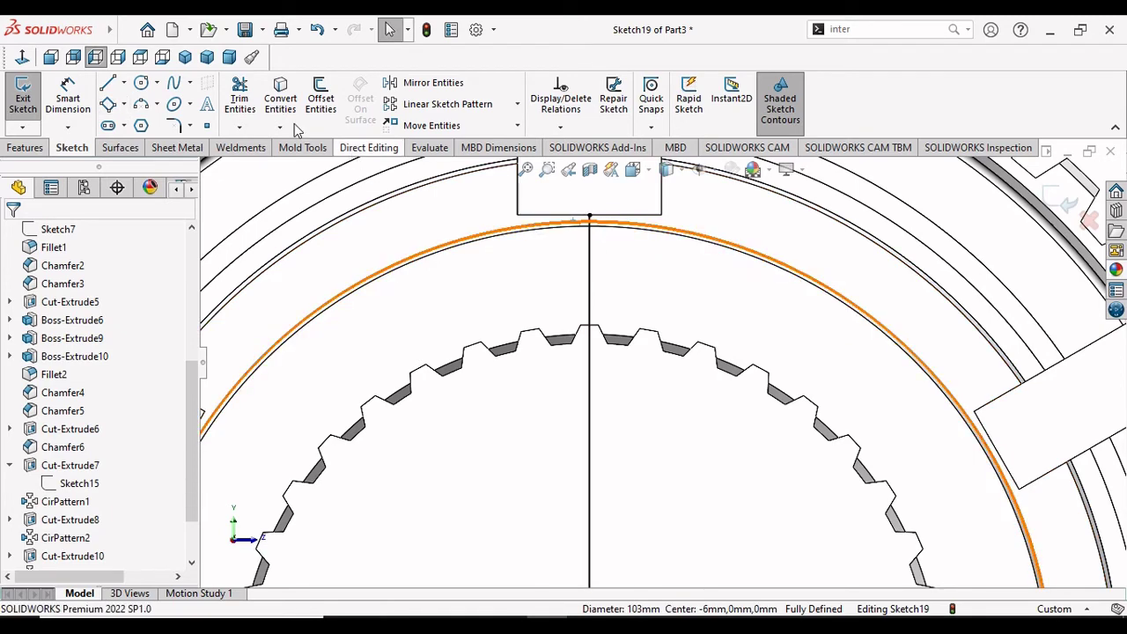
click(280, 93)
scroll(631, 370, up, 2)
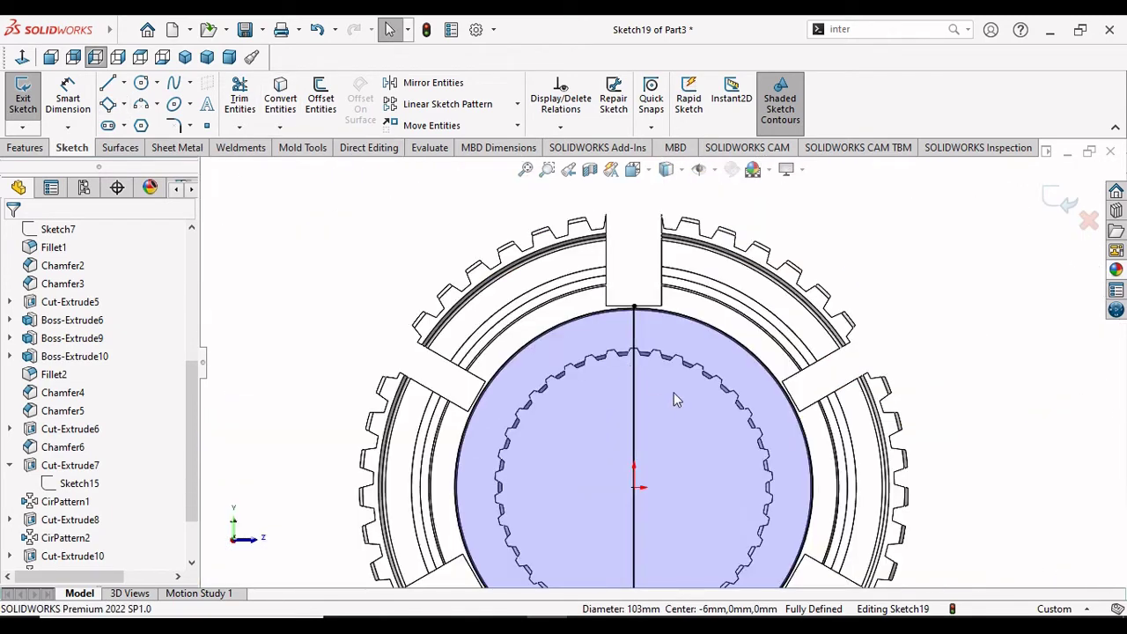
scroll(674, 397, up, 1)
scroll(678, 410, up, 1)
scroll(678, 411, up, 1)
scroll(677, 412, down, 2)
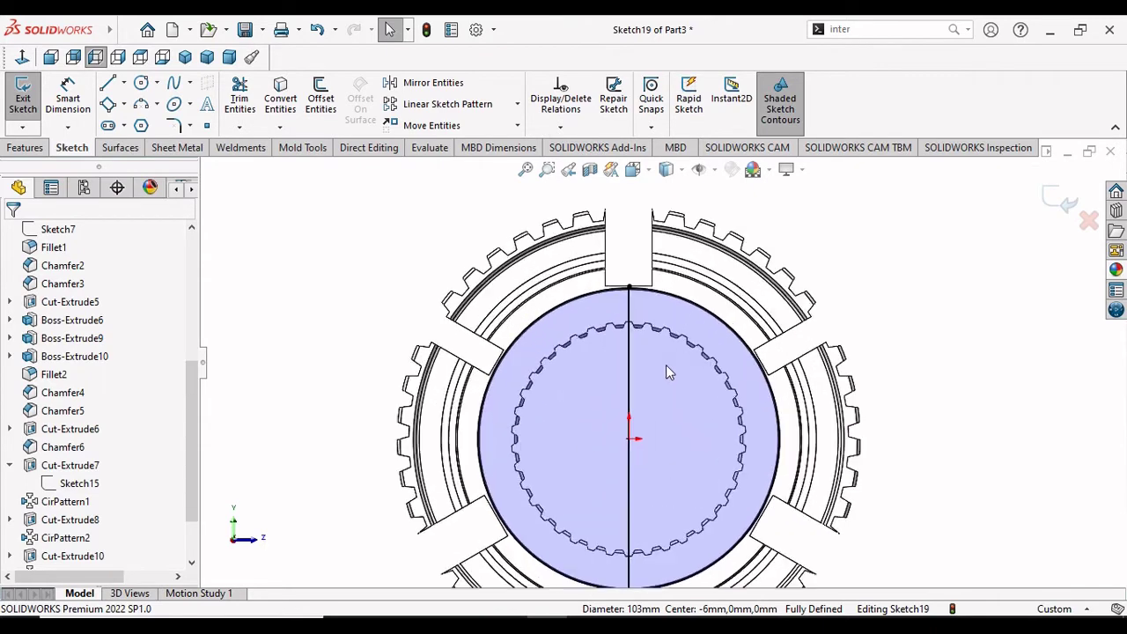
scroll(666, 364, down, 1)
scroll(687, 363, down, 1)
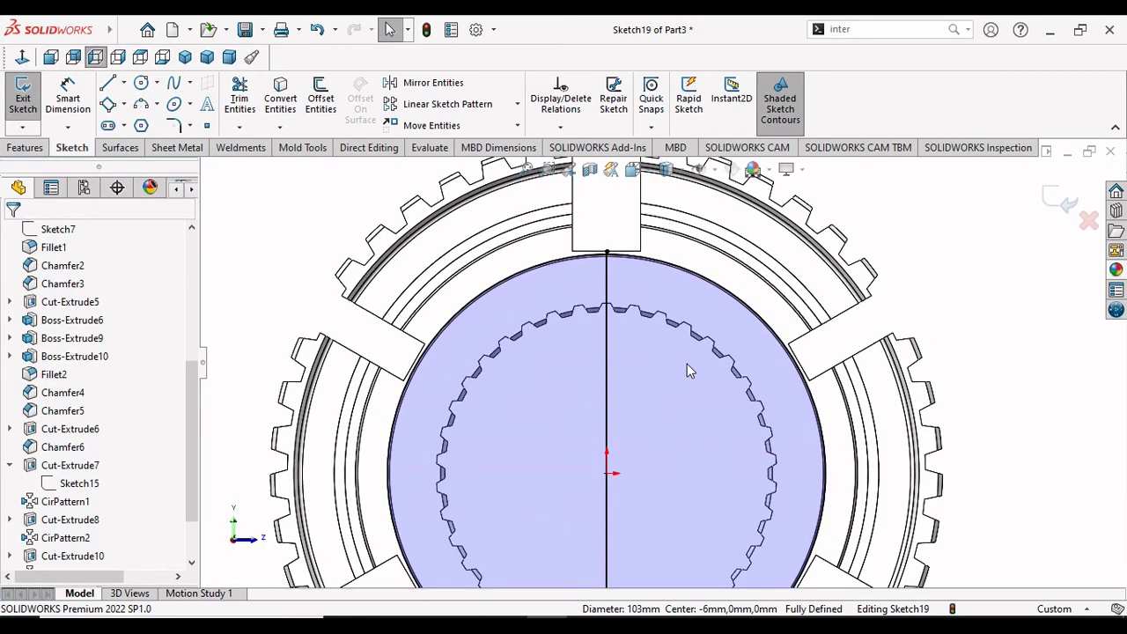
scroll(613, 327, up, 1)
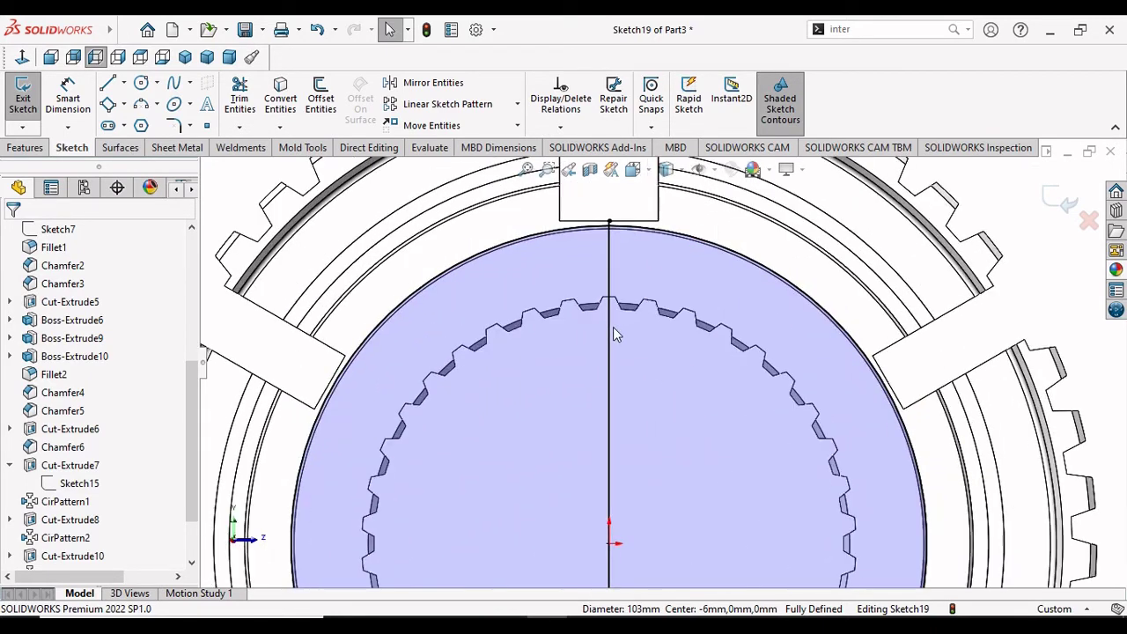
scroll(613, 327, up, 1)
scroll(613, 327, up, 1)
Step: Draw a circle centred on the sketch origin
click(141, 85)
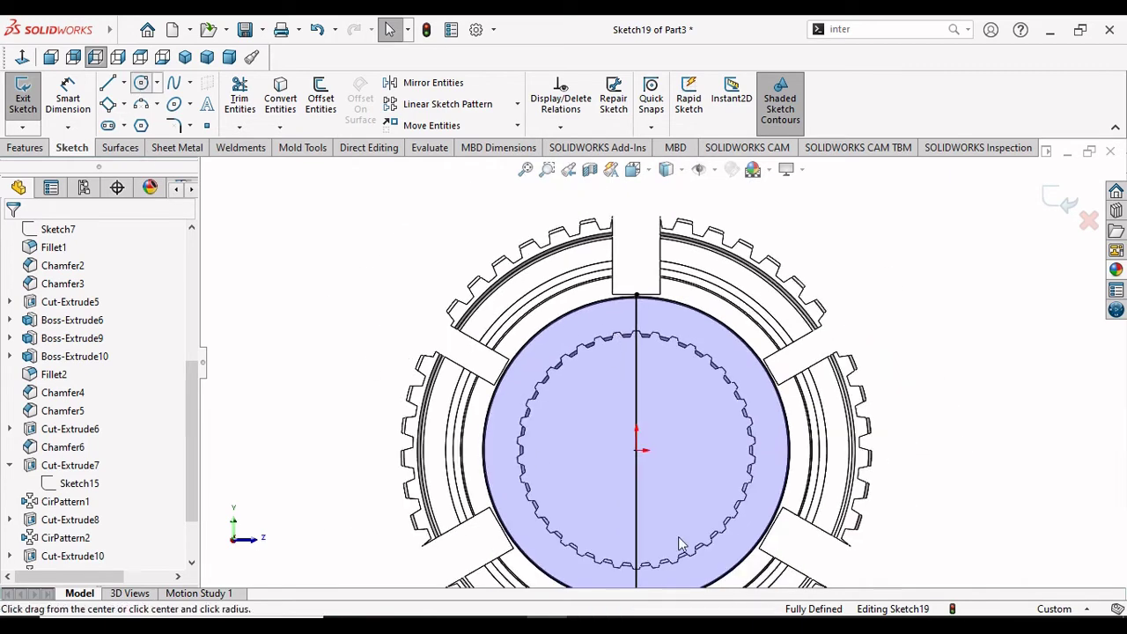
click(636, 451)
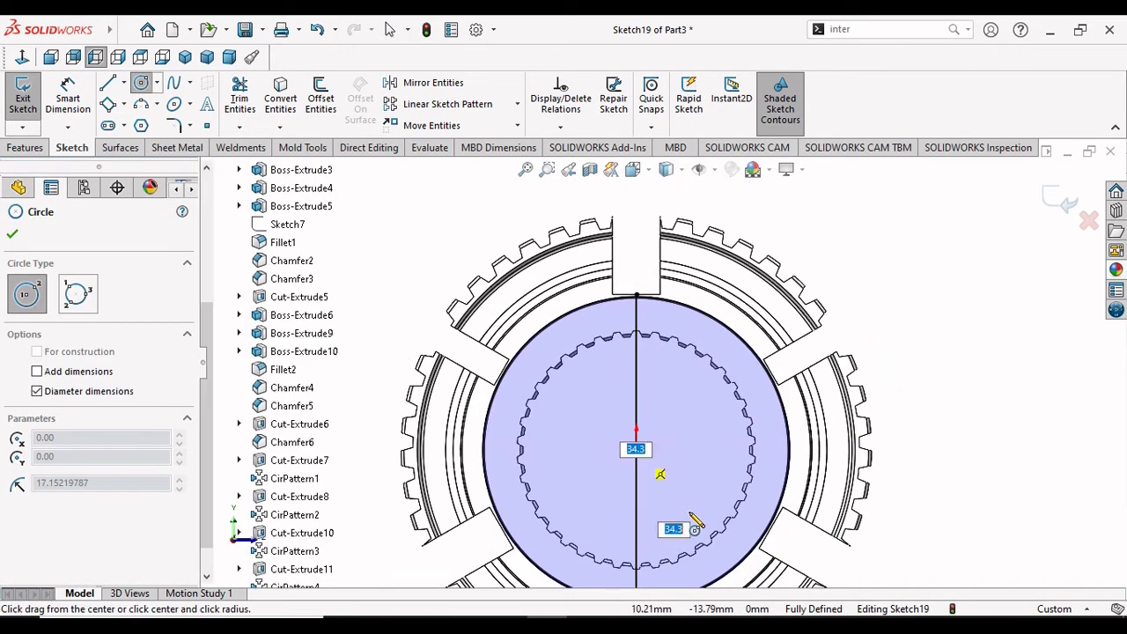
text(78)
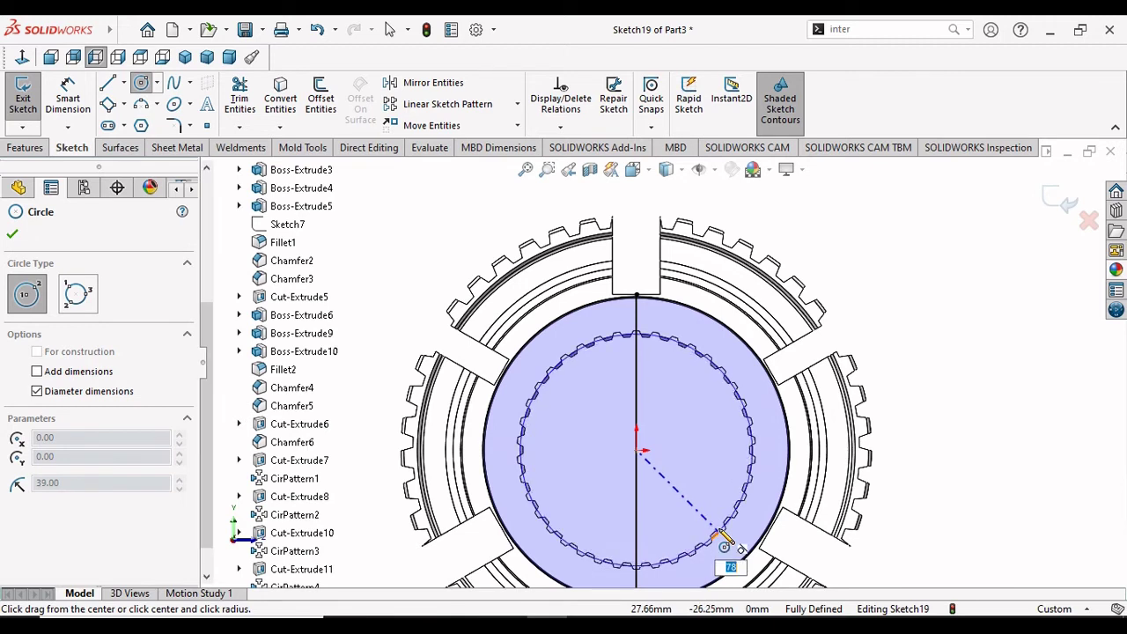
text(76)
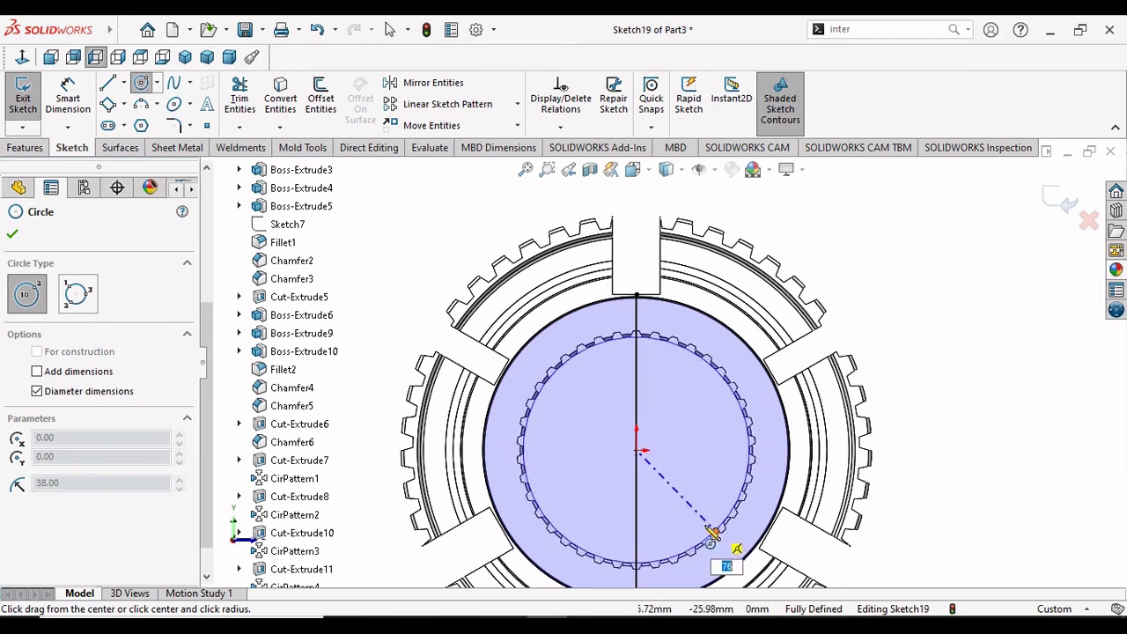
key(Return)
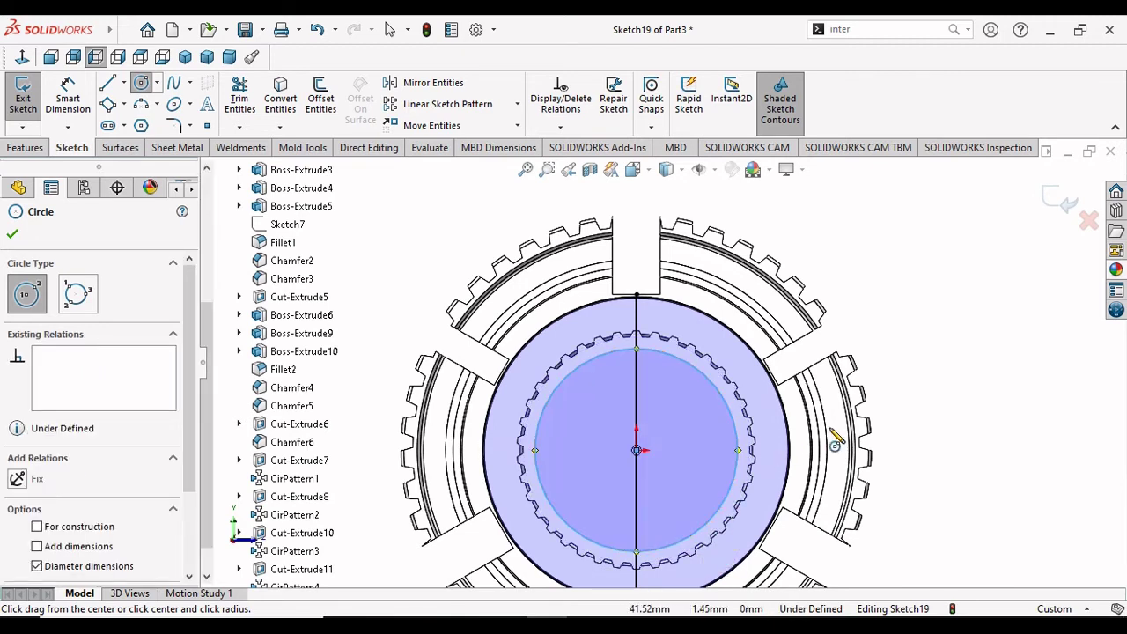
click(13, 236)
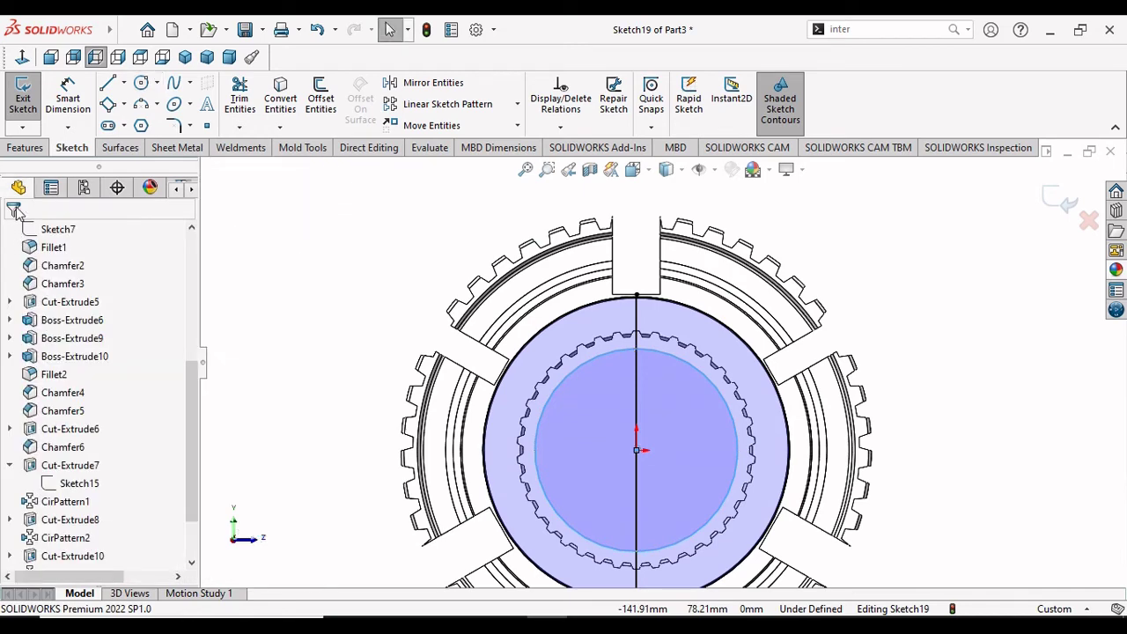
Step: Smart Dimension the new circle's diameter to 75 mm
click(68, 98)
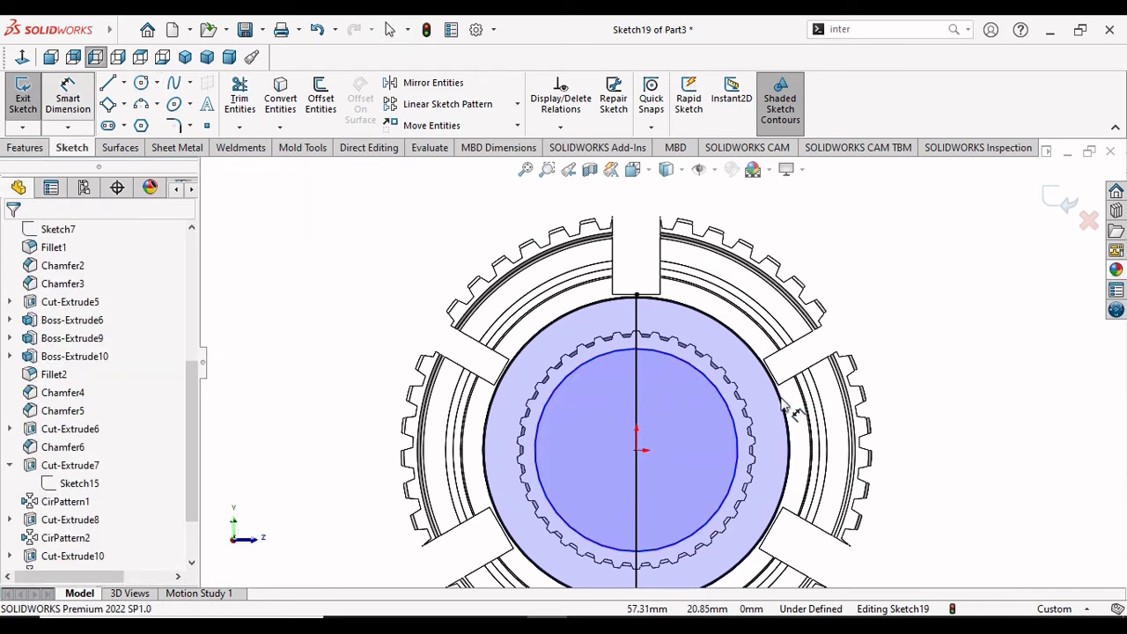
click(739, 441)
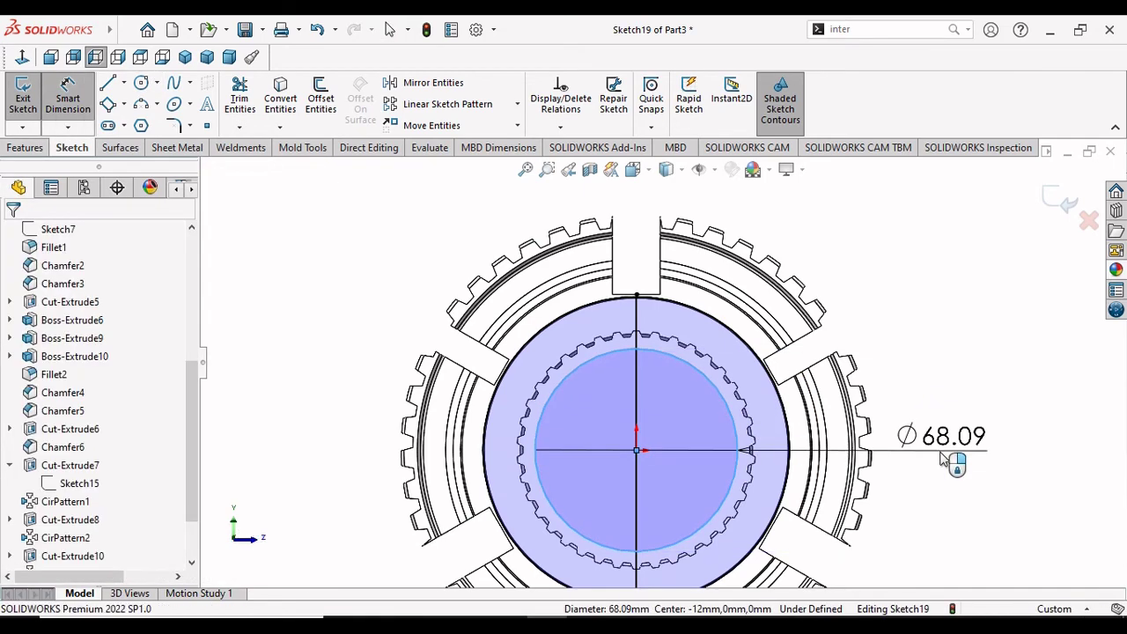
click(942, 458)
text(75)
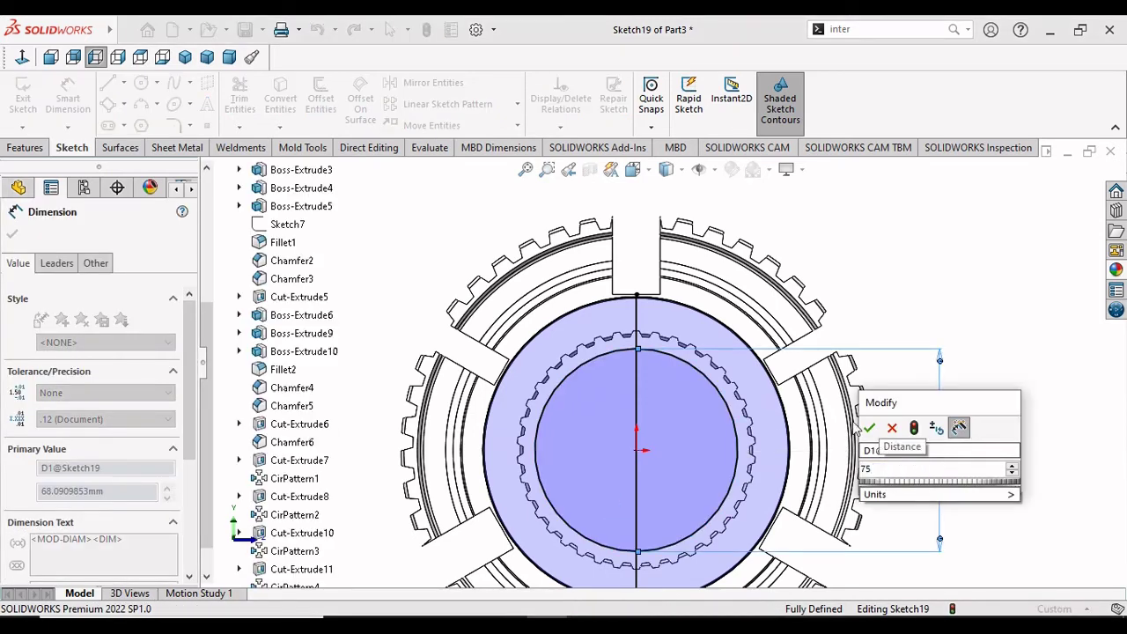
click(870, 429)
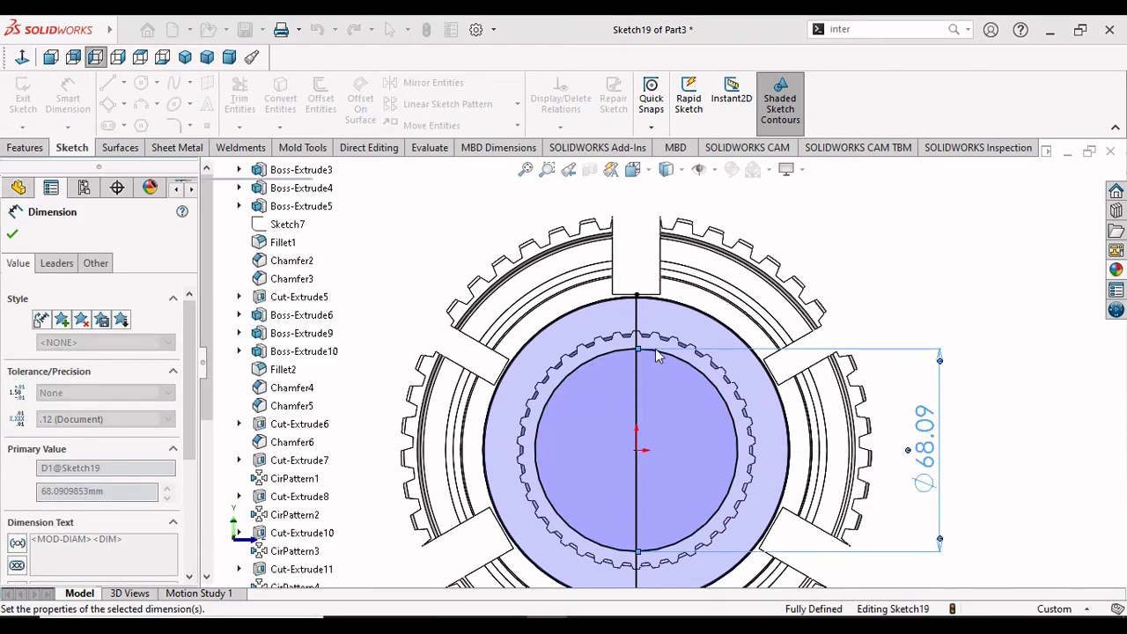
scroll(662, 345, down, 3)
scroll(660, 340, down, 2)
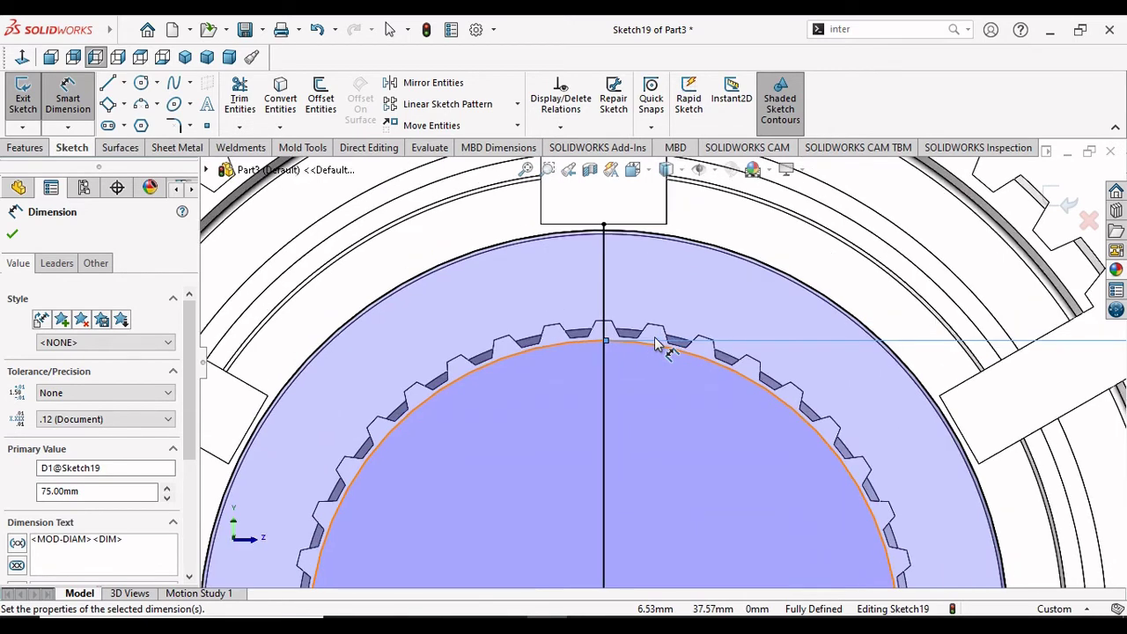
Step: Draw a short line from the outer circle down to the 75 mm circle, left of centre
click(107, 104)
click(124, 104)
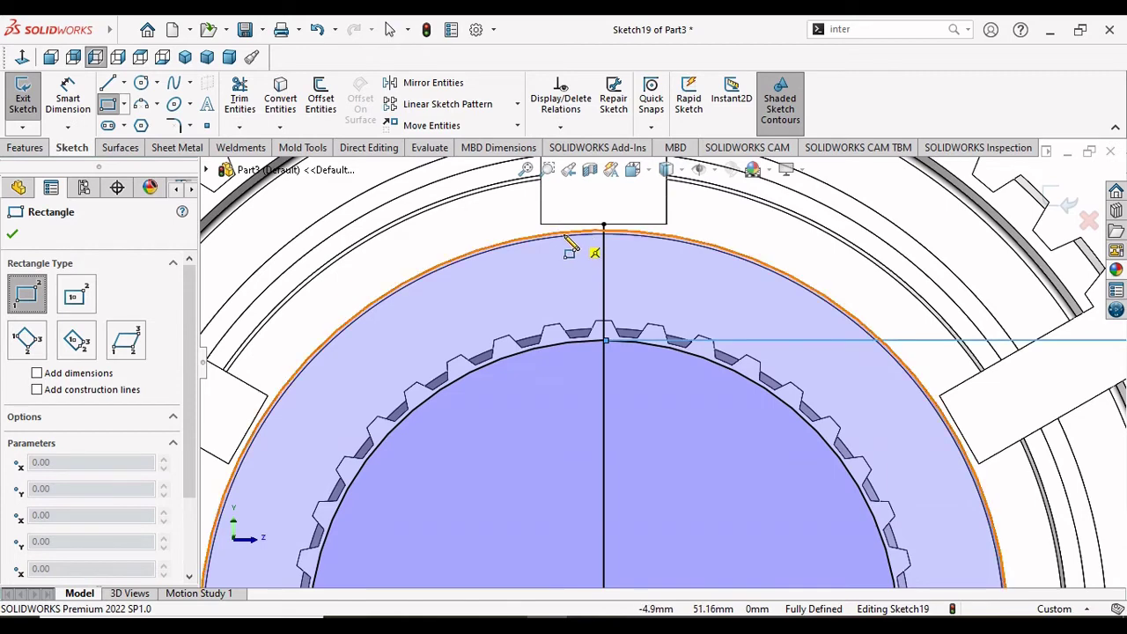
key(Escape)
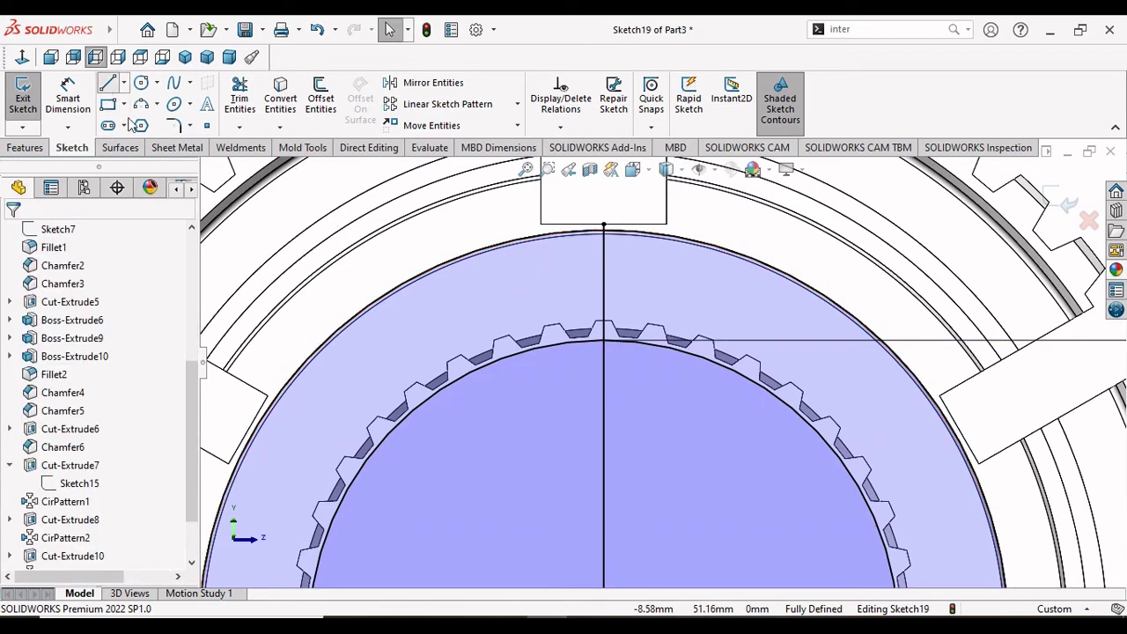
click(108, 82)
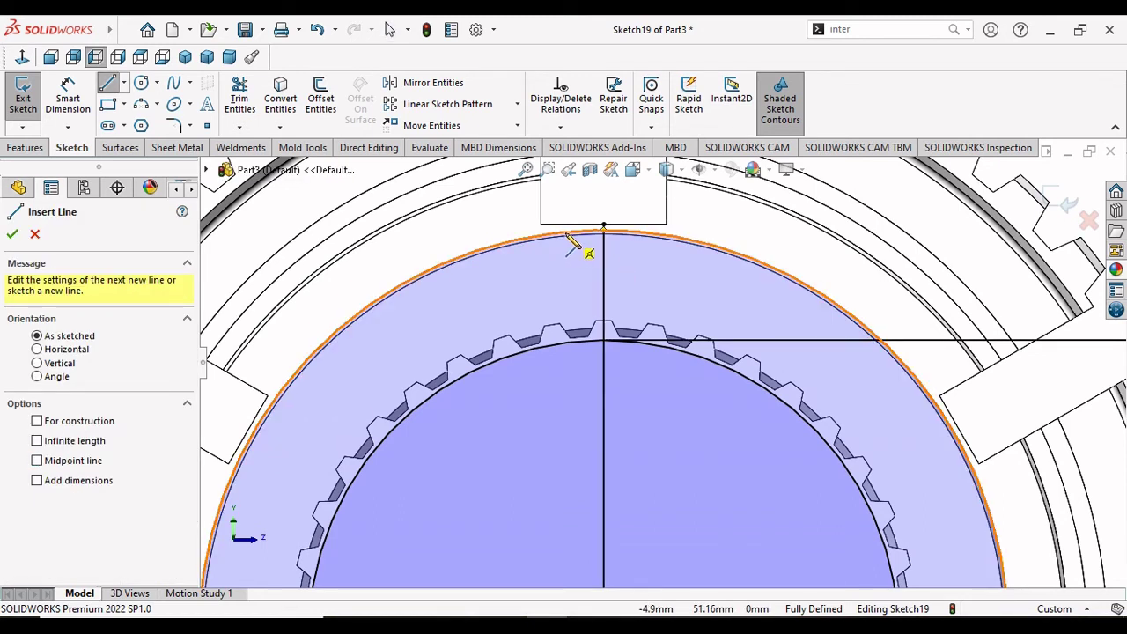
click(564, 234)
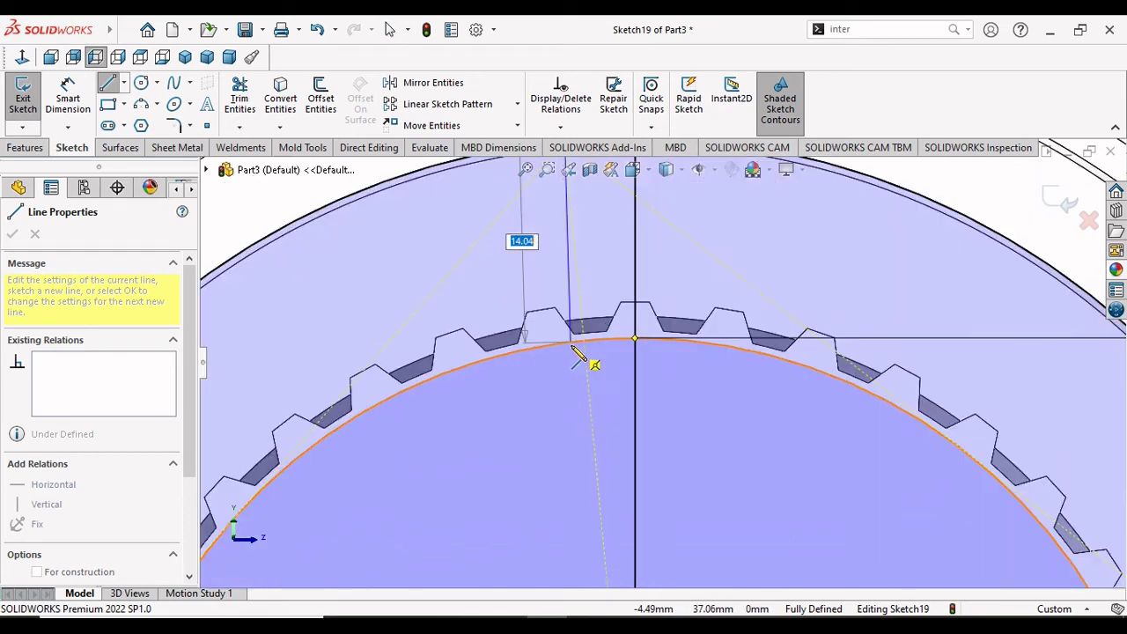
scroll(577, 343, down, 2)
scroll(578, 341, down, 2)
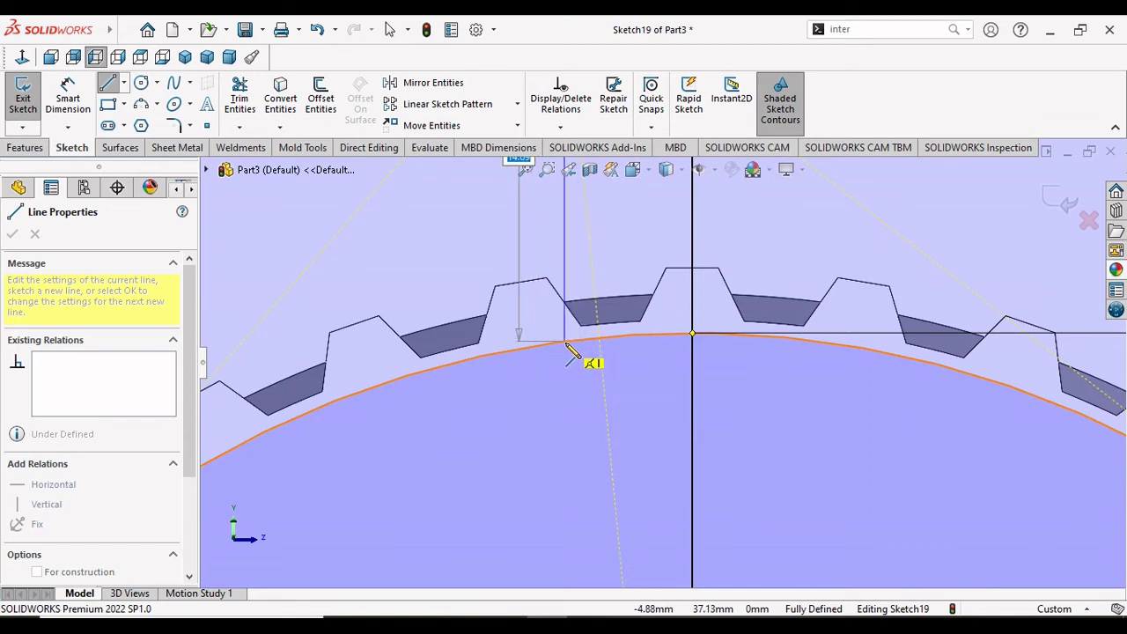
click(566, 344)
right_click(570, 370)
click(600, 400)
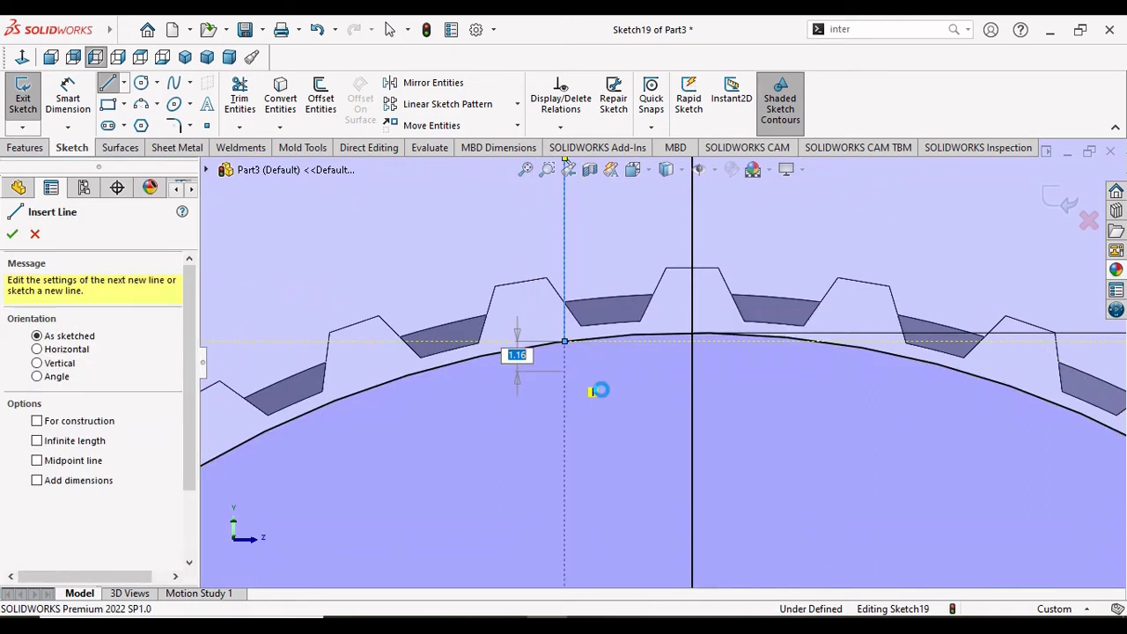
key(z)
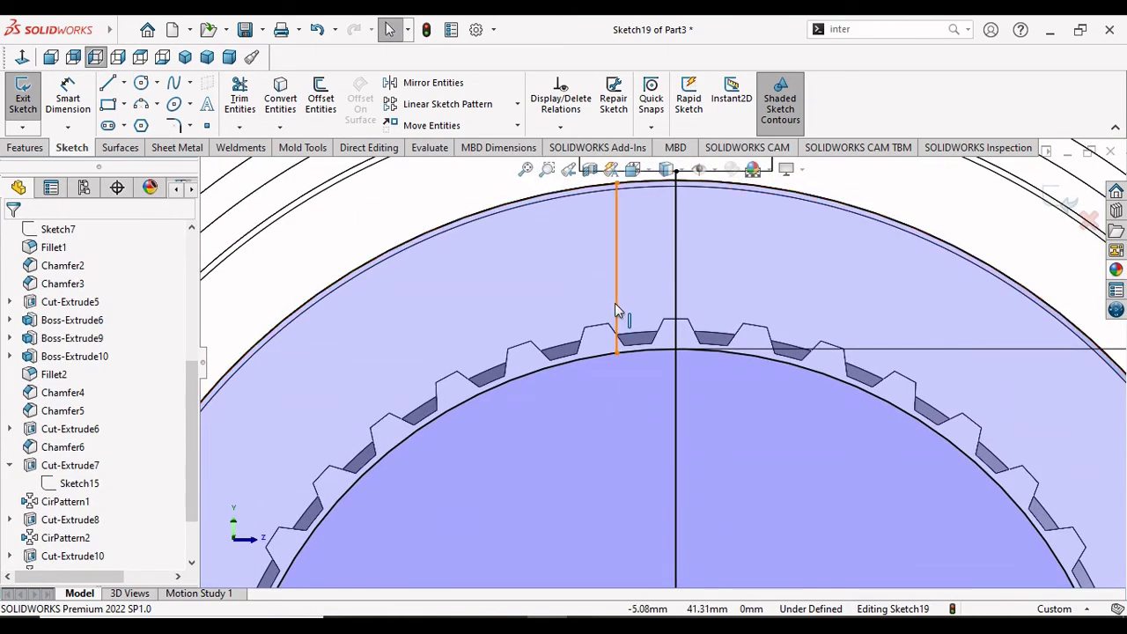
Step: Make the short line vertical, then select it together with the centre line
click(616, 313)
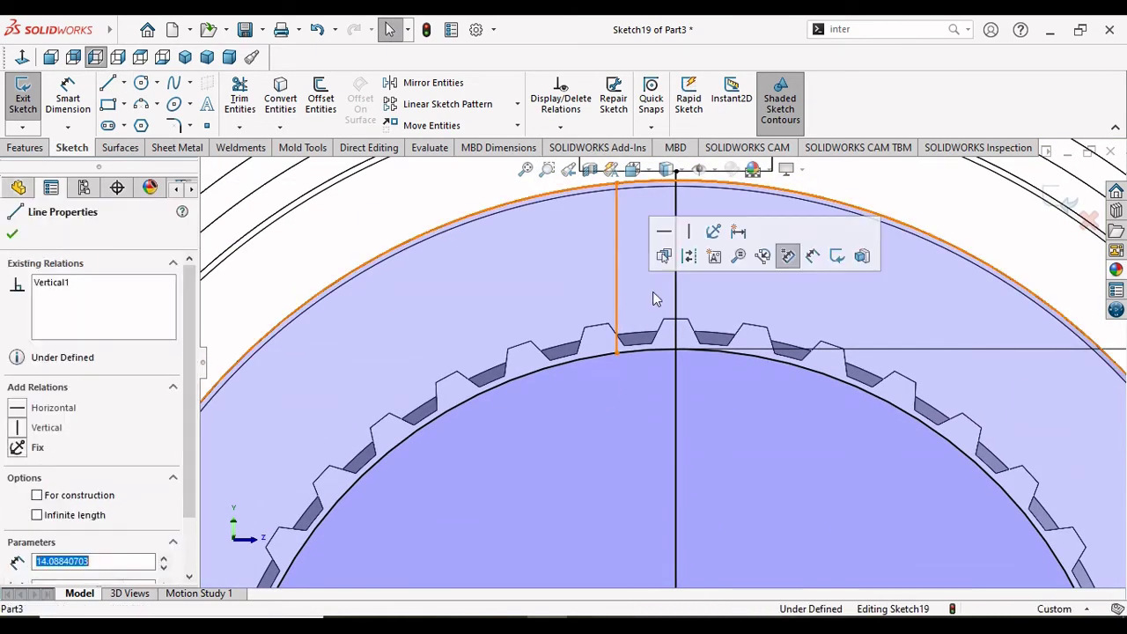
click(692, 234)
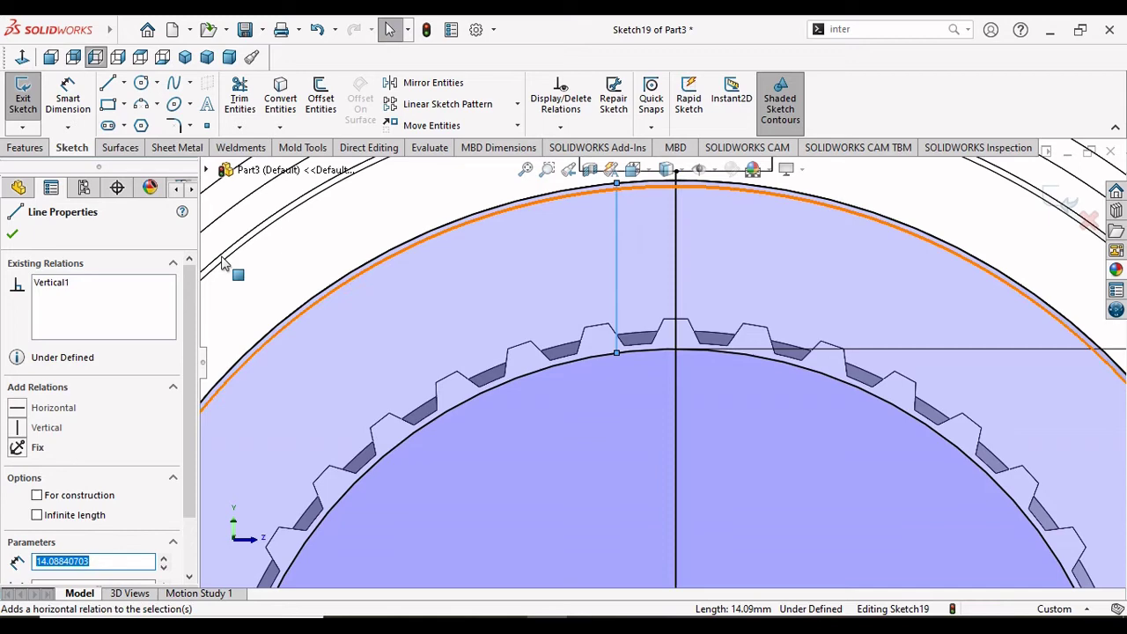
click(12, 234)
scroll(571, 378, up, 2)
scroll(571, 378, up, 1)
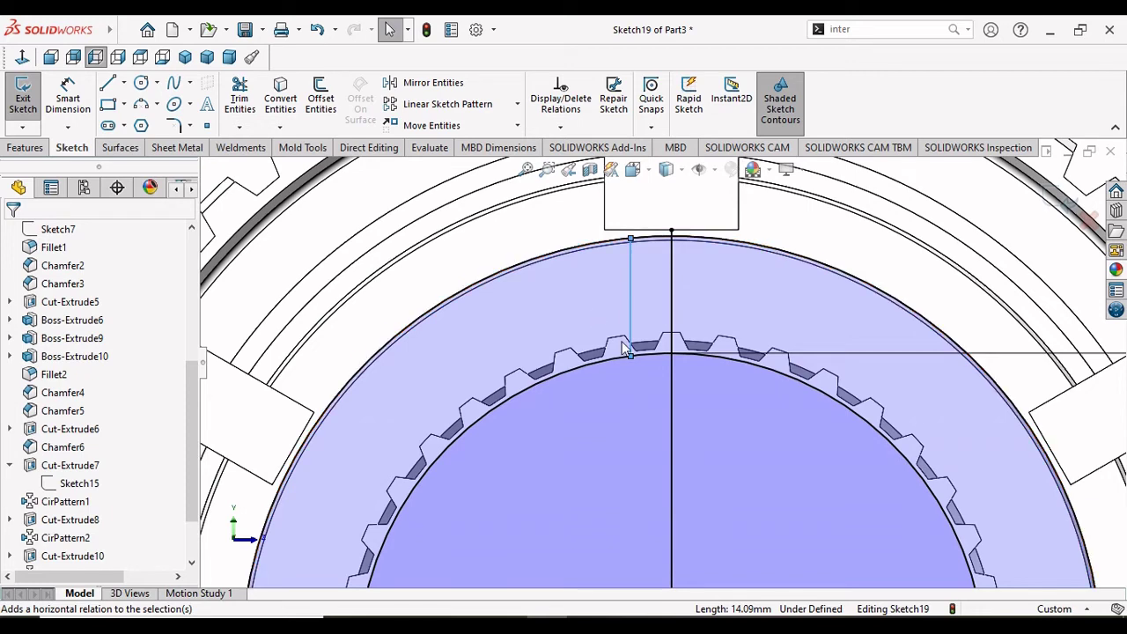
click(633, 297)
click(672, 388)
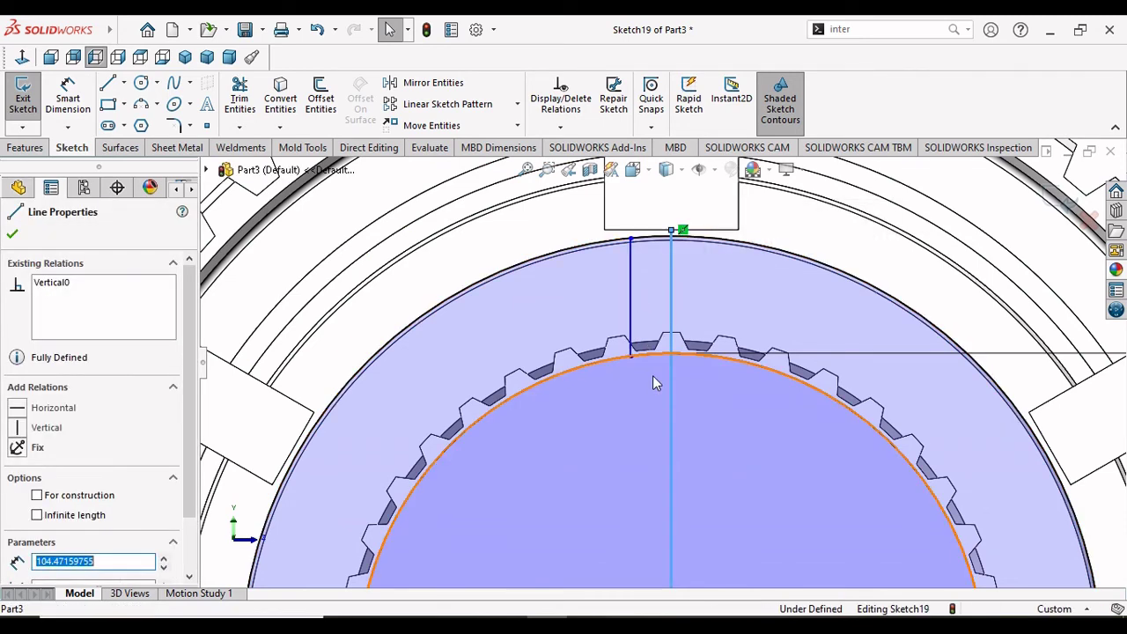
Step: Exit Sketch19, then undo with Ctrl+Z to resume editing it
click(64, 97)
click(23, 91)
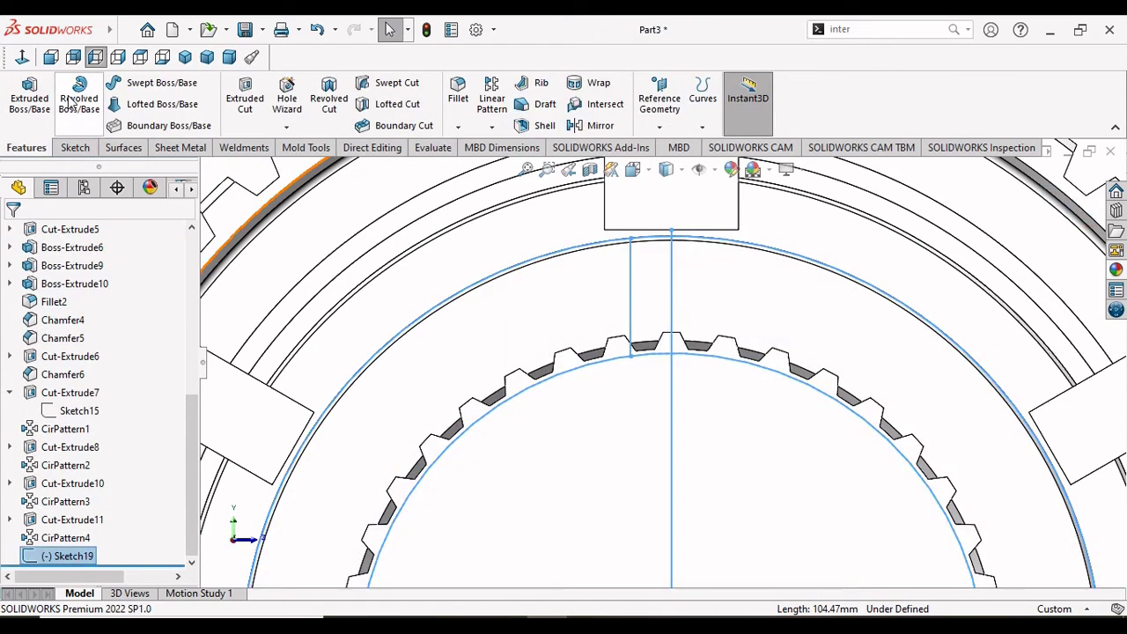
click(75, 147)
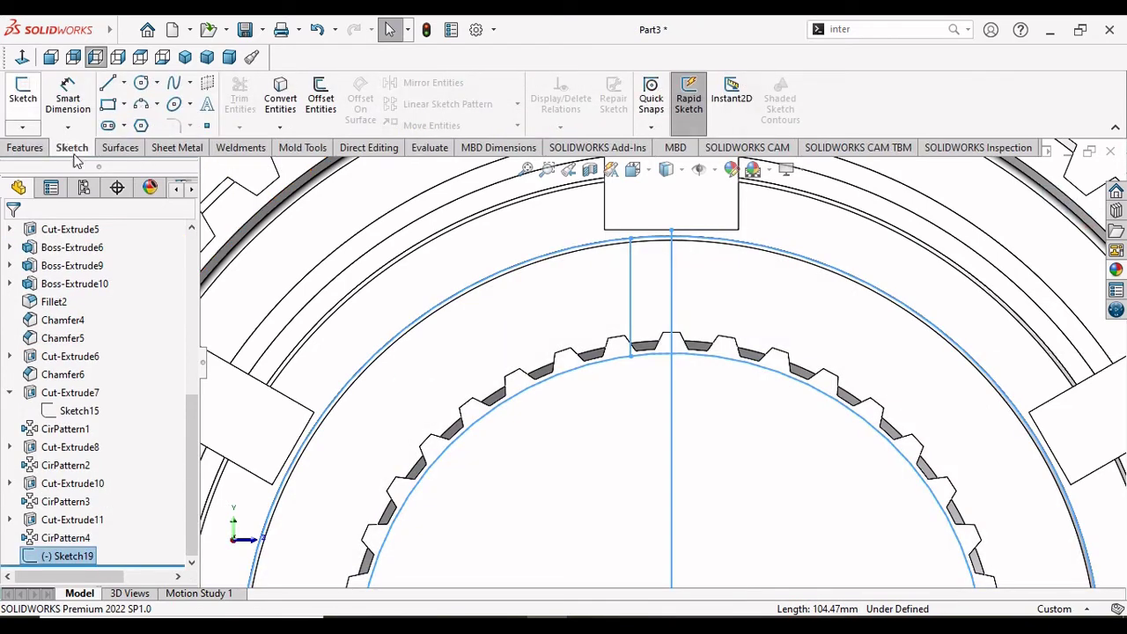
click(68, 97)
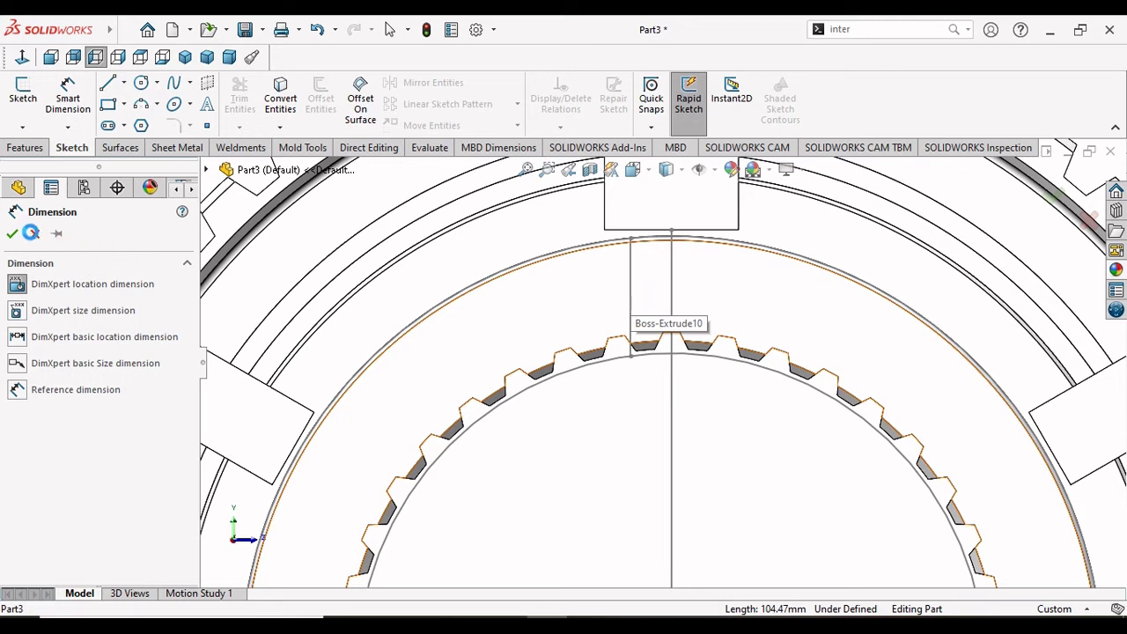
click(476, 352)
click(34, 236)
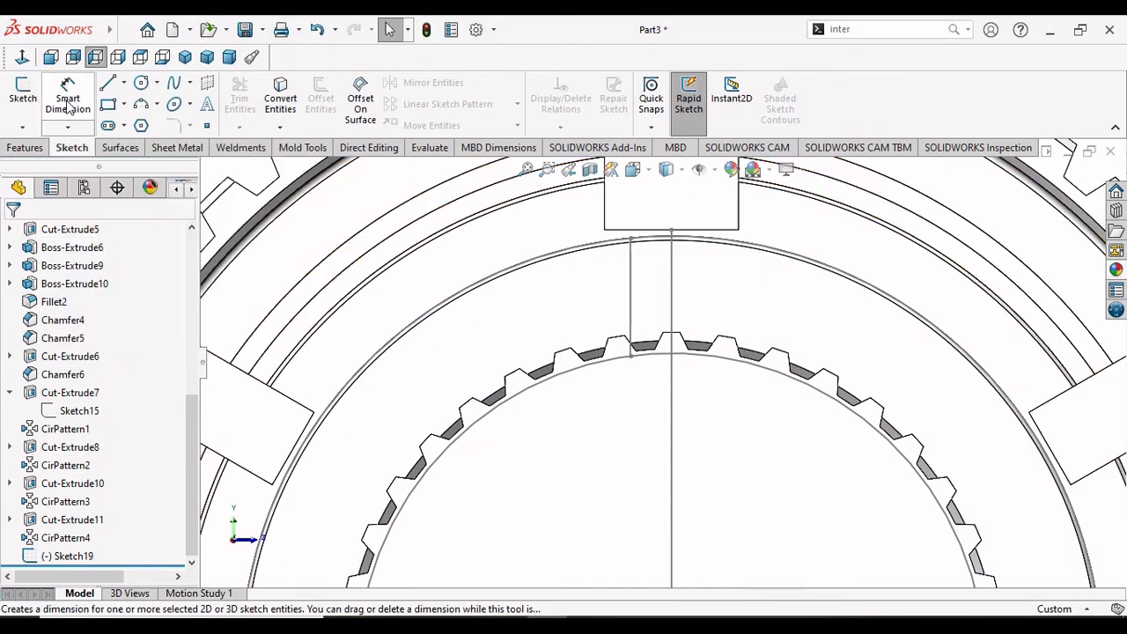
key(ctrl+z)
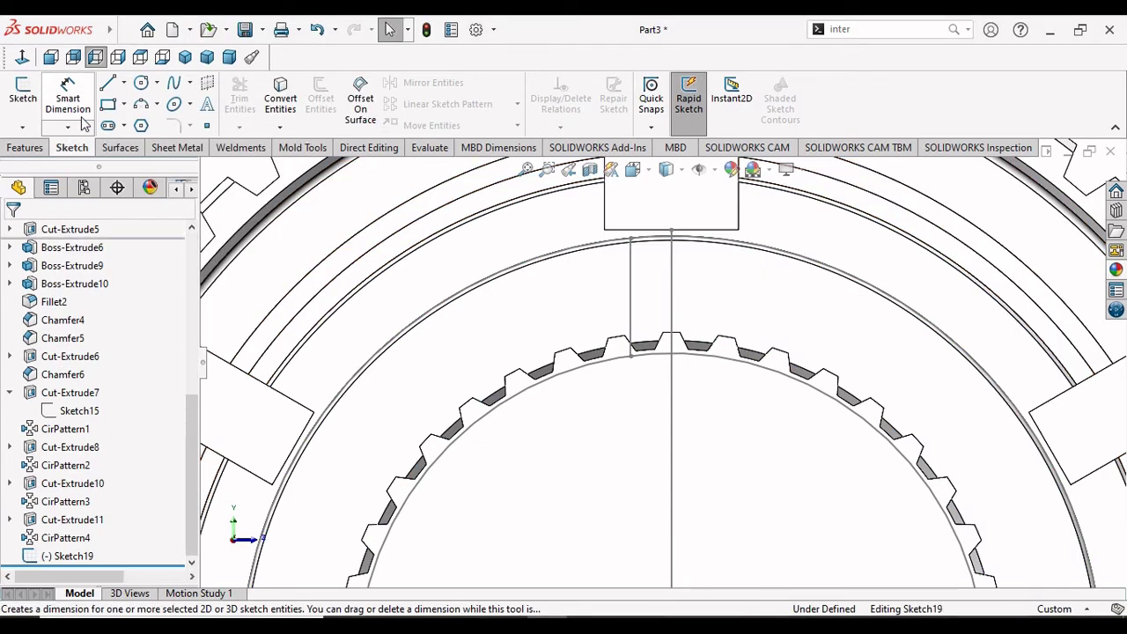
Step: Dimension the short vertical line 9 mm from the centre line
click(77, 113)
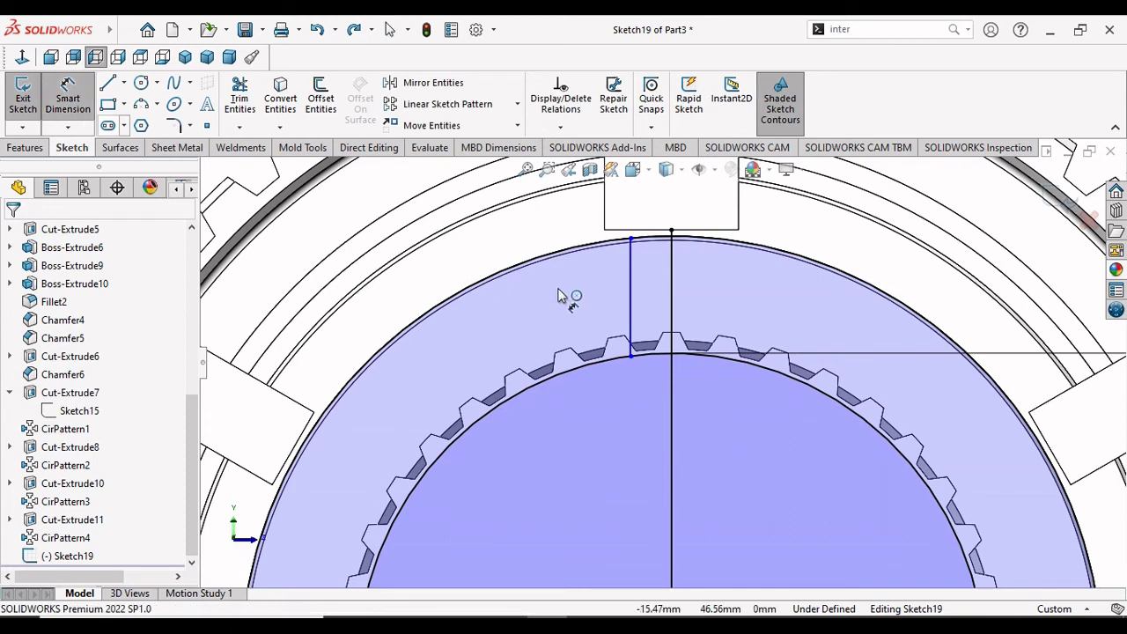
click(631, 304)
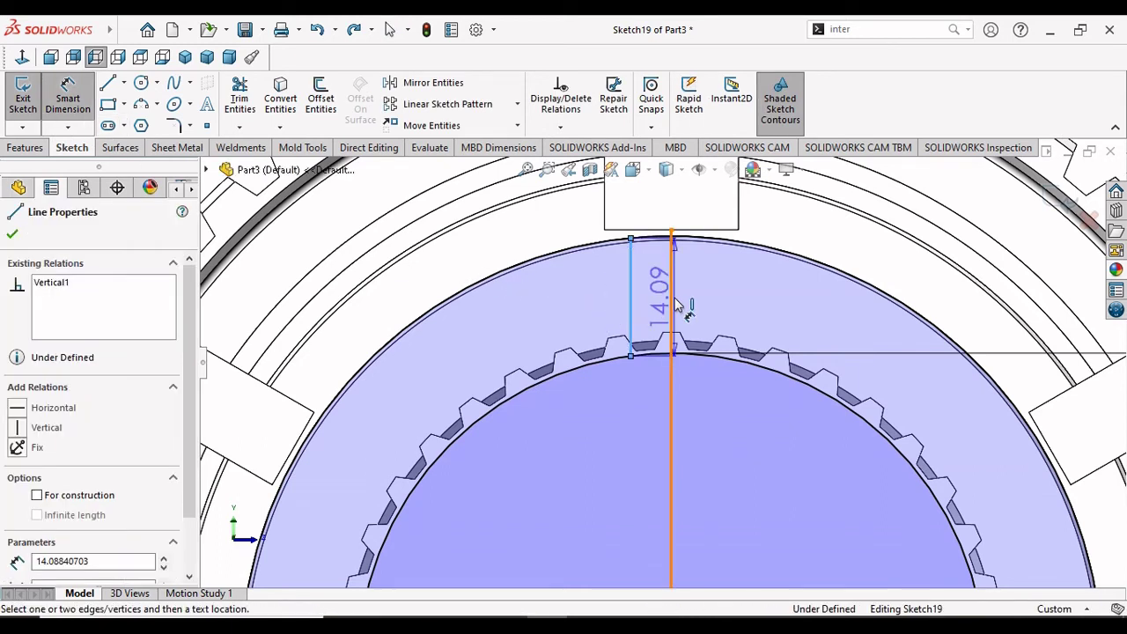
click(671, 340)
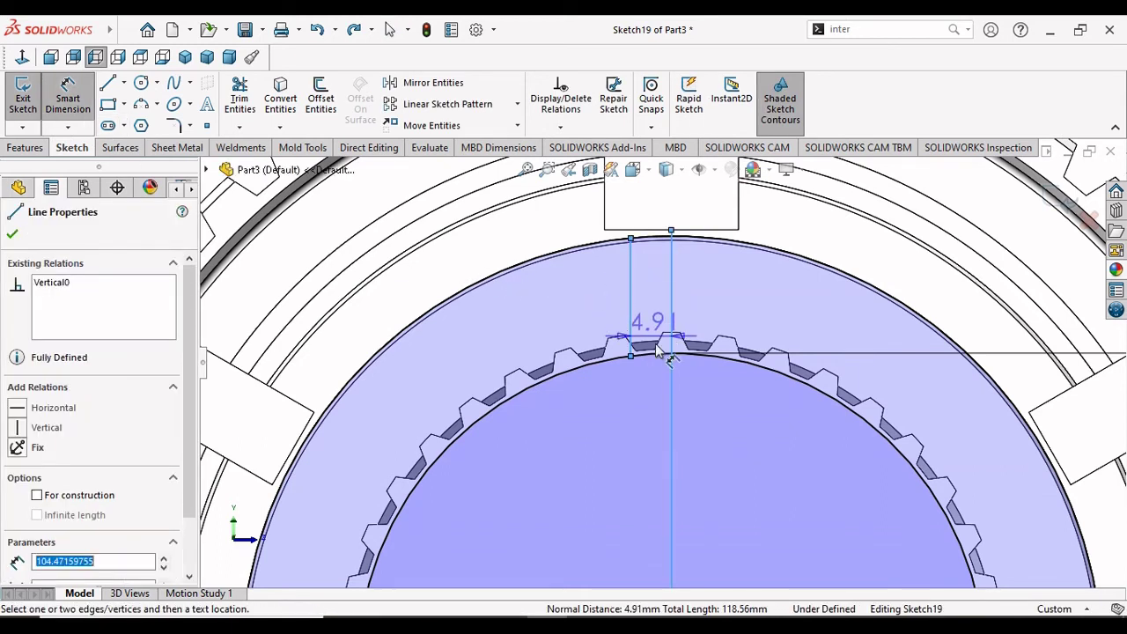
click(652, 392)
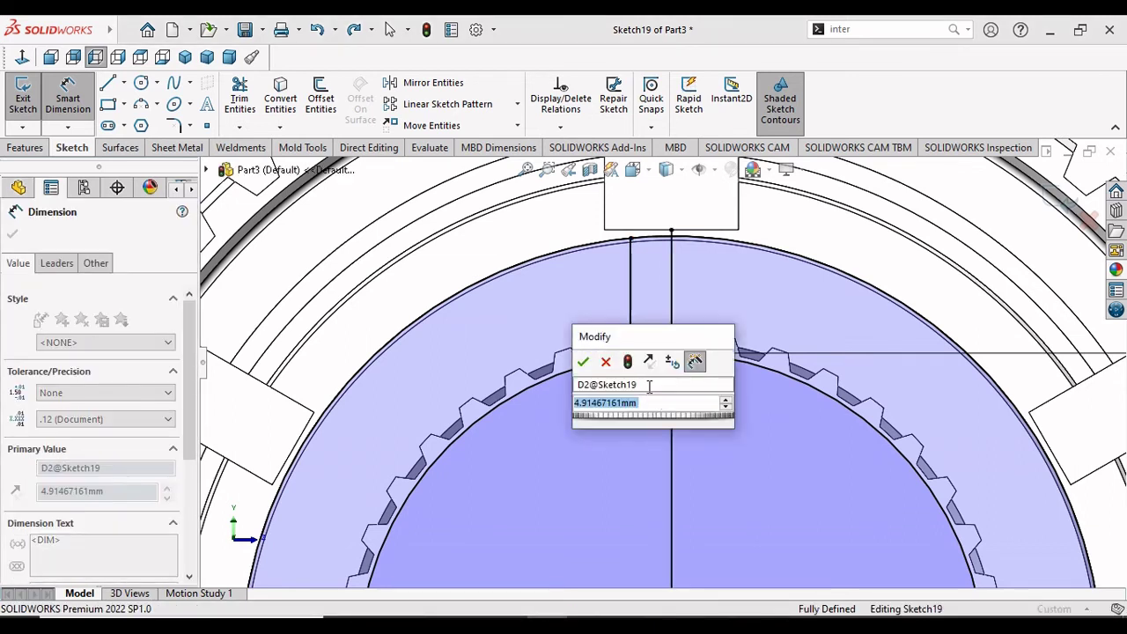
text(9)
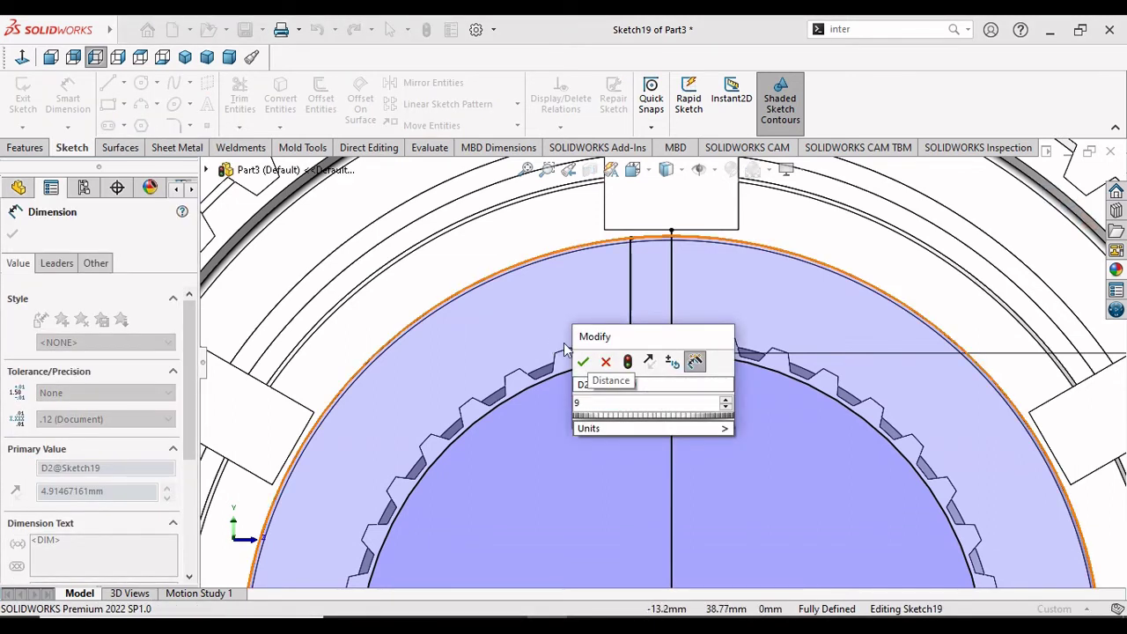
click(584, 365)
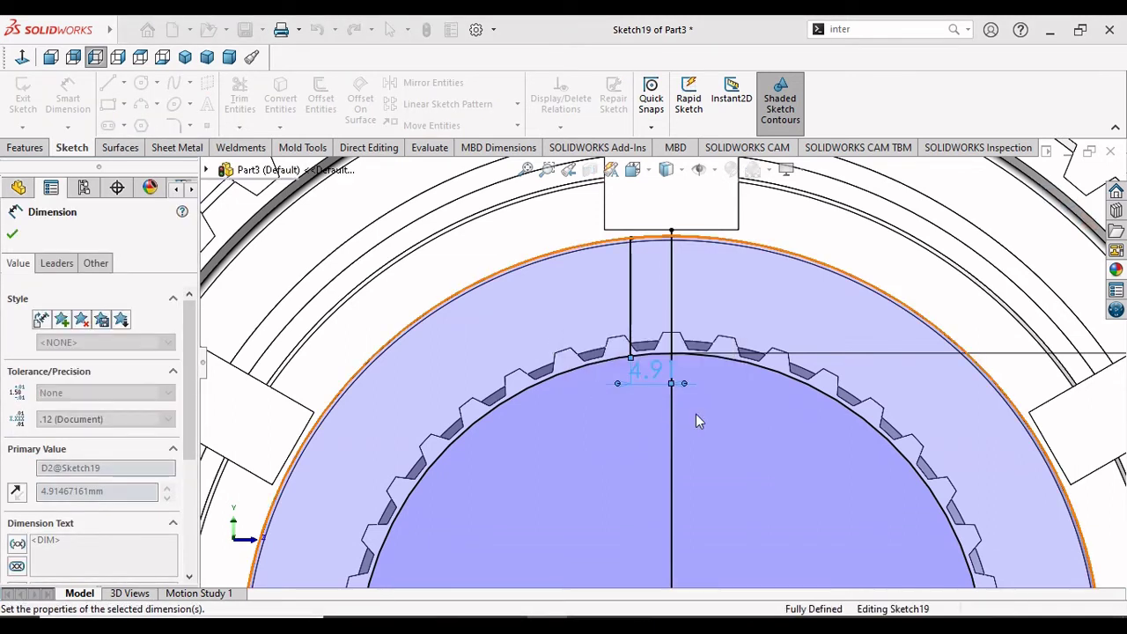
scroll(699, 420, up, 3)
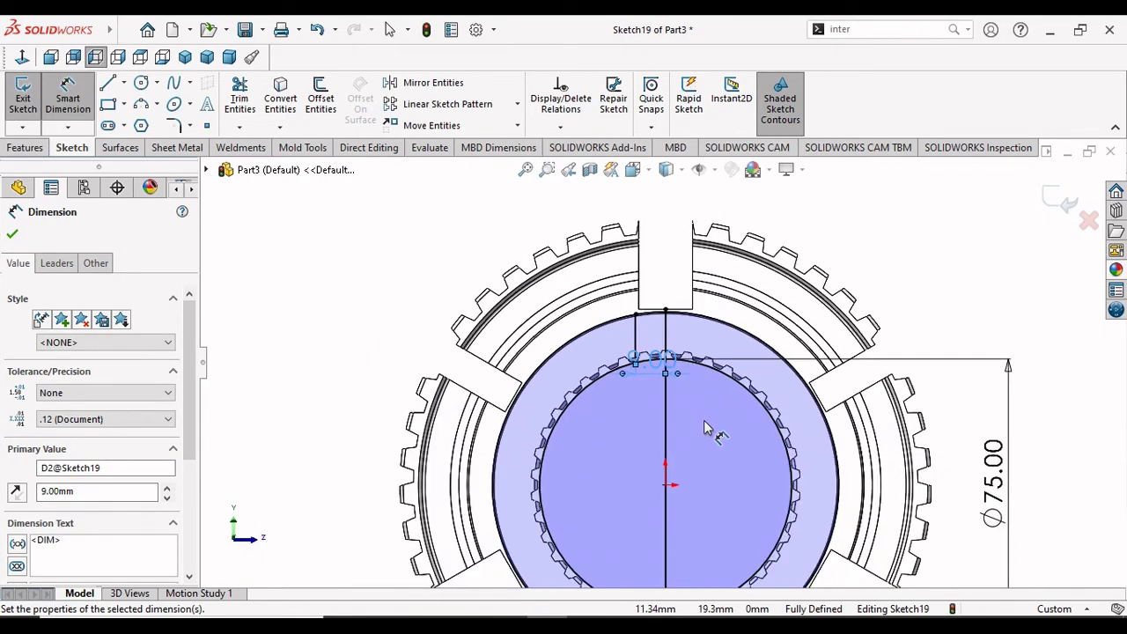
scroll(703, 420, down, 1)
scroll(692, 414, up, 2)
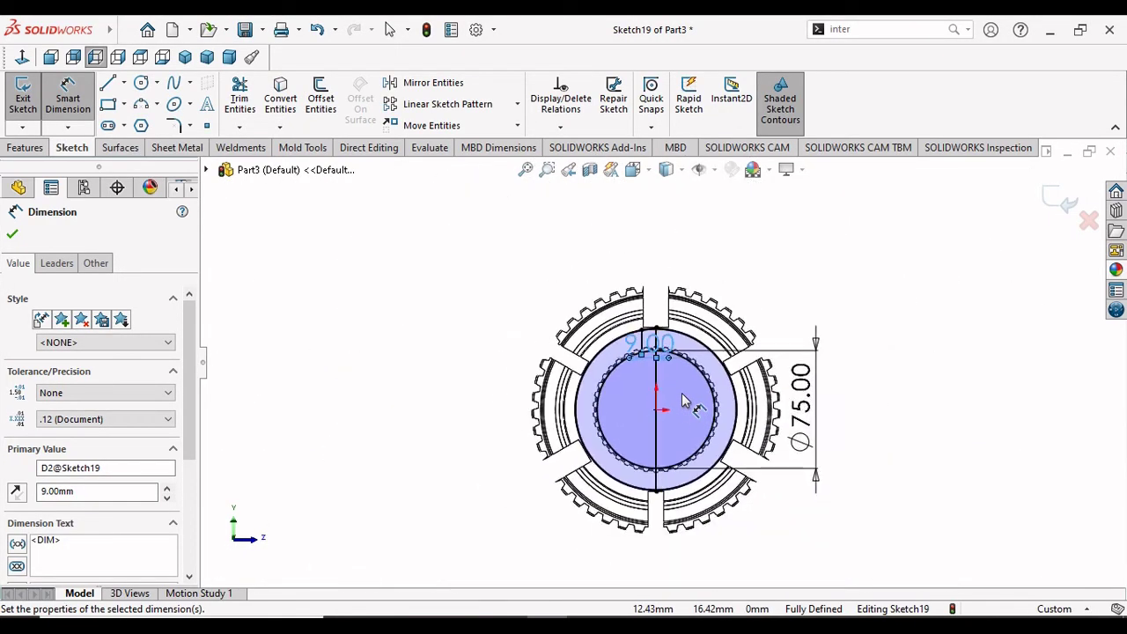
scroll(682, 431, up, 2)
scroll(674, 438, down, 1)
scroll(665, 444, down, 2)
scroll(537, 489, down, 2)
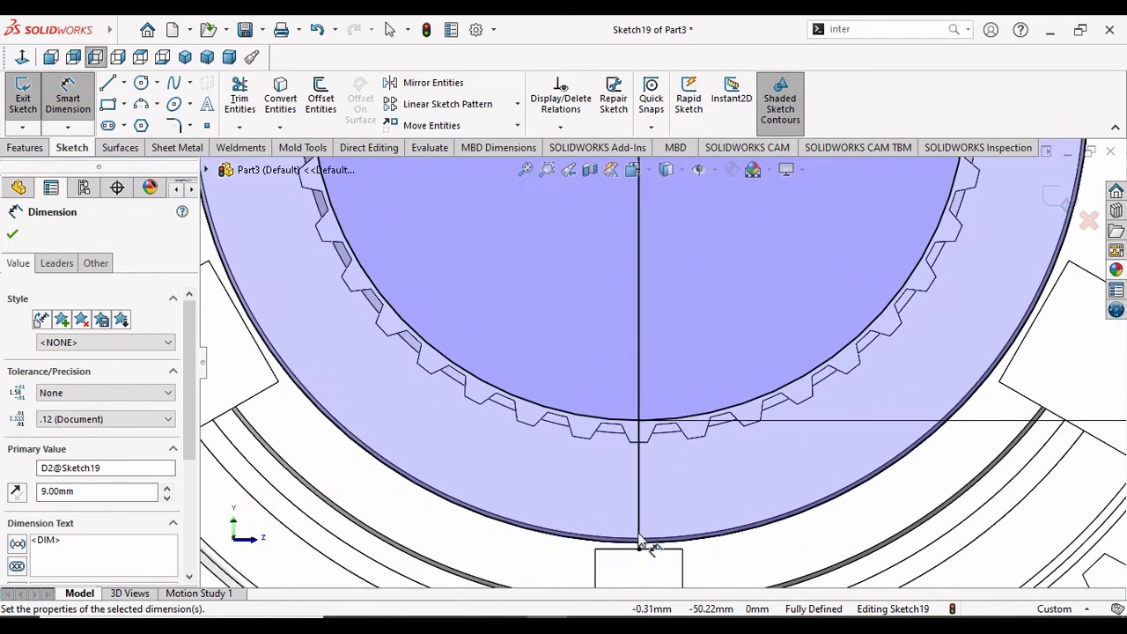
Step: Draw a vertical line at the lower slot from the bore edge to the outer circle
click(108, 84)
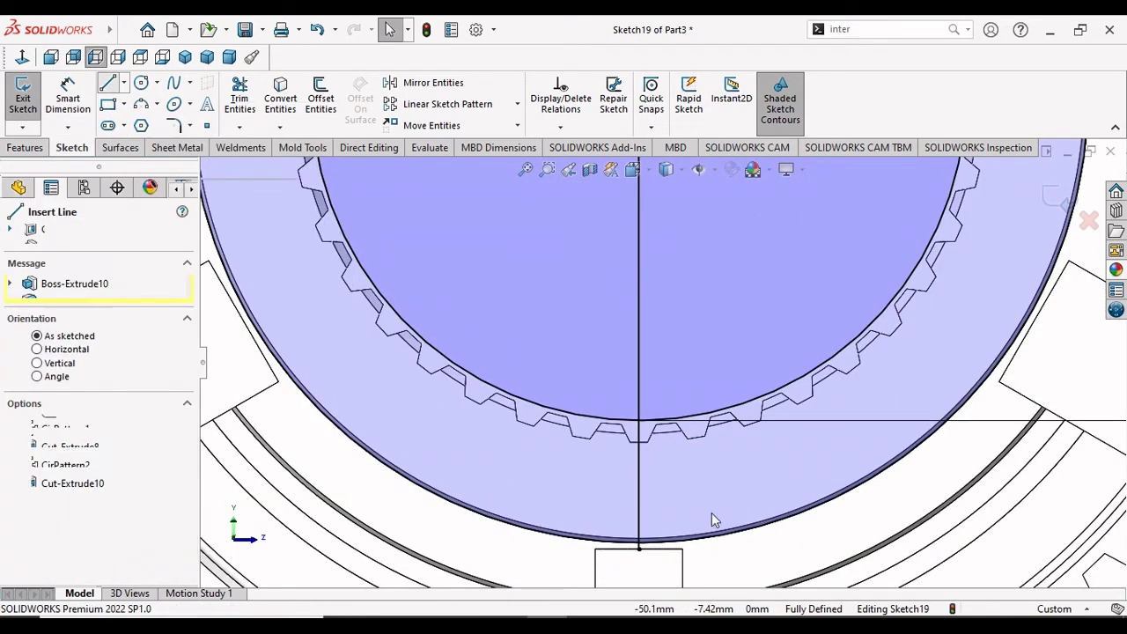
scroll(714, 520, up, 3)
scroll(660, 402, down, 2)
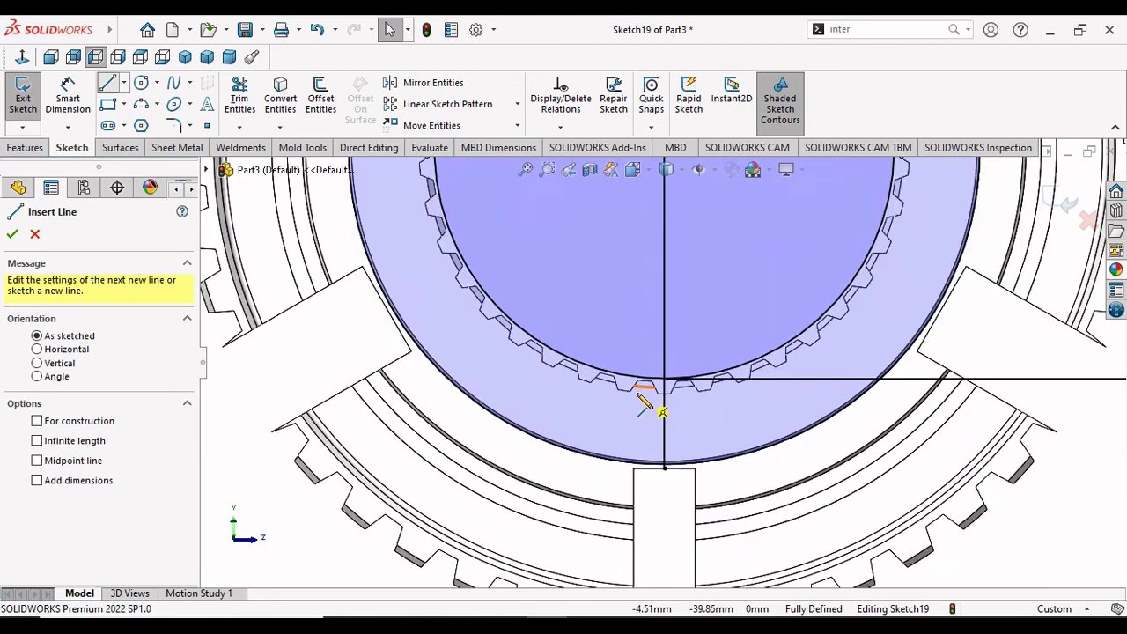
scroll(638, 394, down, 1)
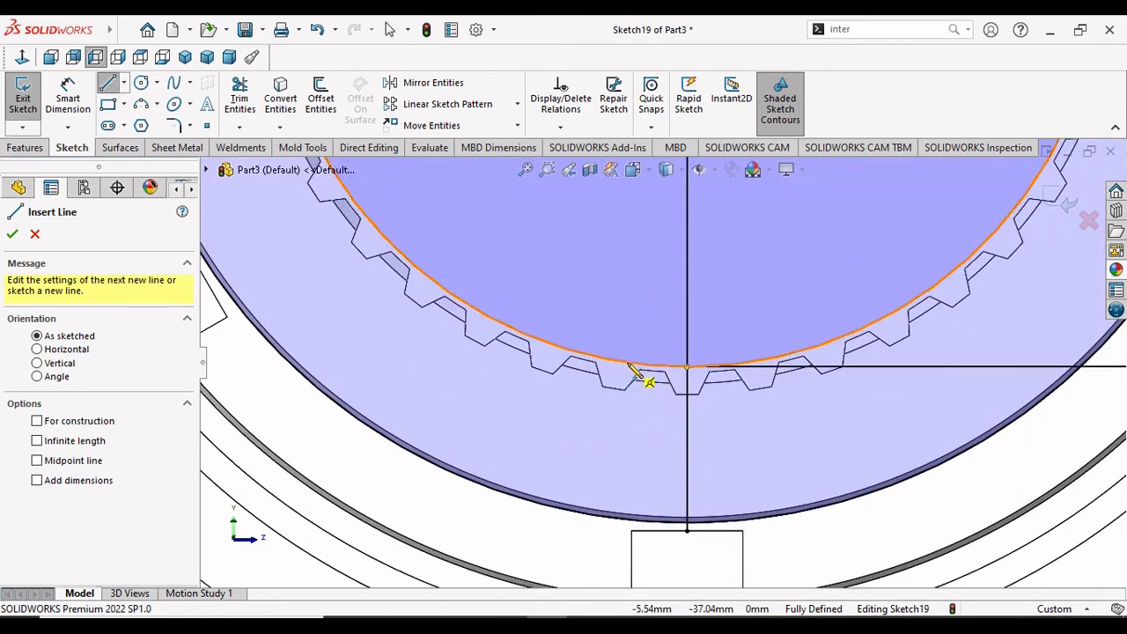
click(628, 518)
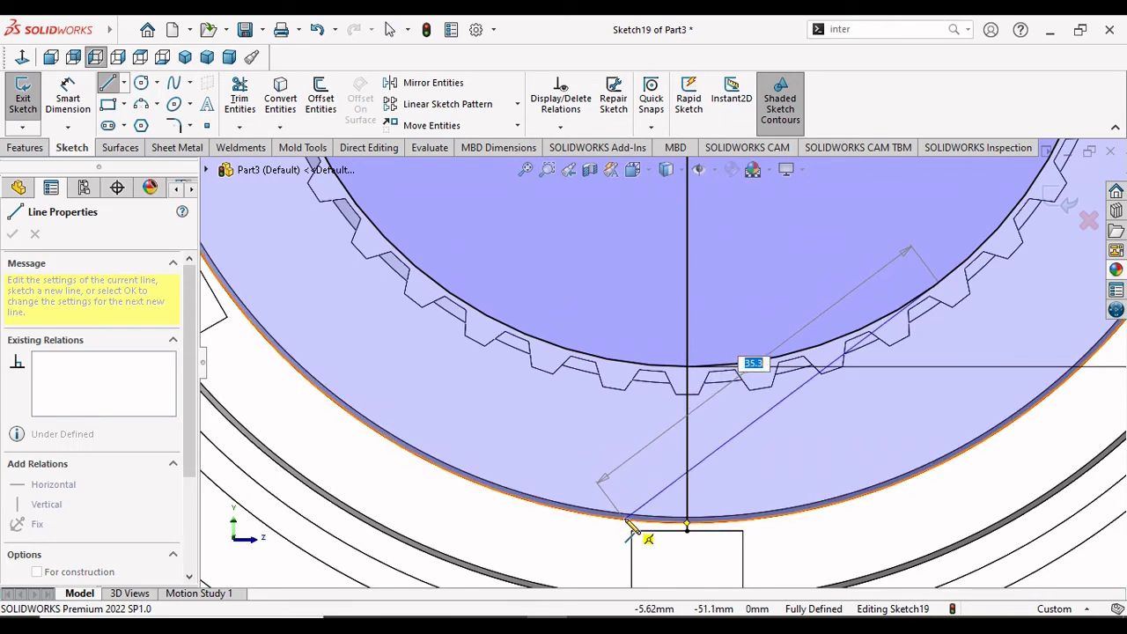
key(Escape)
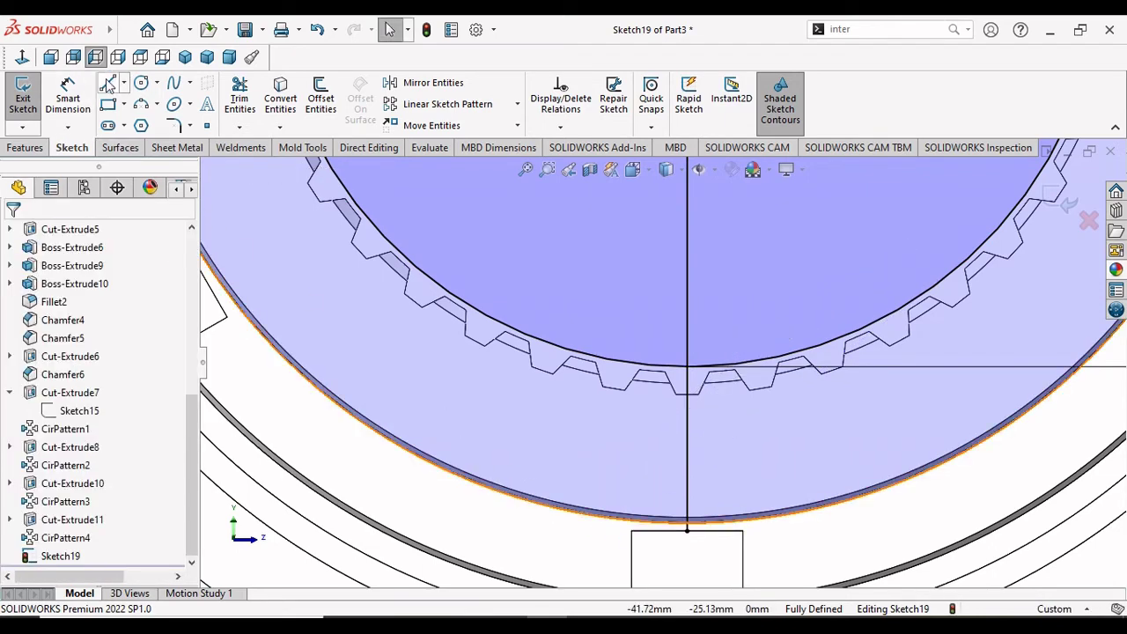
click(68, 95)
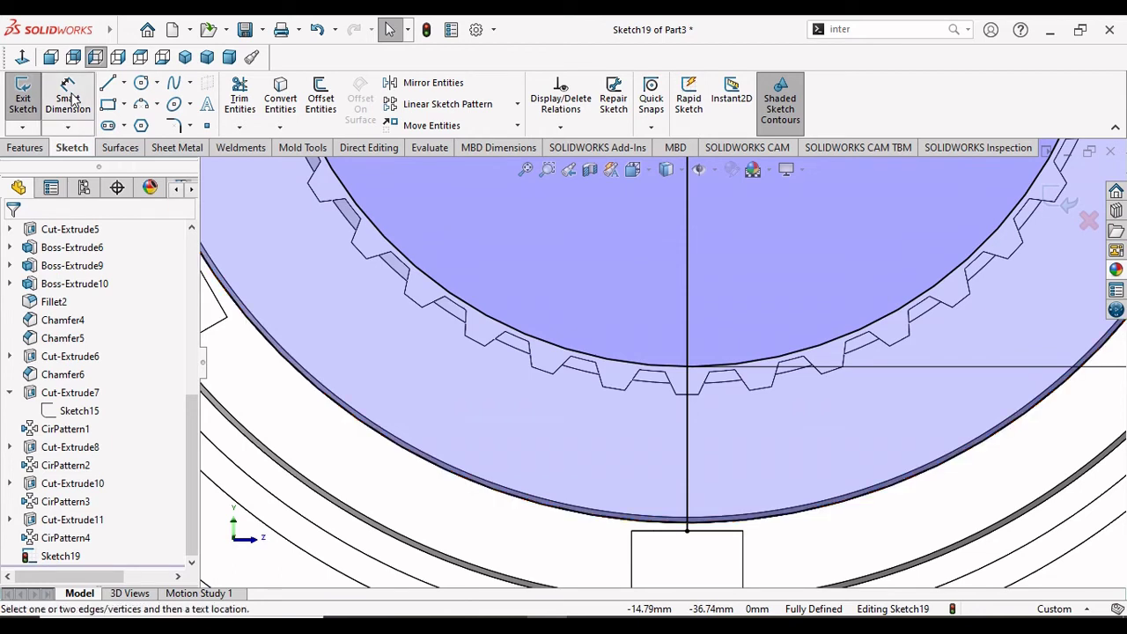
key(Escape)
click(109, 83)
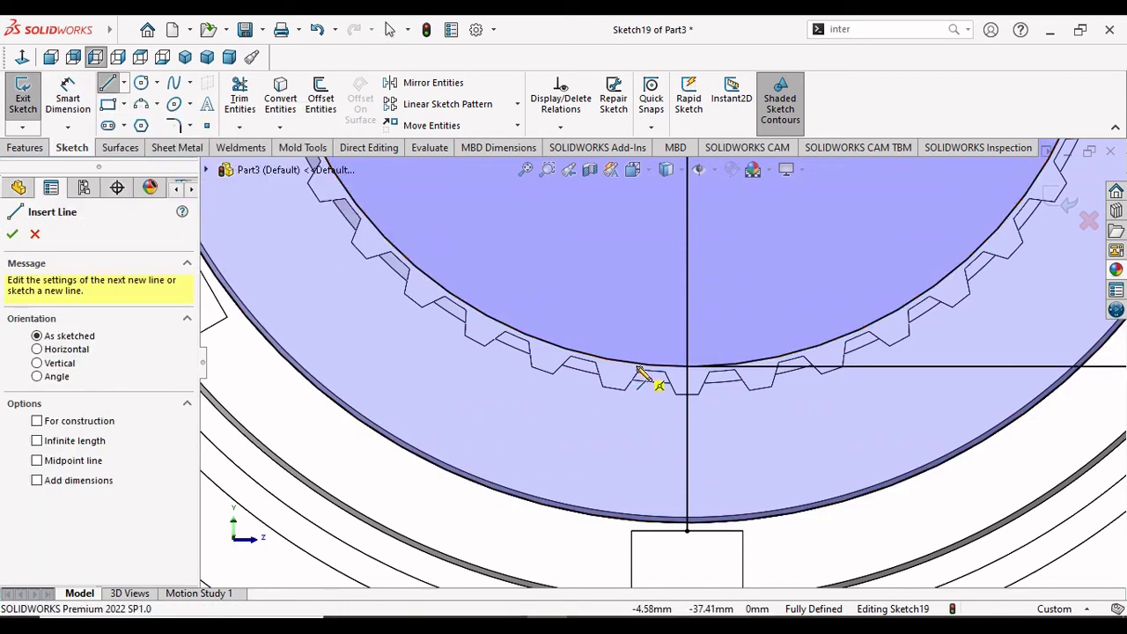
click(624, 369)
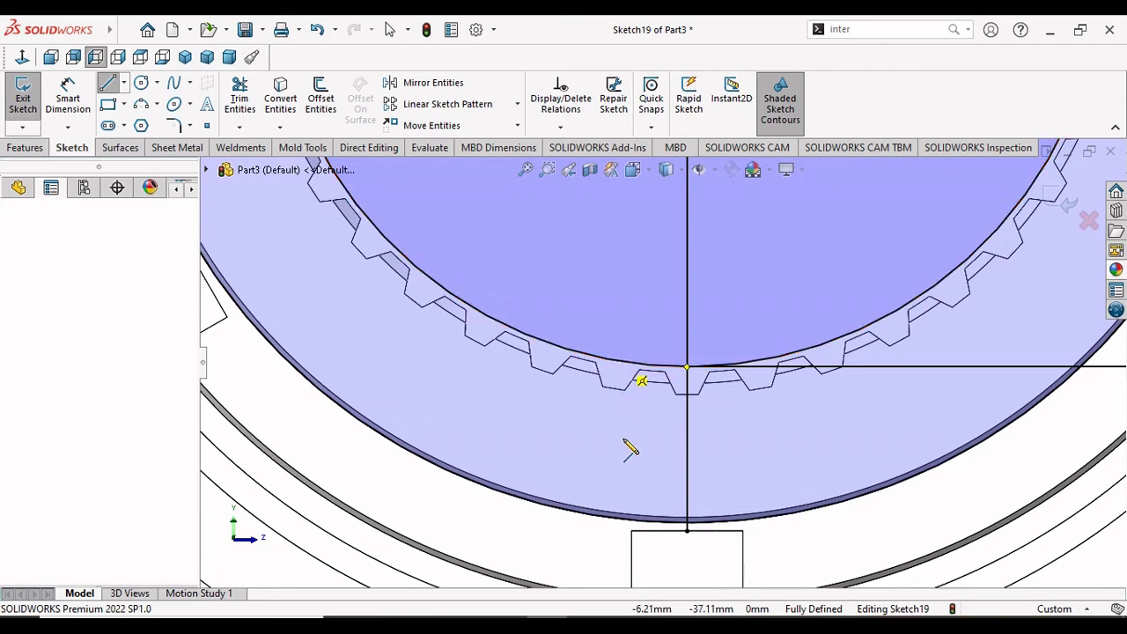
click(618, 518)
right_click(586, 444)
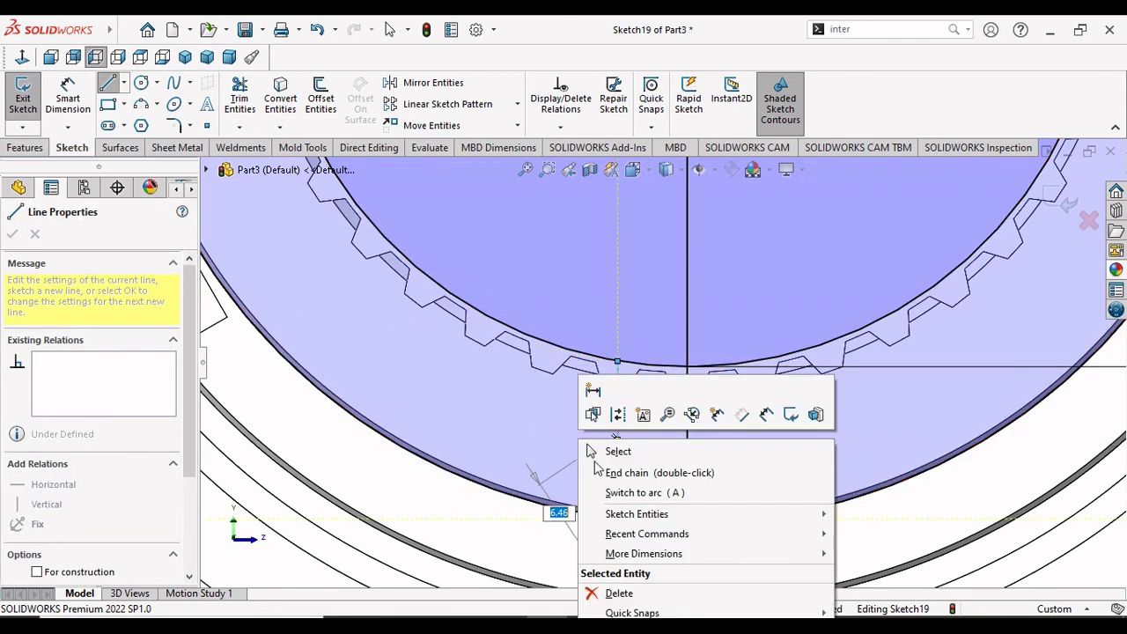
click(594, 451)
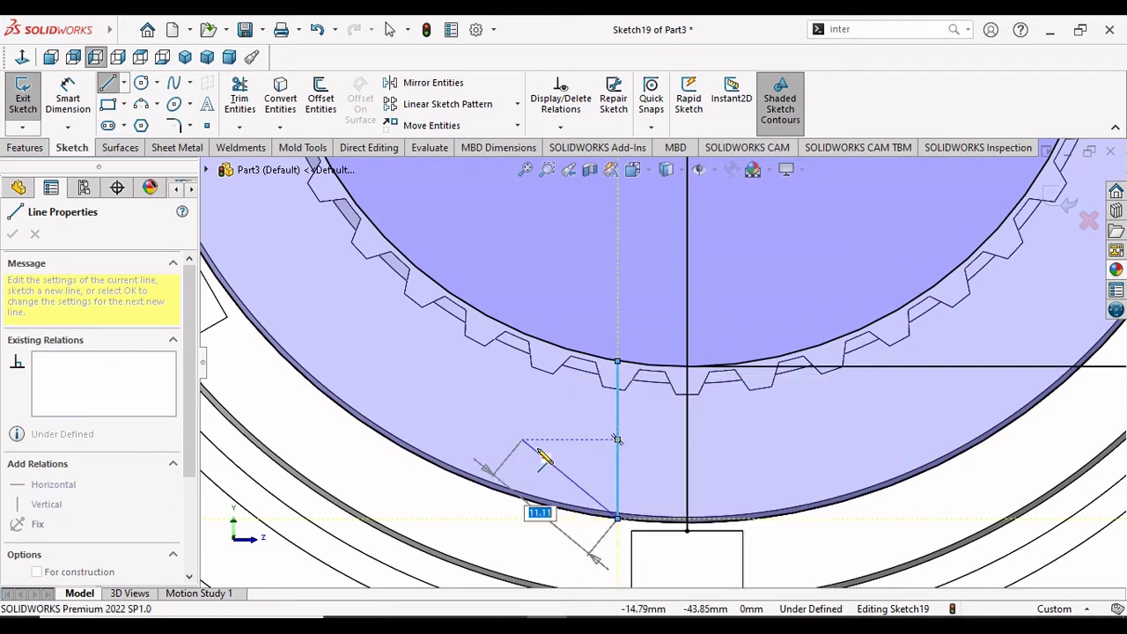
key(Escape)
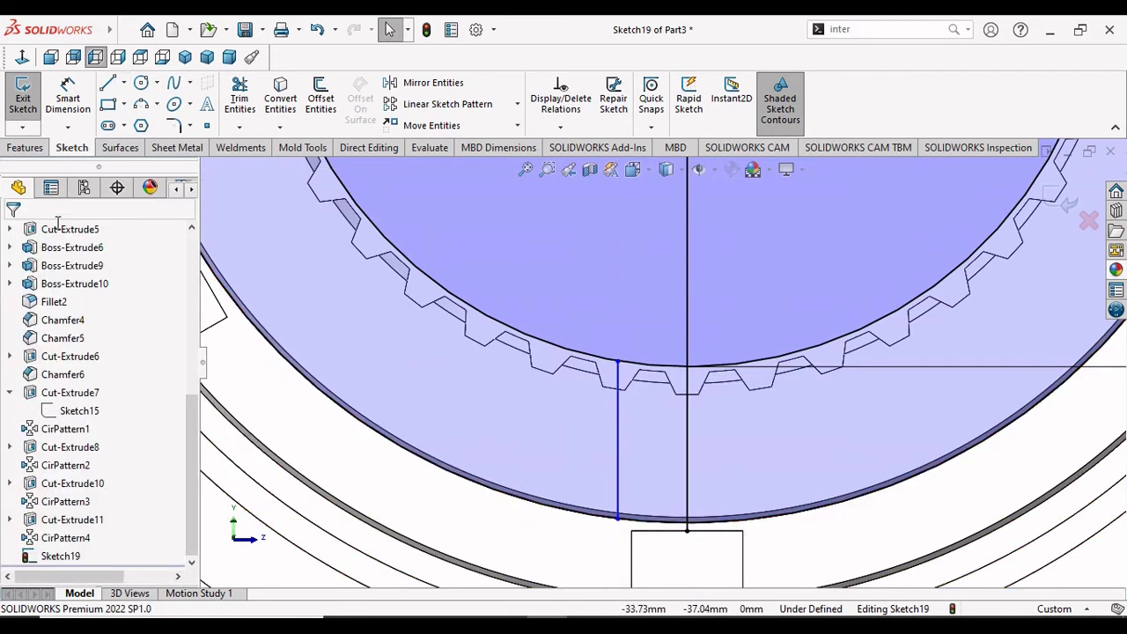
Step: Dimension the new lower line 9 mm from the centre line
click(65, 109)
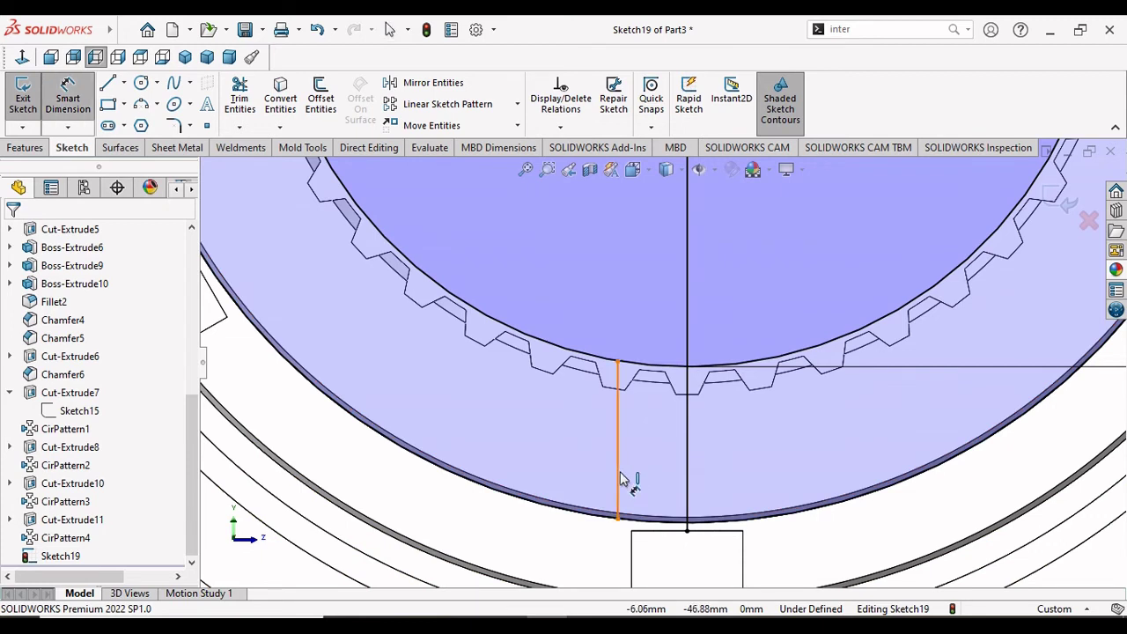
click(620, 480)
click(686, 475)
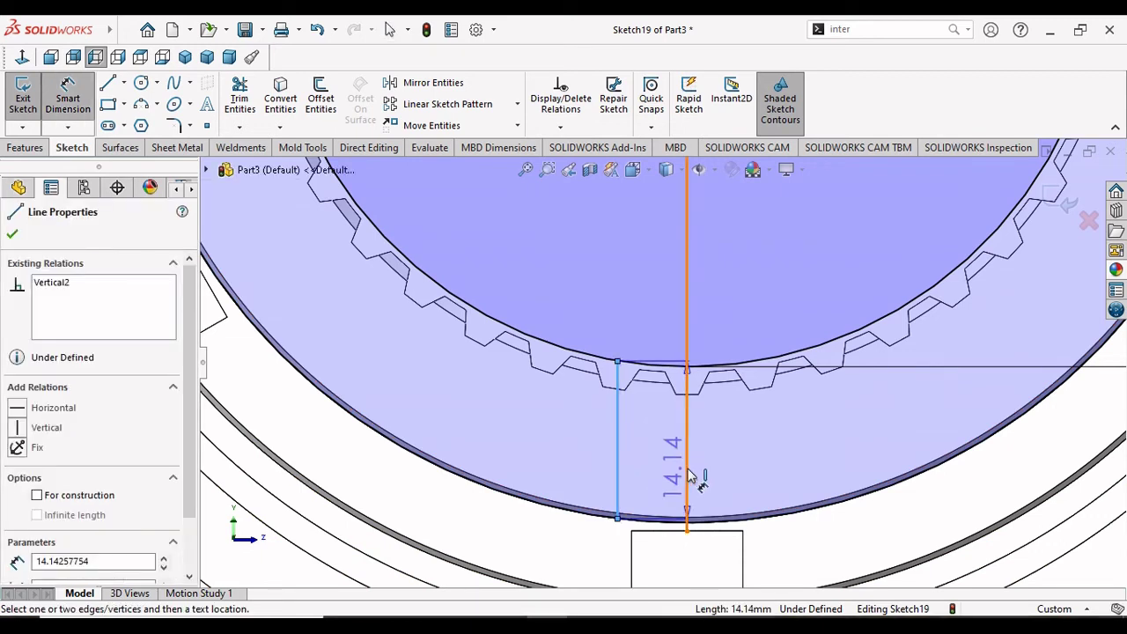
click(564, 453)
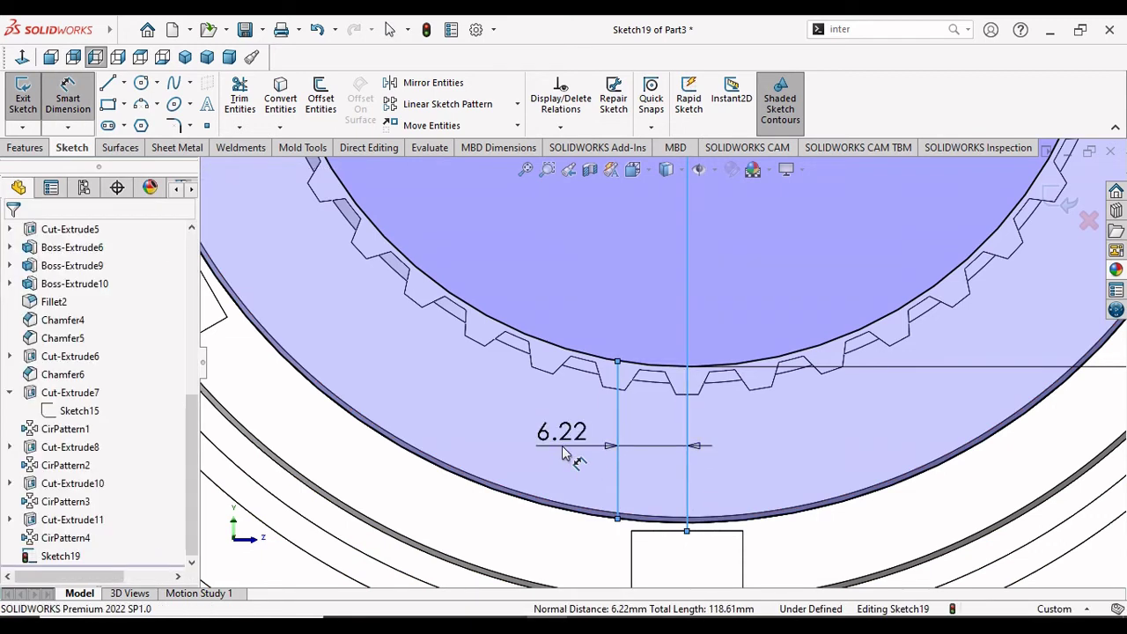
text(9)
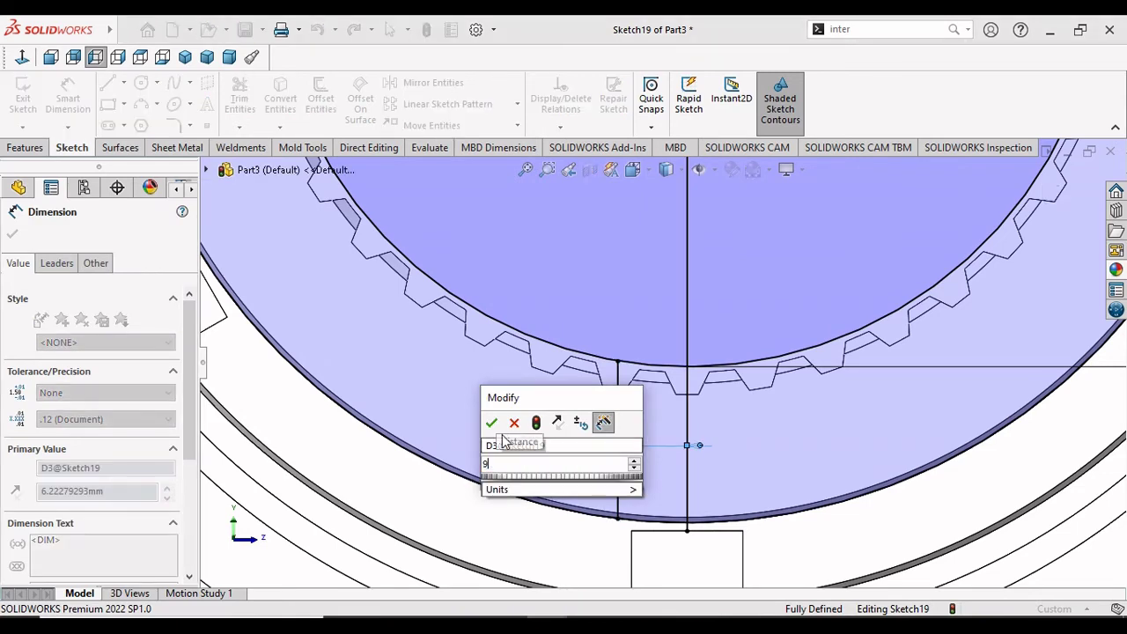
click(491, 425)
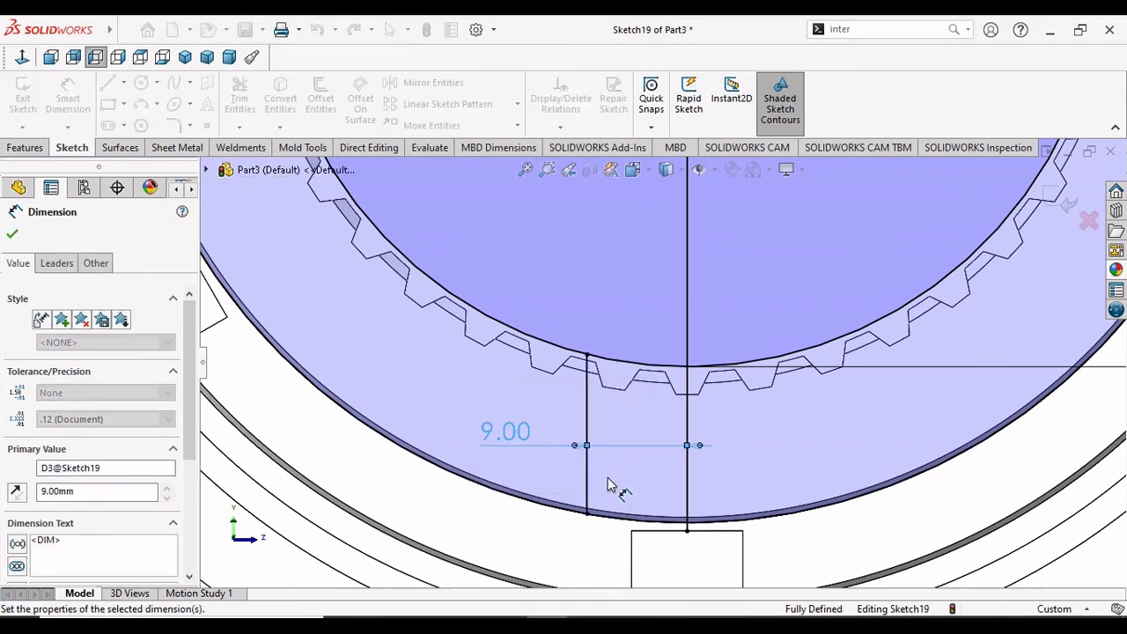
scroll(660, 485, up, 5)
scroll(666, 453, up, 1)
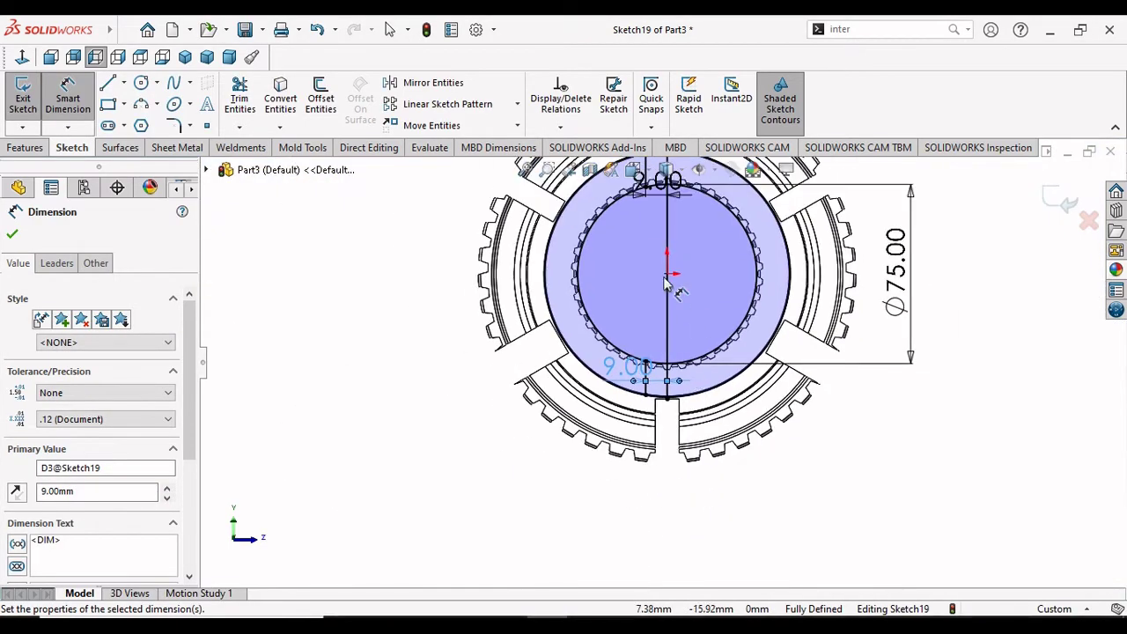
scroll(647, 224, down, 1)
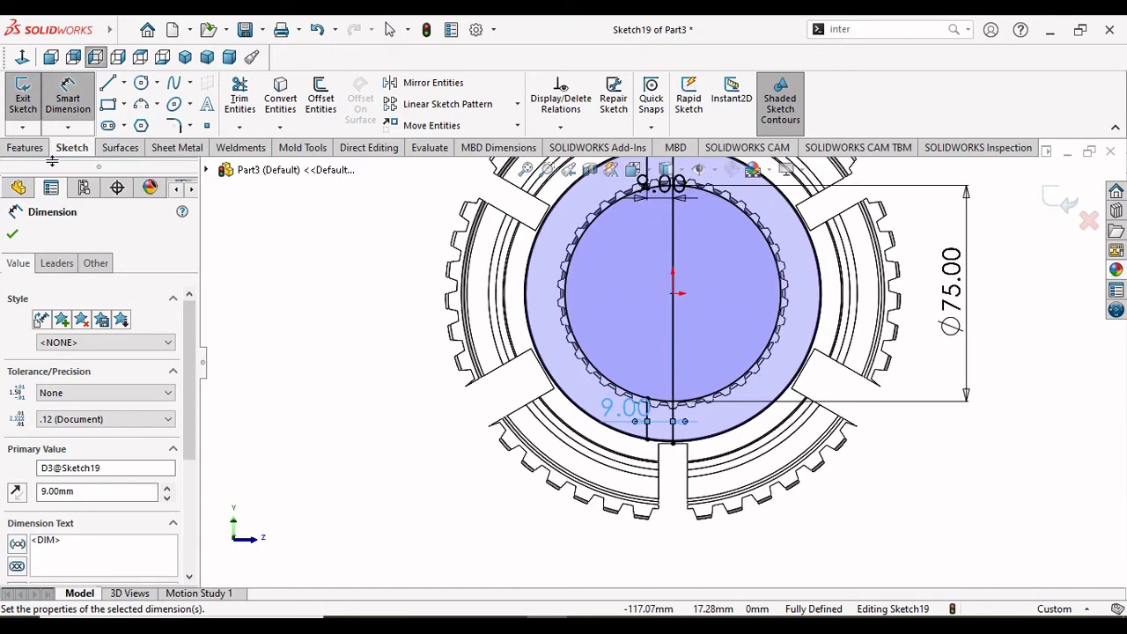
Step: Select the upper and lower slot lines as Mirror Entities
click(13, 234)
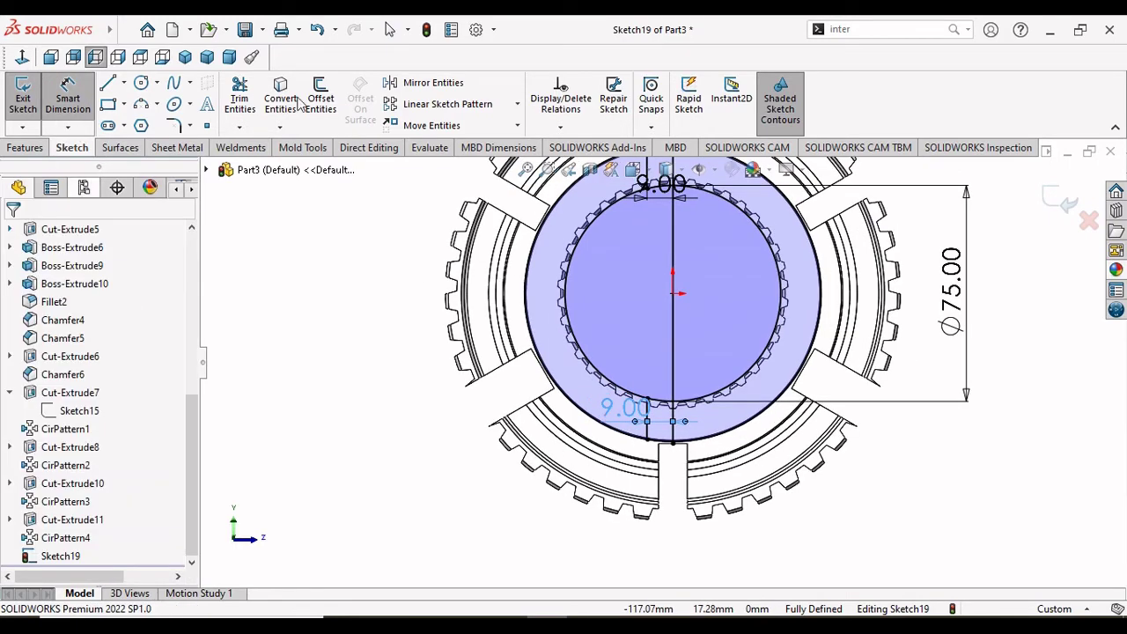
click(433, 86)
scroll(660, 255, up, 1)
scroll(661, 264, up, 2)
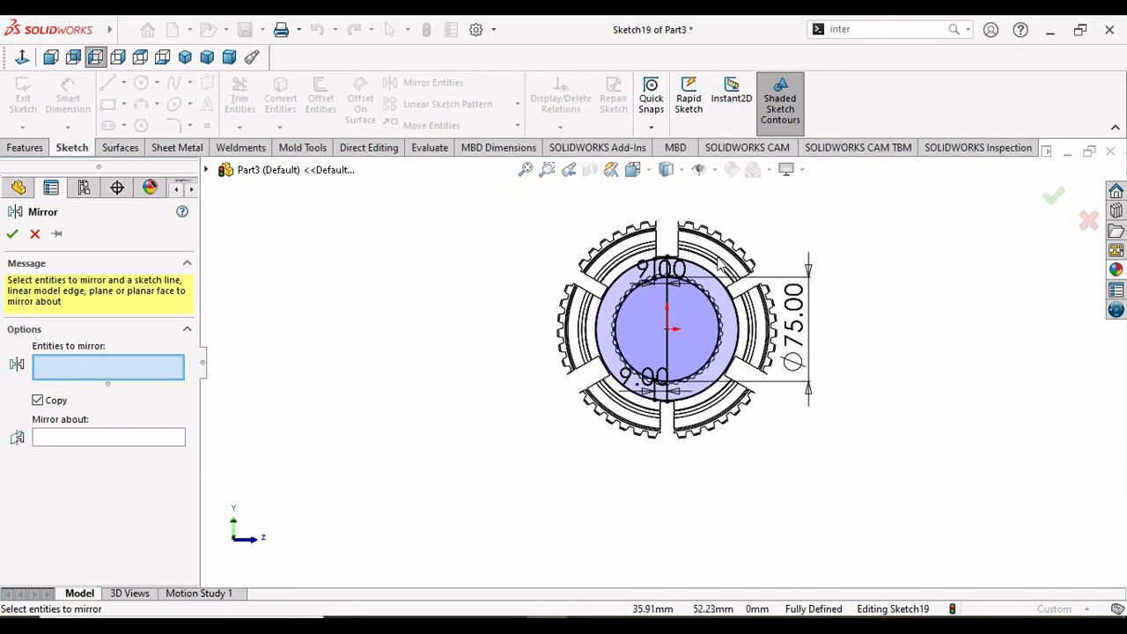
scroll(704, 335, down, 2)
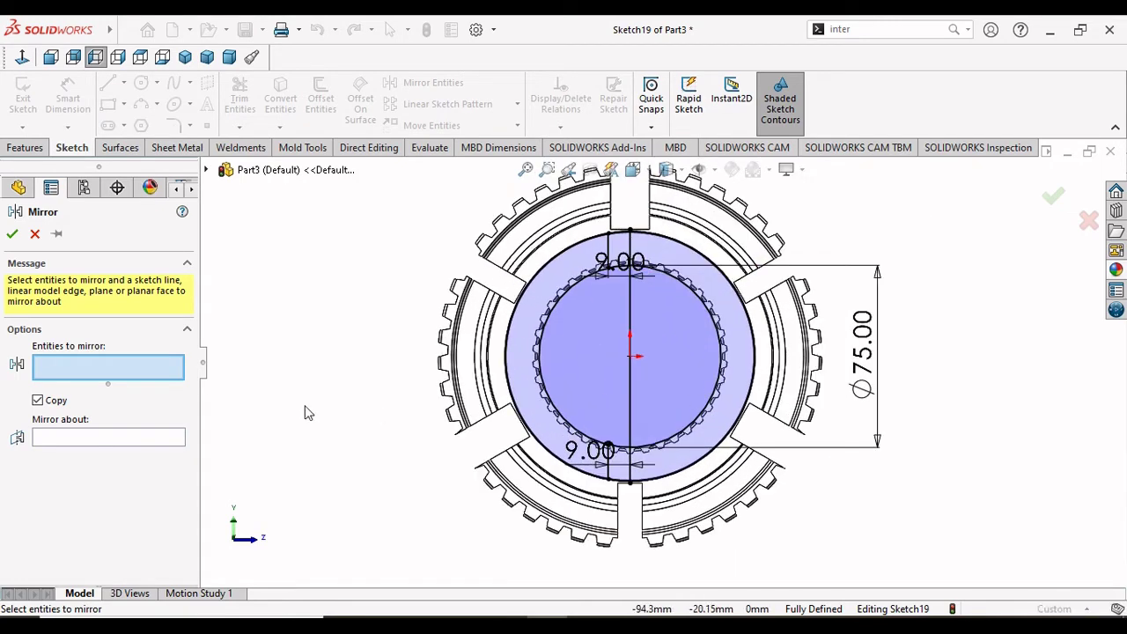
scroll(550, 251, down, 2)
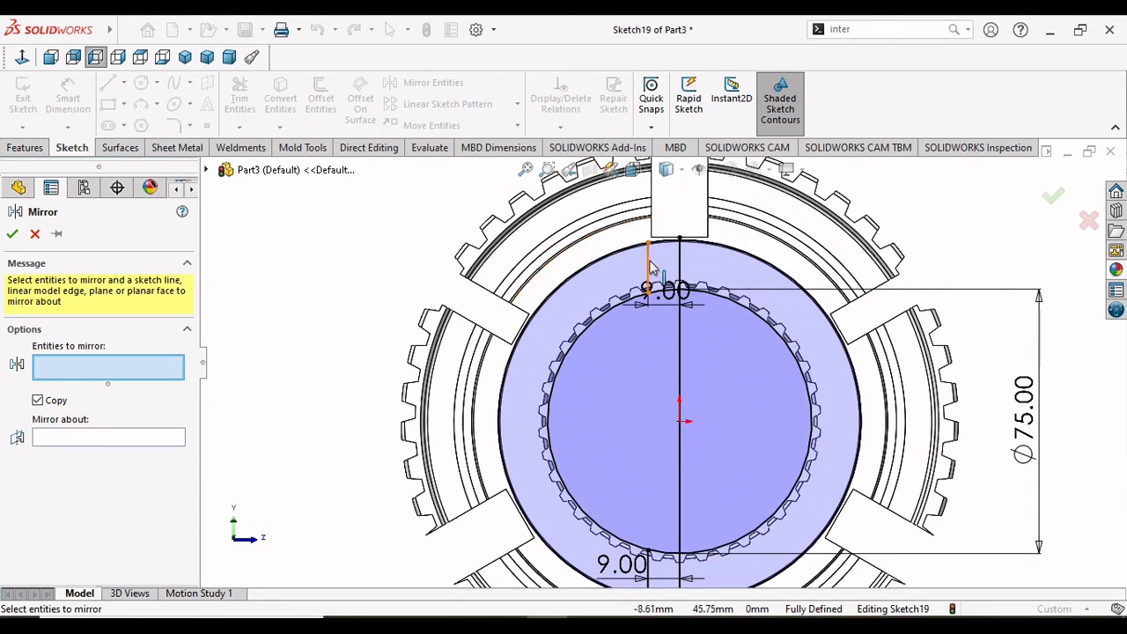
click(650, 264)
scroll(677, 387, down, 3)
scroll(677, 387, up, 5)
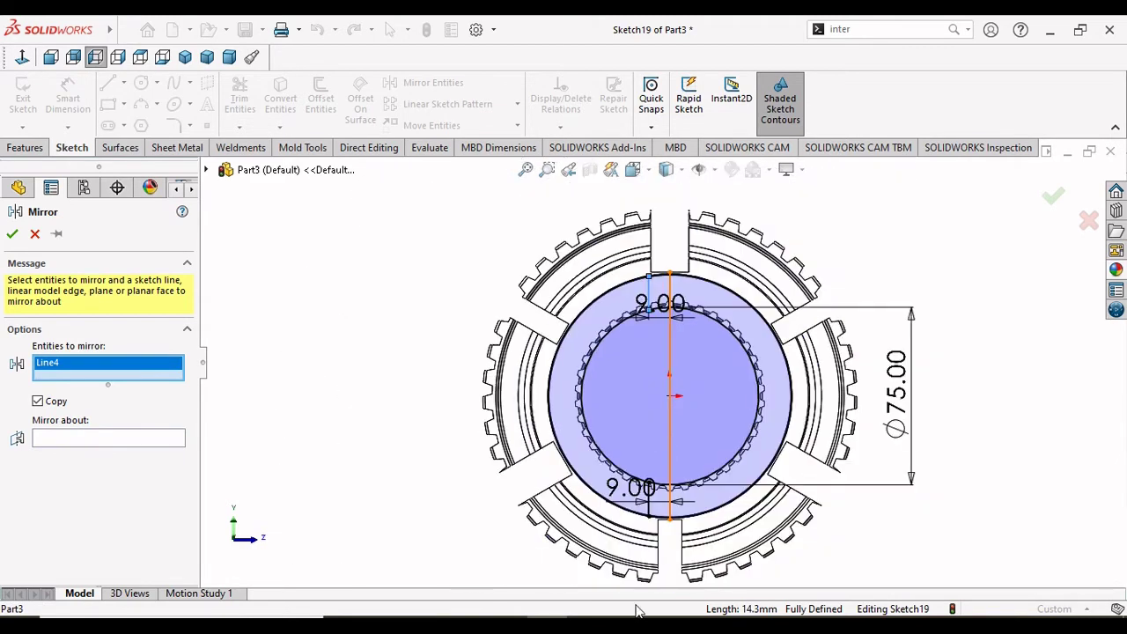
scroll(666, 516, down, 2)
scroll(656, 480, down, 2)
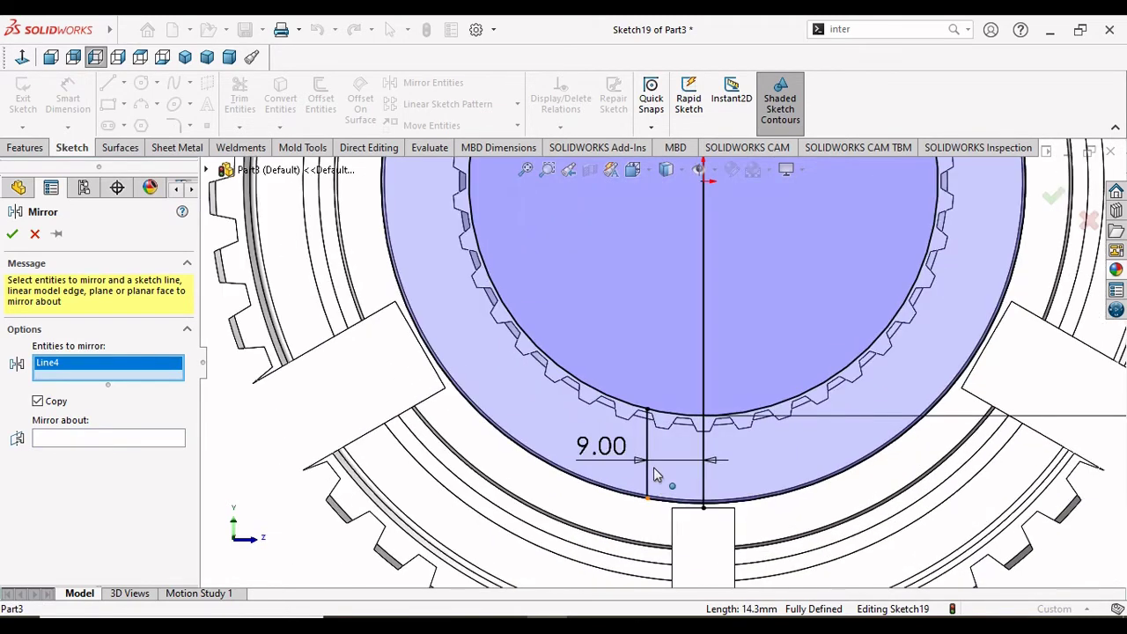
click(648, 483)
scroll(662, 482, up, 2)
scroll(662, 483, up, 2)
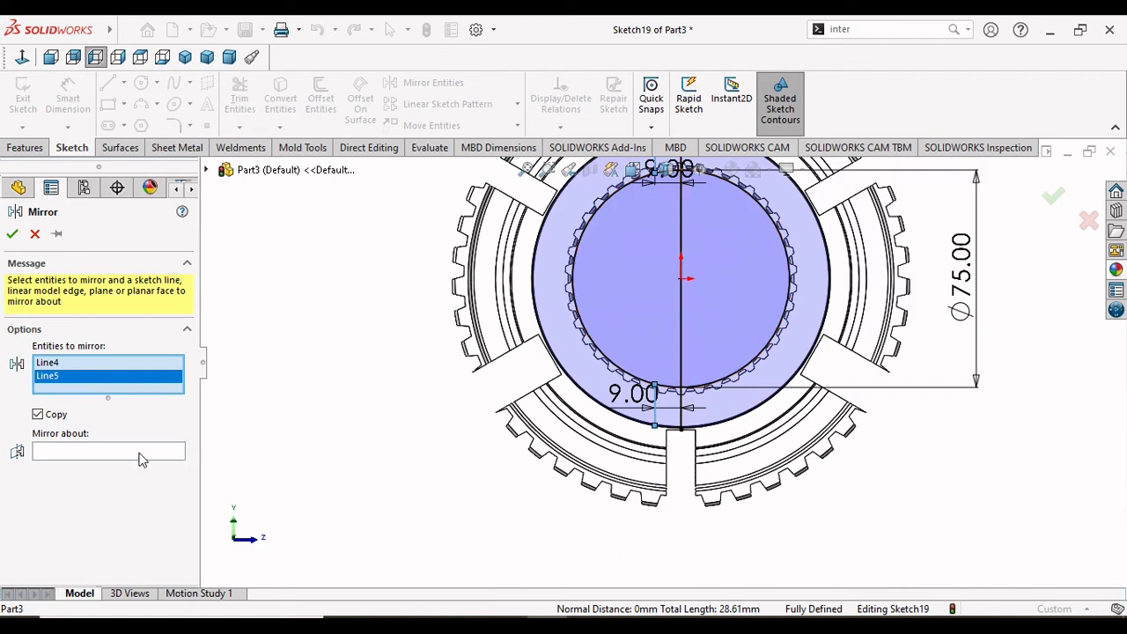
Step: Mirror the two slot lines about the vertical centreline Line1
click(53, 454)
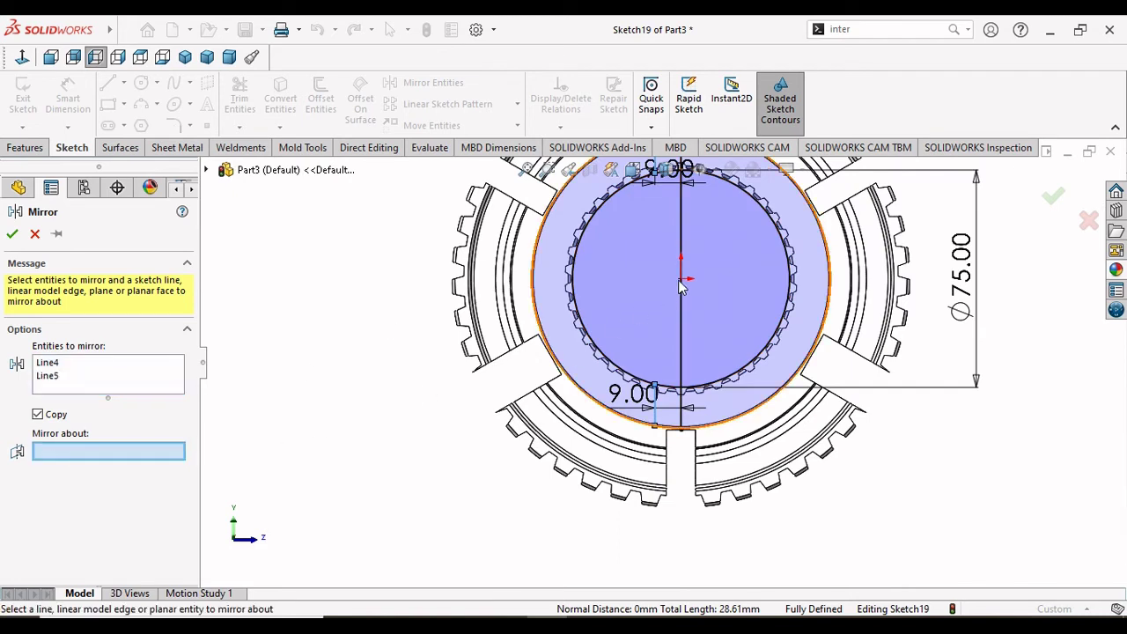
click(681, 236)
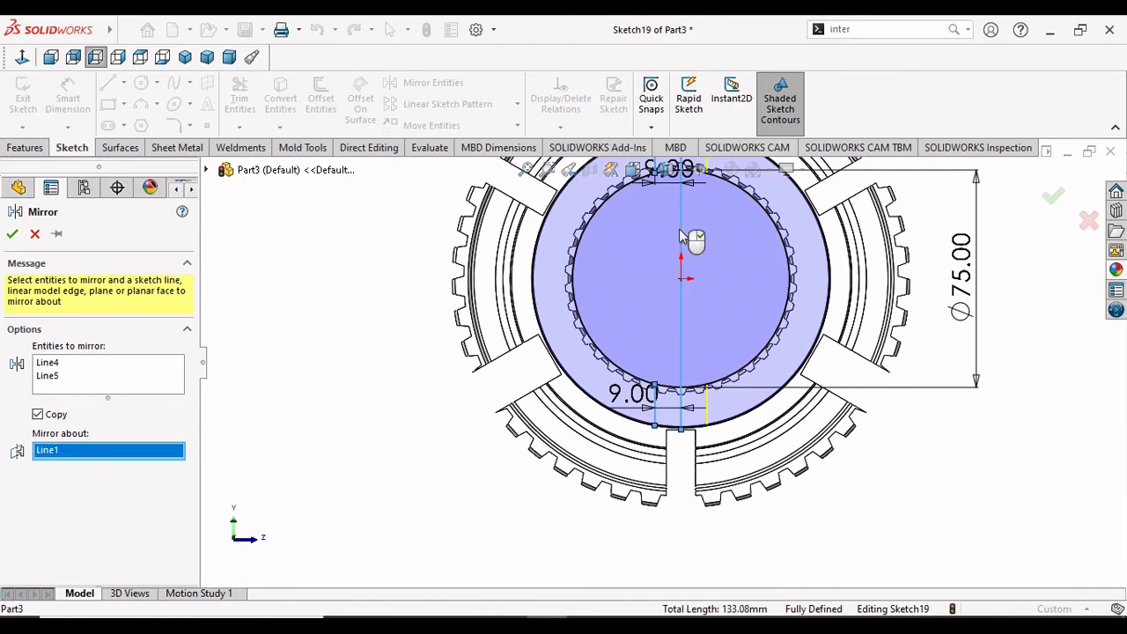
click(11, 234)
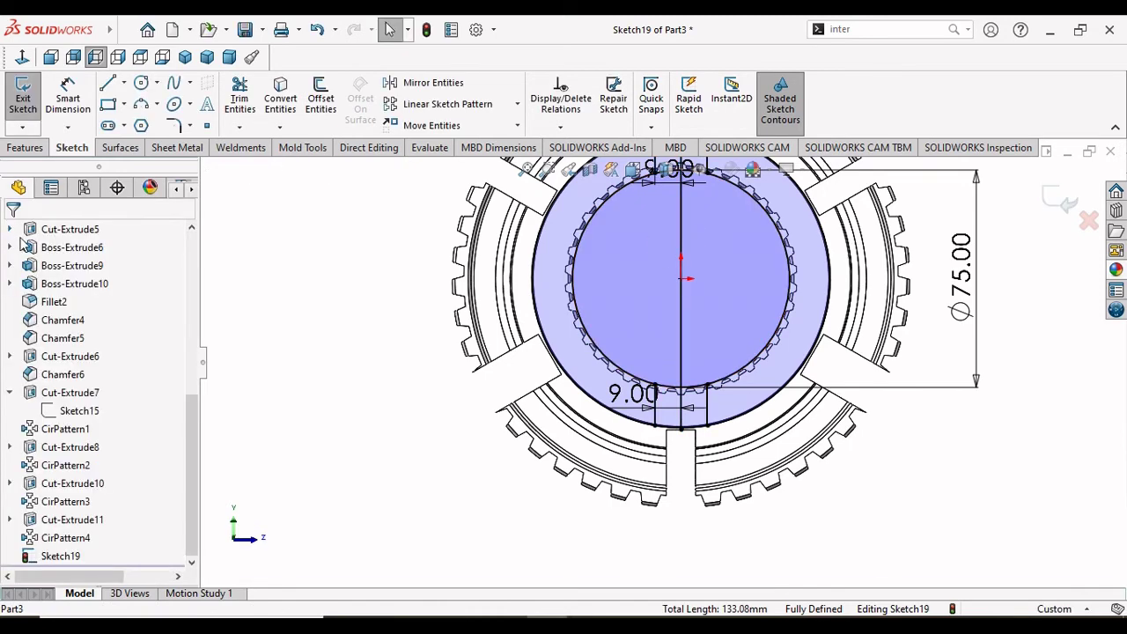
scroll(632, 396, up, 4)
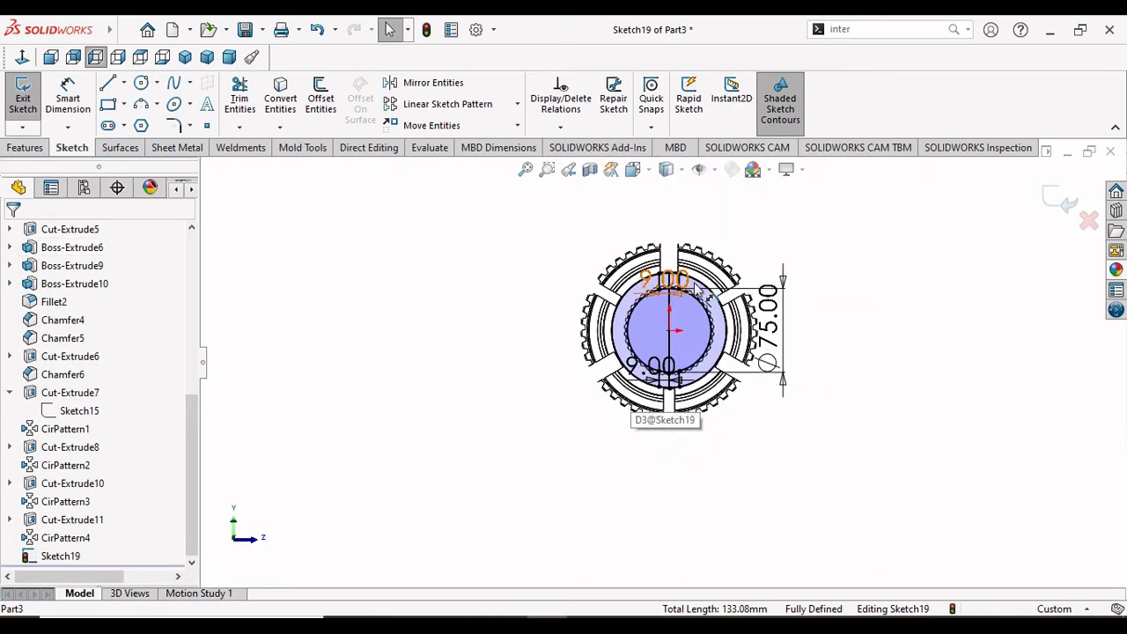
scroll(718, 379, down, 2)
scroll(722, 379, down, 2)
scroll(721, 373, down, 1)
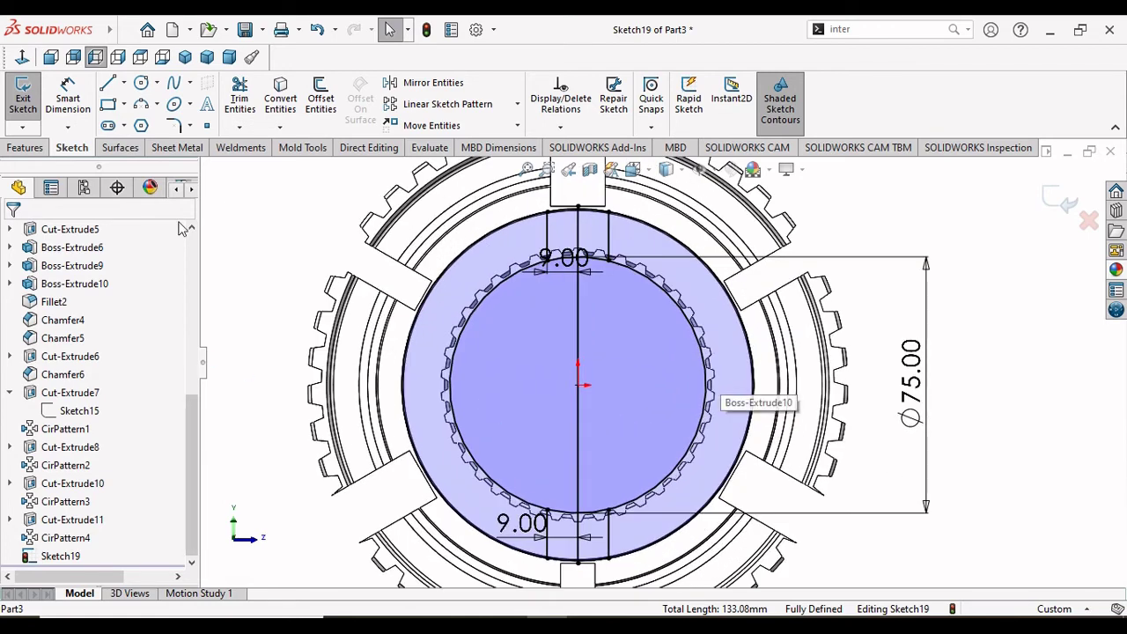
Step: Power-trim away the left and right arcs of the 75 mm circle
click(239, 97)
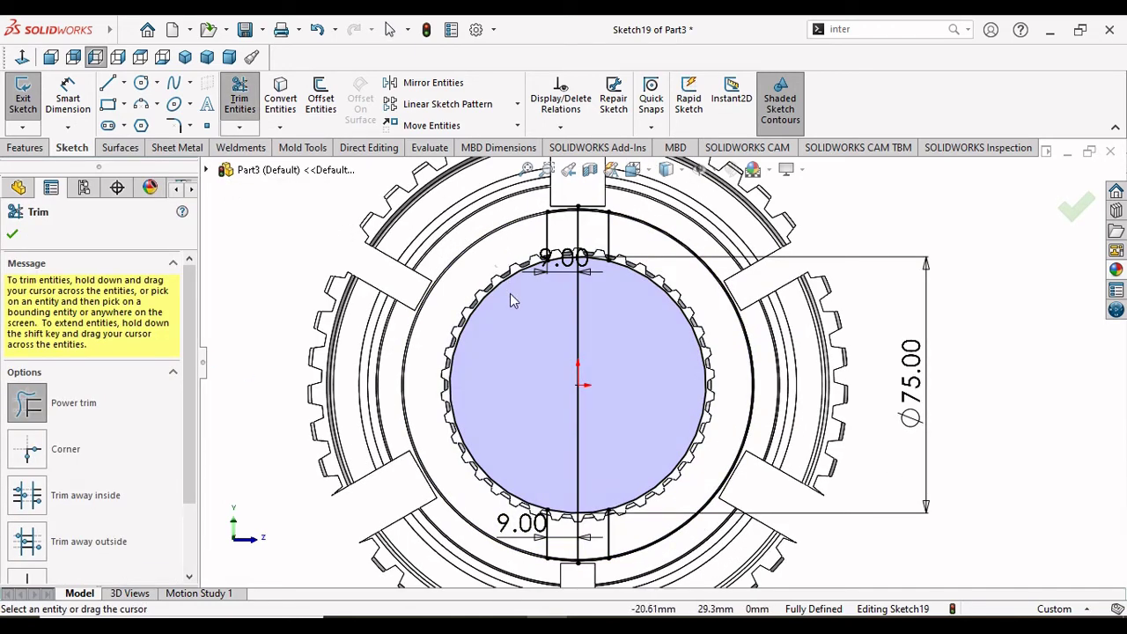
mouse_move(517, 232)
mouse_down()
mouse_move(599, 311)
mouse_move(593, 340)
mouse_move(716, 326)
mouse_up()
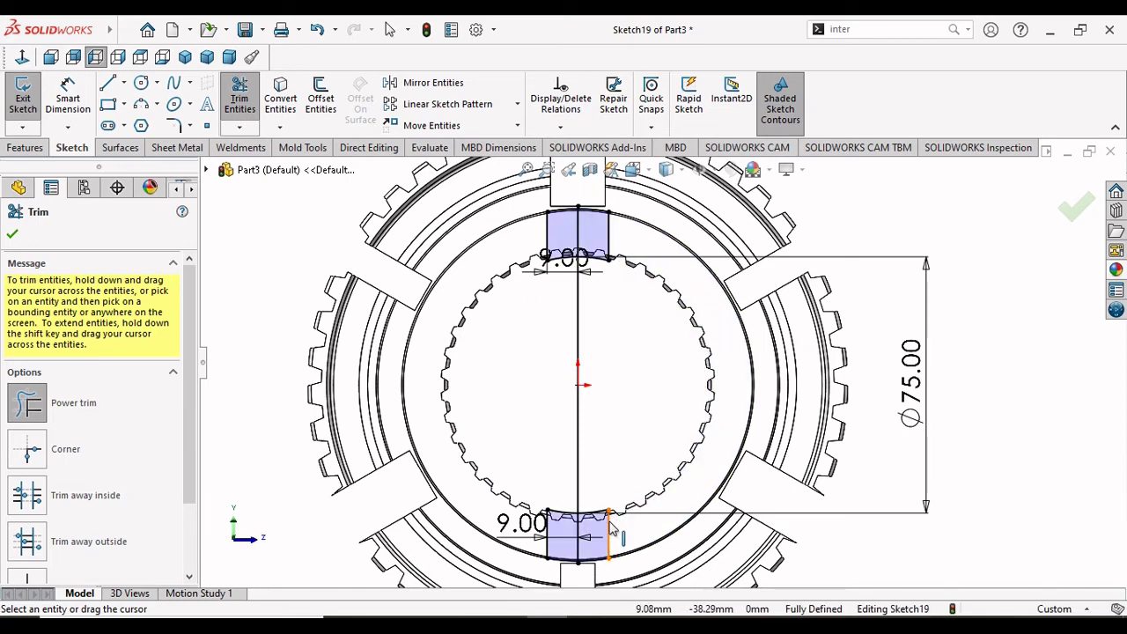
click(14, 236)
Step: Set up a Cut-Extrude from the sketch with a 1.5 mm blind depth
key(f)
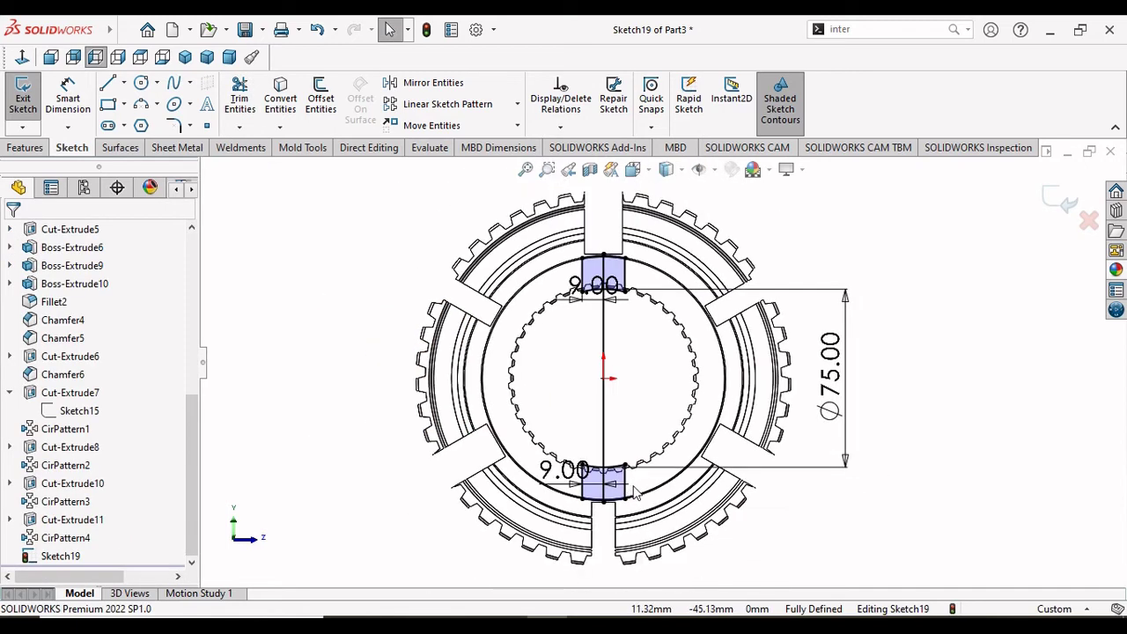
click(23, 149)
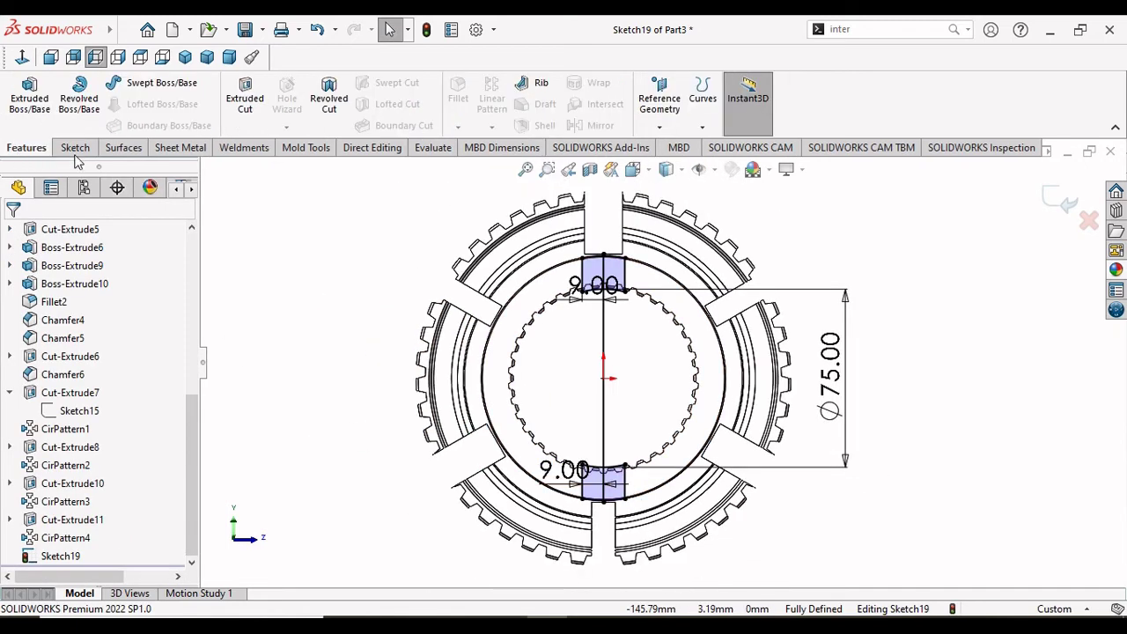
click(245, 106)
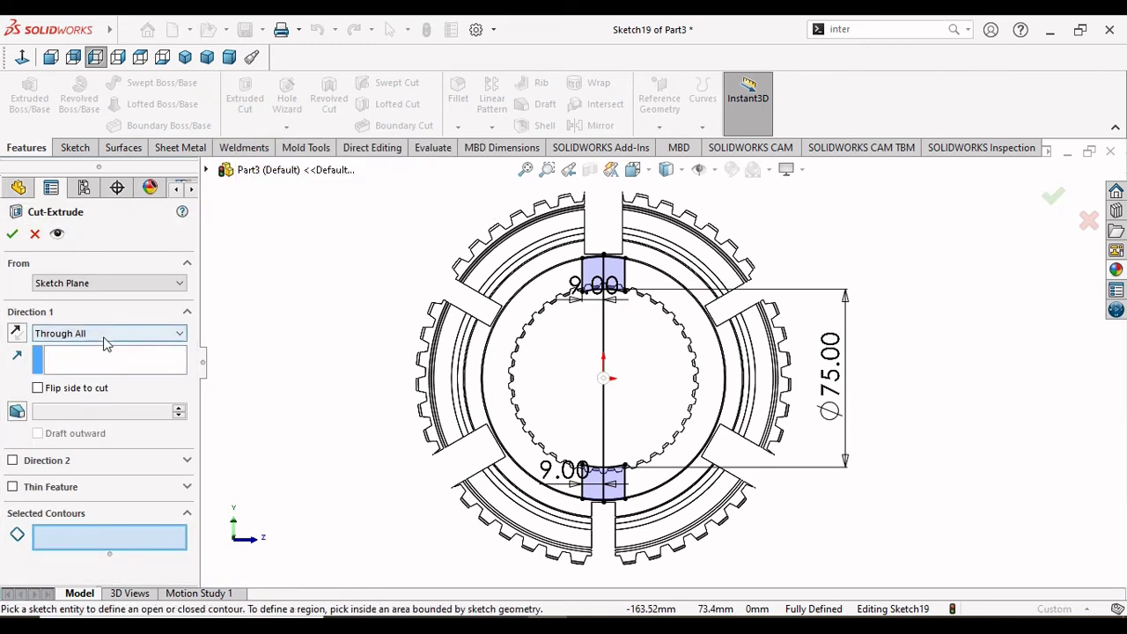
click(104, 334)
click(75, 351)
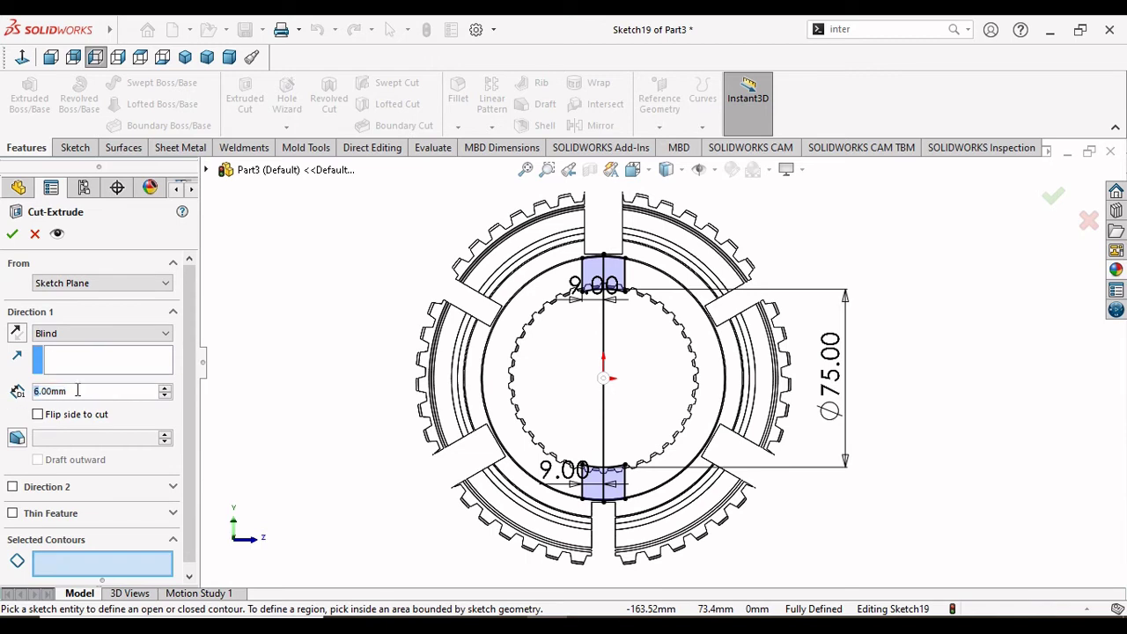
text(1.)
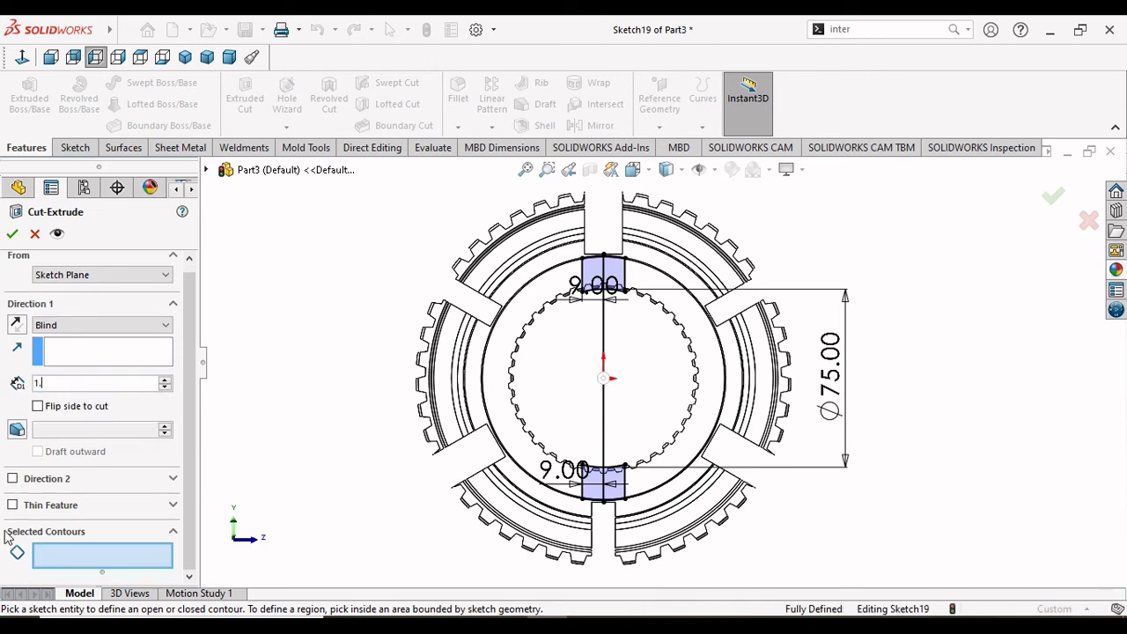
text(5)
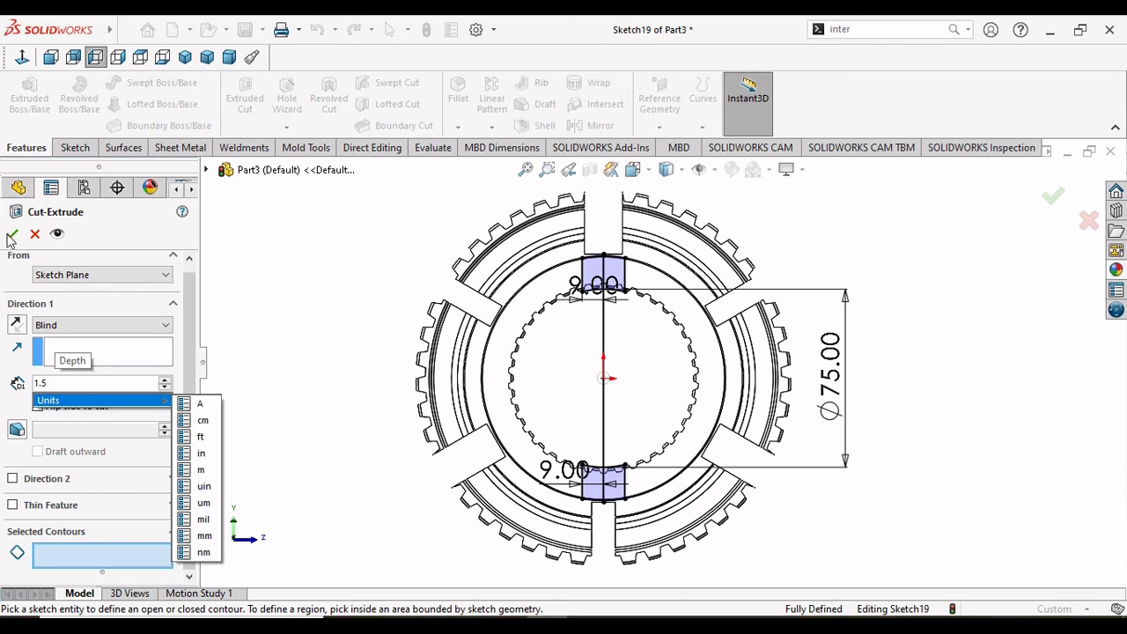
key(Return)
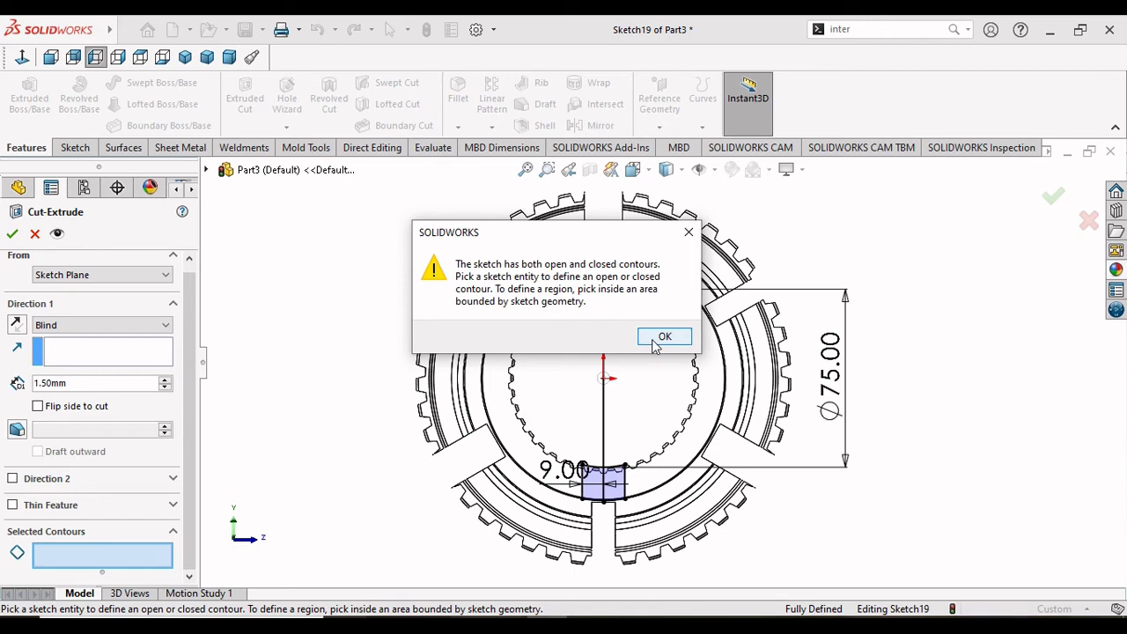
click(662, 337)
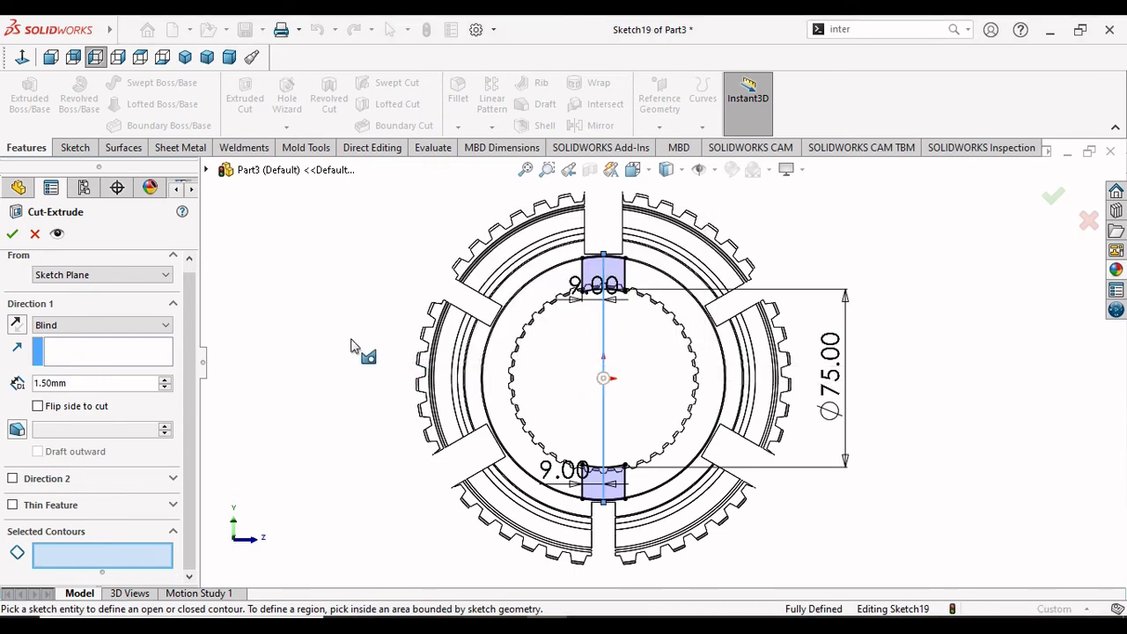
Step: Select the slot regions for the cut, then cancel back to Sketch19 after a rebuild error
mouse_move(351, 346)
middle_down()
mouse_move(365, 335)
mouse_move(415, 374)
middle_up()
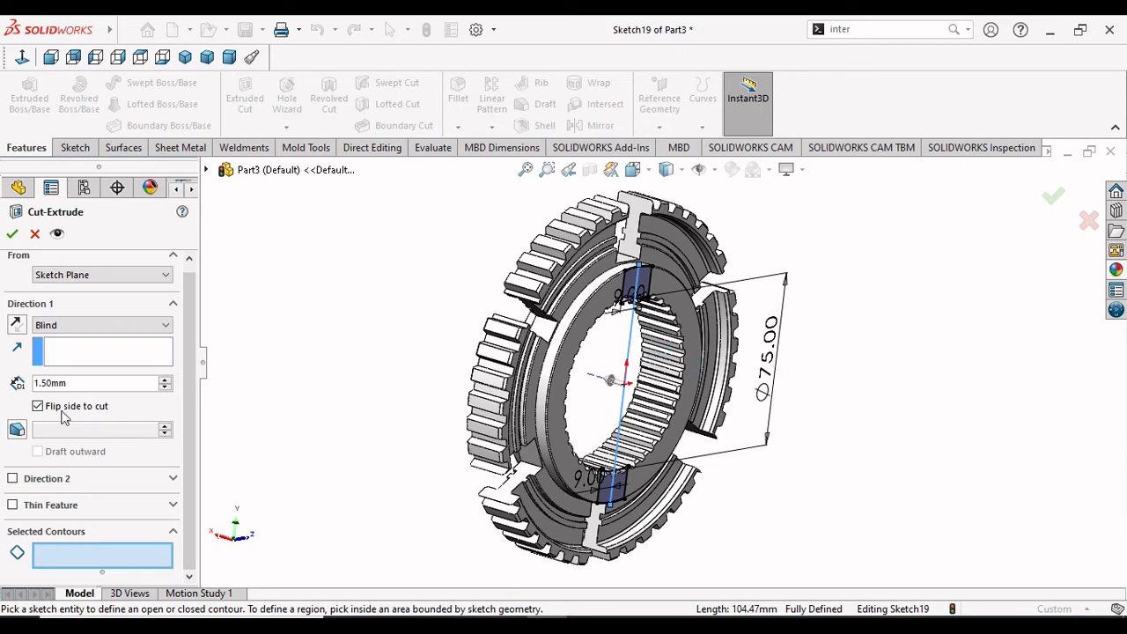
click(12, 234)
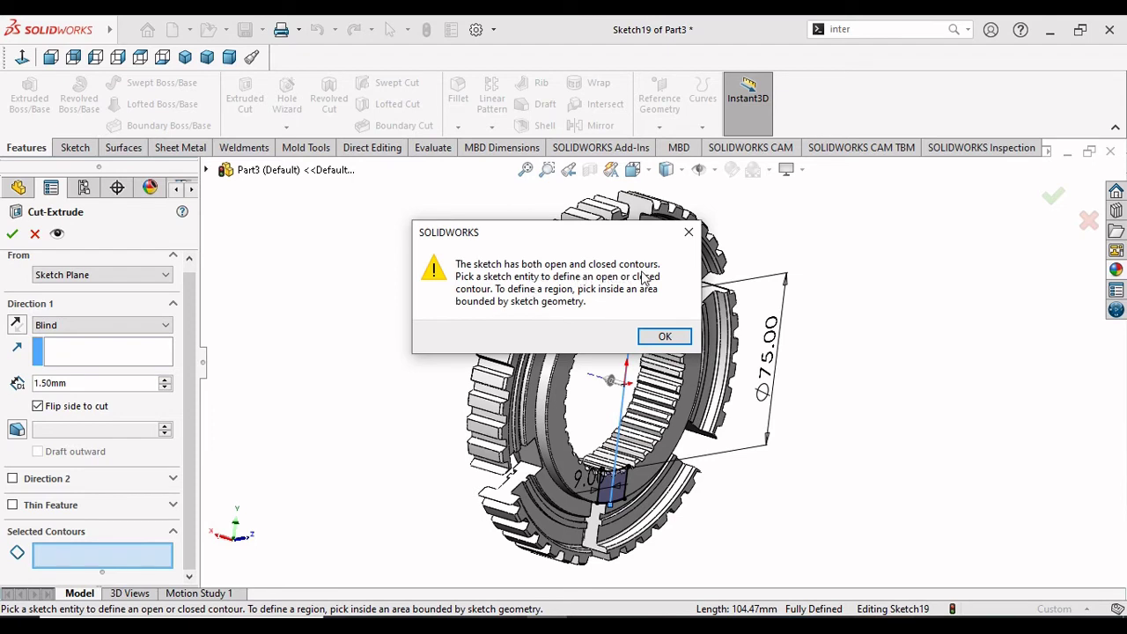
click(661, 338)
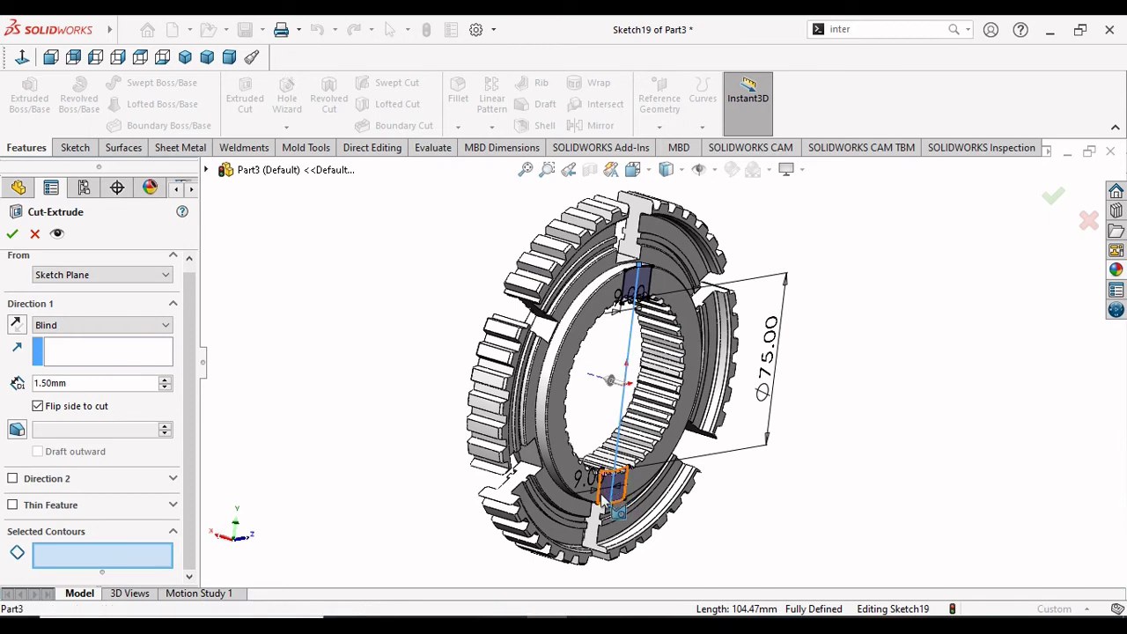
click(612, 491)
click(610, 484)
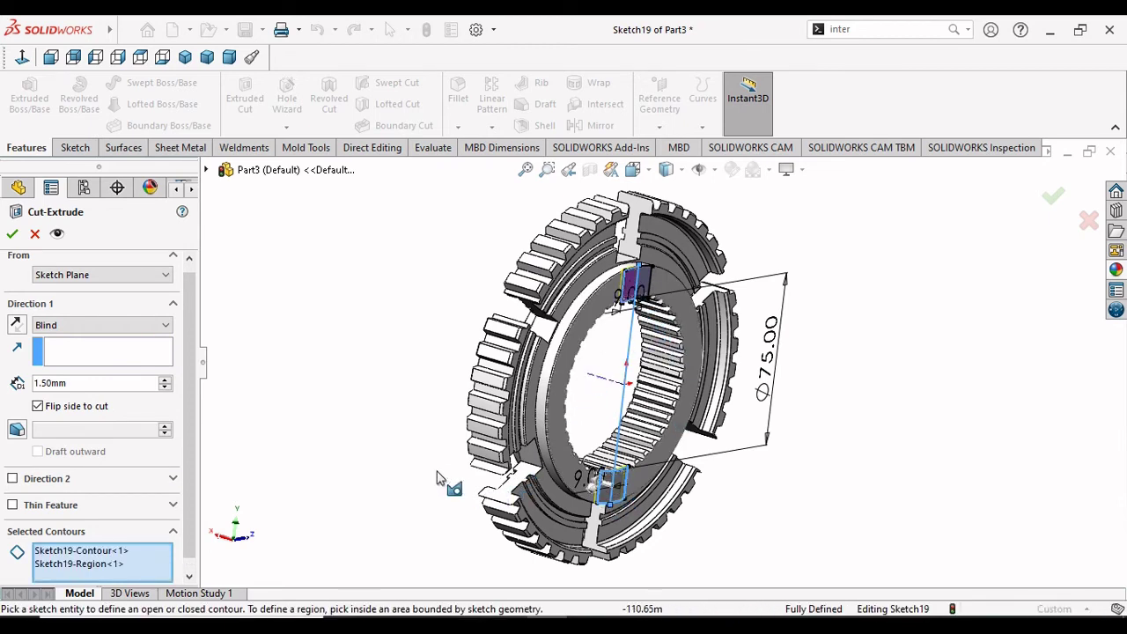
click(12, 234)
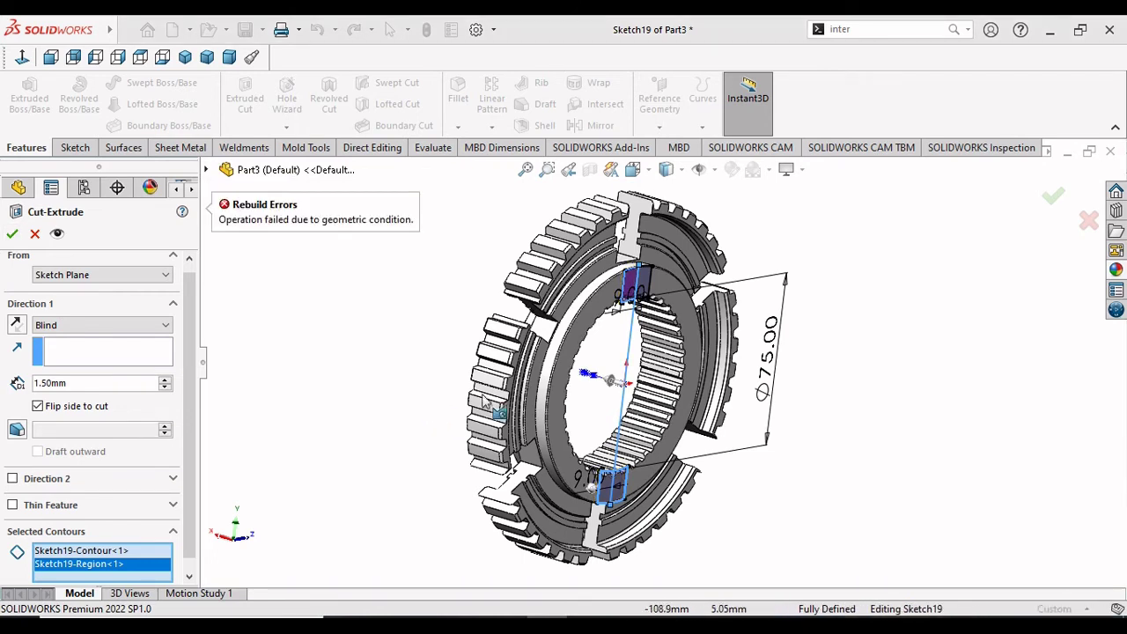
click(641, 290)
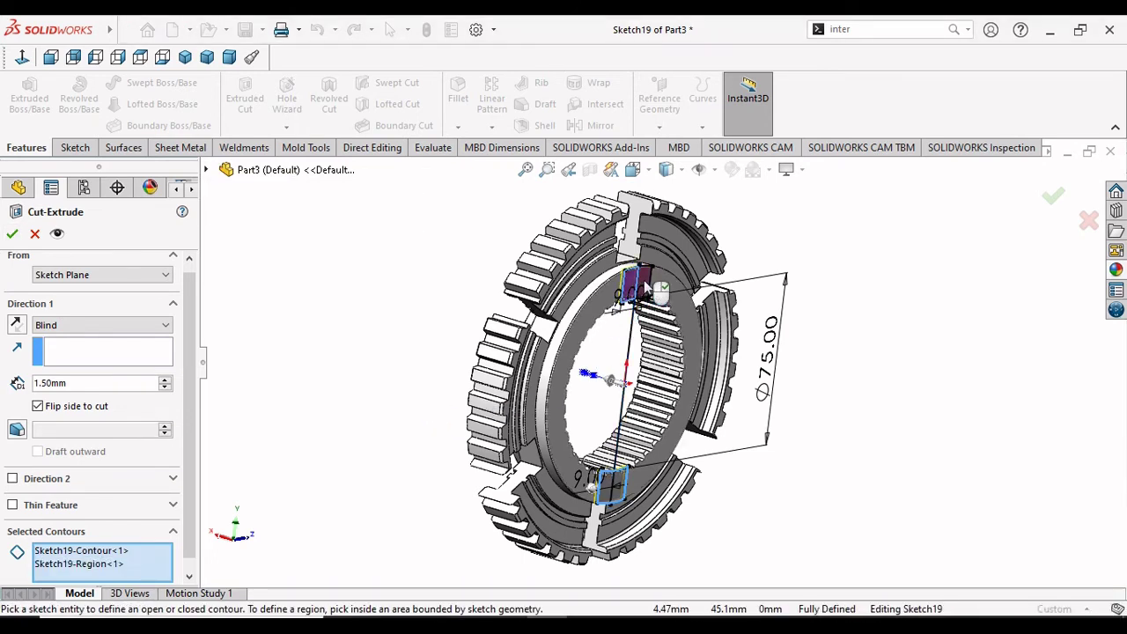
click(616, 481)
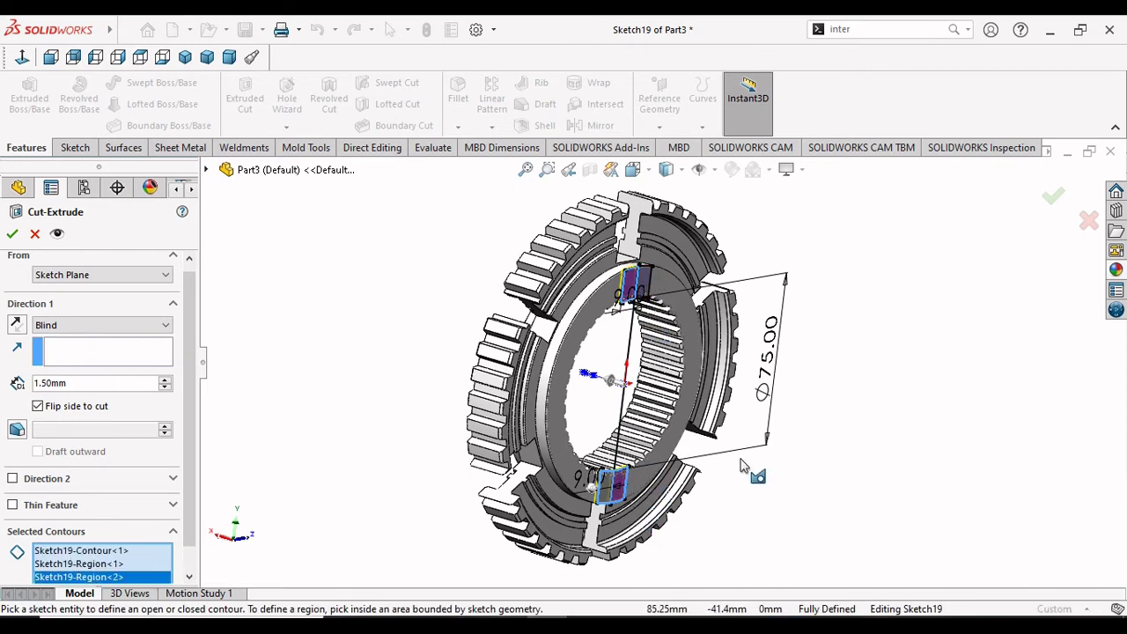
key(Escape)
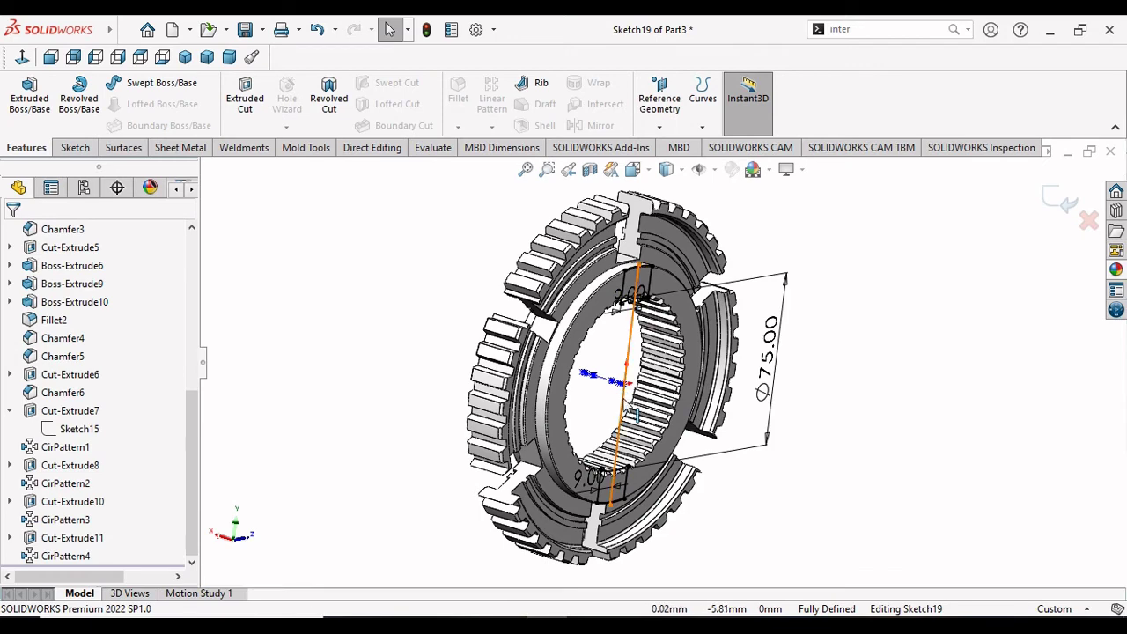
Step: Delete the vertical line running through the slot sketch
click(631, 412)
key(Delete)
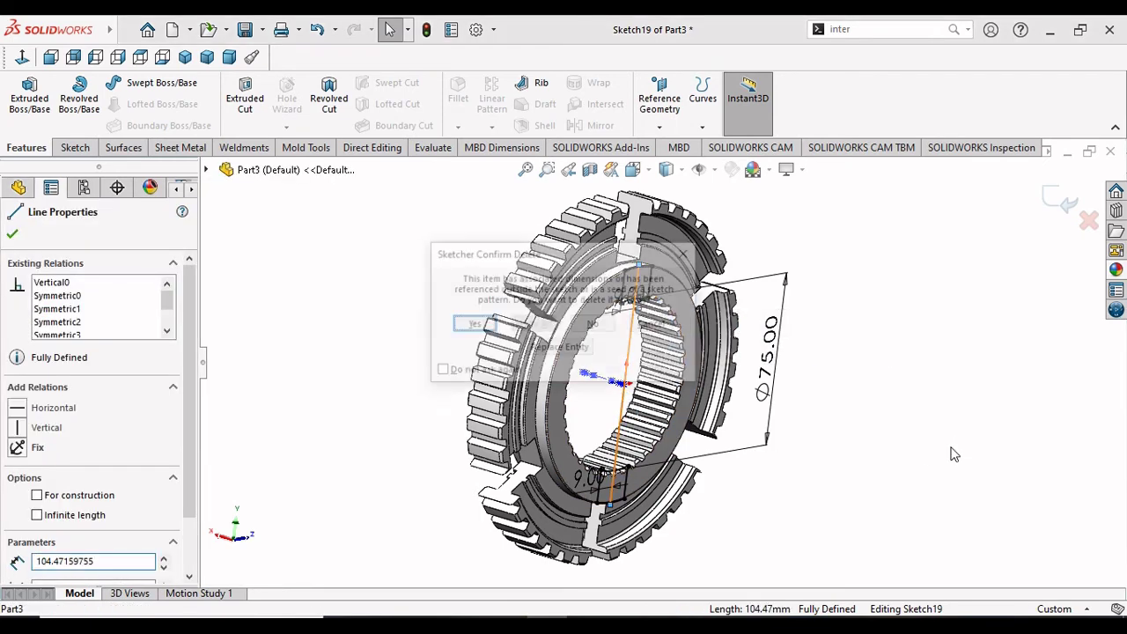
click(492, 325)
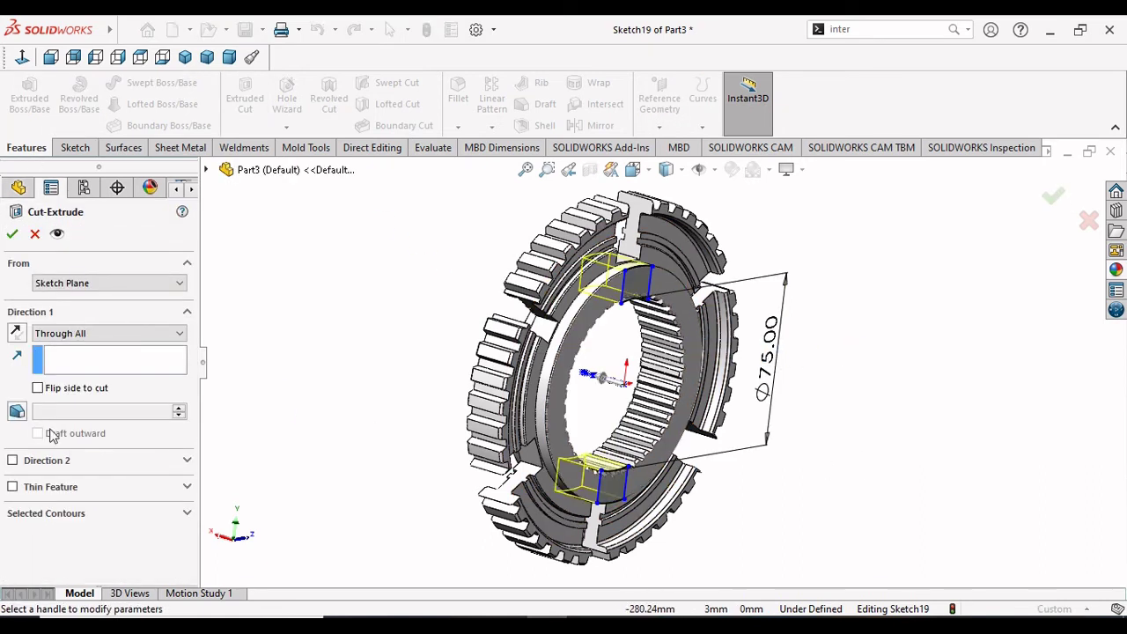
Step: Cut the two 9 mm slot profiles Blind, 1.5 mm deep, into the ring
click(62, 334)
click(76, 350)
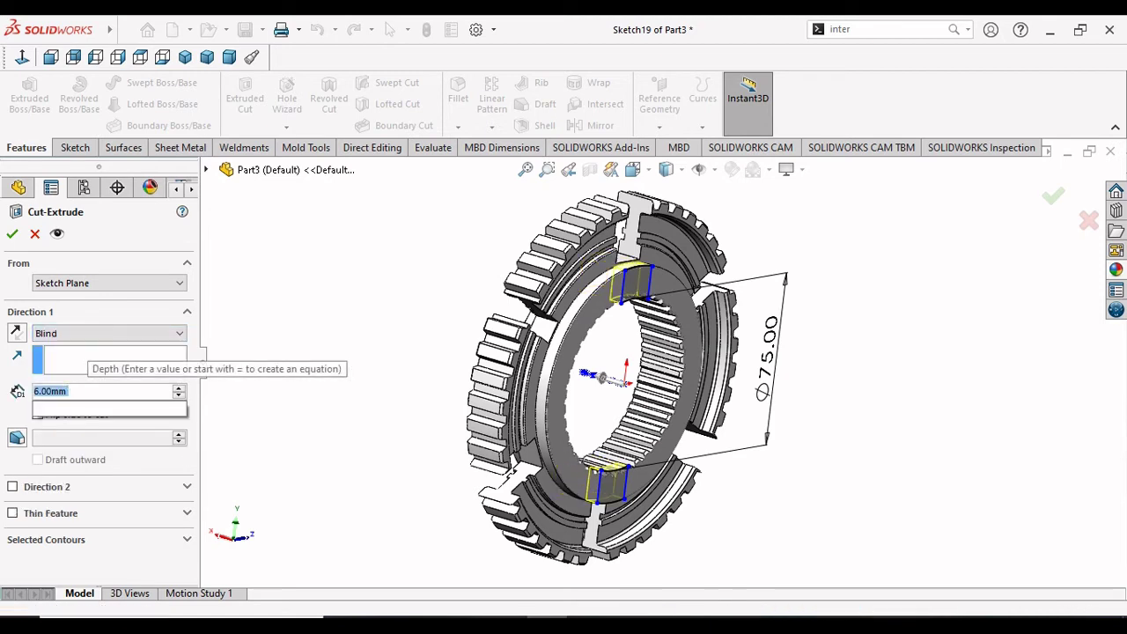
text(1.5)
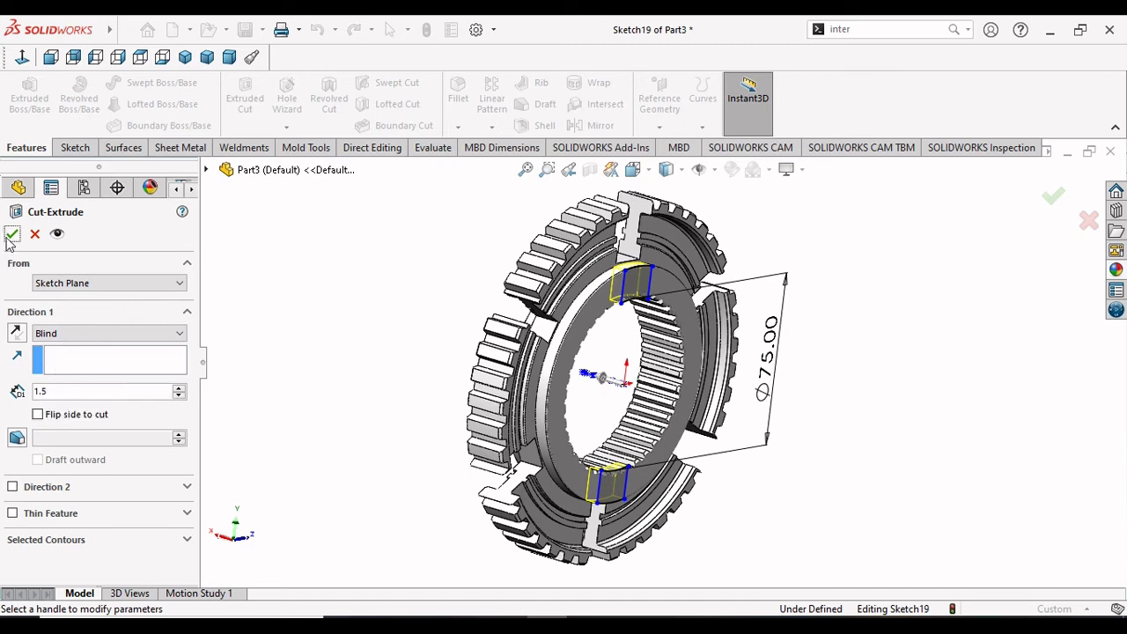
click(11, 235)
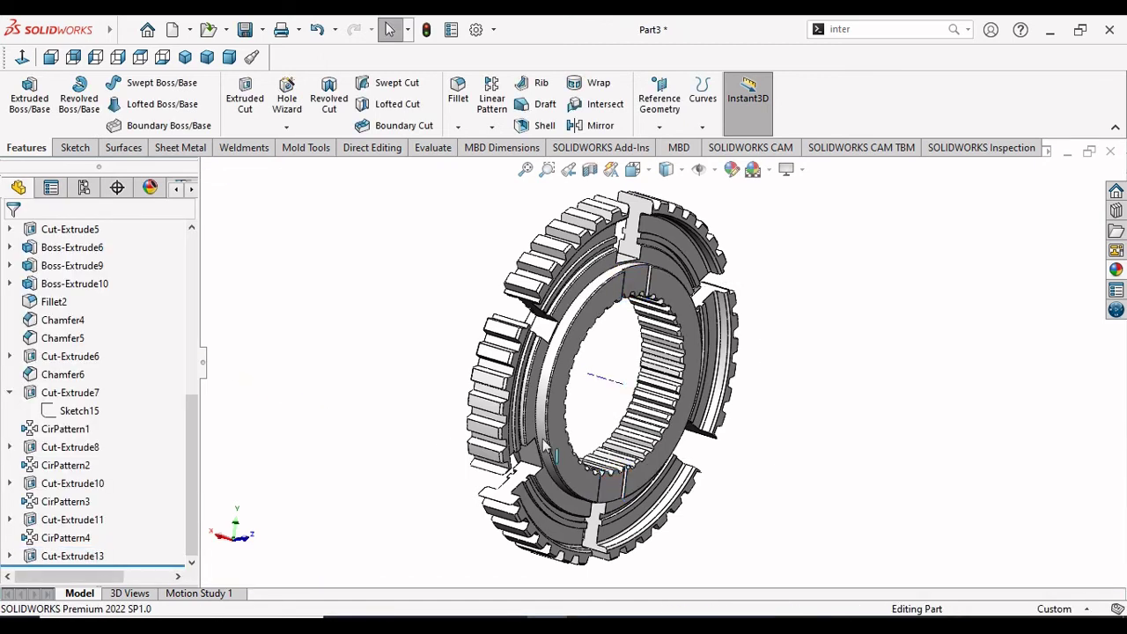
Step: Select two opposite edges of the first new slot in the bore
mouse_move(800, 370)
middle_down()
mouse_move(654, 317)
mouse_move(777, 281)
middle_up()
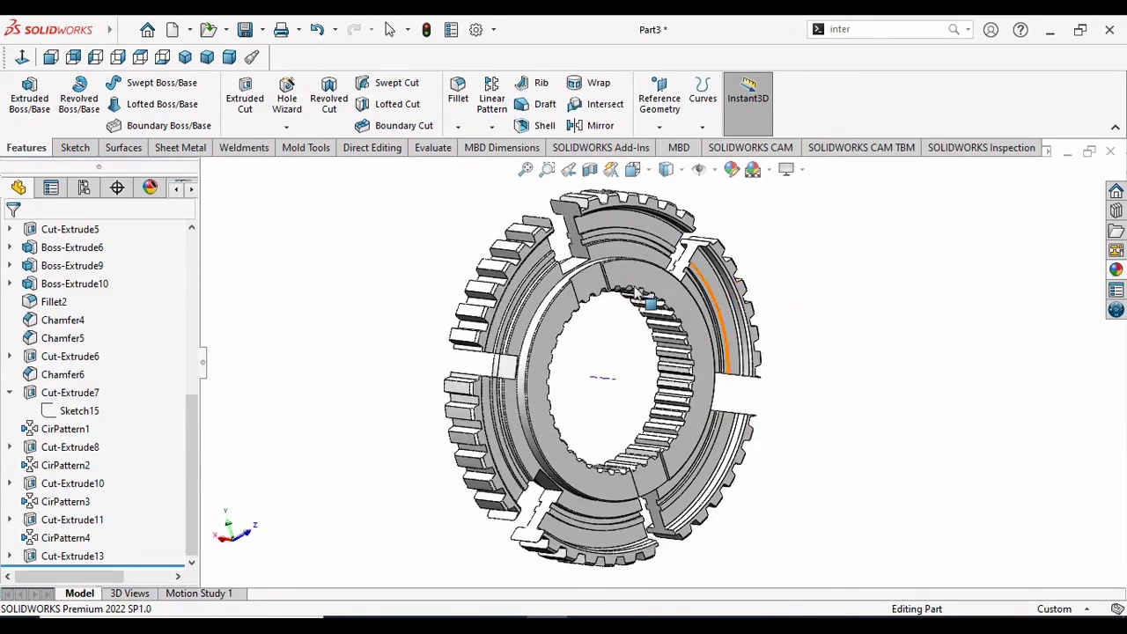
scroll(635, 291, down, 3)
scroll(623, 309, down, 3)
click(593, 293)
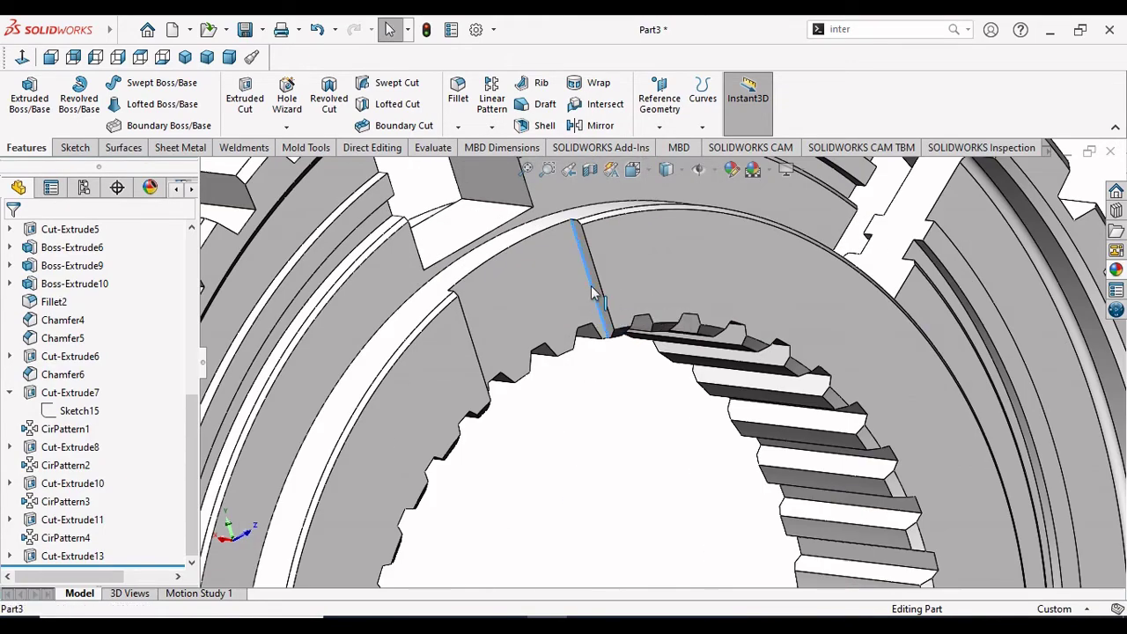
mouse_move(635, 461)
middle_down()
mouse_move(573, 481)
mouse_move(322, 390)
middle_up()
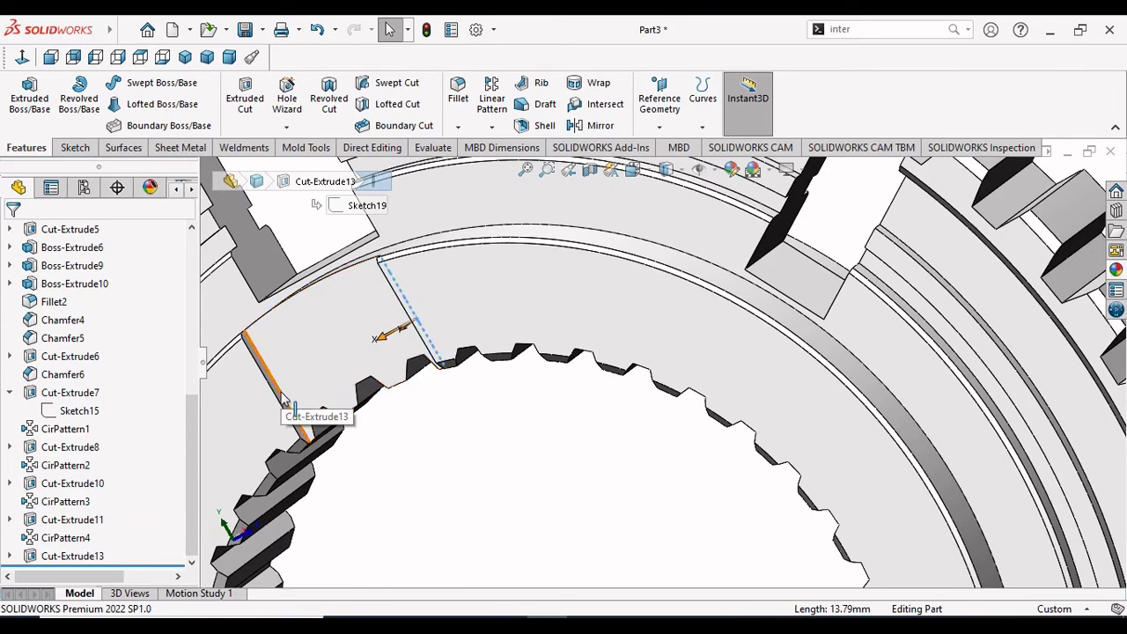
click(283, 395)
Step: Add two edges of the second slot to the edge selection
scroll(466, 523, down, 3)
mouse_move(474, 491)
middle_down()
mouse_move(582, 387)
mouse_move(519, 410)
middle_up()
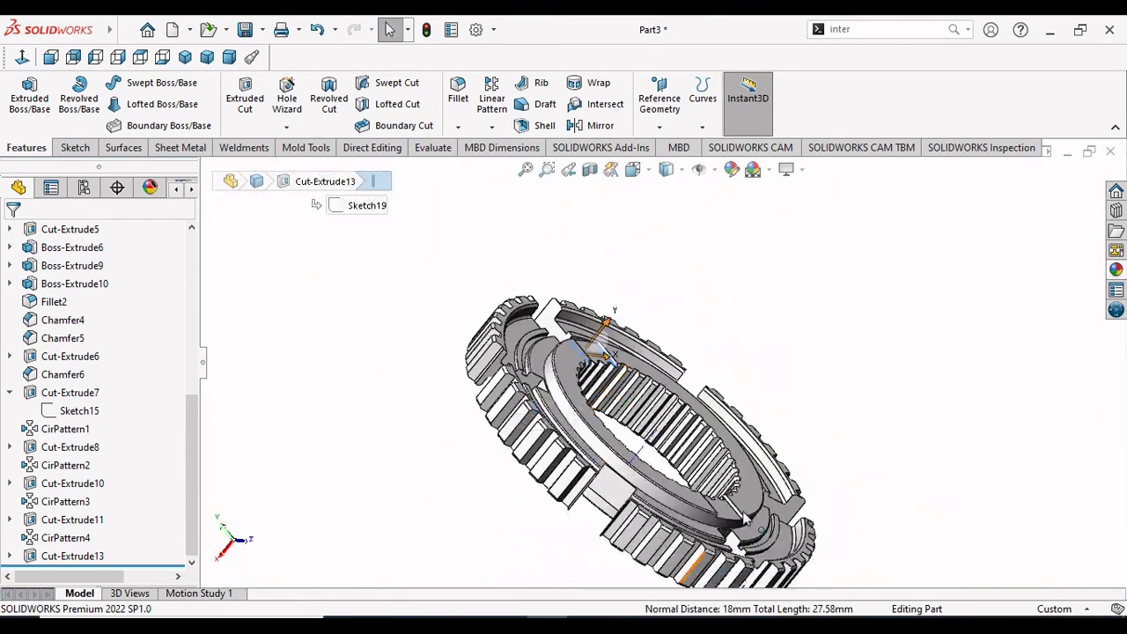
scroll(746, 519, up, 5)
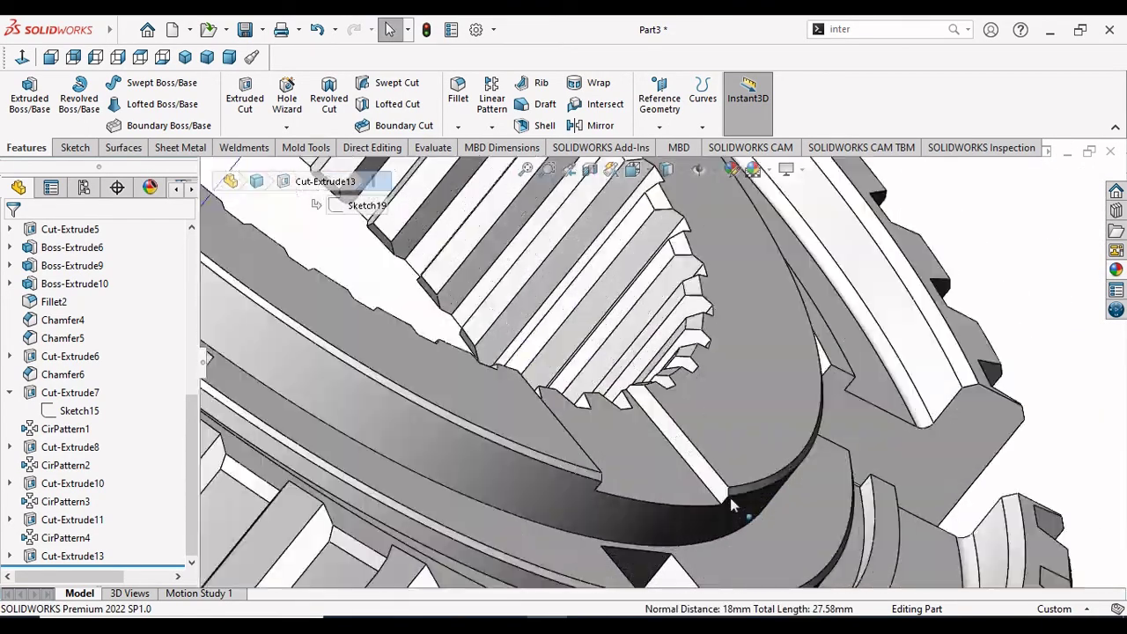
click(688, 467)
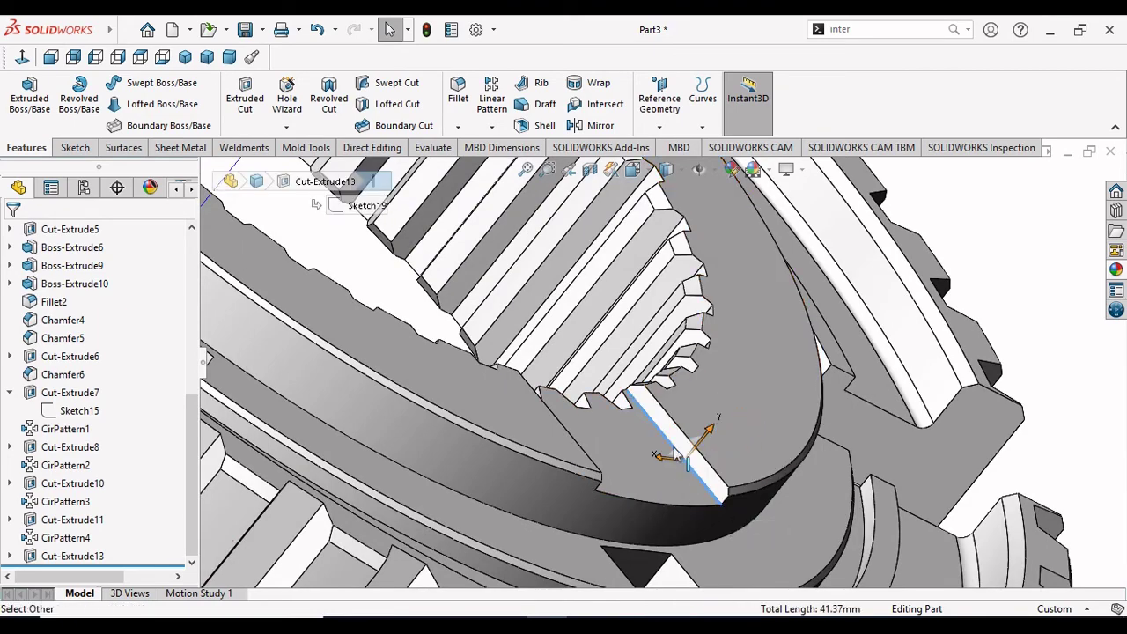
mouse_move(688, 465)
middle_down()
mouse_move(701, 394)
mouse_move(603, 429)
middle_up()
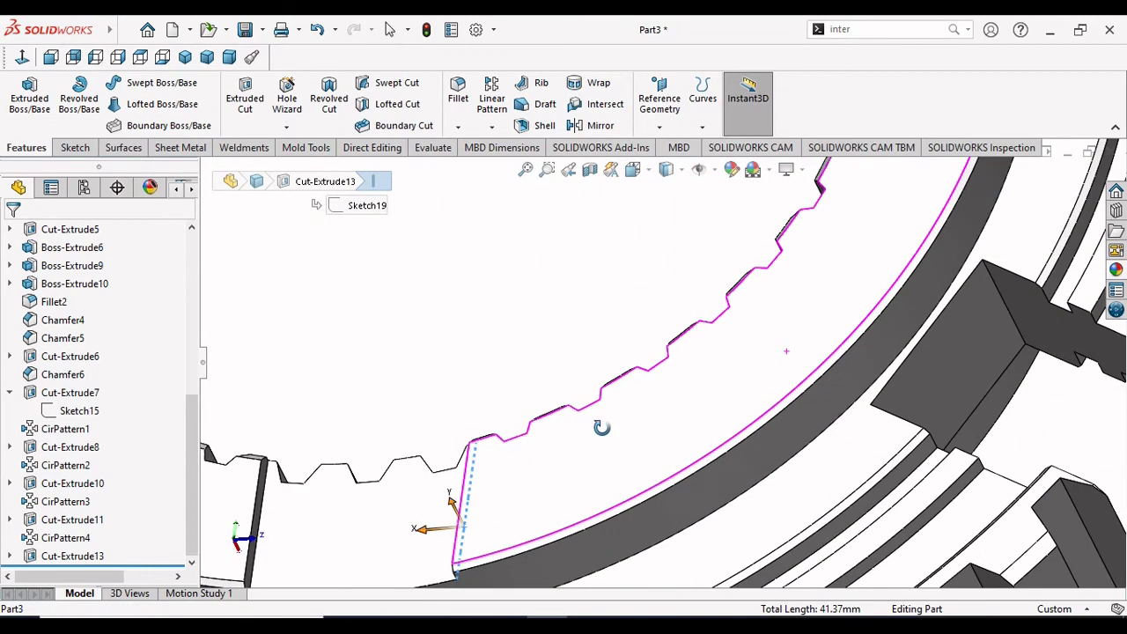
ctrl+click(267, 515)
Step: Chamfer the four selected slot edges 1 mm at 45°, then zoom out to the ring
click(457, 129)
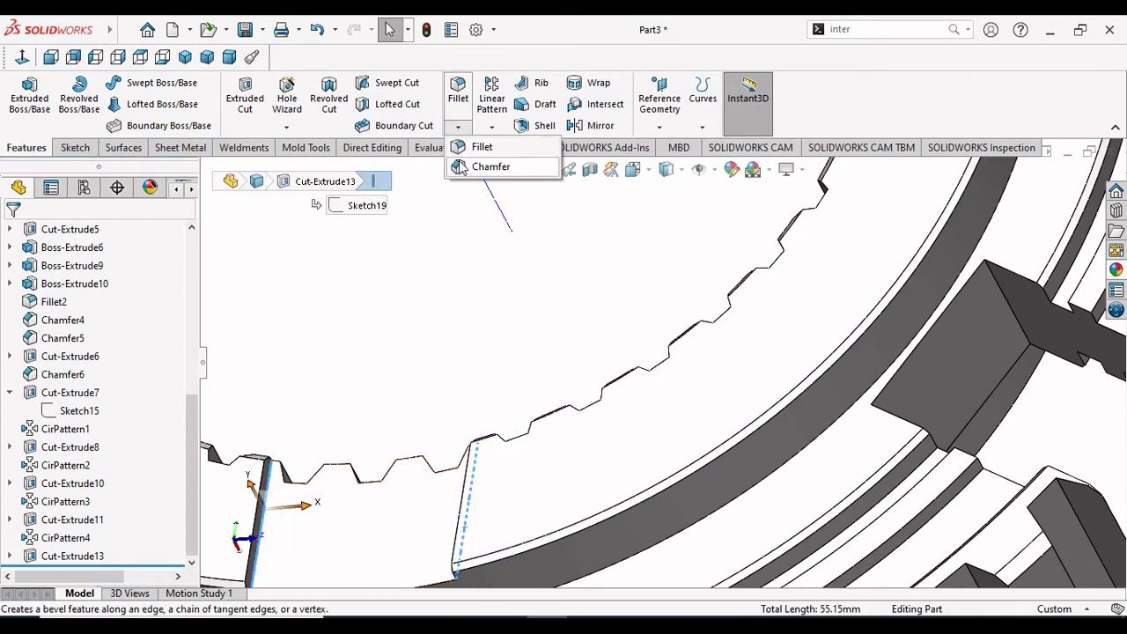
click(462, 167)
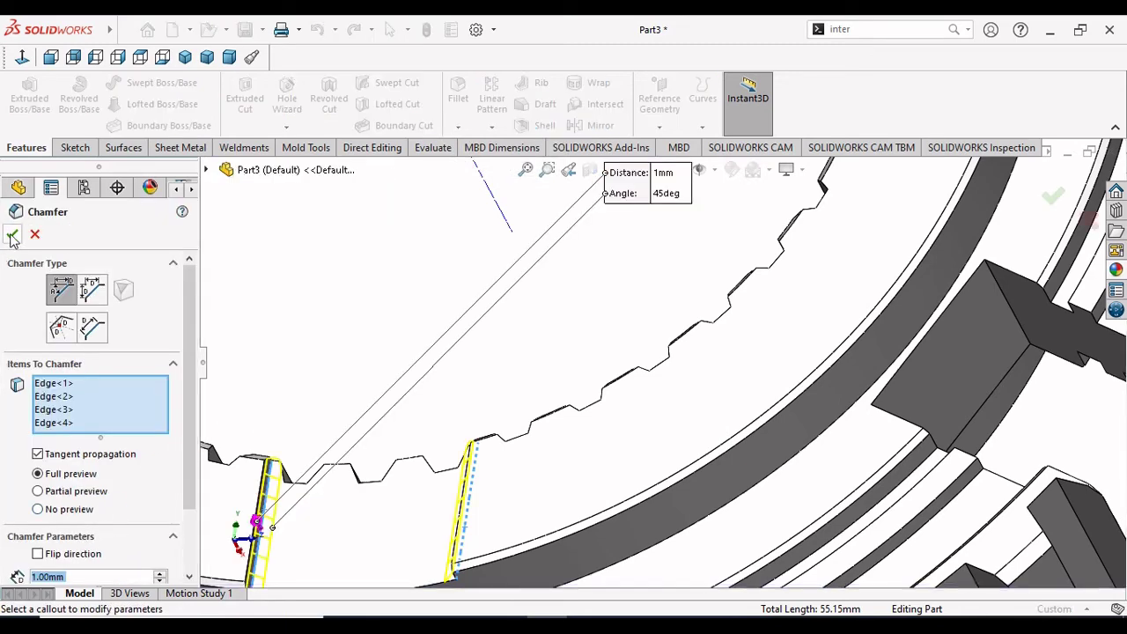
click(12, 234)
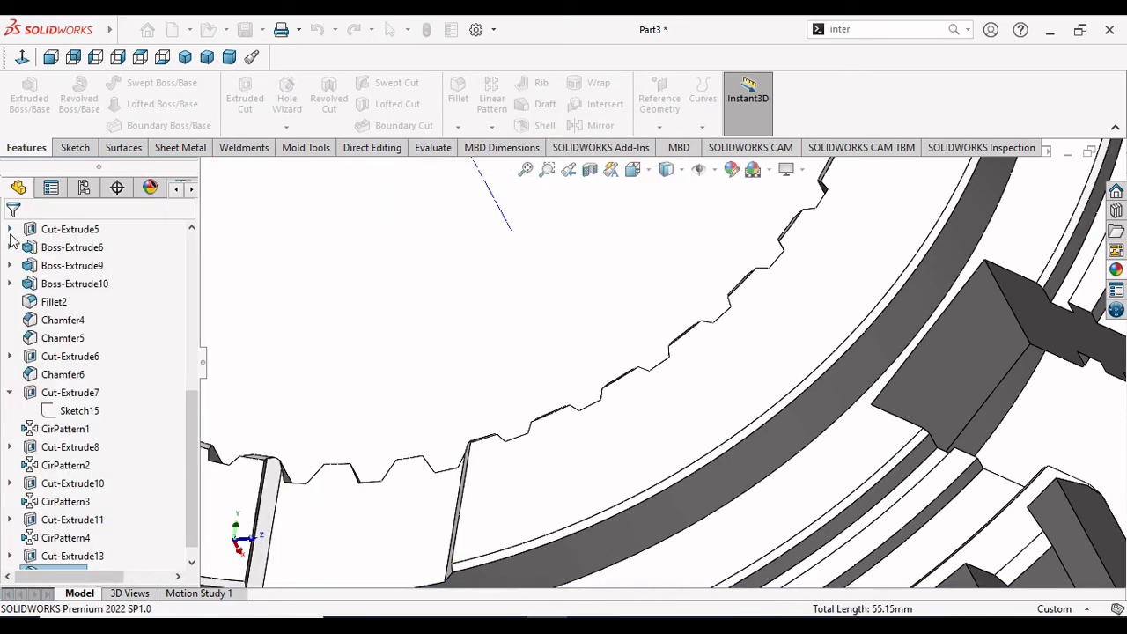
scroll(469, 429, up, 10)
scroll(470, 429, up, 3)
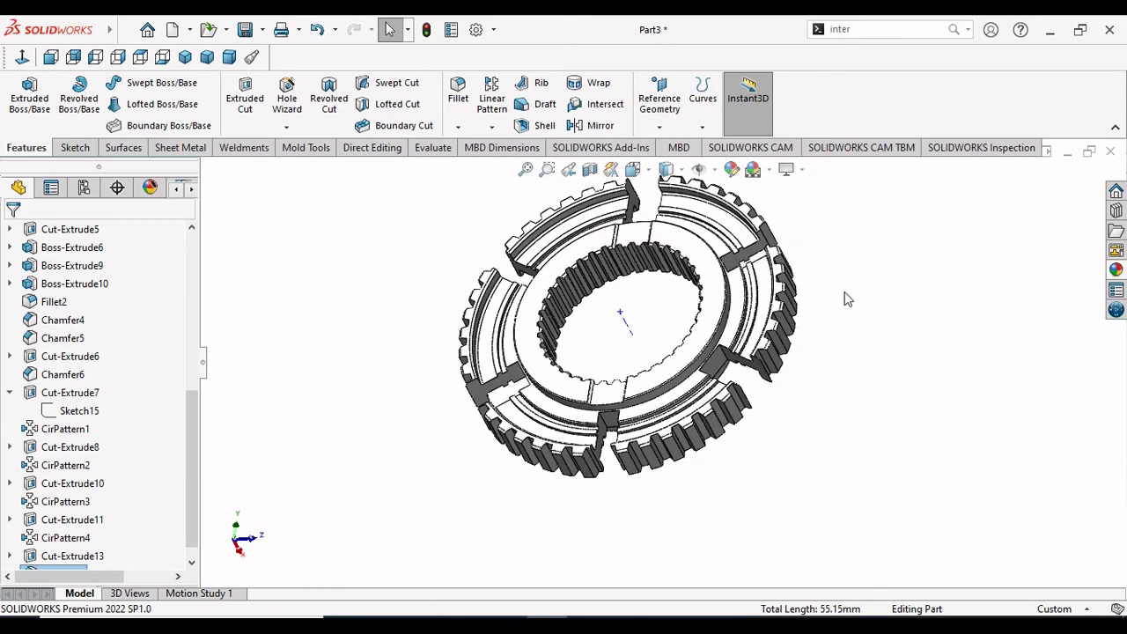
mouse_move(700, 227)
middle_down()
mouse_move(629, 344)
mouse_move(503, 304)
middle_up()
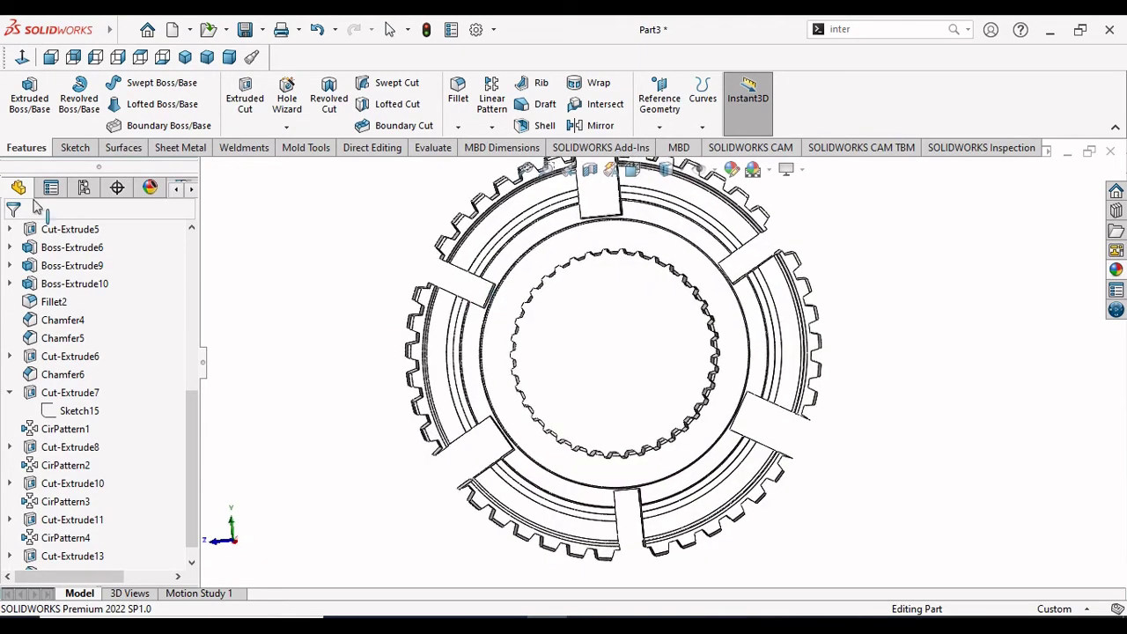
Step: Sketch on the inner ring face and draw a vertical centreline from top slot to bottom slot
click(23, 58)
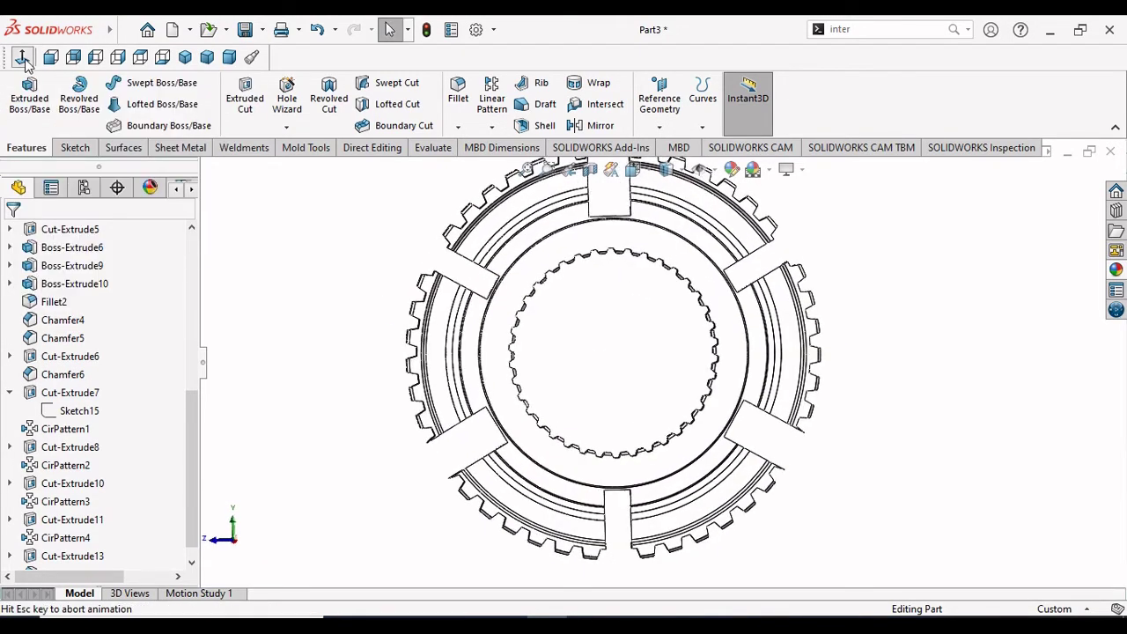
click(697, 259)
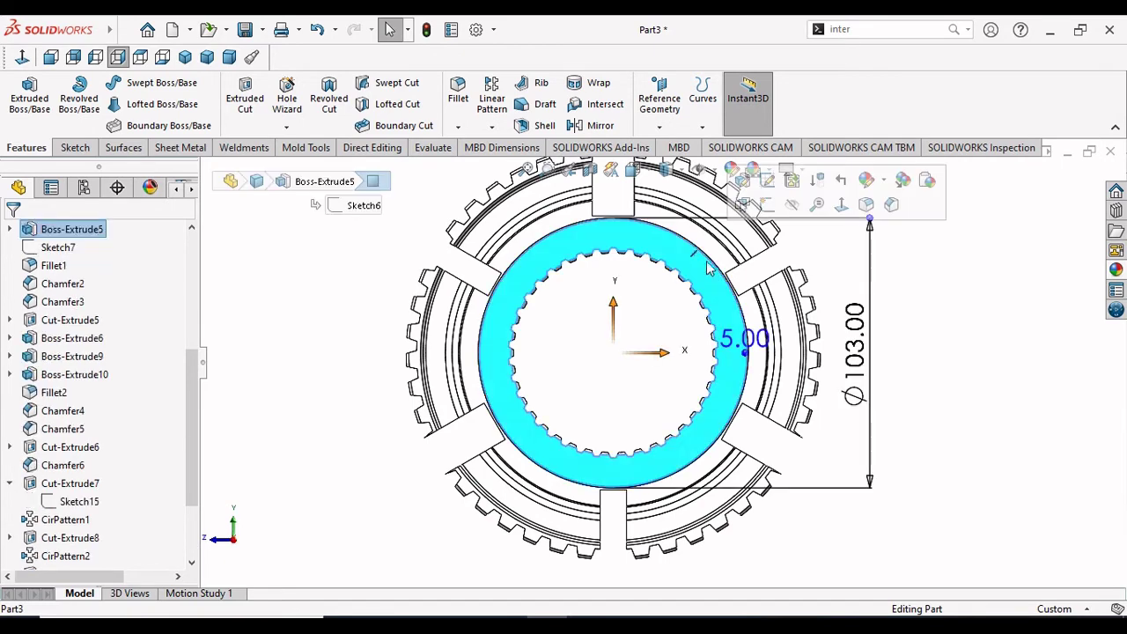
click(767, 205)
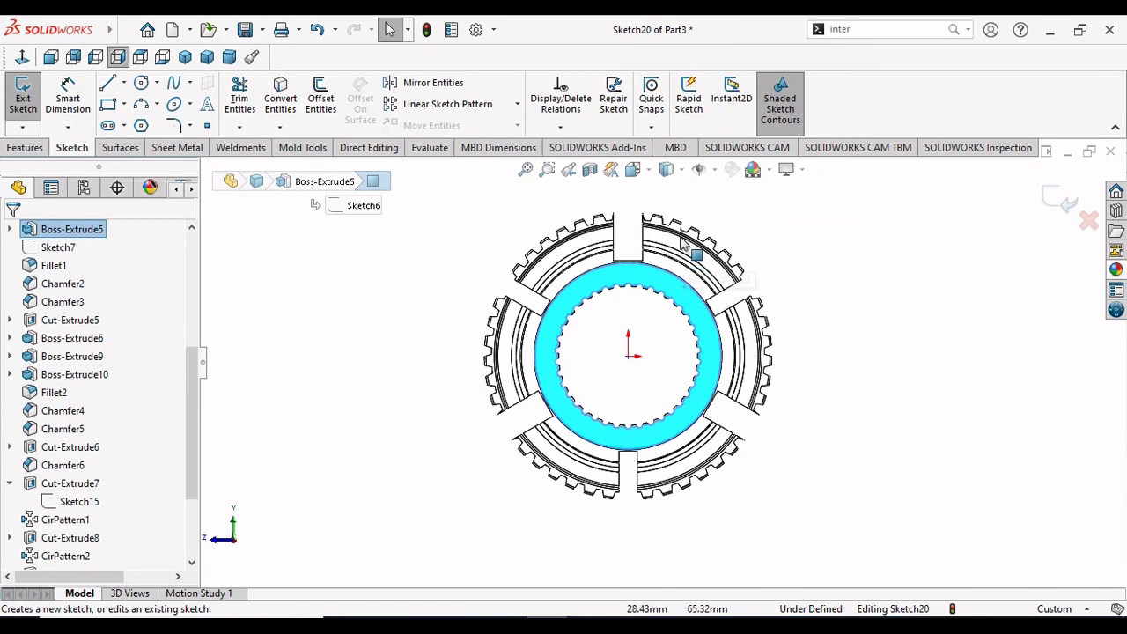
click(123, 82)
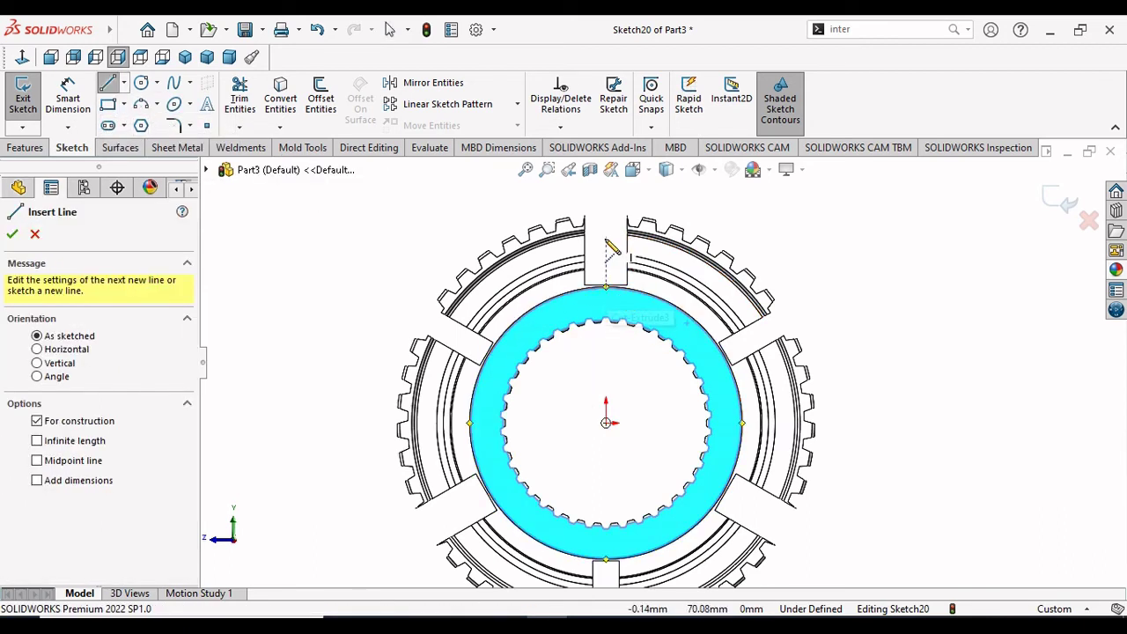
click(613, 337)
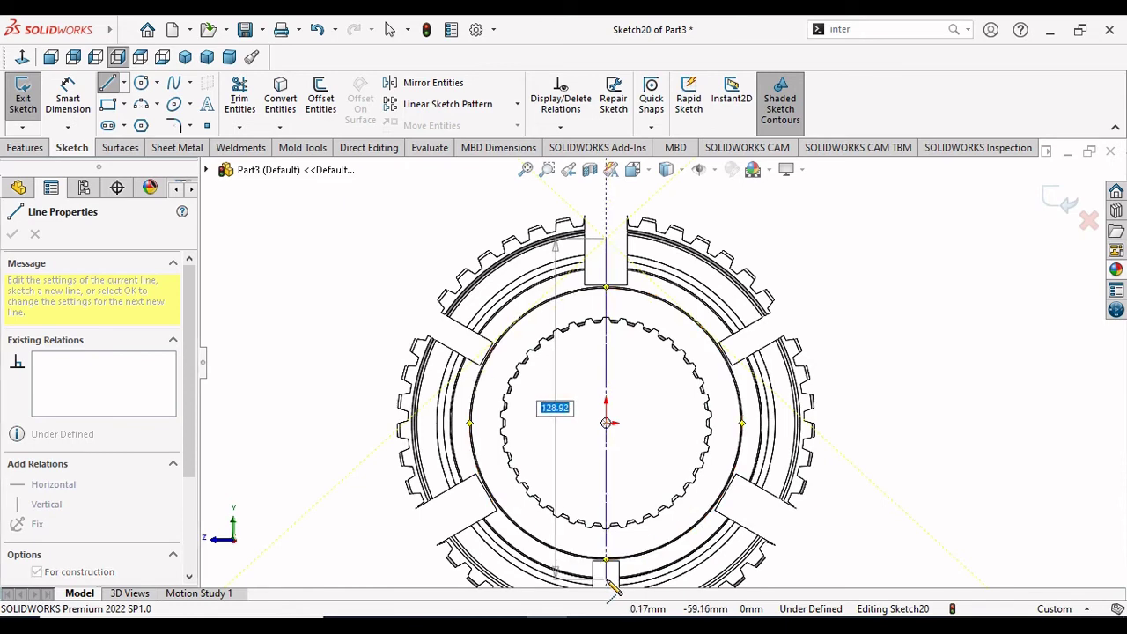
click(607, 580)
right_click(870, 386)
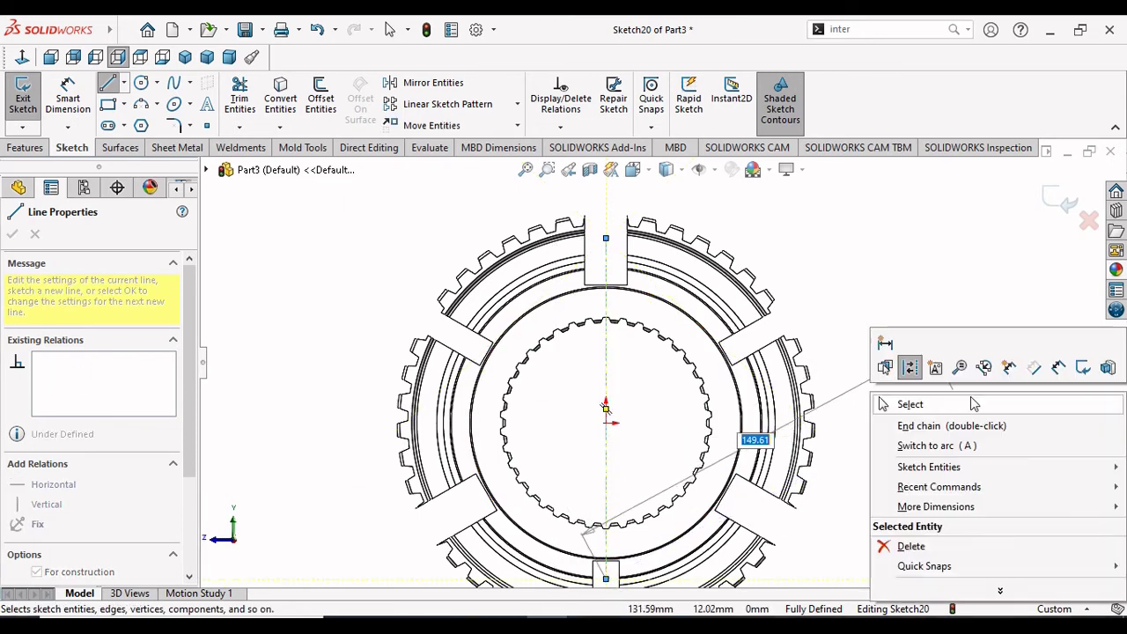
click(955, 407)
Step: Convert the ring's 103 mm circular edge into the sketch
scroll(630, 361, down, 2)
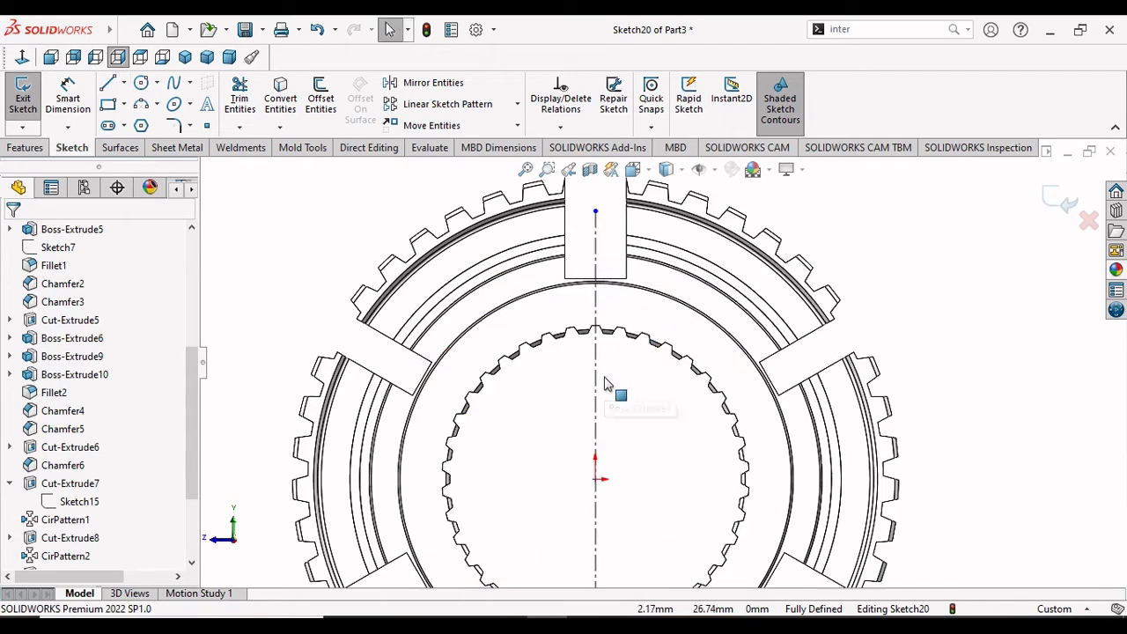
scroll(633, 374, down, 2)
scroll(630, 370, up, 1)
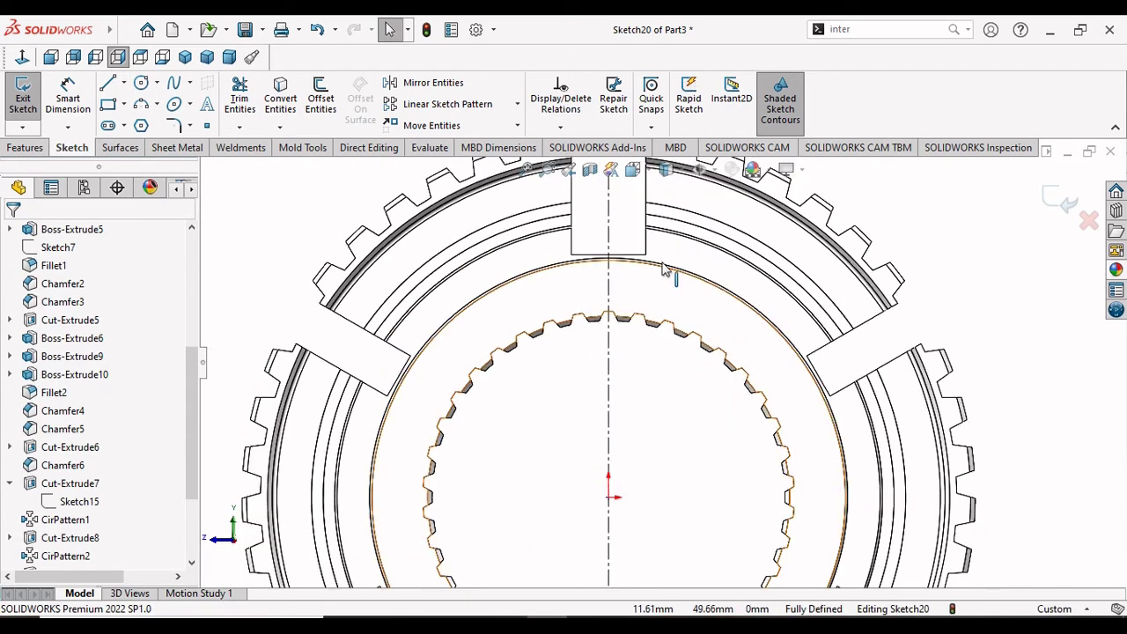
scroll(669, 264, down, 3)
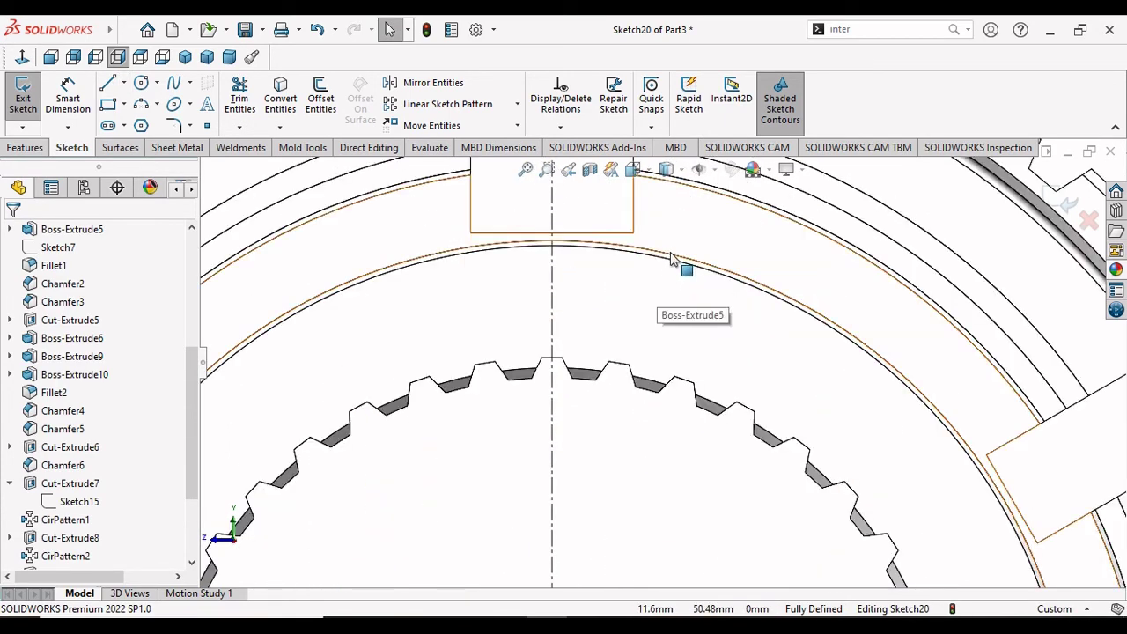
click(671, 259)
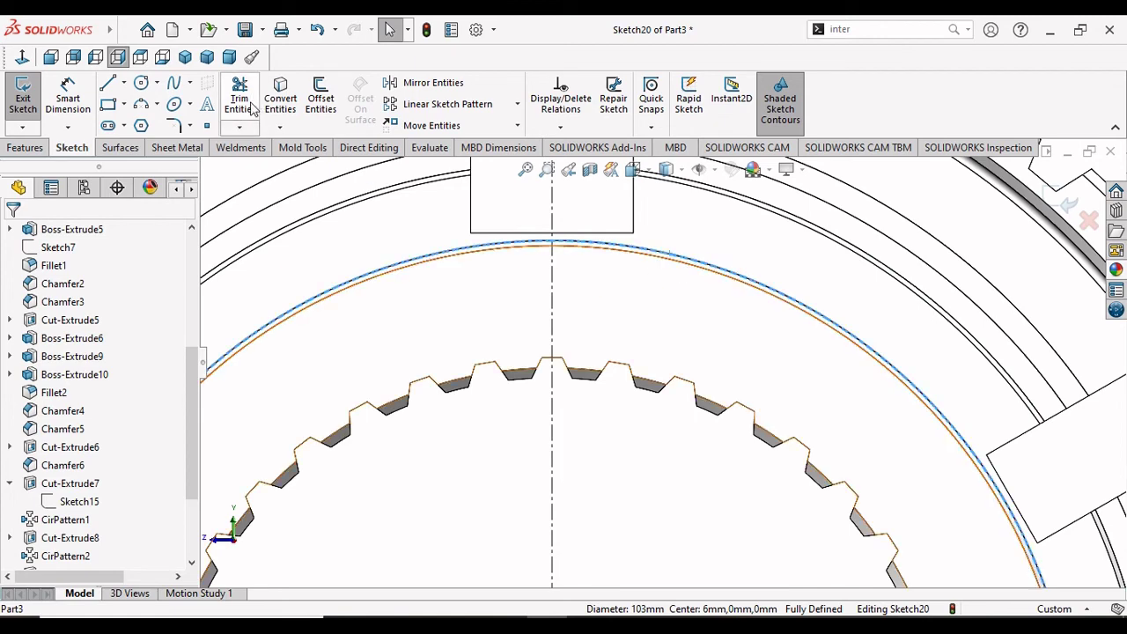
click(280, 102)
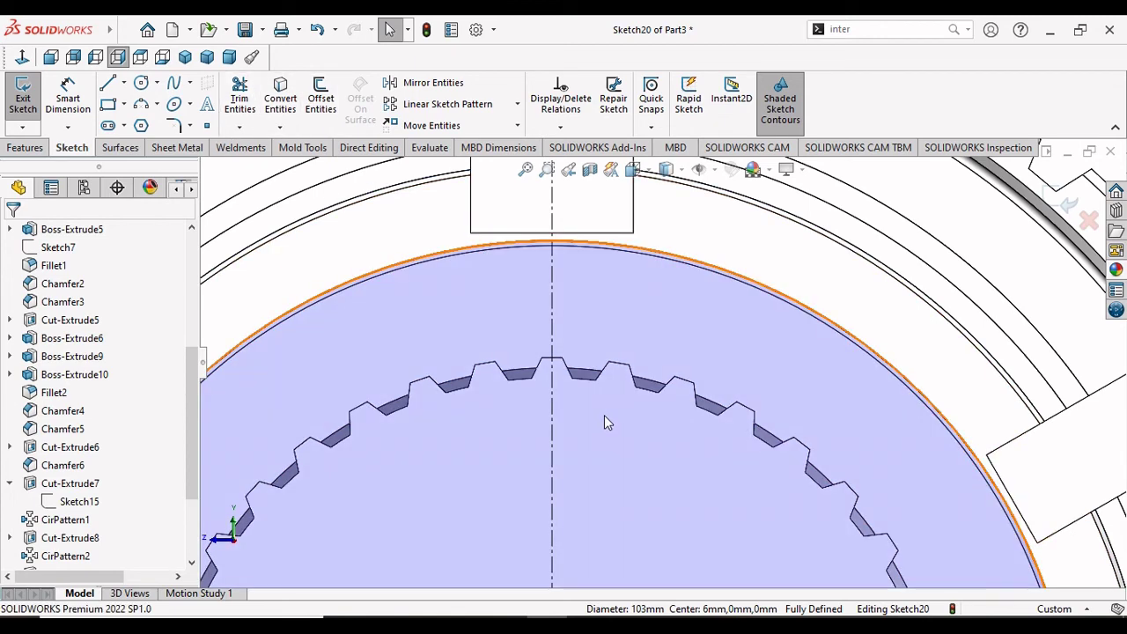
scroll(604, 415, up, 3)
scroll(668, 443, up, 2)
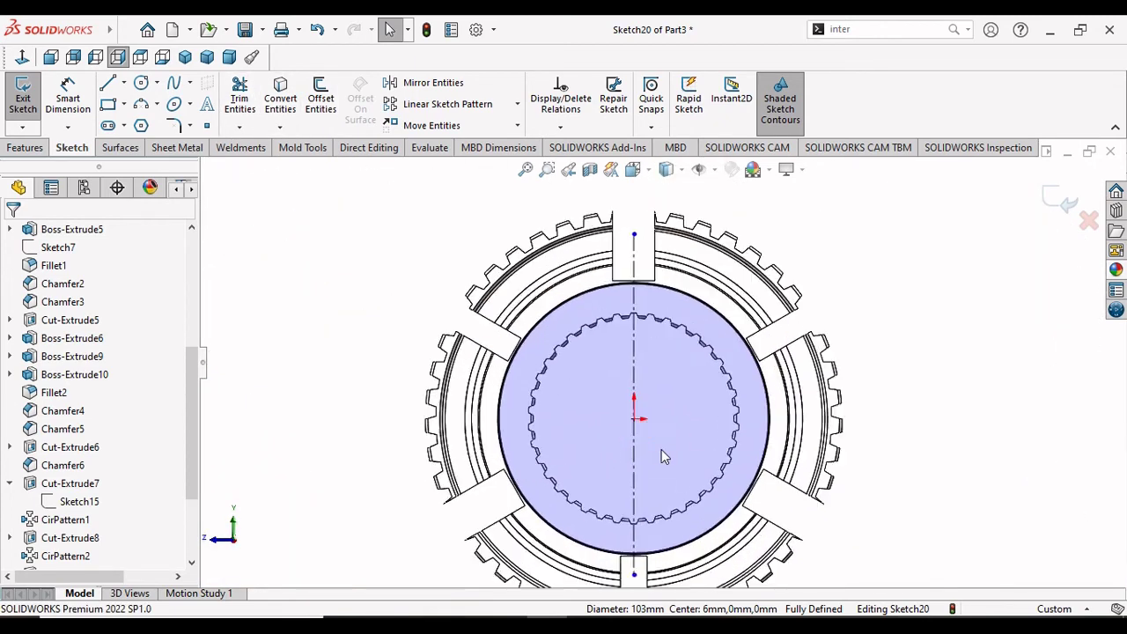
Step: Draw a circle centred on the sketch origin inside the splined bore
click(140, 84)
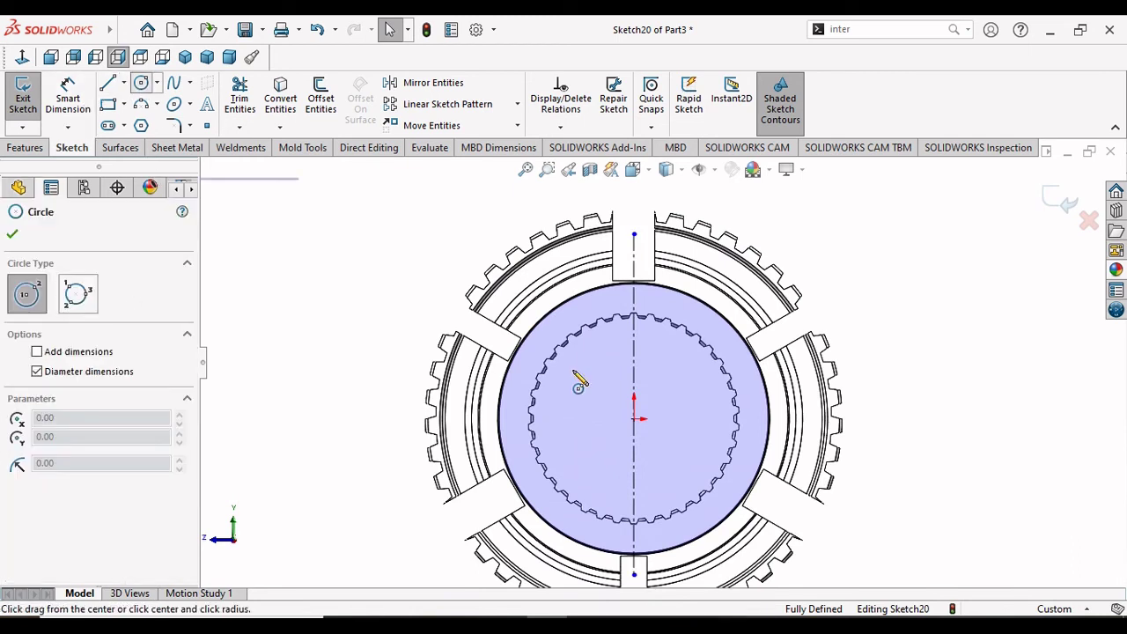
click(634, 420)
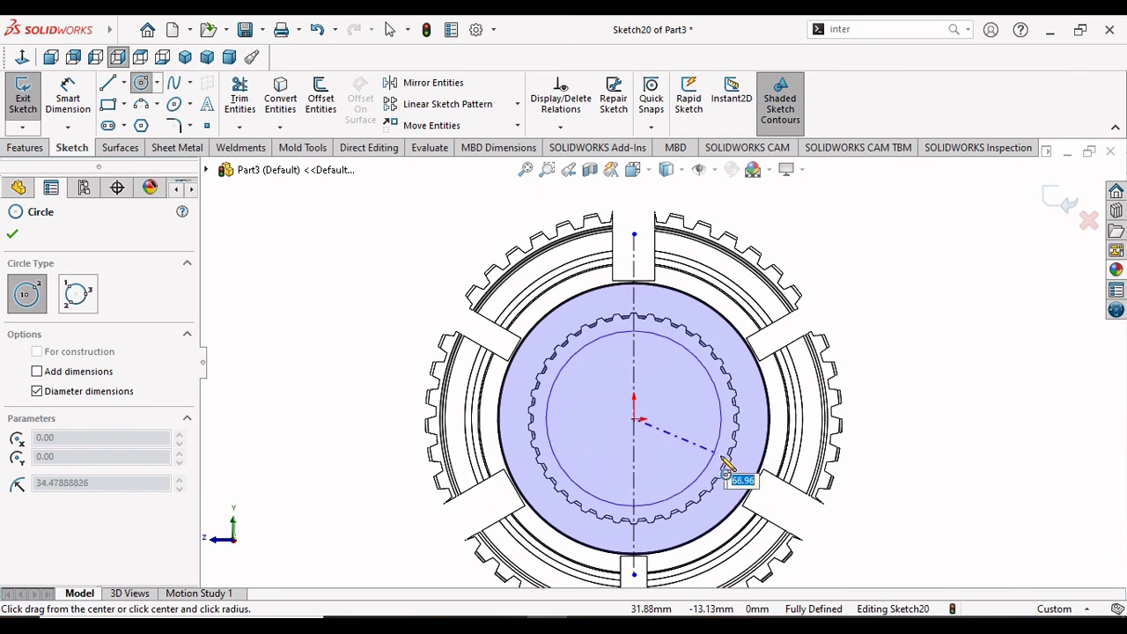
click(728, 465)
right_click(936, 437)
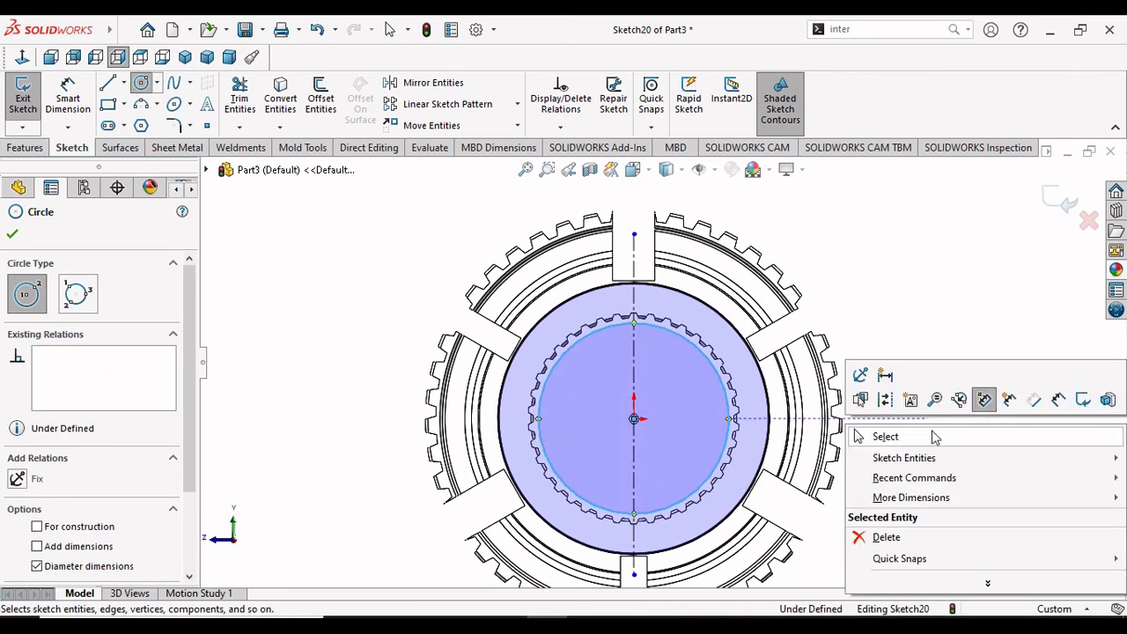
click(936, 437)
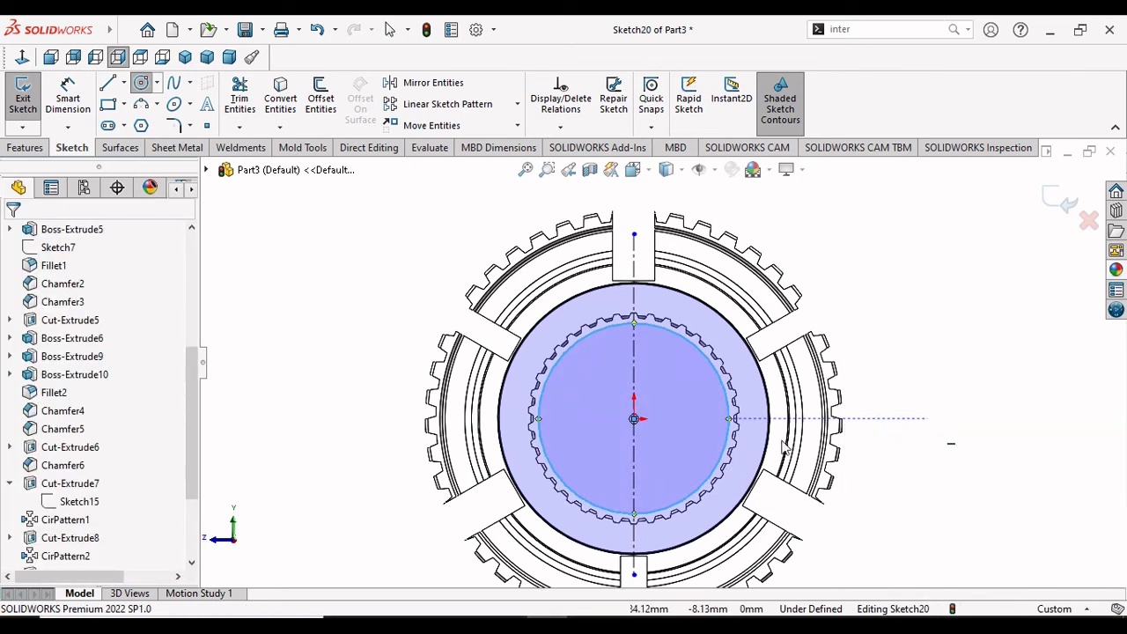
Step: Dimension the inner circle's diameter to 75 mm
click(60, 99)
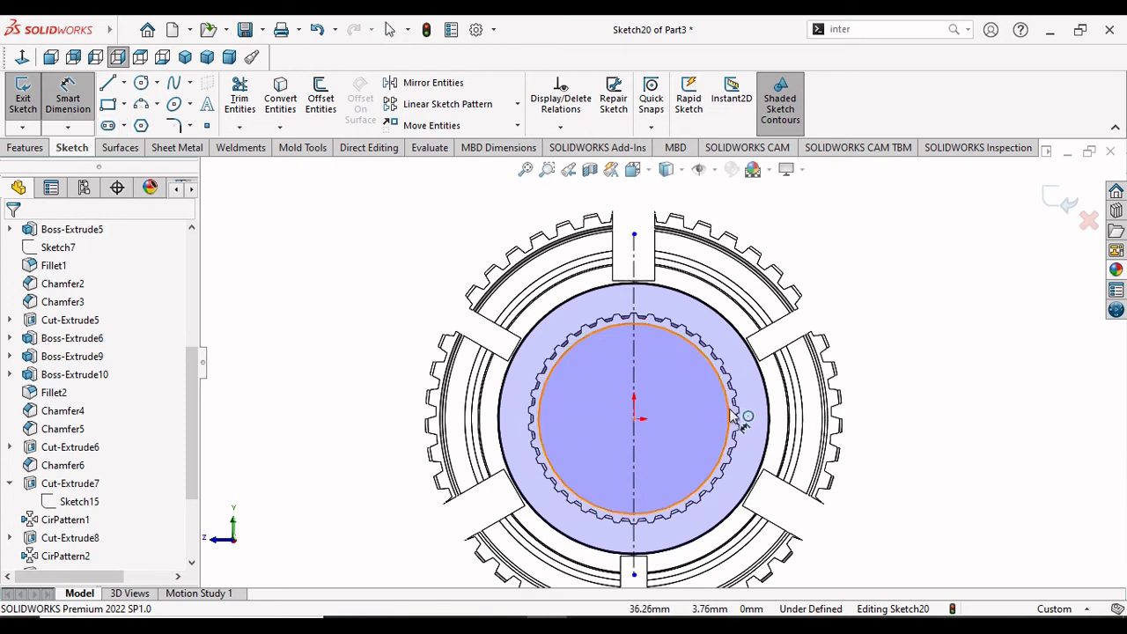
click(742, 425)
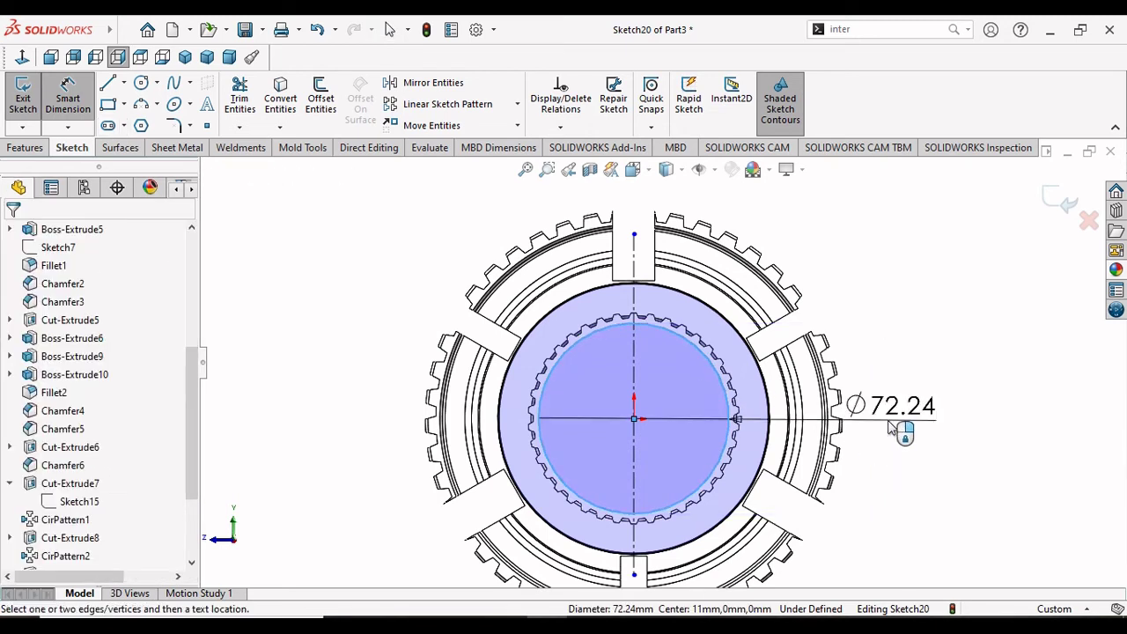
click(894, 441)
text(75)
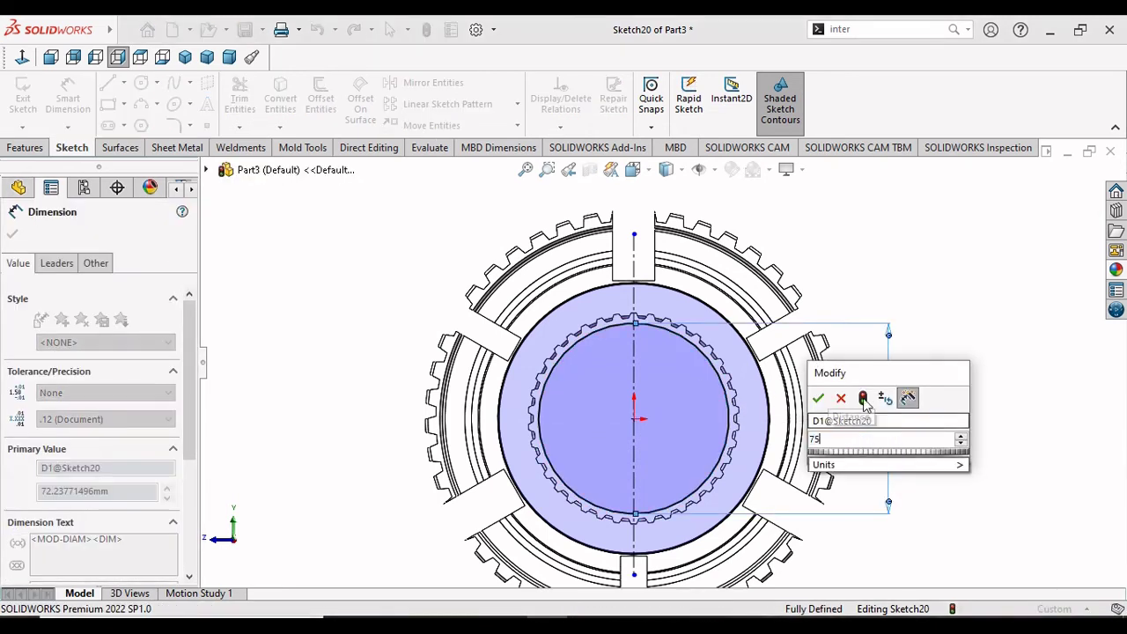
click(818, 399)
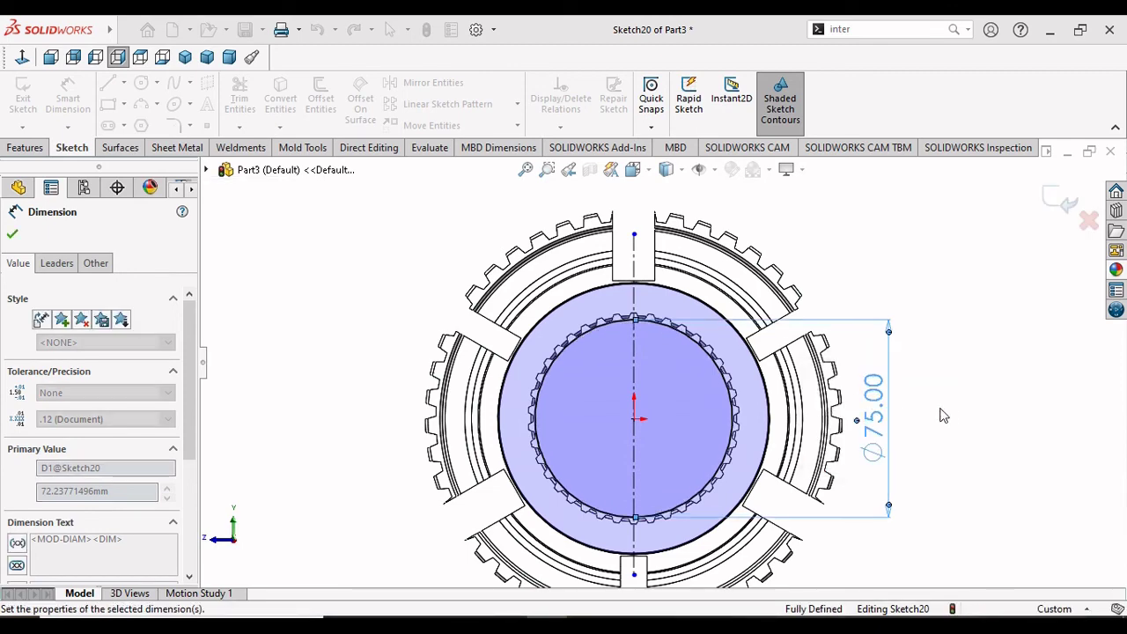
click(12, 233)
scroll(685, 366, down, 2)
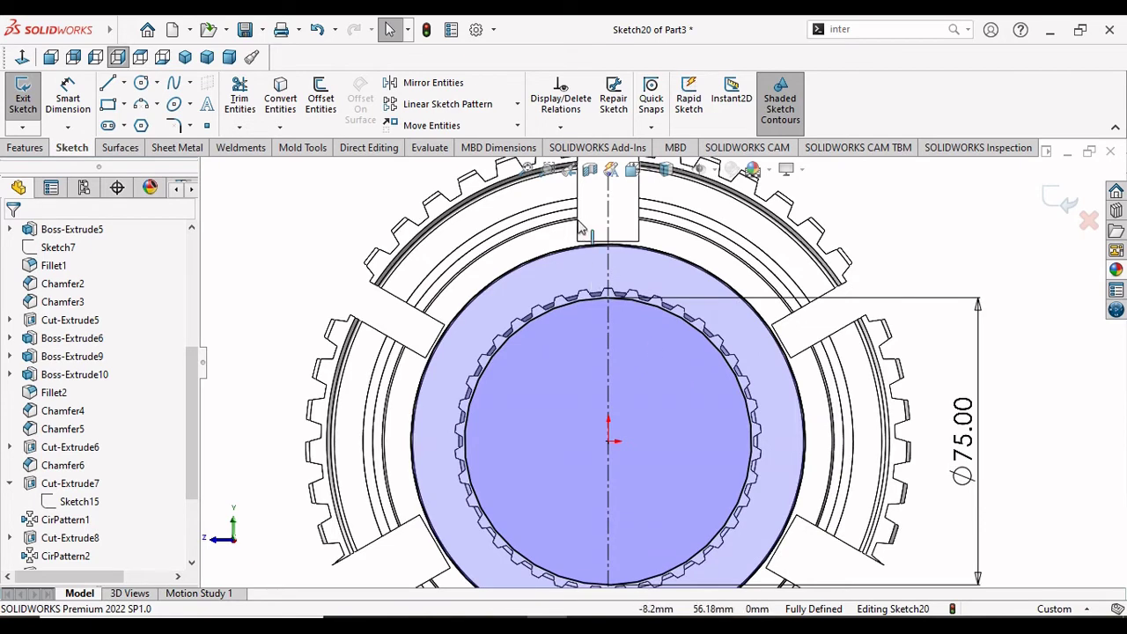
scroll(586, 229, down, 2)
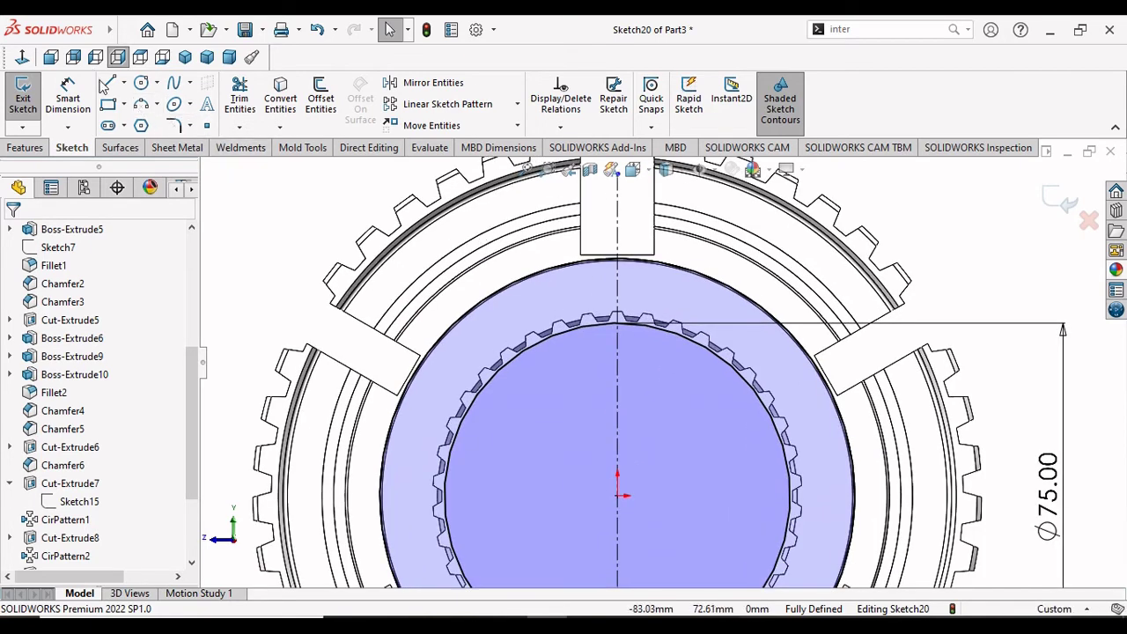
Step: Draw a vertical line from the outer circle down to the Ø75 circle
key(l)
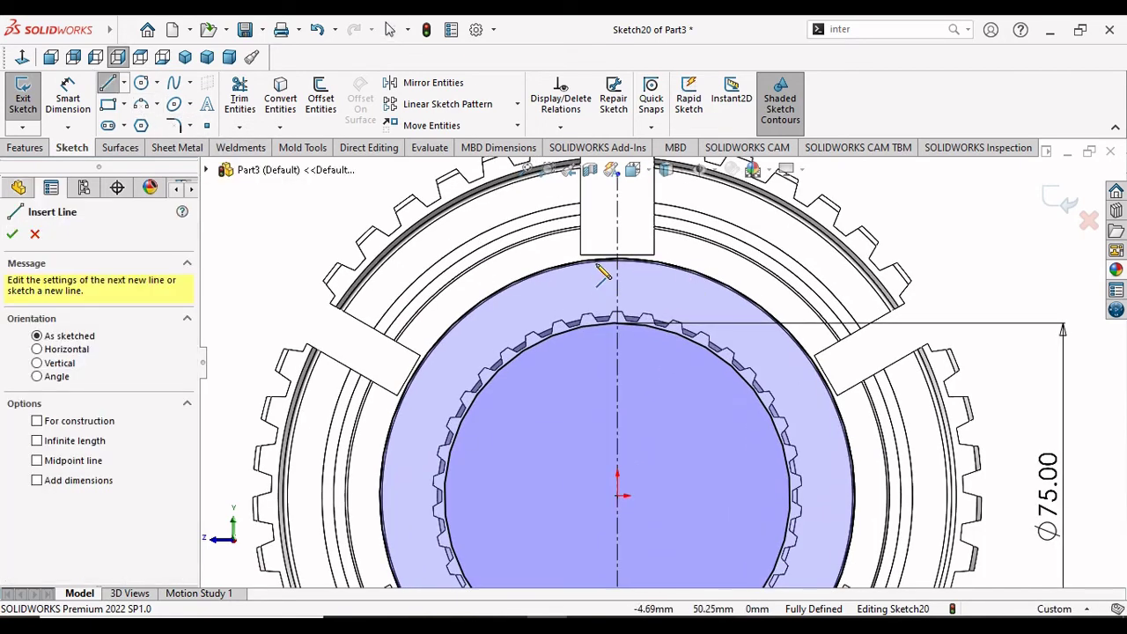
click(593, 267)
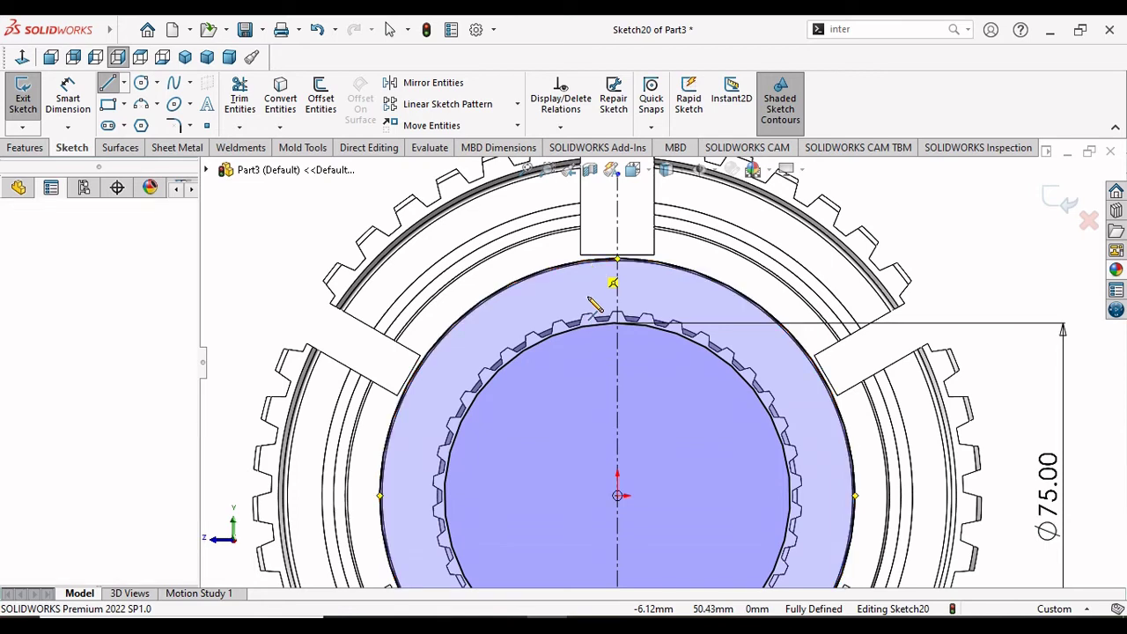
click(590, 327)
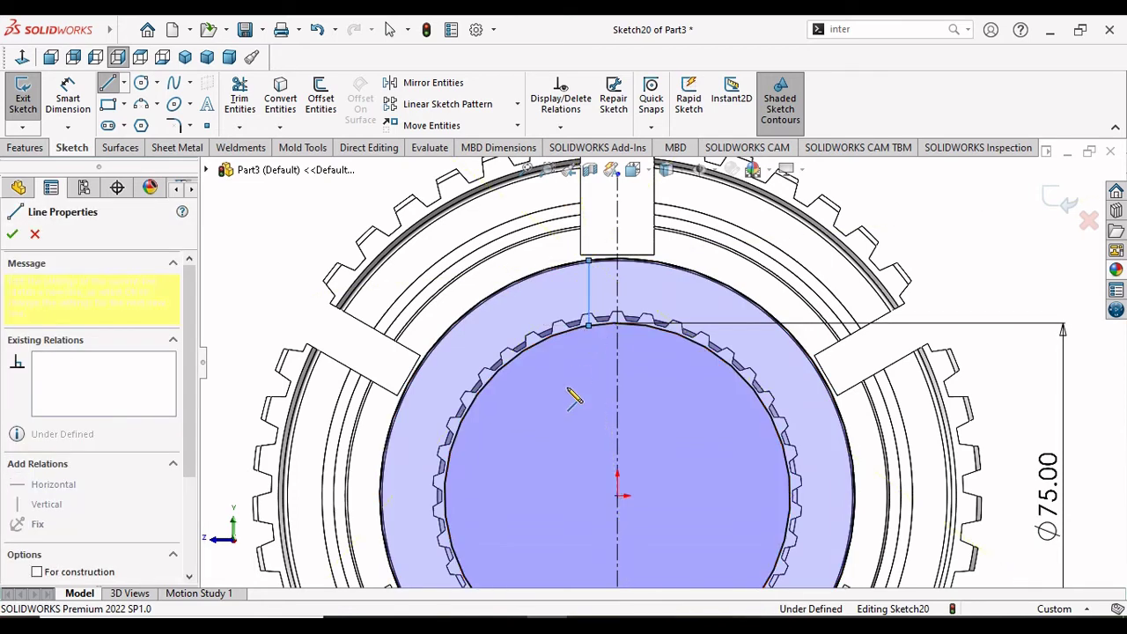
right_click(565, 332)
click(592, 408)
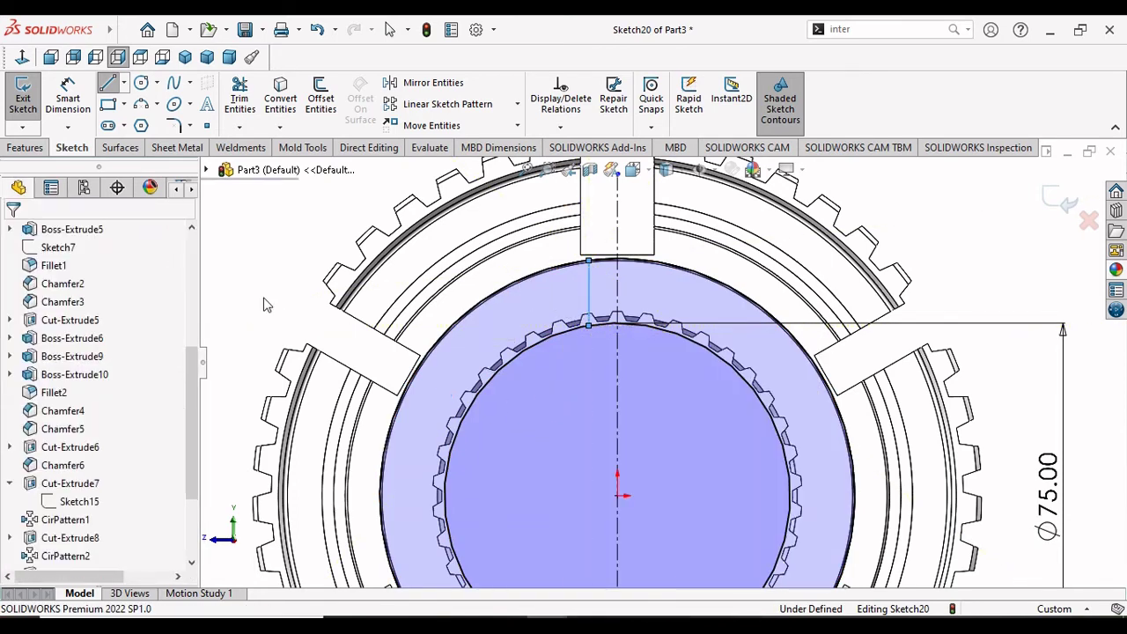
Step: Dimension the vertical line 9 mm from the centreline
click(68, 97)
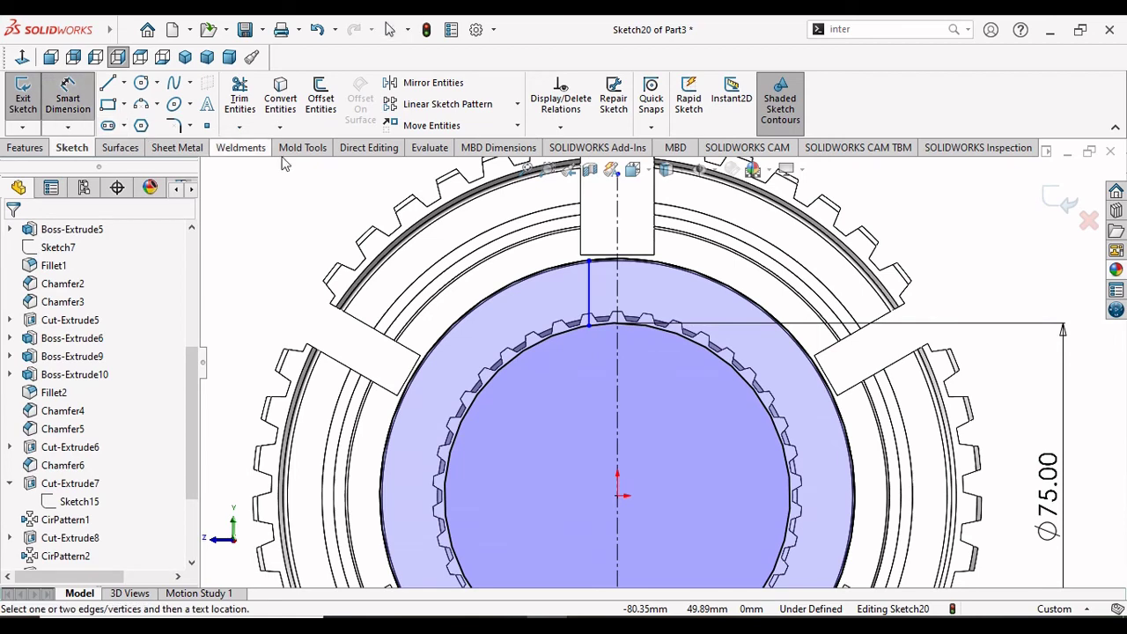
click(590, 293)
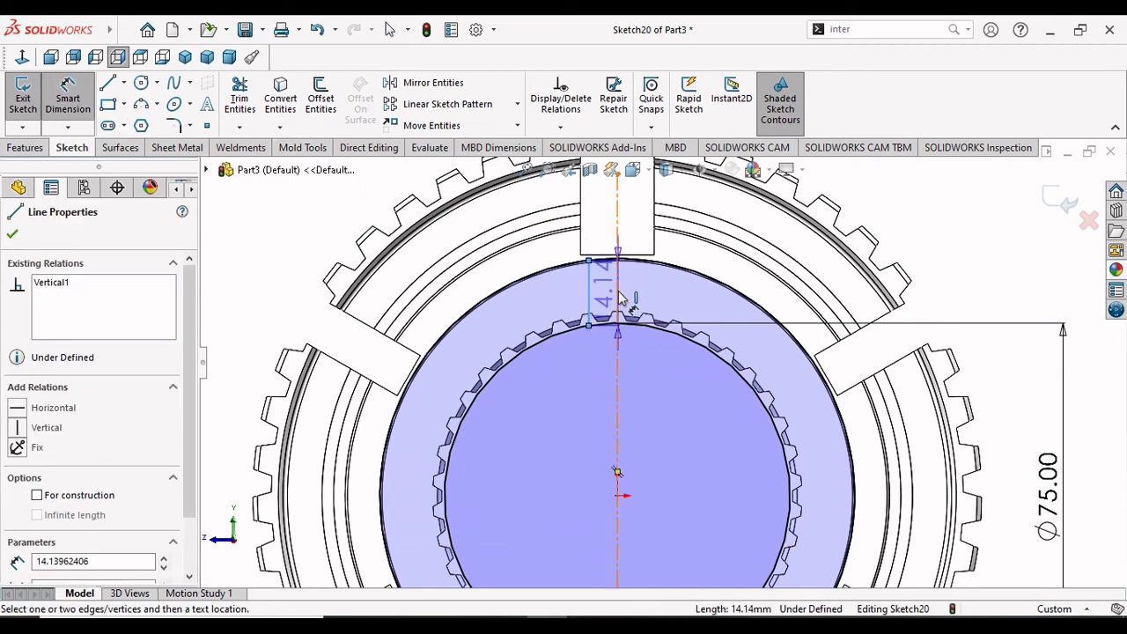
click(597, 327)
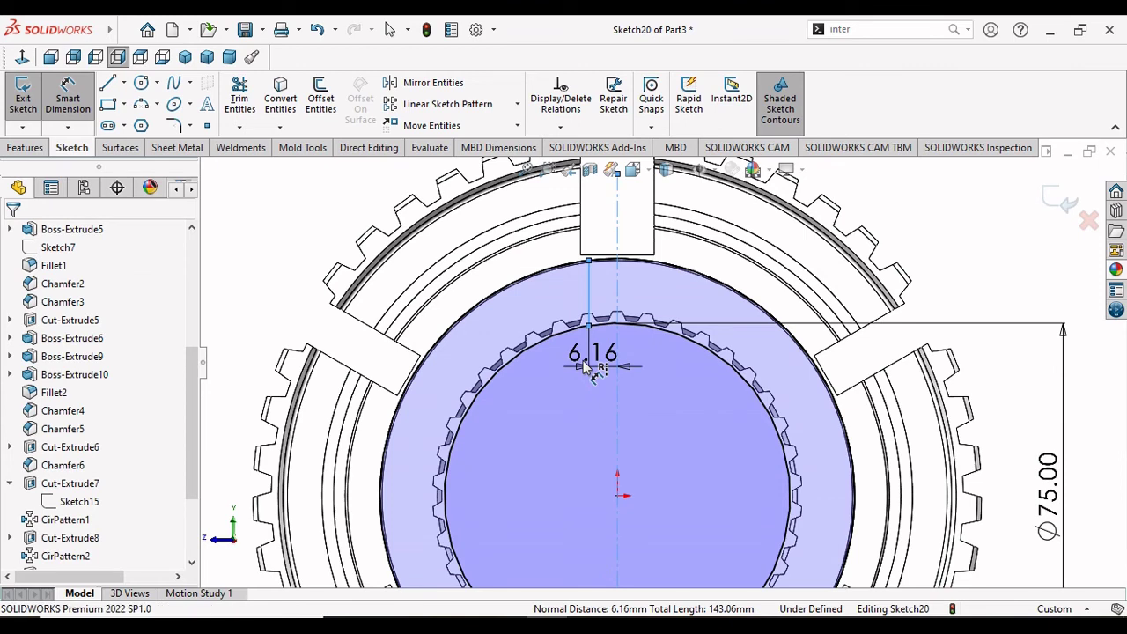
click(590, 368)
text(9)
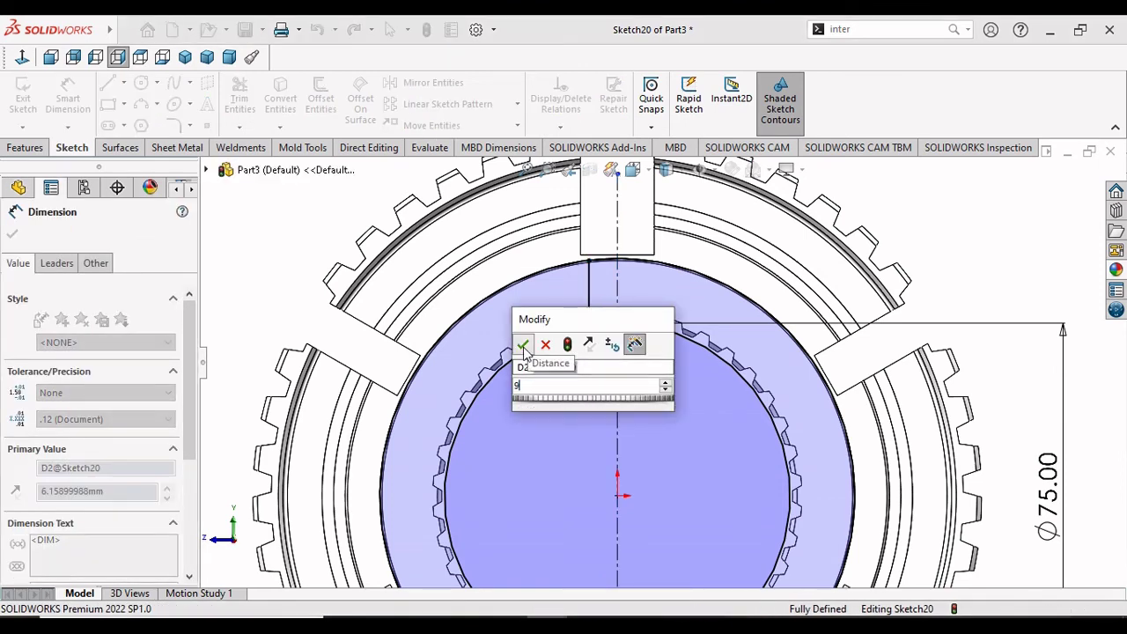
click(524, 349)
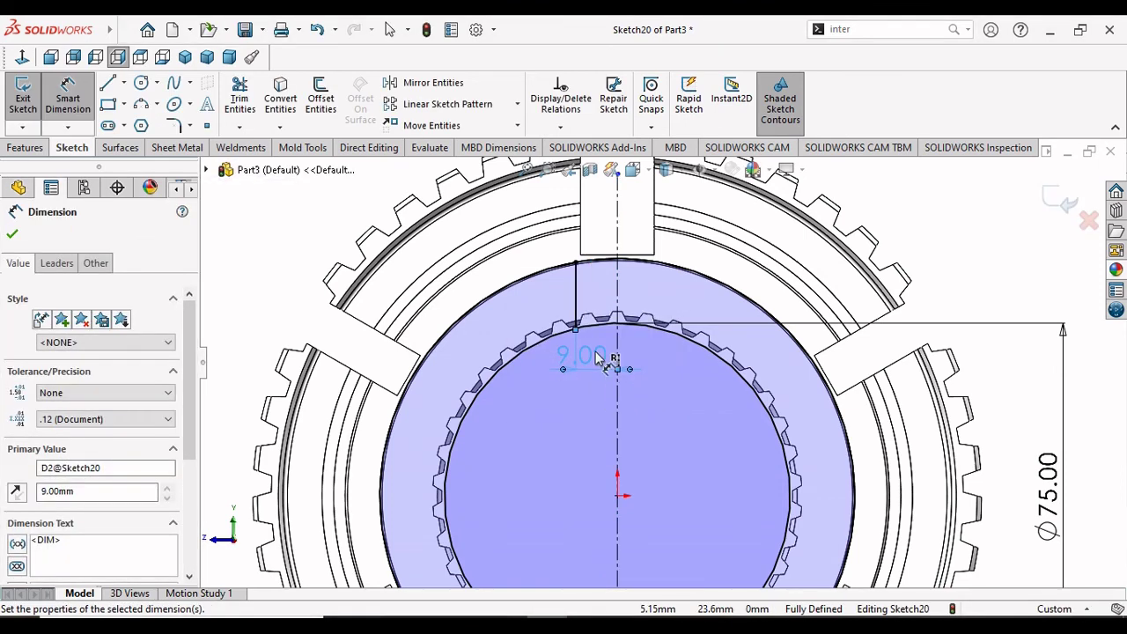
scroll(566, 362, up, 2)
scroll(652, 369, up, 1)
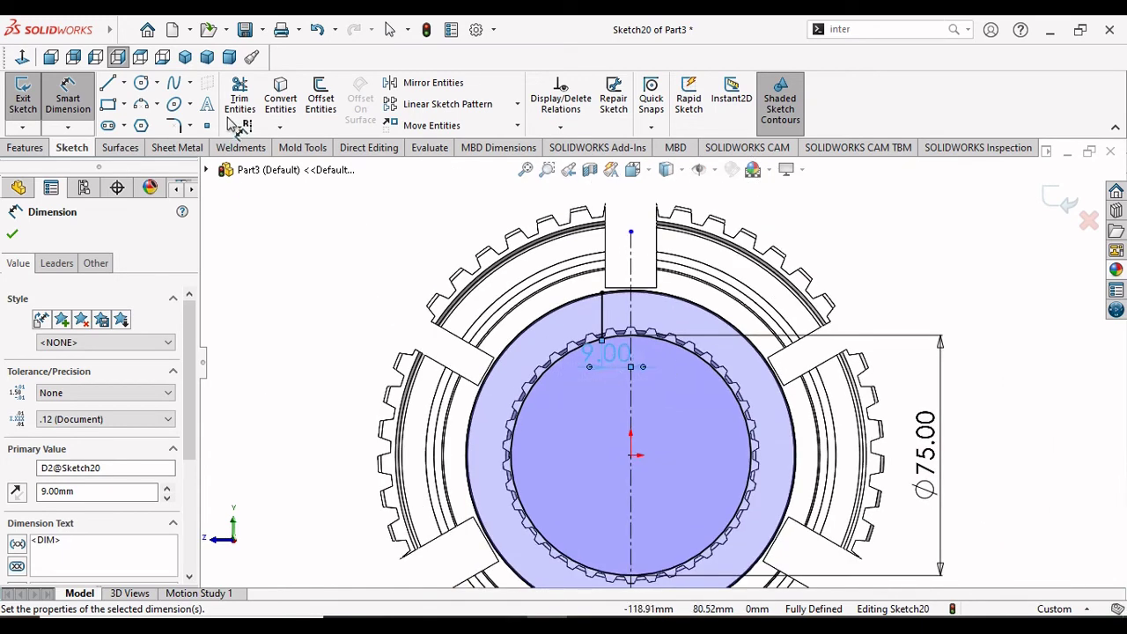
click(11, 237)
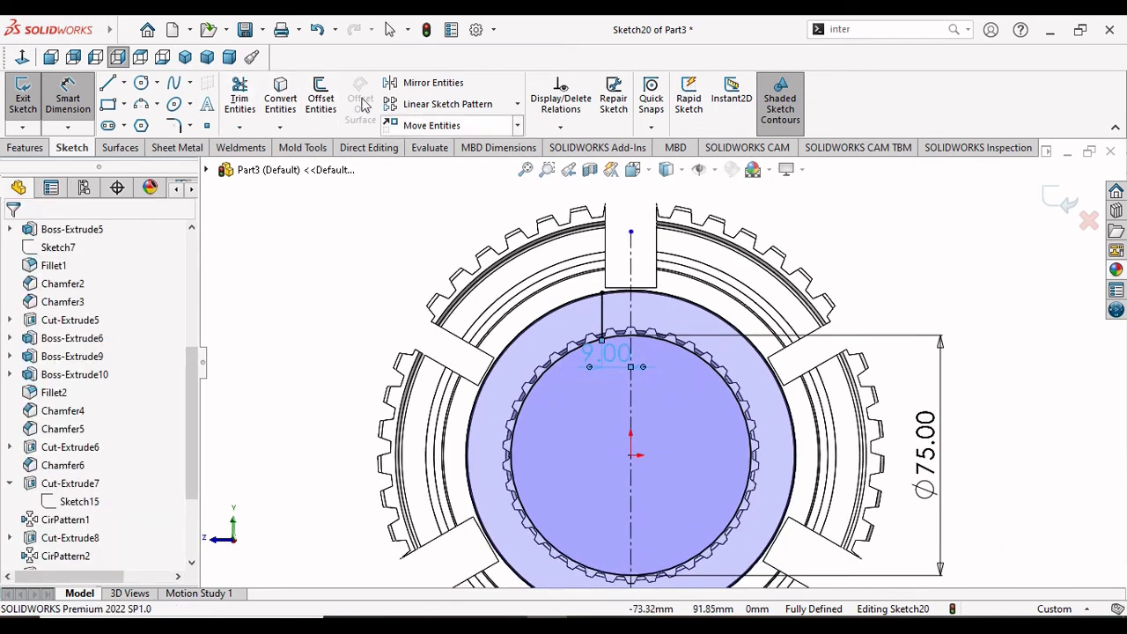
Step: Mirror the slot line about the vertical centreline
click(427, 83)
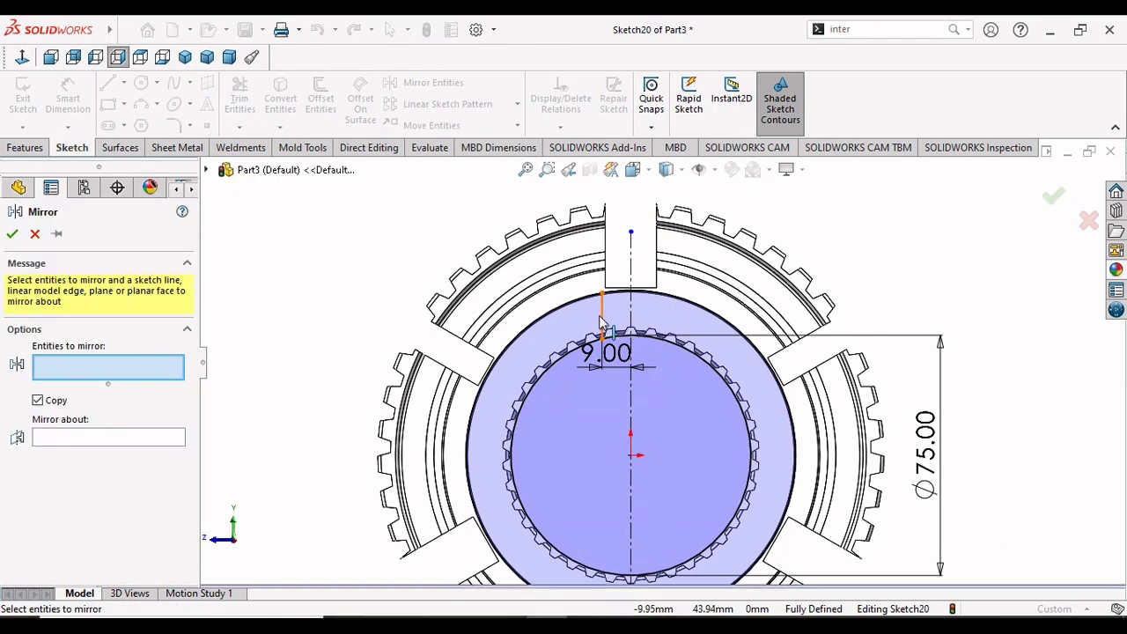
click(601, 319)
click(78, 443)
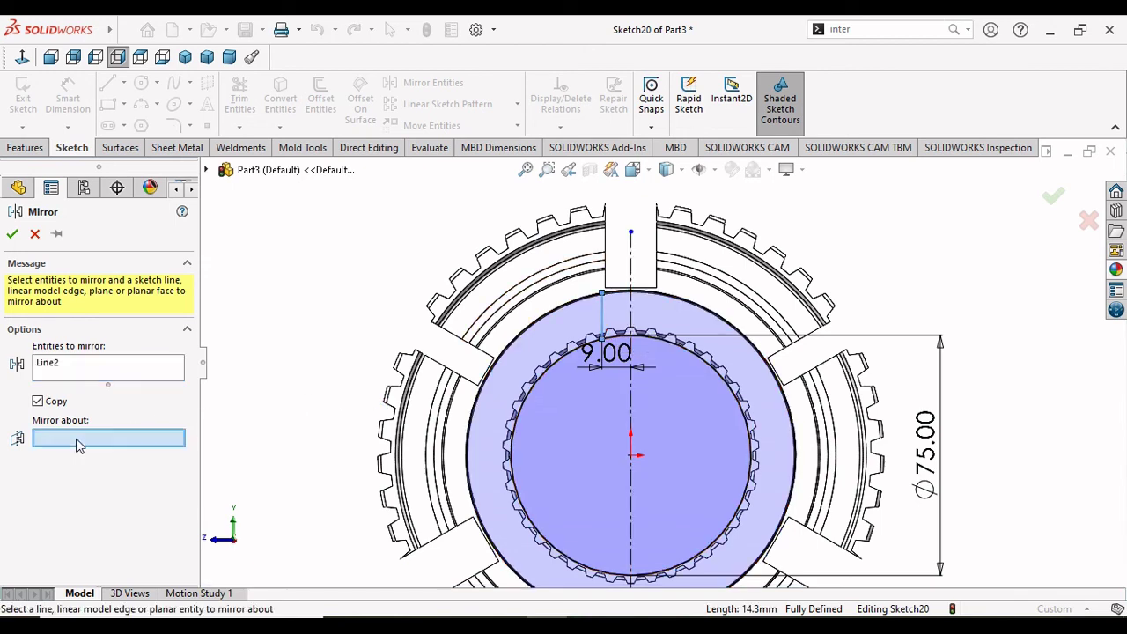
click(631, 323)
click(11, 234)
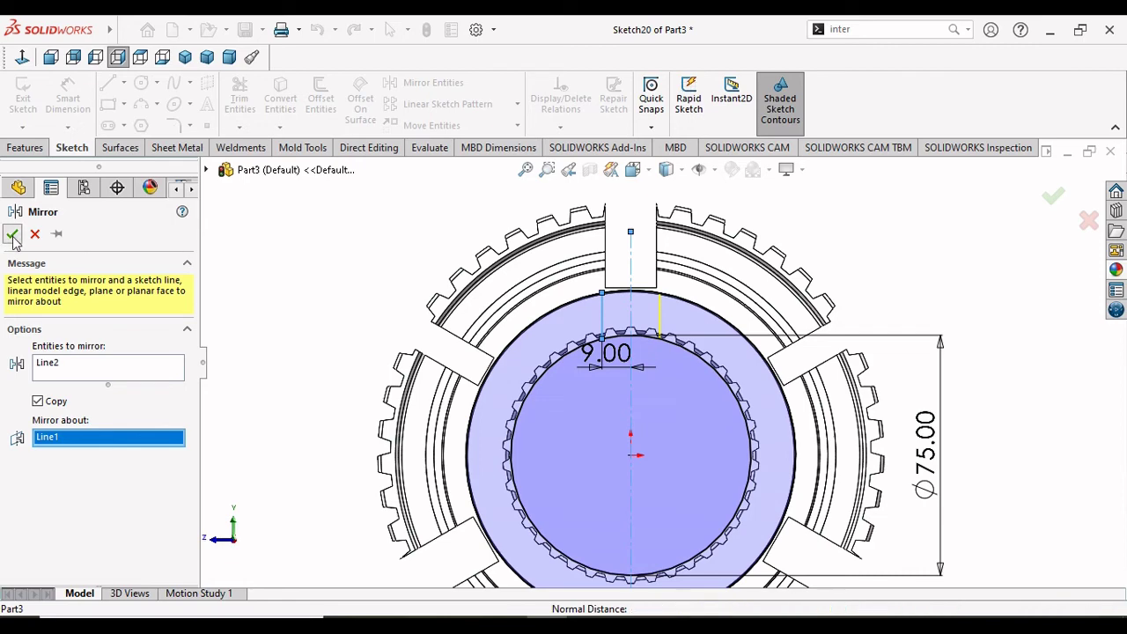
scroll(651, 450, up, 4)
Step: Draw a horizontal line across the centre of the bore
scroll(652, 449, down, 2)
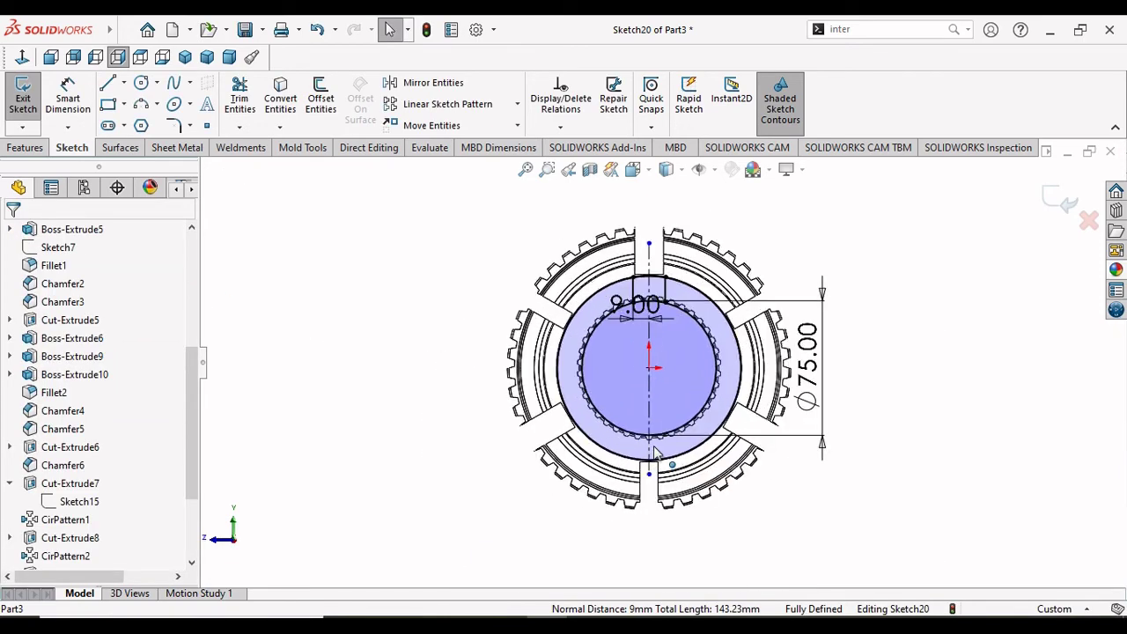
scroll(652, 449, down, 2)
scroll(652, 449, down, 4)
scroll(655, 451, up, 1)
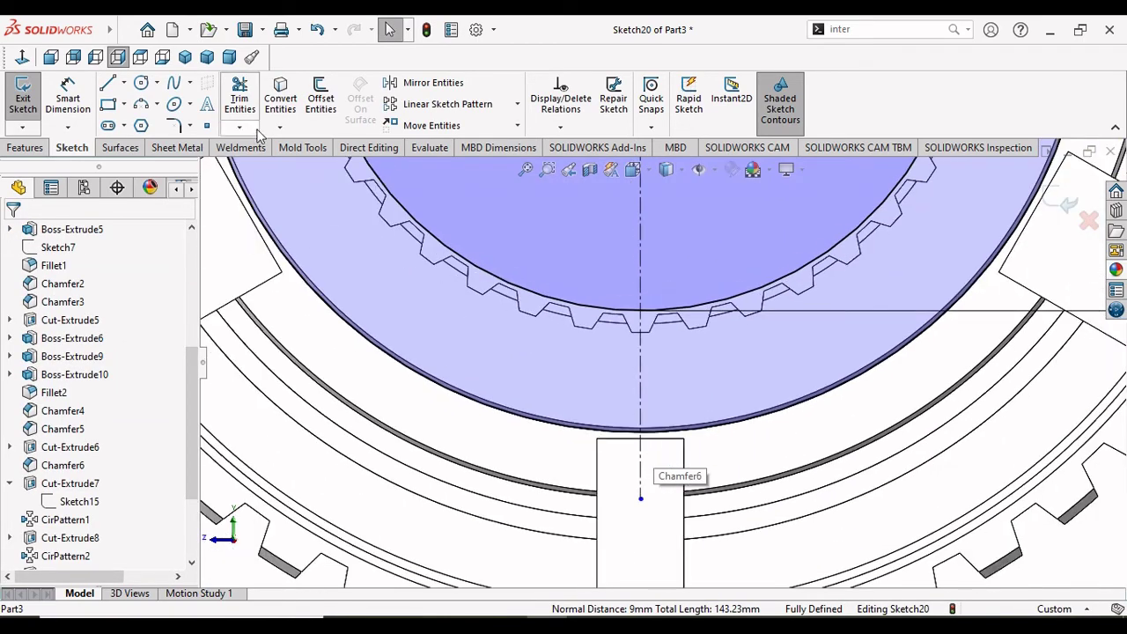
click(108, 86)
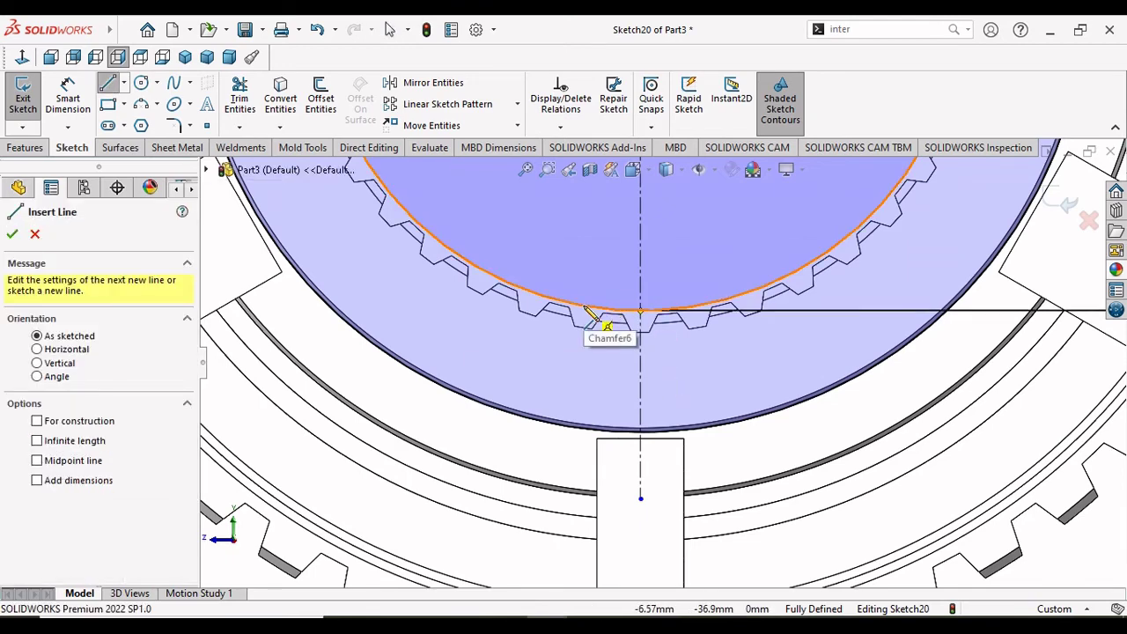
scroll(666, 394, up, 3)
scroll(667, 392, up, 3)
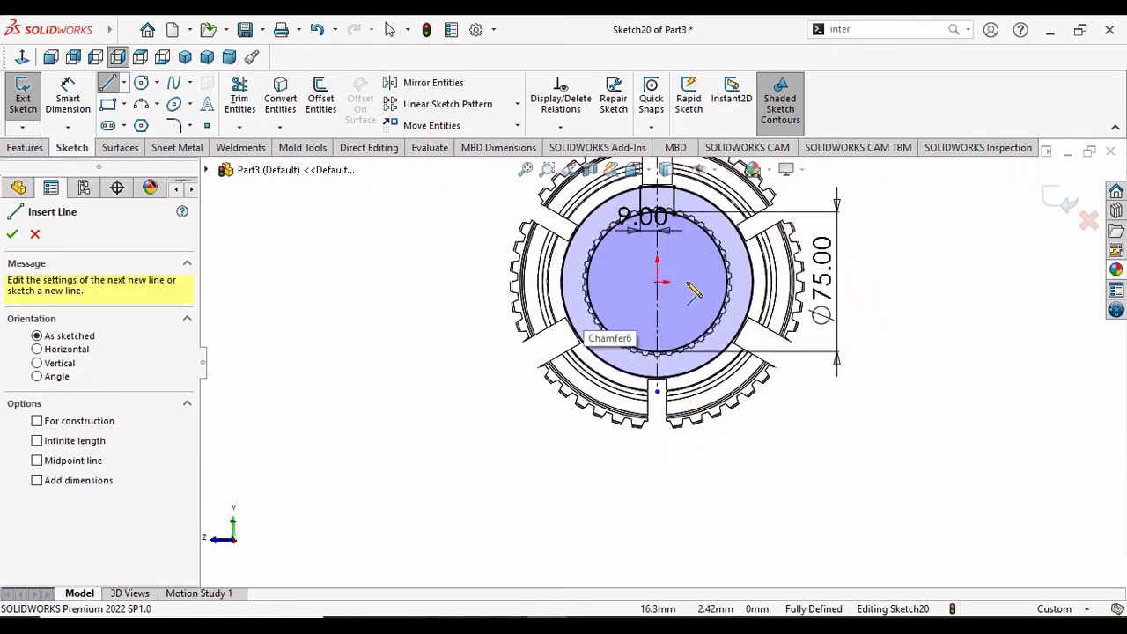
scroll(687, 295, down, 4)
scroll(642, 308, up, 2)
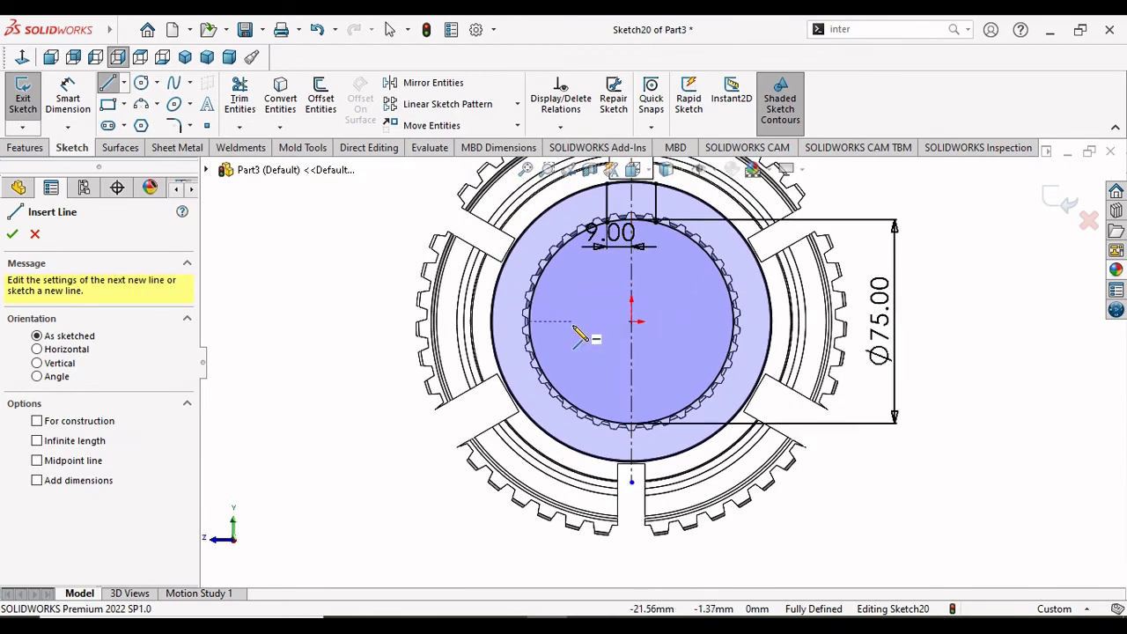
click(581, 322)
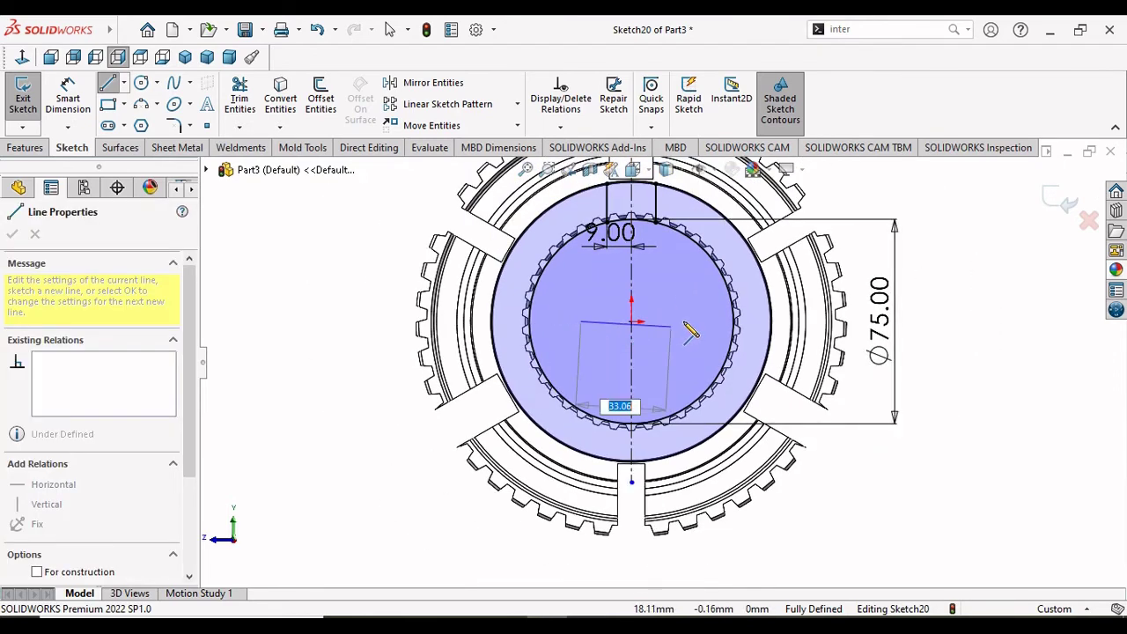
click(691, 323)
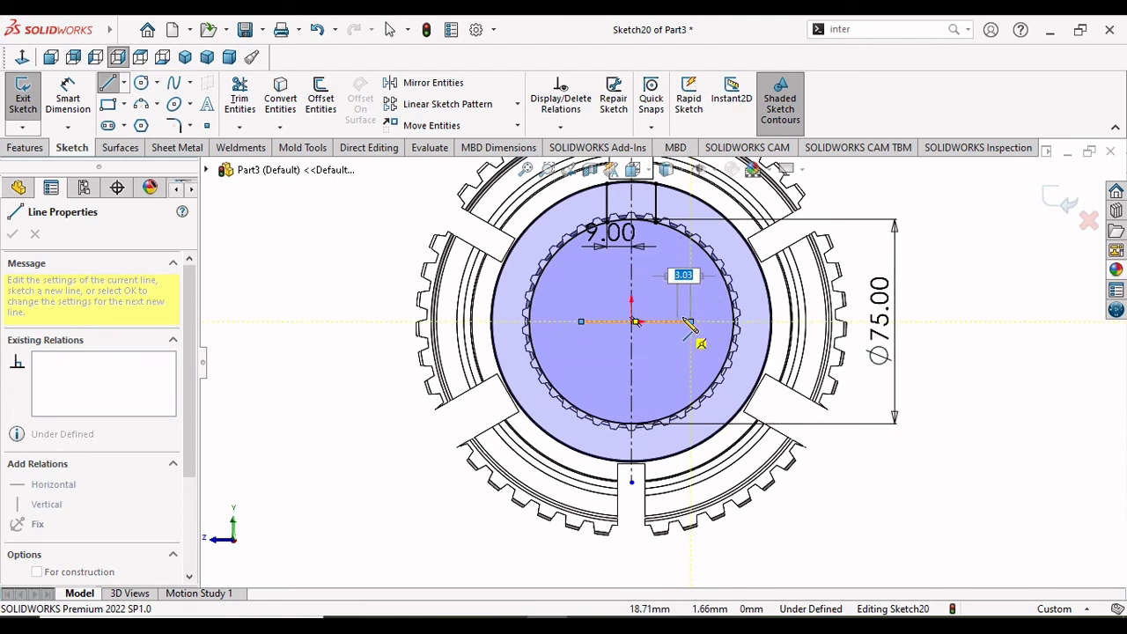
key(Escape)
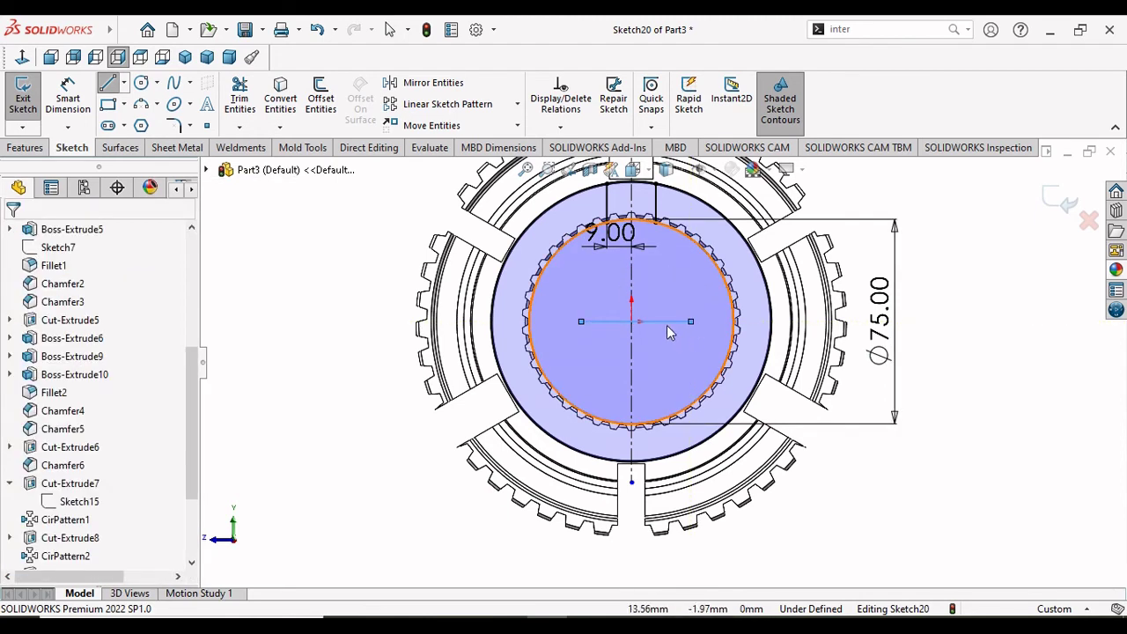
Step: Fix the horizontal line, make it construction geometry, and extend its left end
click(652, 322)
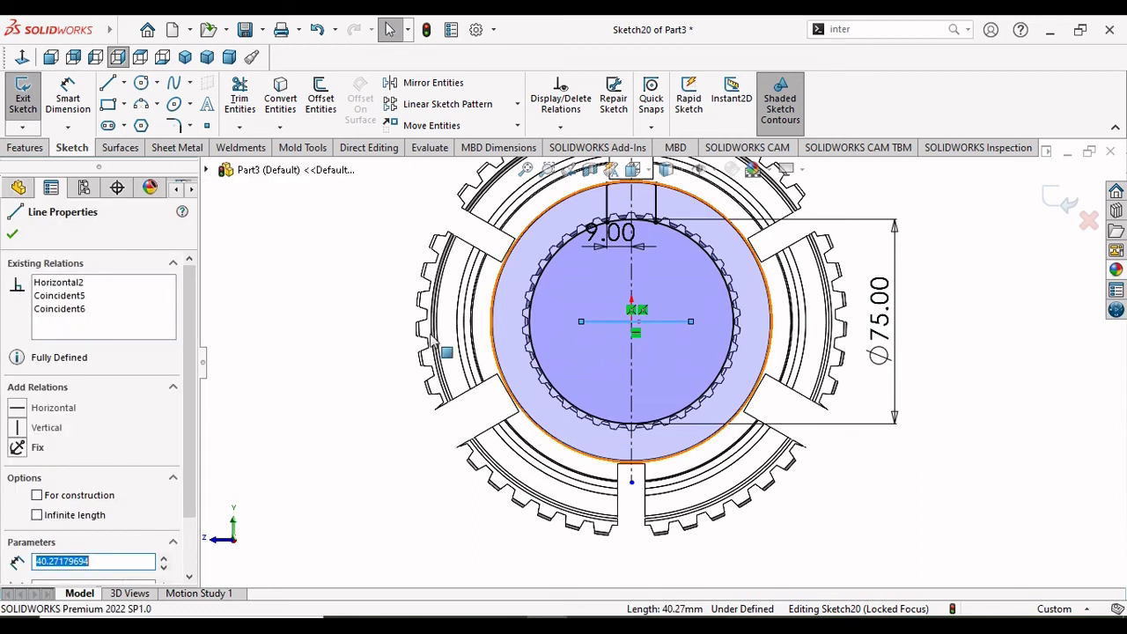
click(99, 448)
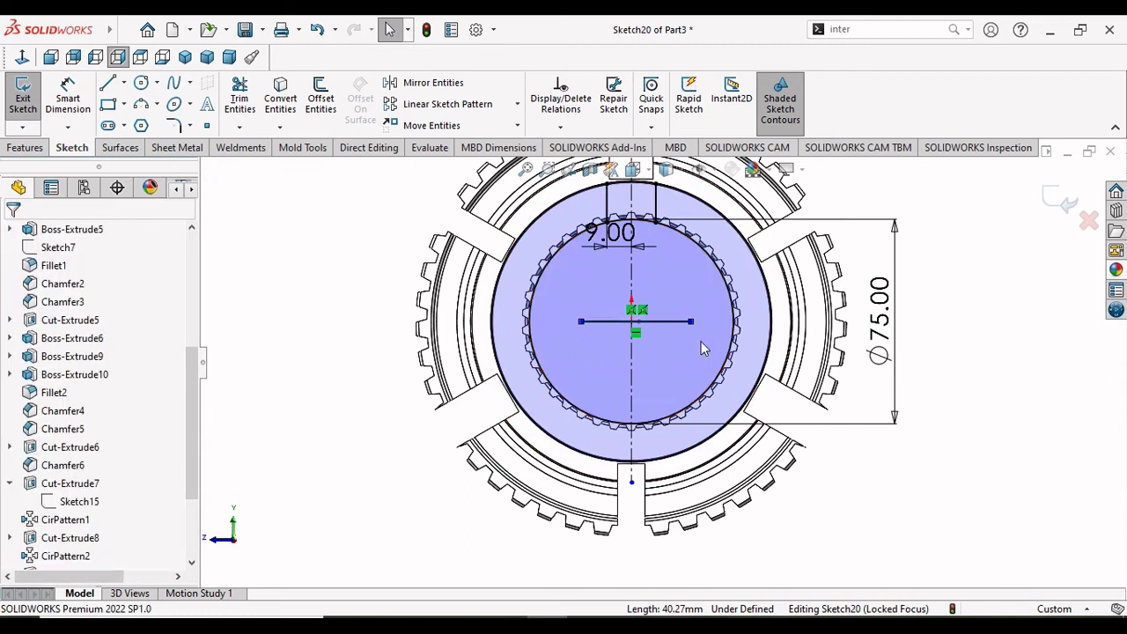
click(636, 323)
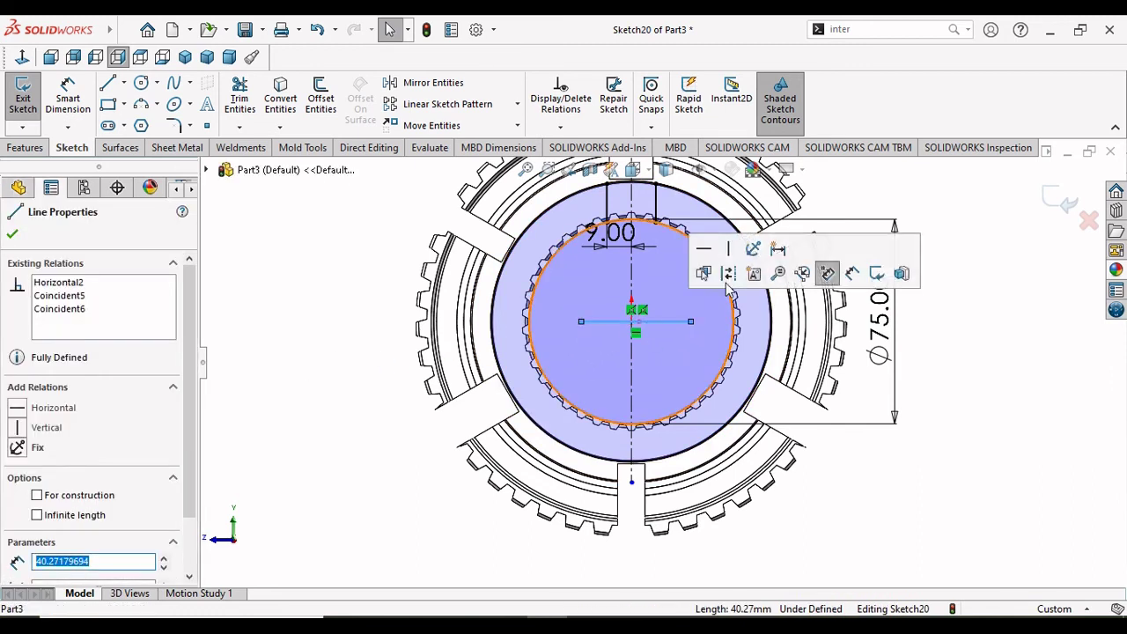
click(828, 273)
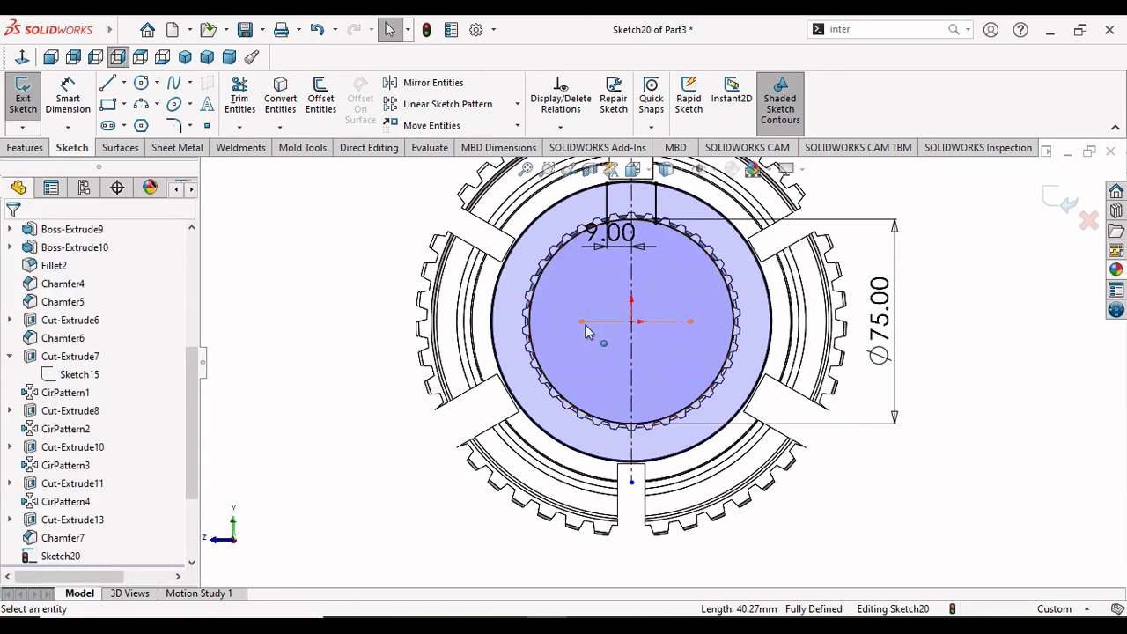
drag(581, 324, 563, 326)
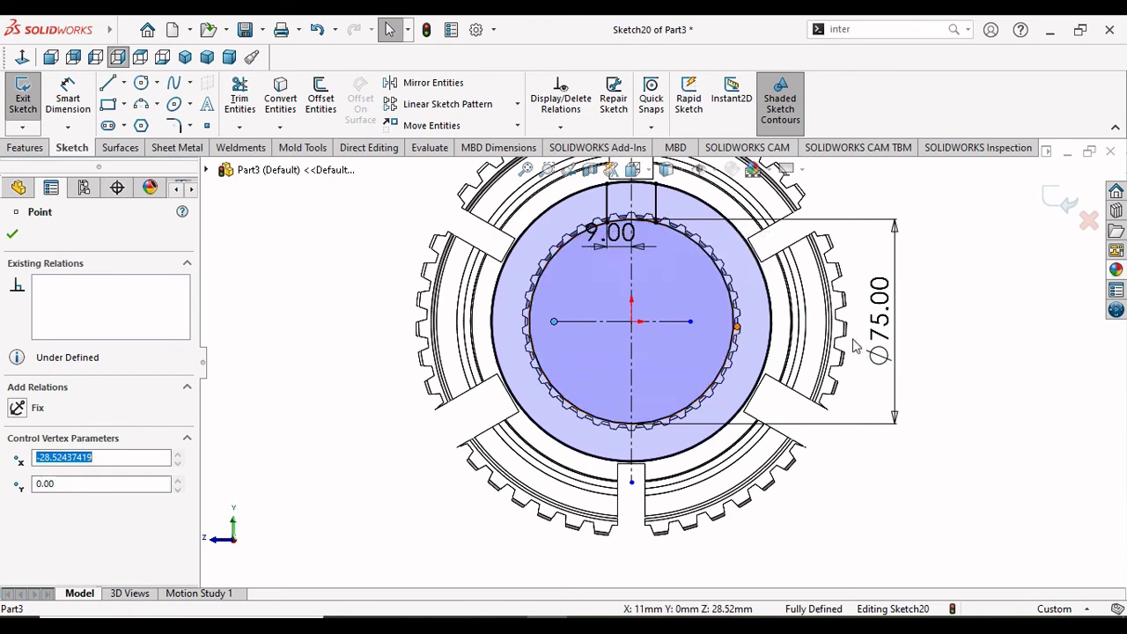
click(1009, 419)
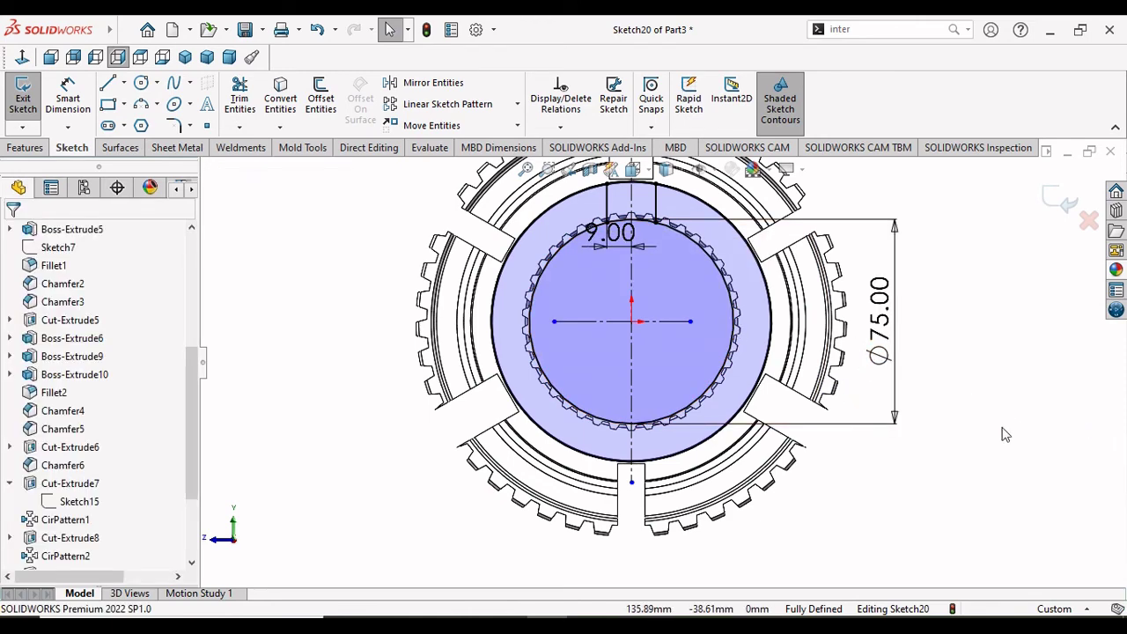
scroll(714, 256, up, 1)
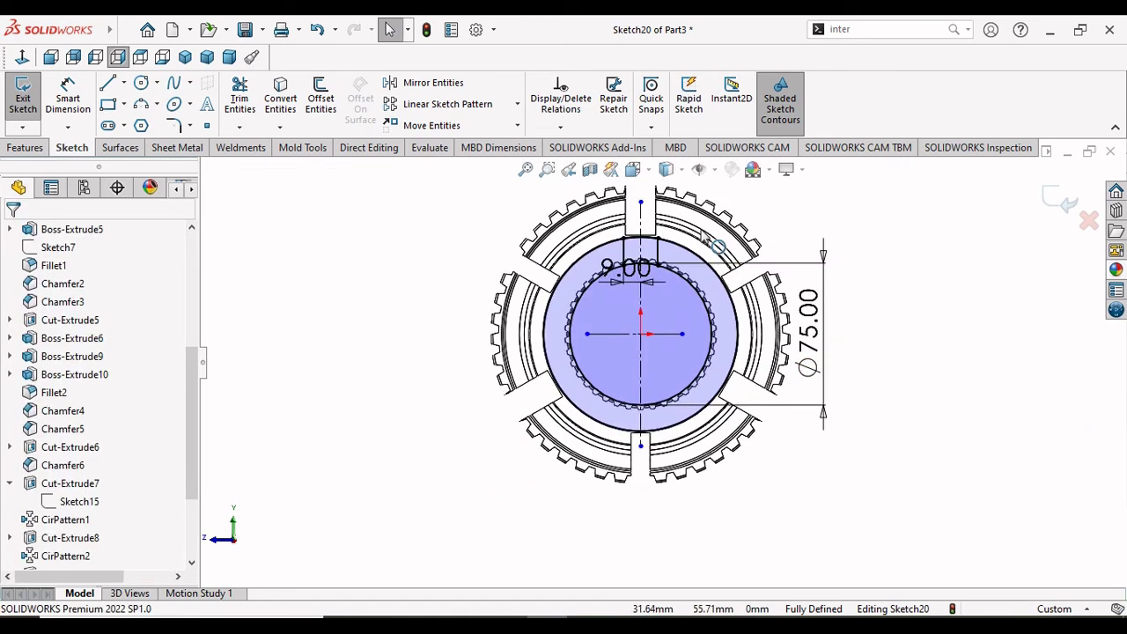
scroll(705, 251, up, 1)
Step: Mirror slot lines Line2 and Line3 about horizontal Line4 to the bottom of the bore
click(648, 265)
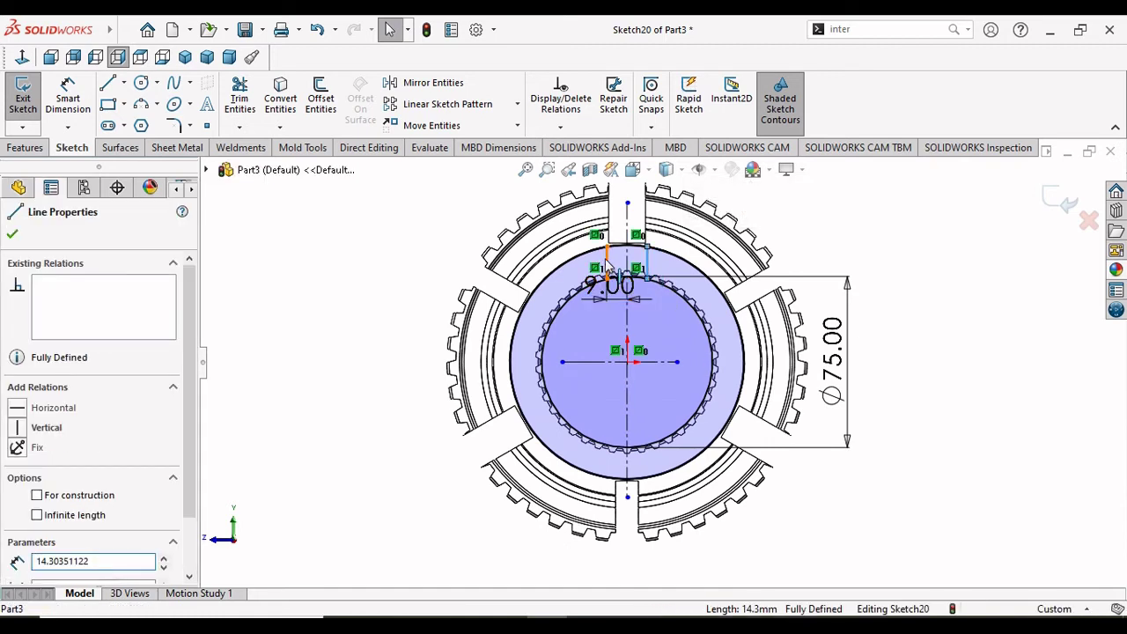
ctrl+click(605, 267)
click(395, 84)
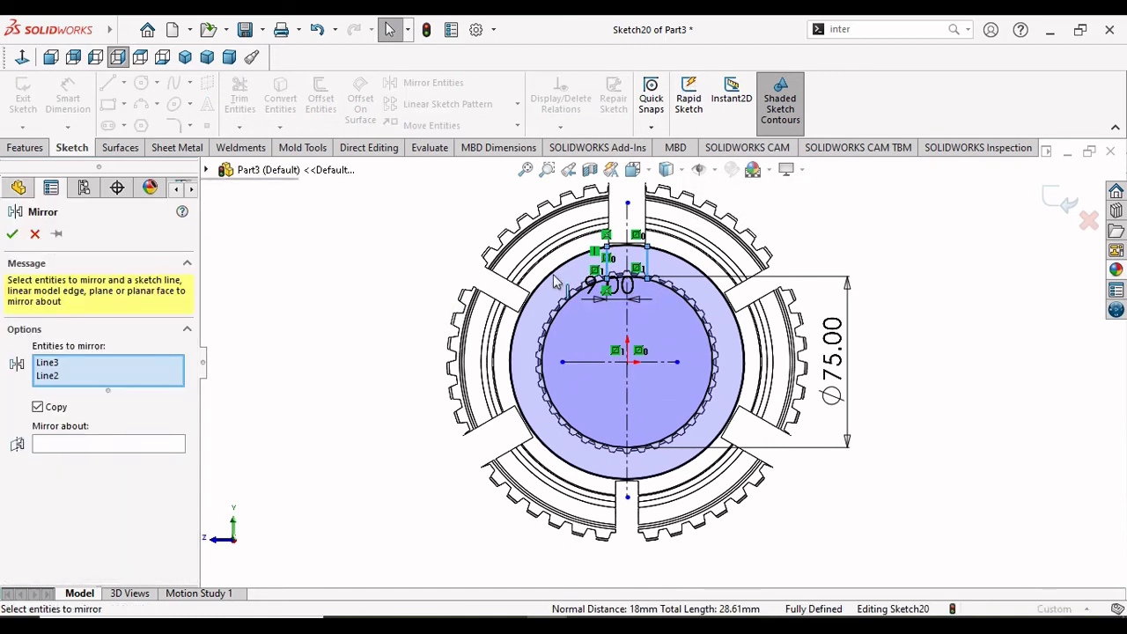
click(99, 447)
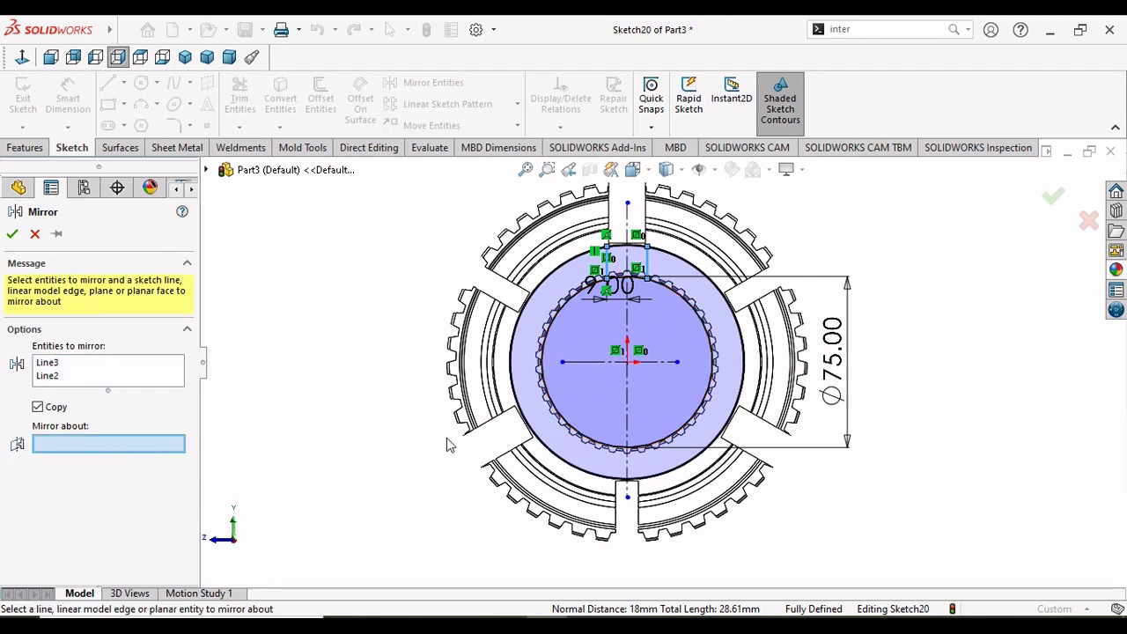
click(592, 363)
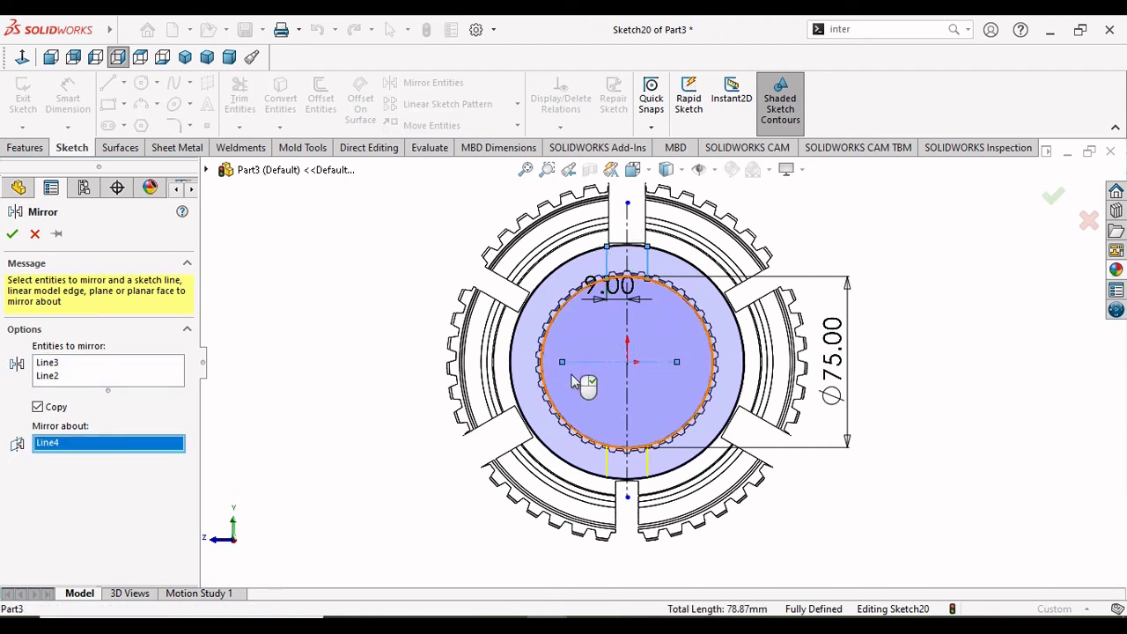
click(12, 234)
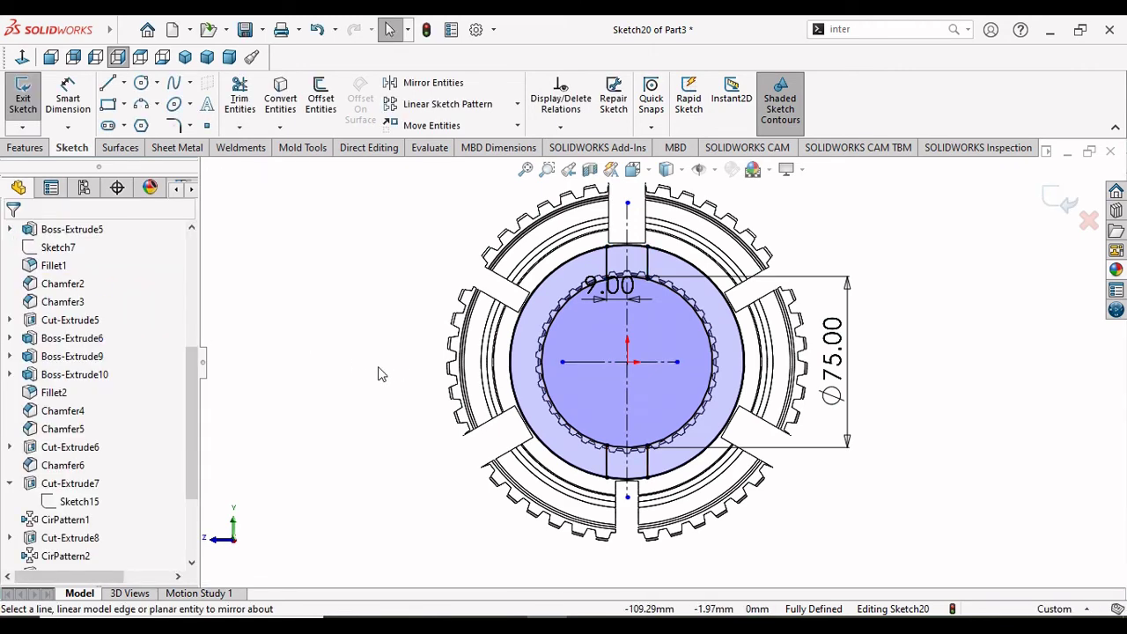
middle_drag(430, 382, 445, 386)
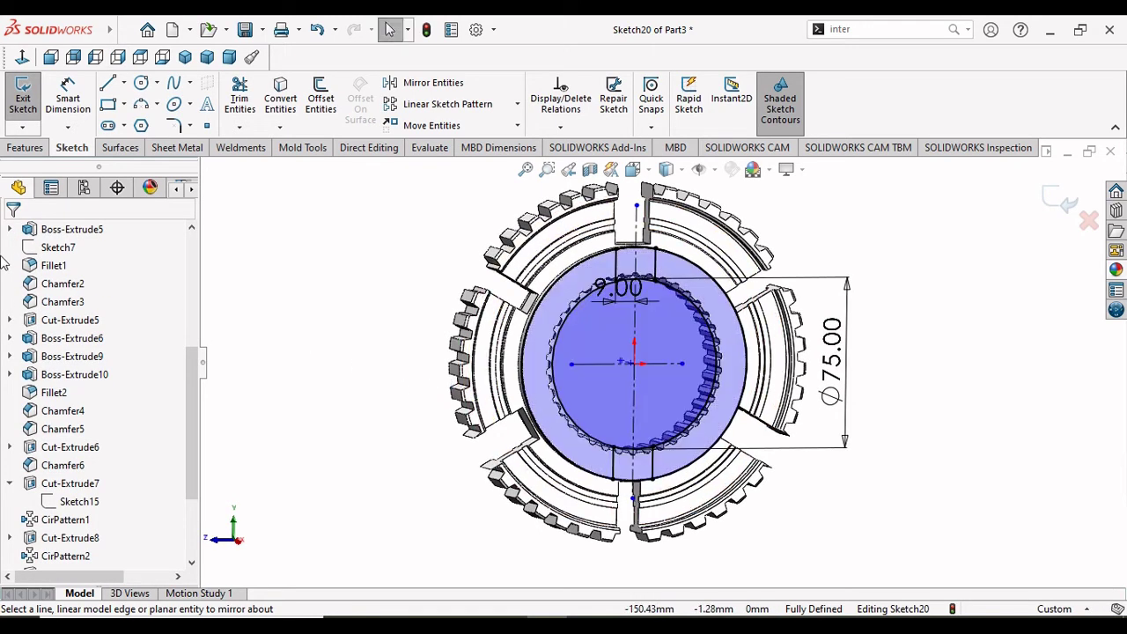
click(35, 150)
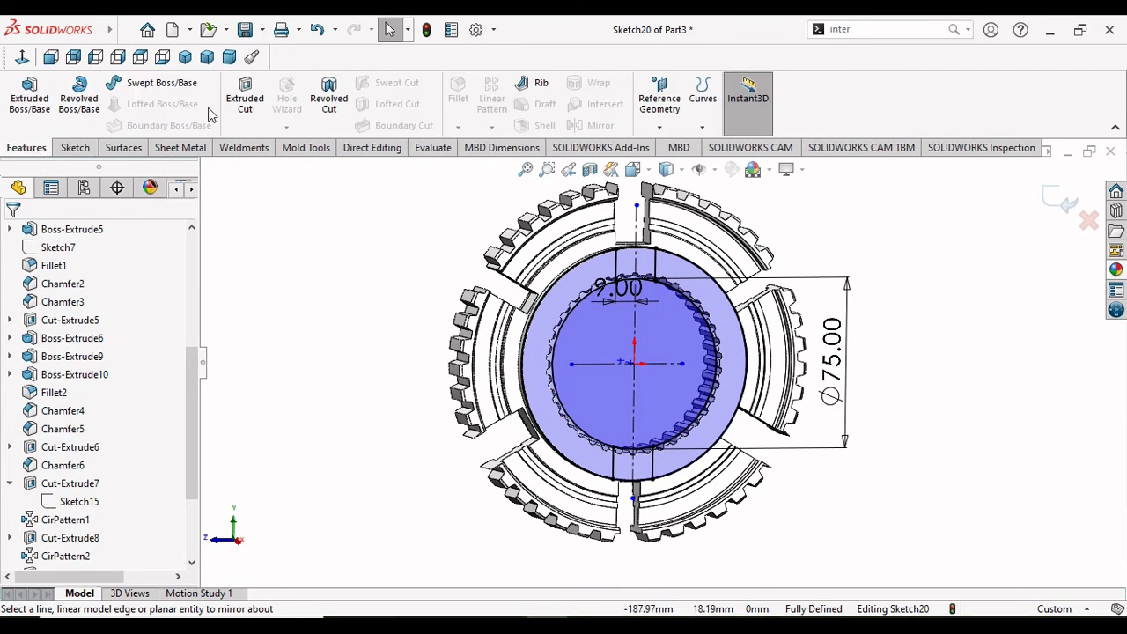
click(235, 101)
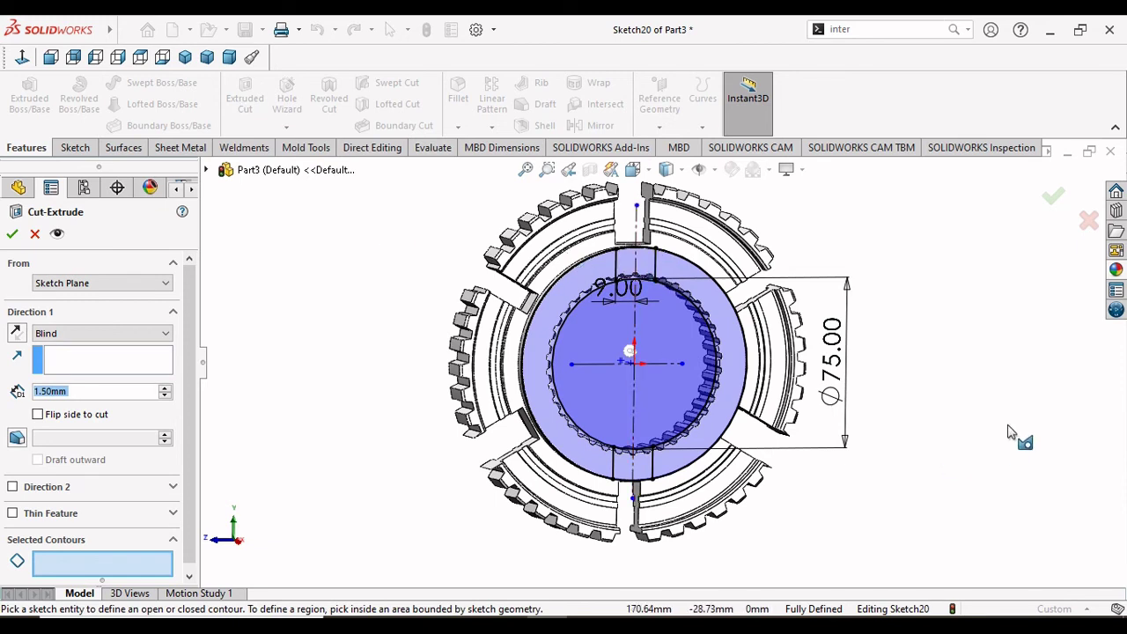
key(Escape)
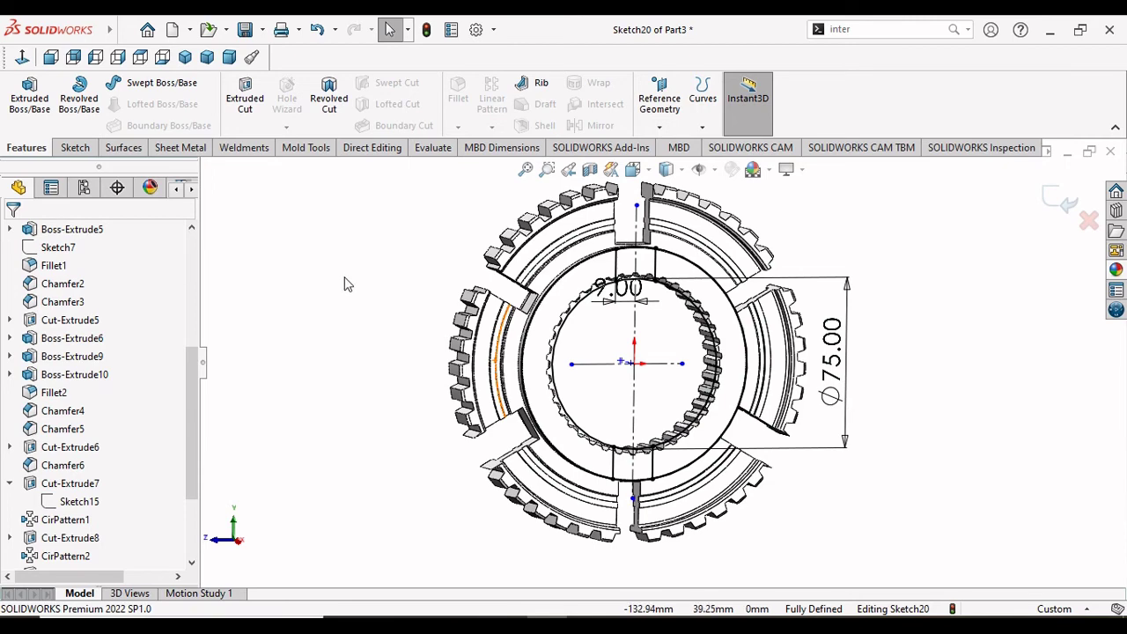
middle_drag(359, 292, 335, 282)
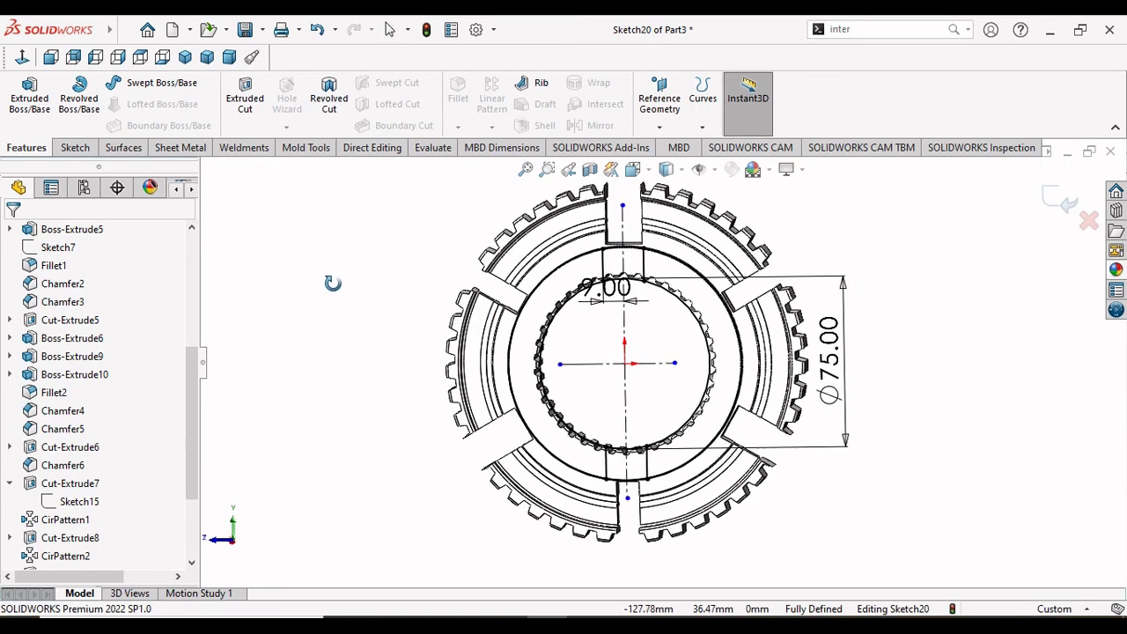
click(75, 147)
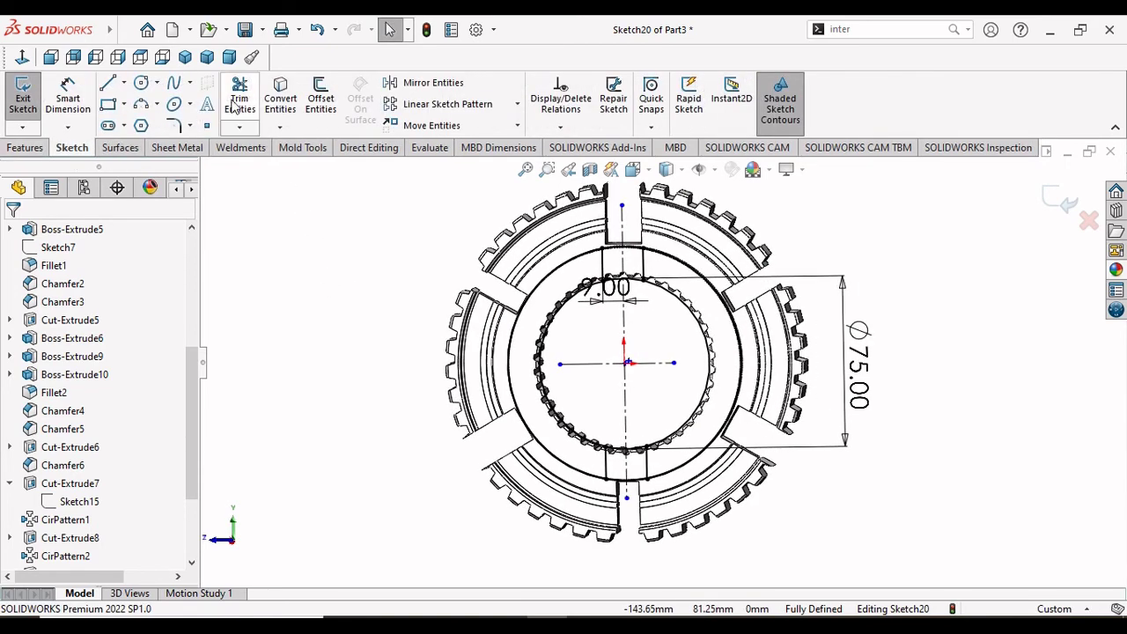
Step: Power-trim the inner circle's left and right arcs, leaving two closed slot profiles
click(239, 96)
mouse_move(568, 265)
mouse_down()
mouse_move(552, 307)
mouse_move(585, 334)
mouse_up()
drag(690, 351, 723, 340)
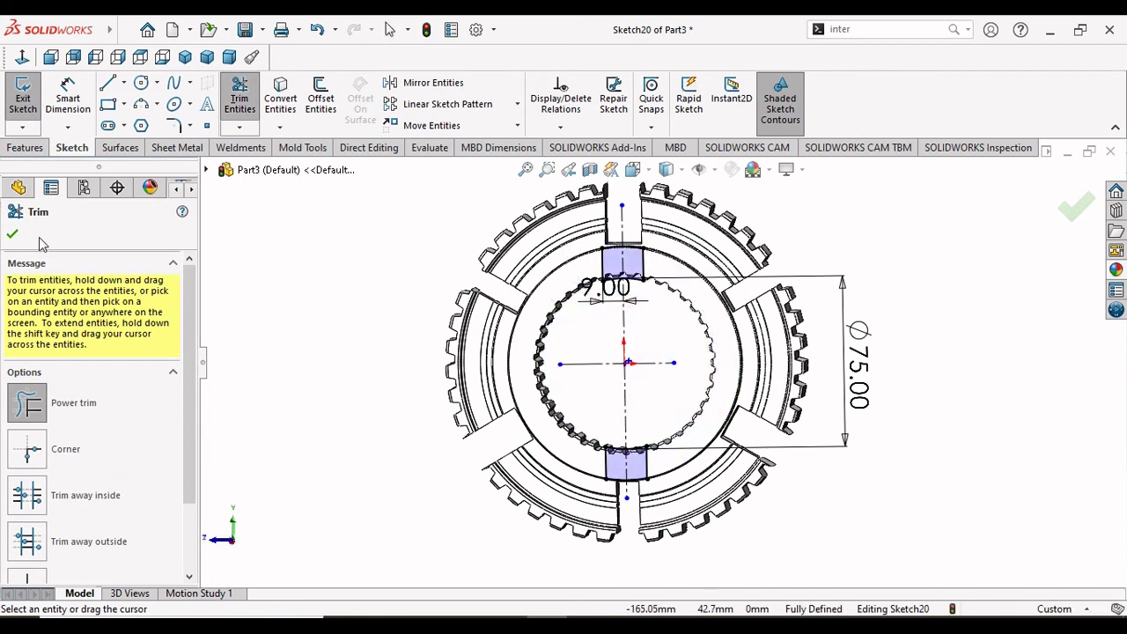
click(12, 234)
Step: Extrude-cut Sketch20's two slot profiles into the ring as Cut-Extrude14
click(23, 148)
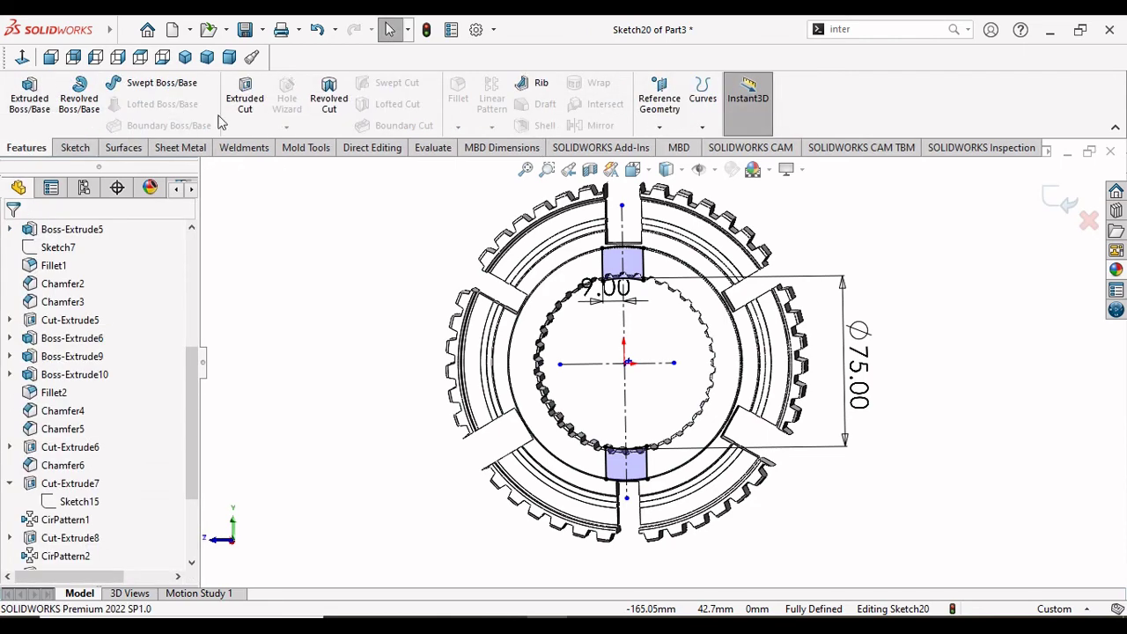
click(235, 121)
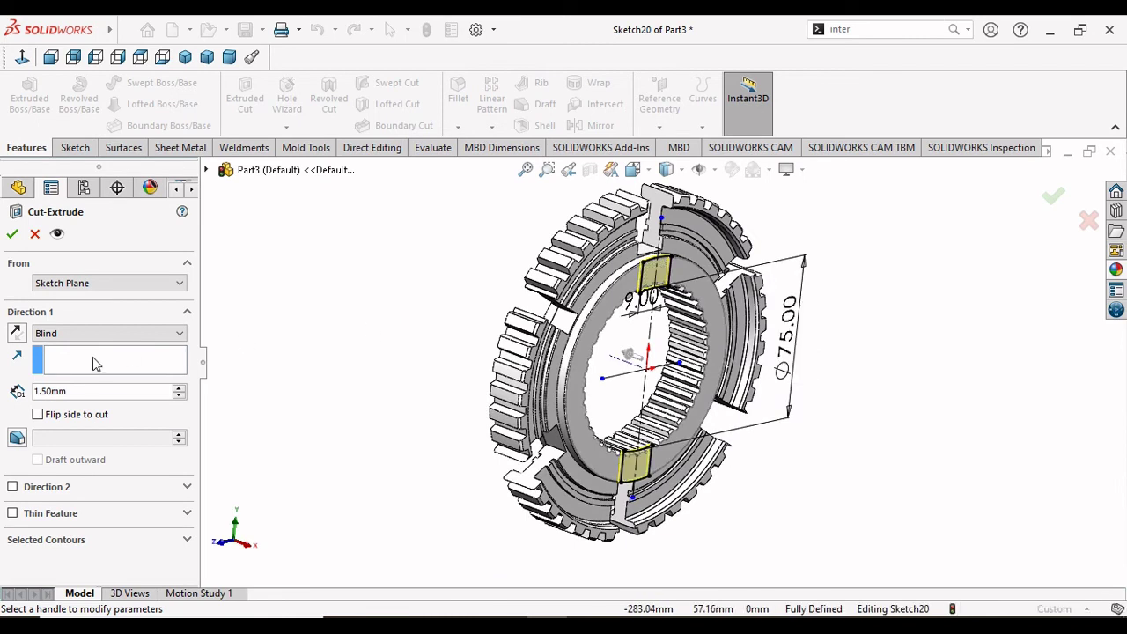
key(Return)
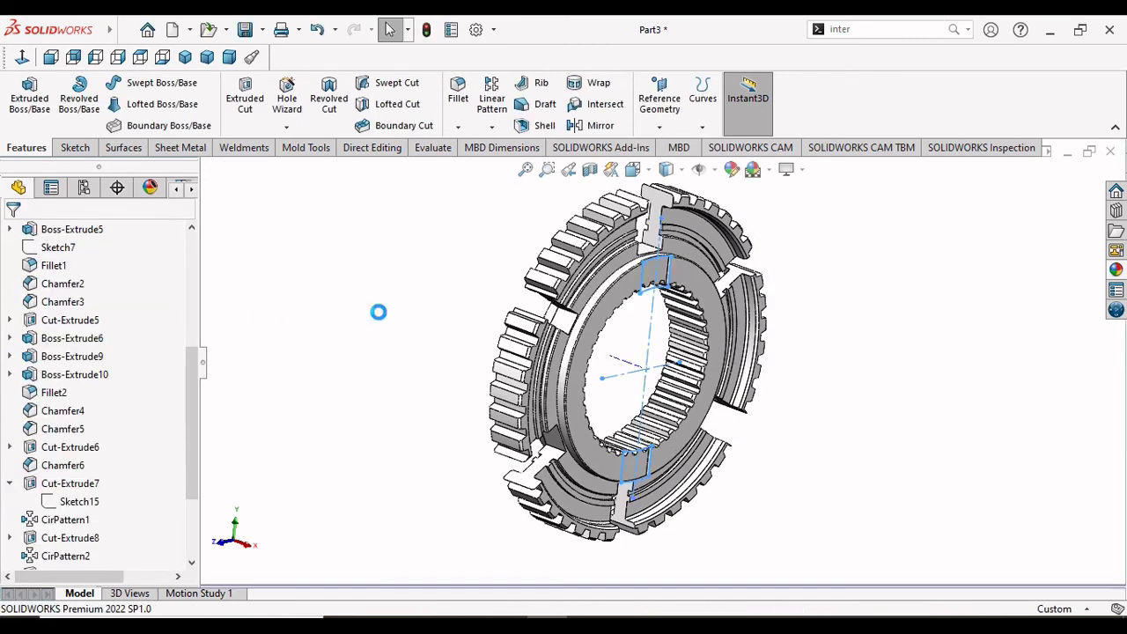
Step: Select the new slot edges in the splined bore and zoom out to the whole hub
scroll(661, 295, down, 2)
scroll(683, 273, down, 2)
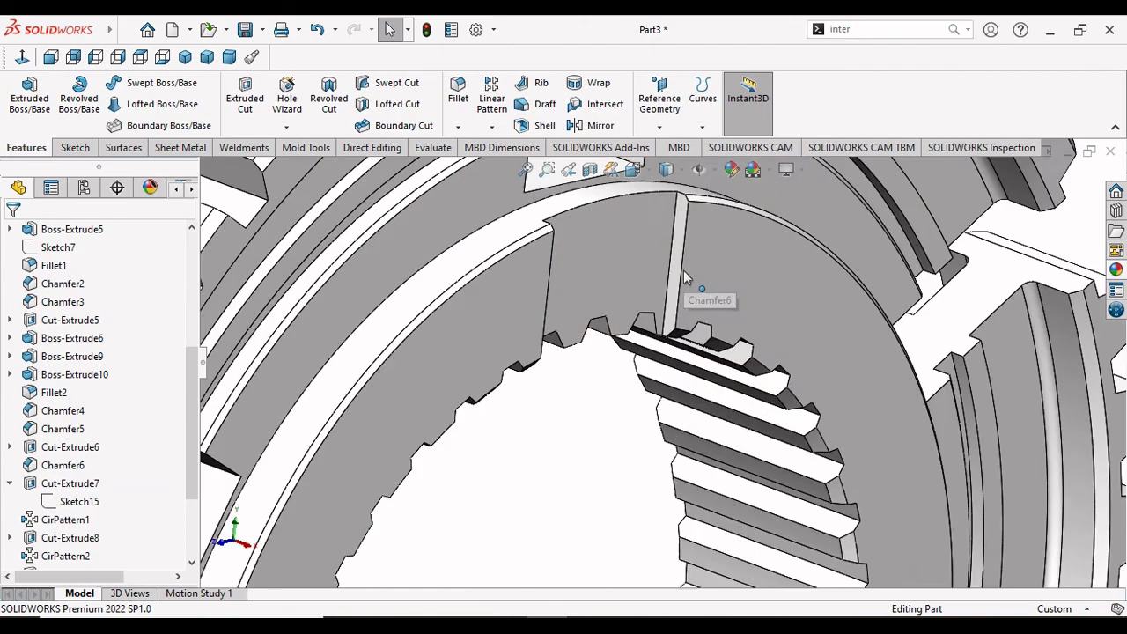
click(669, 276)
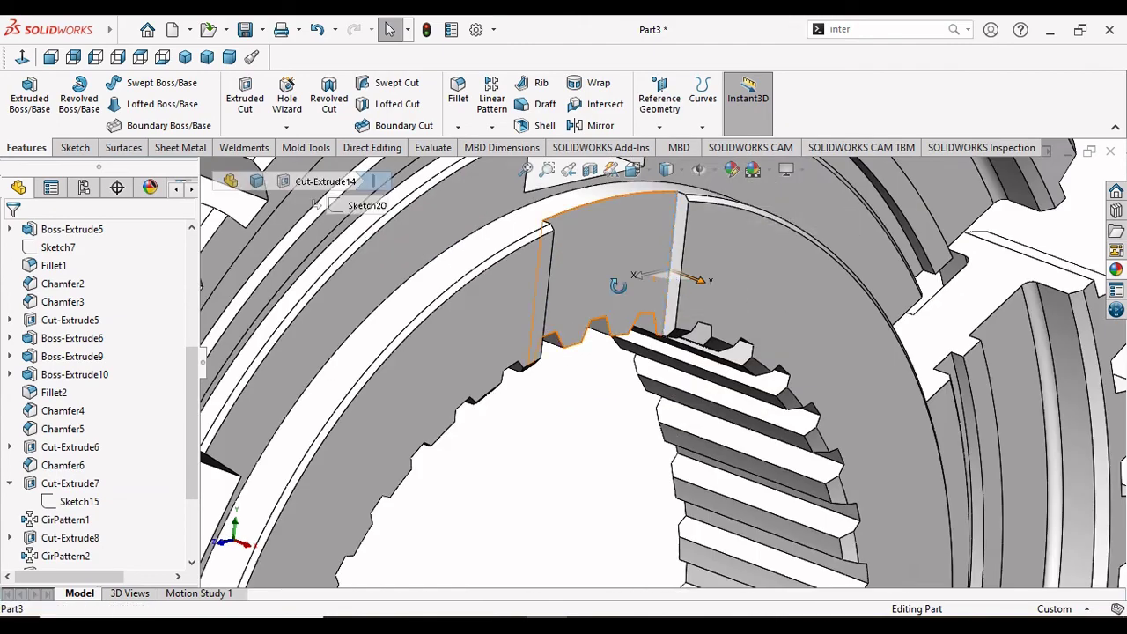
middle_drag(645, 284, 531, 284)
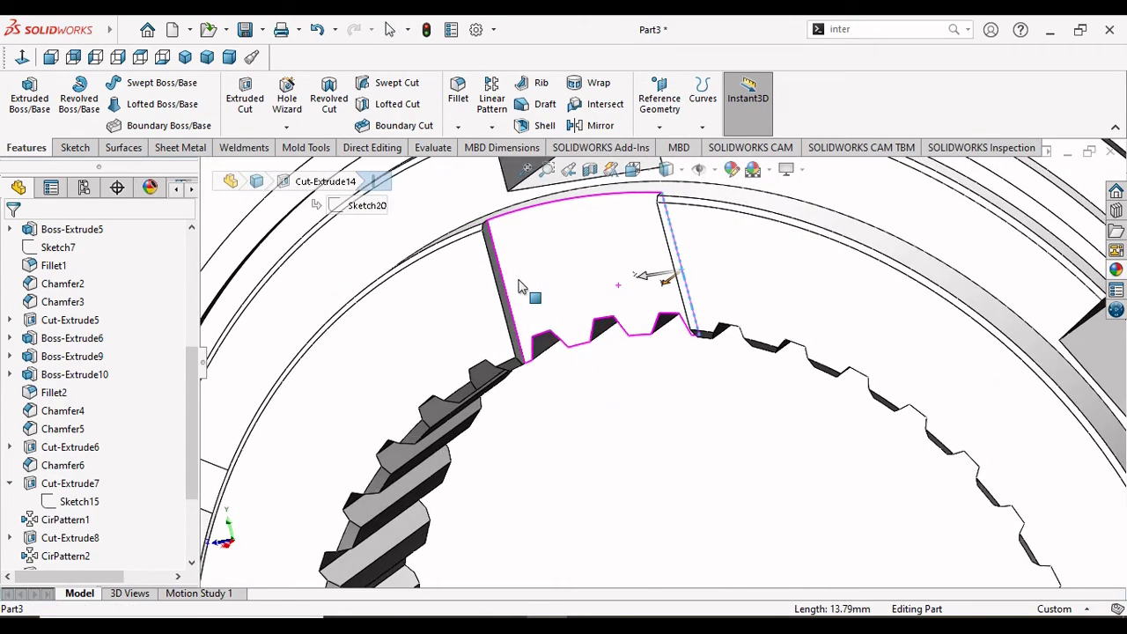
ctrl+click(511, 292)
scroll(564, 358, up, 1)
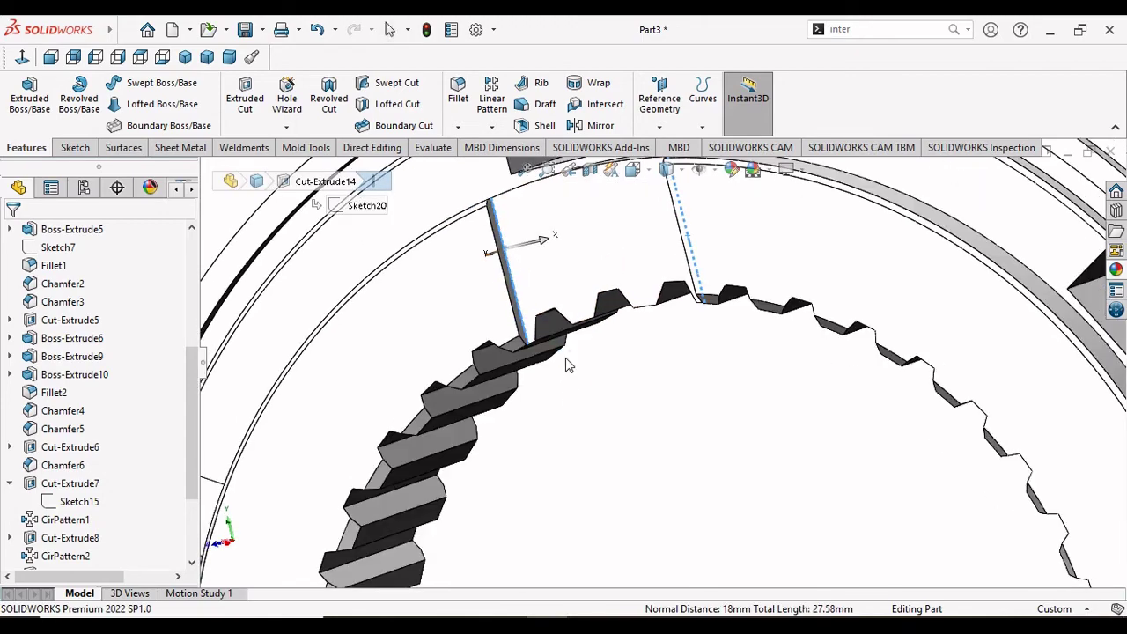
scroll(565, 358, up, 3)
scroll(565, 357, up, 1)
scroll(665, 524, down, 3)
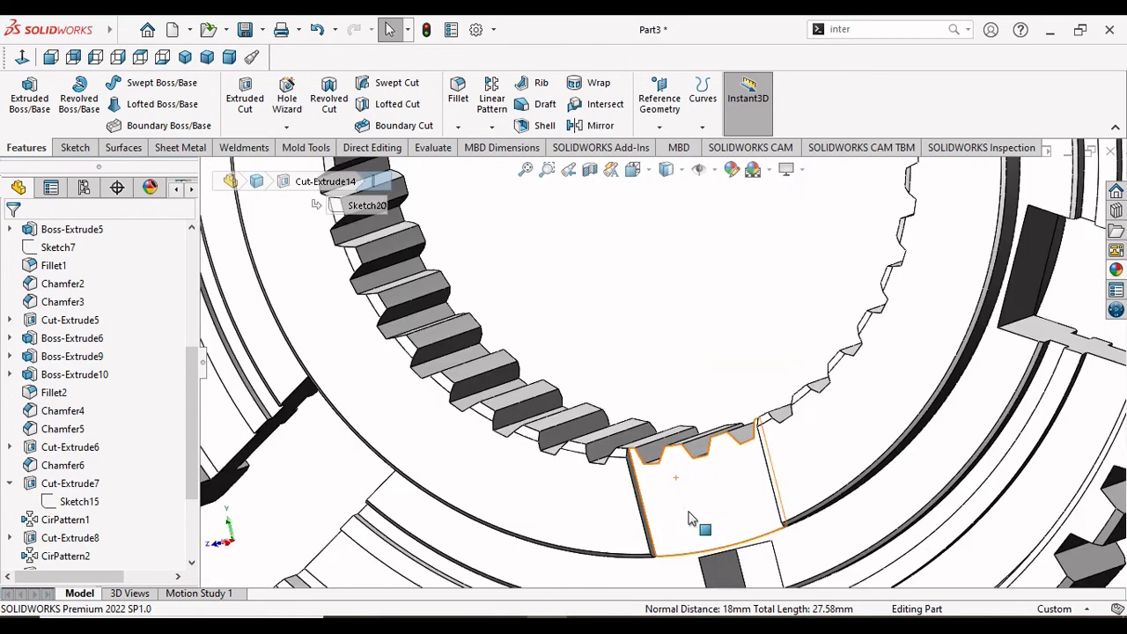
scroll(665, 516, down, 2)
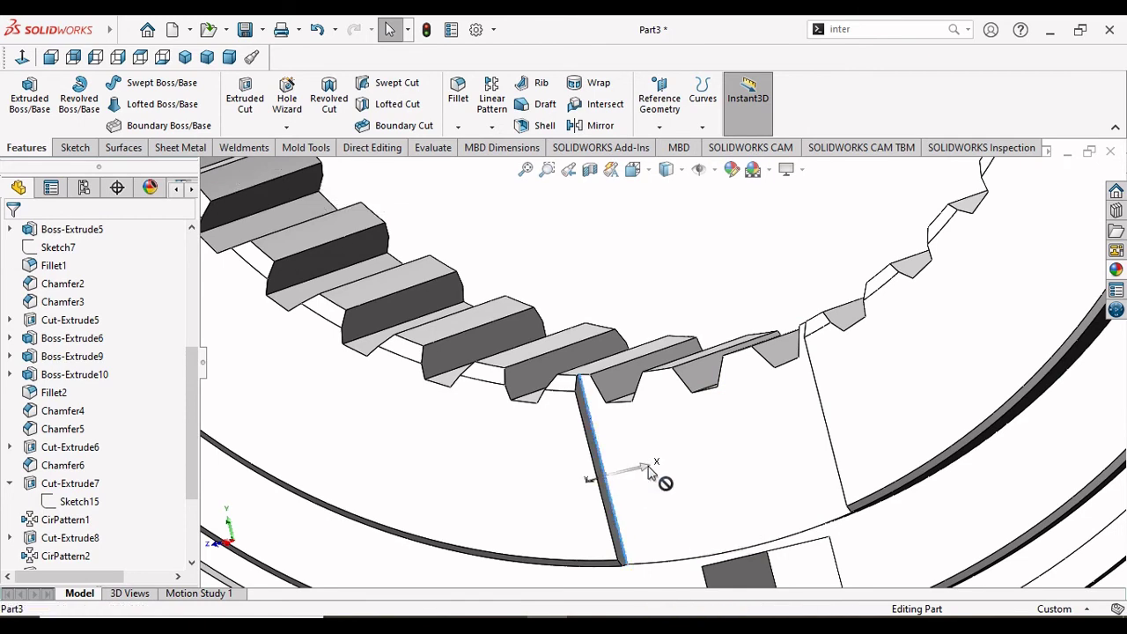
mouse_move(662, 481)
middle_down()
mouse_move(704, 461)
mouse_move(652, 460)
middle_up()
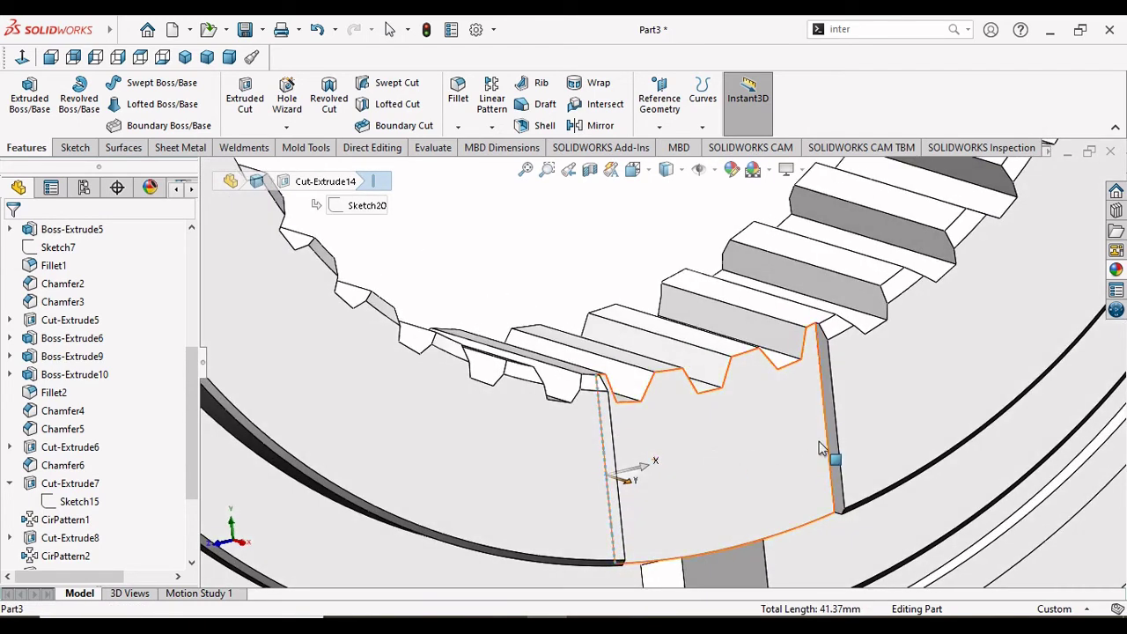
scroll(677, 465, up, 2)
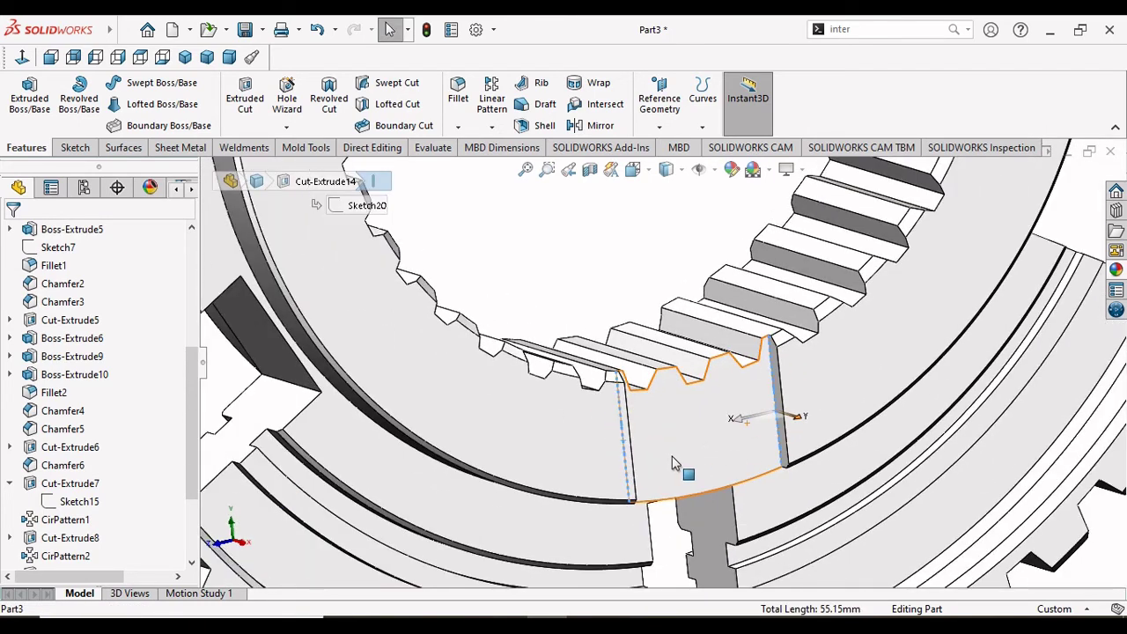
scroll(675, 465, up, 2)
scroll(676, 462, up, 2)
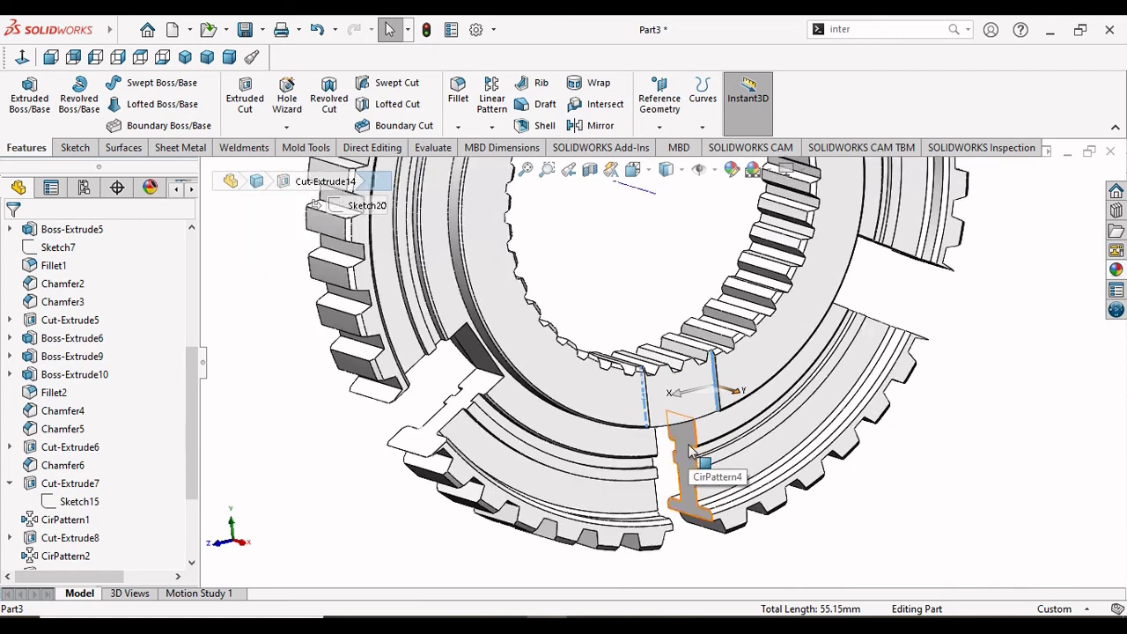
scroll(687, 441, up, 2)
scroll(696, 365, up, 2)
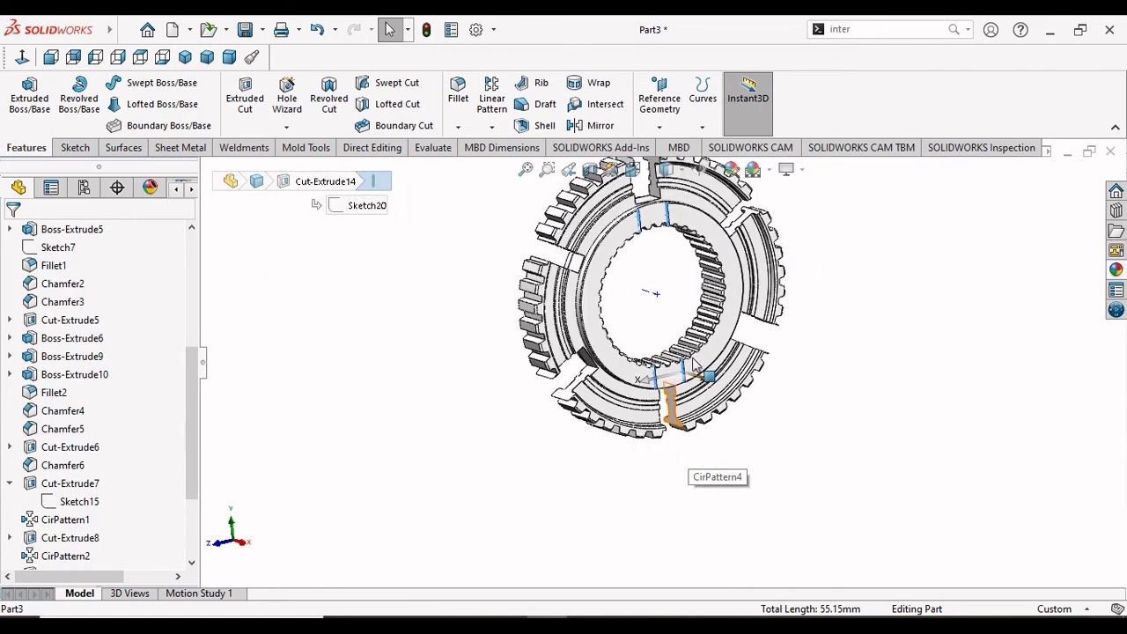
Step: Chamfer the four bore-slot edges at 1 mm × 45°, then orbit to view them
click(457, 128)
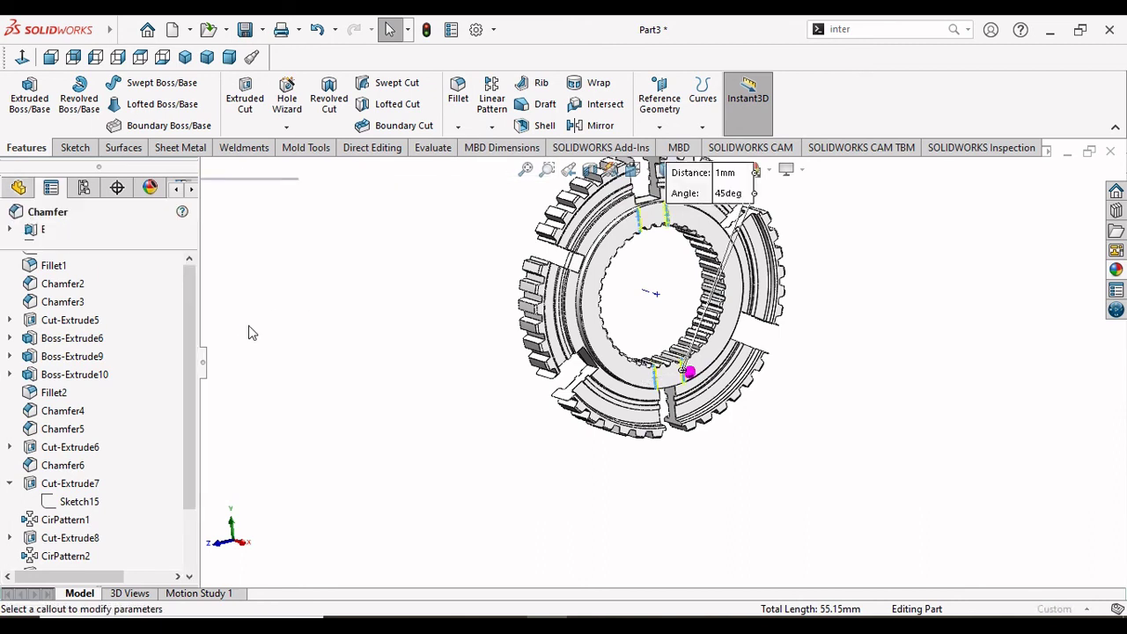
click(13, 236)
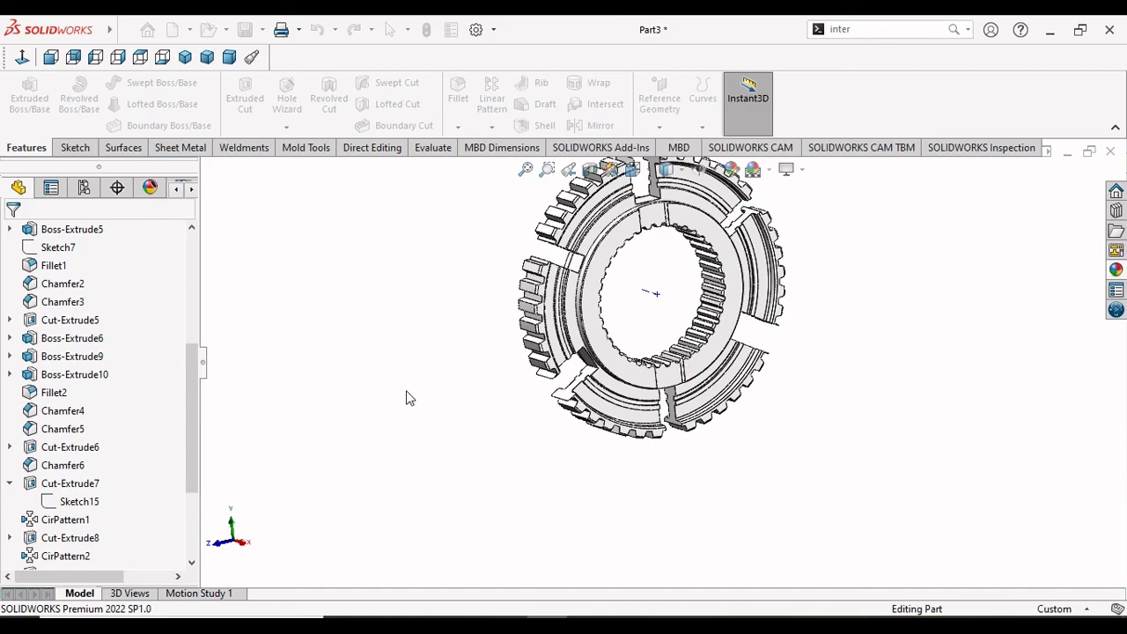
scroll(564, 396, up, 2)
mouse_move(626, 314)
middle_down()
mouse_move(919, 314)
mouse_move(851, 402)
mouse_move(648, 439)
mouse_move(1125, 359)
middle_up()
Step: Apply burnished steel, then brushed steel, to the hub from Metal › Steel appearances
click(1116, 270)
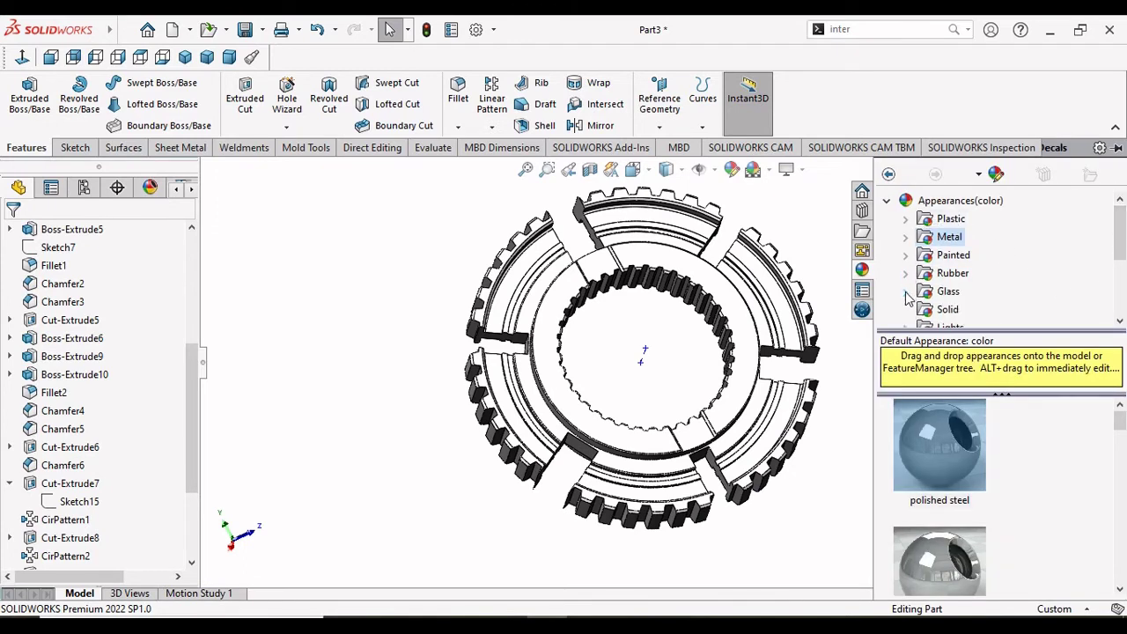
double_click(951, 236)
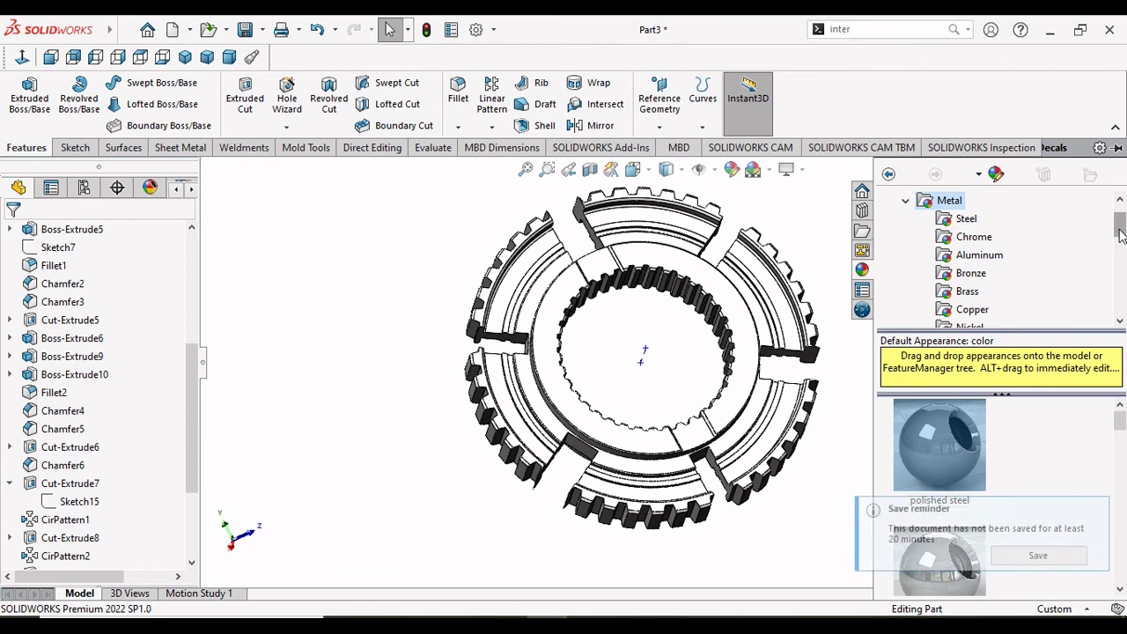
click(962, 222)
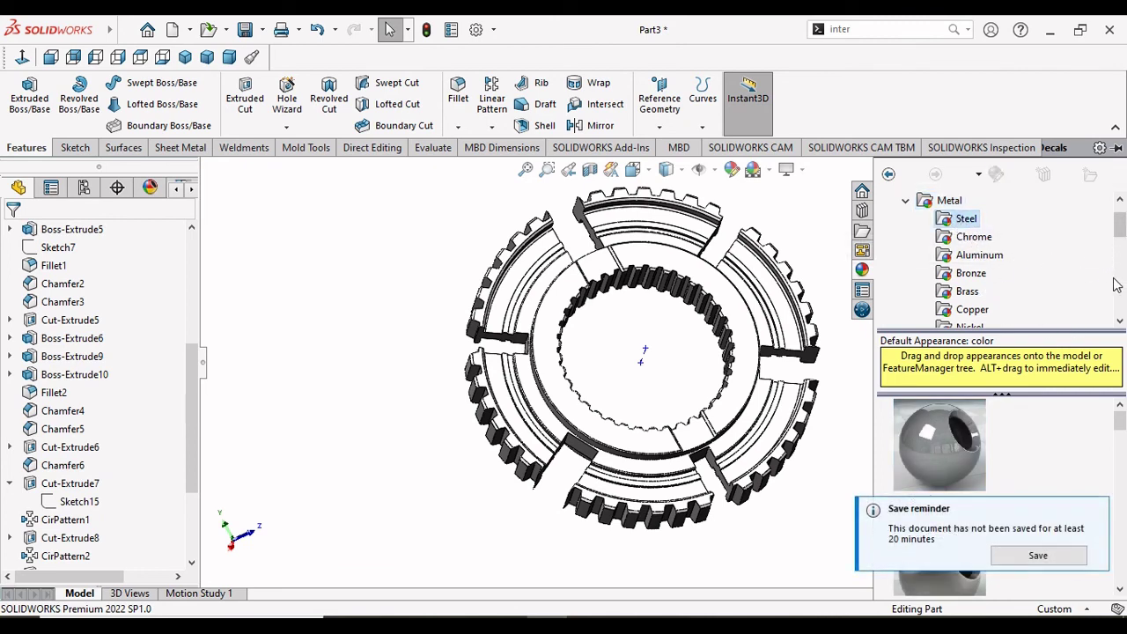
drag(1119, 427, 1122, 485)
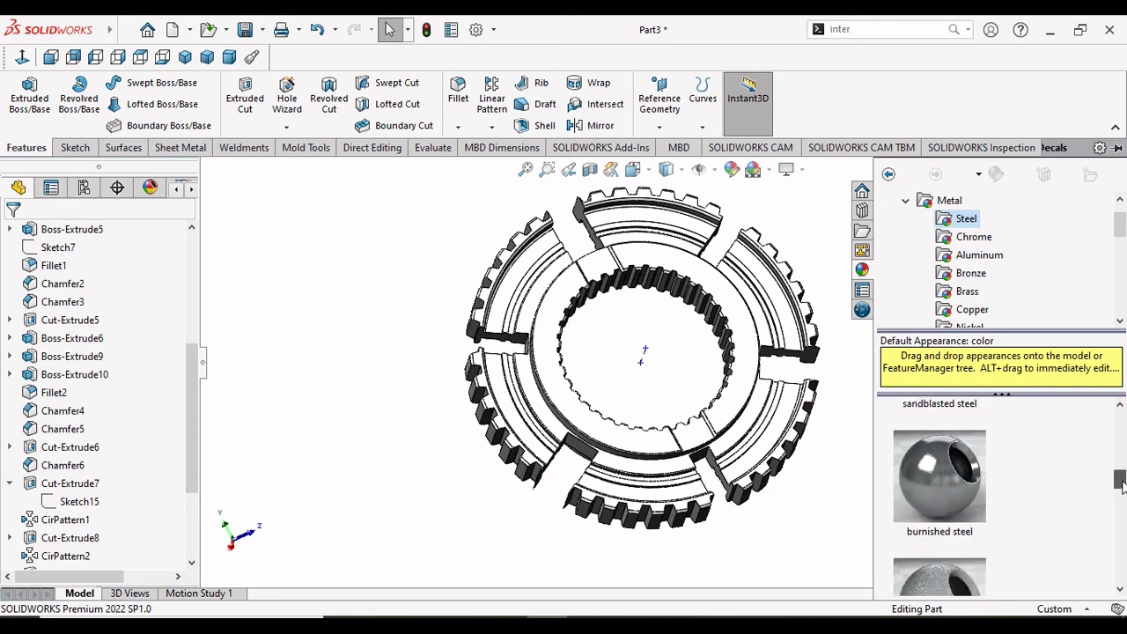
mouse_move(940, 476)
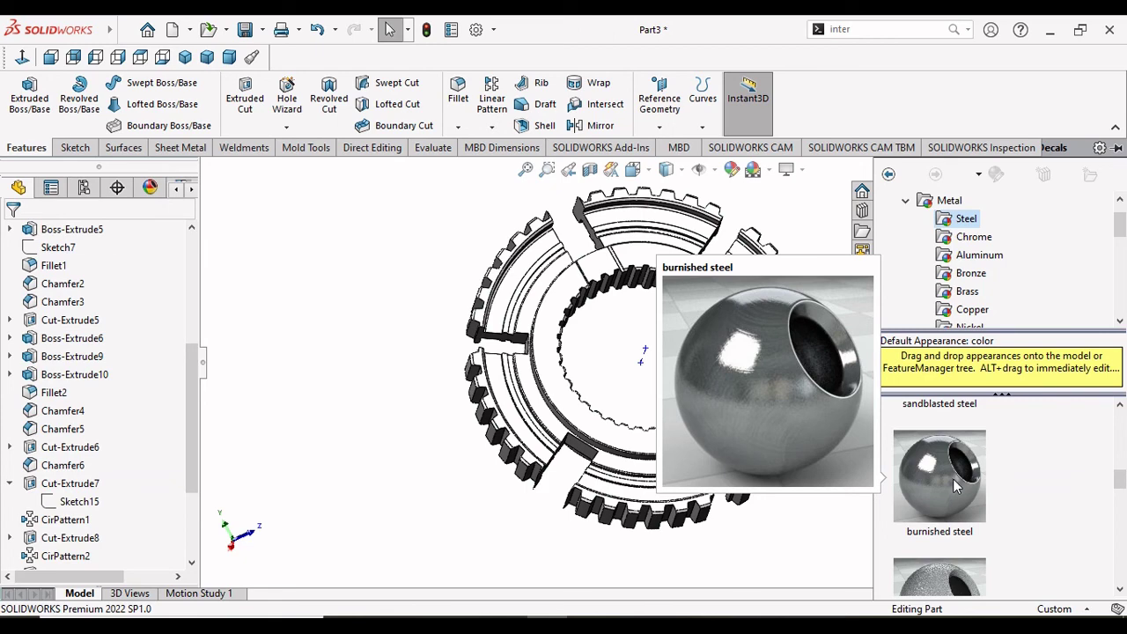
click(953, 478)
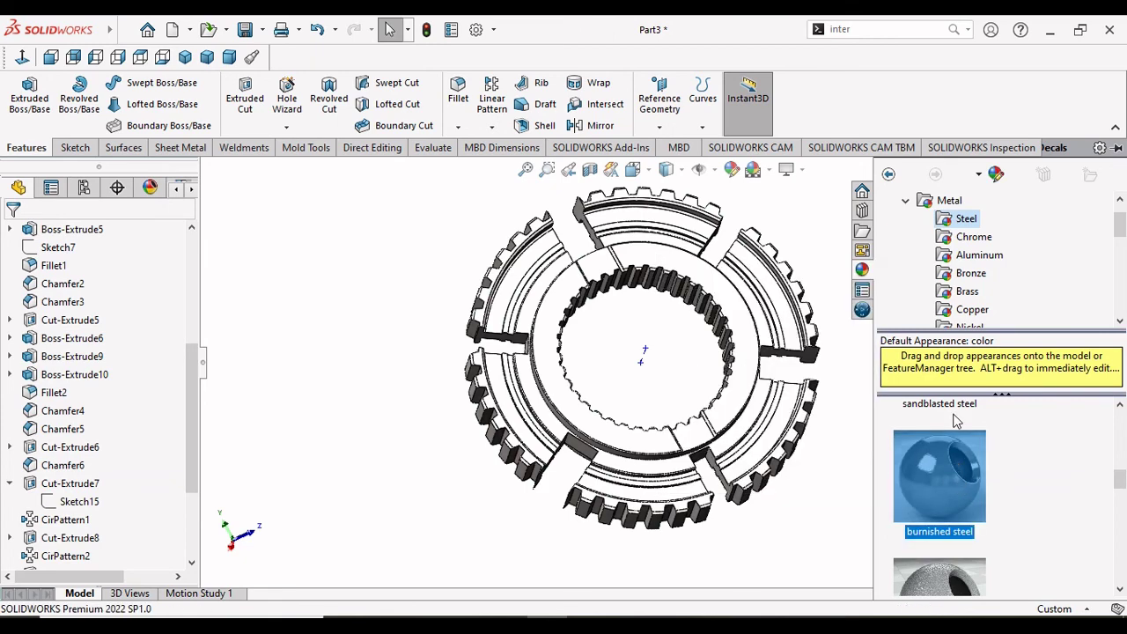
double_click(934, 467)
mouse_move(1120, 482)
mouse_down()
mouse_move(1121, 426)
mouse_move(1121, 441)
mouse_up()
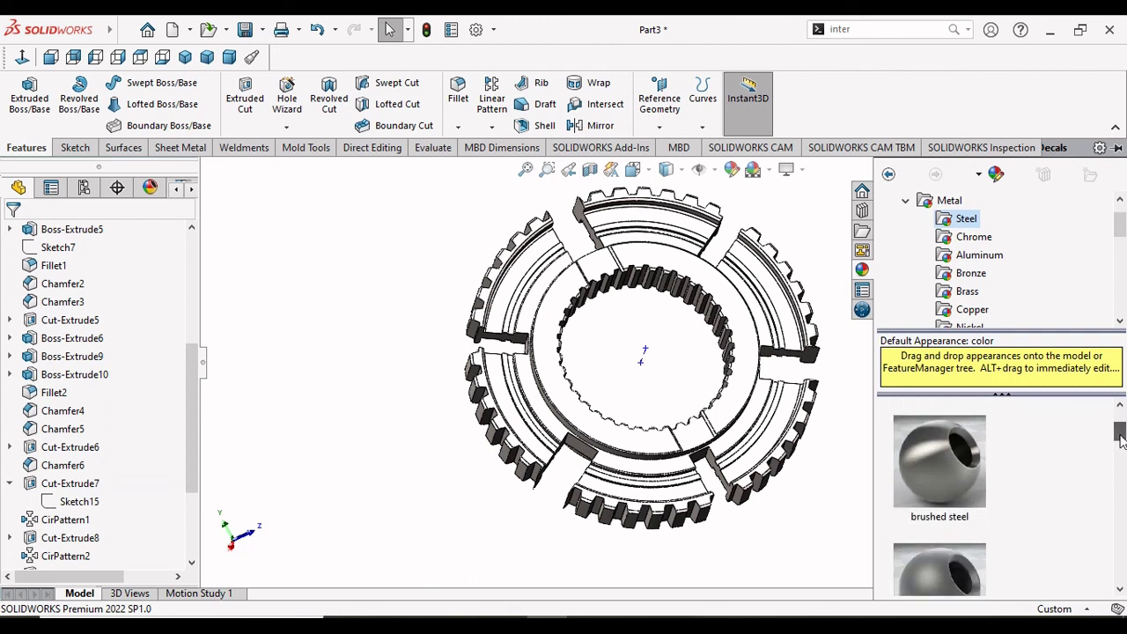
double_click(935, 488)
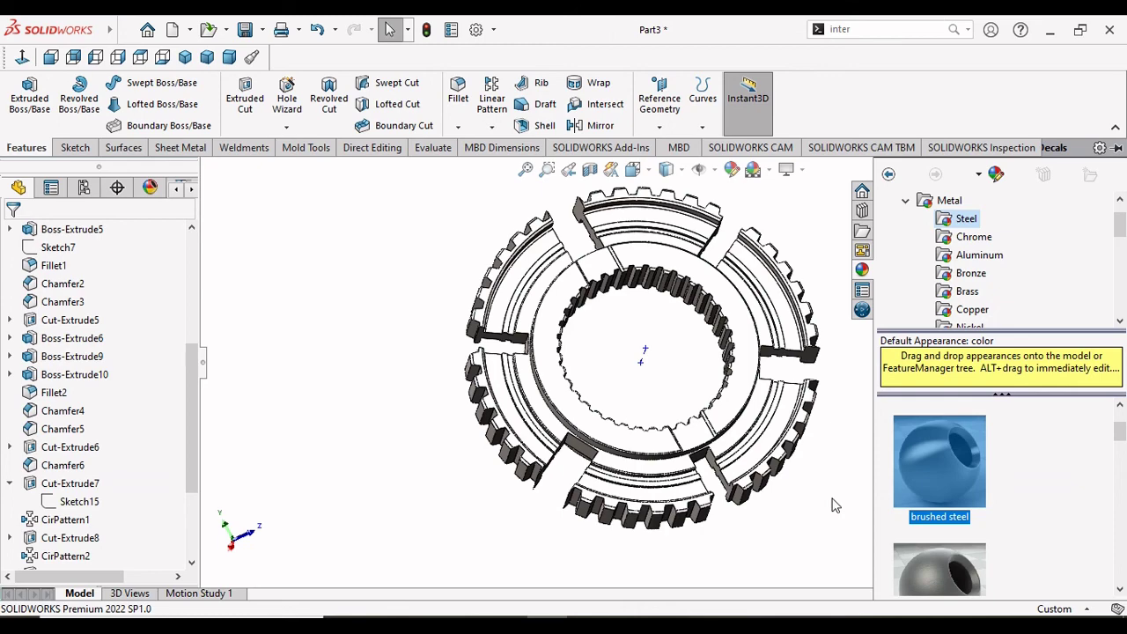
middle_drag(835, 506, 733, 294)
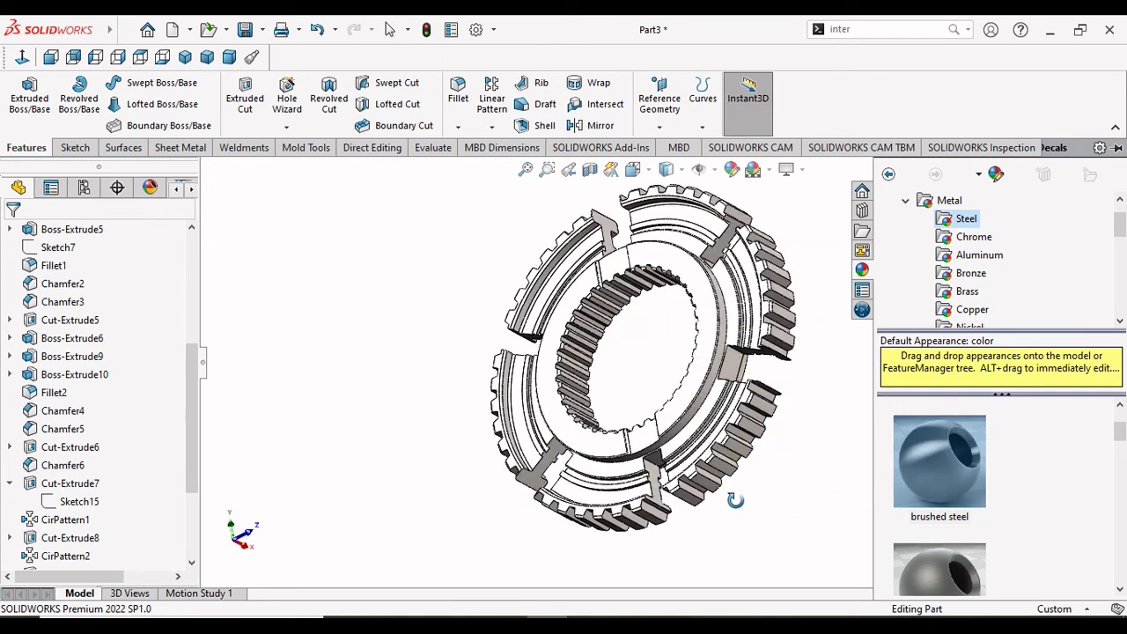
Step: Turn on RealView Graphics and orbit to see the hub's inner splines
click(799, 173)
click(802, 193)
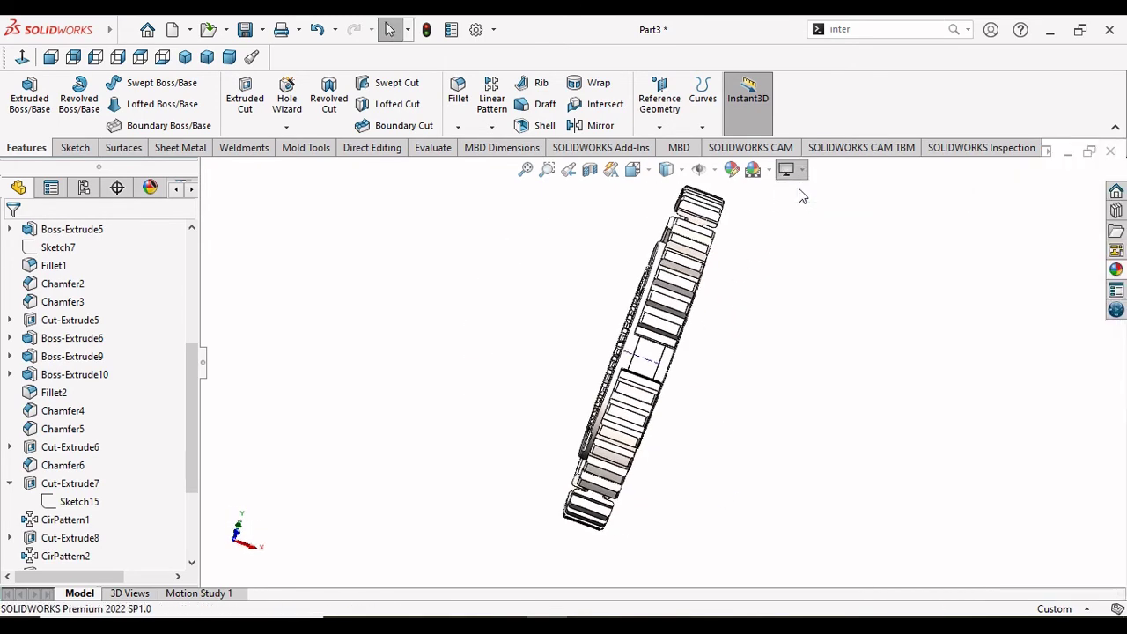
mouse_move(778, 284)
middle_down()
mouse_move(783, 458)
mouse_move(732, 543)
mouse_move(712, 535)
middle_up()
Step: Apply carbon steel from Metal › Steel appearances and collapse the task pane
click(1116, 270)
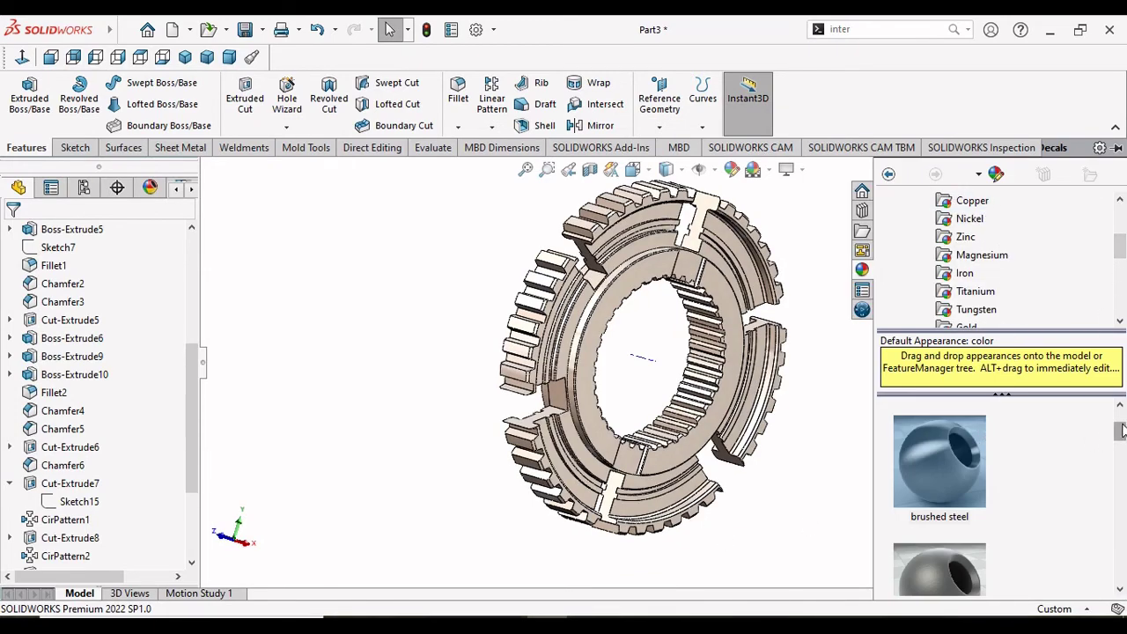
drag(1121, 429, 1121, 450)
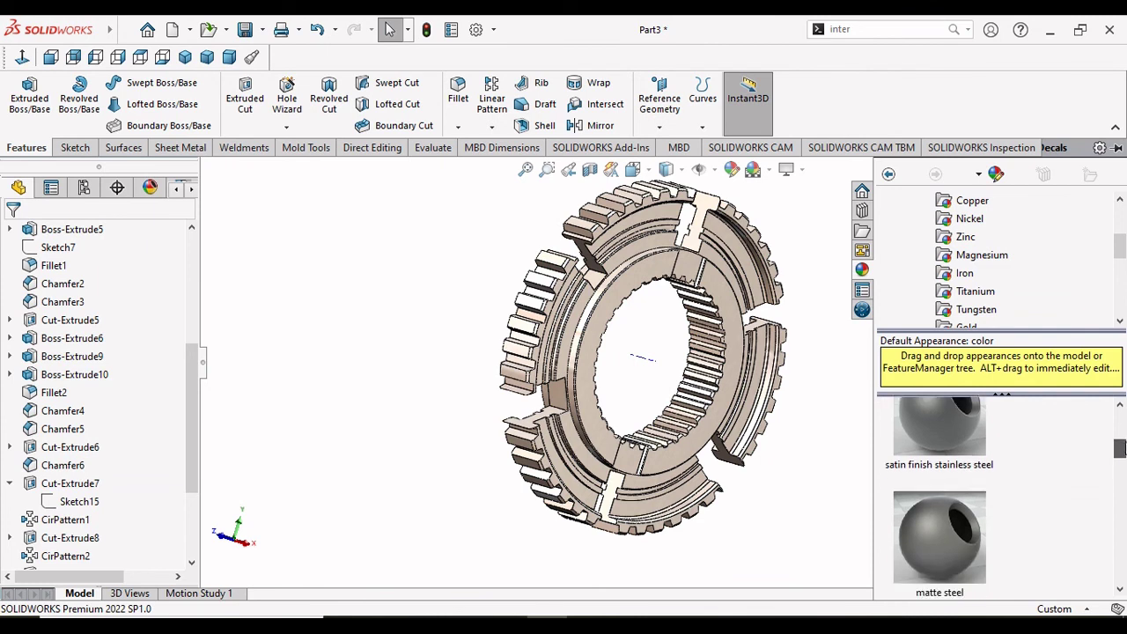
drag(1121, 447, 1121, 443)
click(951, 453)
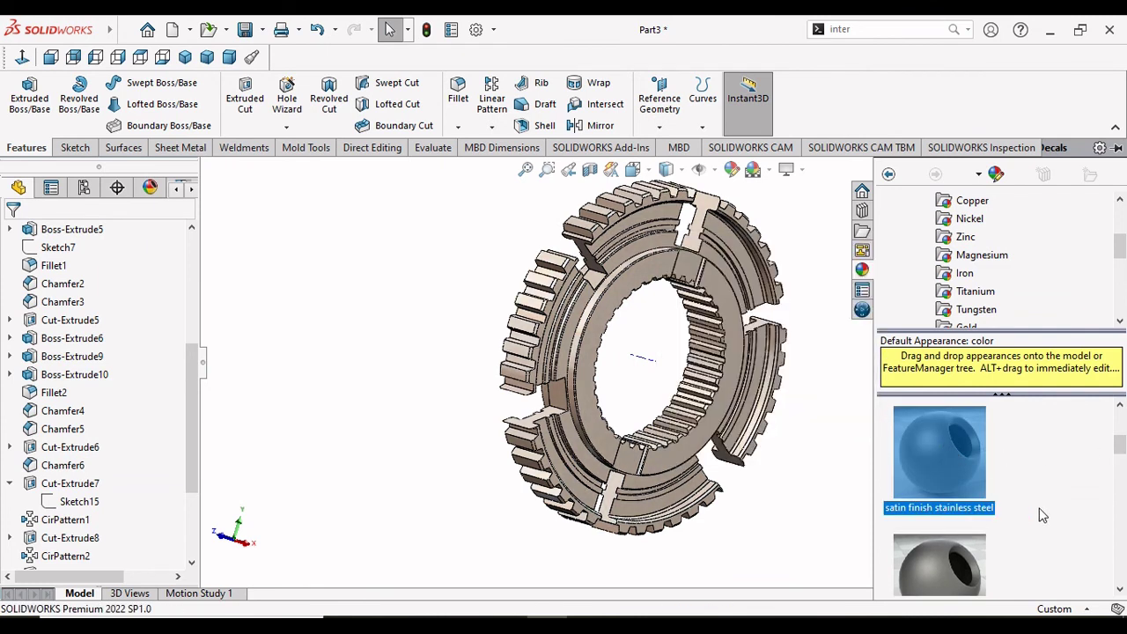
drag(1123, 467, 1123, 516)
click(955, 513)
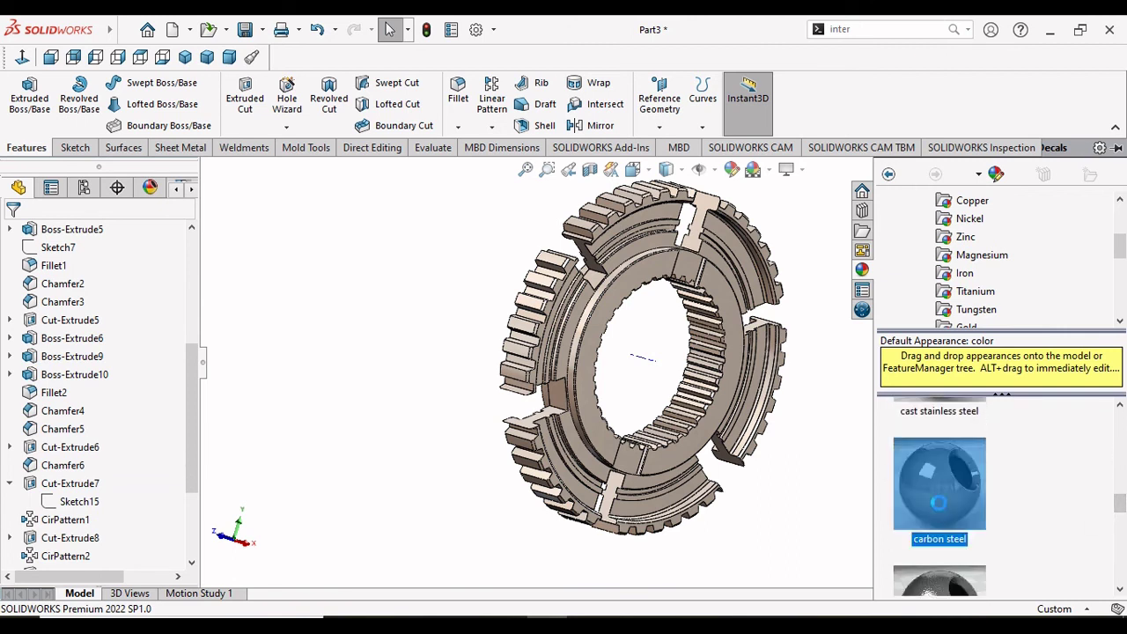
mouse_move(766, 525)
middle_down()
mouse_move(815, 405)
mouse_move(691, 489)
mouse_move(570, 313)
mouse_move(642, 354)
middle_up()
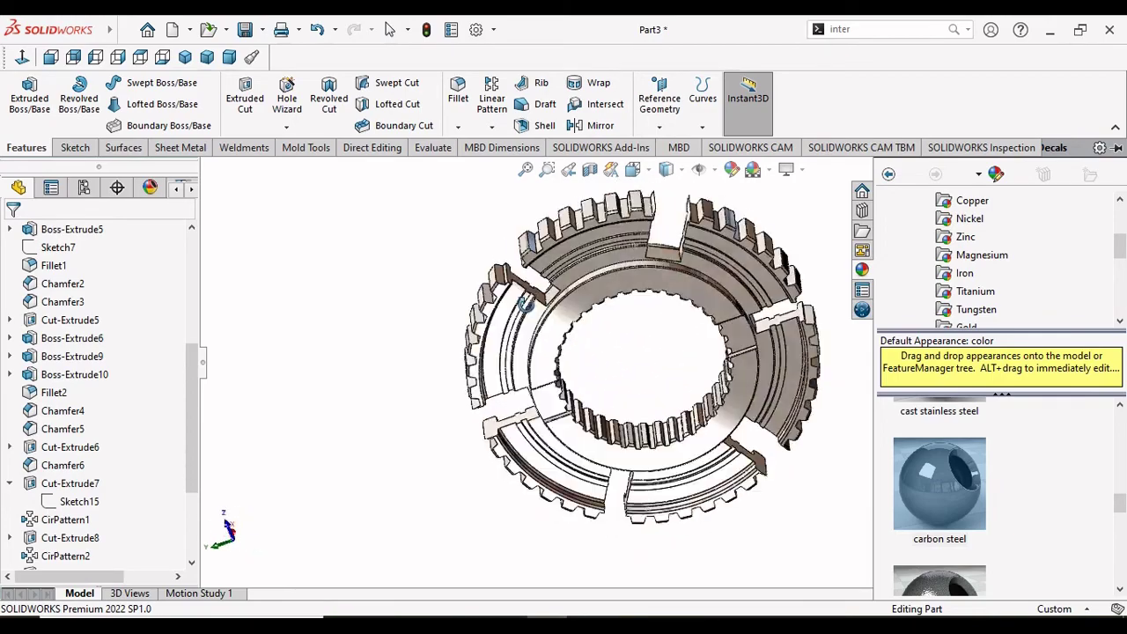
drag(1117, 498, 1117, 541)
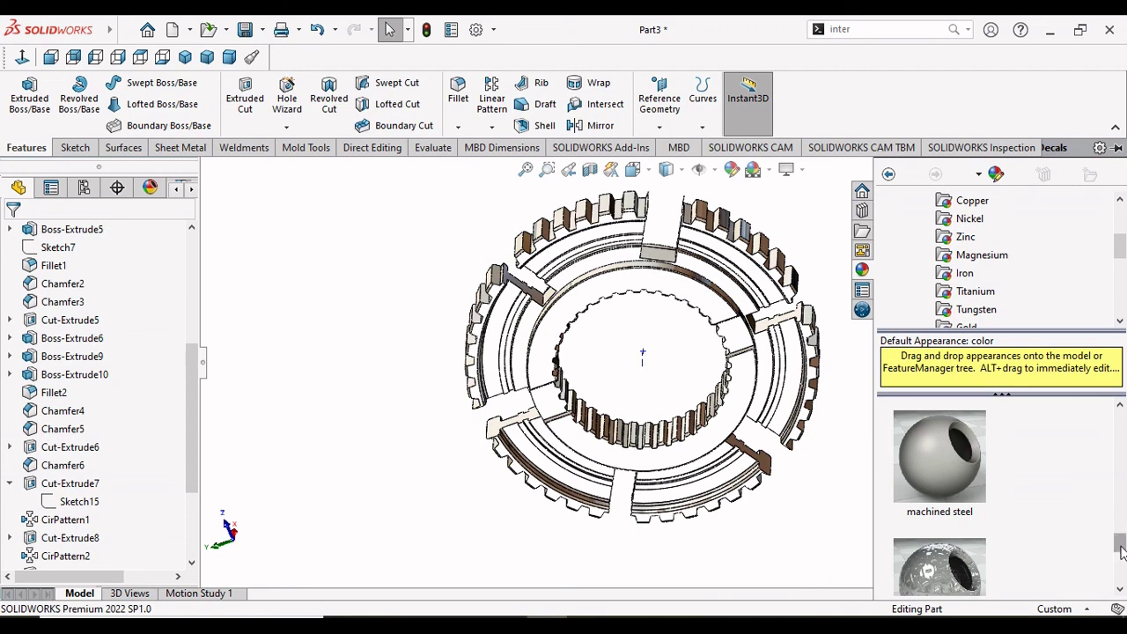
mouse_move(1121, 551)
mouse_down()
mouse_move(1122, 588)
mouse_move(1125, 555)
mouse_up()
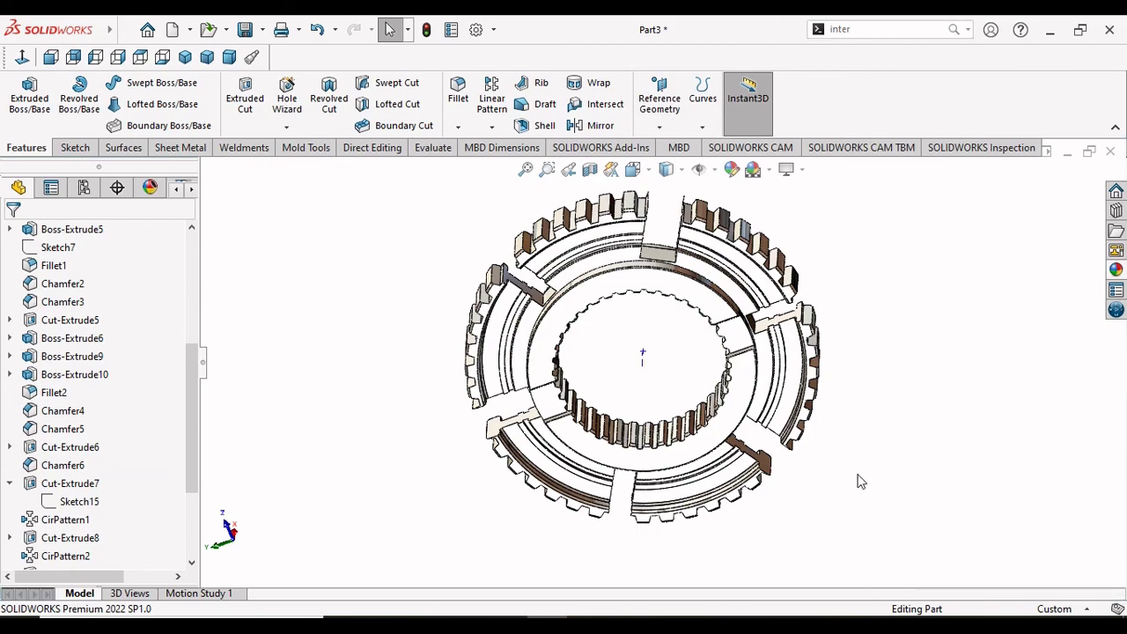
Step: Orbit the hub and snap it to the isometric orientation
mouse_move(859, 478)
middle_down()
mouse_move(798, 526)
mouse_move(631, 474)
mouse_move(683, 506)
mouse_move(737, 534)
mouse_move(803, 526)
mouse_move(796, 514)
mouse_move(760, 513)
mouse_move(531, 361)
mouse_move(486, 252)
middle_up()
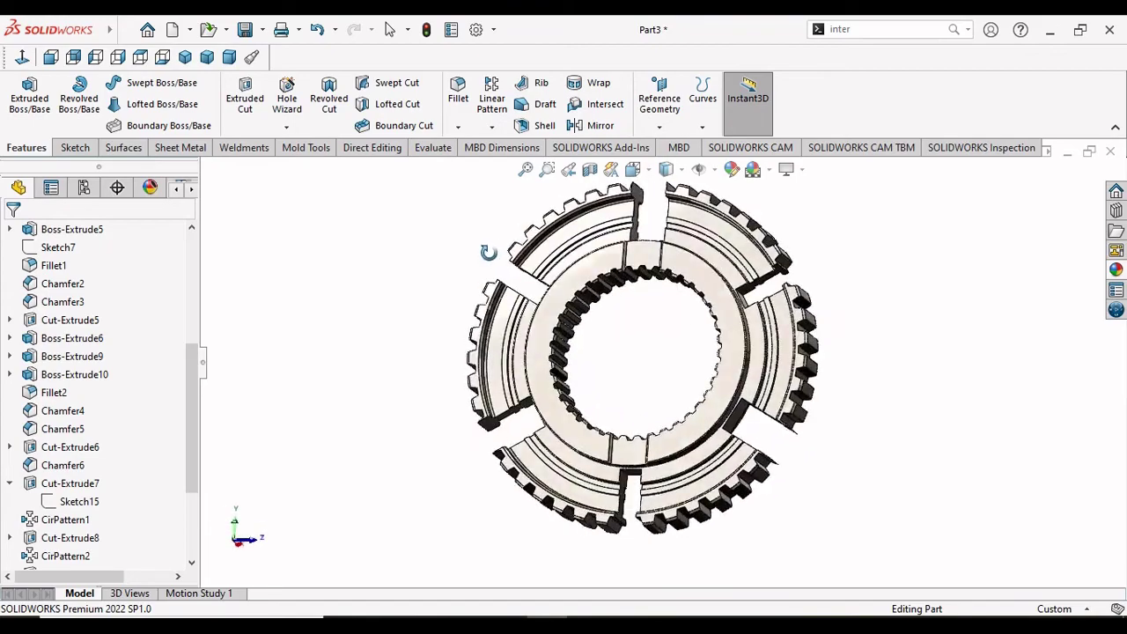
scroll(876, 284, down, 3)
scroll(723, 396, up, 3)
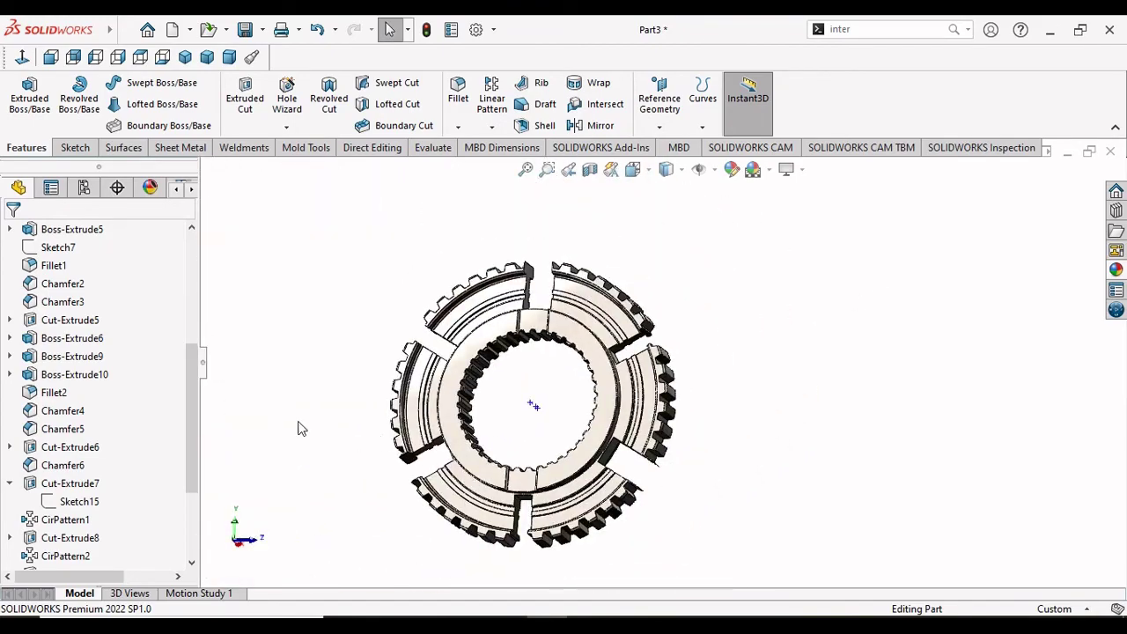
mouse_move(298, 428)
middle_down()
mouse_move(396, 467)
mouse_move(529, 484)
middle_up()
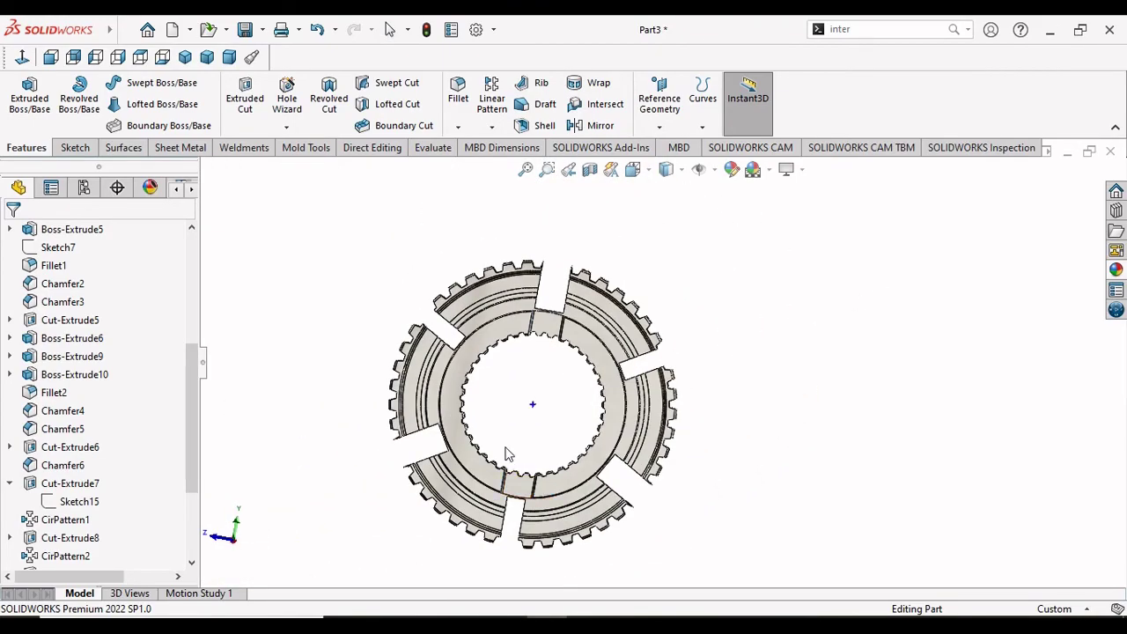
click(185, 56)
scroll(815, 364, down, 3)
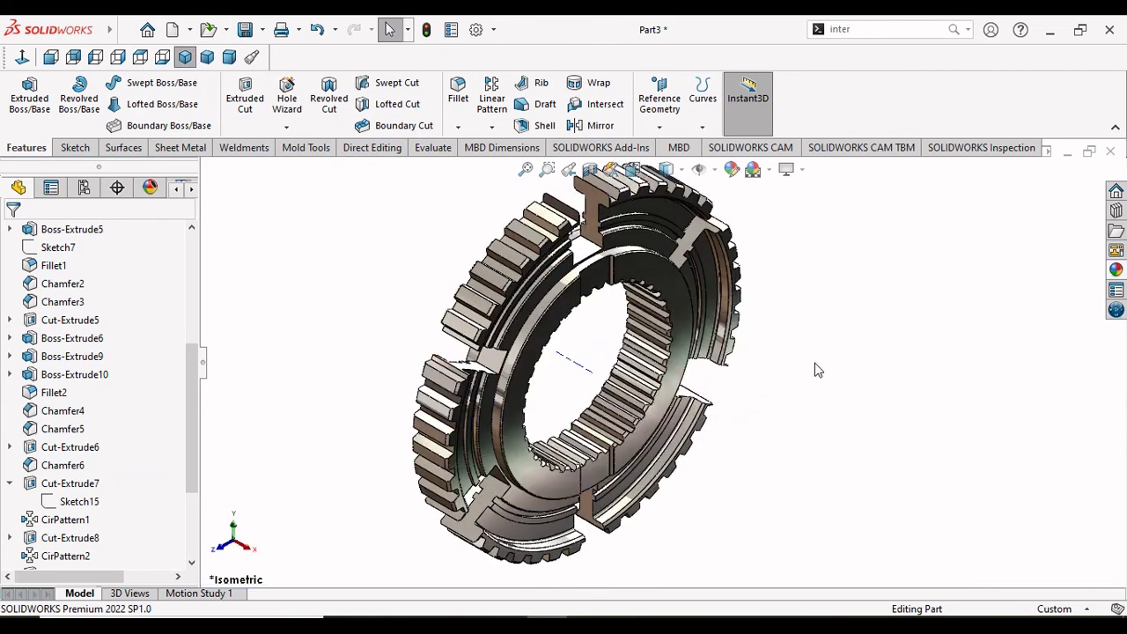
Step: Turn off axes display so the hub's axis line is hidden
click(712, 169)
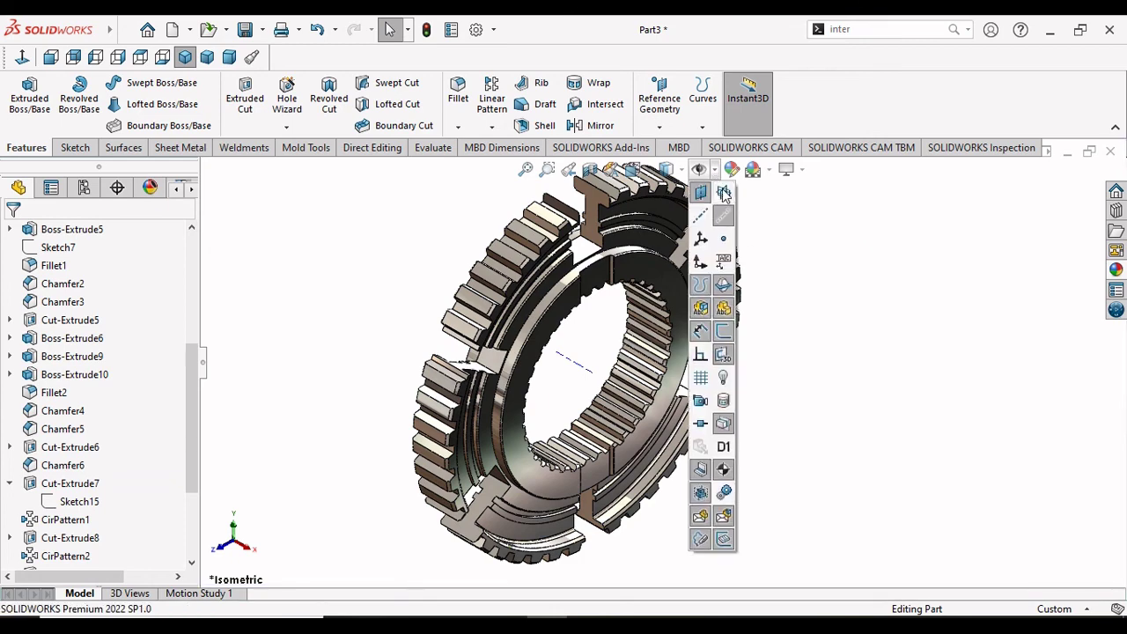
click(726, 222)
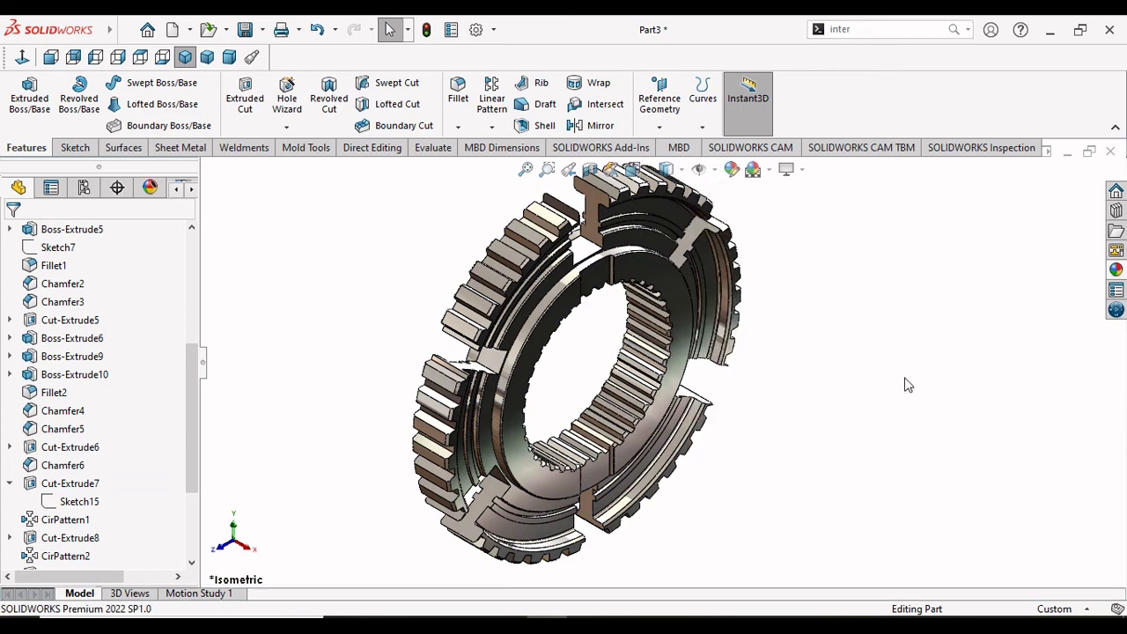
scroll(906, 385, up, 1)
scroll(885, 357, down, 1)
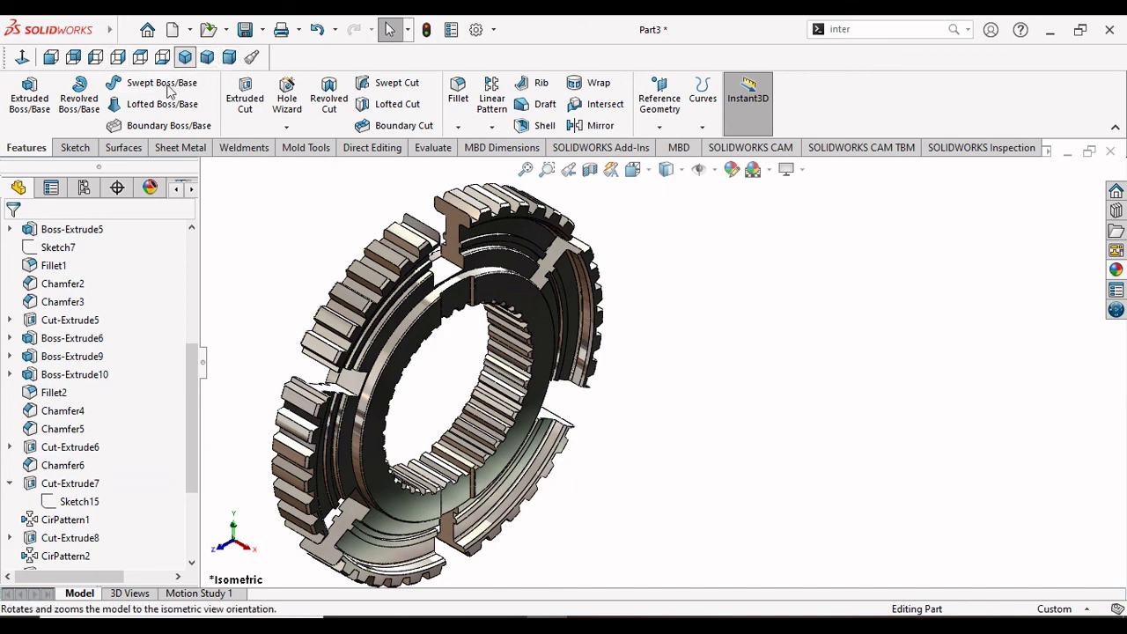
Step: Step through isometric and trimetric views, finishing in the dimetric orientation
click(186, 57)
click(207, 58)
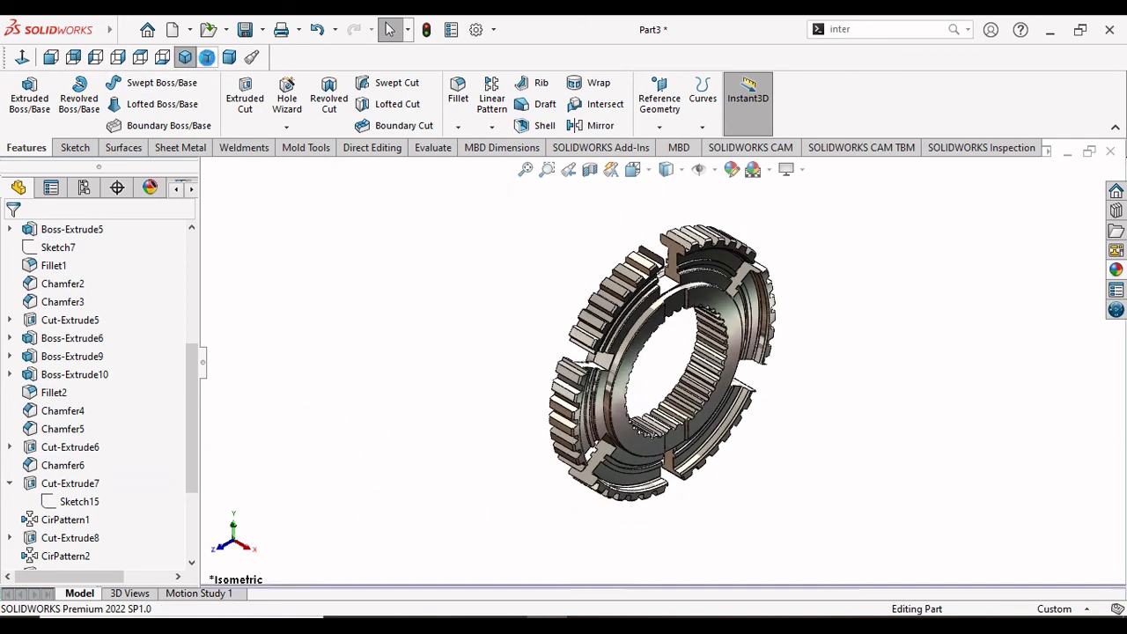
click(229, 57)
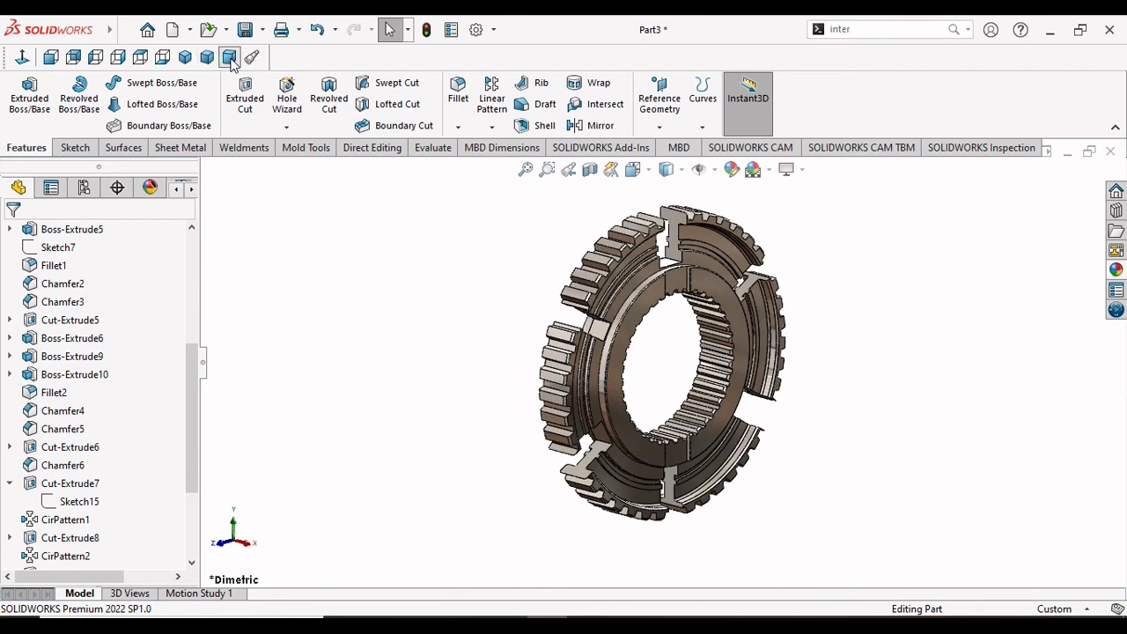